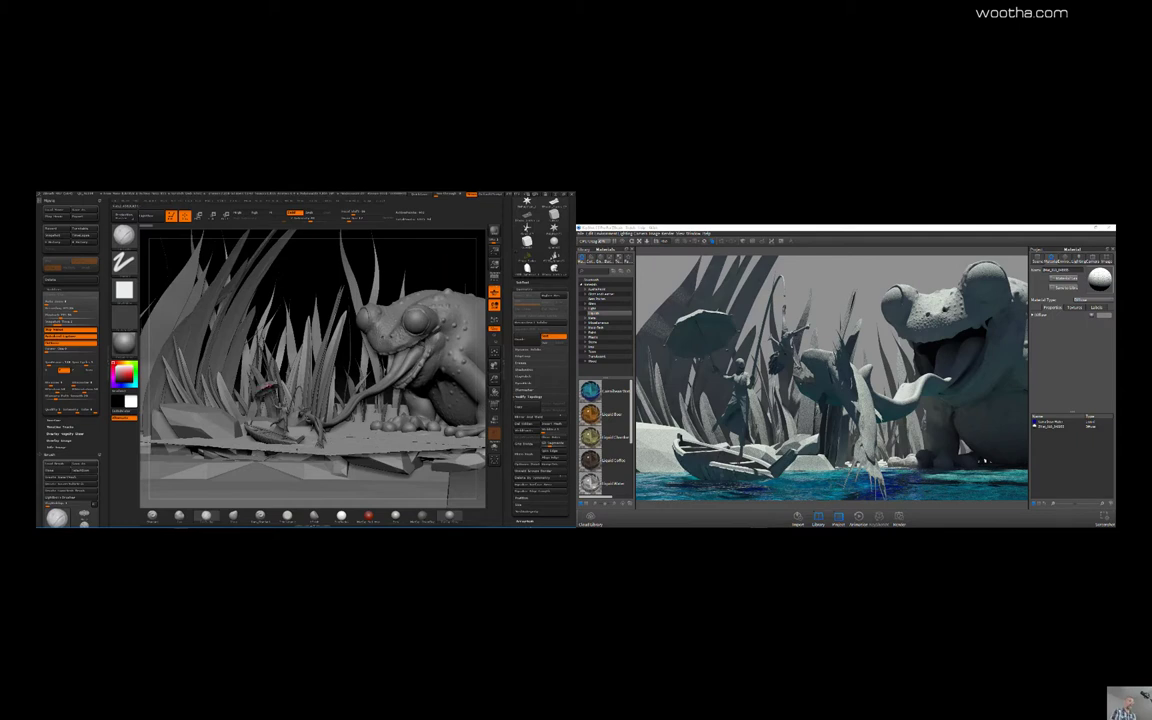
Isolate the umbrella subtool from the frog scene in Solo mode and view it up close
{"action": "left_click", "coordinate": [432, 322], "text": "alt"}
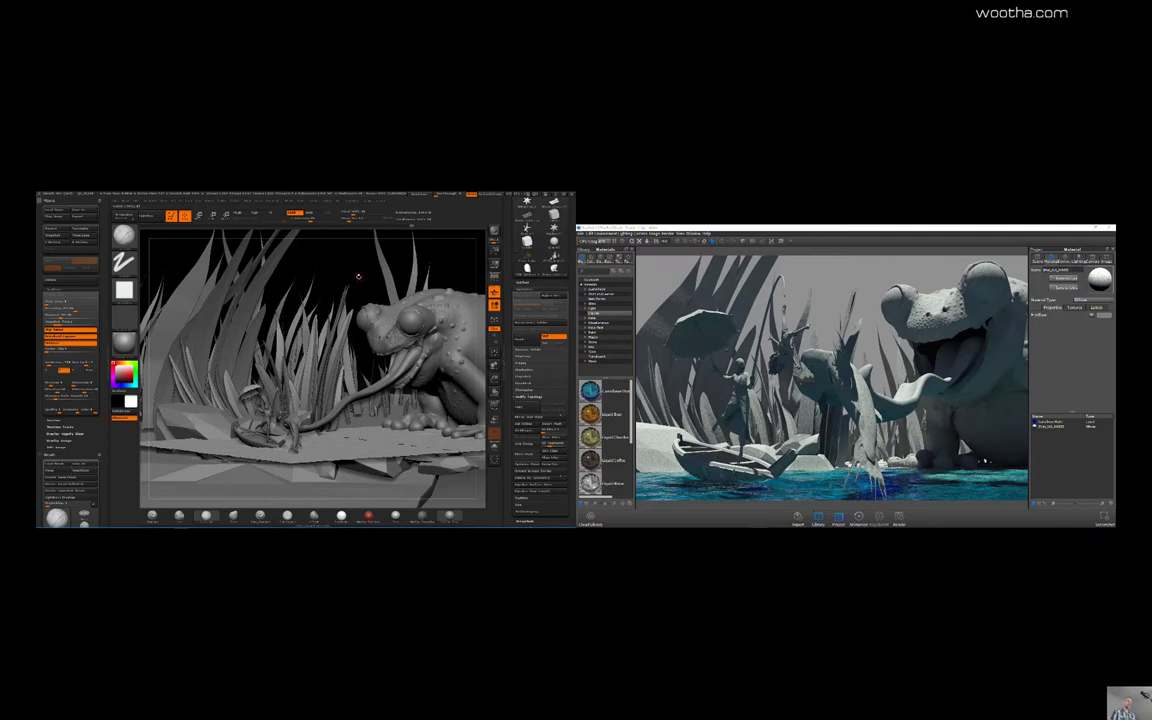
{"action": "mouse_move", "coordinate": [372, 289]}
{"action": "left_mouse_down"}
{"action": "mouse_move", "coordinate": [373, 262]}
{"action": "mouse_move", "coordinate": [357, 273]}
{"action": "left_mouse_up"}
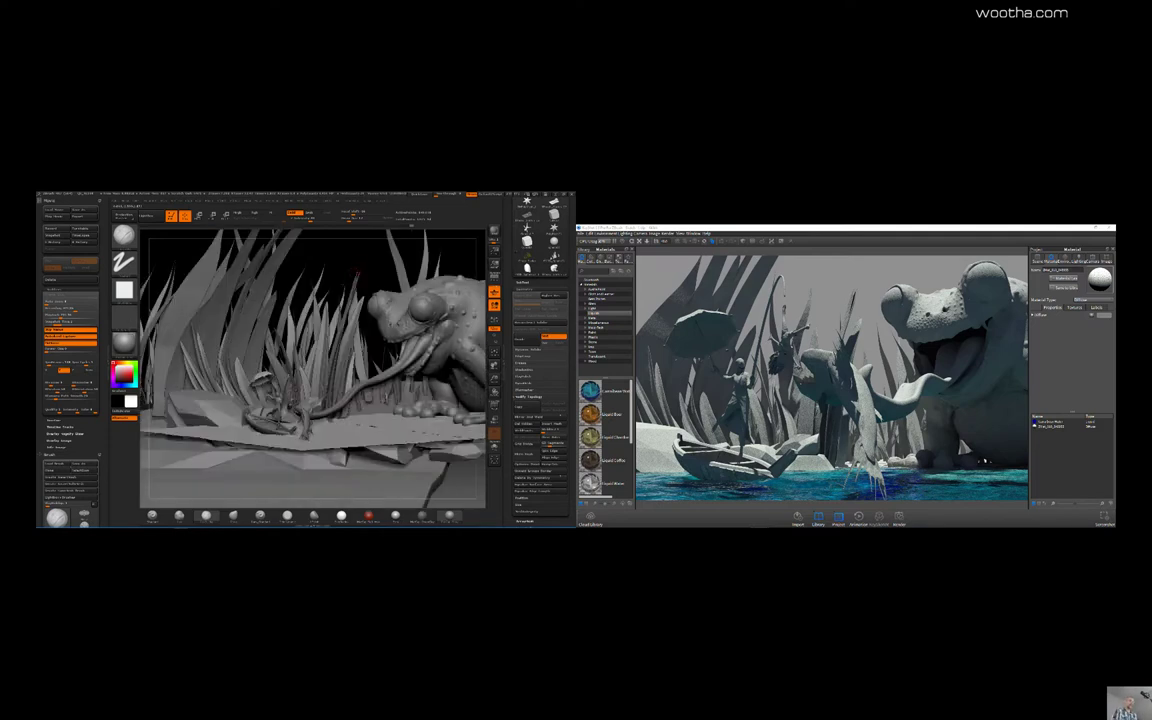
{"action": "left_click", "coordinate": [494, 446]}
{"action": "mouse_move", "coordinate": [358, 402]}
{"action": "left_mouse_down"}
{"action": "mouse_move", "coordinate": [342, 371]}
{"action": "mouse_move", "coordinate": [445, 410]}
{"action": "left_mouse_up"}
{"action": "mouse_move", "coordinate": [445, 410]}
{"action": "right_mouse_down", "text": "ctrl"}
{"action": "mouse_move", "coordinate": [383, 391]}
{"action": "mouse_move", "coordinate": [388, 413]}
{"action": "mouse_move", "coordinate": [337, 362]}
{"action": "right_mouse_up", "text": "ctrl"}
{"action": "key", "text": "w"}
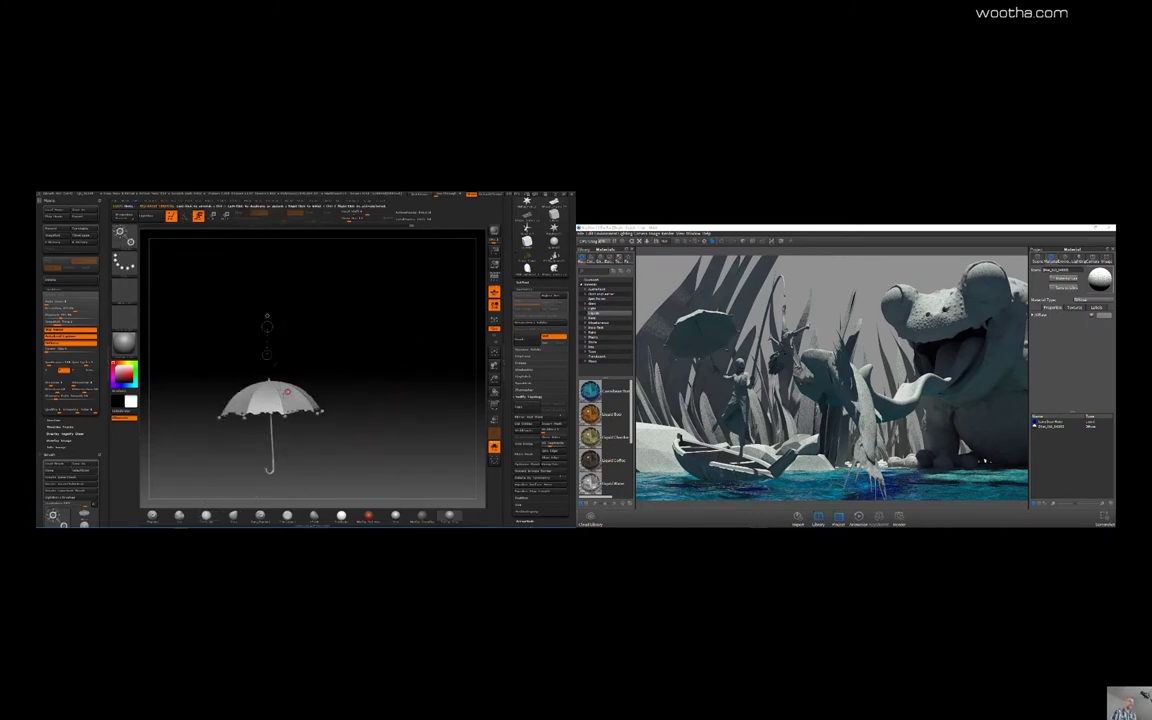
{"action": "left_click_drag", "start_coordinate": [287, 390], "coordinate": [356, 383]}
{"action": "right_click_drag", "start_coordinate": [378, 342], "coordinate": [386, 373]}
{"action": "left_click_drag", "start_coordinate": [338, 365], "coordinate": [433, 359]}
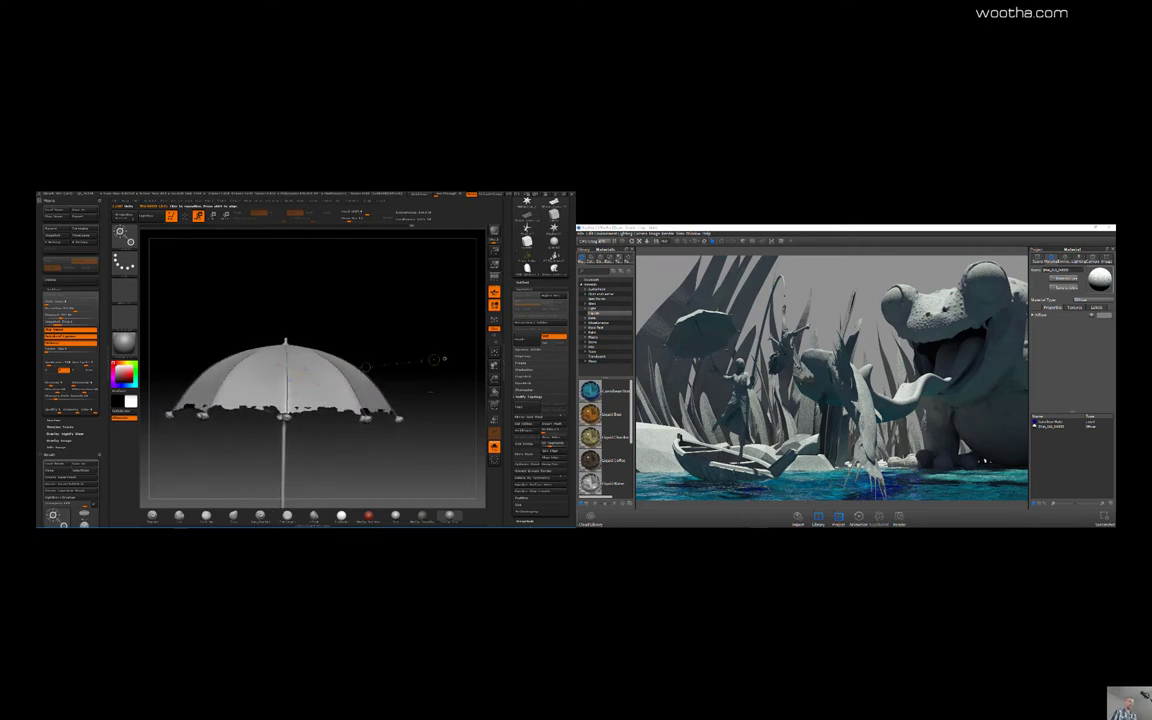
Return to Draw mode and show only the polygroup of the umbrella's ribs with their end tips
{"action": "key", "text": "q"}
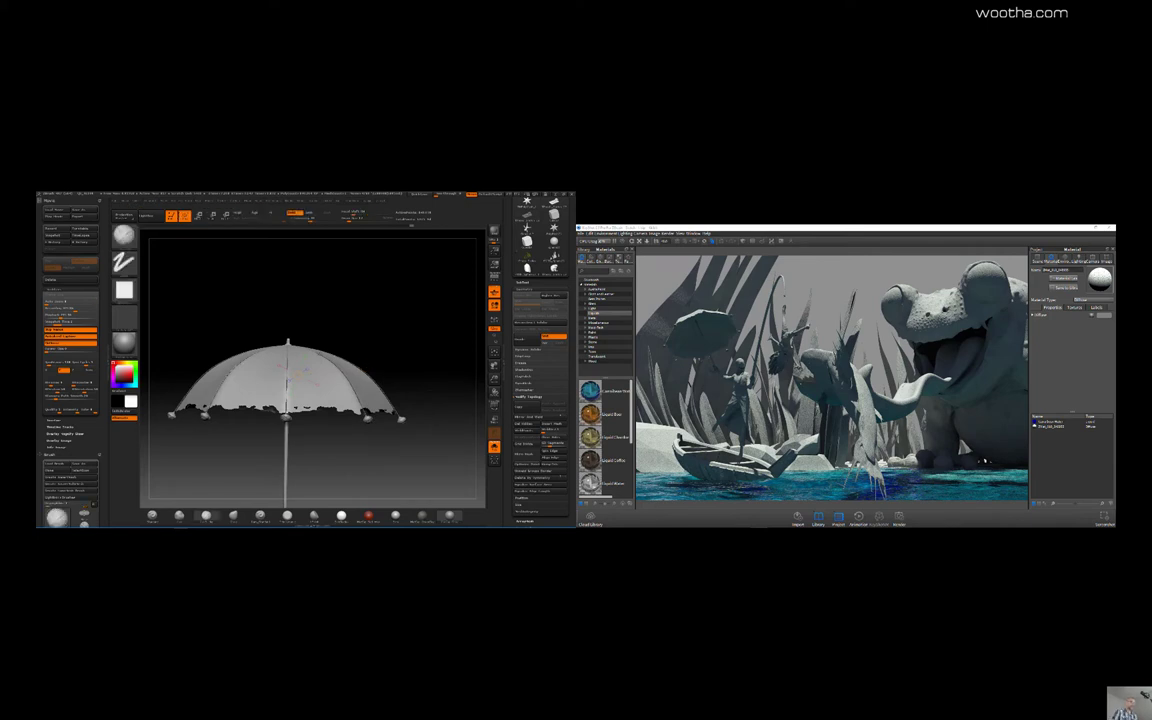
{"action": "left_click", "coordinate": [368, 419], "text": "ctrl+shift"}
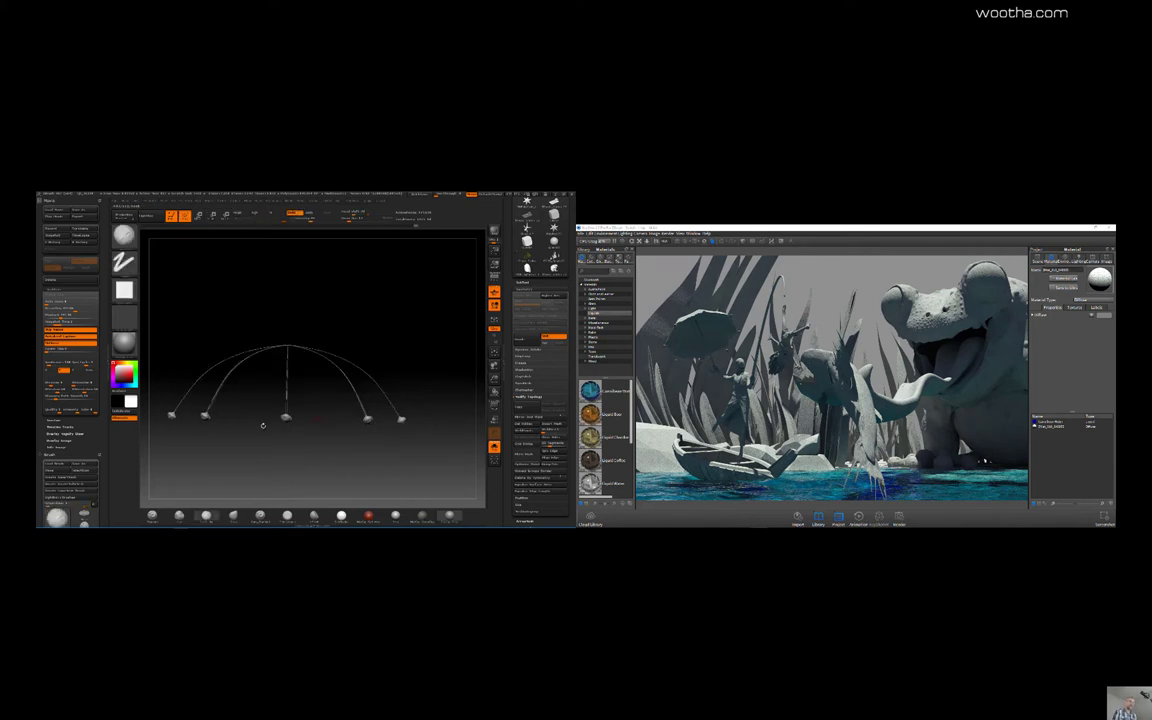
{"action": "left_click_drag", "start_coordinate": [288, 447], "coordinate": [326, 445]}
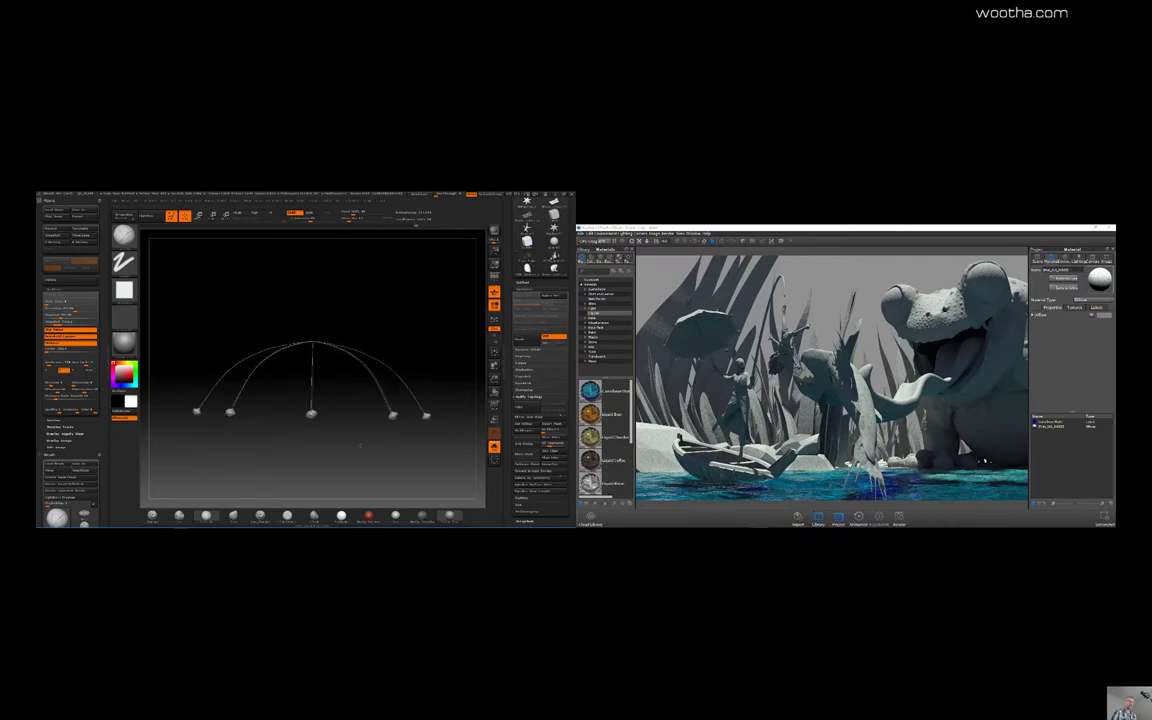
Mask parts of the umbrella ribs around their end tips and invert the mask
{"action": "mouse_move", "coordinate": [169, 408]}
{"action": "left_mouse_down", "text": "ctrl+shift"}
{"action": "mouse_move", "coordinate": [432, 432]}
{"action": "mouse_move", "coordinate": [445, 460]}
{"action": "mouse_move", "coordinate": [441, 424]}
{"action": "left_mouse_up", "text": "ctrl+shift"}
{"action": "left_click_drag", "start_coordinate": [370, 329], "coordinate": [403, 408], "text": "ctrl"}
{"action": "mouse_move", "coordinate": [396, 361]}
{"action": "left_mouse_down", "text": "ctrl"}
{"action": "mouse_move", "coordinate": [469, 396]}
{"action": "mouse_move", "coordinate": [435, 408]}
{"action": "mouse_move", "coordinate": [440, 420]}
{"action": "left_mouse_up", "text": "ctrl"}
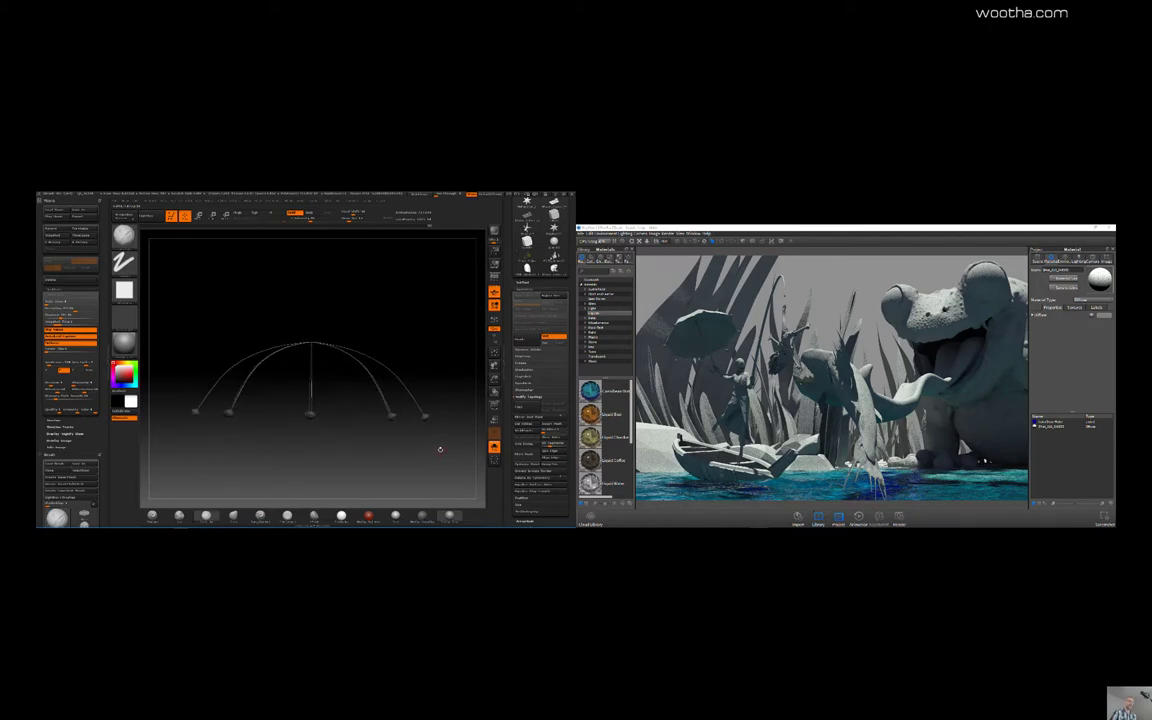
{"action": "left_click", "coordinate": [440, 449], "text": "ctrl"}
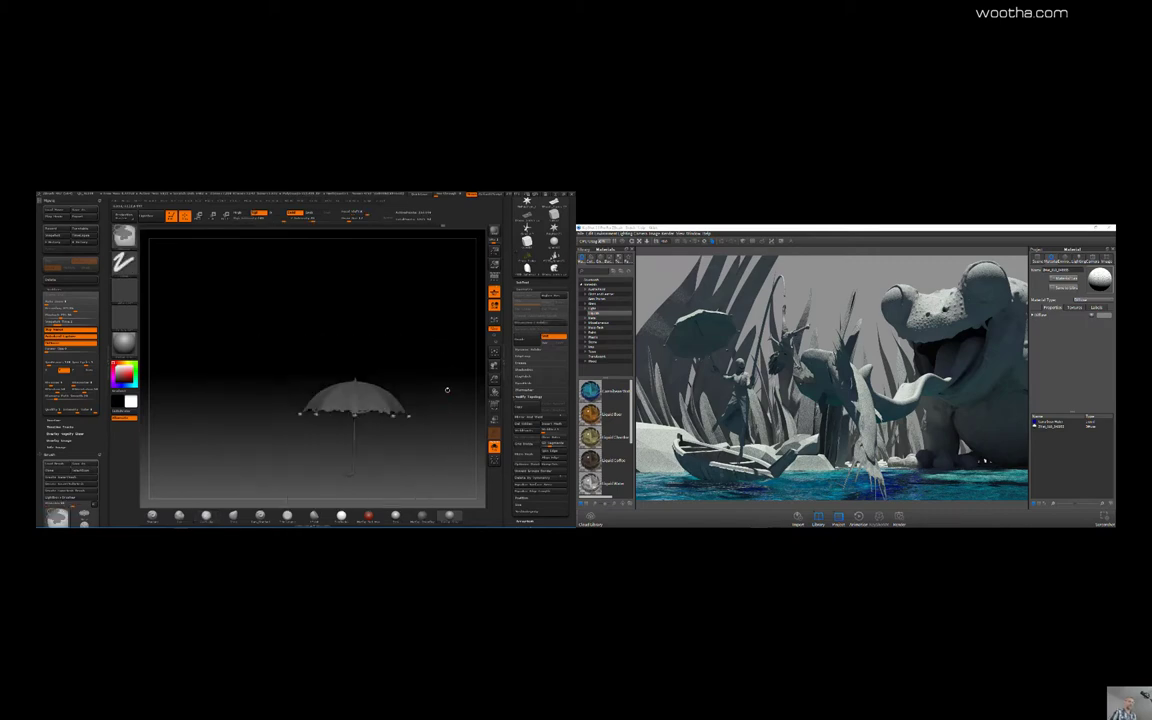
Unhide all parts of the umbrella around the isolated rib tips
{"action": "mouse_move", "coordinate": [447, 390]}
{"action": "left_mouse_down", "text": "alt"}
{"action": "mouse_move", "coordinate": [430, 395]}
{"action": "mouse_move", "coordinate": [394, 462]}
{"action": "mouse_move", "coordinate": [407, 421]}
{"action": "left_mouse_up", "text": "alt"}
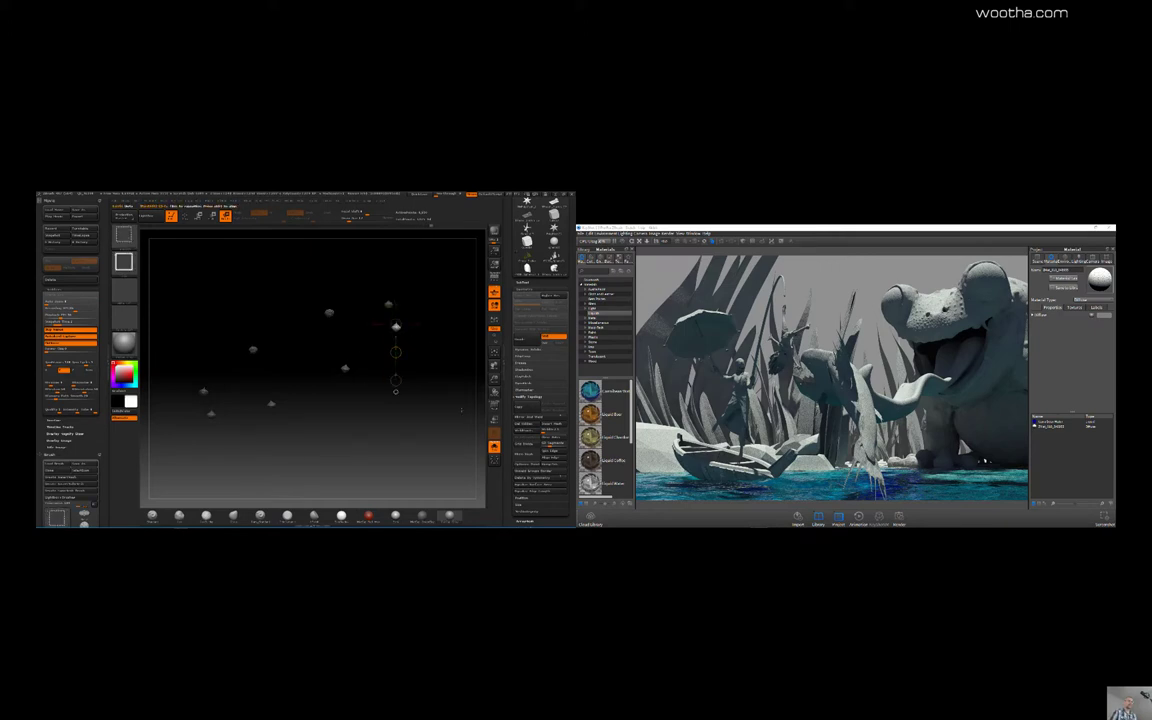
{"action": "left_click", "coordinate": [444, 350], "text": "ctrl+shift"}
{"action": "left_click_drag", "start_coordinate": [440, 344], "coordinate": [447, 354]}
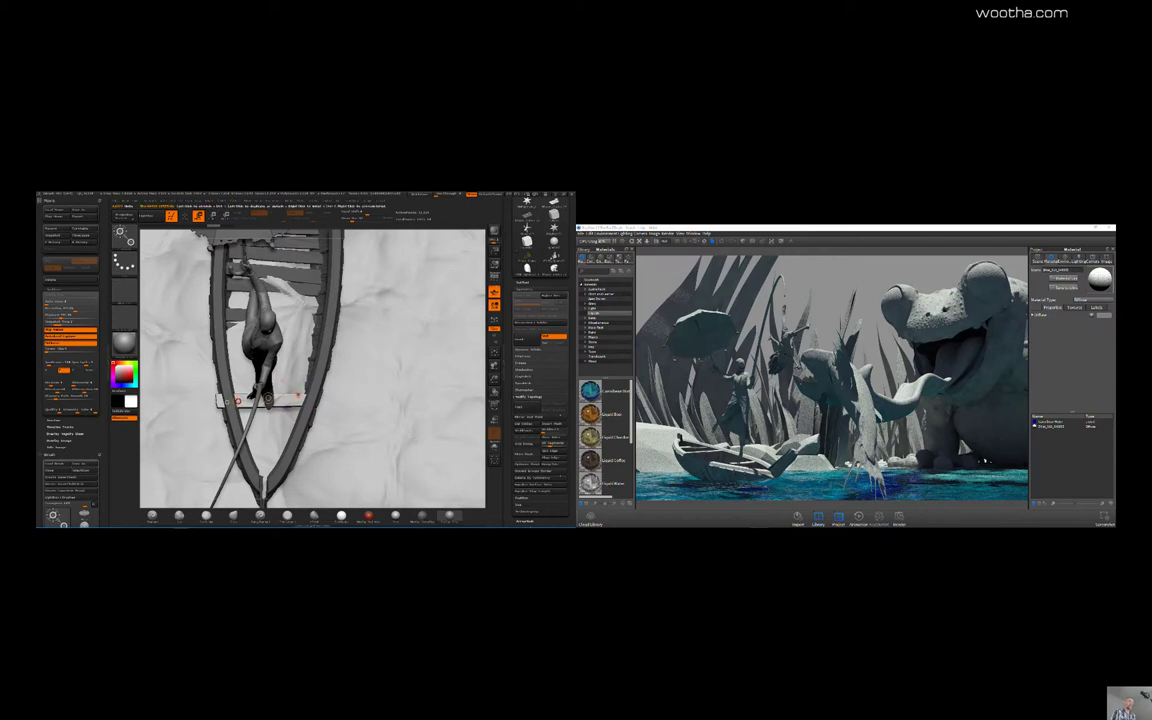
Shift the seat plank near the pointed end of the boat slightly sideways
{"action": "left_click_drag", "start_coordinate": [225, 402], "coordinate": [242, 400]}
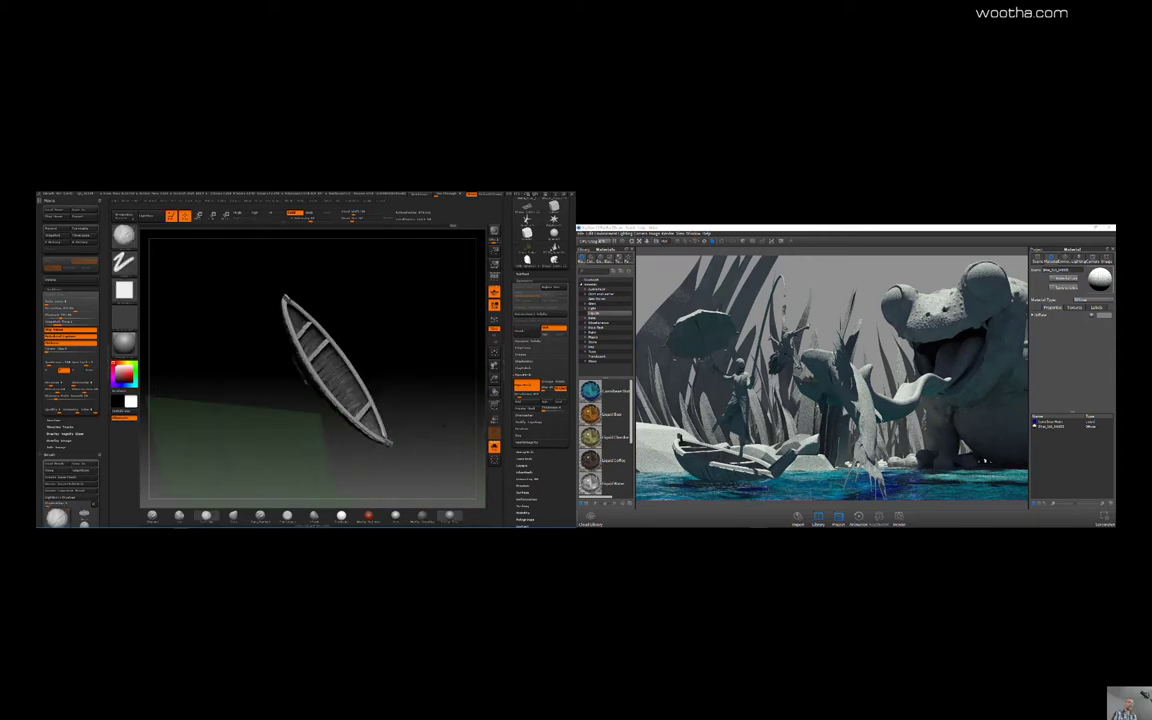
Try cutting the boat's raised ends with curve strokes in side view
{"action": "left_click_drag", "start_coordinate": [435, 371], "coordinate": [372, 399]}
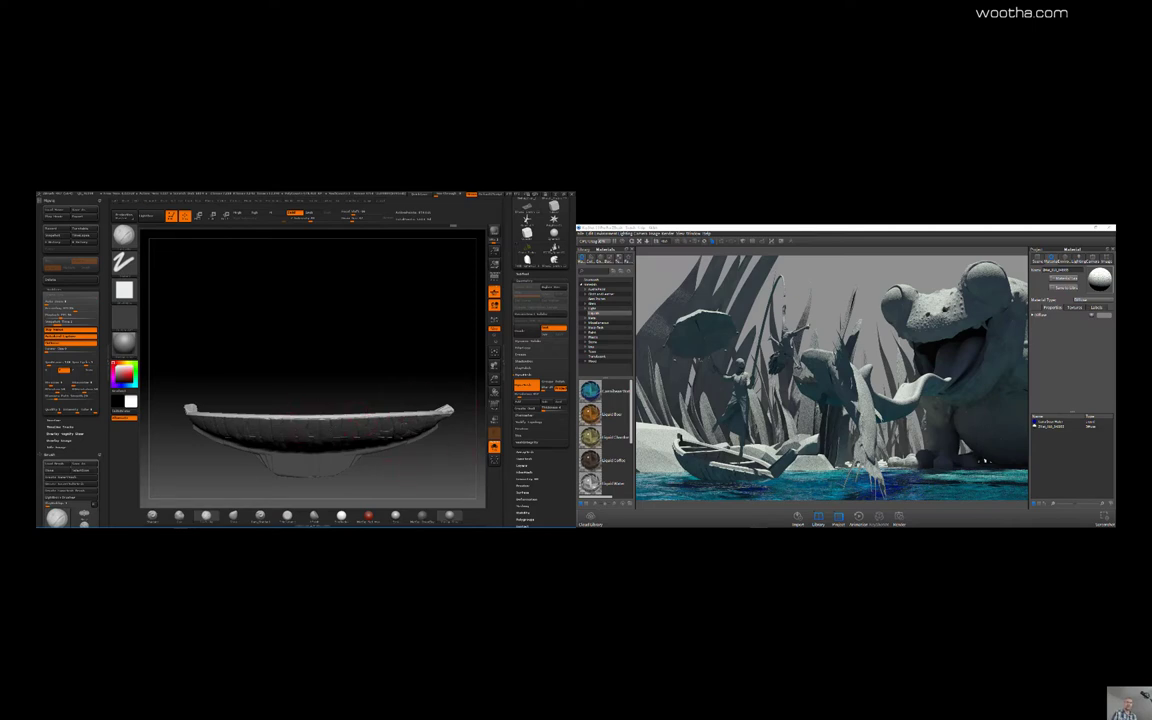
{"action": "left_click_drag", "start_coordinate": [411, 374], "coordinate": [365, 400]}
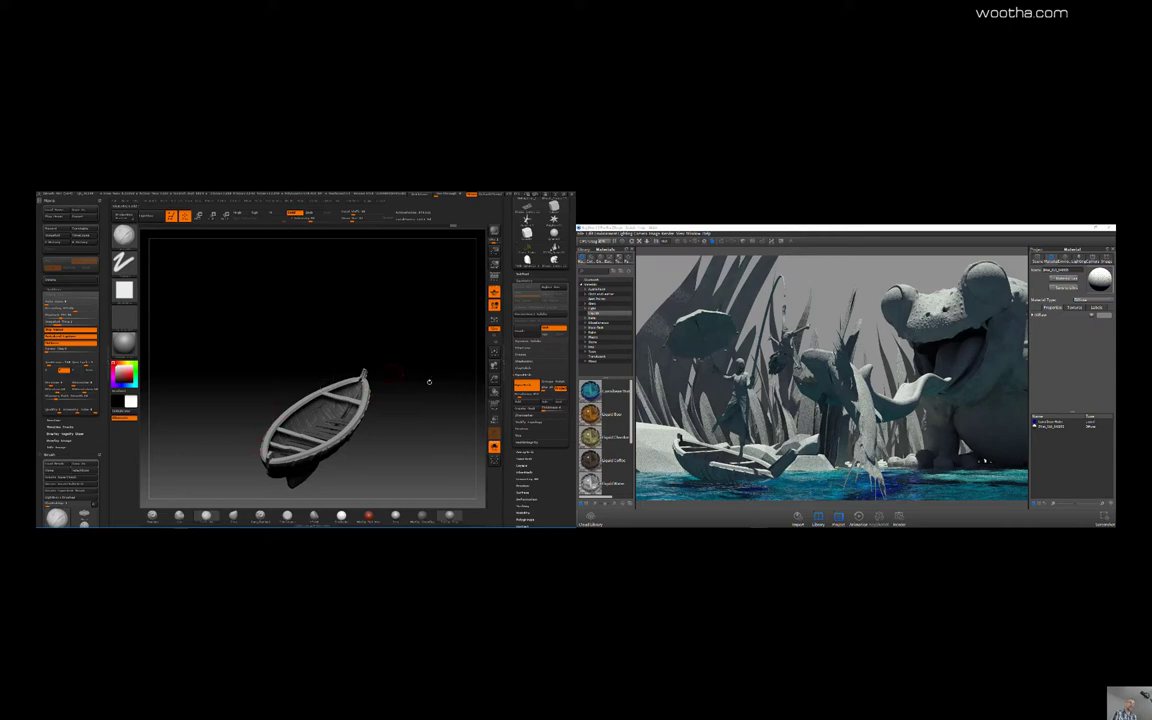
{"action": "mouse_move", "coordinate": [433, 436]}
{"action": "left_mouse_down"}
{"action": "mouse_move", "coordinate": [425, 470]}
{"action": "mouse_move", "coordinate": [431, 456]}
{"action": "mouse_move", "coordinate": [464, 449]}
{"action": "mouse_move", "coordinate": [460, 440]}
{"action": "mouse_move", "coordinate": [477, 449]}
{"action": "mouse_move", "coordinate": [432, 448]}
{"action": "left_mouse_up"}
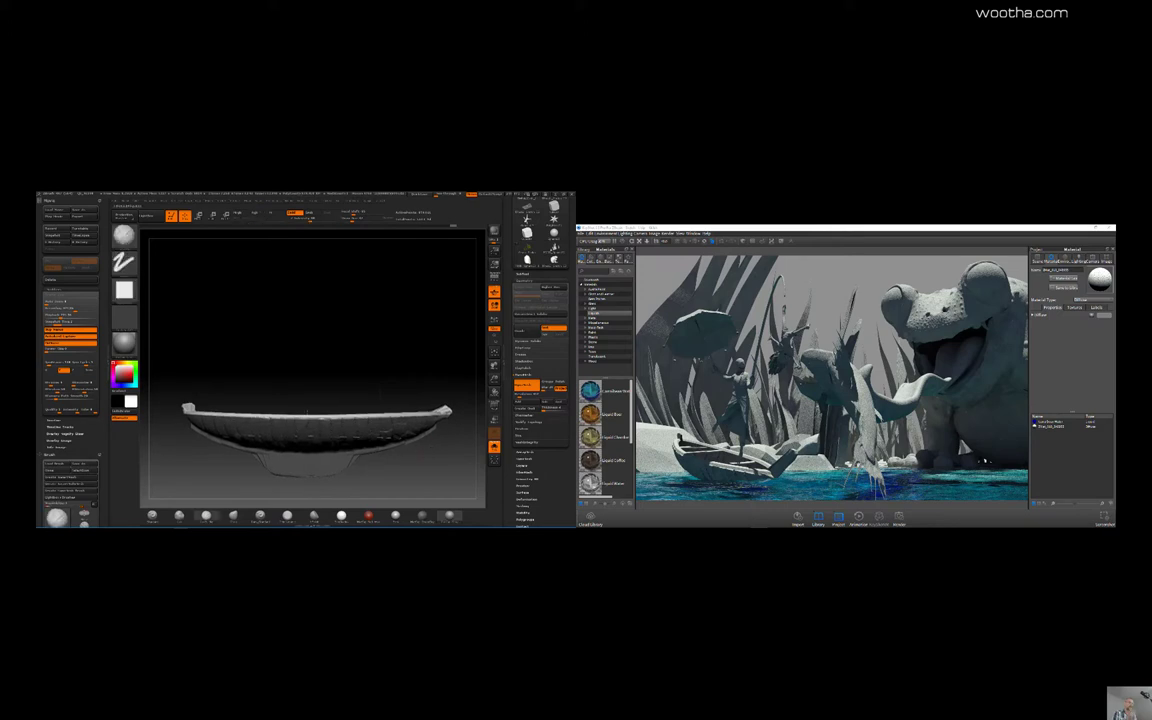
{"action": "mouse_move", "coordinate": [166, 414]}
{"action": "left_mouse_down", "text": "ctrl+shift"}
{"action": "mouse_move", "coordinate": [247, 391]}
{"action": "mouse_move", "coordinate": [226, 393]}
{"action": "mouse_move", "coordinate": [236, 404]}
{"action": "left_mouse_up", "text": "ctrl+shift"}
{"action": "left_click", "coordinate": [238, 398], "text": "ctrl+shift"}
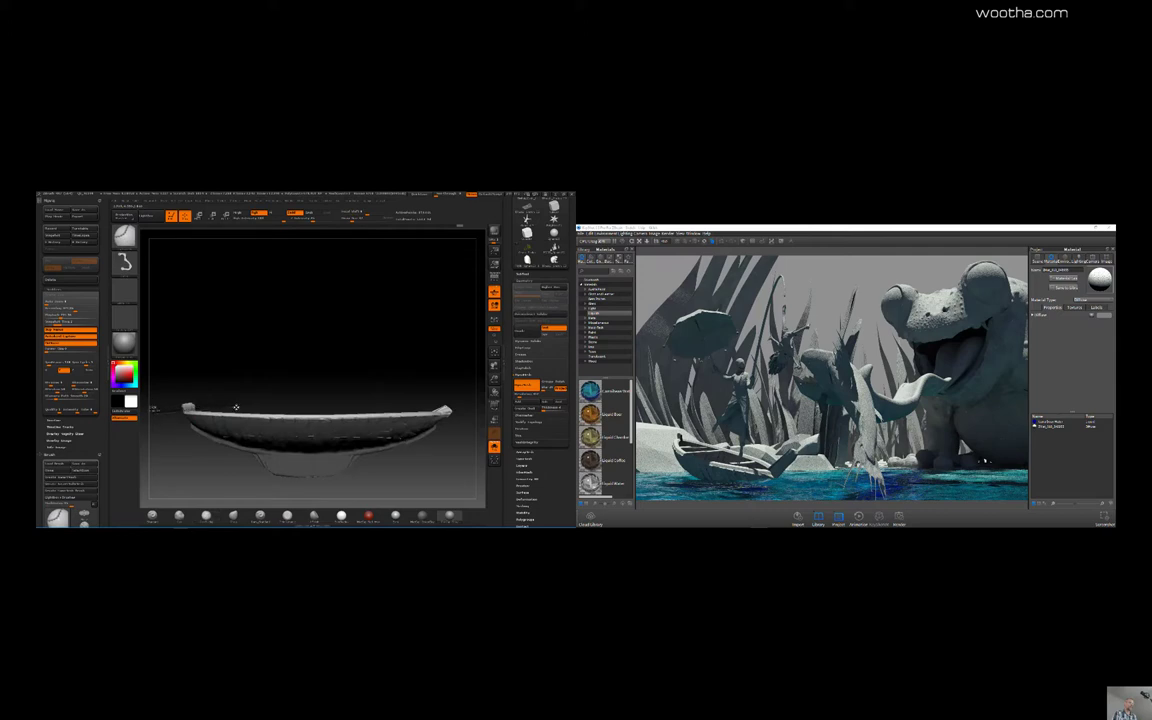
{"action": "left_click_drag", "start_coordinate": [153, 408], "coordinate": [153, 408], "text": "ctrl+shift"}
{"action": "left_click_drag", "start_coordinate": [467, 411], "coordinate": [371, 402], "text": "ctrl+shift"}
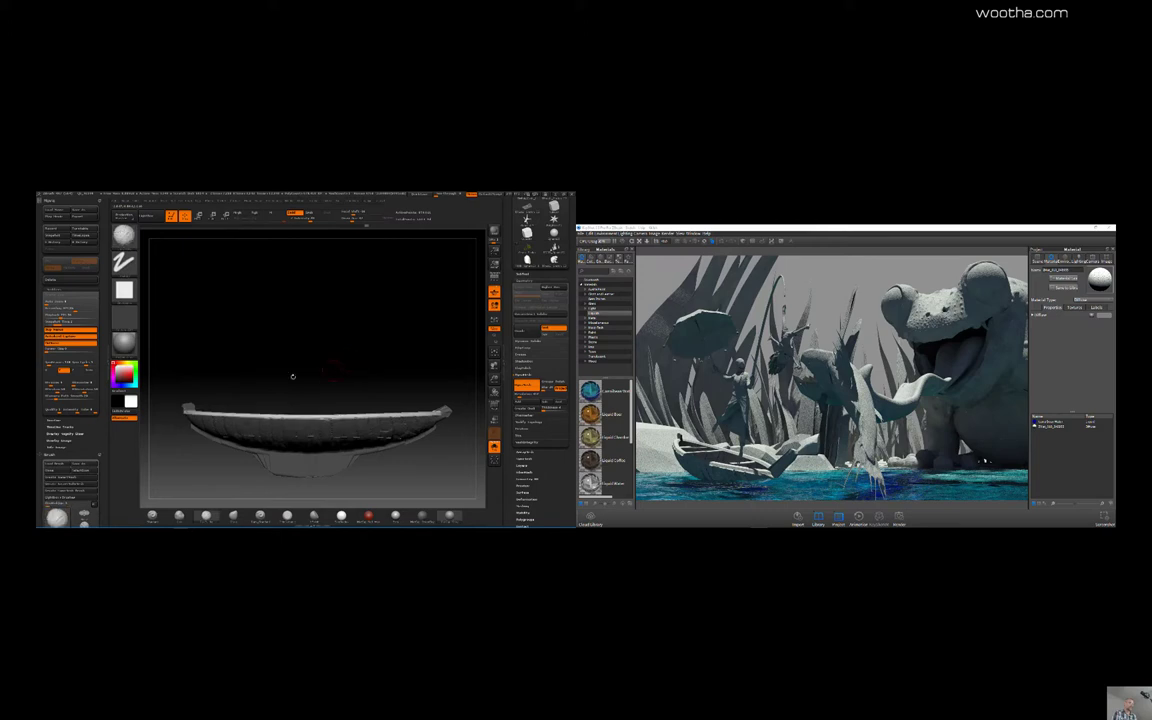
{"action": "left_click_drag", "start_coordinate": [238, 320], "coordinate": [182, 438], "text": "ctrl+shift"}
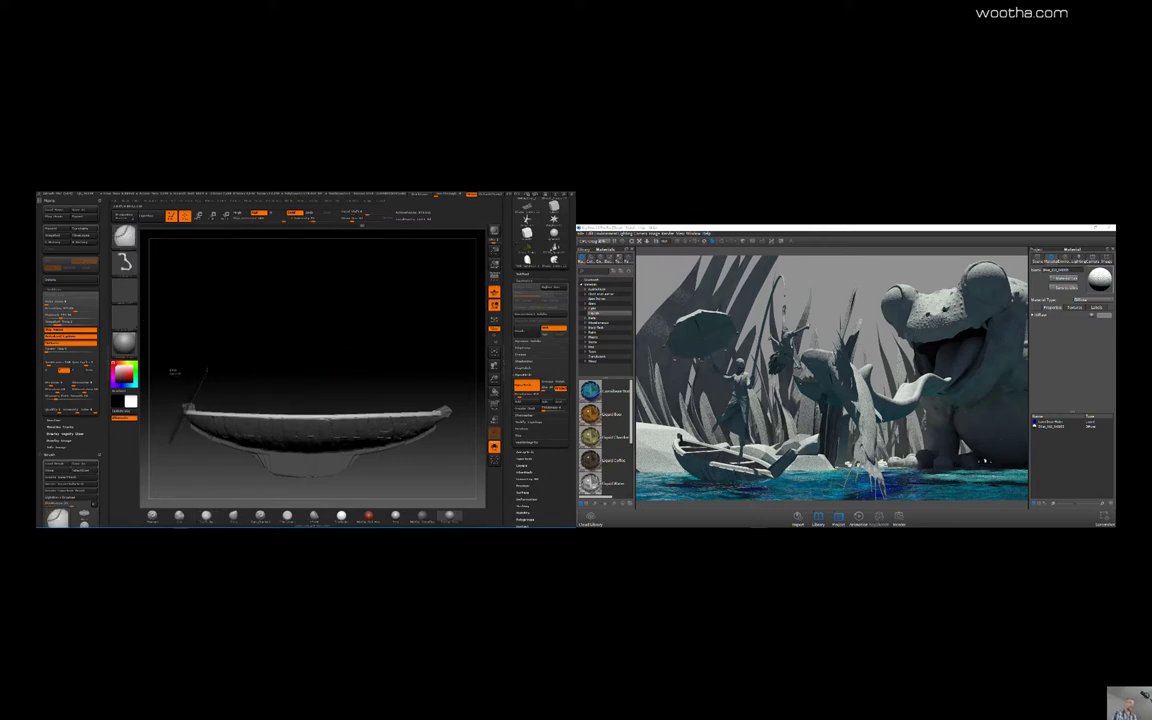
{"action": "left_click_drag", "start_coordinate": [205, 372], "coordinate": [209, 372], "text": "ctrl+shift"}
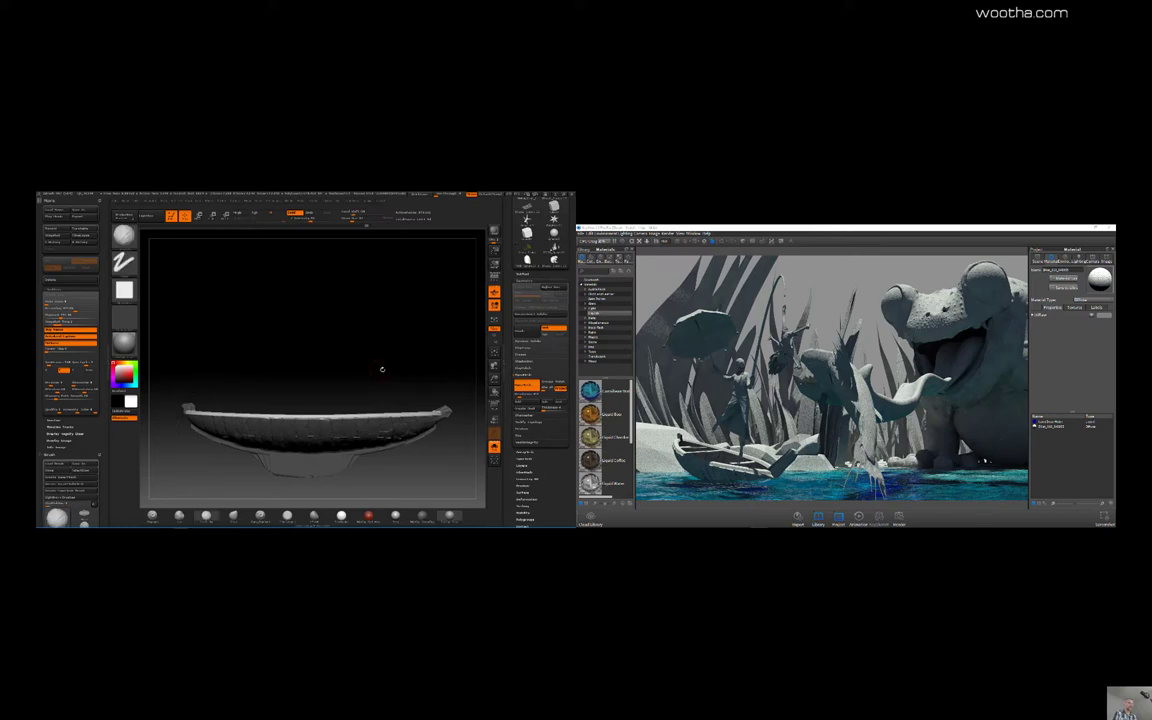
Hide the boat's crosswise seat planks in the top view
{"action": "left_click_drag", "start_coordinate": [414, 355], "coordinate": [404, 470]}
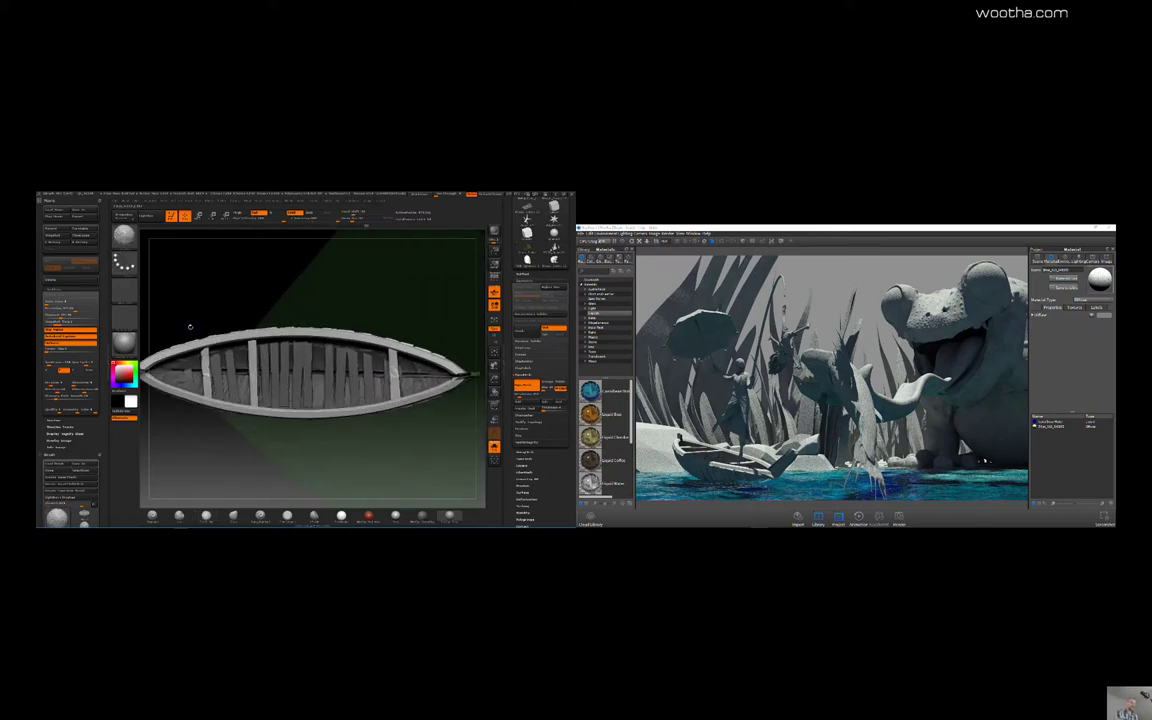
{"action": "key", "text": "shift+f"}
{"action": "key", "text": "shift+f"}
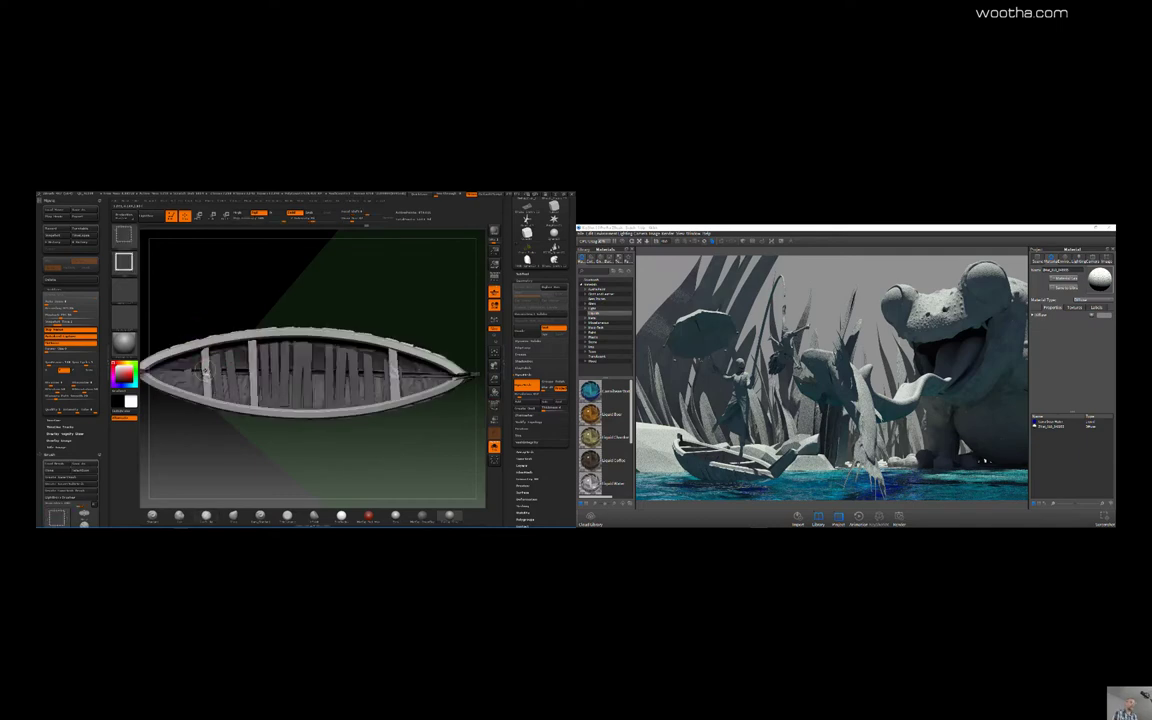
{"action": "left_click", "coordinate": [209, 372], "text": "ctrl+shift"}
{"action": "left_click", "coordinate": [245, 346], "text": "ctrl+shift"}
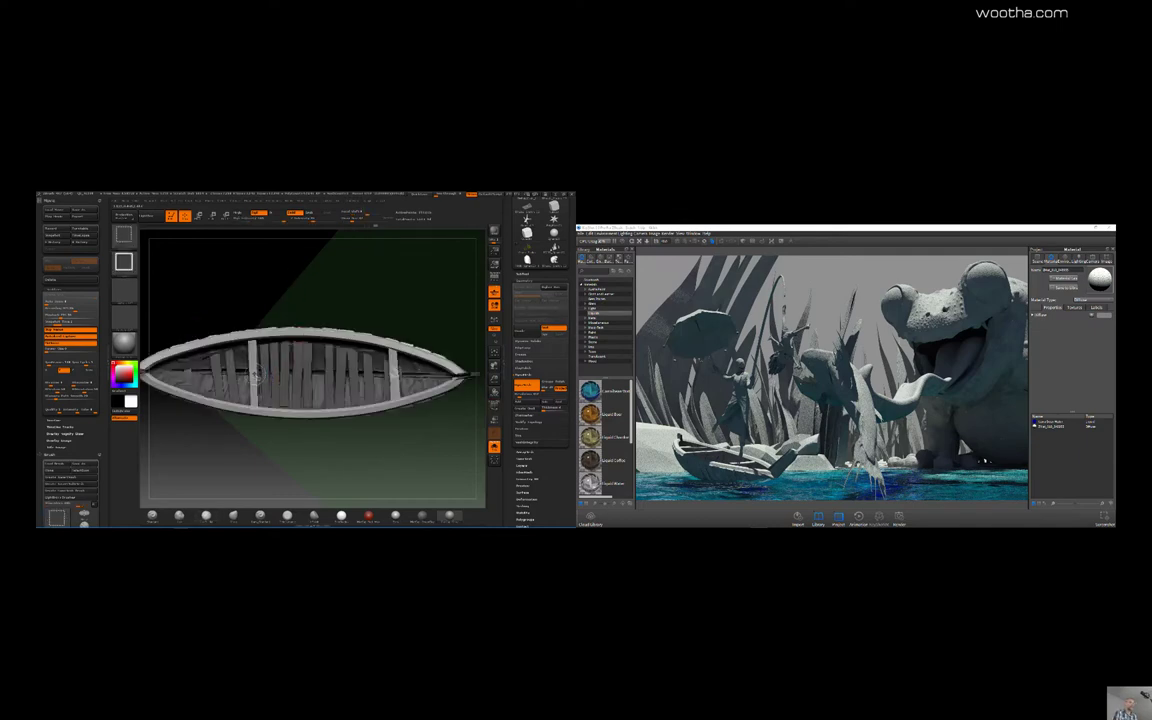
{"action": "left_click", "coordinate": [395, 373], "text": "ctrl+shift"}
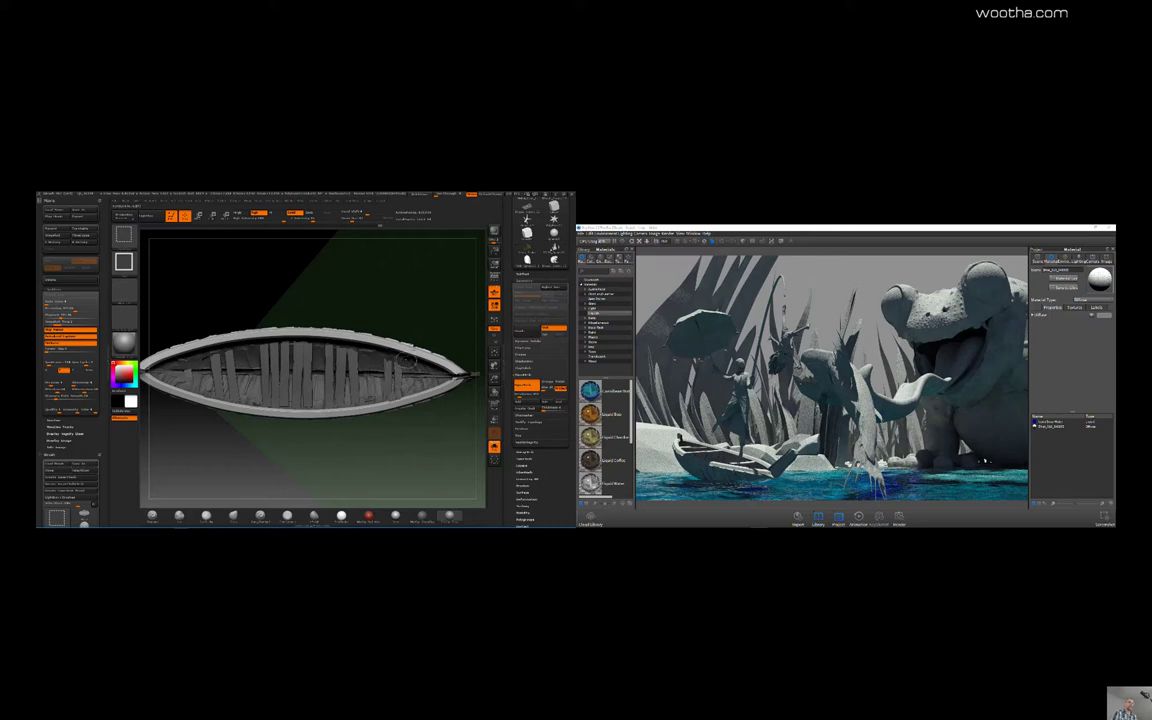
Invert the visibility to show only the hidden seat planks, and switch back to the rest of the boat
{"action": "mouse_move", "coordinate": [407, 293]}
{"action": "left_mouse_down", "text": "alt"}
{"action": "mouse_move", "coordinate": [426, 297]}
{"action": "mouse_move", "coordinate": [429, 420]}
{"action": "mouse_move", "coordinate": [368, 465]}
{"action": "left_mouse_up", "text": "alt"}
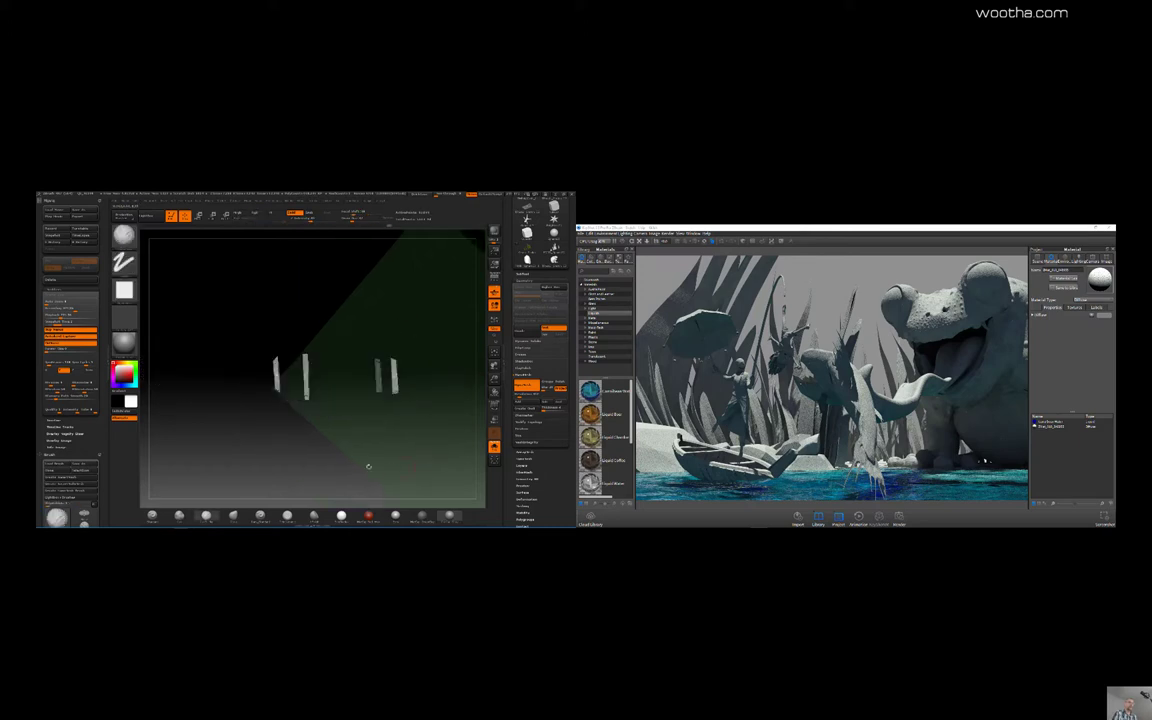
{"action": "key", "text": "2"}
{"action": "mouse_move", "coordinate": [226, 296]}
{"action": "left_mouse_down"}
{"action": "mouse_move", "coordinate": [474, 467]}
{"action": "mouse_move", "coordinate": [292, 494]}
{"action": "left_mouse_up"}
{"action": "left_click", "coordinate": [334, 472], "text": "ctrl+shift"}
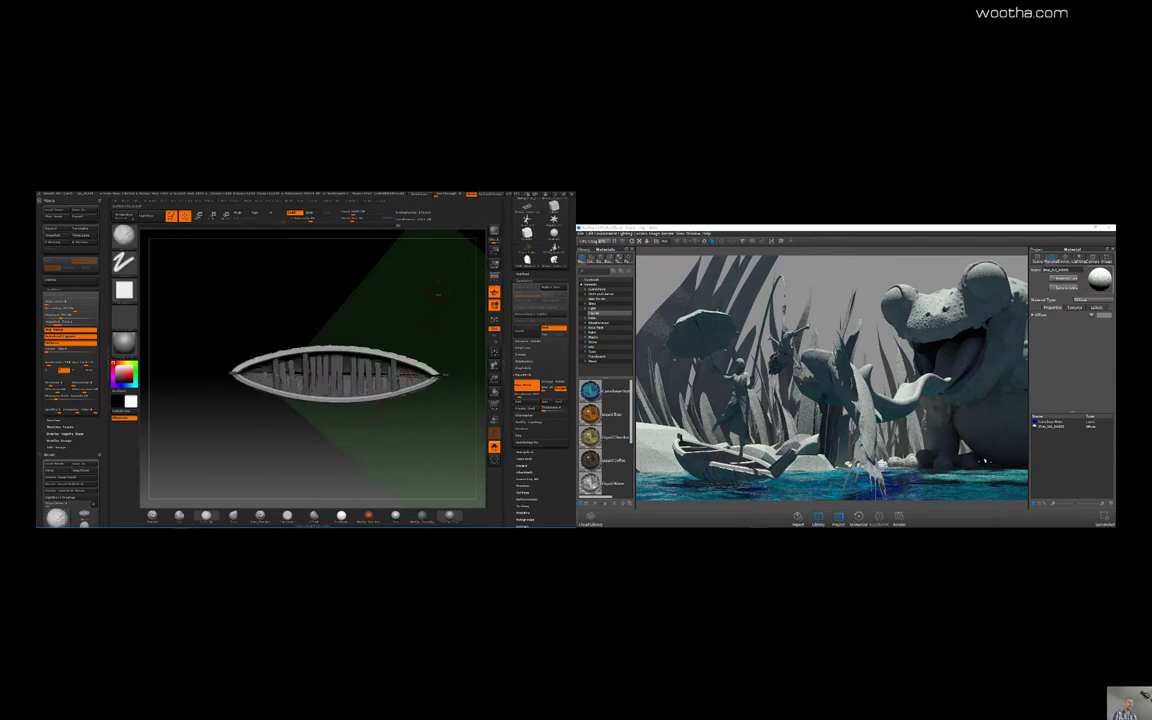
Isolate the boat's upper rim from the hull and planks
{"action": "mouse_move", "coordinate": [437, 295]}
{"action": "left_mouse_down", "text": "alt"}
{"action": "mouse_move", "coordinate": [438, 255]}
{"action": "mouse_move", "coordinate": [437, 276]}
{"action": "mouse_move", "coordinate": [415, 262]}
{"action": "left_mouse_up", "text": "alt"}
{"action": "mouse_move", "coordinate": [400, 410]}
{"action": "left_mouse_down"}
{"action": "mouse_move", "coordinate": [444, 281]}
{"action": "mouse_move", "coordinate": [396, 260]}
{"action": "mouse_move", "coordinate": [430, 262]}
{"action": "mouse_move", "coordinate": [419, 290]}
{"action": "mouse_move", "coordinate": [433, 287]}
{"action": "mouse_move", "coordinate": [396, 301]}
{"action": "mouse_move", "coordinate": [414, 305]}
{"action": "mouse_move", "coordinate": [399, 319]}
{"action": "mouse_move", "coordinate": [413, 321]}
{"action": "mouse_move", "coordinate": [386, 296]}
{"action": "left_mouse_up"}
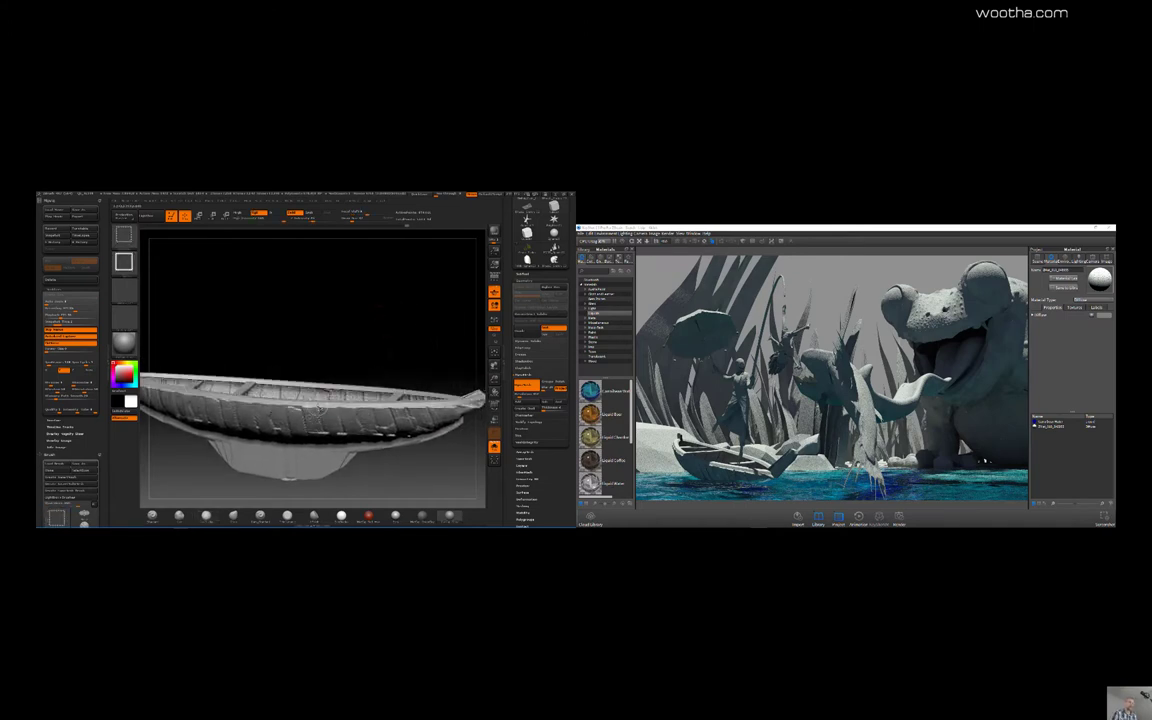
{"action": "left_click", "coordinate": [320, 410], "text": "ctrl+shift"}
{"action": "left_click_drag", "start_coordinate": [373, 359], "coordinate": [419, 362]}
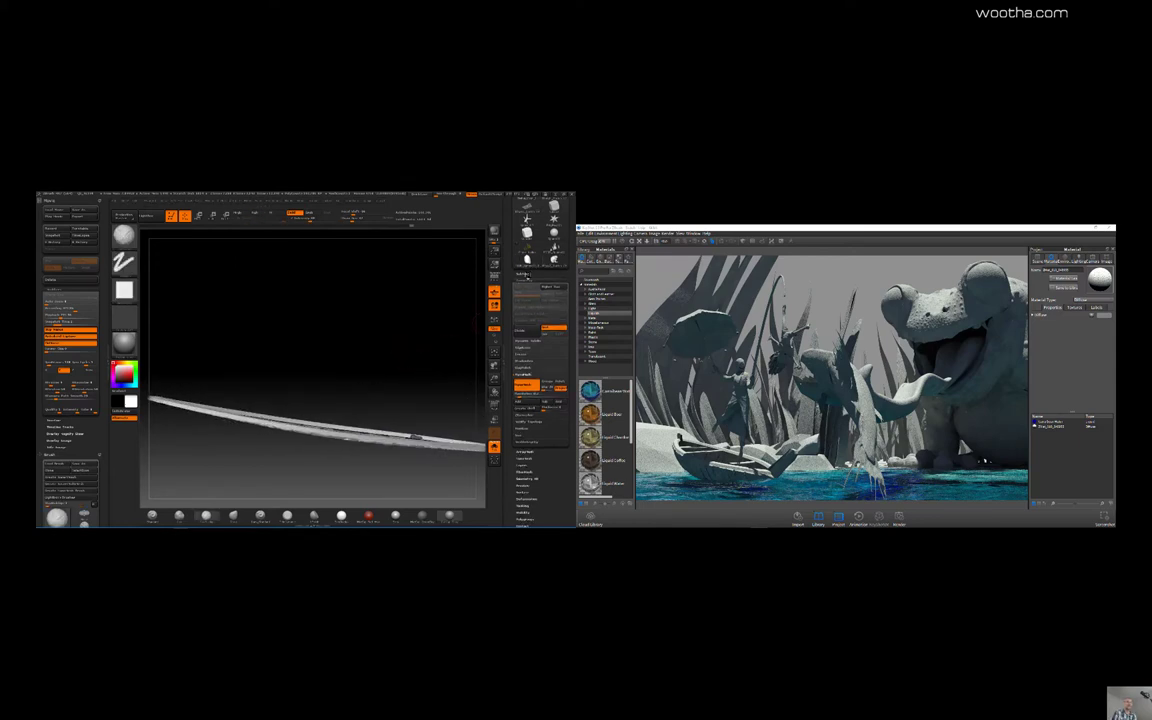
Open the subtool list and switch between the boat's rim and hull subtools to compare them
{"action": "left_click", "coordinate": [527, 273]}
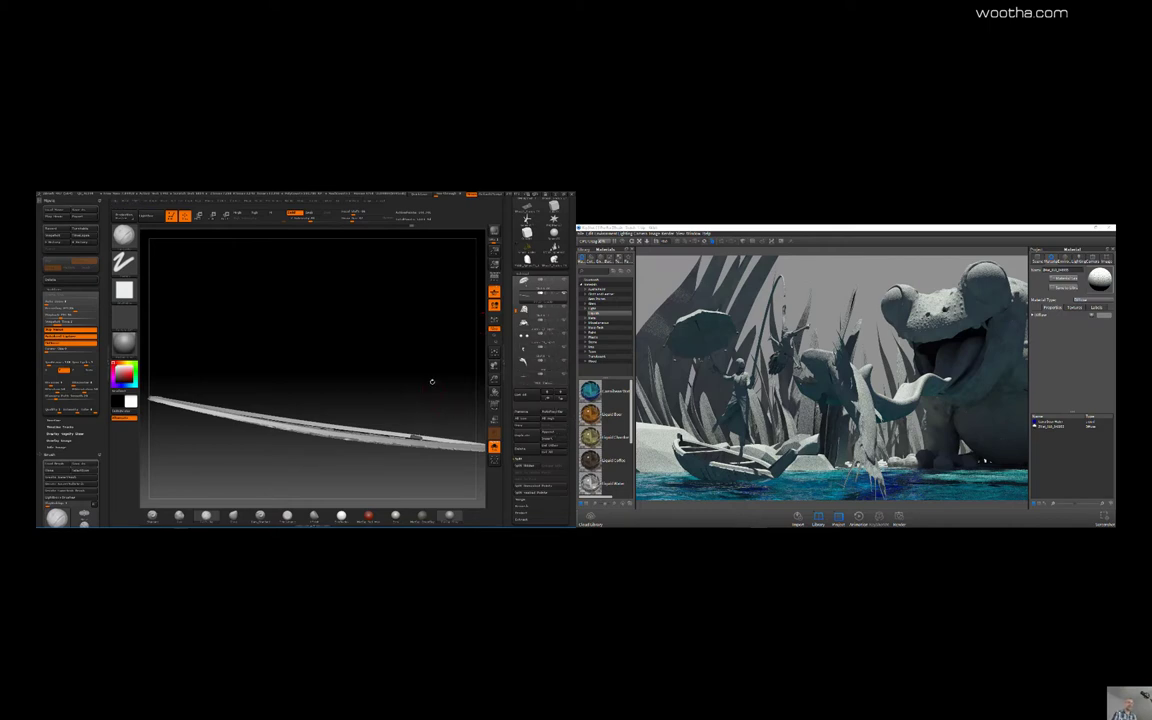
{"action": "left_click_drag", "start_coordinate": [432, 381], "coordinate": [442, 354]}
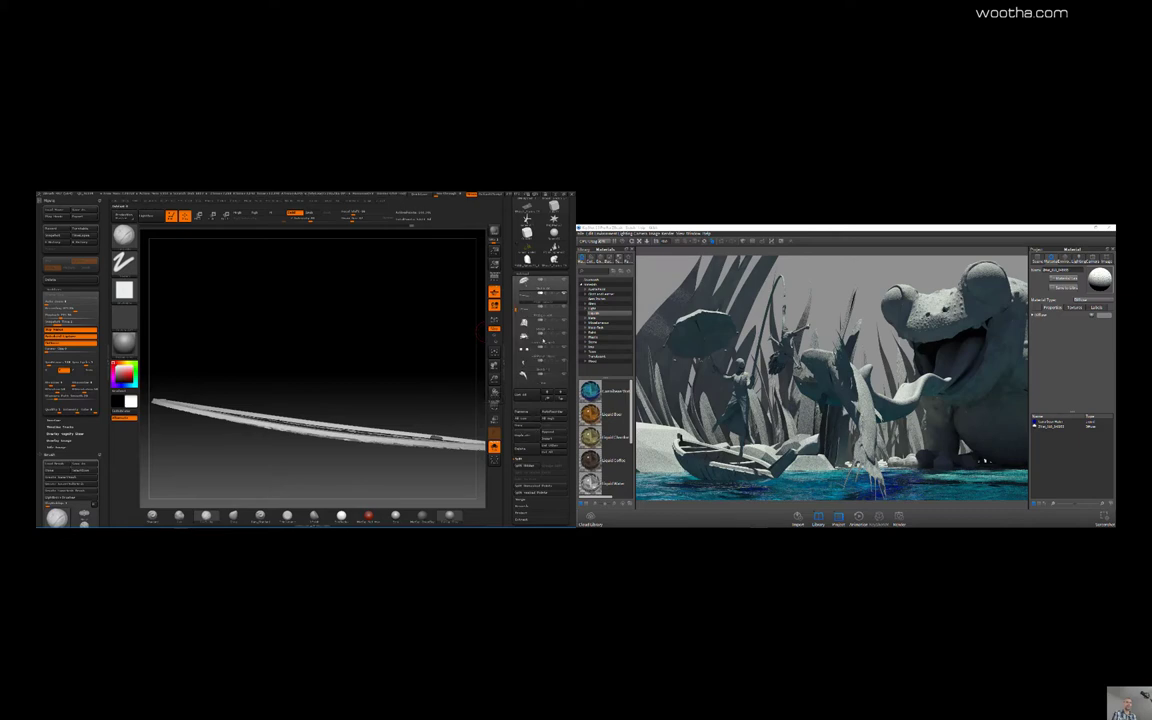
{"action": "left_click", "coordinate": [450, 360], "text": "ctrl+shift"}
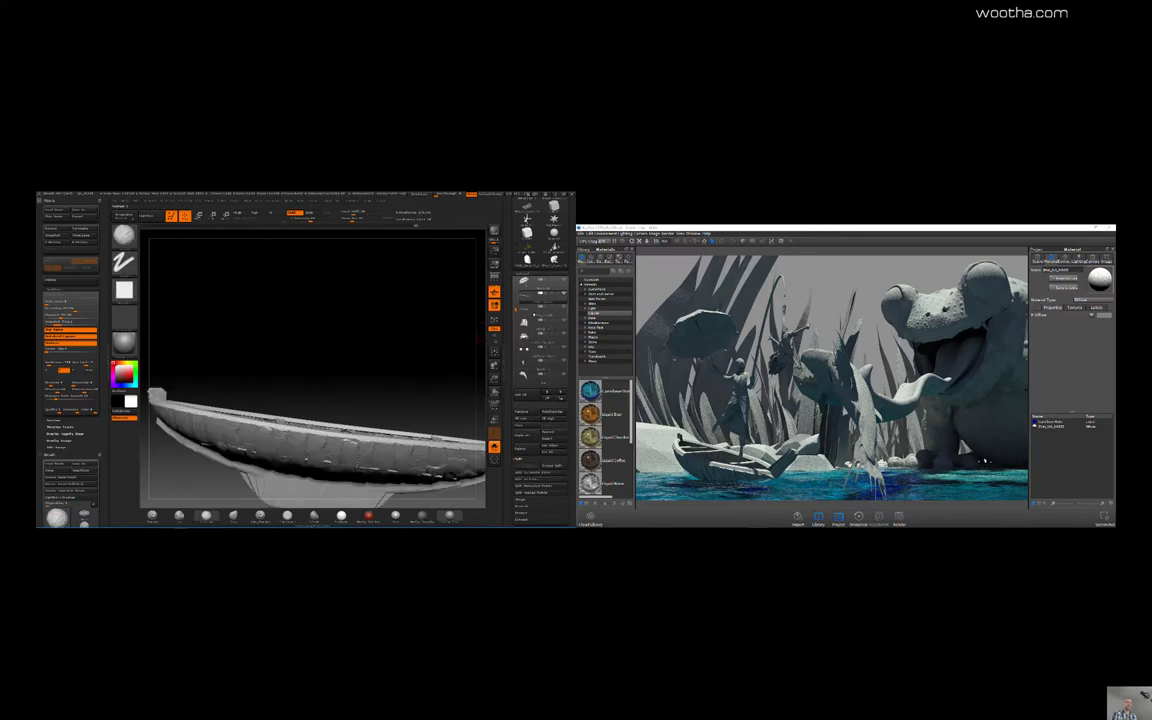
{"action": "left_click", "coordinate": [533, 297]}
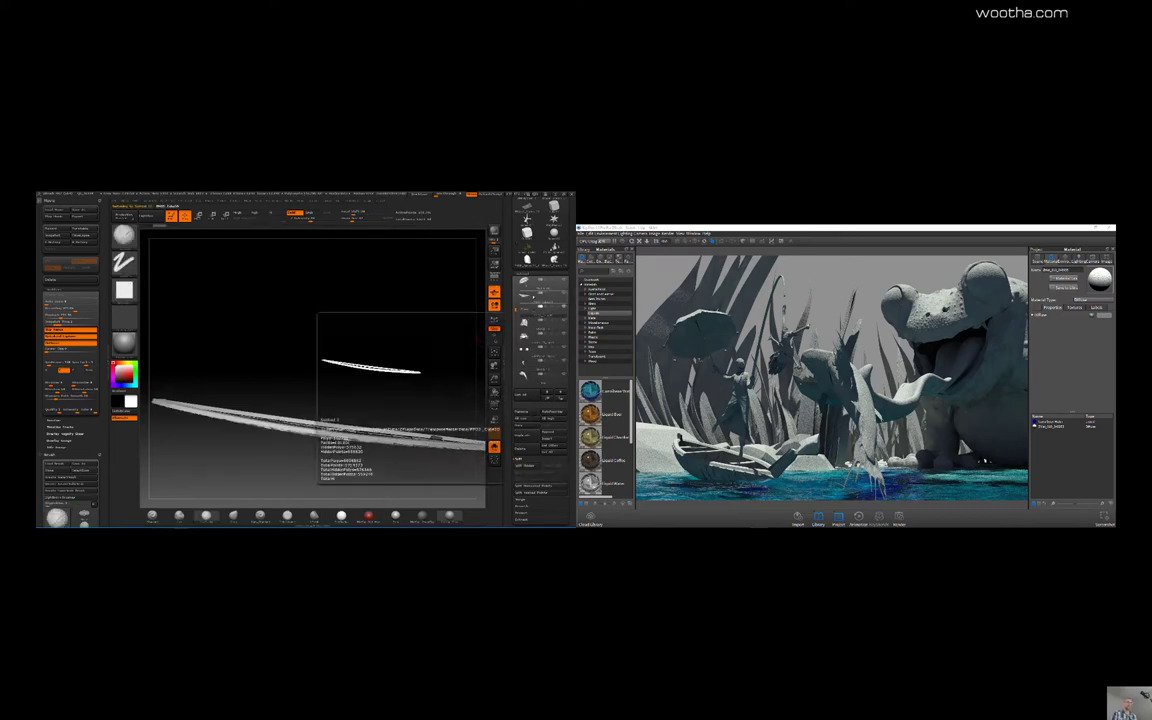
{"action": "left_click", "coordinate": [531, 307]}
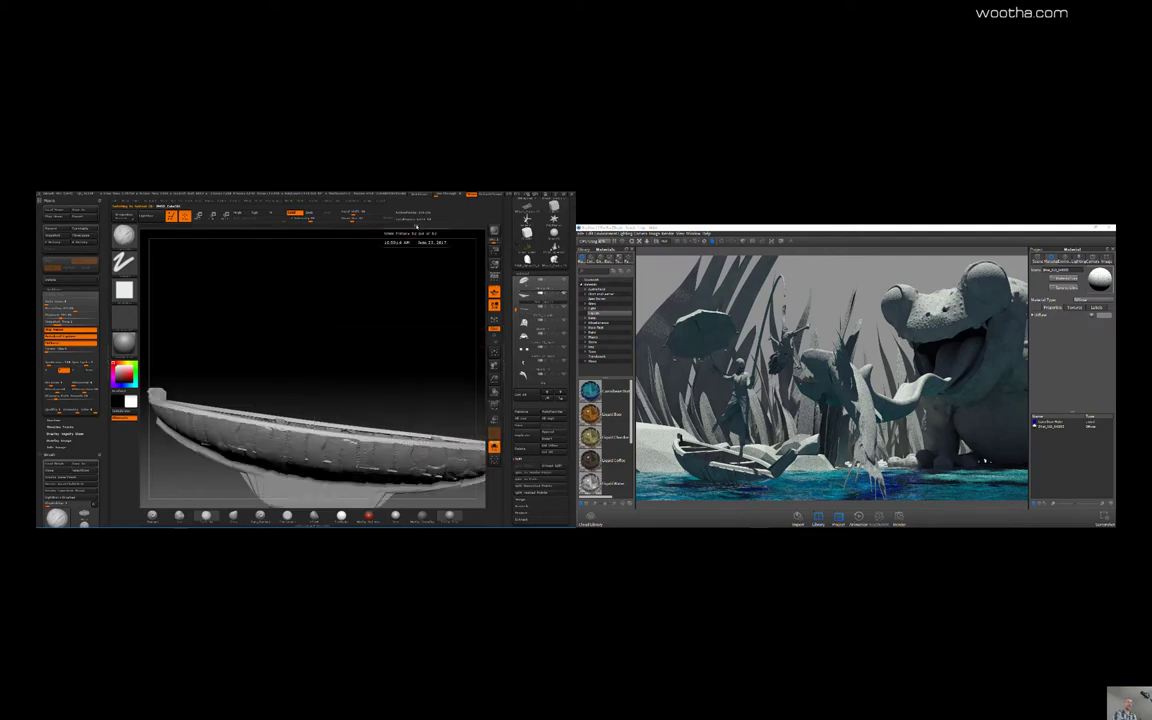
Step the hull back to an earlier state in its undo history and switch to the rim subtool
{"action": "mouse_move", "coordinate": [416, 227]}
{"action": "left_mouse_down"}
{"action": "mouse_move", "coordinate": [229, 230]}
{"action": "mouse_move", "coordinate": [289, 228]}
{"action": "left_mouse_up"}
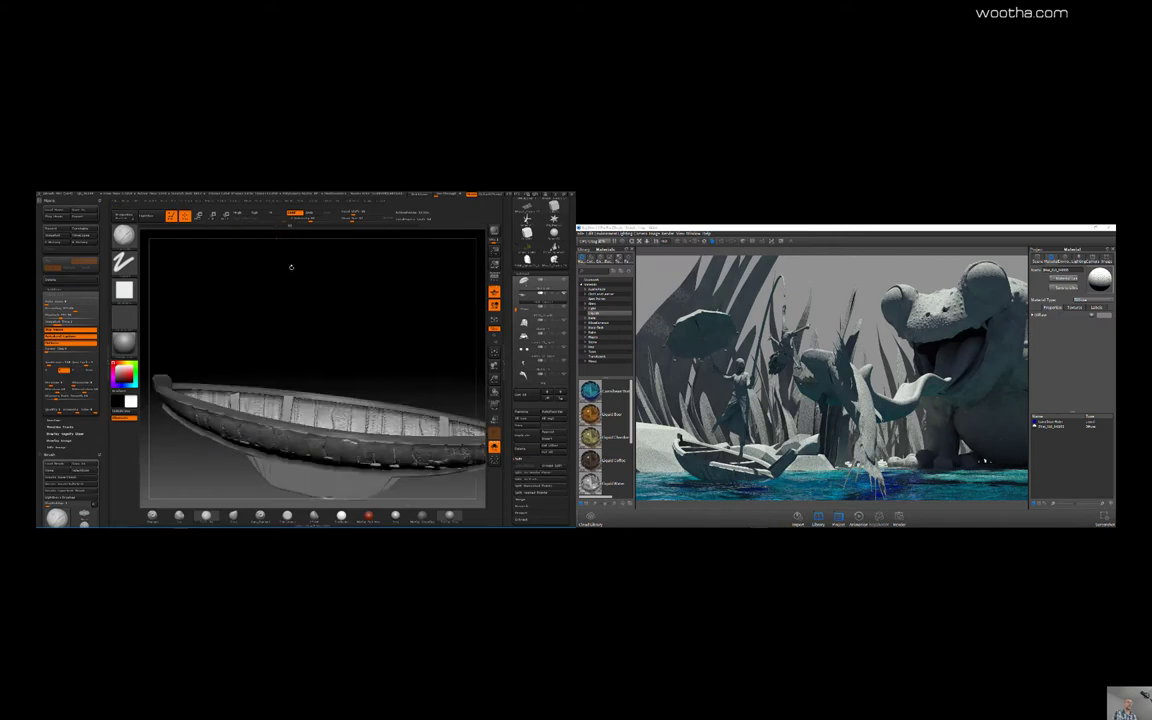
{"action": "left_click", "coordinate": [312, 309]}
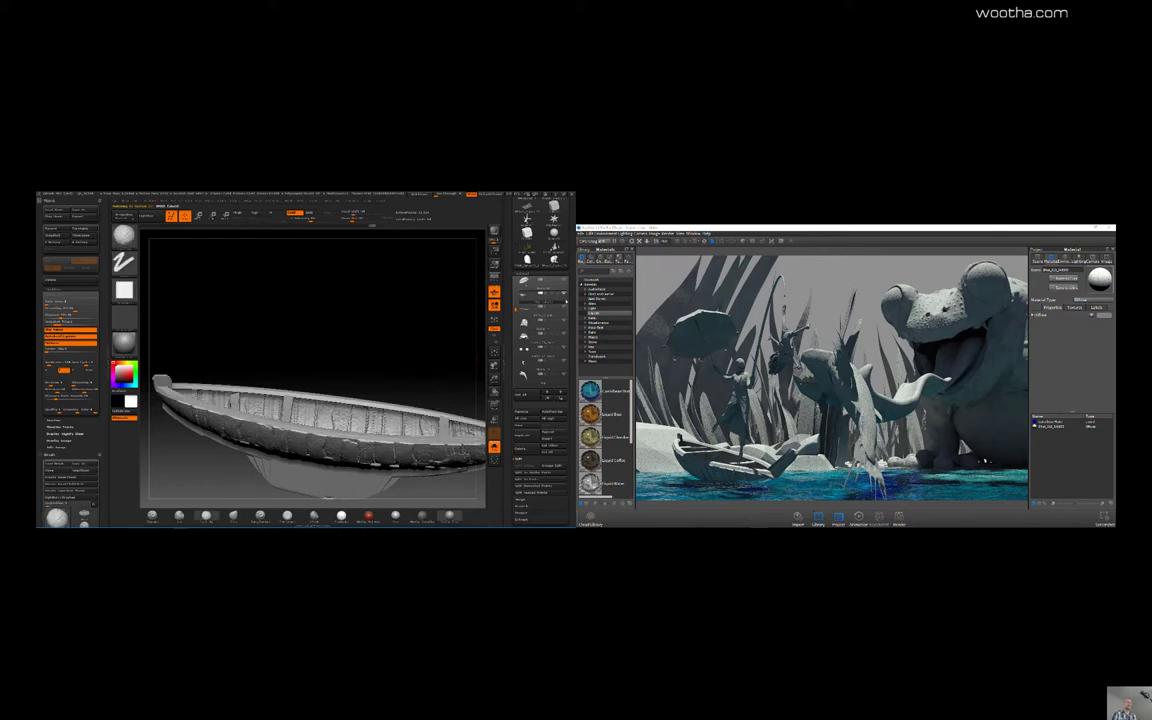
{"action": "left_click", "coordinate": [565, 294]}
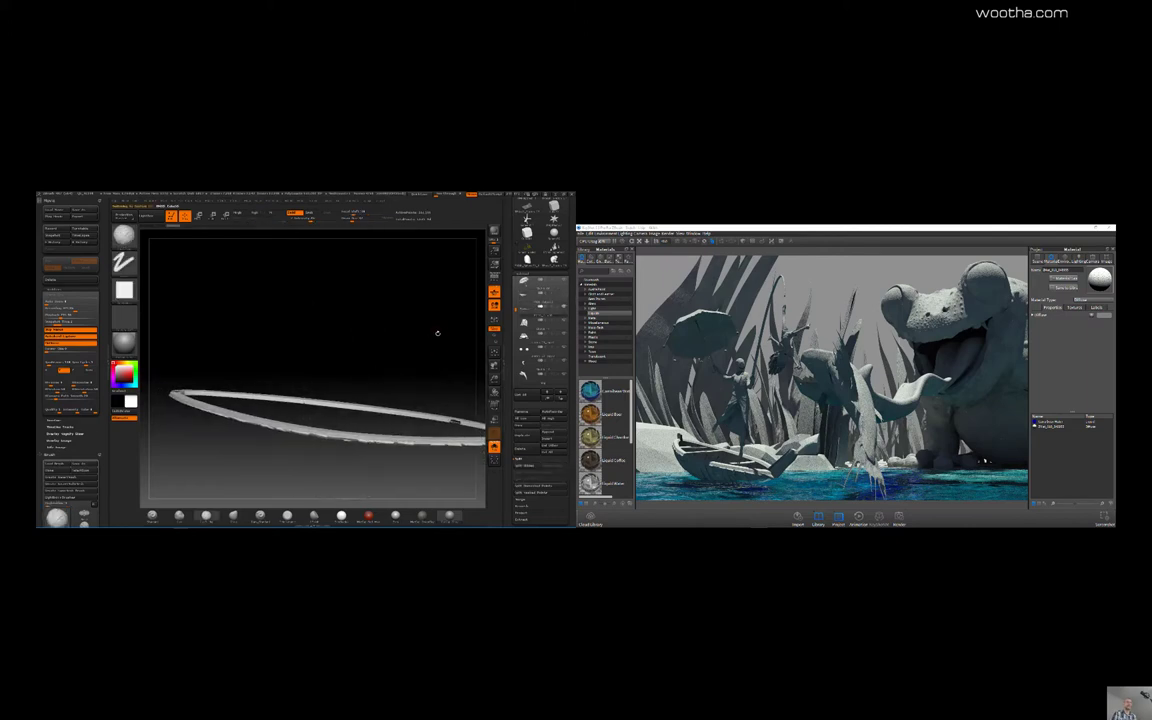
Undo the last rim change and isolate a small section of the boat's rim
{"action": "key", "text": "ctrl+z"}
{"action": "left_click_drag", "start_coordinate": [445, 335], "coordinate": [438, 338]}
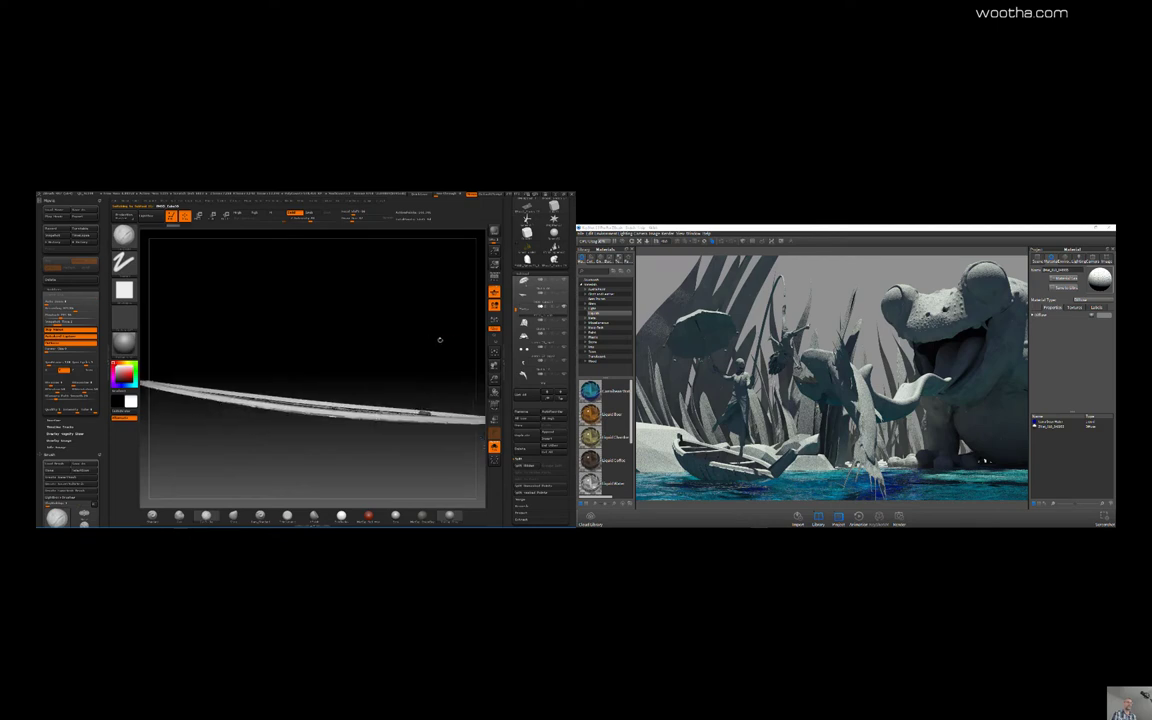
{"action": "left_click", "coordinate": [519, 459]}
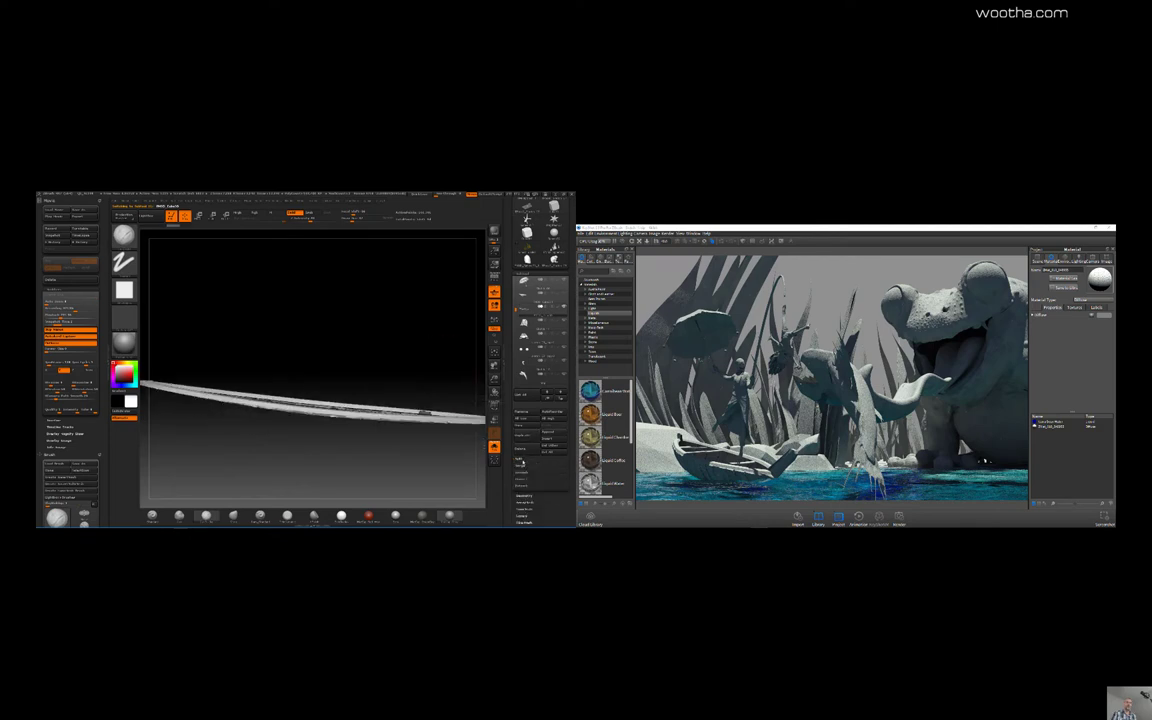
{"action": "left_click", "coordinate": [519, 460]}
{"action": "left_click_drag", "start_coordinate": [416, 331], "coordinate": [467, 408], "text": "ctrl+shift"}
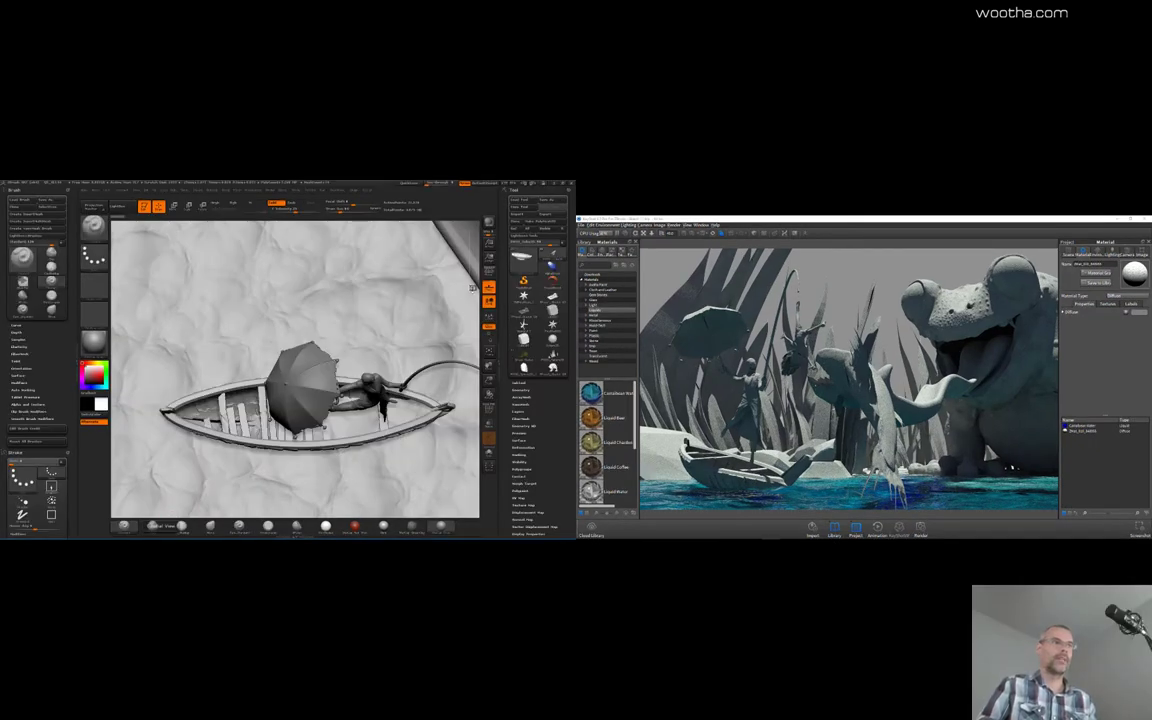
{"action": "left_click_drag", "start_coordinate": [472, 289], "coordinate": [473, 294]}
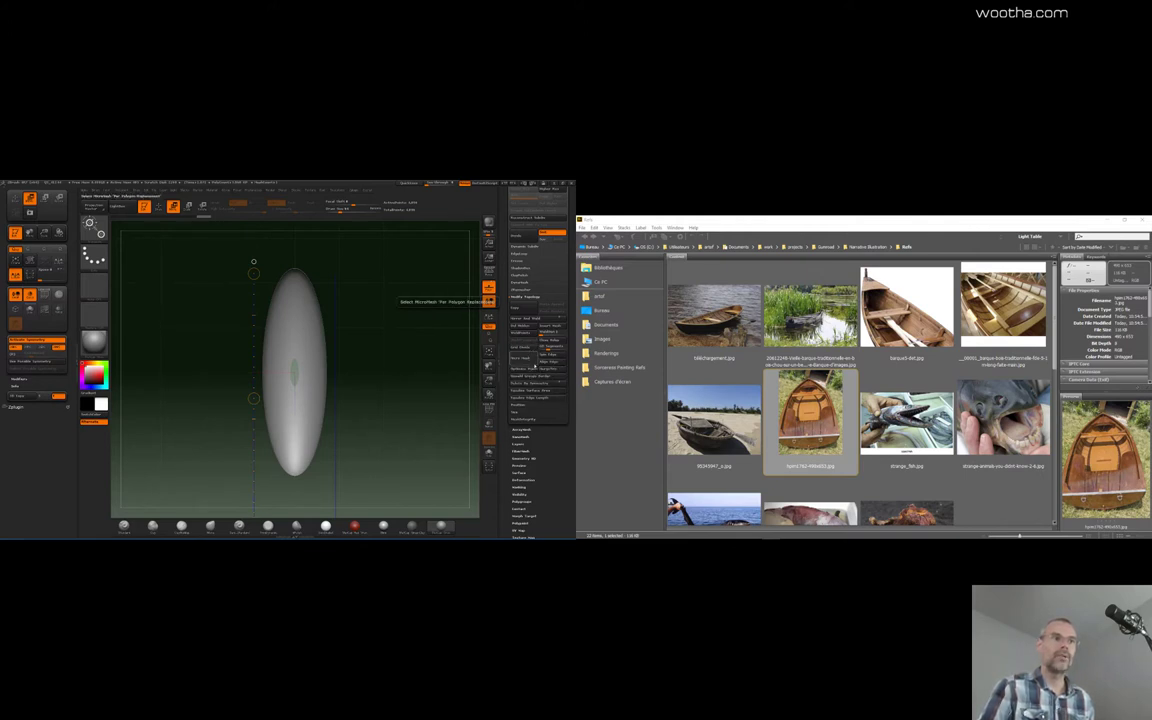
Delete one half of the elongated ellipsoid by symmetry and turn symmetry off
{"action": "left_click", "coordinate": [536, 383]}
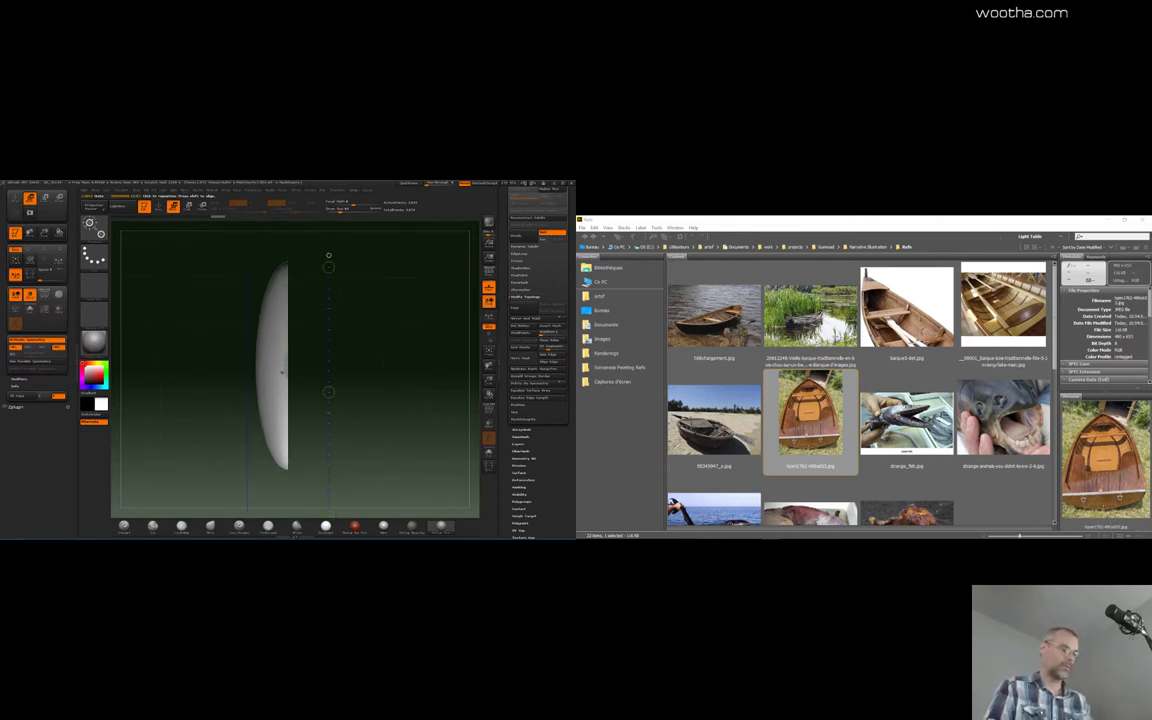
{"action": "key", "text": "x"}
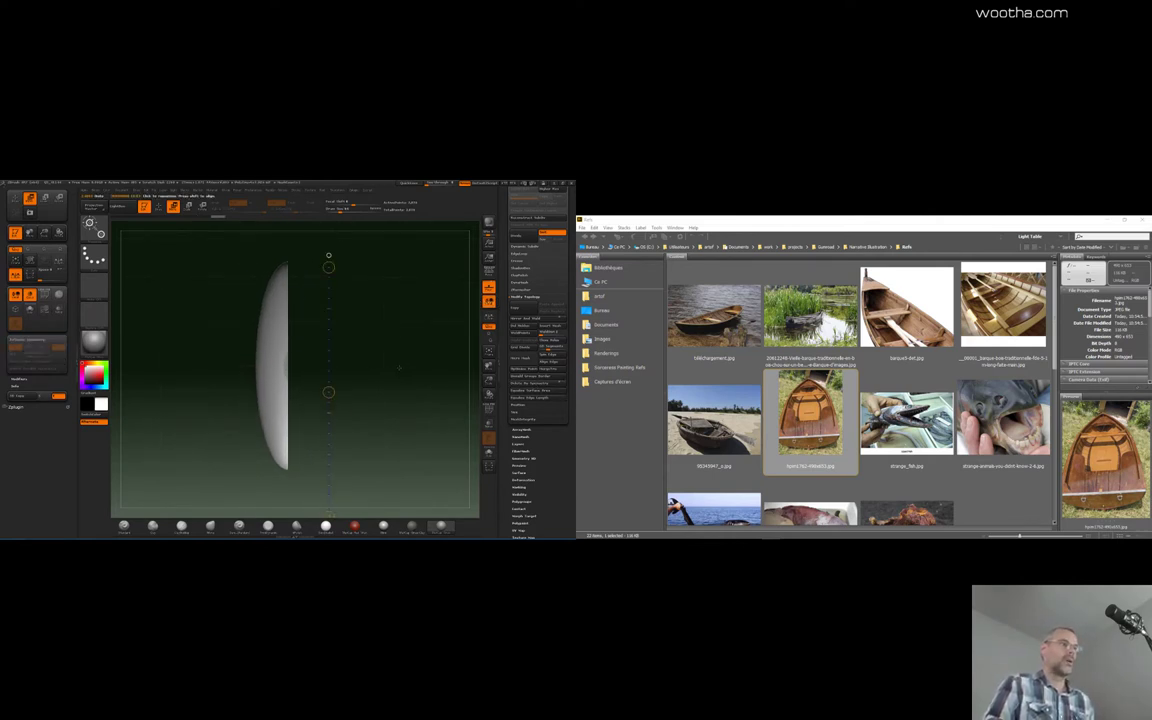
{"action": "left_click_drag", "start_coordinate": [287, 367], "coordinate": [345, 367]}
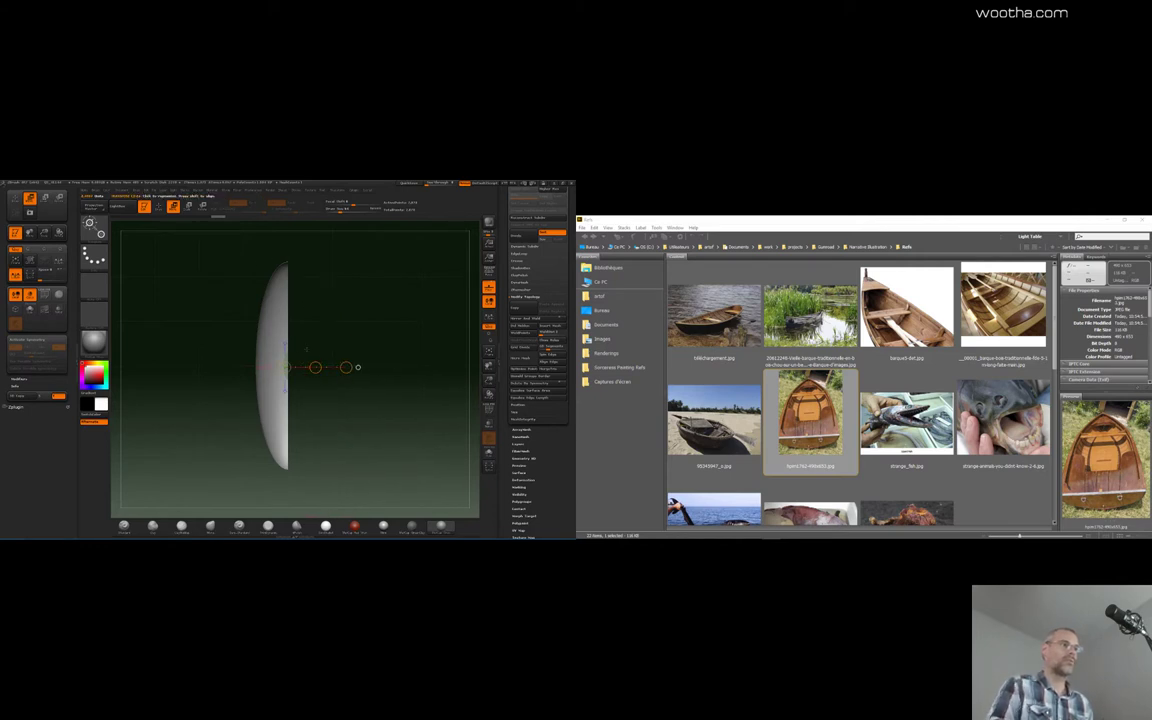
{"action": "left_click_drag", "start_coordinate": [346, 367], "coordinate": [330, 368]}
{"action": "key", "text": "ctrl+z"}
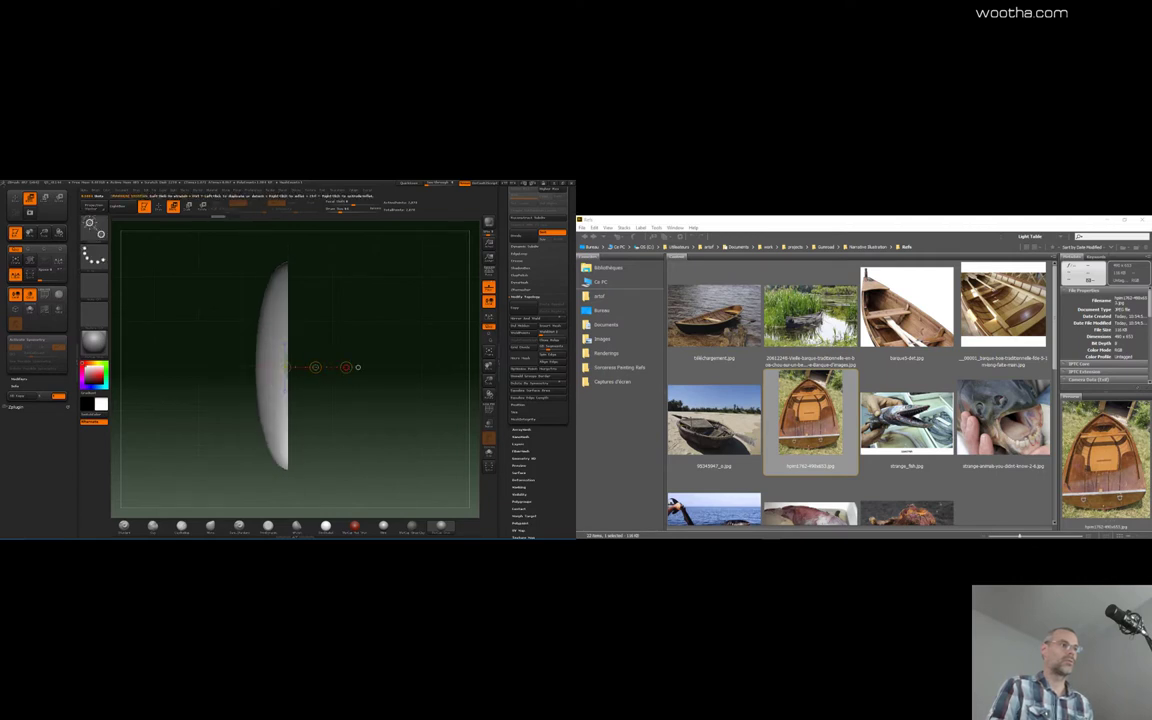
{"action": "left_click_drag", "start_coordinate": [288, 335], "coordinate": [206, 335]}
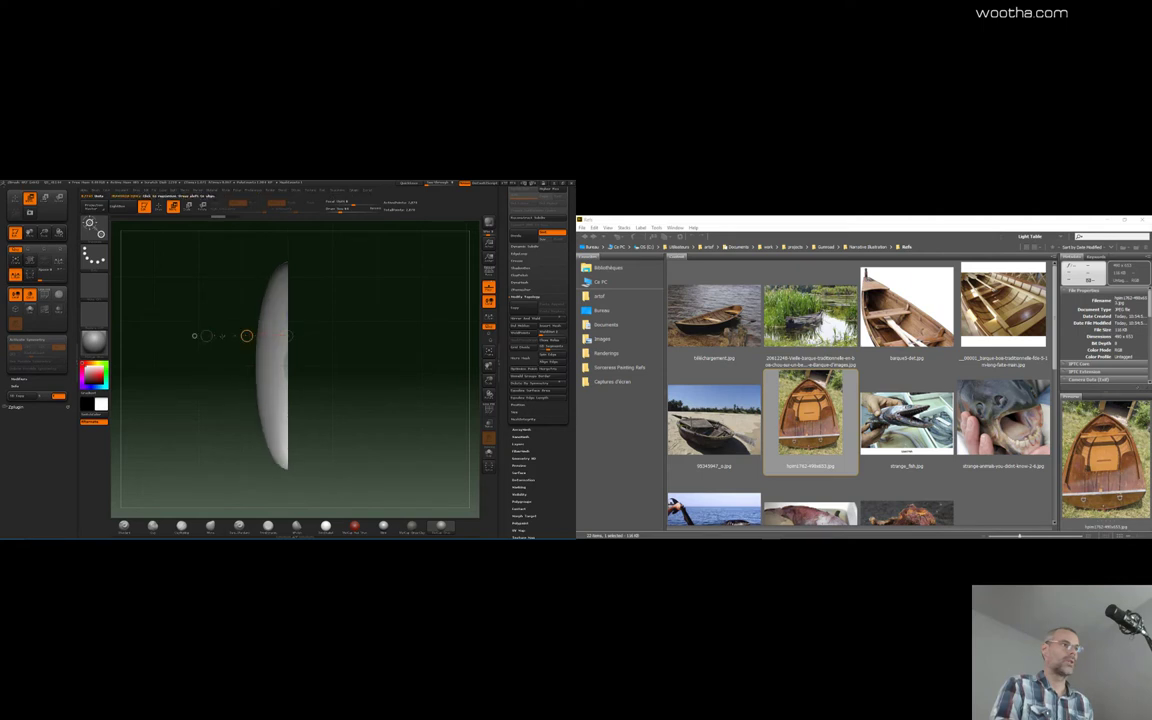
{"action": "left_click_drag", "start_coordinate": [278, 247], "coordinate": [320, 490], "text": "ctrl+shift"}
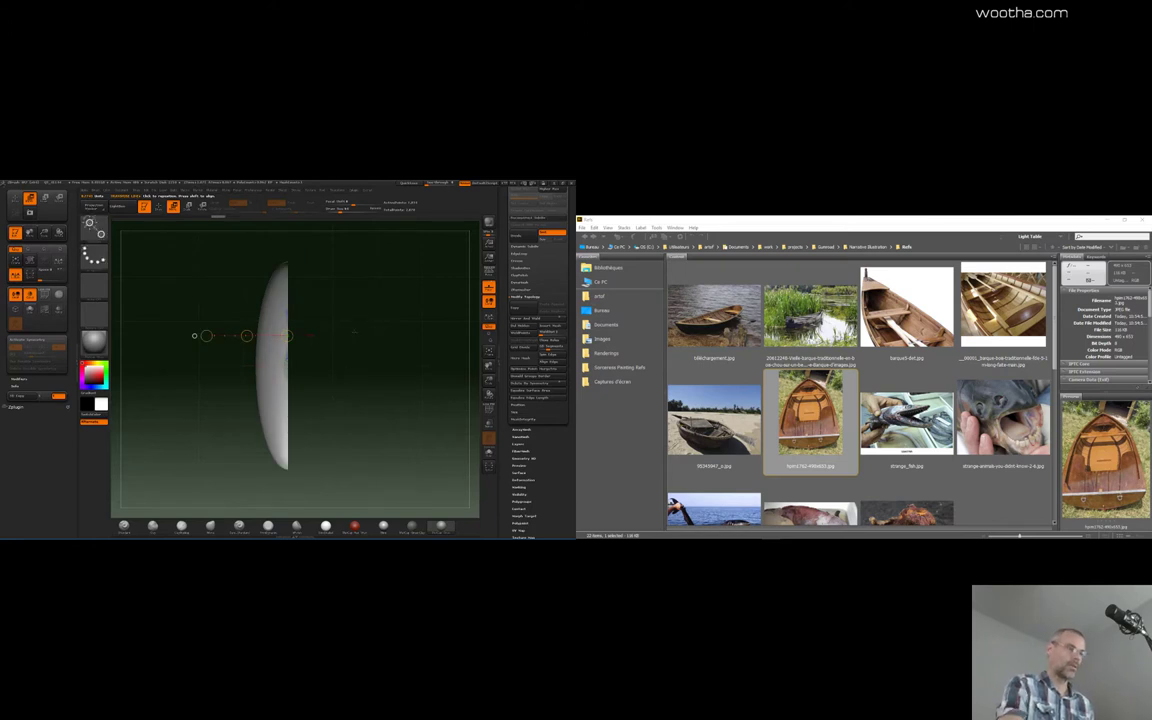
Cut a narrow strip along the flat edge of the half ellipsoid with a rectangular slice and hide the strip
{"action": "key", "text": "b"}
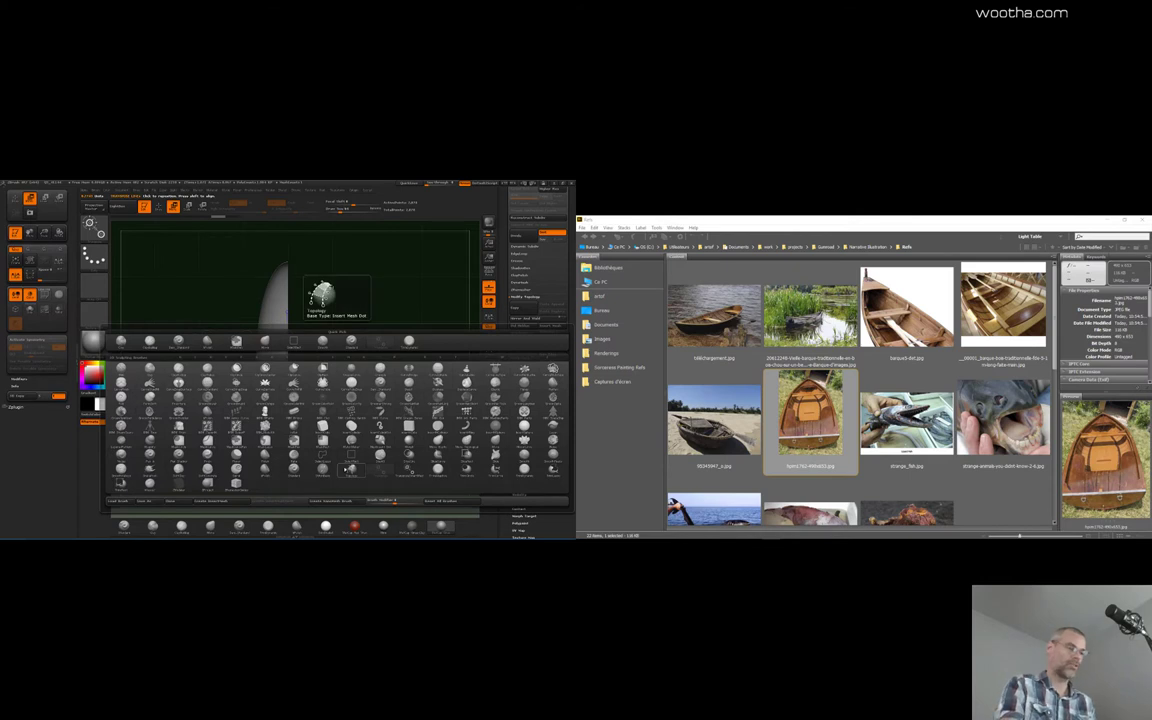
{"action": "key", "text": "s"}
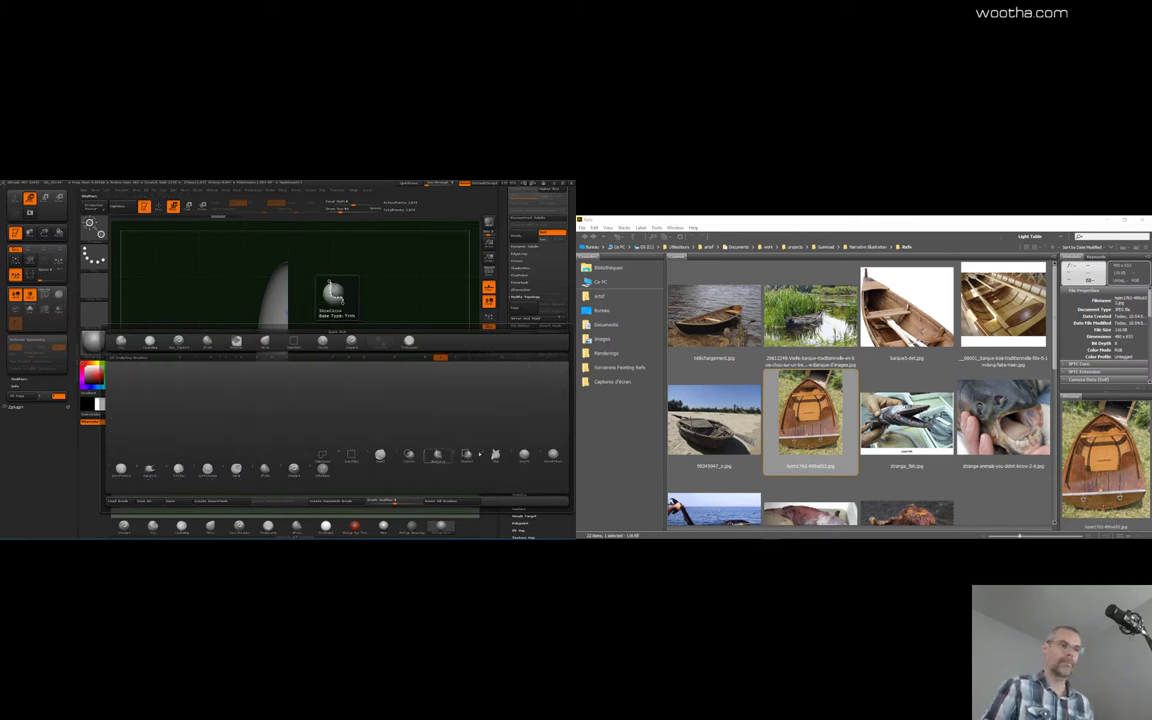
{"action": "key", "text": "c"}
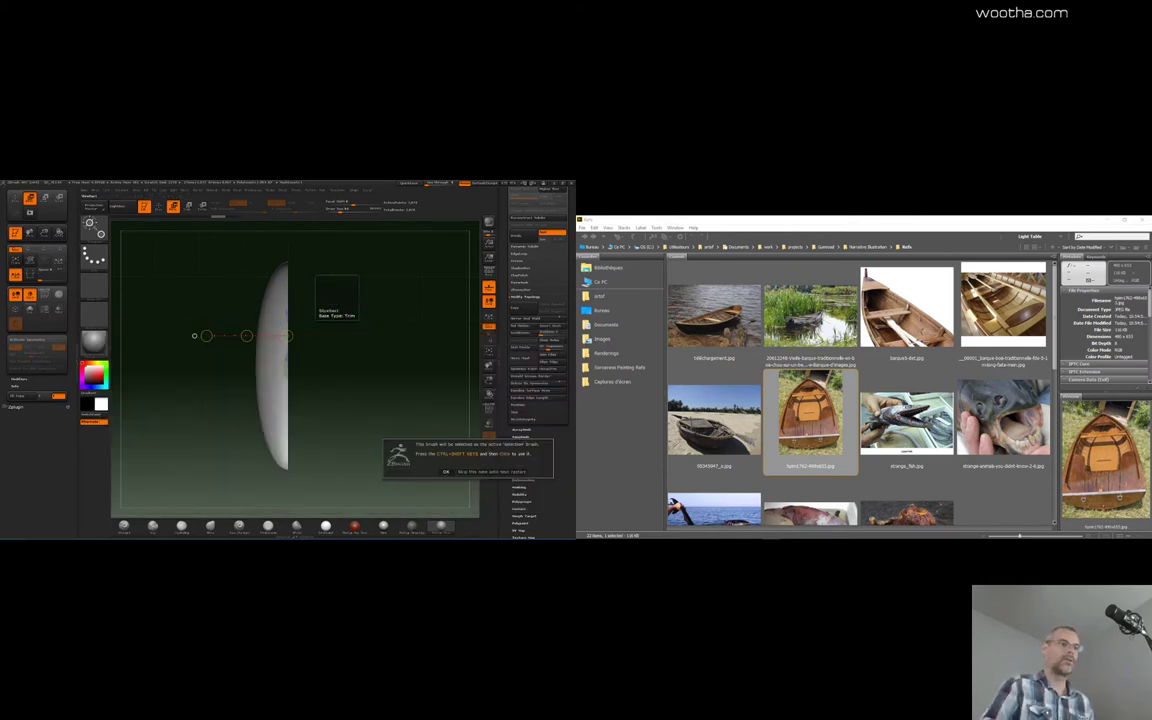
{"action": "left_click_drag", "start_coordinate": [381, 252], "coordinate": [279, 490], "text": "ctrl+shift"}
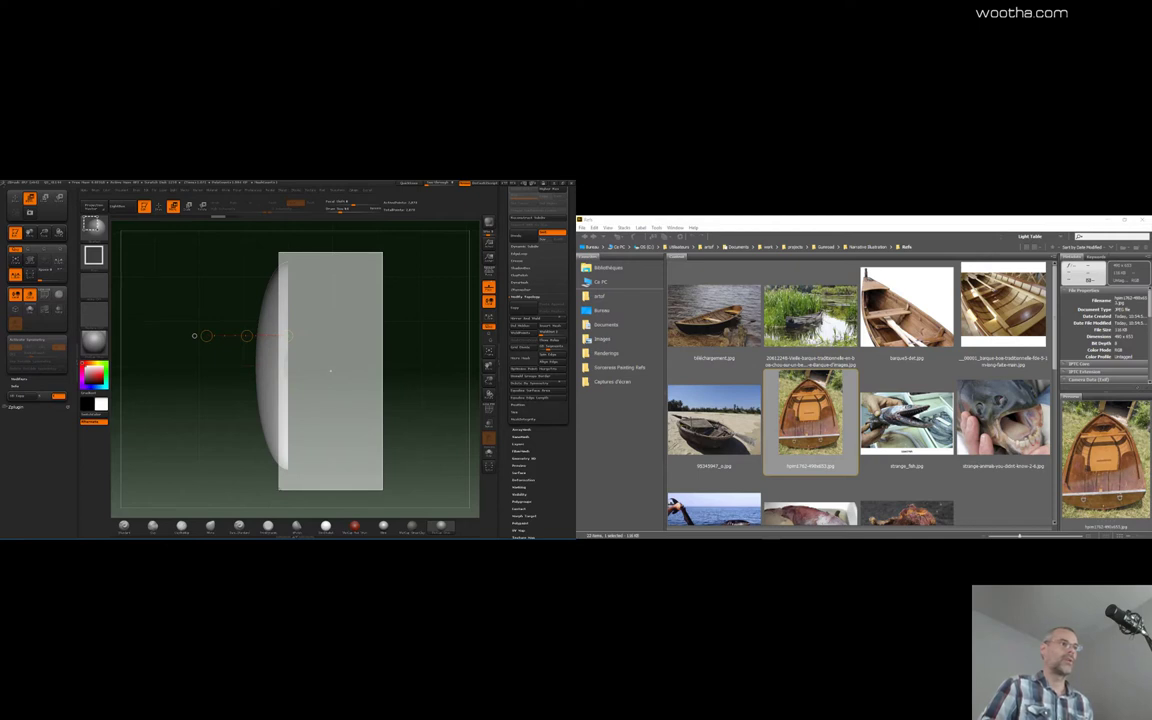
{"action": "left_click_drag", "start_coordinate": [279, 490], "coordinate": [279, 490], "text": "ctrl+shift"}
{"action": "key", "text": "q"}
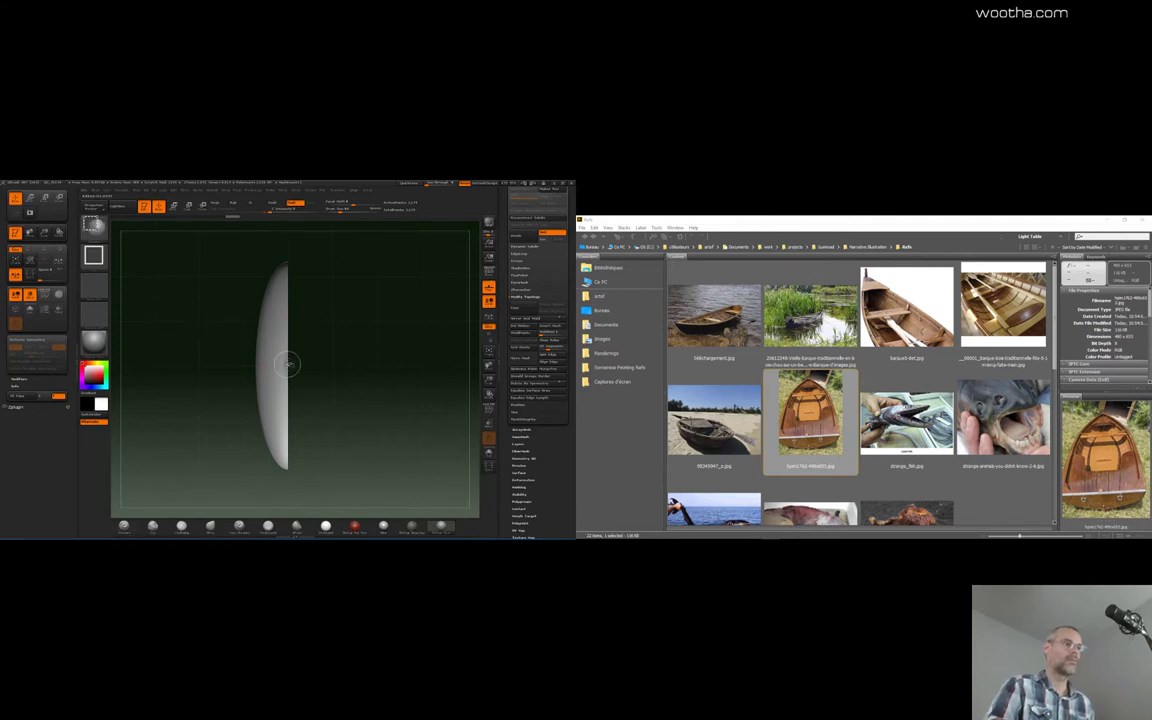
{"action": "left_click", "coordinate": [287, 344], "text": "ctrl+shift"}
{"action": "left_click_drag", "start_coordinate": [335, 288], "coordinate": [394, 395]}
{"action": "left_click_drag", "start_coordinate": [349, 340], "coordinate": [448, 365]}
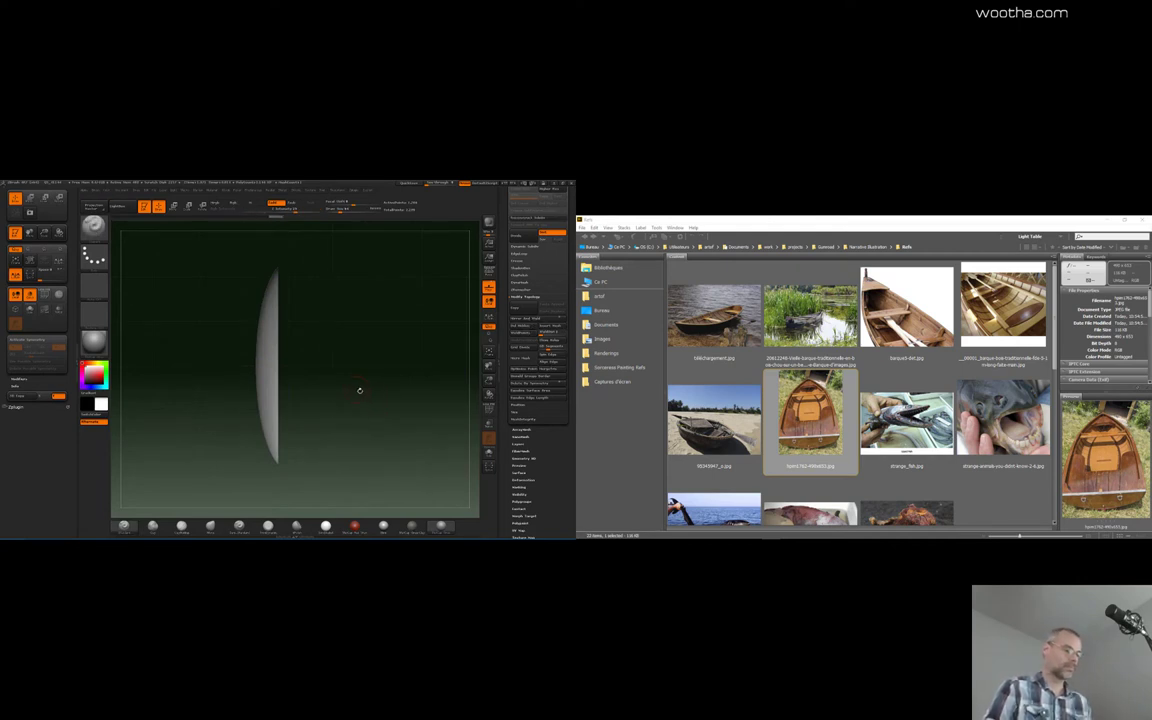
Move the half hull close to the centre plane and duplicate it to the opposite side with Mirror And Weld
{"action": "key", "text": "w"}
{"action": "left_click_drag", "start_coordinate": [258, 367], "coordinate": [258, 458]}
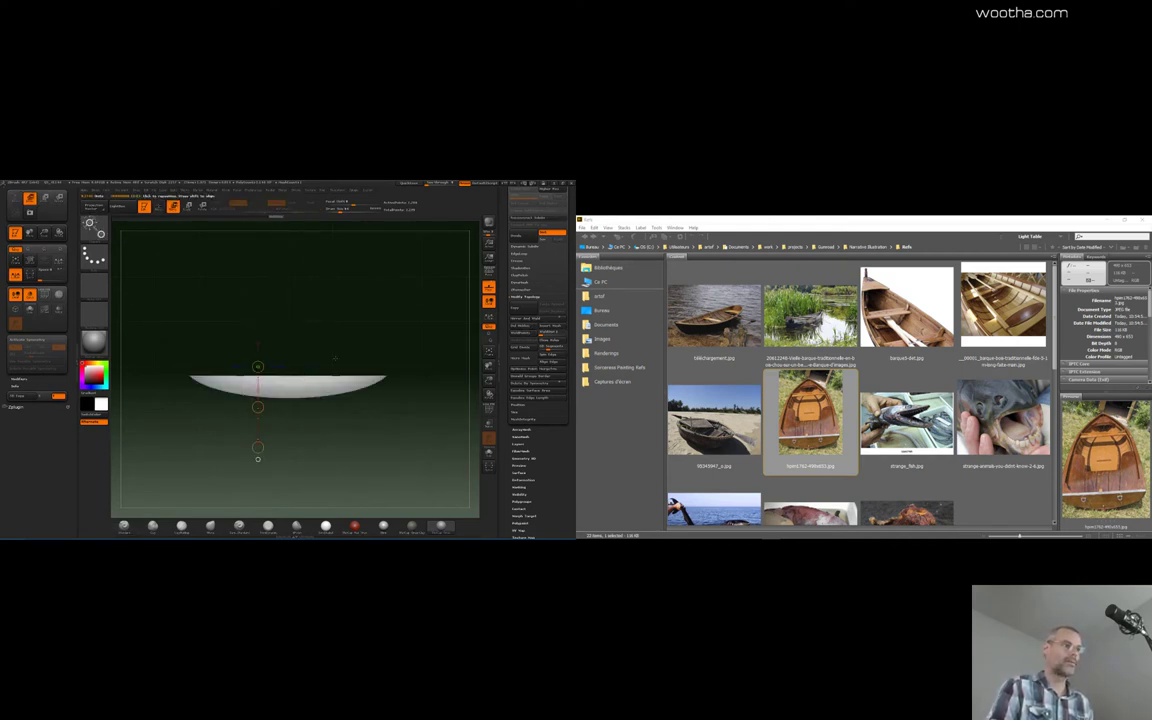
{"action": "mouse_move", "coordinate": [335, 358]}
{"action": "left_mouse_down"}
{"action": "mouse_move", "coordinate": [335, 382]}
{"action": "mouse_move", "coordinate": [245, 400]}
{"action": "mouse_move", "coordinate": [430, 437]}
{"action": "mouse_move", "coordinate": [358, 500]}
{"action": "left_mouse_up"}
{"action": "mouse_move", "coordinate": [276, 371]}
{"action": "left_mouse_down"}
{"action": "mouse_move", "coordinate": [370, 371]}
{"action": "mouse_move", "coordinate": [332, 371]}
{"action": "left_mouse_up"}
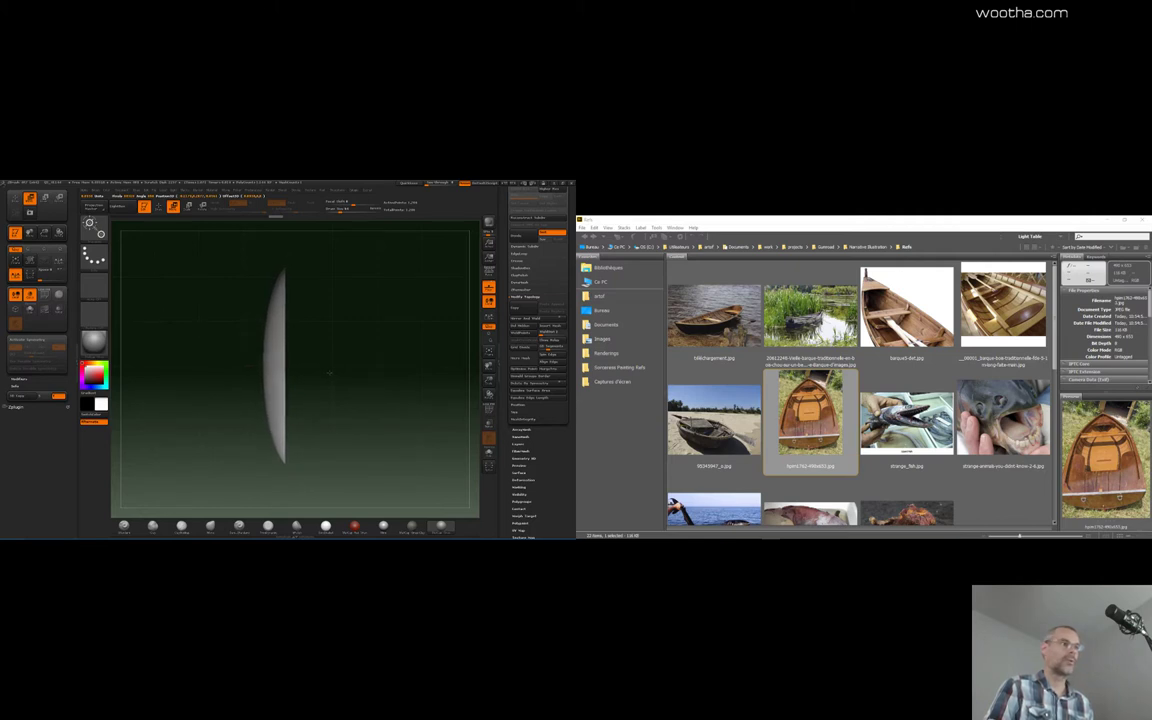
{"action": "left_click", "coordinate": [538, 318]}
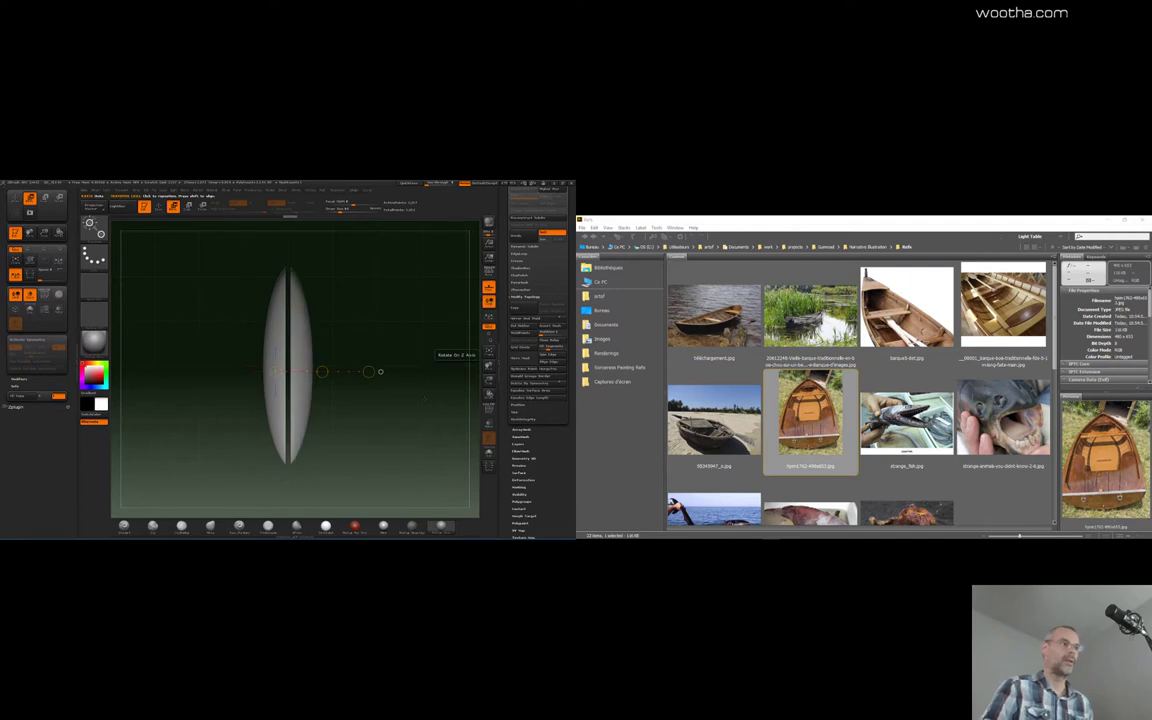
Try Panel Loops on the two hull halves to turn them into a thick shell
{"action": "left_click_drag", "start_coordinate": [473, 420], "coordinate": [421, 439]}
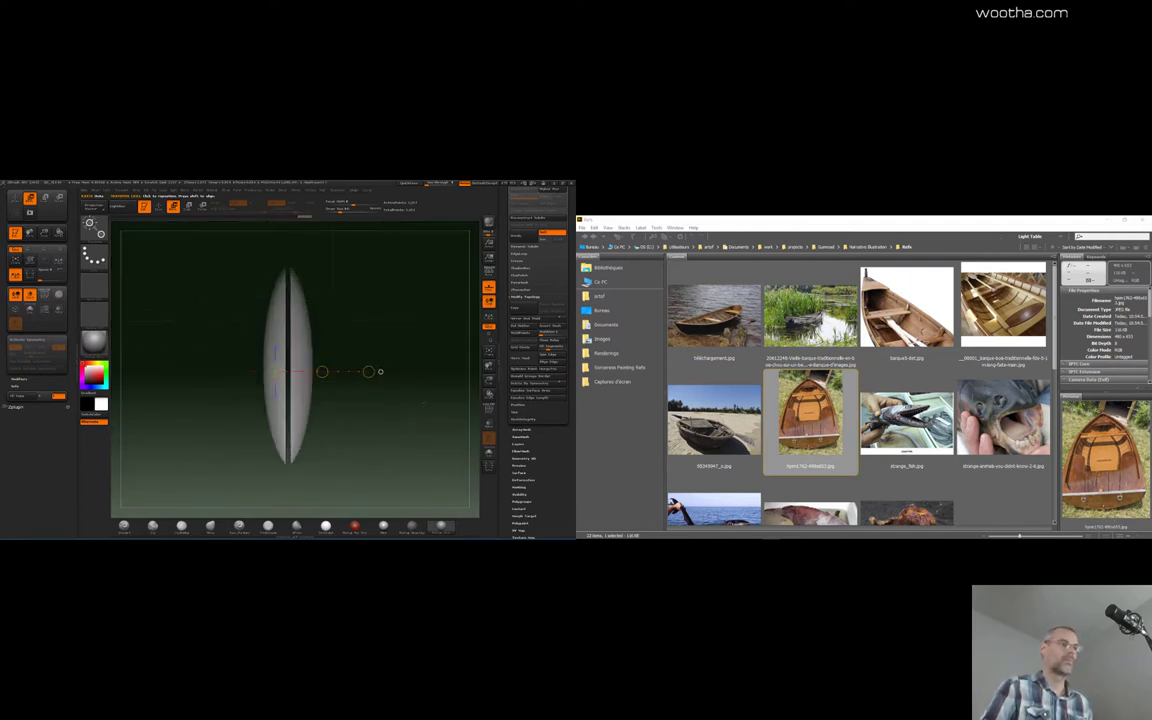
{"action": "mouse_move", "coordinate": [421, 439]}
{"action": "left_mouse_down"}
{"action": "mouse_move", "coordinate": [393, 366]}
{"action": "mouse_move", "coordinate": [411, 352]}
{"action": "mouse_move", "coordinate": [417, 414]}
{"action": "left_mouse_up"}
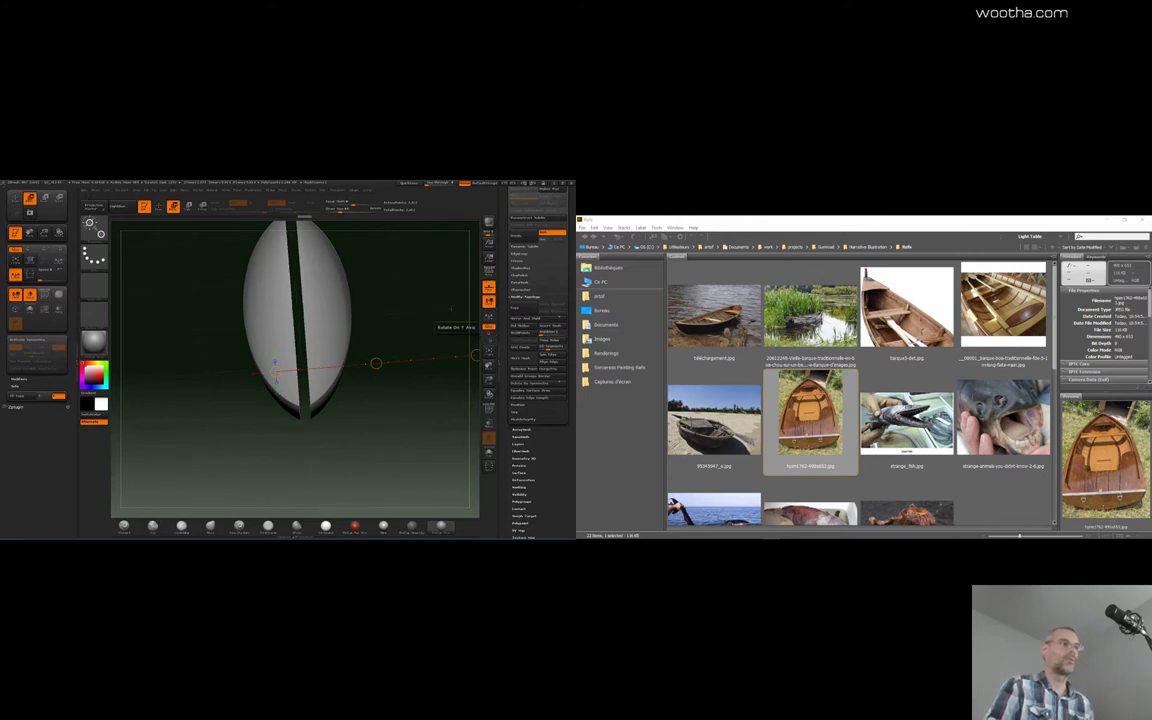
{"action": "left_click_drag", "start_coordinate": [468, 328], "coordinate": [457, 321]}
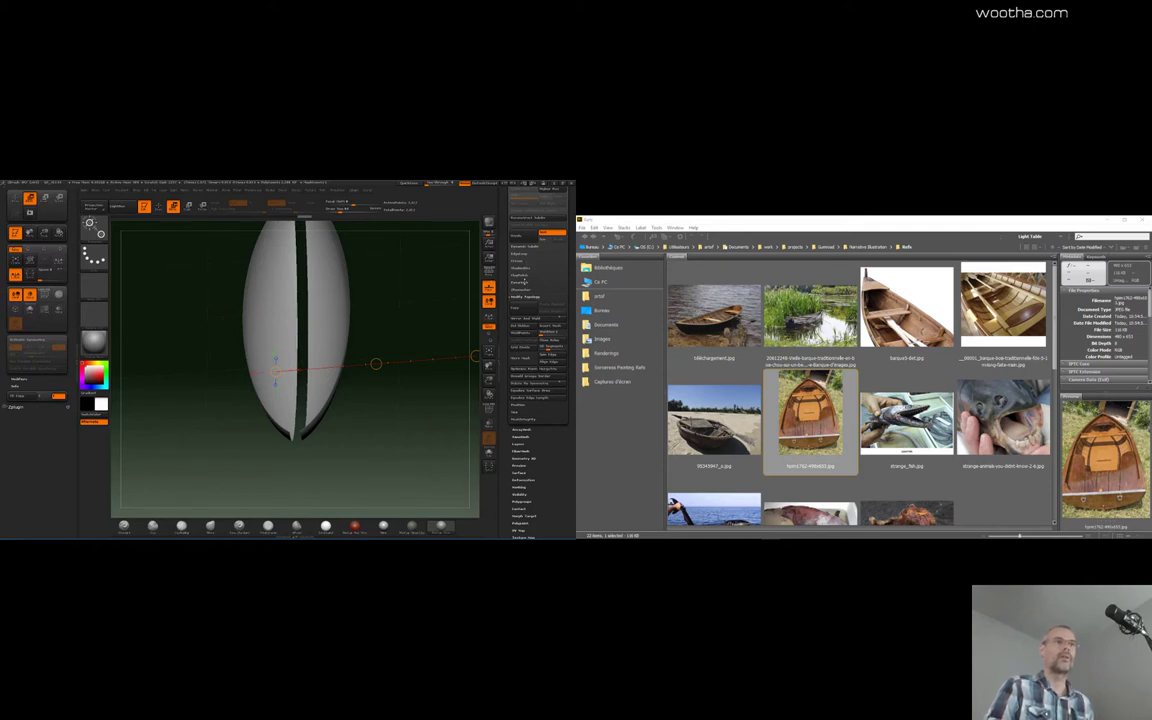
{"action": "left_click", "coordinate": [523, 253]}
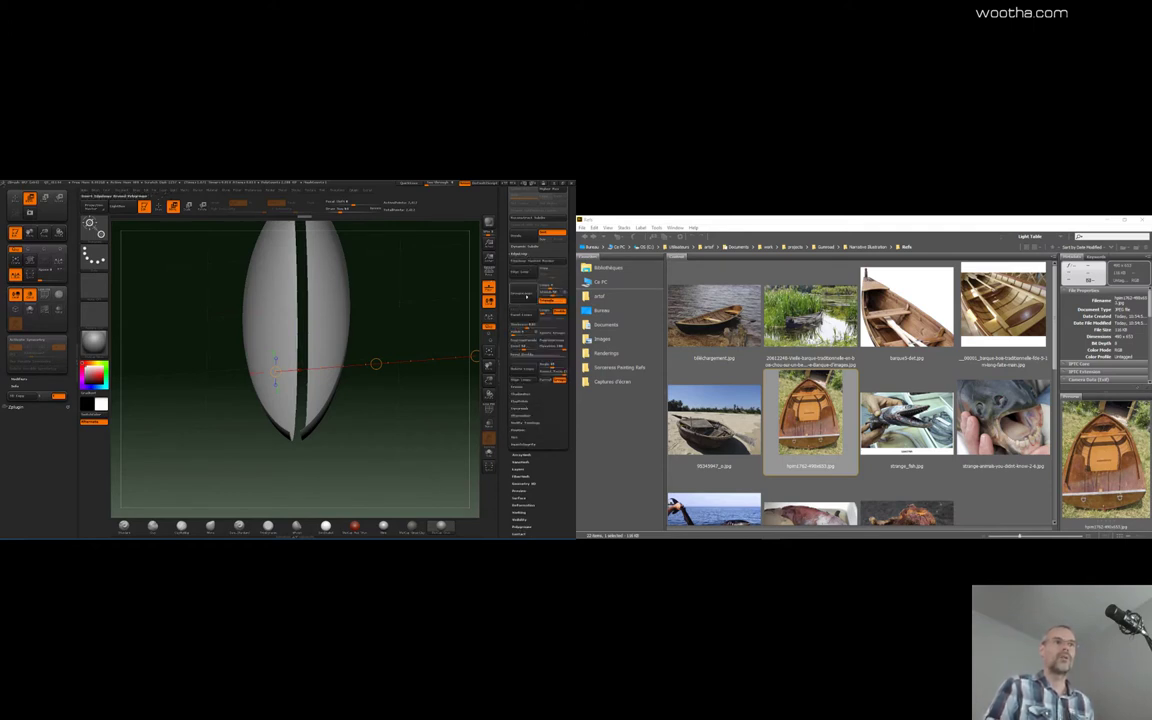
{"action": "left_click_drag", "start_coordinate": [464, 321], "coordinate": [486, 323]}
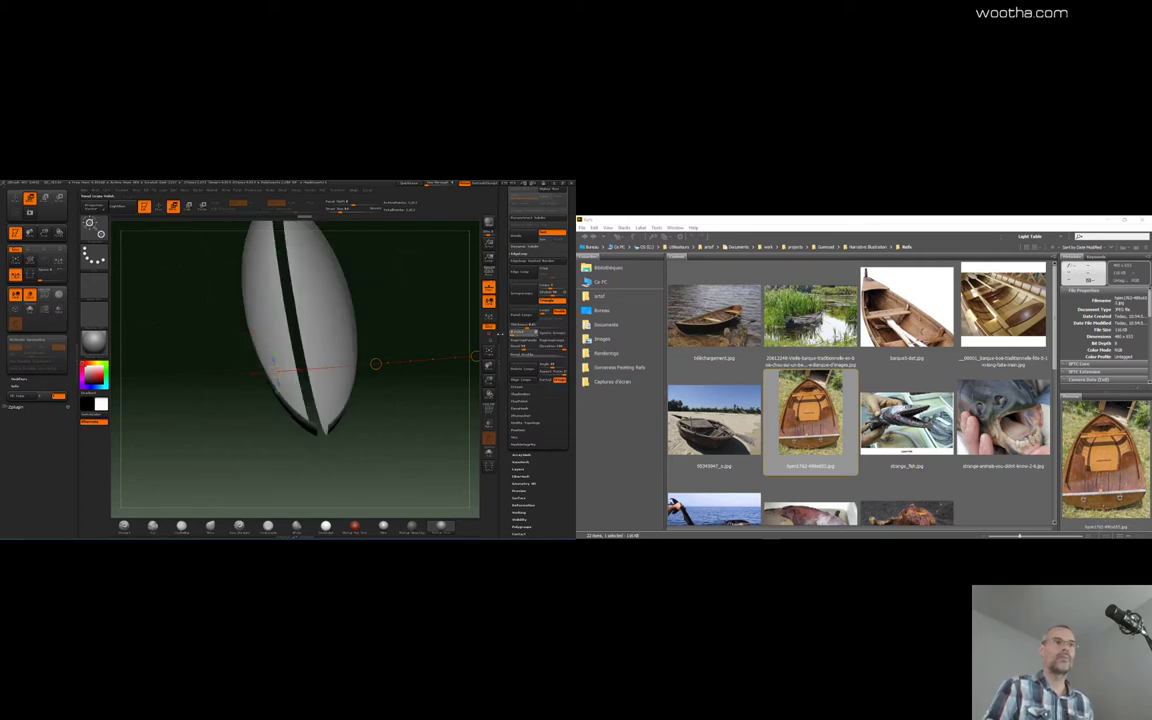
{"action": "left_click", "coordinate": [523, 315]}
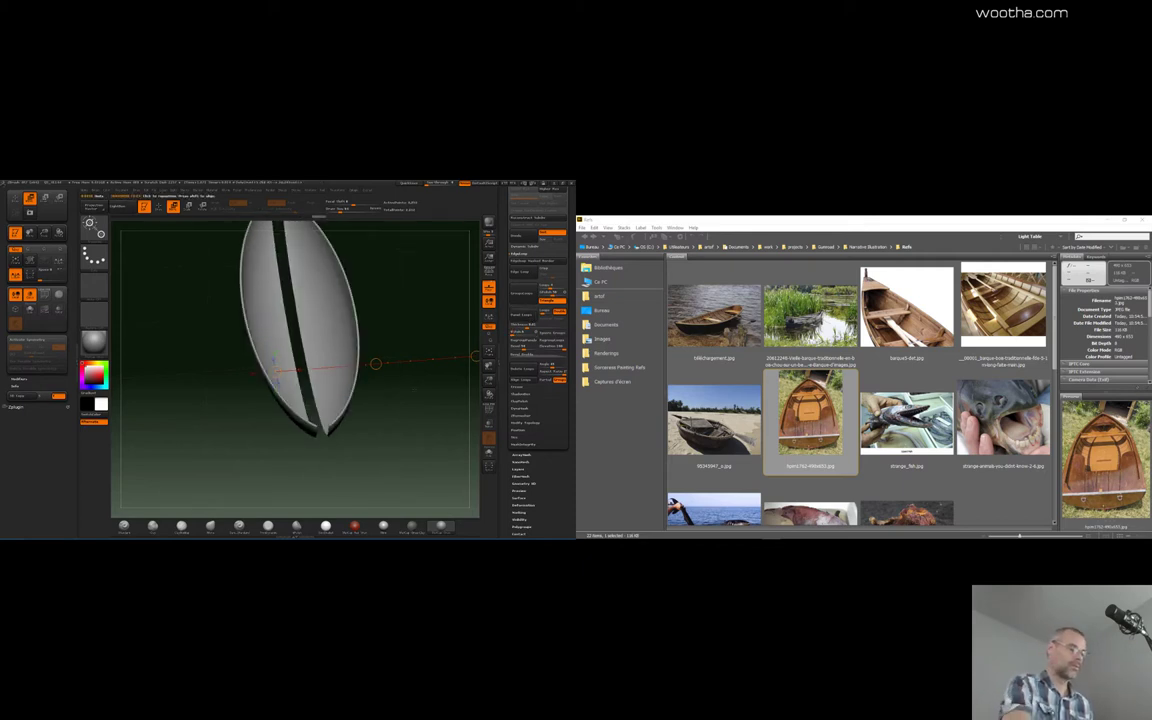
Undo the panel loops and retry them on the hull halves with a different thickness
{"action": "key", "text": "q"}
{"action": "left_click_drag", "start_coordinate": [424, 398], "coordinate": [427, 391], "text": "shift"}
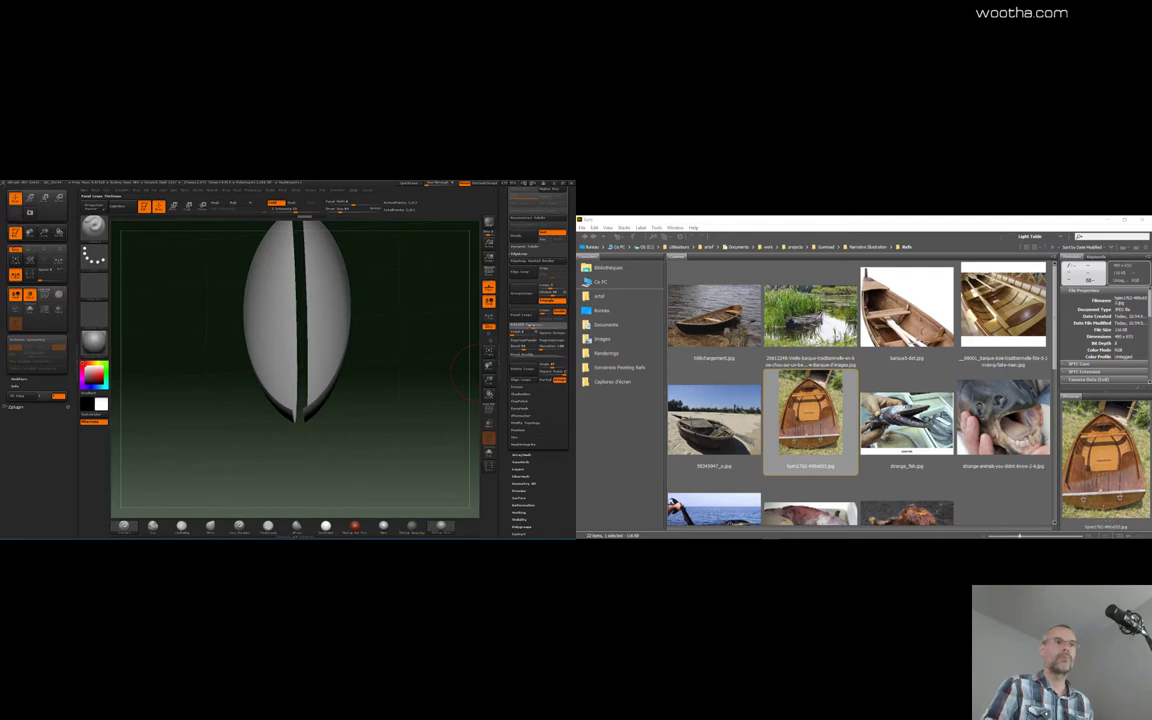
{"action": "left_click", "coordinate": [522, 315]}
Give both hull halves a thicker shell with Panel Loops so that they close up along the keel
{"action": "left_click_drag", "start_coordinate": [438, 410], "coordinate": [426, 379]}
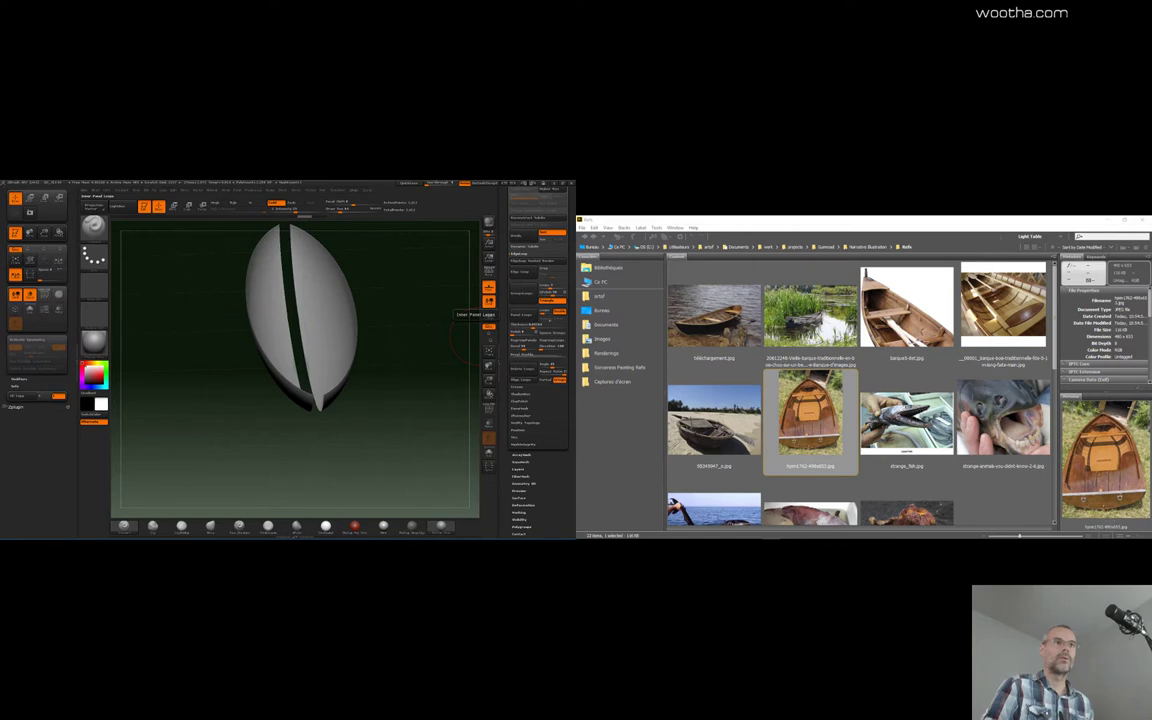
{"action": "key", "text": "ctrl+shift"}
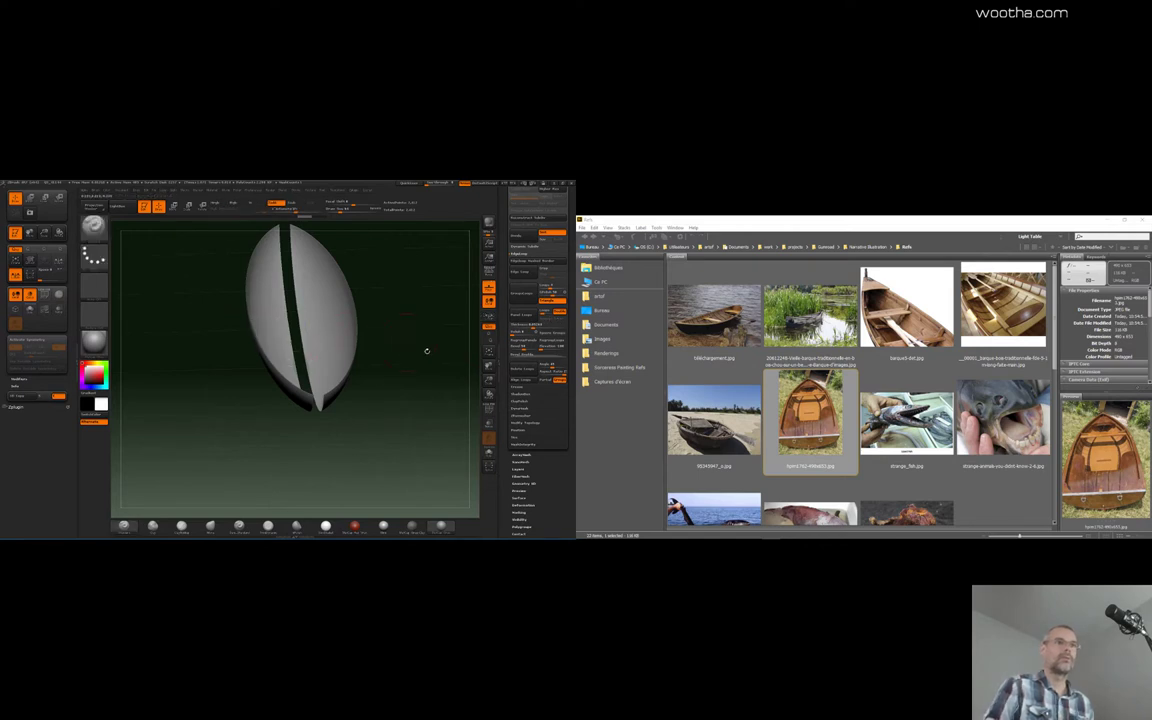
{"action": "left_click_drag", "start_coordinate": [428, 360], "coordinate": [430, 356]}
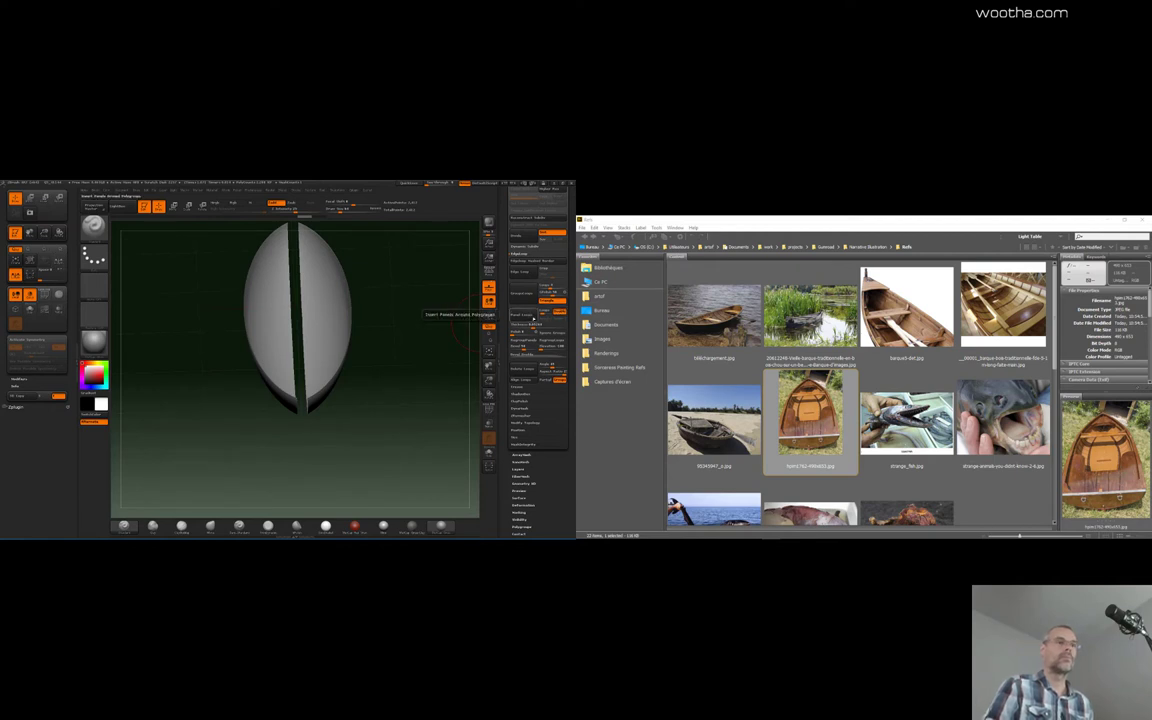
{"action": "left_click", "coordinate": [533, 318]}
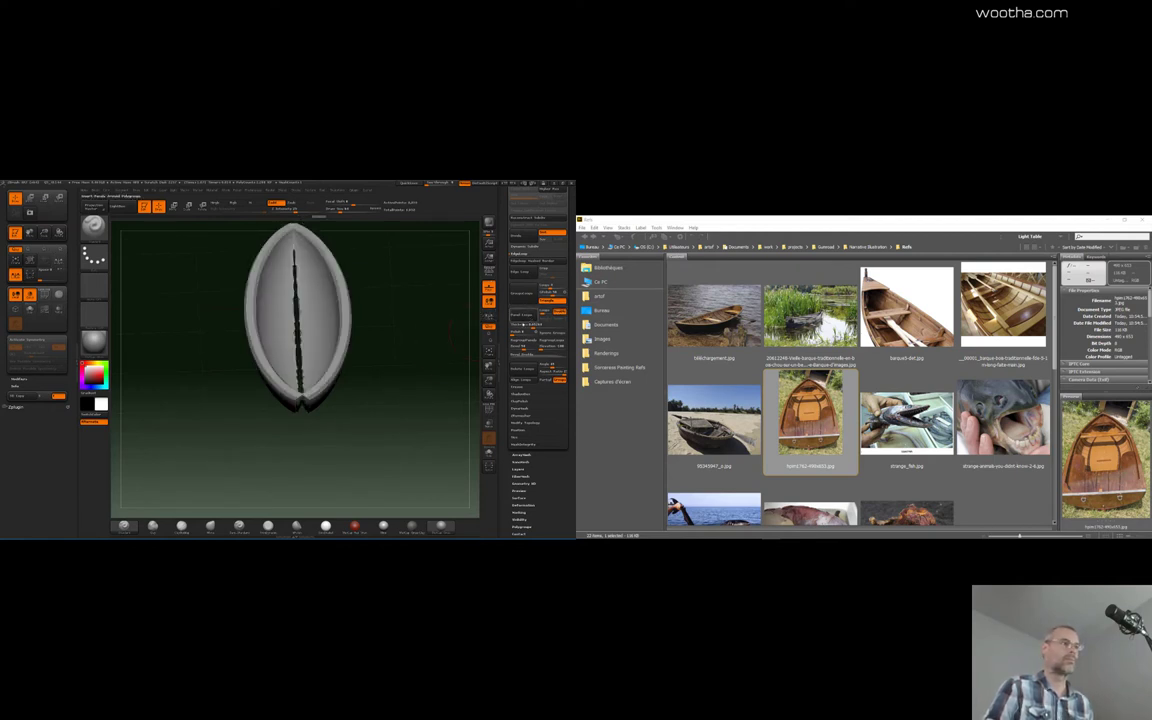
Isolate one part of the thickened hull to examine its separate polygroups
{"action": "mouse_move", "coordinate": [416, 381]}
{"action": "left_mouse_down"}
{"action": "mouse_move", "coordinate": [309, 368]}
{"action": "mouse_move", "coordinate": [368, 383]}
{"action": "mouse_move", "coordinate": [357, 375]}
{"action": "mouse_move", "coordinate": [371, 407]}
{"action": "mouse_move", "coordinate": [335, 354]}
{"action": "mouse_move", "coordinate": [374, 391]}
{"action": "mouse_move", "coordinate": [354, 402]}
{"action": "mouse_move", "coordinate": [368, 368]}
{"action": "mouse_move", "coordinate": [371, 405]}
{"action": "mouse_move", "coordinate": [373, 396]}
{"action": "mouse_move", "coordinate": [390, 430]}
{"action": "mouse_move", "coordinate": [430, 458]}
{"action": "left_mouse_up"}
{"action": "left_click", "coordinate": [267, 343], "text": "ctrl+shift"}
{"action": "left_click", "coordinate": [259, 323], "text": "ctrl+shift"}
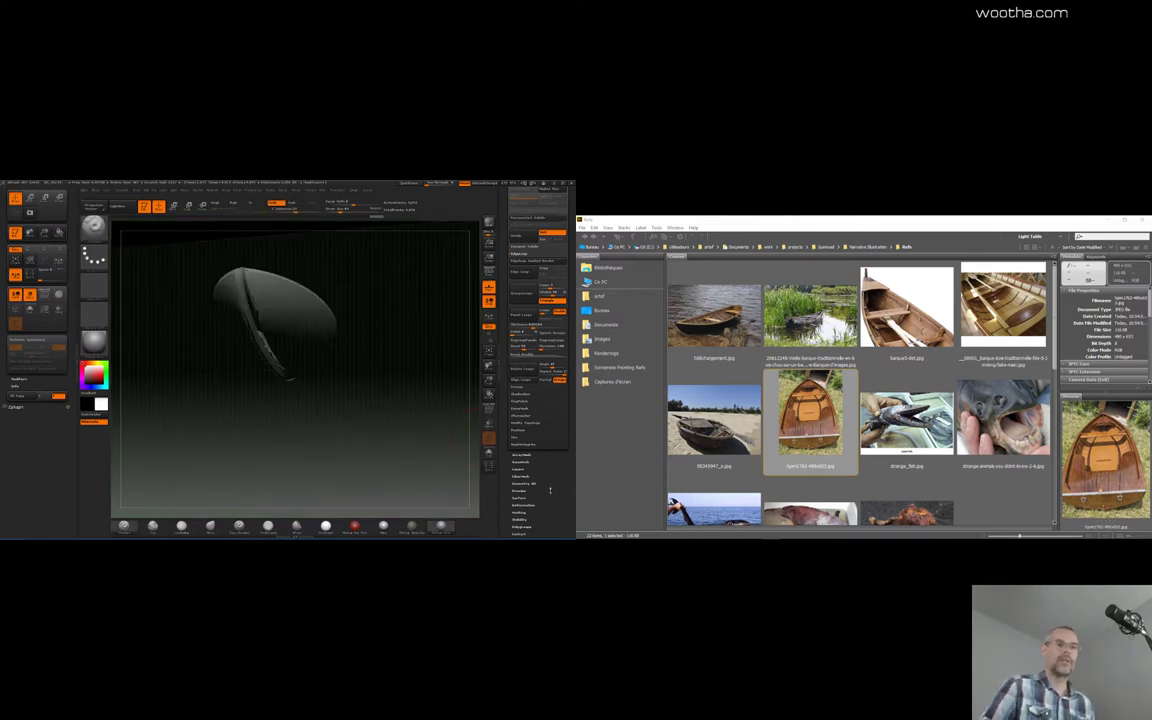
Open the deformation settings and isolate the edge bands of the hull shell
{"action": "left_click_drag", "start_coordinate": [549, 492], "coordinate": [546, 451]}
{"action": "left_click", "coordinate": [530, 441]}
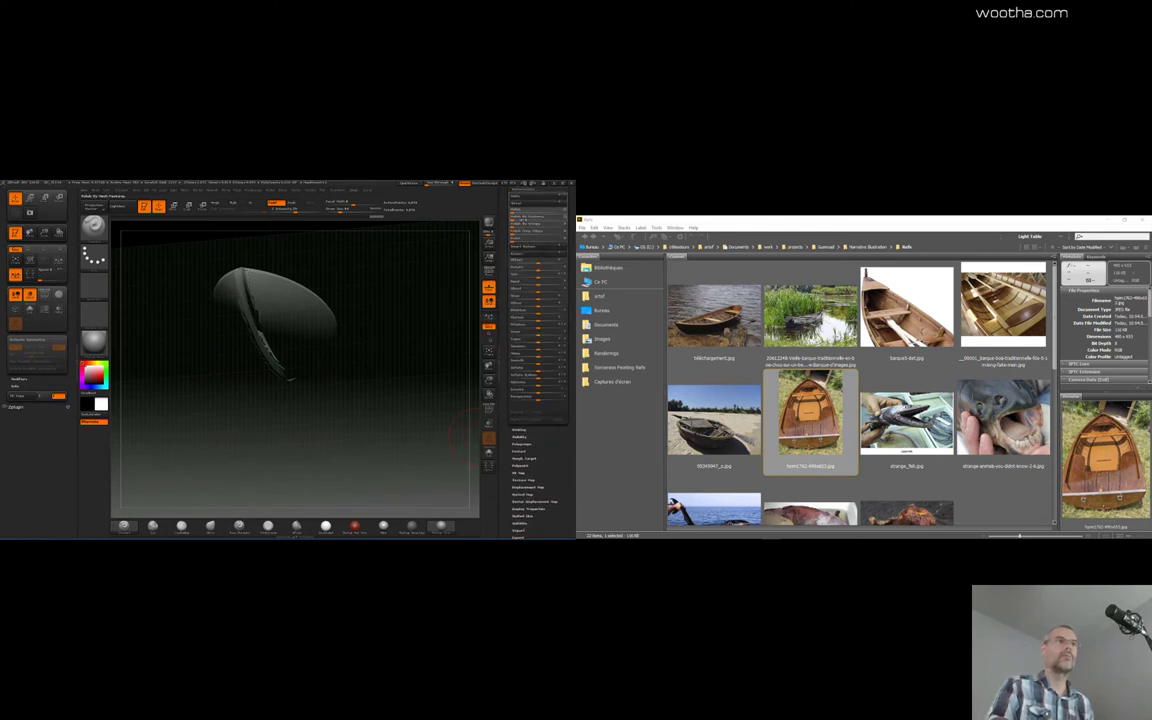
{"action": "mouse_move", "coordinate": [456, 434]}
{"action": "left_mouse_down"}
{"action": "mouse_move", "coordinate": [425, 316]}
{"action": "mouse_move", "coordinate": [380, 352]}
{"action": "mouse_move", "coordinate": [479, 344]}
{"action": "mouse_move", "coordinate": [430, 292]}
{"action": "mouse_move", "coordinate": [347, 305]}
{"action": "mouse_move", "coordinate": [330, 285]}
{"action": "mouse_move", "coordinate": [337, 320]}
{"action": "left_mouse_up"}
{"action": "left_click", "coordinate": [318, 365], "text": "ctrl+shift"}
{"action": "left_click_drag", "start_coordinate": [163, 319], "coordinate": [453, 362], "text": "ctrl+shift"}
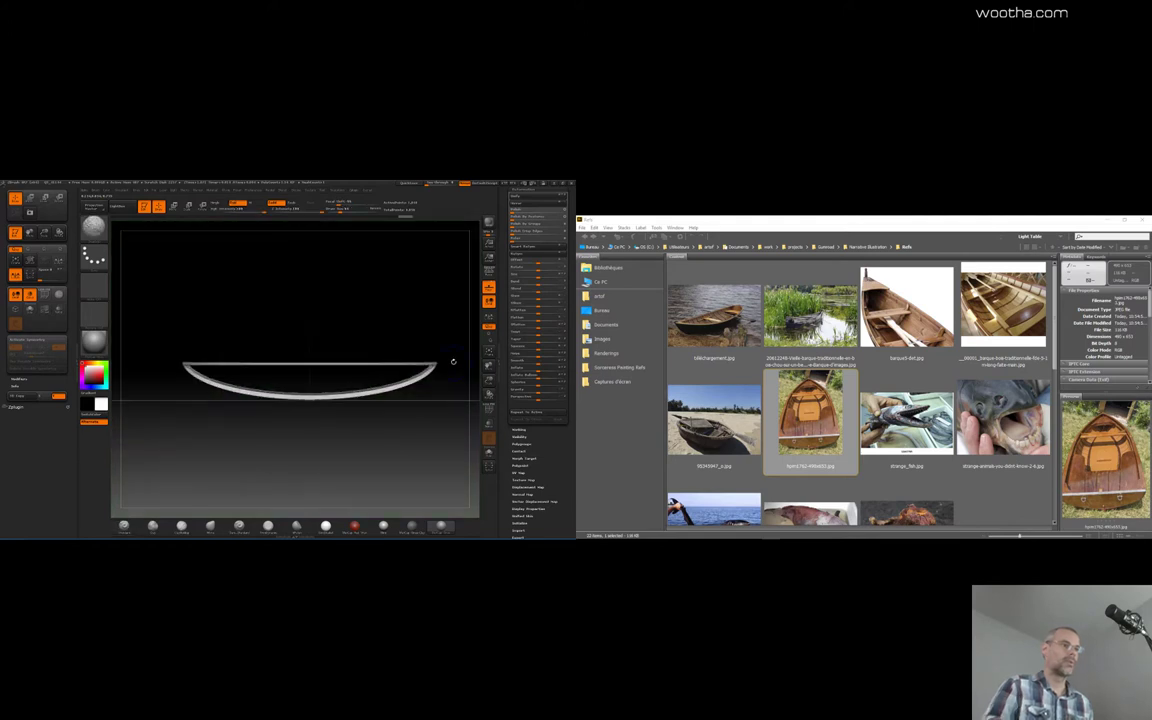
Show the whole hull again and polish it by features
{"action": "left_click", "coordinate": [400, 328], "text": "ctrl+shift"}
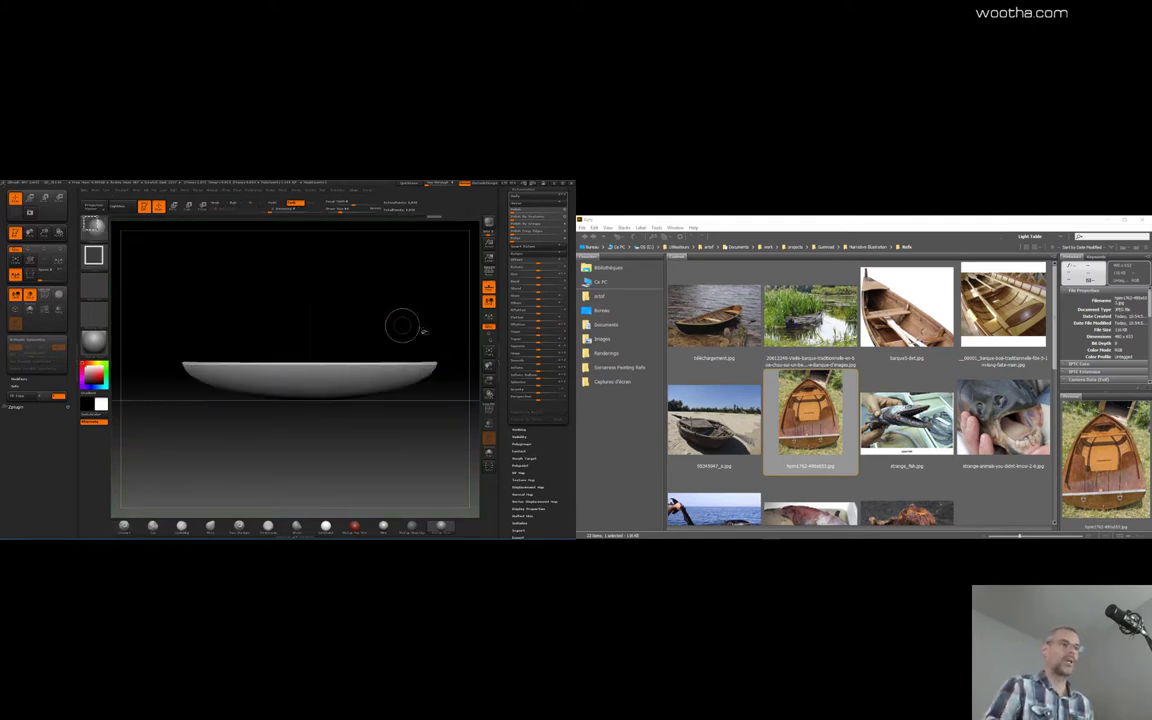
{"action": "left_click_drag", "start_coordinate": [410, 292], "coordinate": [422, 337]}
{"action": "left_click", "coordinate": [516, 219]}
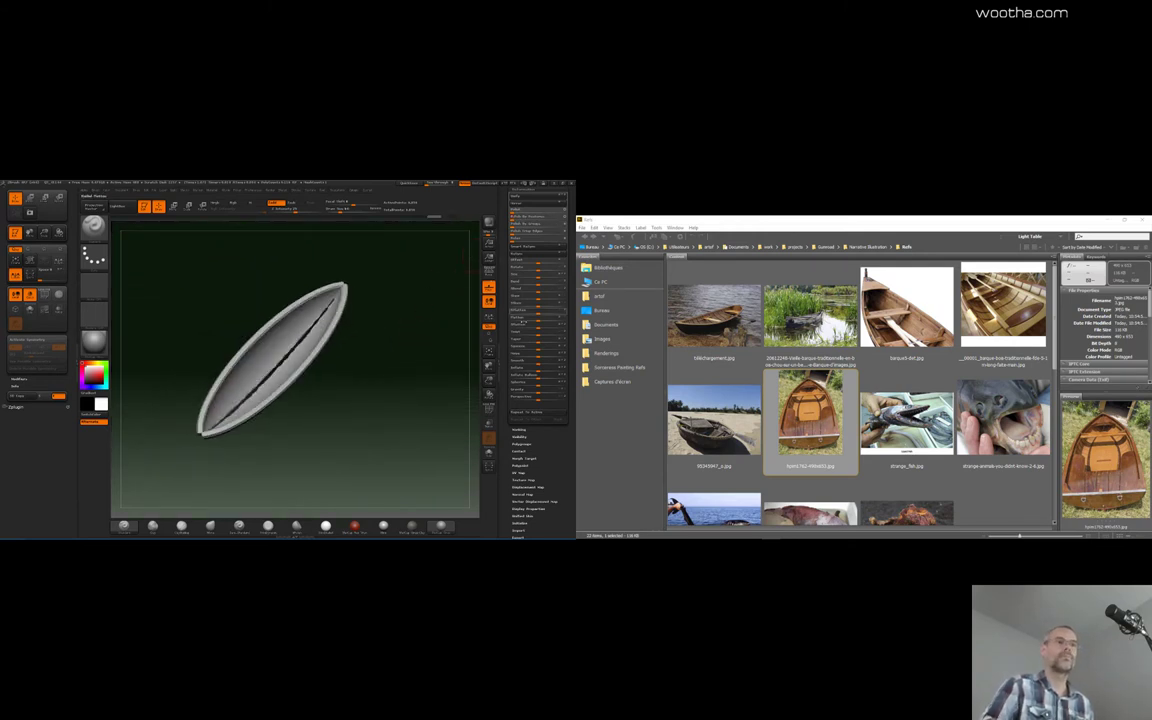
Inflate the hull shell slightly and polish it by features again
{"action": "left_click_drag", "start_coordinate": [538, 369], "coordinate": [544, 369]}
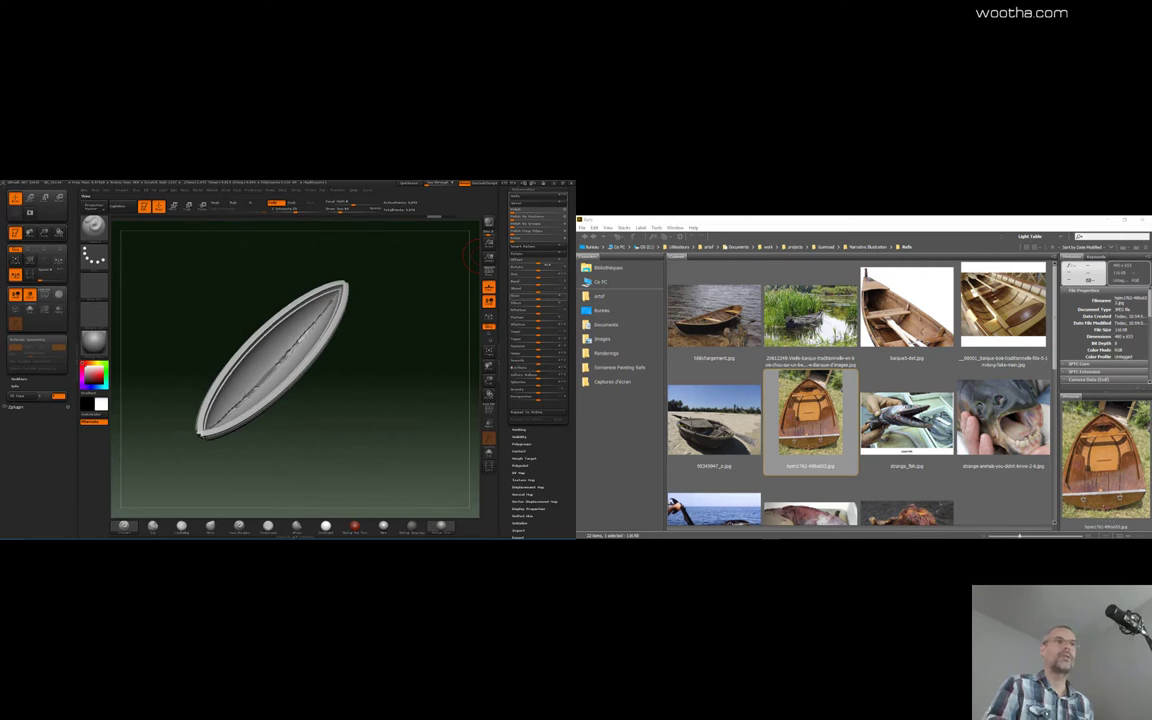
{"action": "left_click_drag", "start_coordinate": [514, 217], "coordinate": [531, 221]}
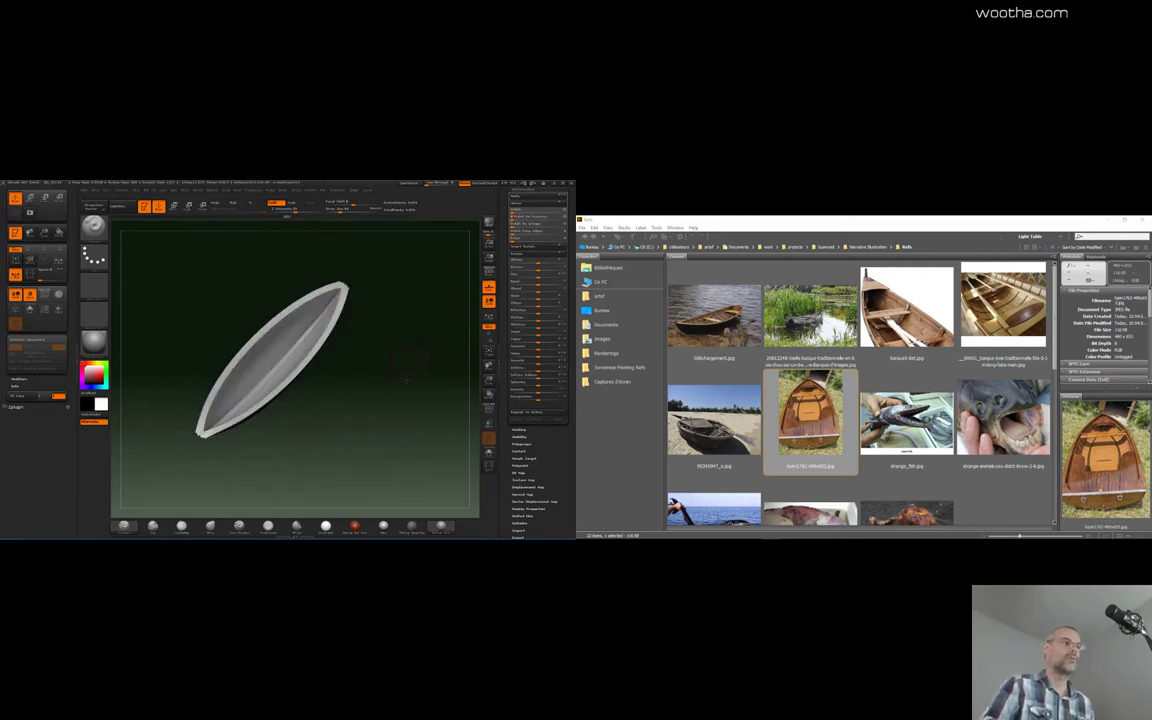
{"action": "left_click_drag", "start_coordinate": [406, 379], "coordinate": [332, 399]}
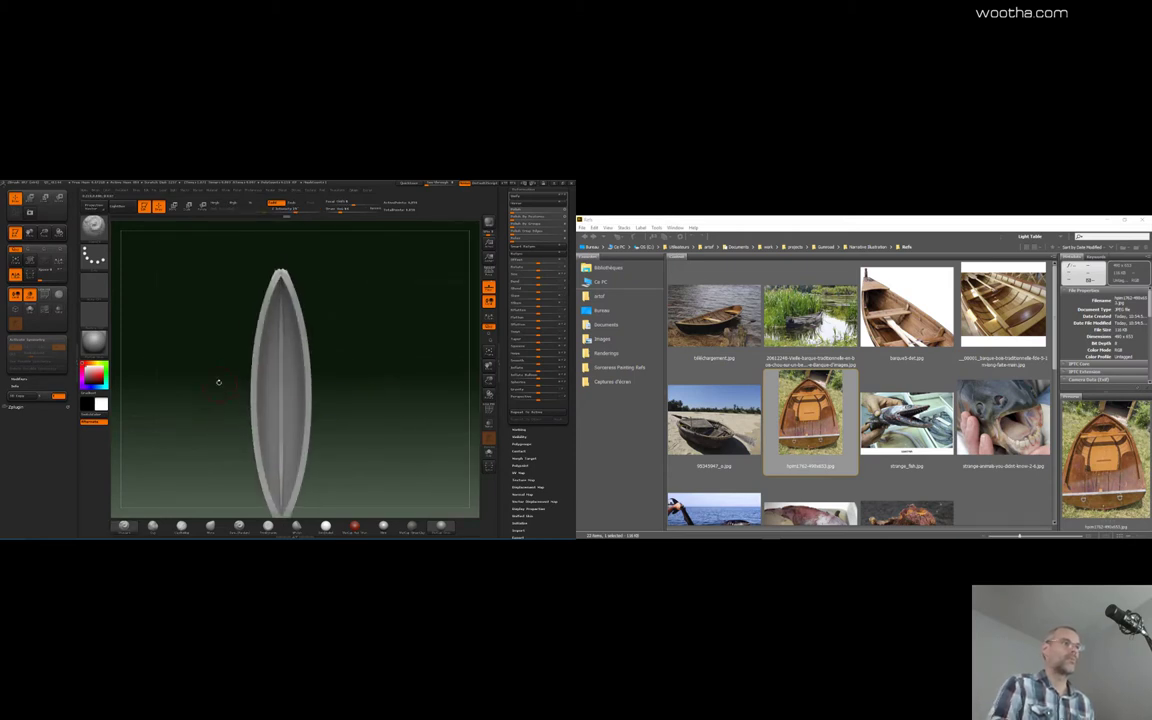
{"action": "left_click_drag", "start_coordinate": [219, 385], "coordinate": [206, 378]}
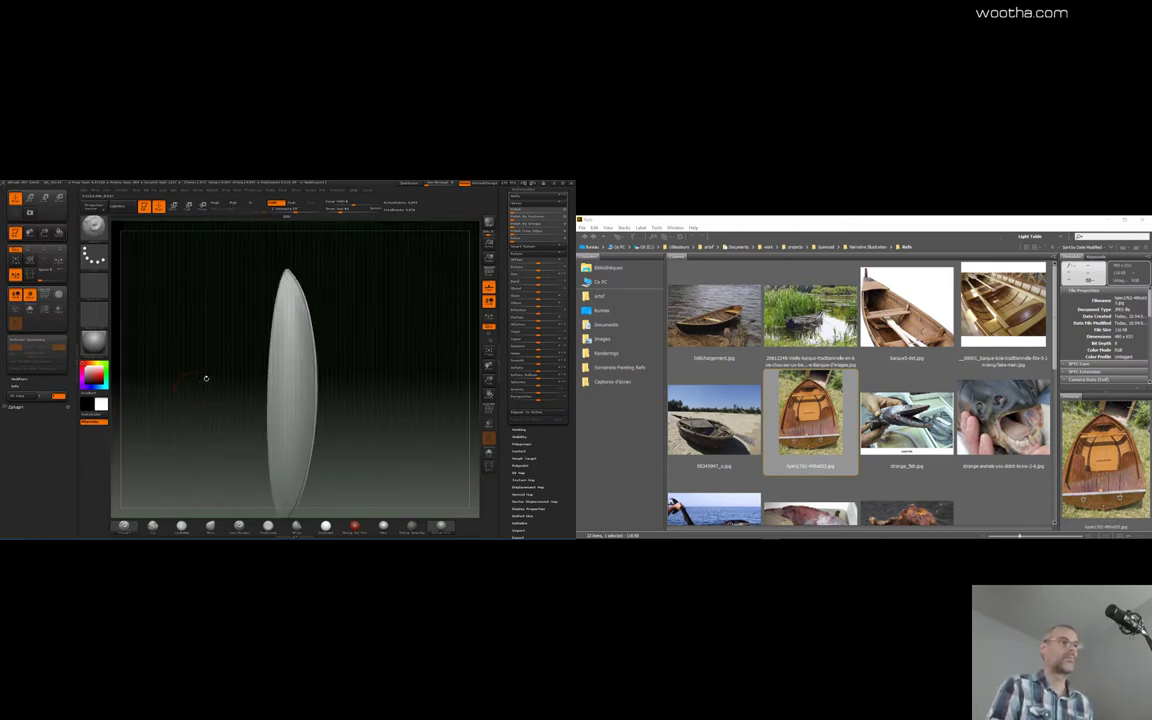
Duplicate the finished hull subtool as the base for a separate keel piece
{"action": "left_click_drag", "start_coordinate": [386, 303], "coordinate": [370, 363]}
{"action": "key", "text": "w"}
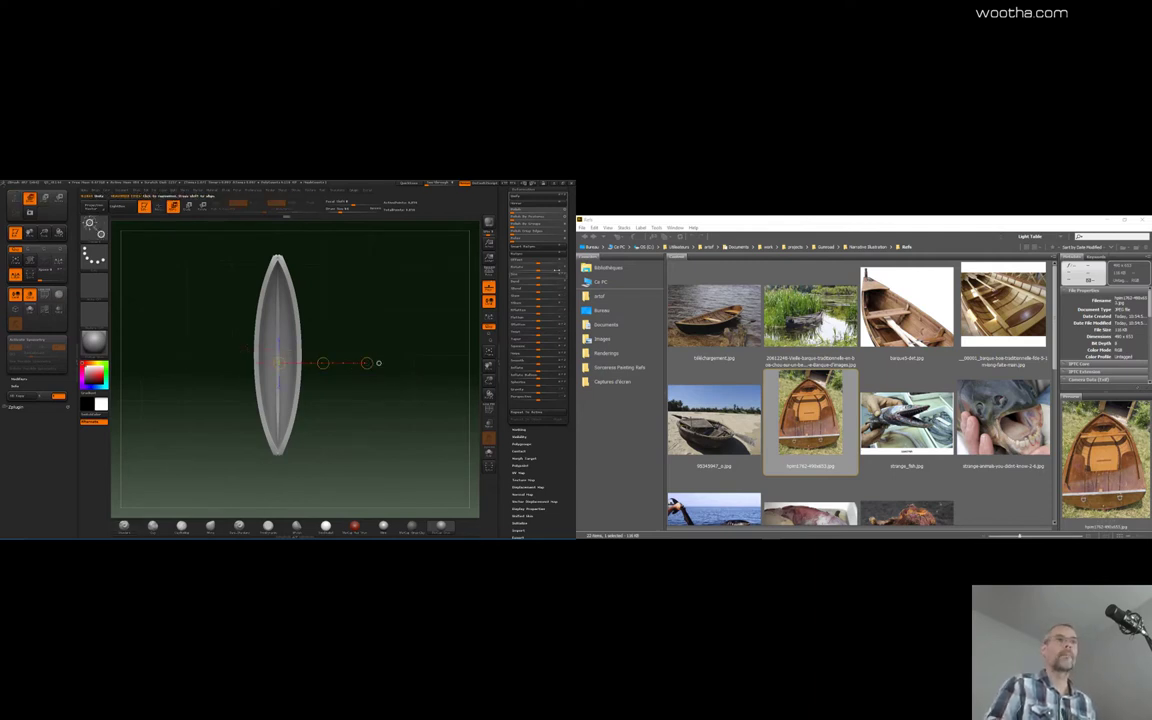
{"action": "left_click_drag", "start_coordinate": [573, 260], "coordinate": [552, 292]}
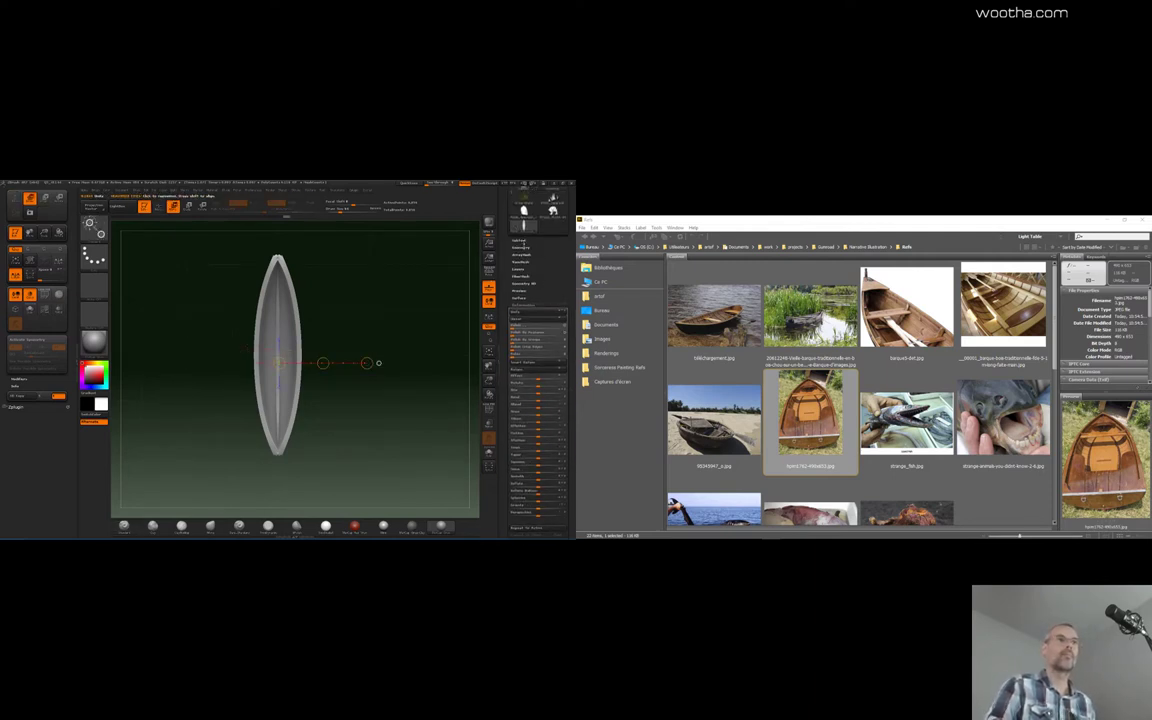
{"action": "left_click", "coordinate": [523, 246]}
{"action": "left_click", "coordinate": [520, 241]}
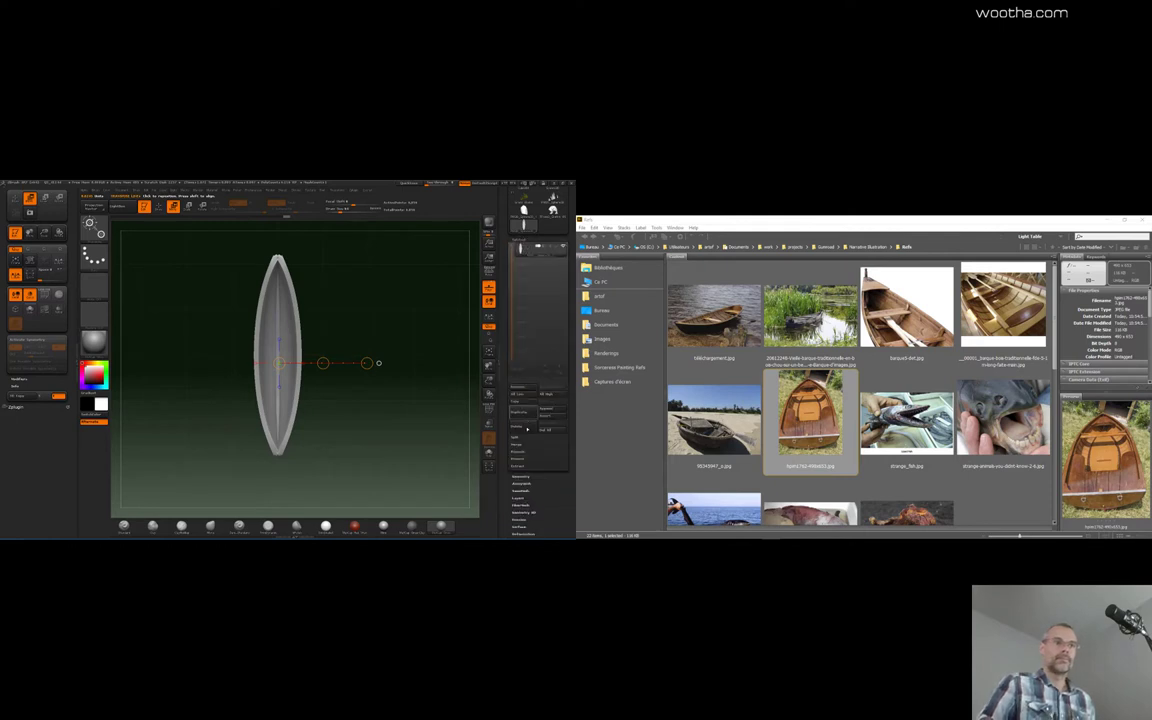
{"action": "left_click", "coordinate": [528, 415]}
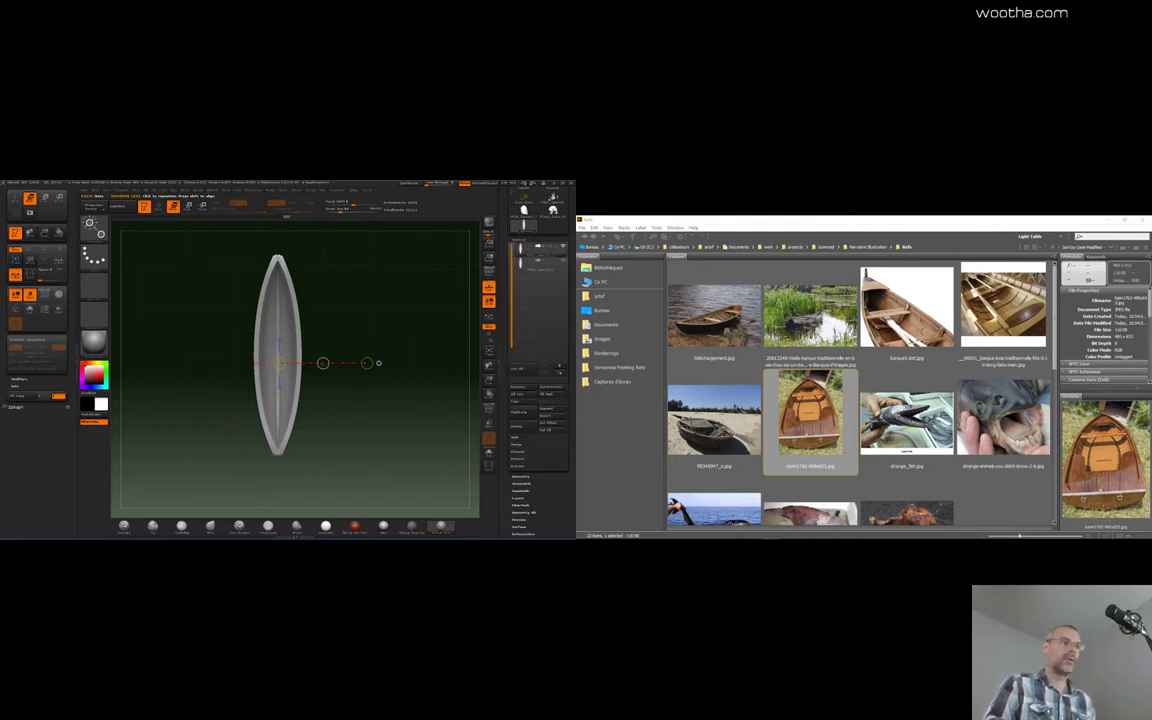
Reduce one copy of the hull to its narrow central section and isolate it in side view
{"action": "left_click_drag", "start_coordinate": [367, 363], "coordinate": [341, 365]}
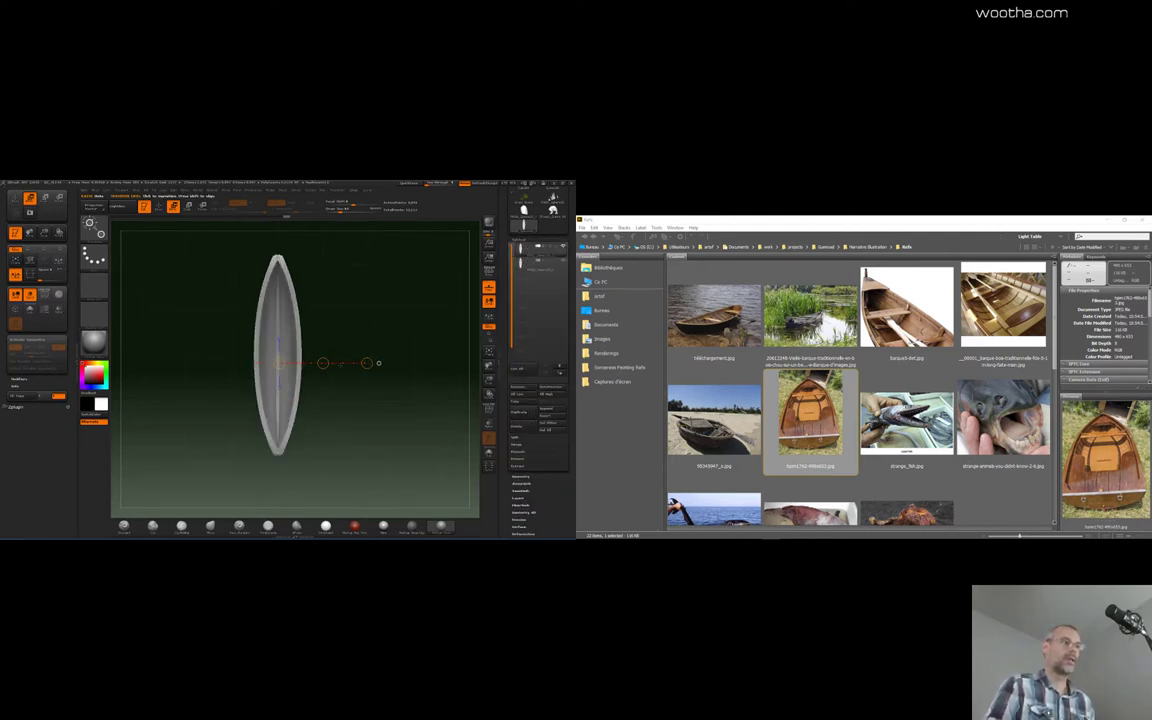
{"action": "left_click_drag", "start_coordinate": [350, 463], "coordinate": [348, 403], "text": "shift"}
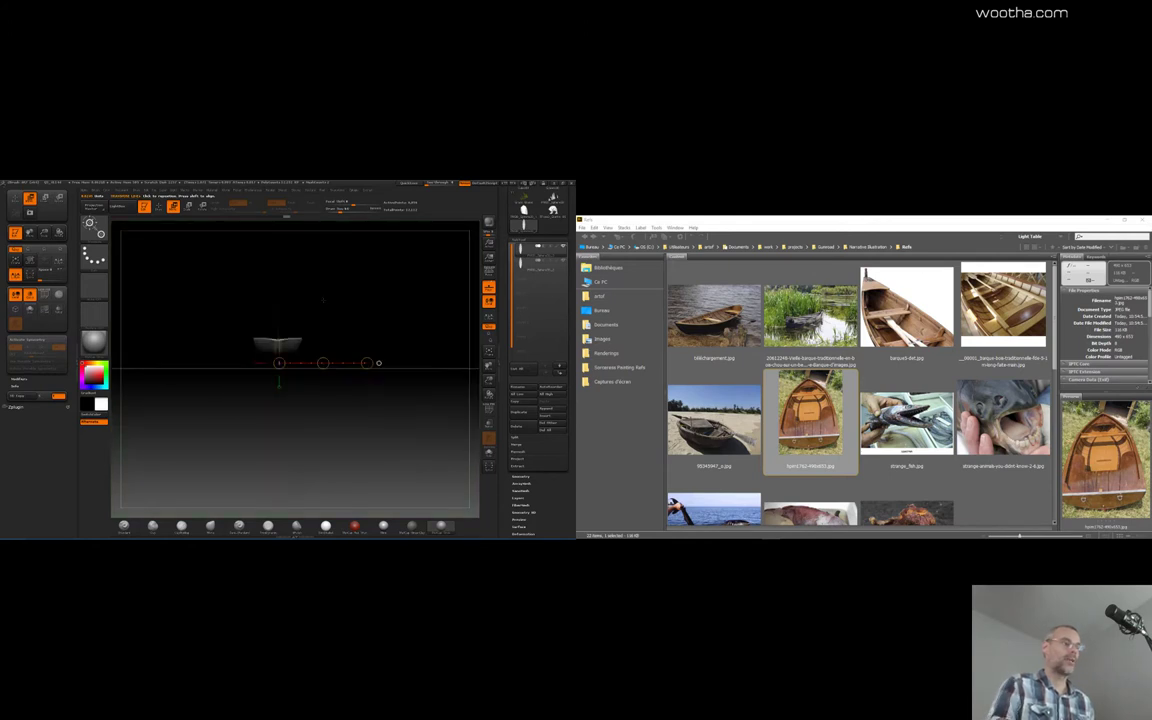
{"action": "left_click_drag", "start_coordinate": [379, 363], "coordinate": [465, 363]}
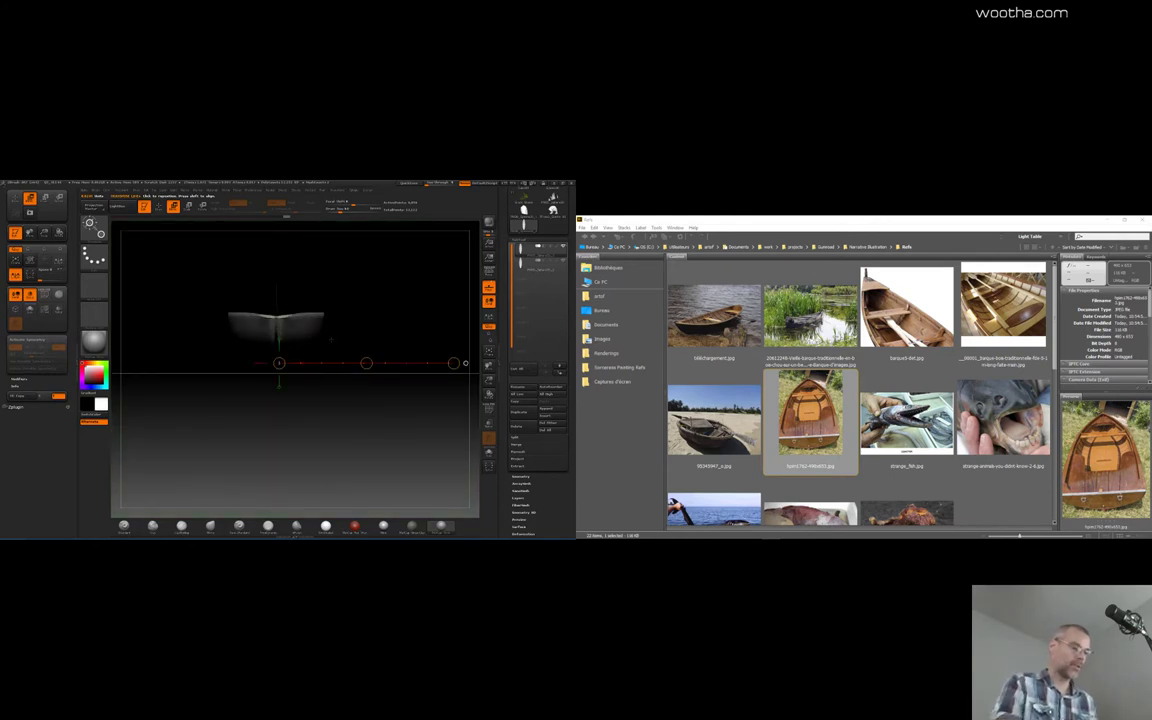
{"action": "key", "text": "b"}
{"action": "mouse_move", "coordinate": [291, 256]}
{"action": "left_mouse_down", "text": "ctrl"}
{"action": "mouse_move", "coordinate": [299, 455]}
{"action": "mouse_move", "coordinate": [284, 454]}
{"action": "mouse_move", "coordinate": [271, 232]}
{"action": "left_mouse_up", "text": "ctrl"}
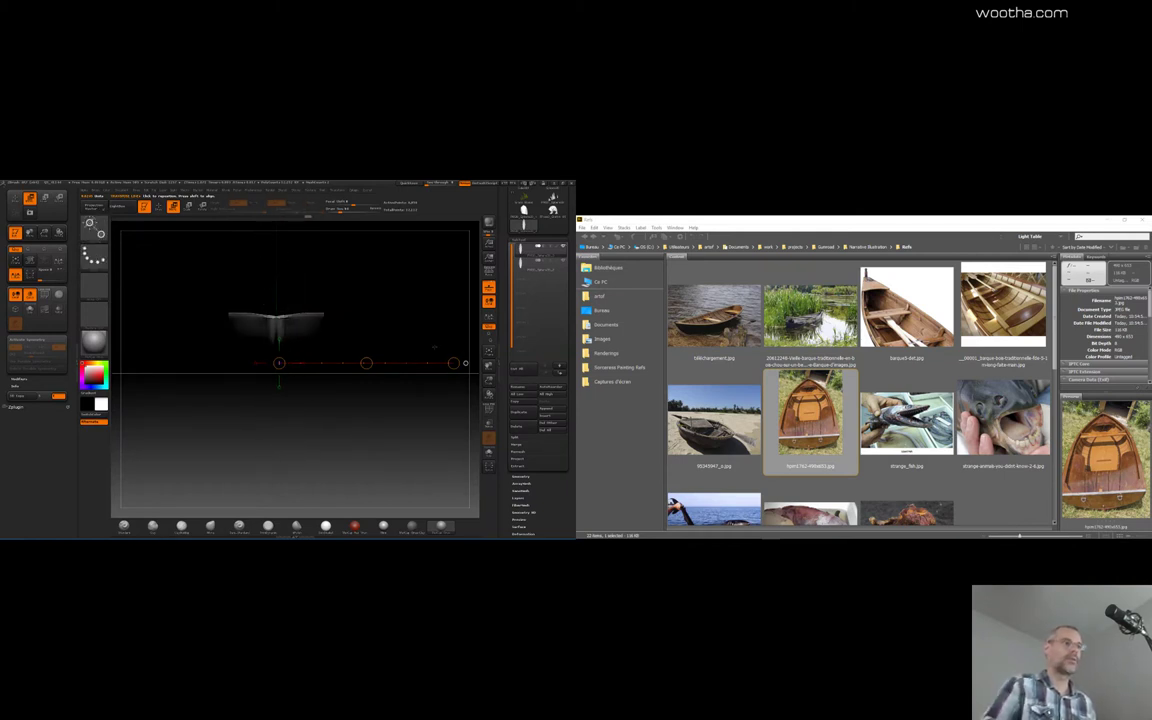
{"action": "left_click", "coordinate": [492, 454]}
{"action": "mouse_move", "coordinate": [466, 430]}
{"action": "left_mouse_down"}
{"action": "mouse_move", "coordinate": [468, 378]}
{"action": "mouse_move", "coordinate": [438, 420]}
{"action": "mouse_move", "coordinate": [432, 396]}
{"action": "mouse_move", "coordinate": [463, 419]}
{"action": "left_mouse_up"}
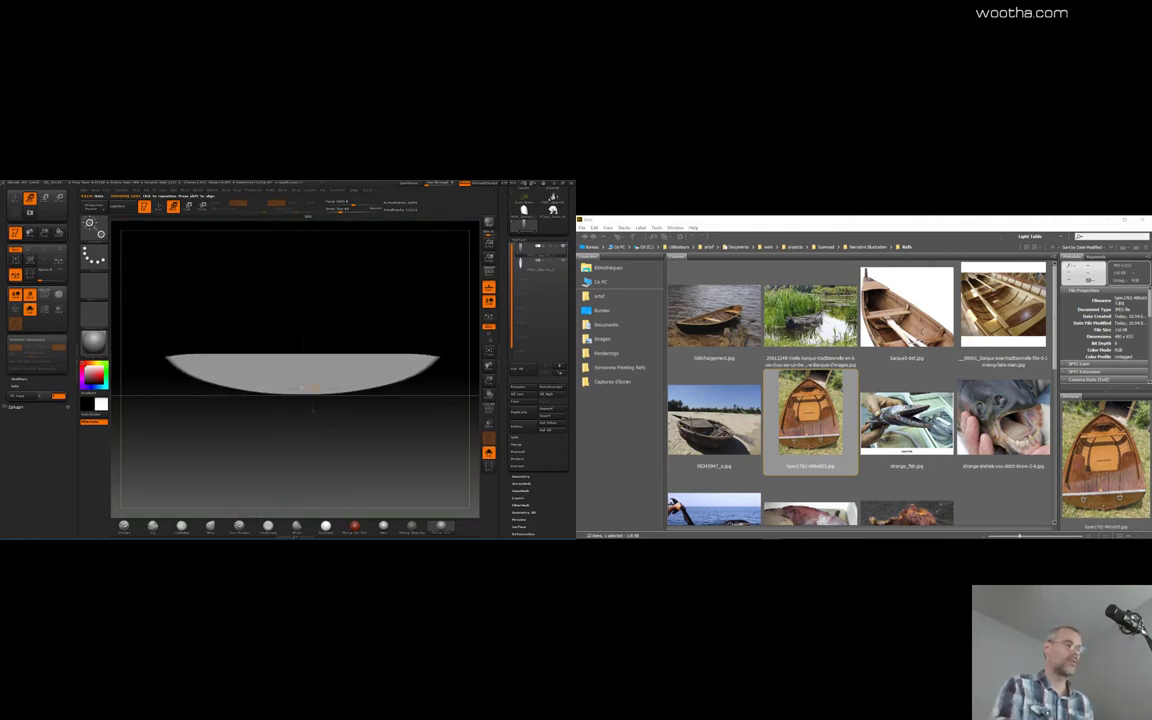
Trim the isolated central section with curves into a slim keel strip following the hull's bottom
{"action": "left_click_drag", "start_coordinate": [152, 325], "coordinate": [178, 330]}
{"action": "left_click_drag", "start_coordinate": [365, 384], "coordinate": [448, 342]}
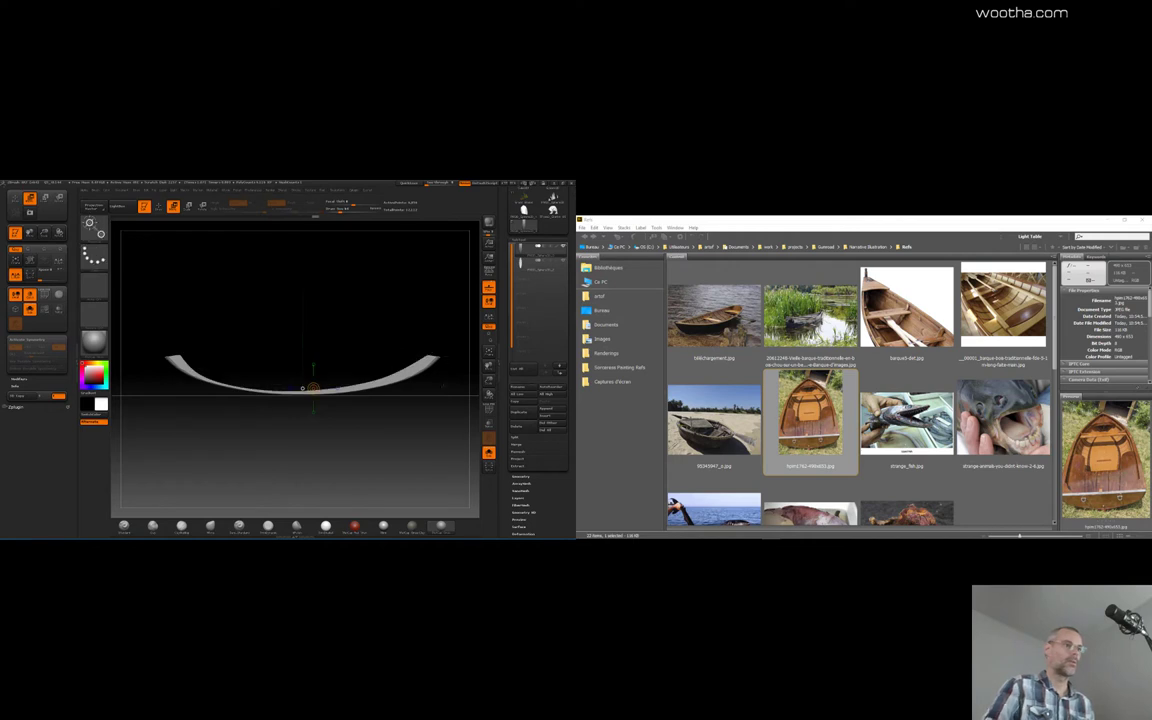
{"action": "left_click_drag", "start_coordinate": [440, 430], "coordinate": [405, 452]}
{"action": "left_click_drag", "start_coordinate": [348, 264], "coordinate": [306, 380]}
{"action": "left_click_drag", "start_coordinate": [143, 320], "coordinate": [179, 357], "text": "ctrl+shift"}
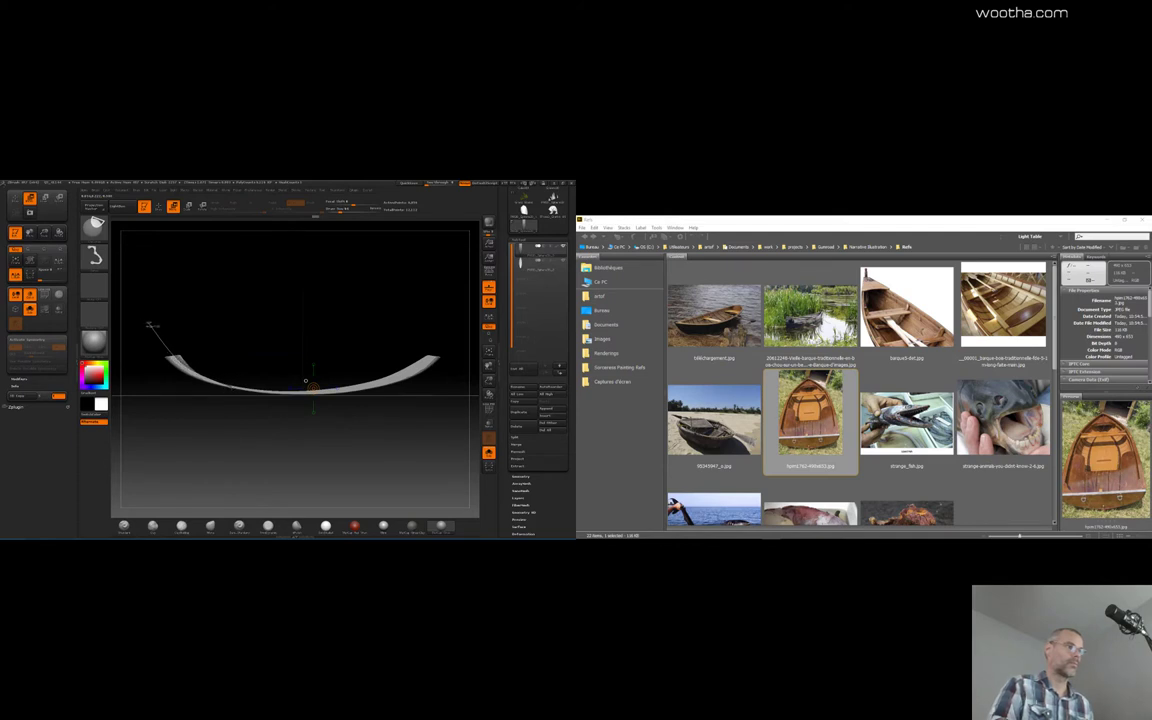
{"action": "left_click_drag", "start_coordinate": [282, 386], "coordinate": [255, 381]}
{"action": "mouse_move", "coordinate": [378, 378]}
{"action": "left_mouse_down", "text": "ctrl+shift"}
{"action": "mouse_move", "coordinate": [480, 331]}
{"action": "mouse_move", "coordinate": [465, 320]}
{"action": "mouse_move", "coordinate": [467, 298]}
{"action": "left_mouse_up", "text": "ctrl+shift"}
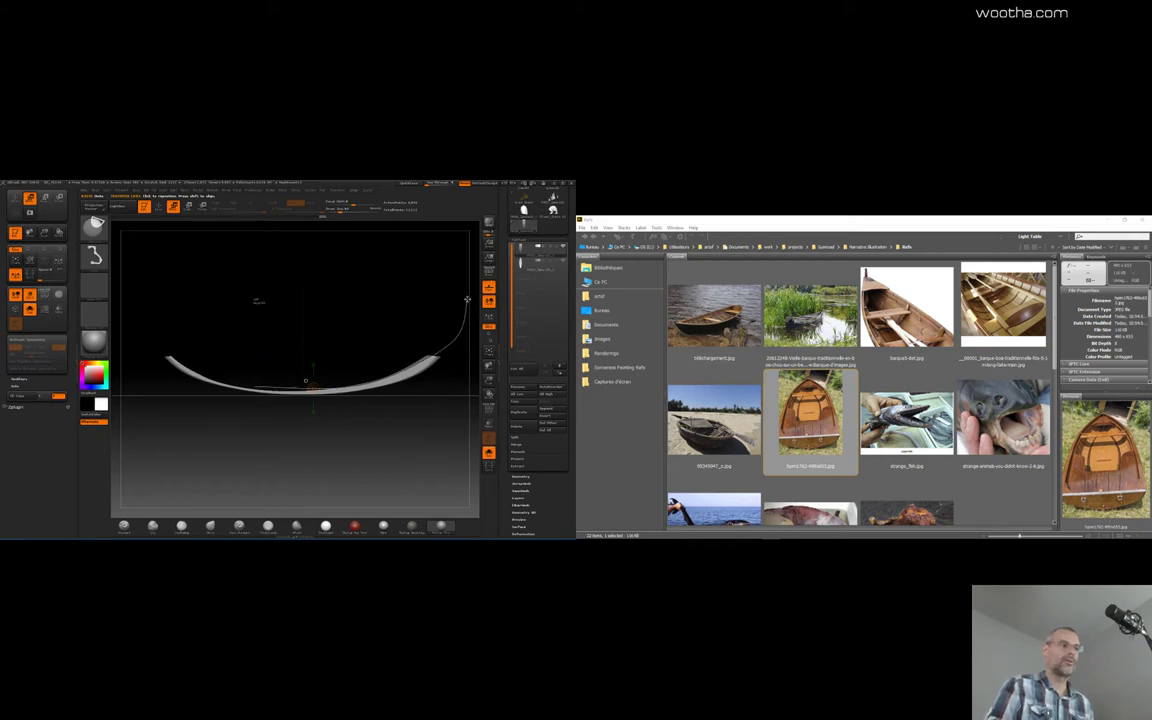
{"action": "left_click_drag", "start_coordinate": [450, 350], "coordinate": [415, 435]}
Show the hull again and adjust the keel strip with the Transpose line so that it fits the boat's centre line
{"action": "key", "text": "e"}
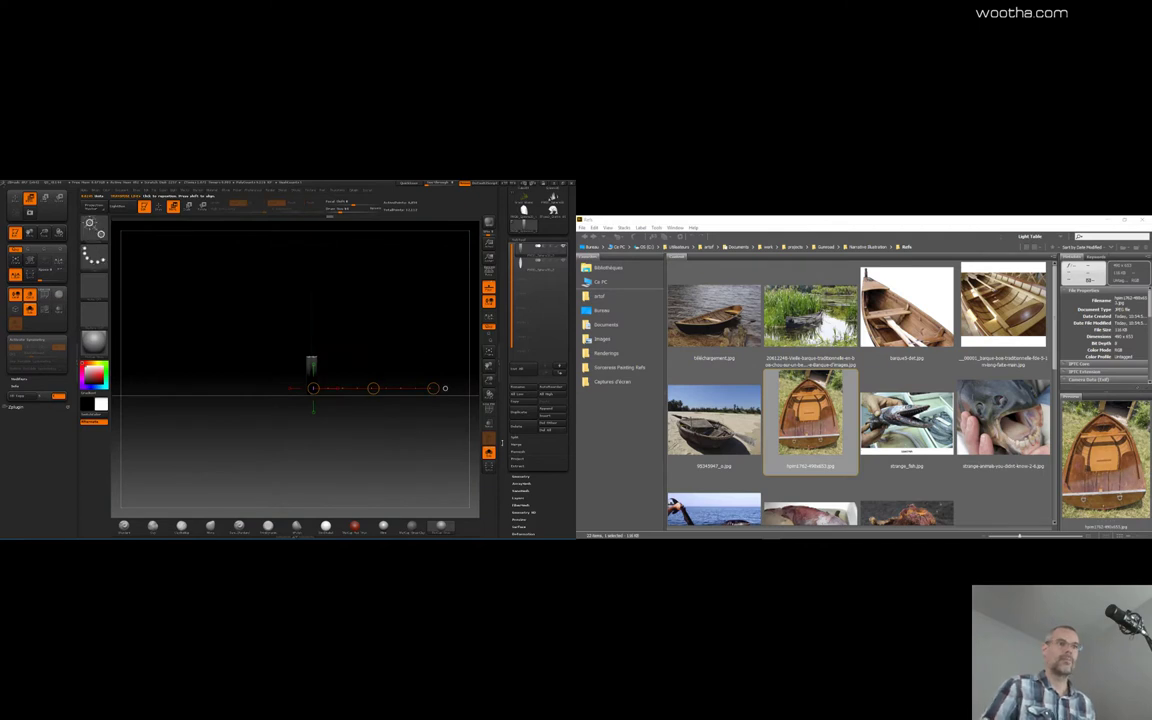
{"action": "left_click", "coordinate": [490, 453]}
{"action": "mouse_move", "coordinate": [414, 320]}
{"action": "left_mouse_down"}
{"action": "mouse_move", "coordinate": [400, 378]}
{"action": "mouse_move", "coordinate": [416, 334]}
{"action": "mouse_move", "coordinate": [411, 362]}
{"action": "left_mouse_up"}
{"action": "mouse_move", "coordinate": [310, 354]}
{"action": "left_mouse_down"}
{"action": "mouse_move", "coordinate": [310, 297]}
{"action": "mouse_move", "coordinate": [310, 334]}
{"action": "left_mouse_up"}
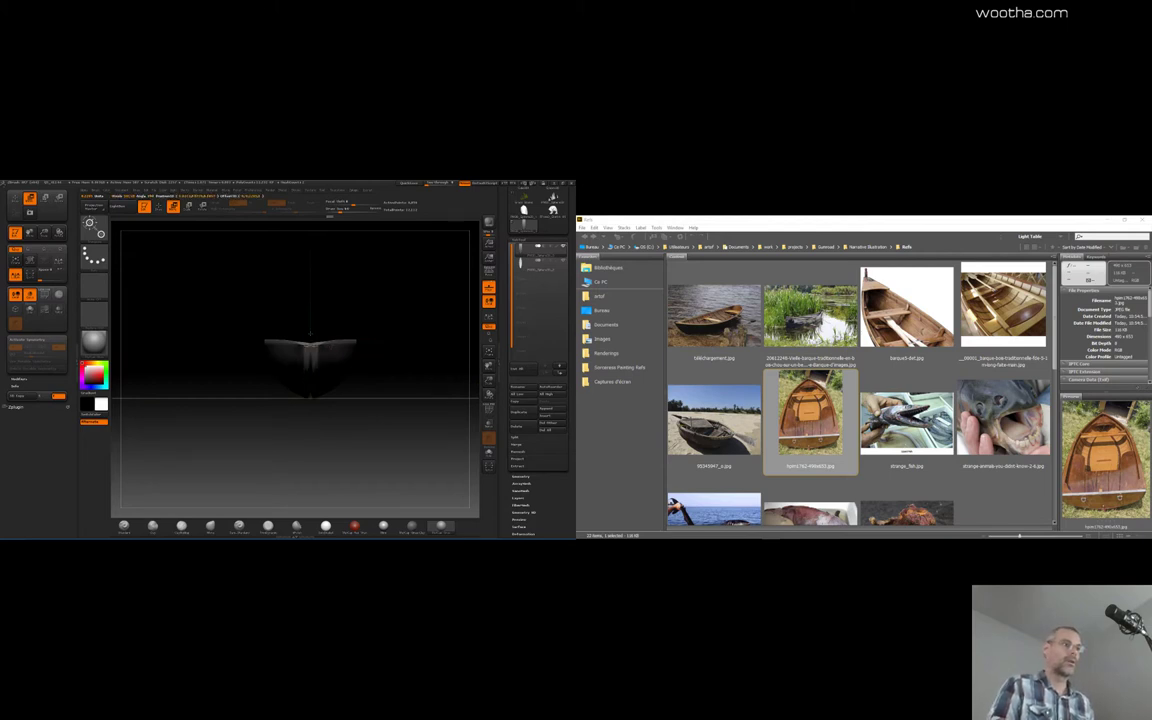
{"action": "left_click_drag", "start_coordinate": [375, 440], "coordinate": [287, 350], "text": "shift"}
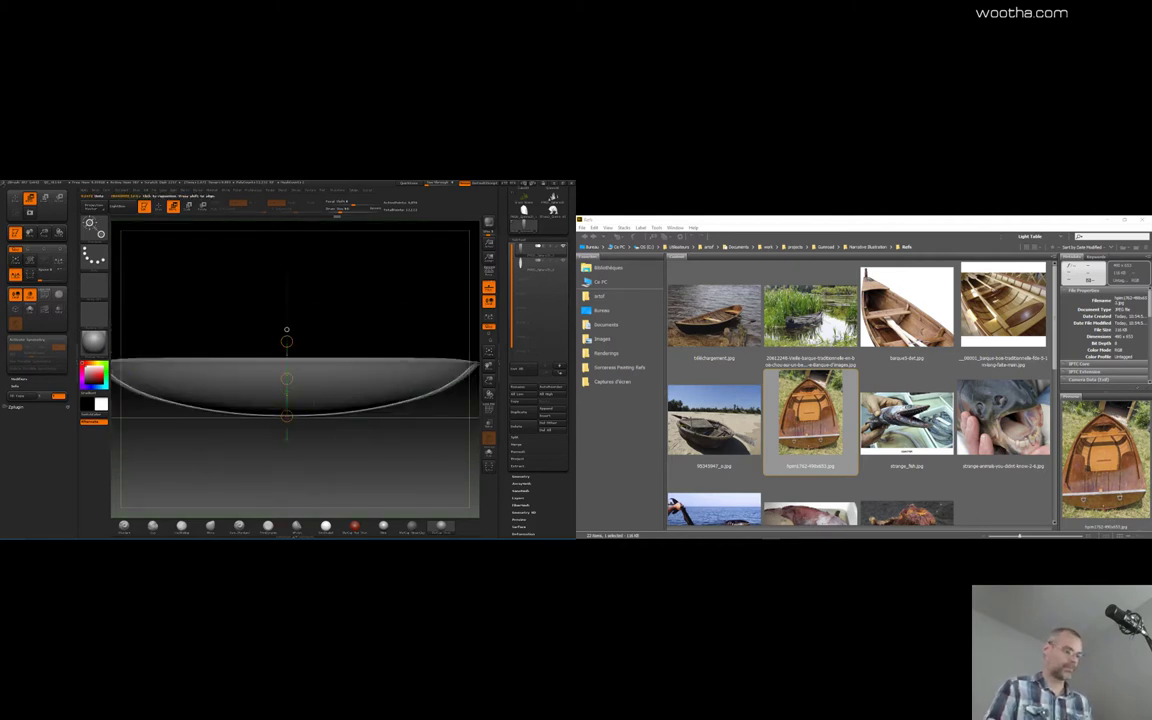
{"action": "left_click_drag", "start_coordinate": [287, 416], "coordinate": [363, 417]}
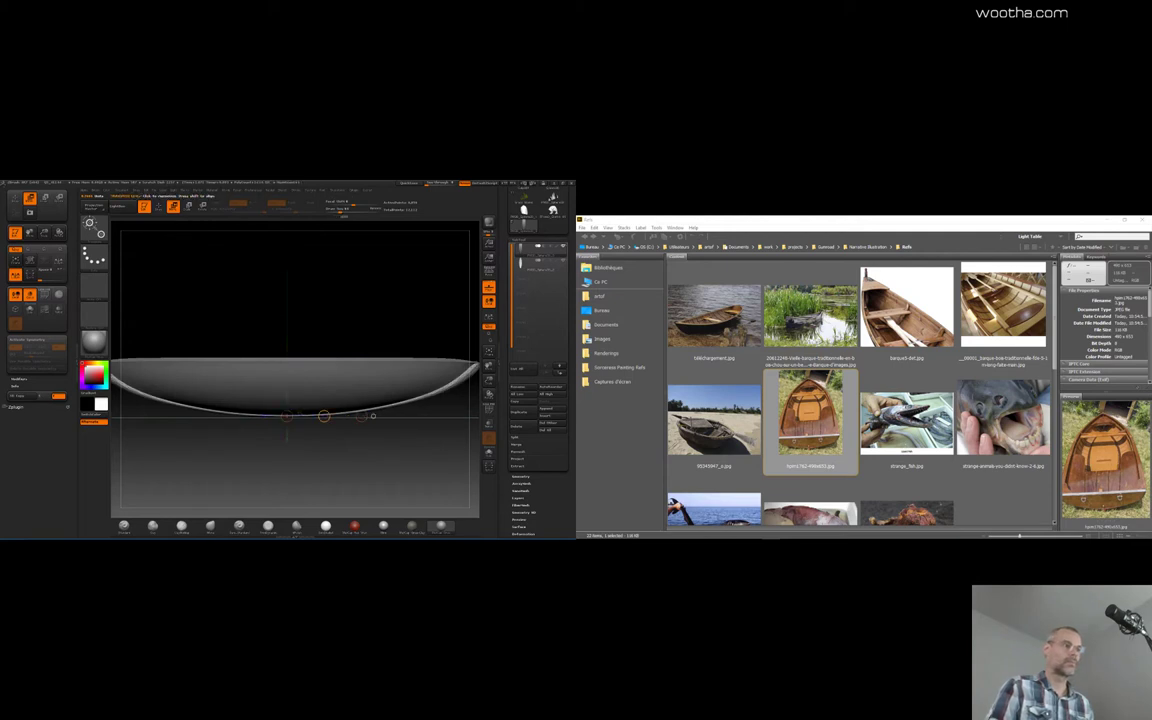
{"action": "left_click_drag", "start_coordinate": [287, 416], "coordinate": [287, 367]}
{"action": "left_click_drag", "start_coordinate": [240, 480], "coordinate": [361, 485], "text": "alt"}
{"action": "left_click_drag", "start_coordinate": [275, 362], "coordinate": [367, 408]}
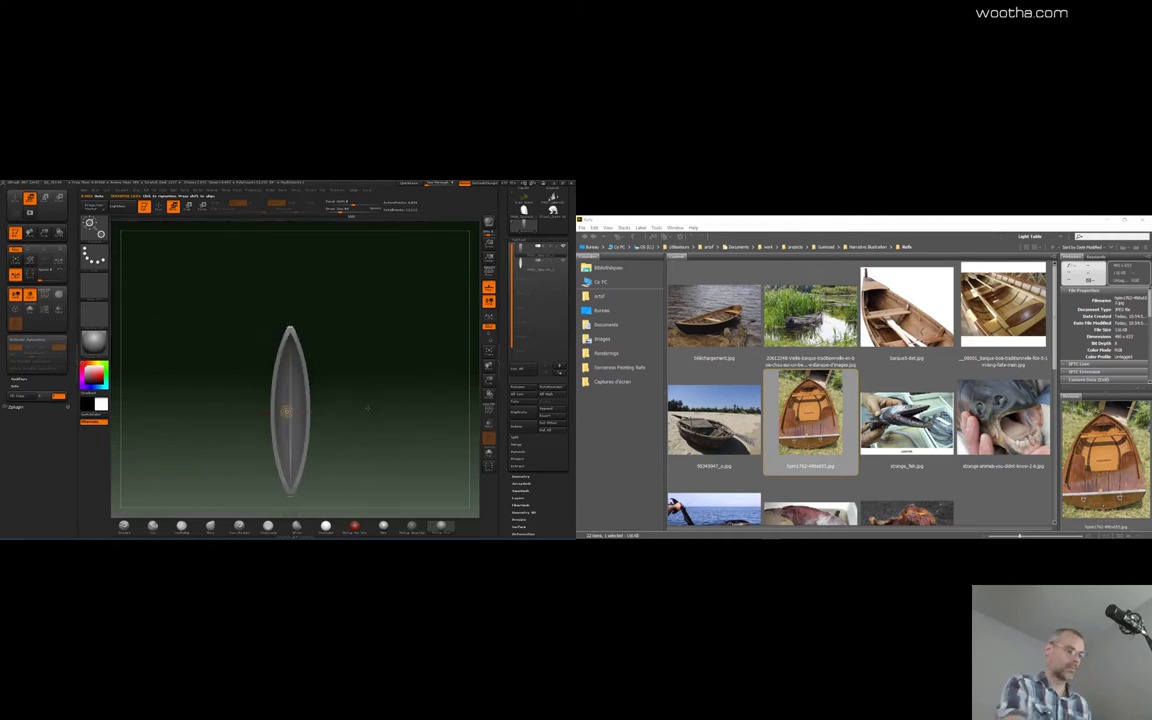
Select the second hull subtool and examine how the keel strip sits inside and beneath the boat
{"action": "key", "text": "q"}
{"action": "mouse_move", "coordinate": [360, 339]}
{"action": "left_mouse_down", "text": "alt"}
{"action": "mouse_move", "coordinate": [362, 378]}
{"action": "mouse_move", "coordinate": [288, 393]}
{"action": "mouse_move", "coordinate": [360, 390]}
{"action": "mouse_move", "coordinate": [314, 377]}
{"action": "mouse_move", "coordinate": [360, 398]}
{"action": "mouse_move", "coordinate": [375, 382]}
{"action": "left_mouse_up", "text": "alt"}
{"action": "left_click", "coordinate": [534, 268]}
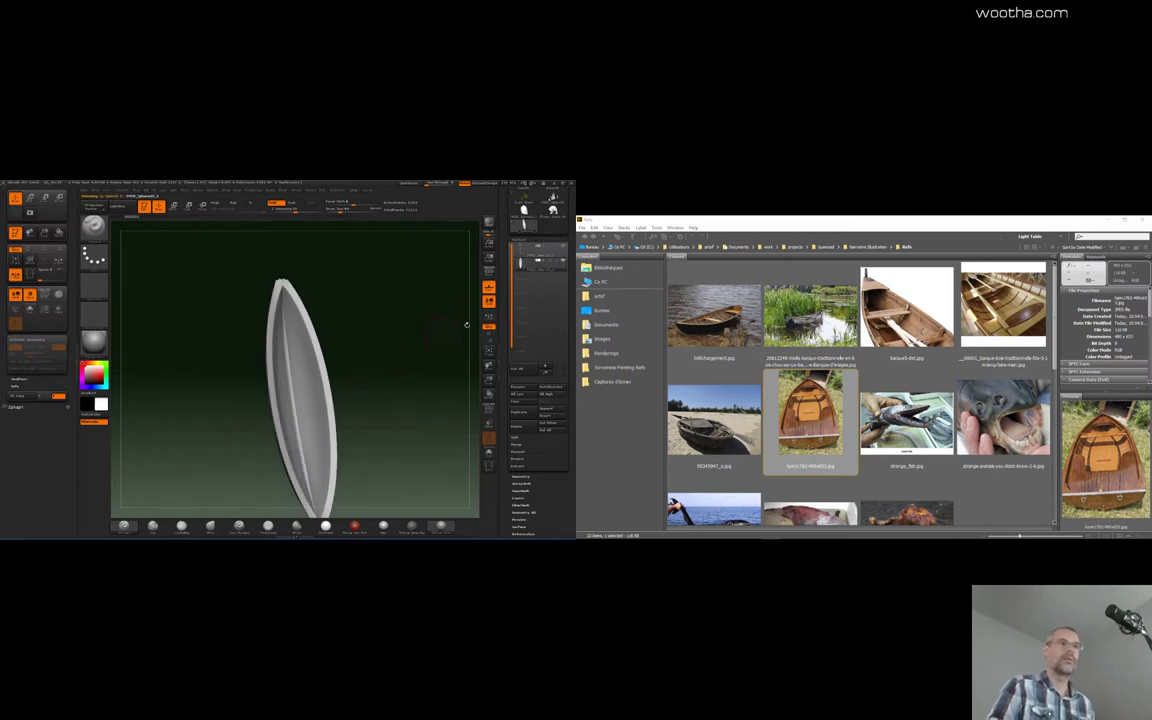
{"action": "left_click_drag", "start_coordinate": [381, 357], "coordinate": [440, 316]}
{"action": "left_click", "coordinate": [528, 271]}
{"action": "left_click", "coordinate": [311, 365], "text": "ctrl+shift"}
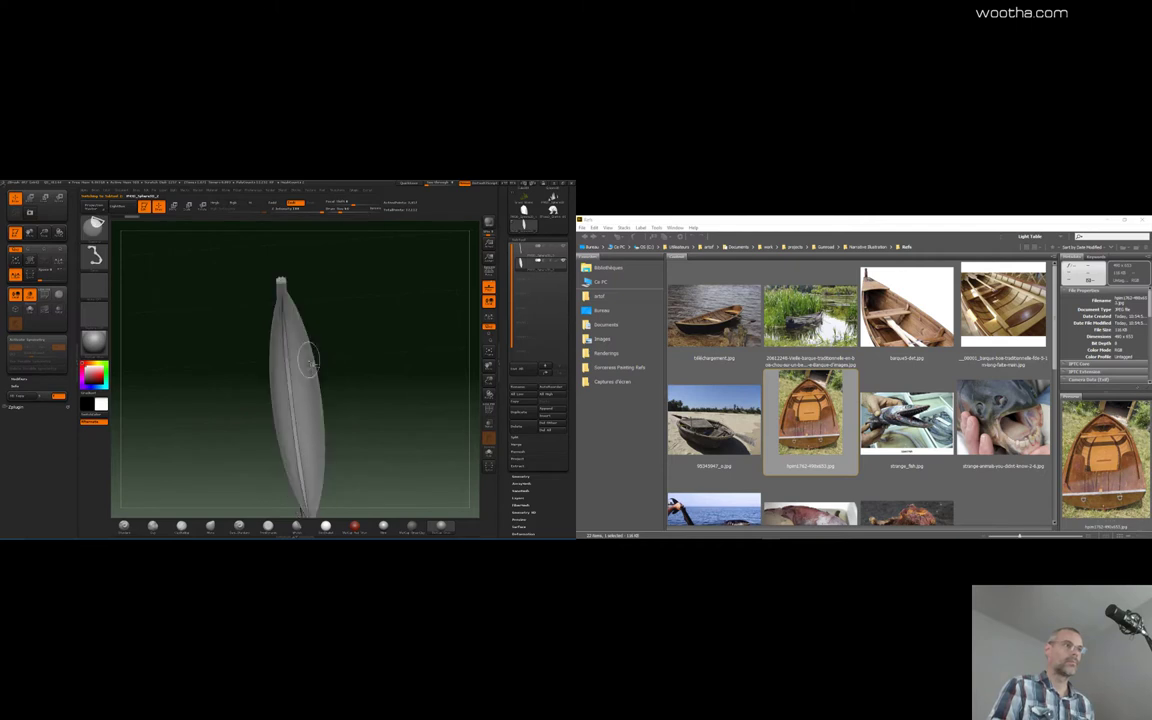
{"action": "left_click", "coordinate": [369, 322], "text": "ctrl+shift"}
{"action": "left_click_drag", "start_coordinate": [400, 410], "coordinate": [345, 332]}
{"action": "left_click_drag", "start_coordinate": [404, 375], "coordinate": [451, 378]}
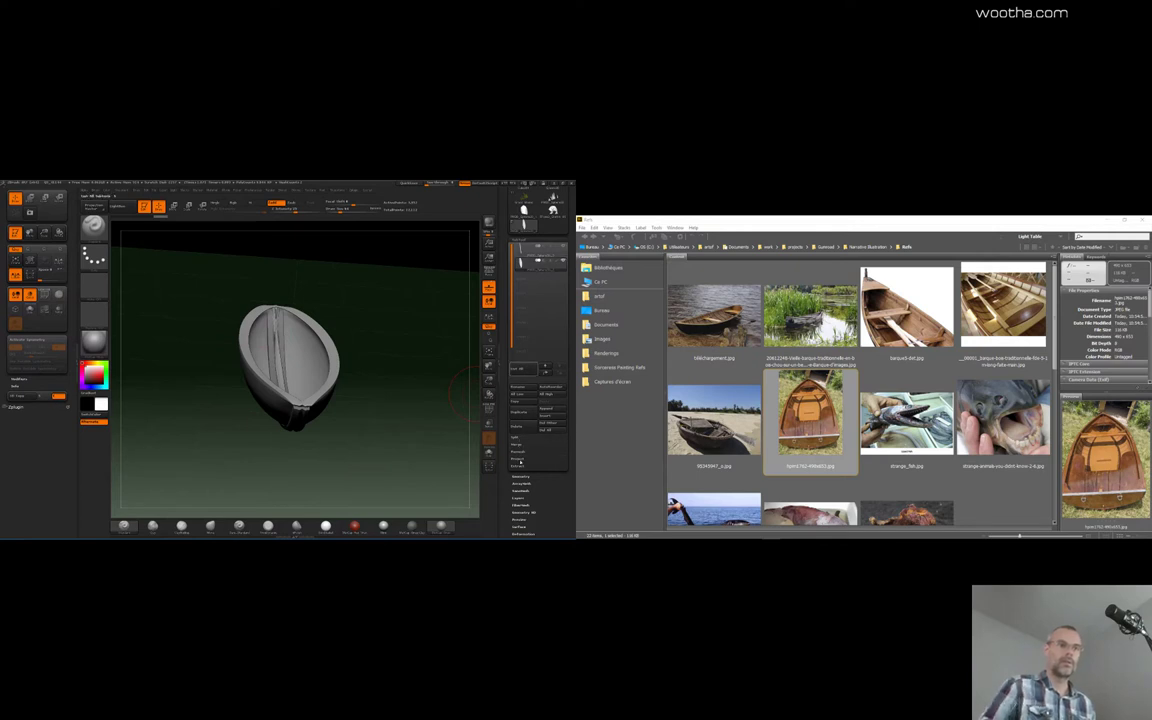
Isolate the edge bands of the second hull and slice along its upper edge to separate the rim from the keel band
{"action": "left_click", "coordinate": [521, 478]}
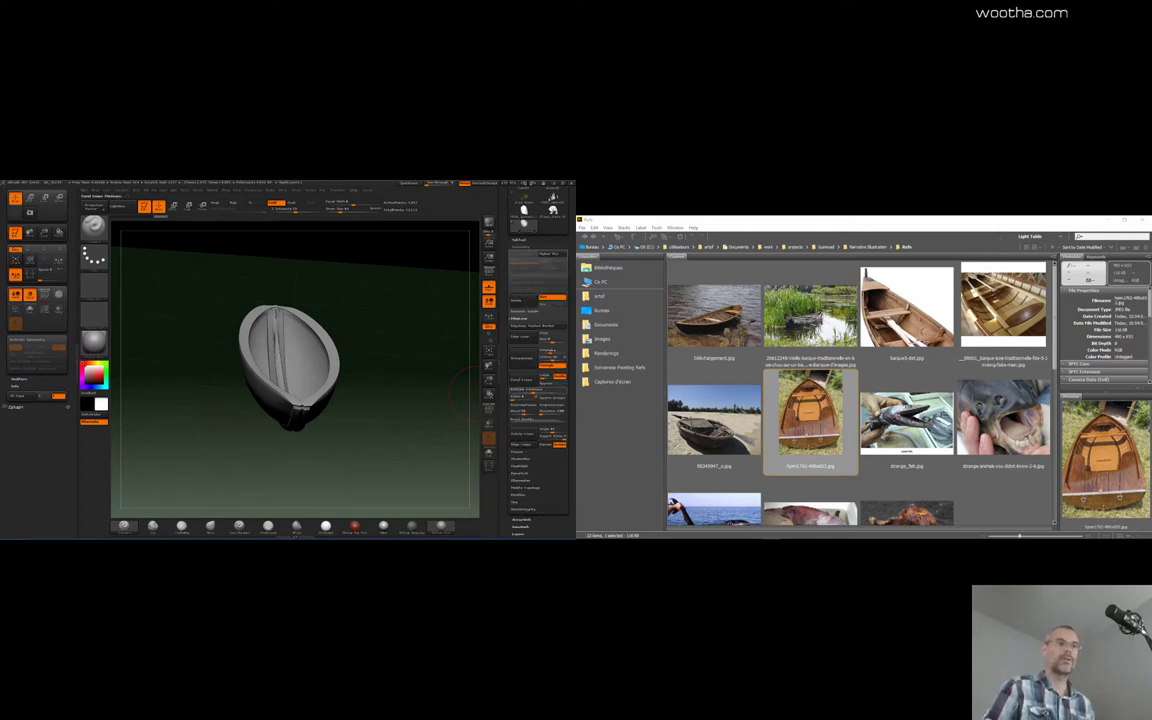
{"action": "left_click", "coordinate": [526, 489]}
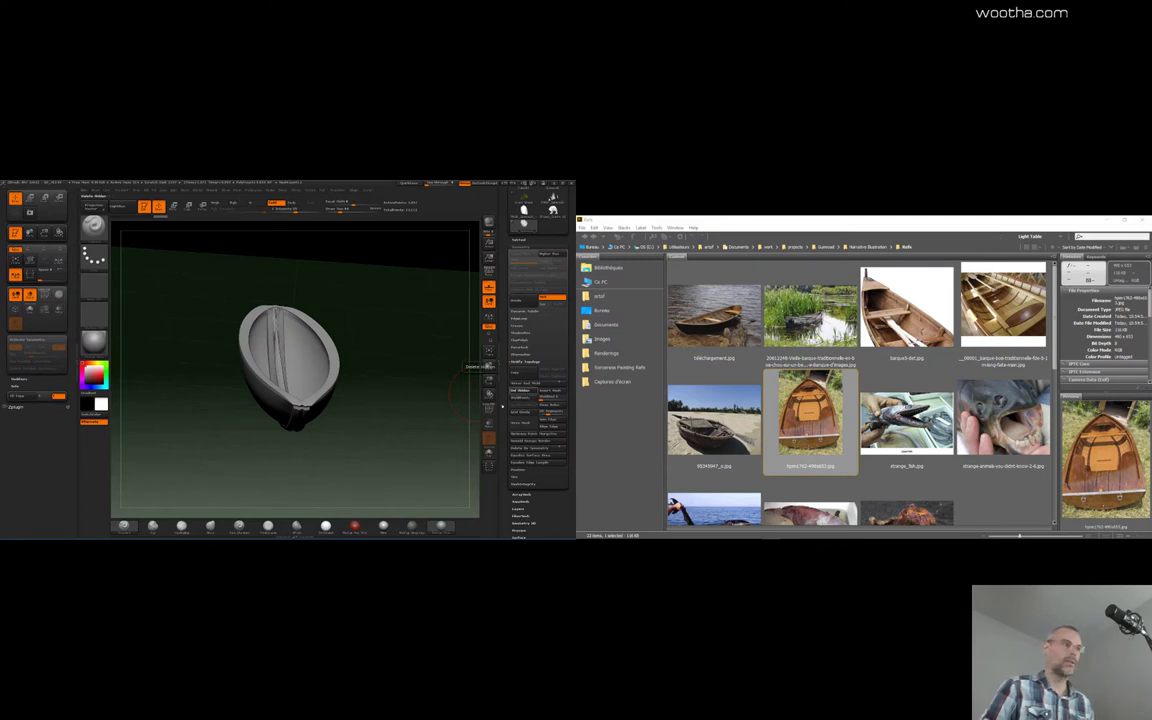
{"action": "left_click_drag", "start_coordinate": [438, 395], "coordinate": [416, 436]}
{"action": "left_click", "coordinate": [323, 359], "text": "ctrl+shift"}
{"action": "left_click_drag", "start_coordinate": [350, 367], "coordinate": [399, 408]}
{"action": "left_click_drag", "start_coordinate": [401, 461], "coordinate": [378, 433], "text": "alt"}
{"action": "left_click_drag", "start_coordinate": [180, 366], "coordinate": [163, 364], "text": "ctrl+shift"}
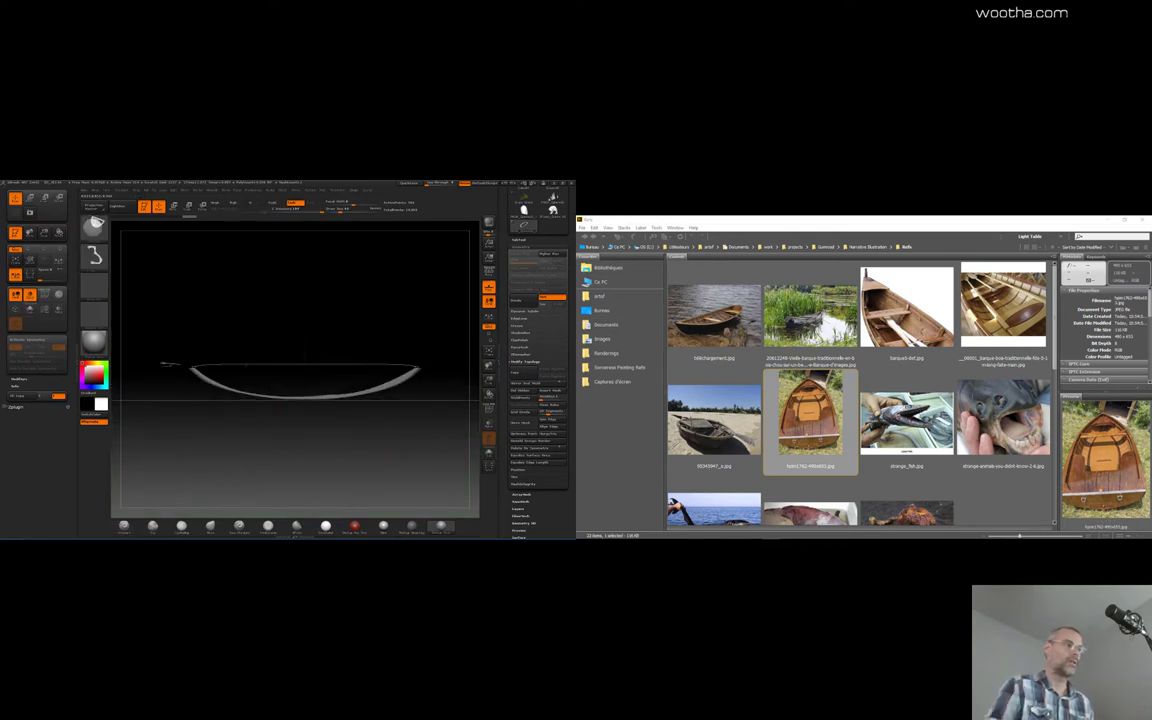
{"action": "left_click_drag", "start_coordinate": [455, 367], "coordinate": [448, 397], "text": "ctrl+shift"}
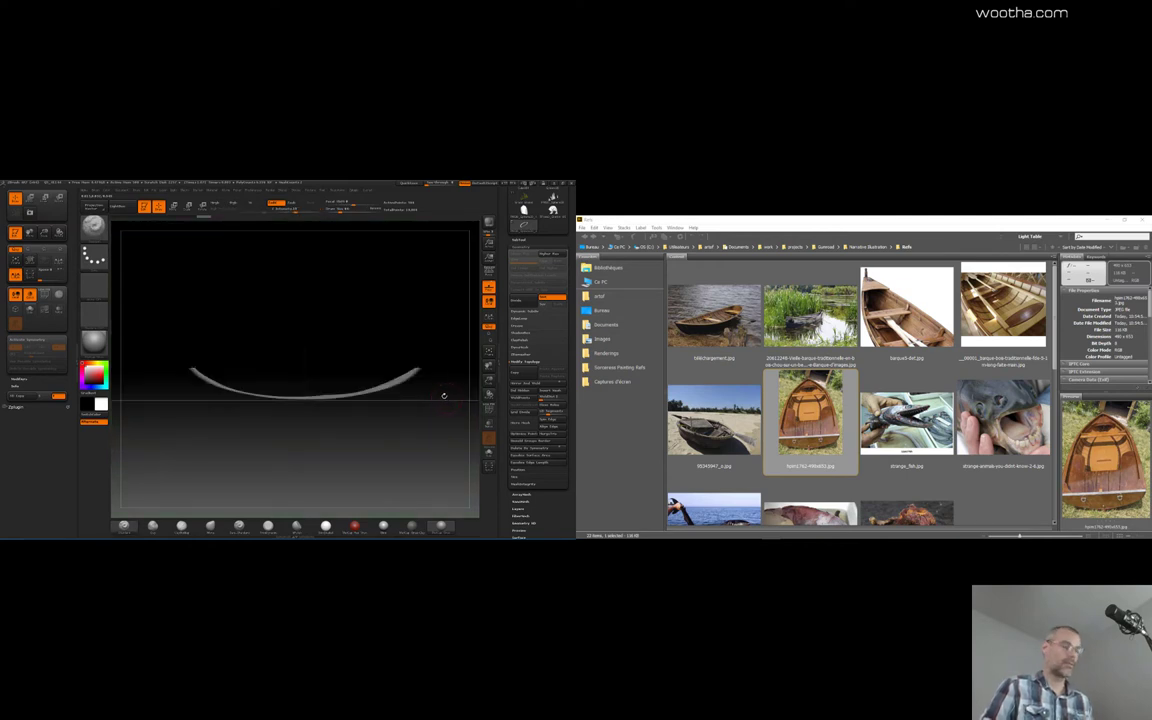
{"action": "key", "text": "w"}
{"action": "mouse_move", "coordinate": [449, 385]}
{"action": "left_mouse_down"}
{"action": "mouse_move", "coordinate": [449, 396]}
{"action": "mouse_move", "coordinate": [411, 361]}
{"action": "left_mouse_up"}
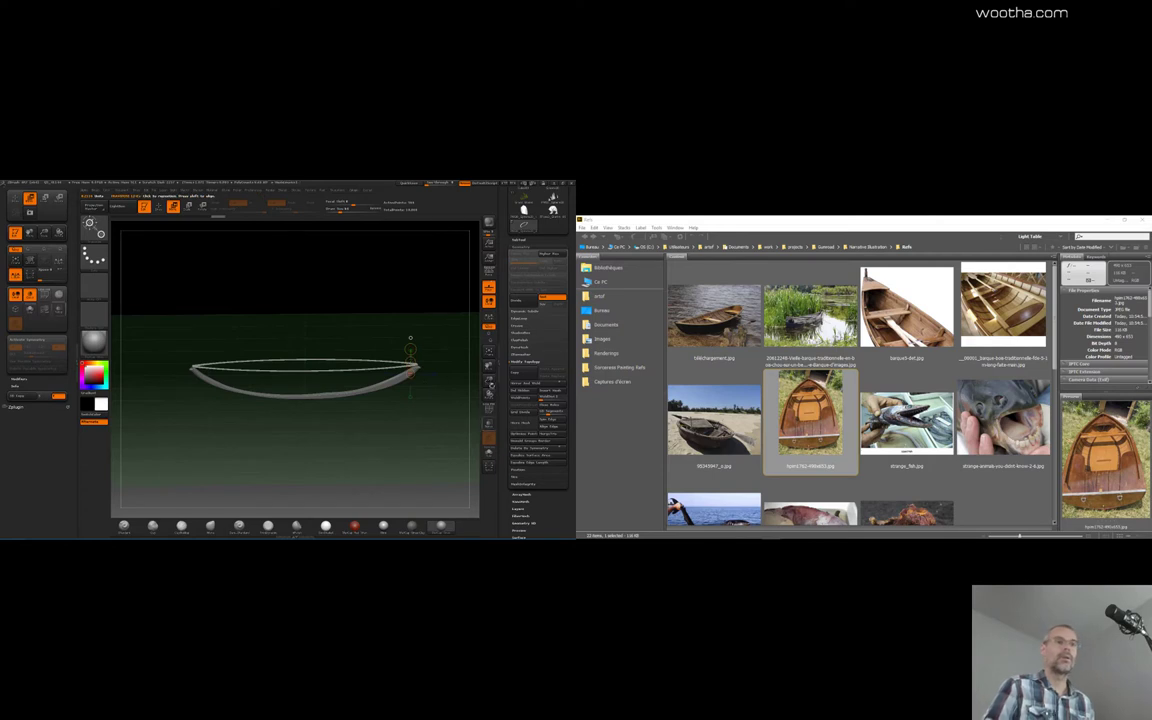
Split the partly hidden edge bands of the second hull off into their own subtool
{"action": "left_click", "coordinate": [519, 240]}
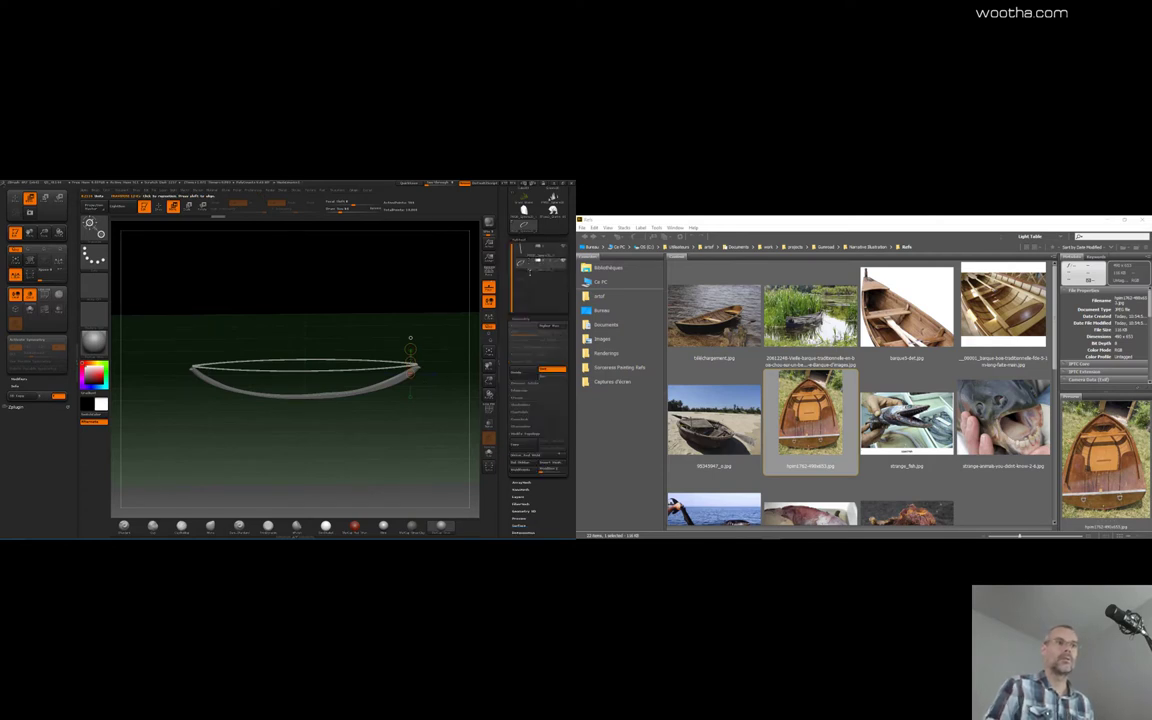
{"action": "mouse_move", "coordinate": [427, 417]}
{"action": "left_mouse_down", "text": "ctrl+shift"}
{"action": "mouse_move", "coordinate": [443, 489]}
{"action": "mouse_move", "coordinate": [468, 458]}
{"action": "mouse_move", "coordinate": [480, 492]}
{"action": "left_mouse_up", "text": "ctrl+shift"}
{"action": "left_click", "coordinate": [516, 438]}
{"action": "left_click", "coordinate": [523, 445]}
{"action": "left_click_drag", "start_coordinate": [427, 350], "coordinate": [423, 384]}
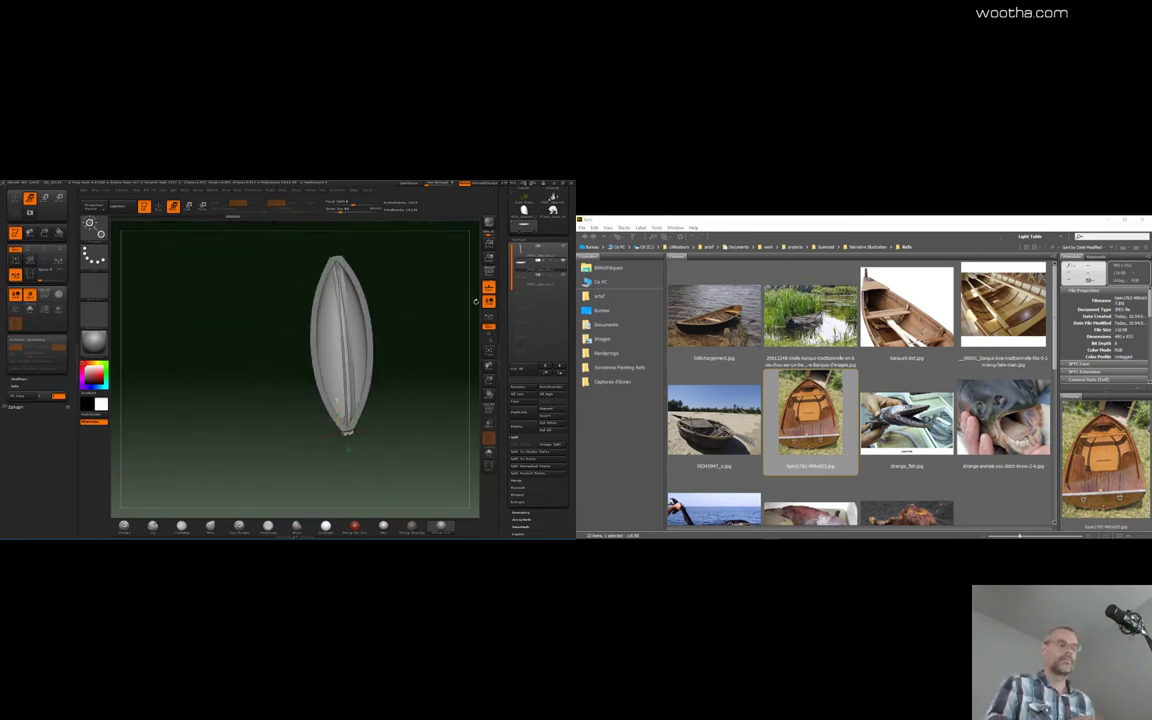
Isolate the hull and trim the squared tip at its narrow end to a point with a symmetrical diagonal curve cut
{"action": "key", "text": "q"}
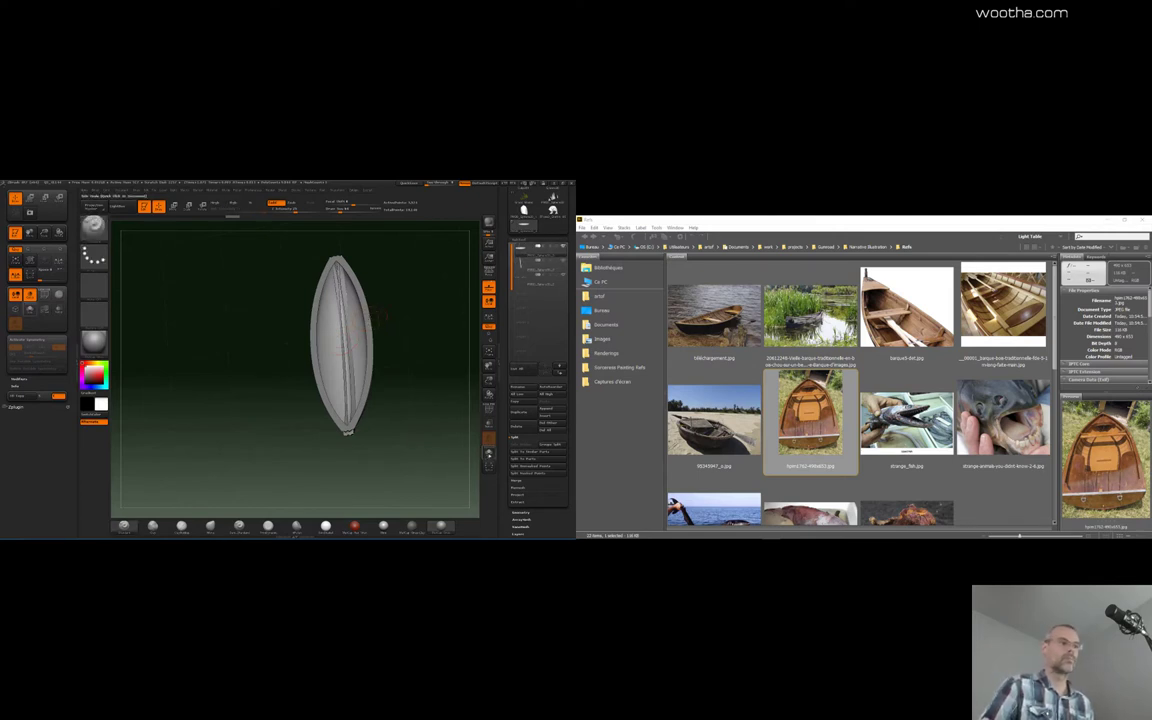
{"action": "left_click", "coordinate": [489, 454]}
{"action": "left_click_drag", "start_coordinate": [417, 473], "coordinate": [350, 370]}
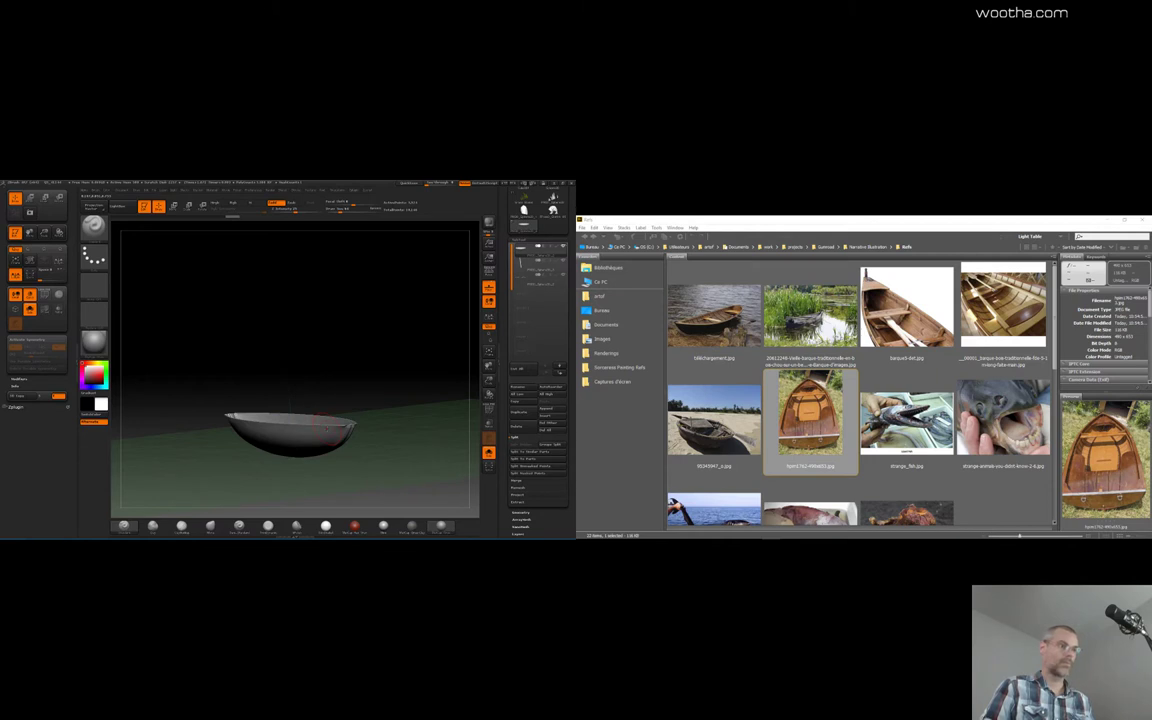
{"action": "left_click_drag", "start_coordinate": [350, 374], "coordinate": [398, 478]}
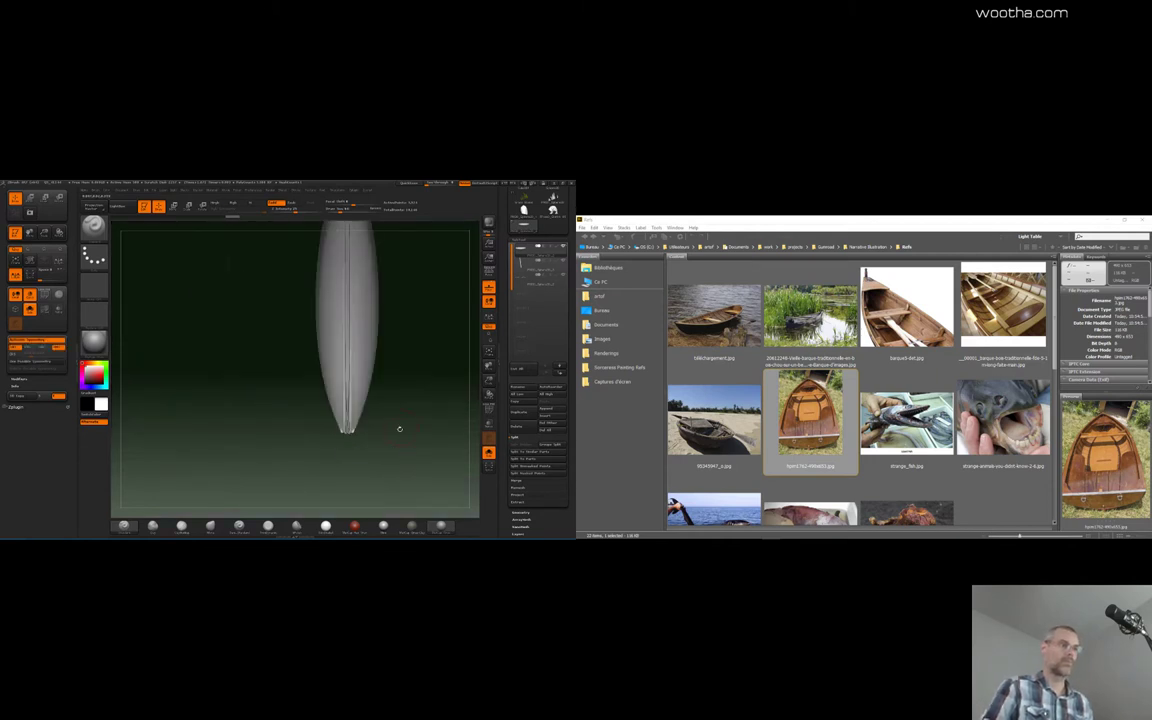
{"action": "mouse_move", "coordinate": [400, 429]}
{"action": "left_mouse_down", "text": "alt"}
{"action": "mouse_move", "coordinate": [357, 471]}
{"action": "mouse_move", "coordinate": [363, 418]}
{"action": "left_mouse_up", "text": "alt"}
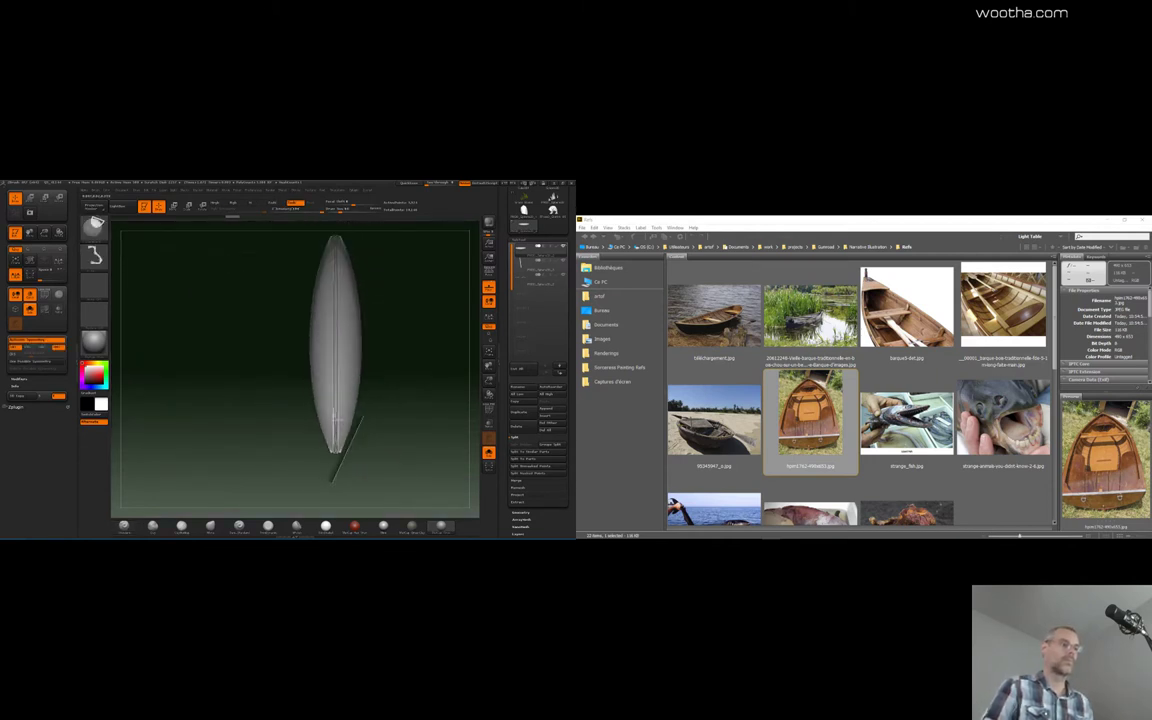
{"action": "mouse_move", "coordinate": [333, 481]}
{"action": "left_mouse_down", "text": "ctrl+shift"}
{"action": "mouse_move", "coordinate": [381, 478]}
{"action": "mouse_move", "coordinate": [411, 411]}
{"action": "mouse_move", "coordinate": [386, 381]}
{"action": "mouse_move", "coordinate": [325, 425]}
{"action": "mouse_move", "coordinate": [334, 474]}
{"action": "left_mouse_up", "text": "ctrl+shift"}
{"action": "key", "text": "ctrl+z"}
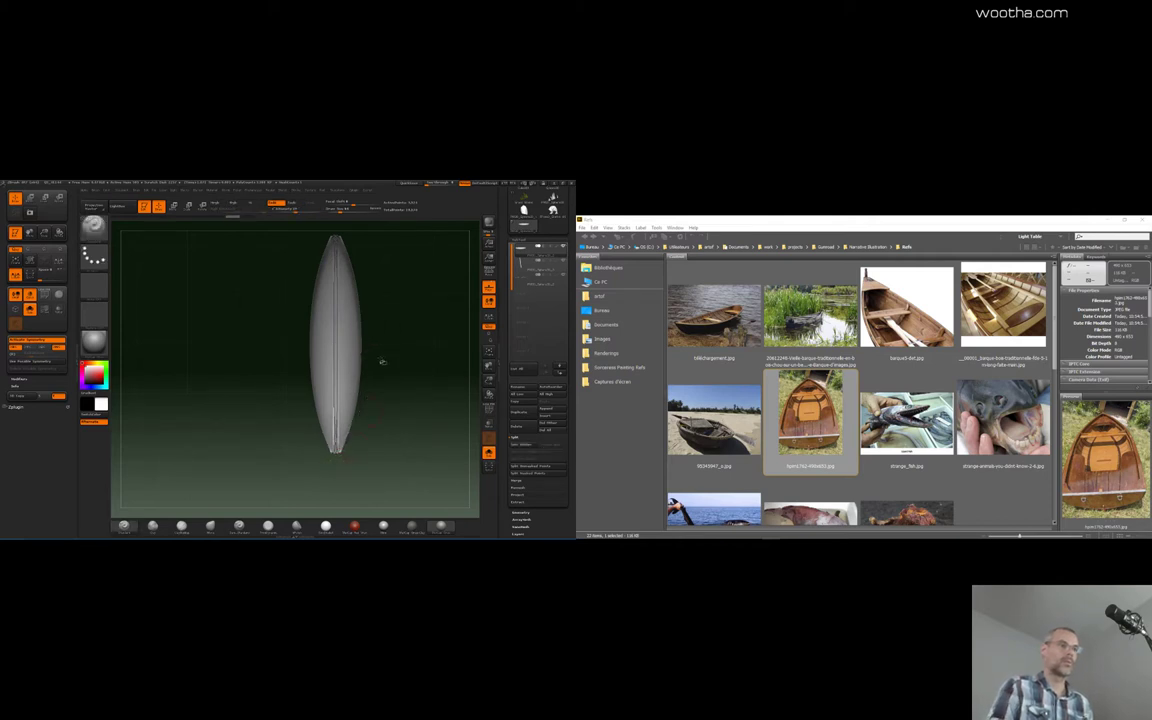
{"action": "left_click_drag", "start_coordinate": [376, 330], "coordinate": [378, 315], "text": "ctrl+shift"}
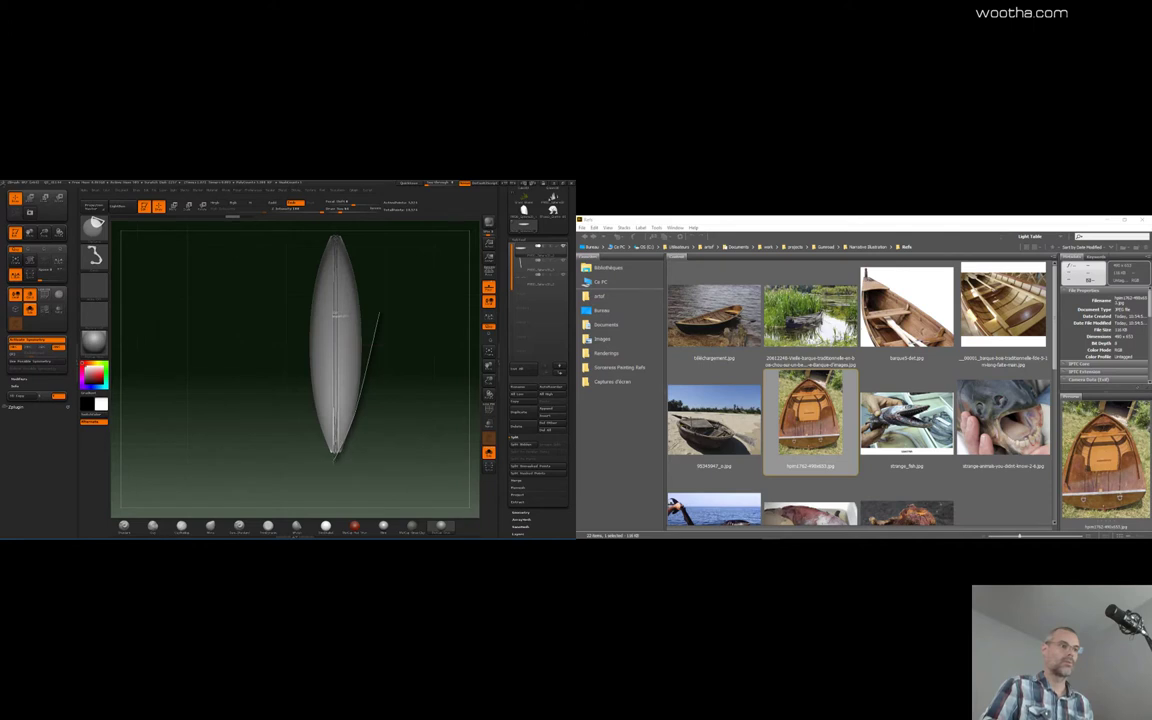
{"action": "left_click_drag", "start_coordinate": [335, 456], "coordinate": [332, 474], "text": "ctrl+shift"}
Trim the hull's opposite end straight across to form a flat stern
{"action": "left_click_drag", "start_coordinate": [382, 347], "coordinate": [351, 408], "text": "alt"}
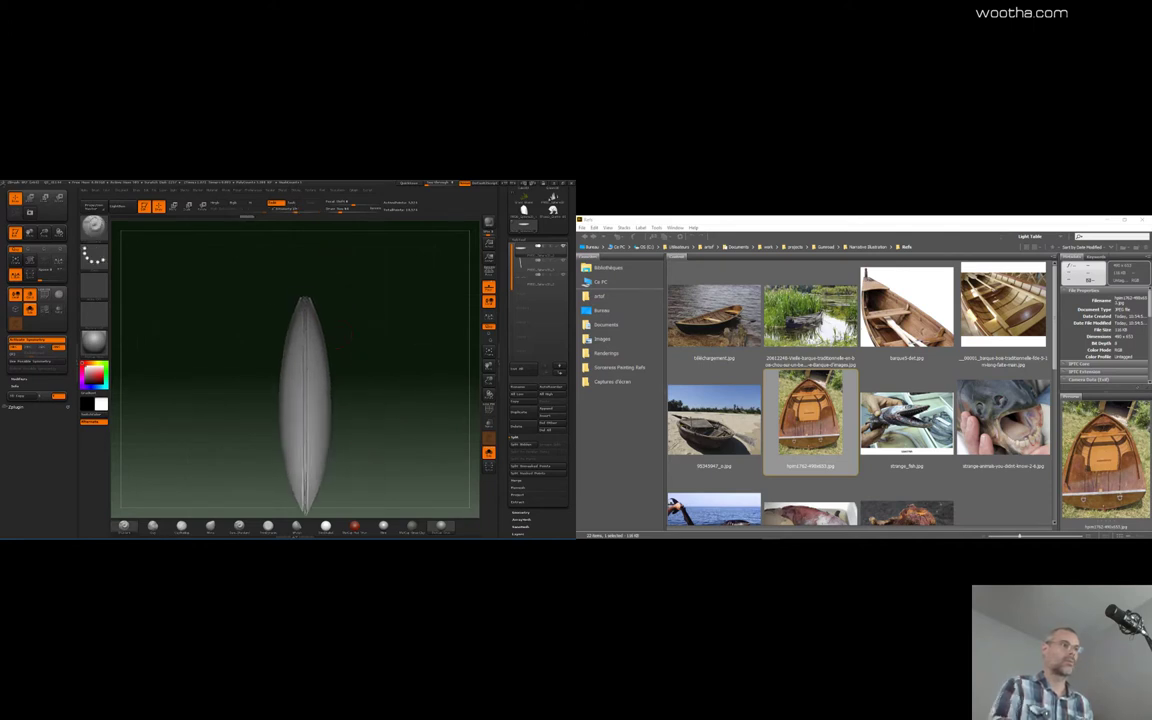
{"action": "left_click_drag", "start_coordinate": [243, 309], "coordinate": [384, 306], "text": "ctrl+shift"}
{"action": "mouse_move", "coordinate": [404, 401]}
{"action": "left_mouse_down"}
{"action": "mouse_move", "coordinate": [390, 412]}
{"action": "mouse_move", "coordinate": [404, 395]}
{"action": "left_mouse_up"}
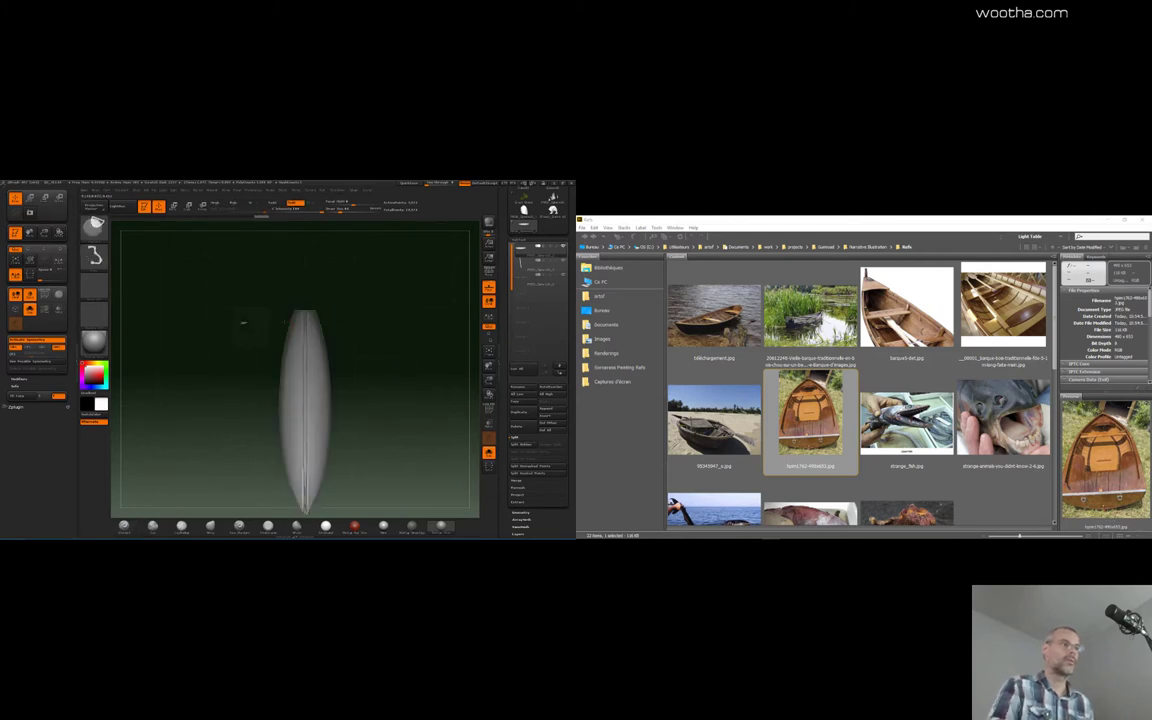
{"action": "left_click_drag", "start_coordinate": [412, 324], "coordinate": [410, 320], "text": "ctrl+shift"}
Show the other boat parts again, select the rim and cut its stern end straight across
{"action": "left_click_drag", "start_coordinate": [418, 415], "coordinate": [392, 350]}
{"action": "left_click_drag", "start_coordinate": [383, 411], "coordinate": [383, 343]}
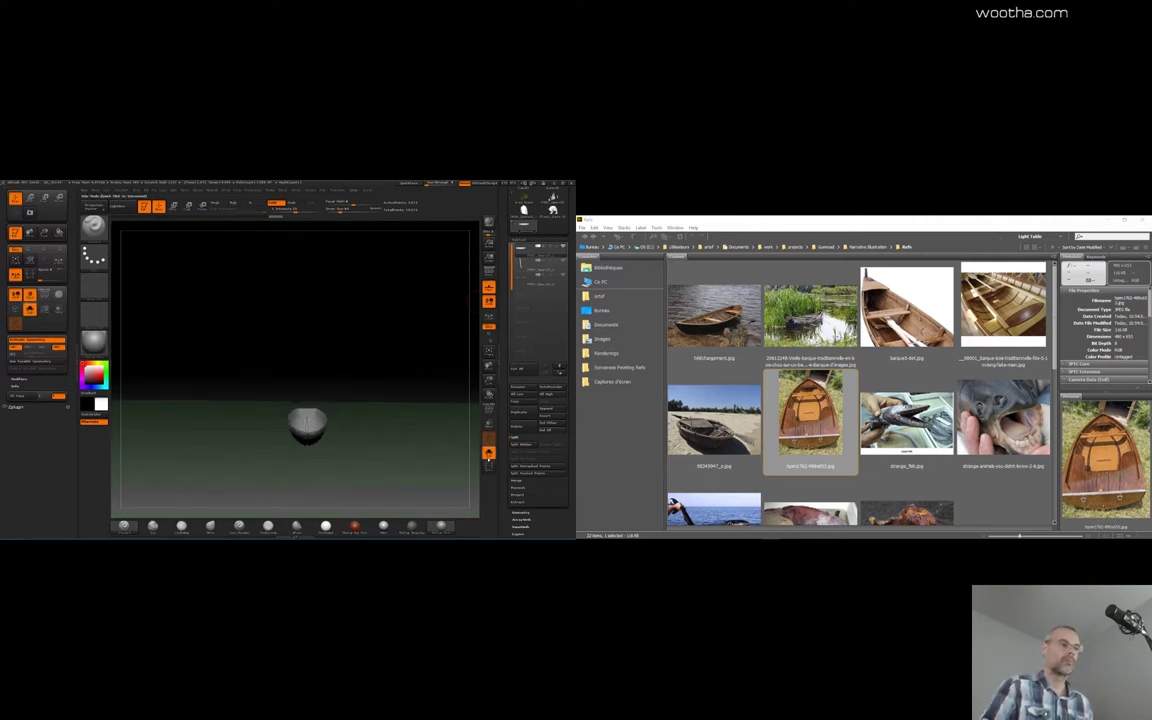
{"action": "left_click_drag", "start_coordinate": [417, 381], "coordinate": [386, 401]}
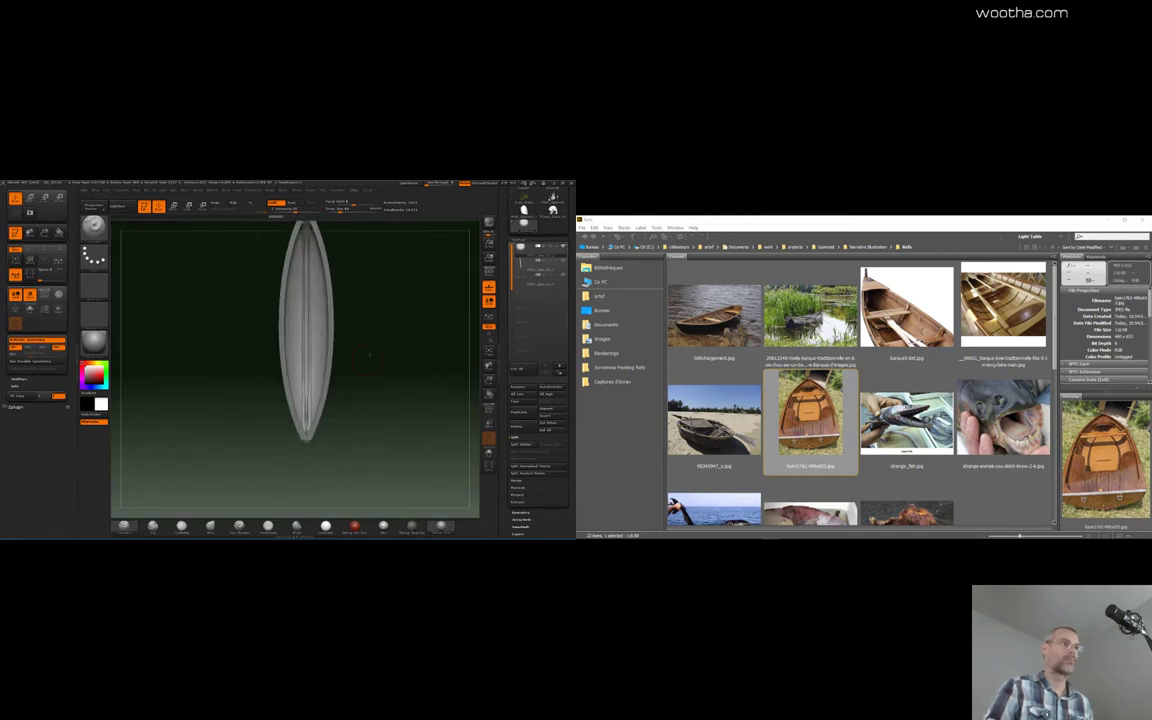
{"action": "left_click_drag", "start_coordinate": [340, 353], "coordinate": [341, 408], "text": "alt"}
{"action": "left_click", "coordinate": [334, 407], "text": "alt"}
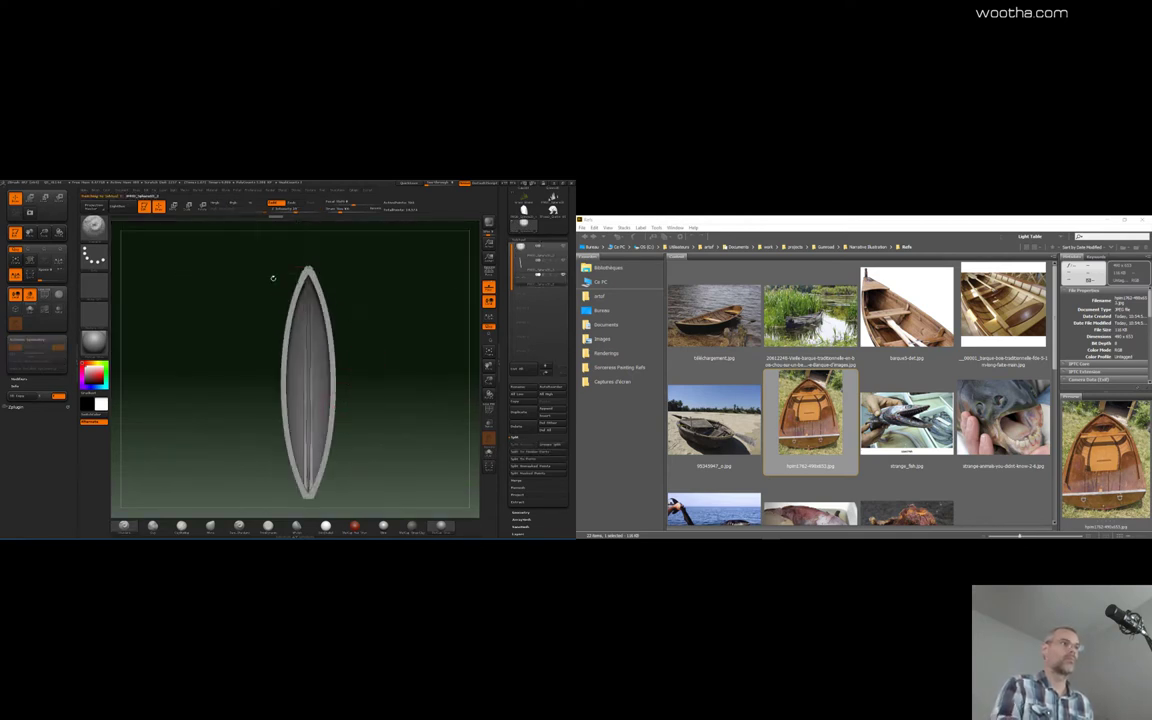
{"action": "left_click_drag", "start_coordinate": [245, 286], "coordinate": [412, 286], "text": "ctrl+shift"}
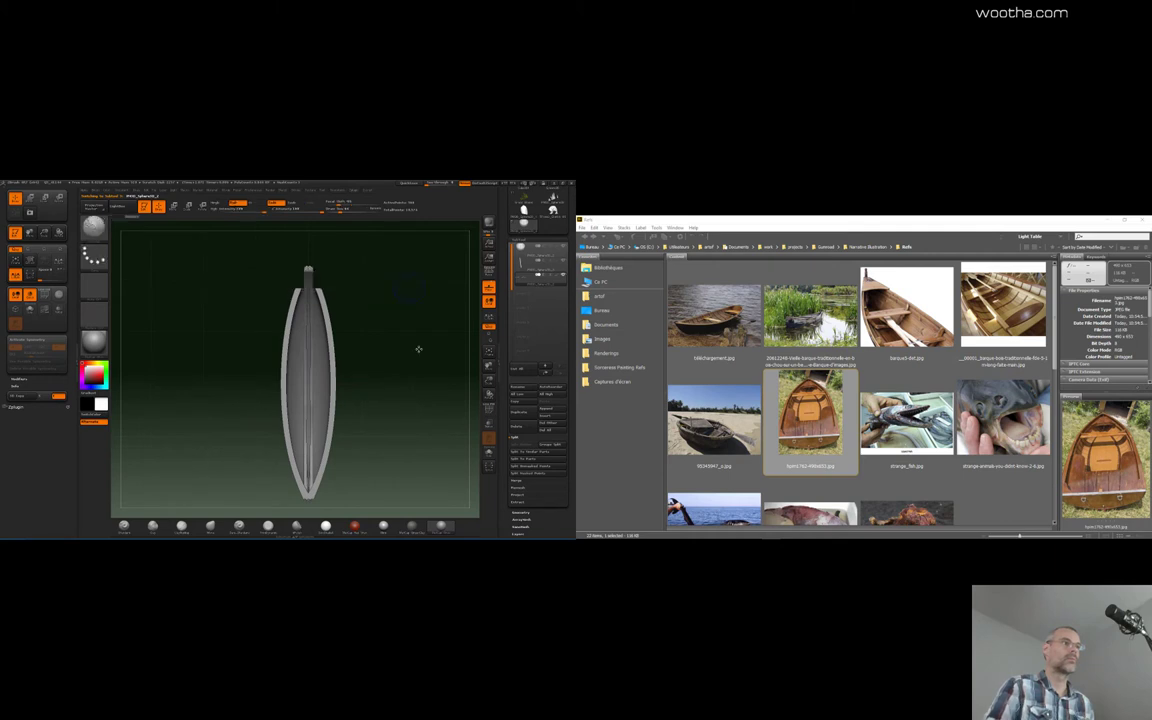
Select the keel strip and cut off the piece projecting beyond the stern
{"action": "mouse_move", "coordinate": [419, 349]}
{"action": "left_mouse_down"}
{"action": "mouse_move", "coordinate": [450, 375]}
{"action": "mouse_move", "coordinate": [410, 420]}
{"action": "mouse_move", "coordinate": [405, 391]}
{"action": "mouse_move", "coordinate": [399, 401]}
{"action": "left_mouse_up"}
{"action": "left_click_drag", "start_coordinate": [374, 323], "coordinate": [388, 421]}
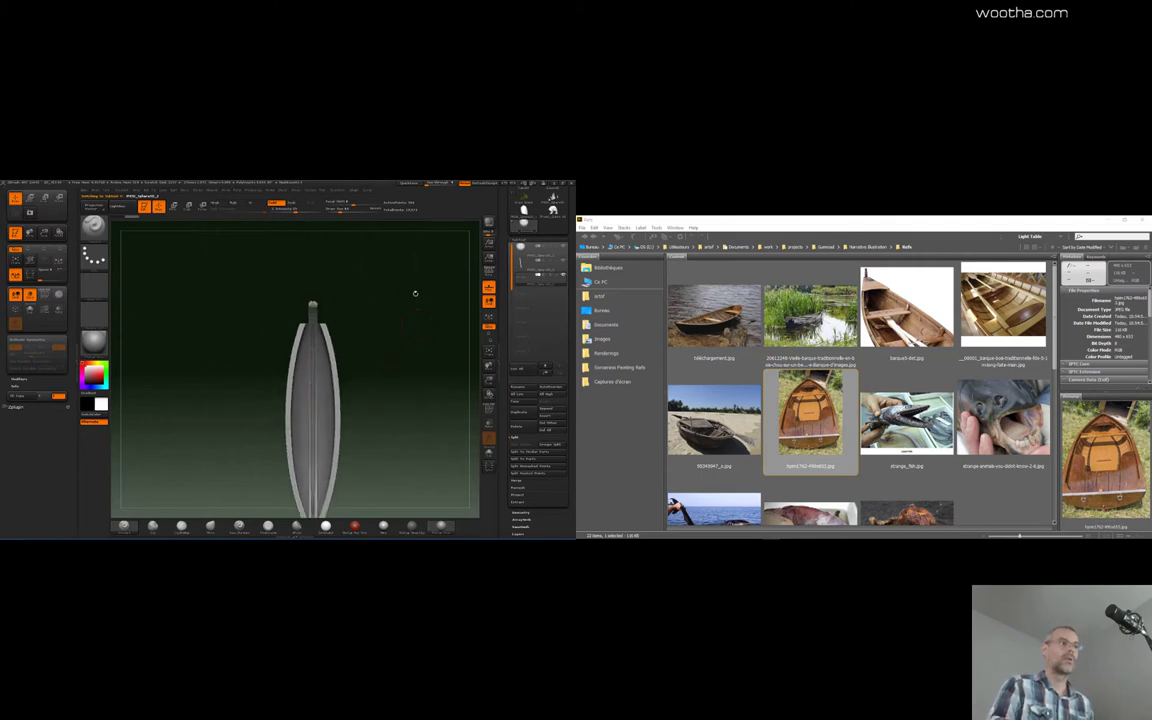
{"action": "left_click", "coordinate": [313, 316], "text": "alt"}
{"action": "mouse_move", "coordinate": [399, 324]}
{"action": "left_mouse_down", "text": "ctrl+shift"}
{"action": "mouse_move", "coordinate": [256, 324]}
{"action": "mouse_move", "coordinate": [329, 252]}
{"action": "mouse_move", "coordinate": [252, 322]}
{"action": "left_mouse_up", "text": "ctrl+shift"}
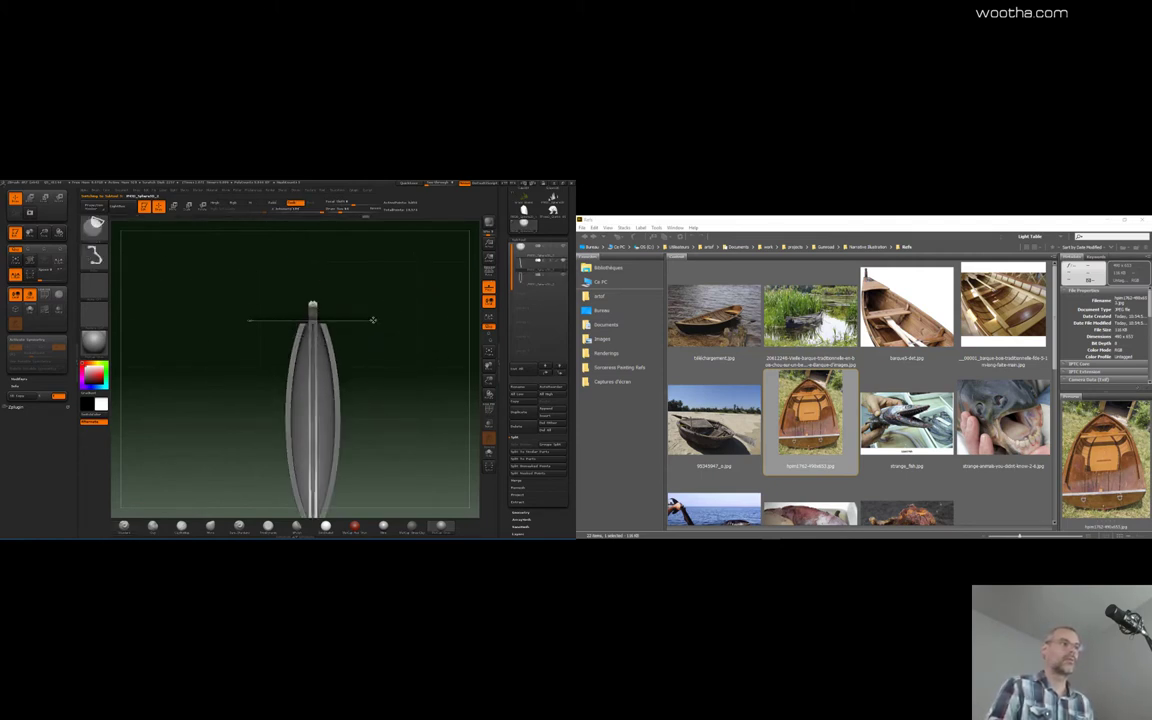
{"action": "left_click_drag", "start_coordinate": [377, 323], "coordinate": [377, 323], "text": "ctrl+shift"}
Repeat the straight cut at the stern to bring the keel strip's end flush with the hull
{"action": "mouse_move", "coordinate": [432, 392]}
{"action": "left_mouse_down"}
{"action": "mouse_move", "coordinate": [388, 398]}
{"action": "mouse_move", "coordinate": [446, 397]}
{"action": "mouse_move", "coordinate": [419, 396]}
{"action": "left_mouse_up"}
{"action": "key", "text": "ctrl+shift"}
{"action": "left_click_drag", "start_coordinate": [253, 320], "coordinate": [416, 323], "text": "ctrl+shift"}
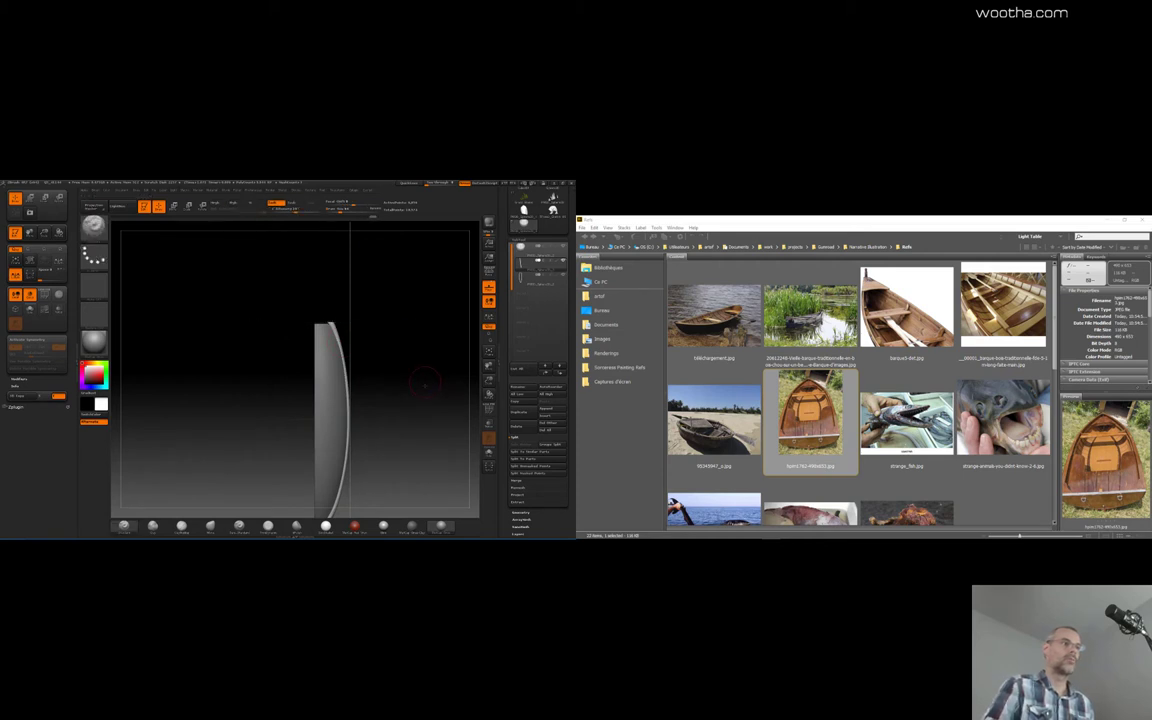
{"action": "left_click_drag", "start_coordinate": [428, 372], "coordinate": [367, 383]}
{"action": "left_click_drag", "start_coordinate": [259, 329], "coordinate": [418, 323], "text": "ctrl+shift"}
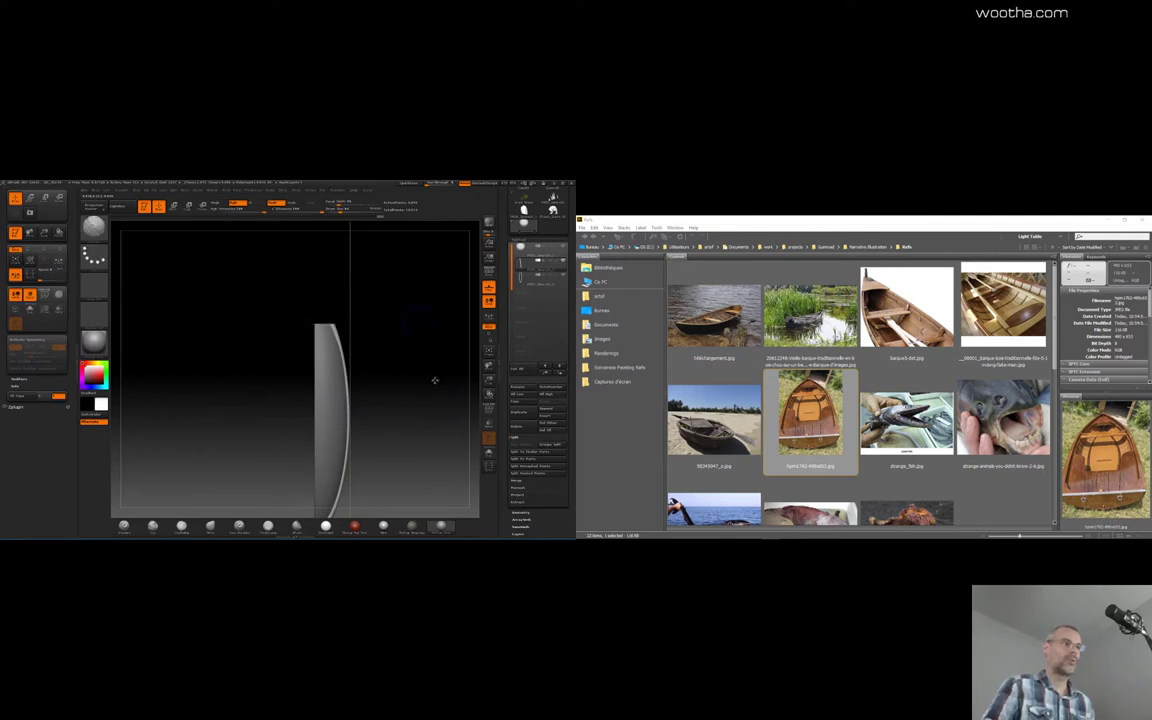
{"action": "left_click_drag", "start_coordinate": [435, 380], "coordinate": [395, 394]}
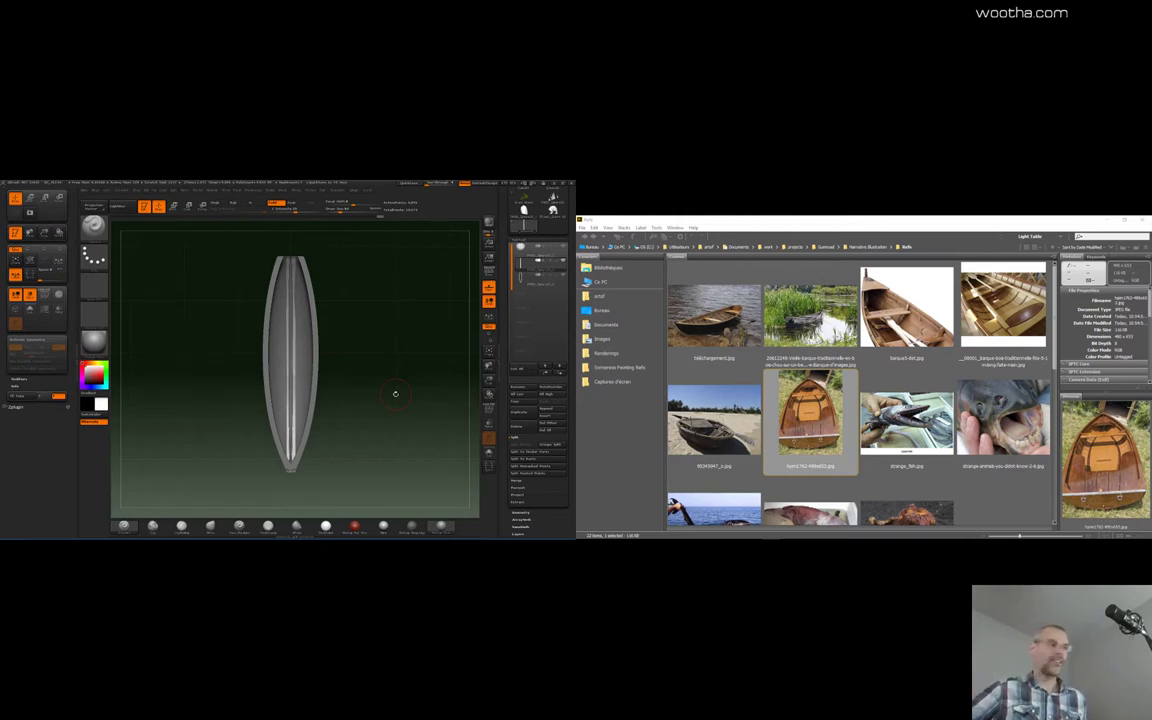
{"action": "mouse_move", "coordinate": [398, 354]}
{"action": "left_mouse_down"}
{"action": "mouse_move", "coordinate": [391, 319]}
{"action": "mouse_move", "coordinate": [391, 378]}
{"action": "mouse_move", "coordinate": [398, 335]}
{"action": "mouse_move", "coordinate": [381, 337]}
{"action": "mouse_move", "coordinate": [410, 341]}
{"action": "mouse_move", "coordinate": [367, 319]}
{"action": "mouse_move", "coordinate": [360, 362]}
{"action": "mouse_move", "coordinate": [406, 429]}
{"action": "mouse_move", "coordinate": [395, 430]}
{"action": "mouse_move", "coordinate": [419, 424]}
{"action": "mouse_move", "coordinate": [381, 430]}
{"action": "mouse_move", "coordinate": [410, 340]}
{"action": "mouse_move", "coordinate": [393, 455]}
{"action": "mouse_move", "coordinate": [436, 402]}
{"action": "left_mouse_up"}
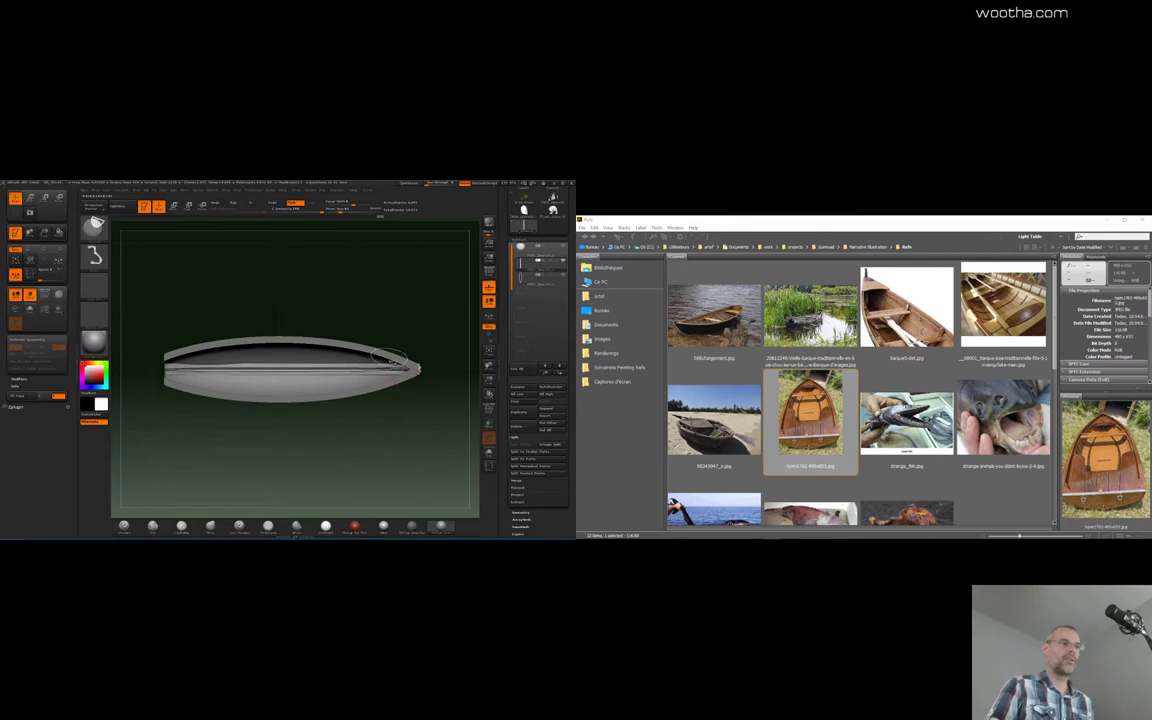
Select the rim subtool, check its shape in isolation and show the whole boat again
{"action": "left_click", "coordinate": [392, 366], "text": "ctrl+shift"}
{"action": "left_click", "coordinate": [521, 444]}
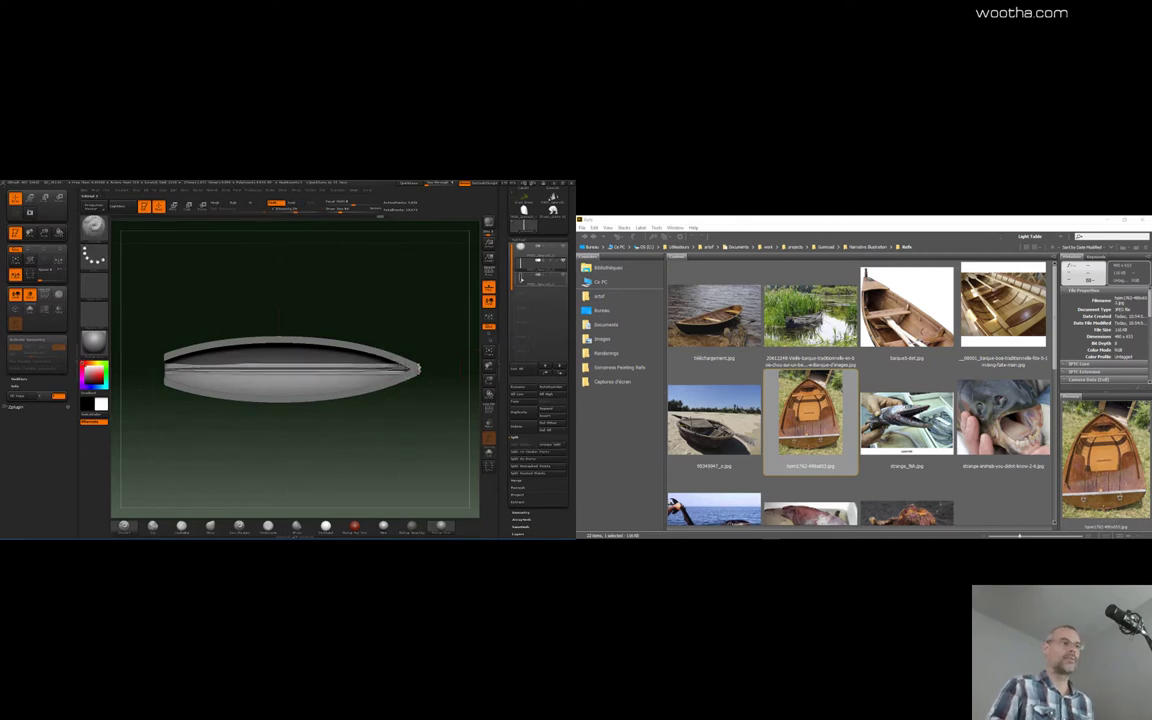
{"action": "mouse_move", "coordinate": [440, 408]}
{"action": "left_mouse_down"}
{"action": "mouse_move", "coordinate": [447, 468]}
{"action": "mouse_move", "coordinate": [411, 450]}
{"action": "mouse_move", "coordinate": [415, 394]}
{"action": "mouse_move", "coordinate": [422, 447]}
{"action": "left_mouse_up"}
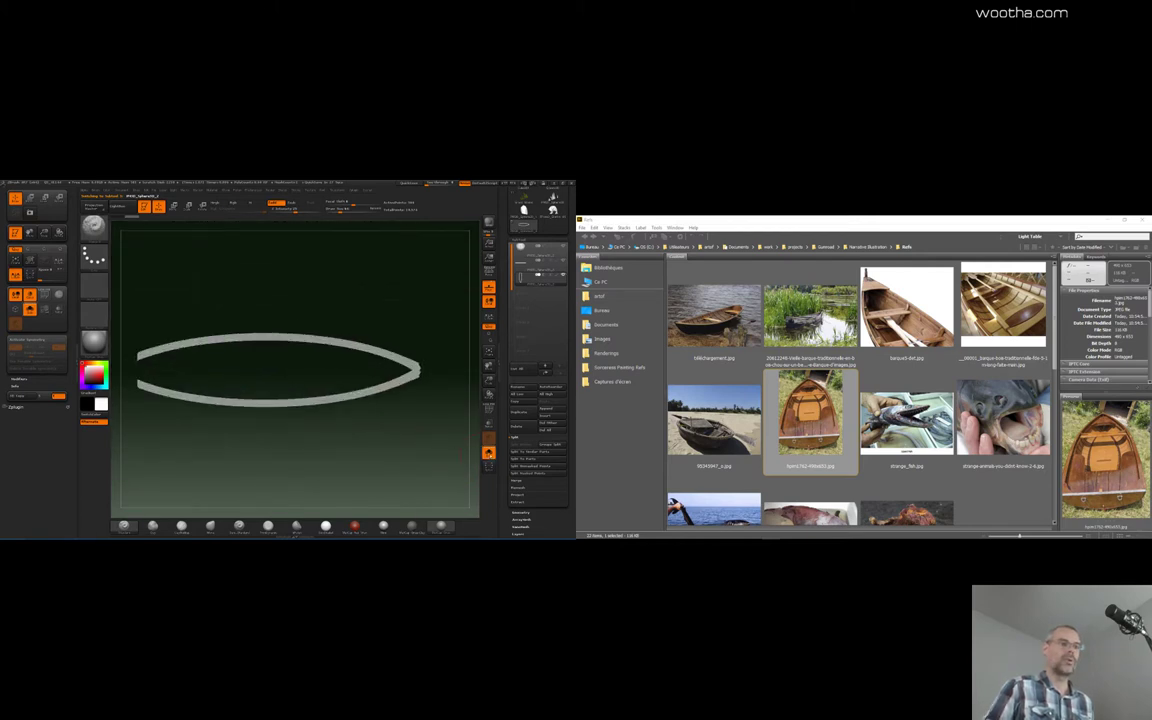
{"action": "left_click", "coordinate": [488, 454]}
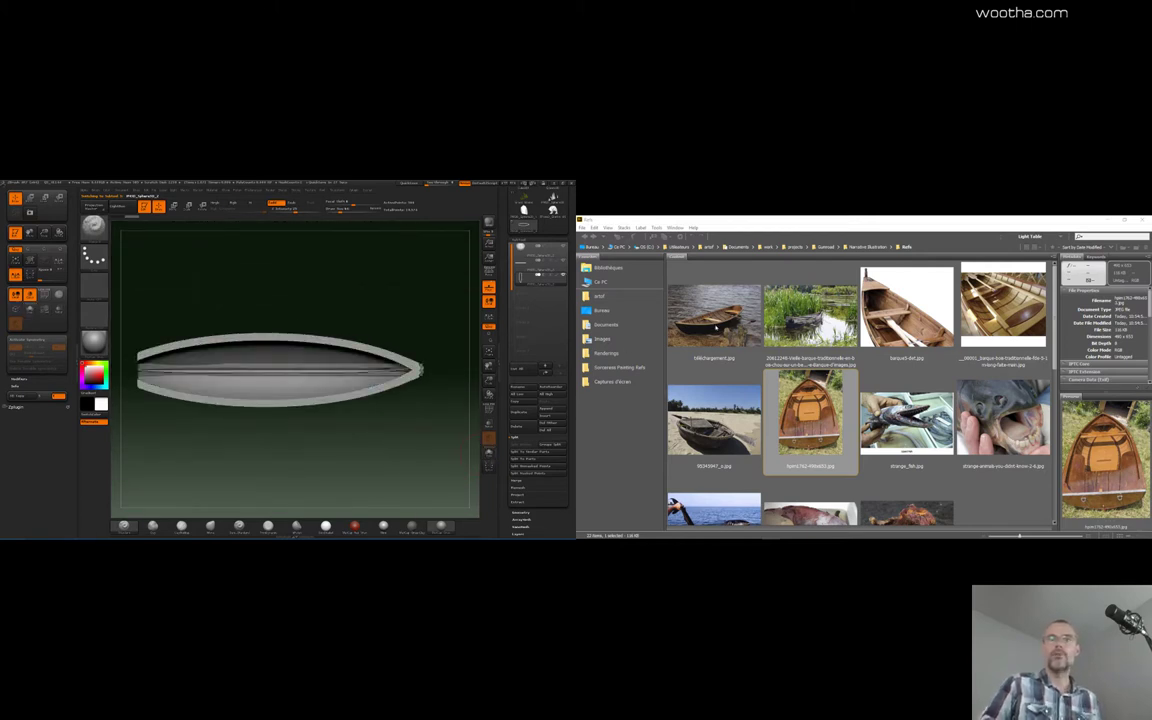
View the first reference photo of the rowing boat enlarged and compare it with the modelled rim
{"action": "left_click", "coordinate": [716, 328]}
{"action": "key", "text": "space"}
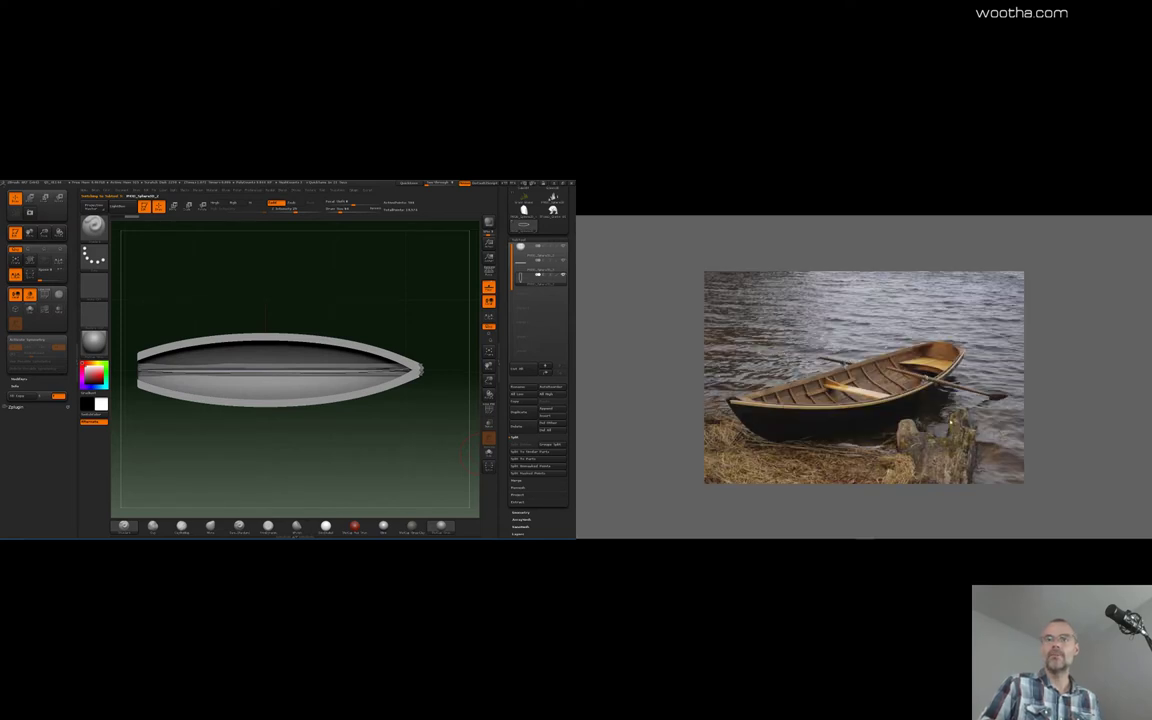
{"action": "key", "text": "space"}
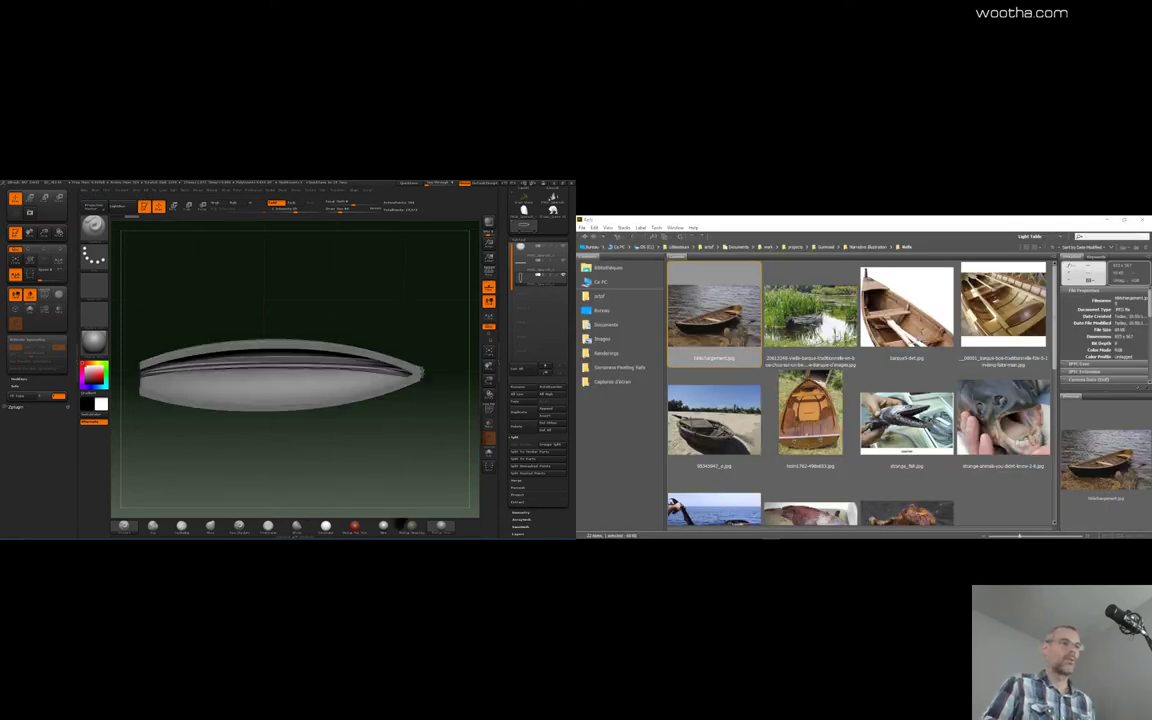
{"action": "left_click_drag", "start_coordinate": [394, 404], "coordinate": [411, 451]}
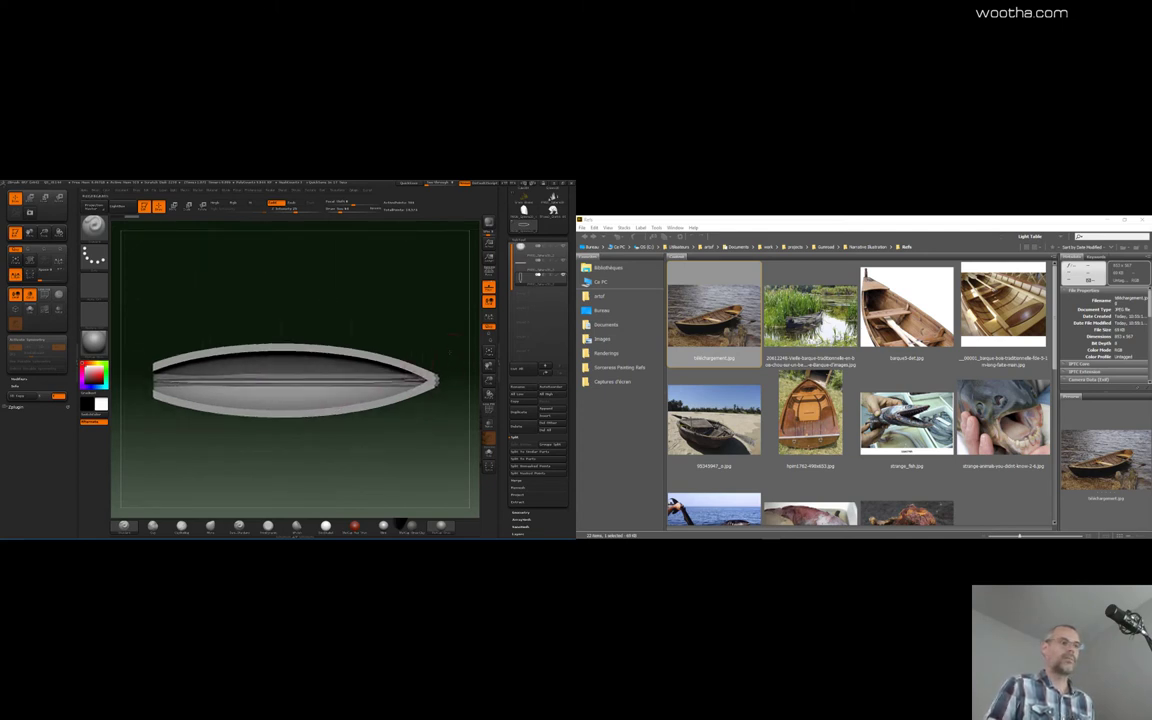
{"action": "mouse_move", "coordinate": [446, 388]}
{"action": "left_mouse_down"}
{"action": "mouse_move", "coordinate": [385, 412]}
{"action": "mouse_move", "coordinate": [434, 403]}
{"action": "mouse_move", "coordinate": [431, 433]}
{"action": "mouse_move", "coordinate": [434, 422]}
{"action": "left_mouse_up"}
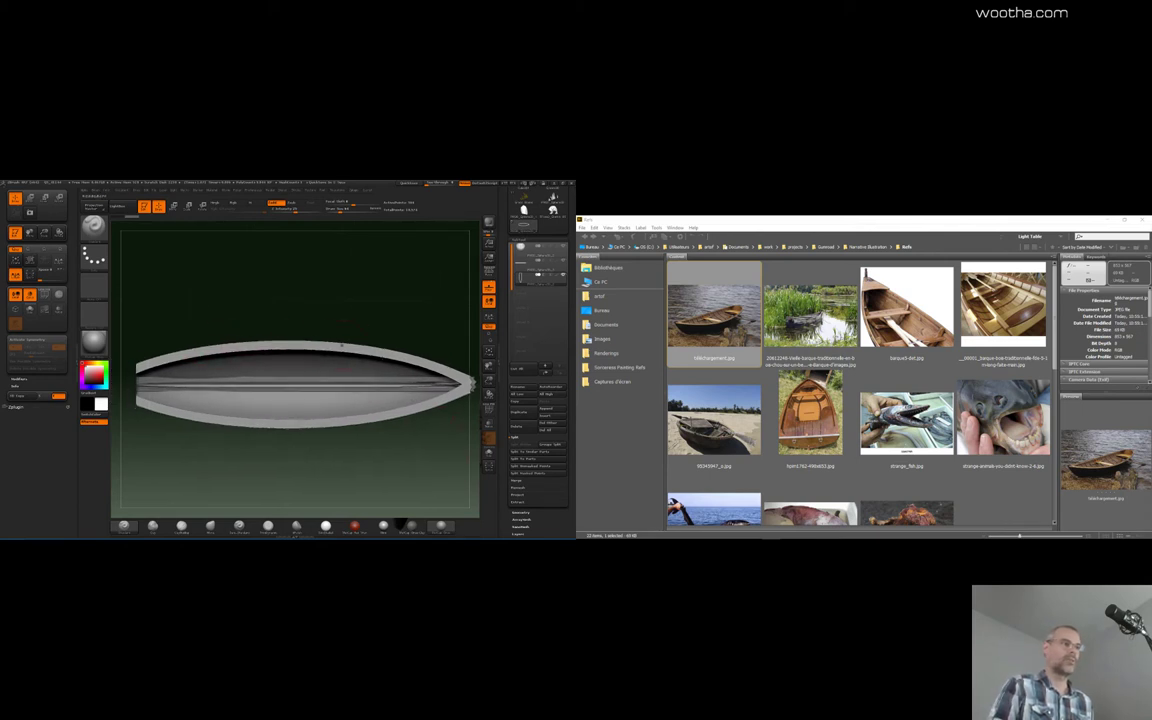
Display the rim's polygon wireframe and save the project
{"action": "key", "text": "shift+f"}
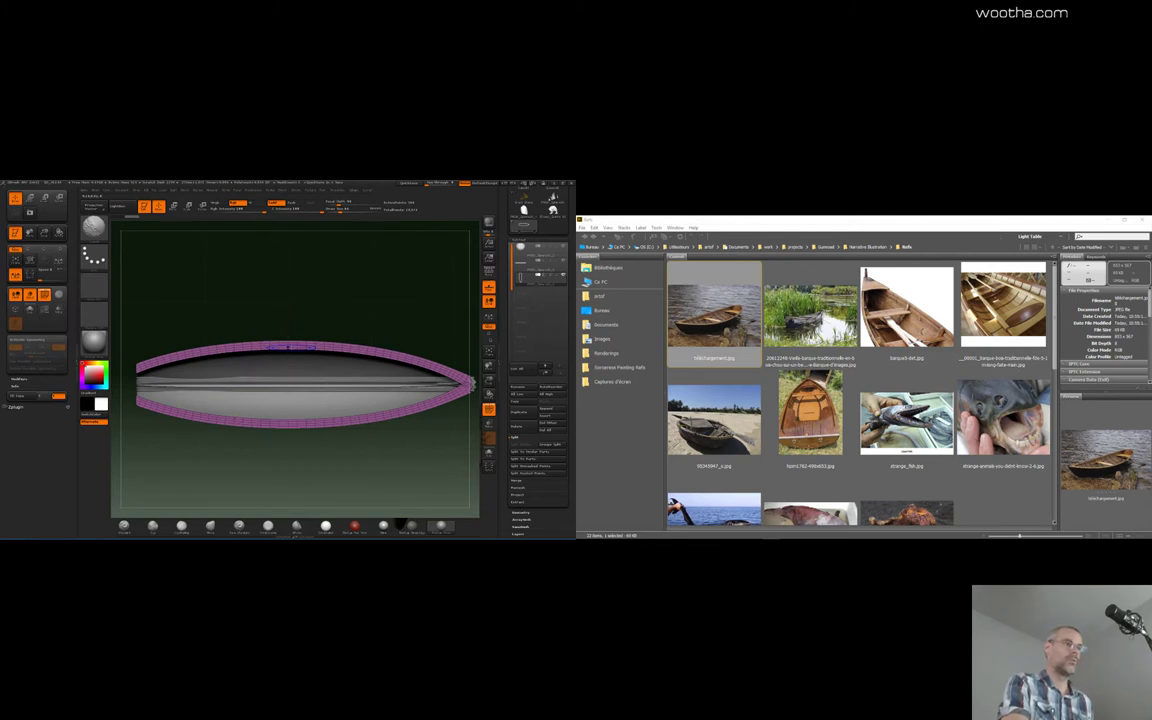
{"action": "key", "text": "ctrl+s"}
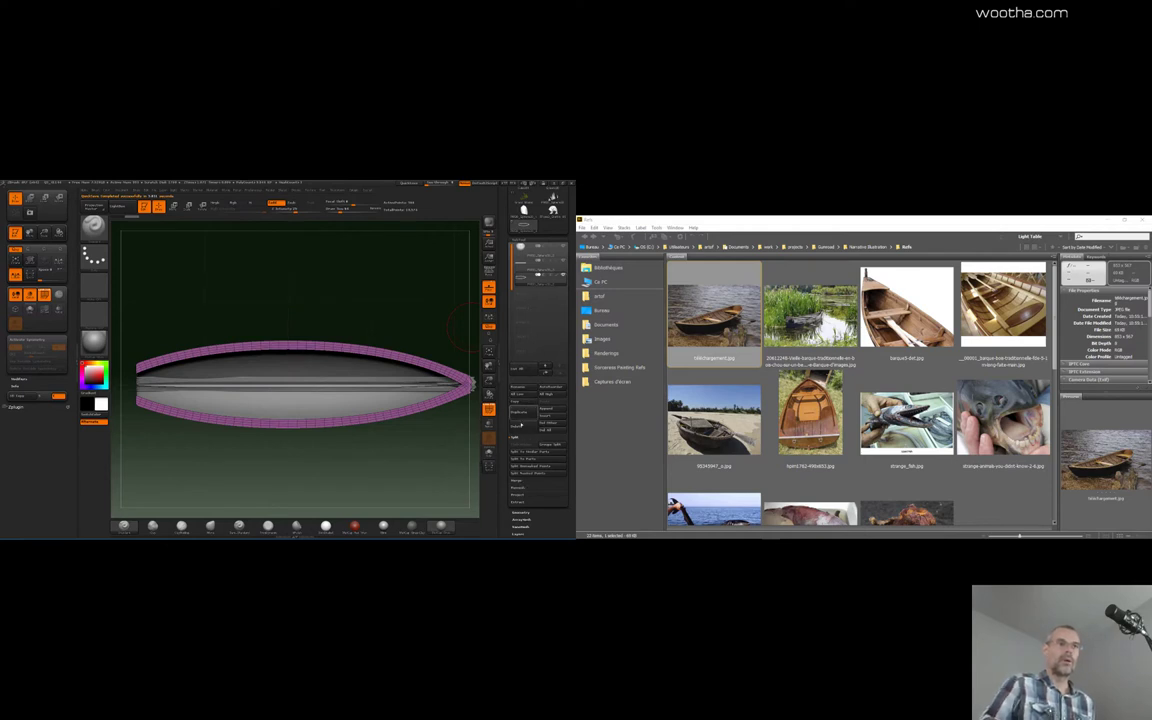
Open the EdgeLoop geometry options for the rim
{"action": "left_click", "coordinate": [519, 512]}
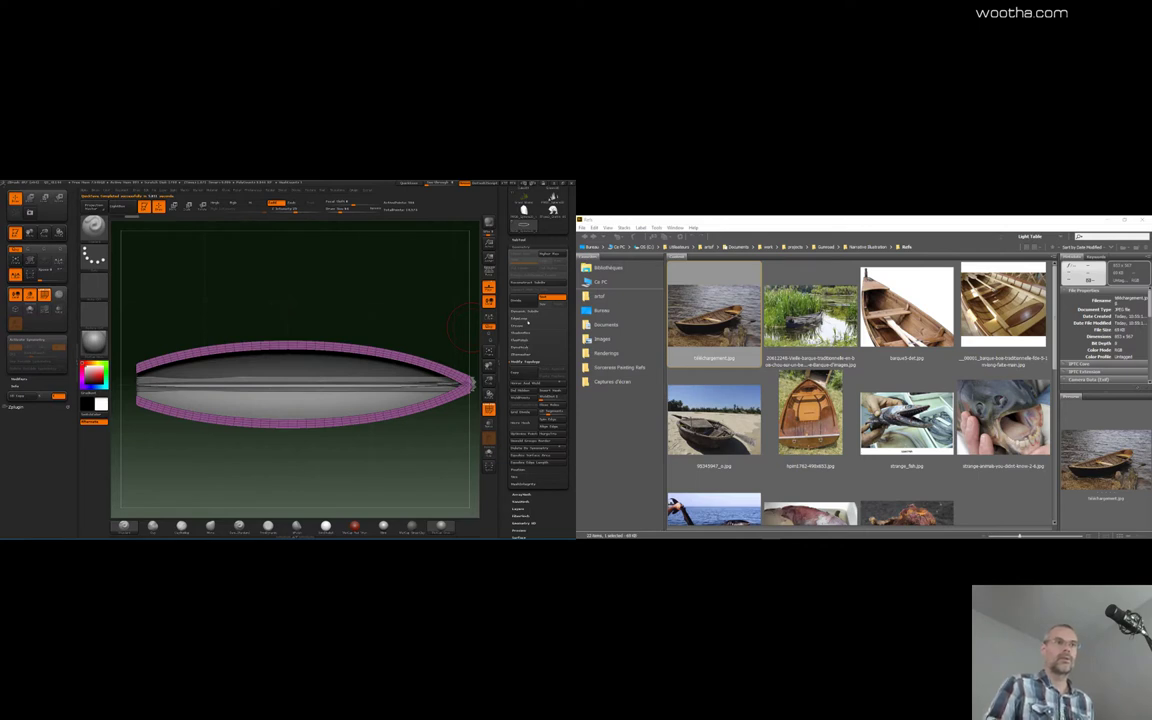
{"action": "left_click", "coordinate": [524, 318]}
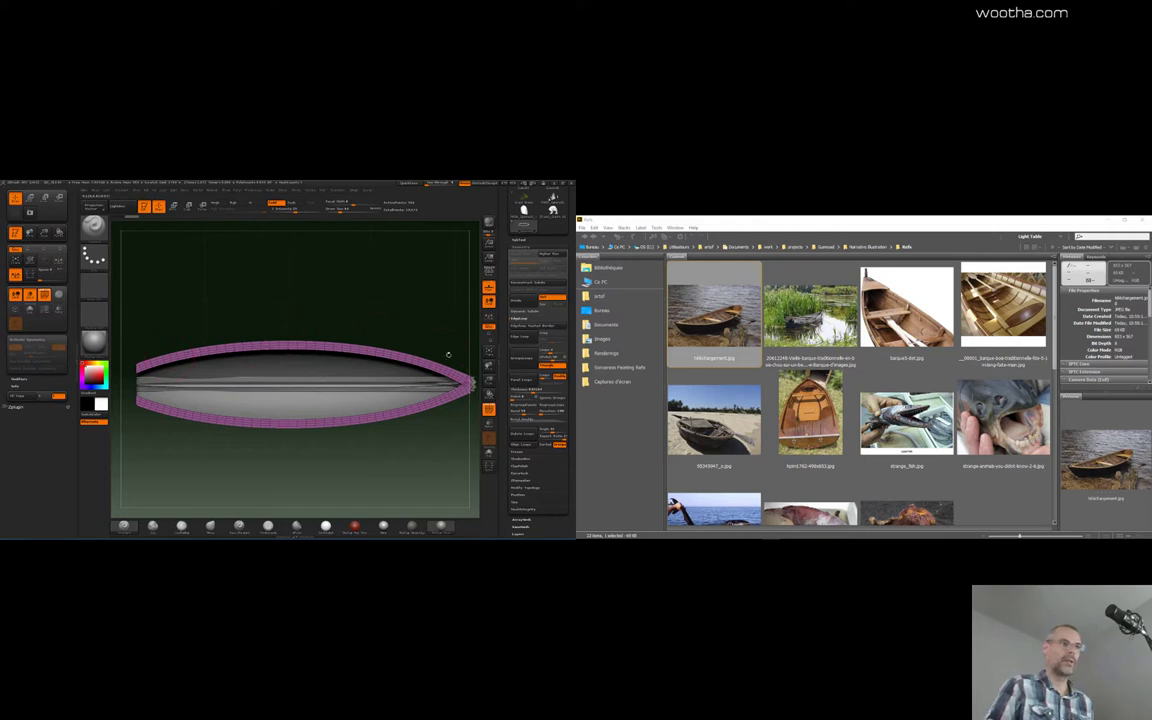
{"action": "left_click_drag", "start_coordinate": [389, 431], "coordinate": [362, 449]}
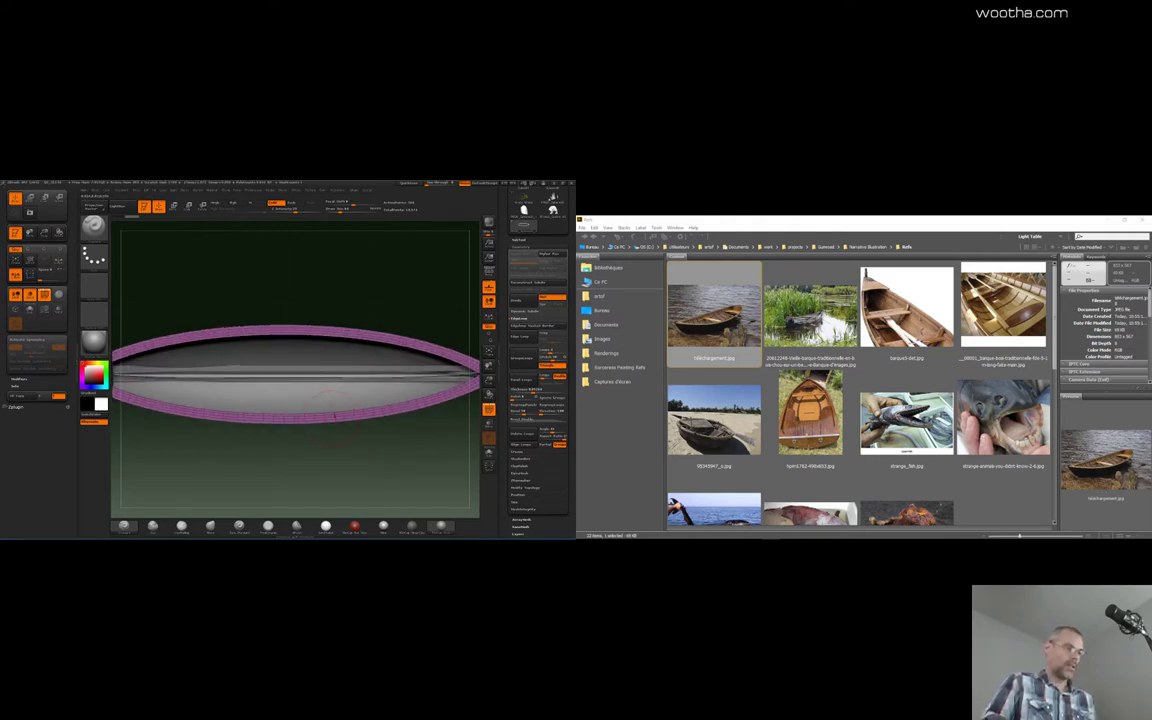
Choose the ZModeler brush and set its polygon action to Polygroup with Polyloop as the target
{"action": "key", "text": "b"}
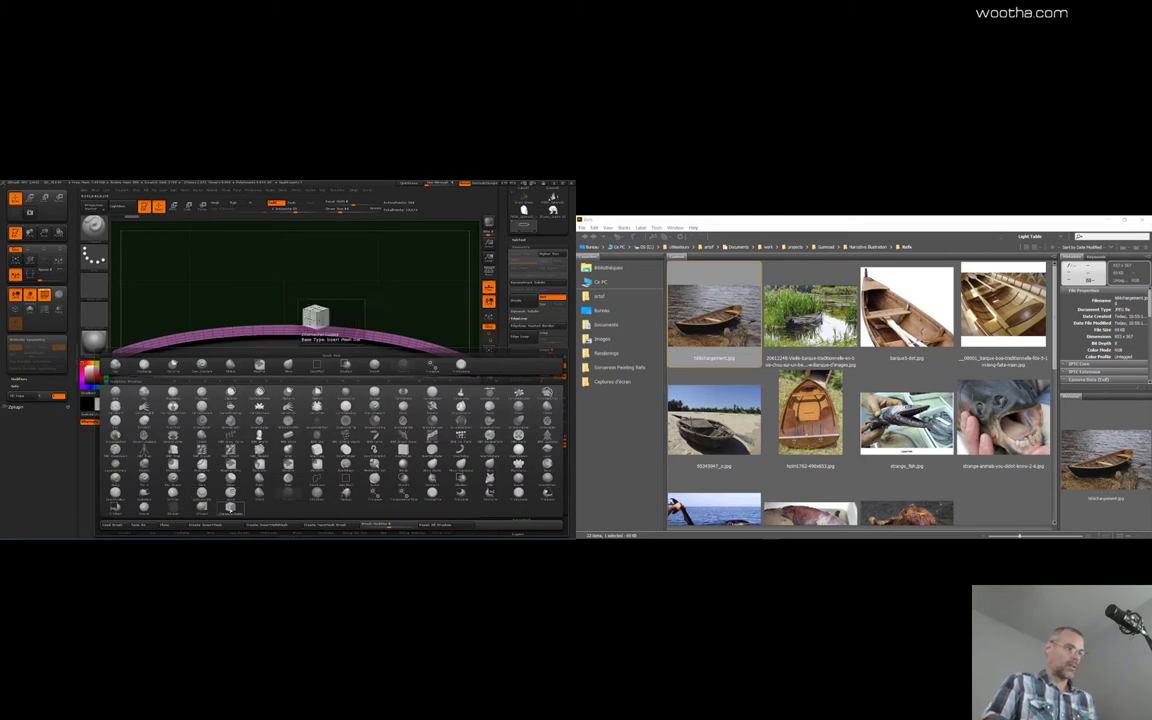
{"action": "left_click", "coordinate": [175, 511]}
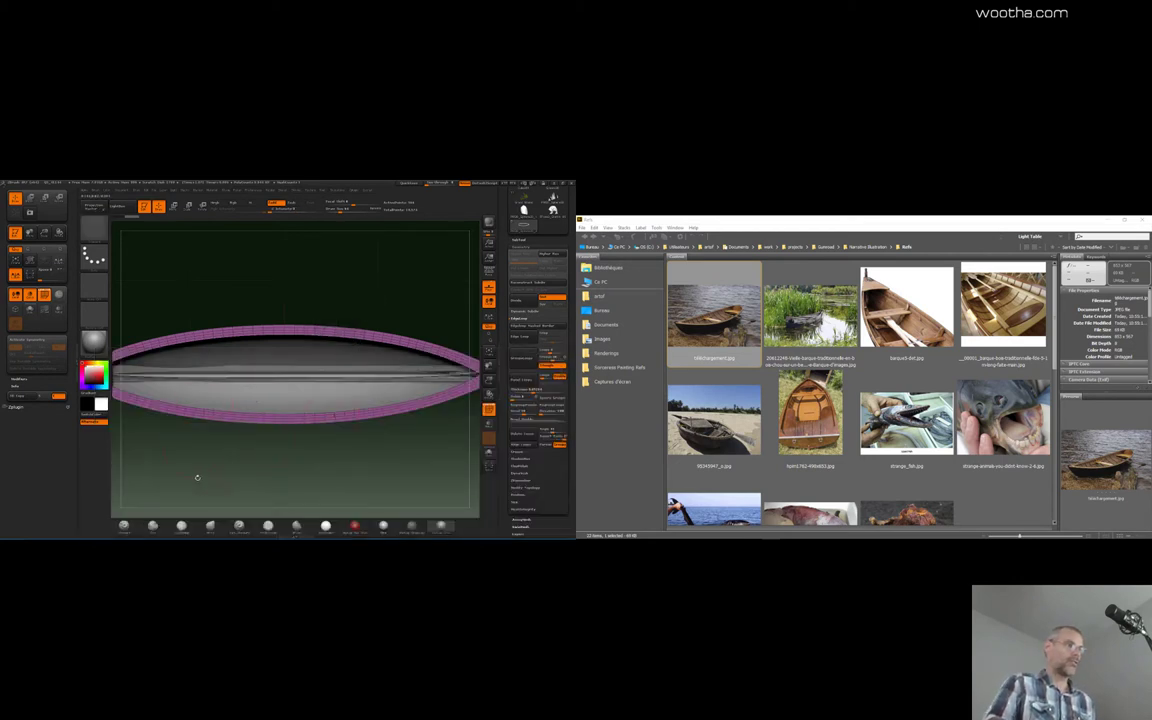
{"action": "left_click_drag", "start_coordinate": [197, 478], "coordinate": [258, 476], "text": "alt"}
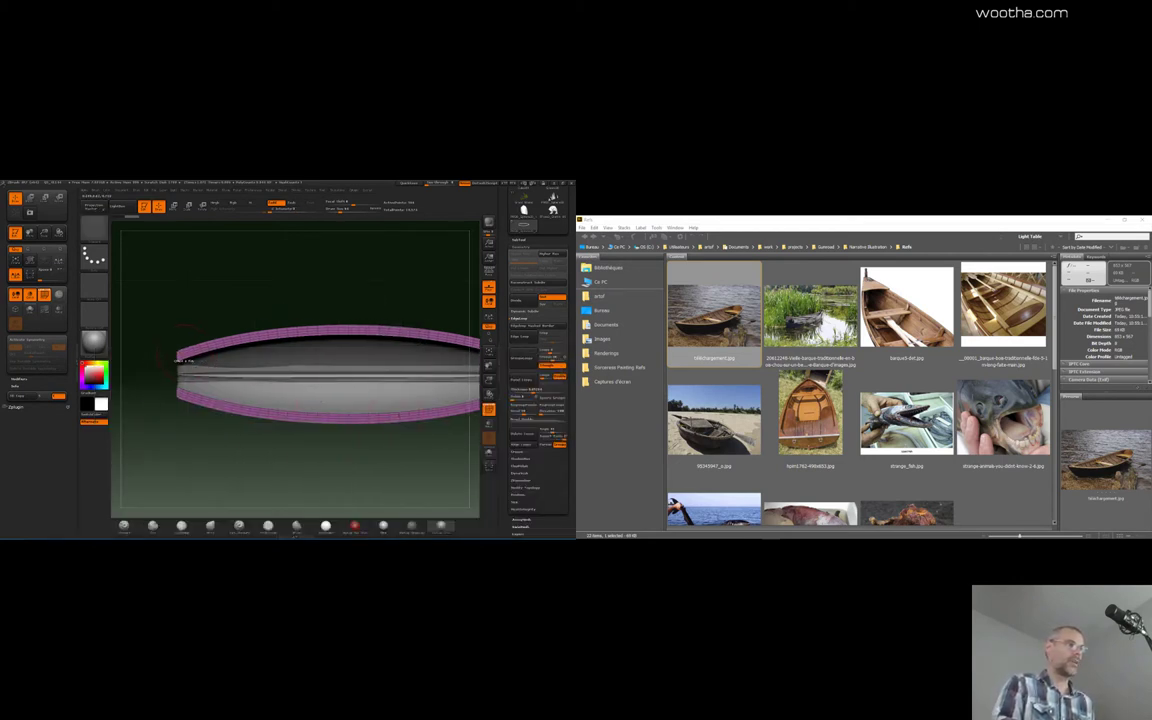
{"action": "key", "text": "b"}
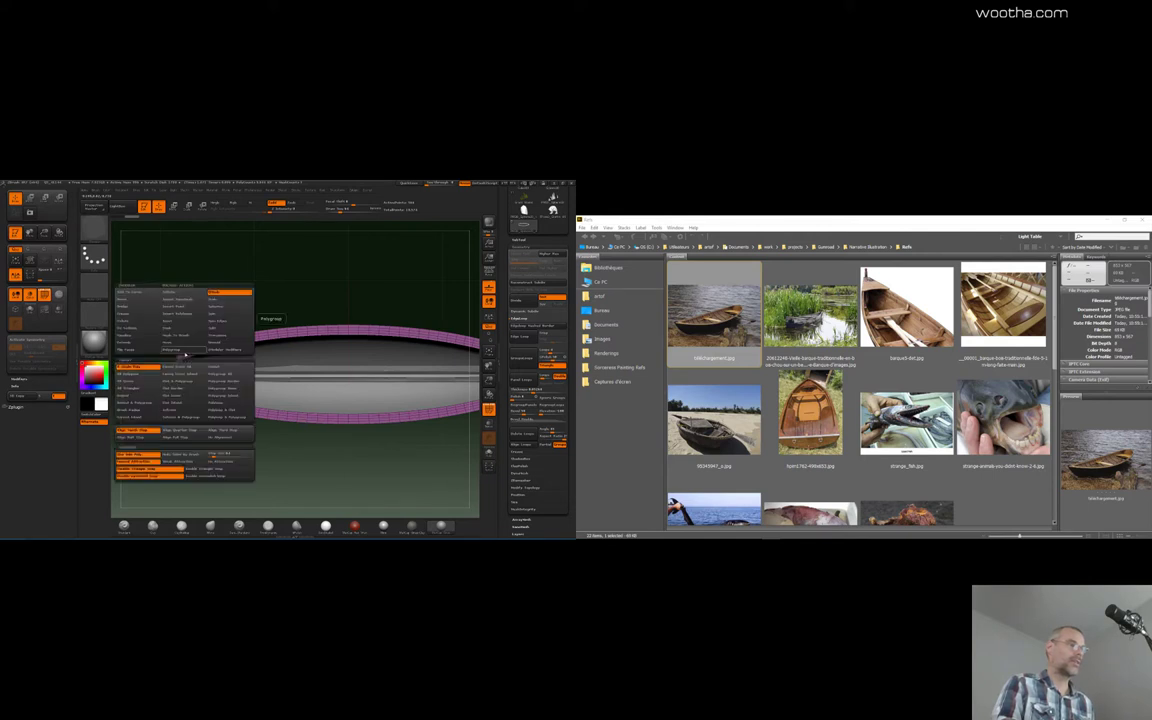
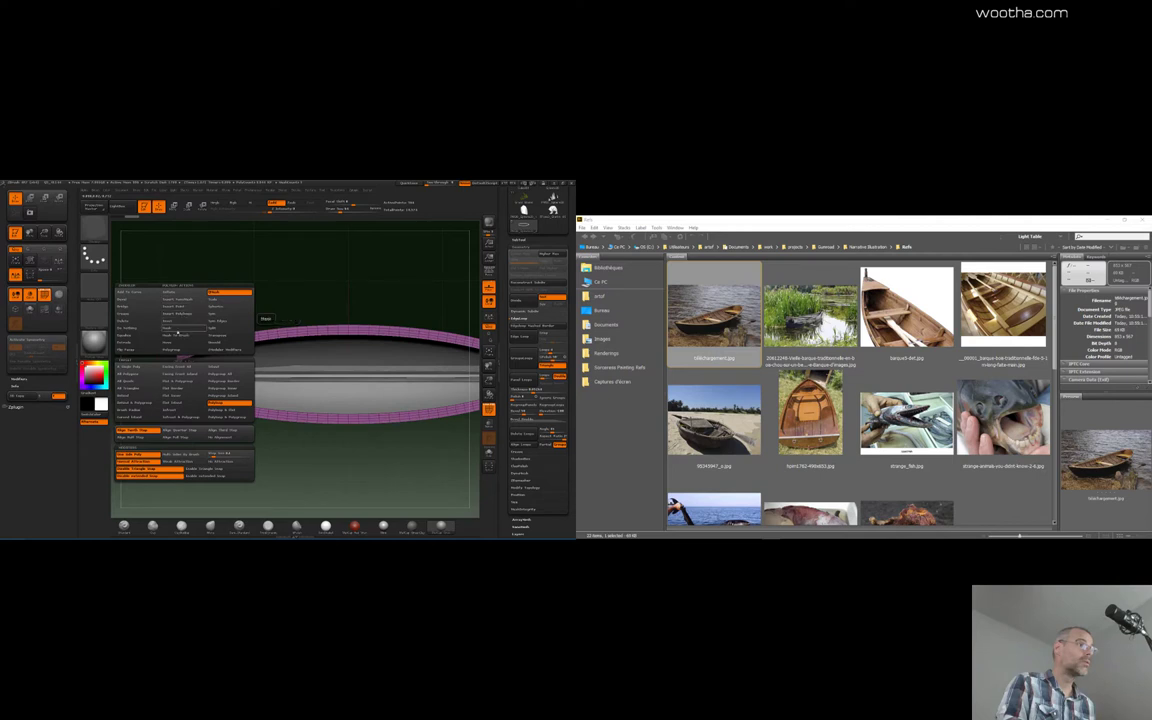
{"action": "left_click", "coordinate": [173, 351]}
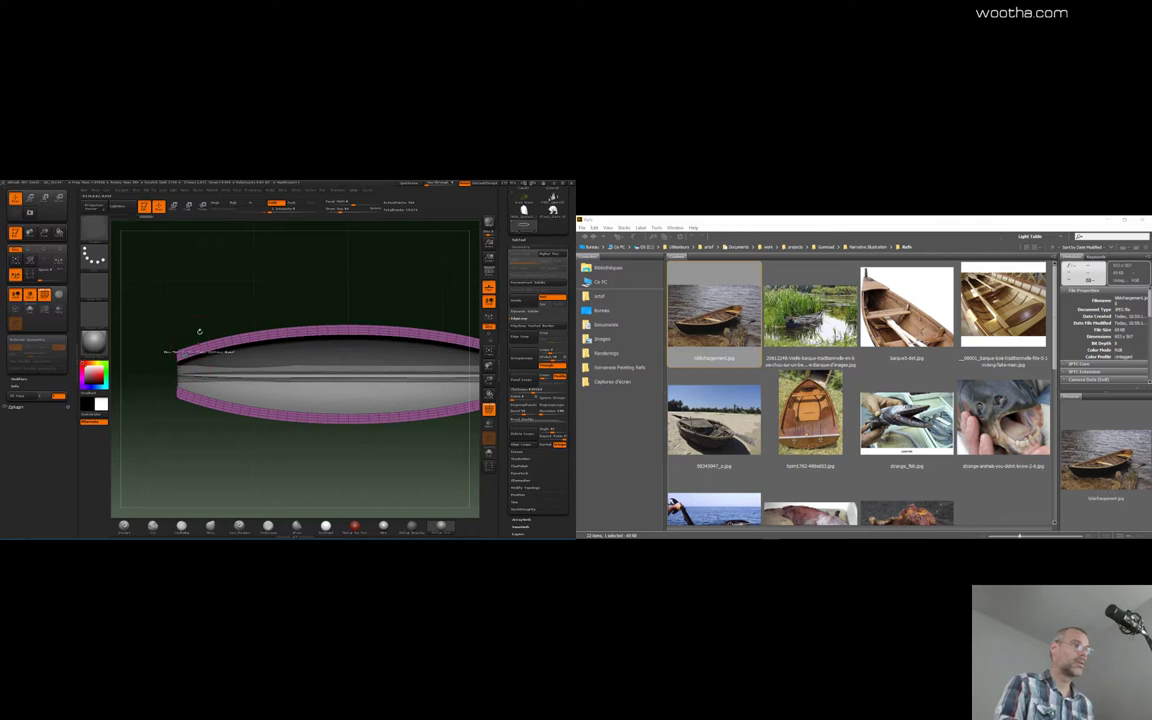
{"action": "right_click_drag", "start_coordinate": [201, 337], "coordinate": [180, 354], "text": "ctrl"}
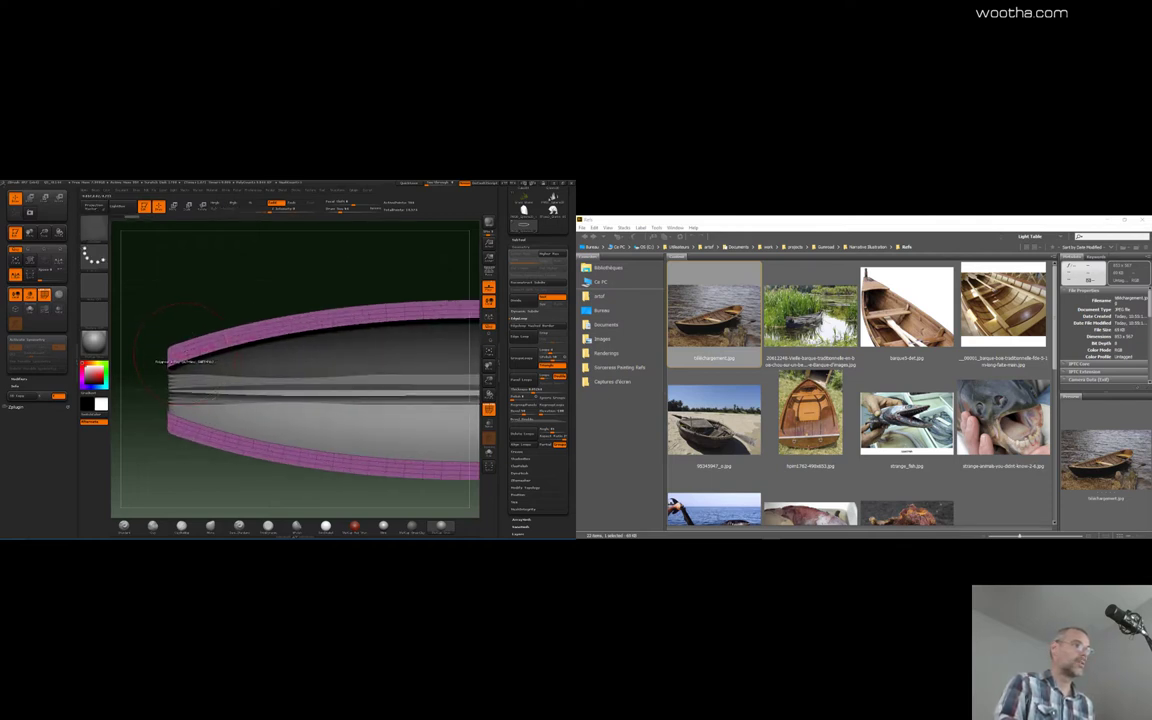
{"action": "key", "text": "space"}
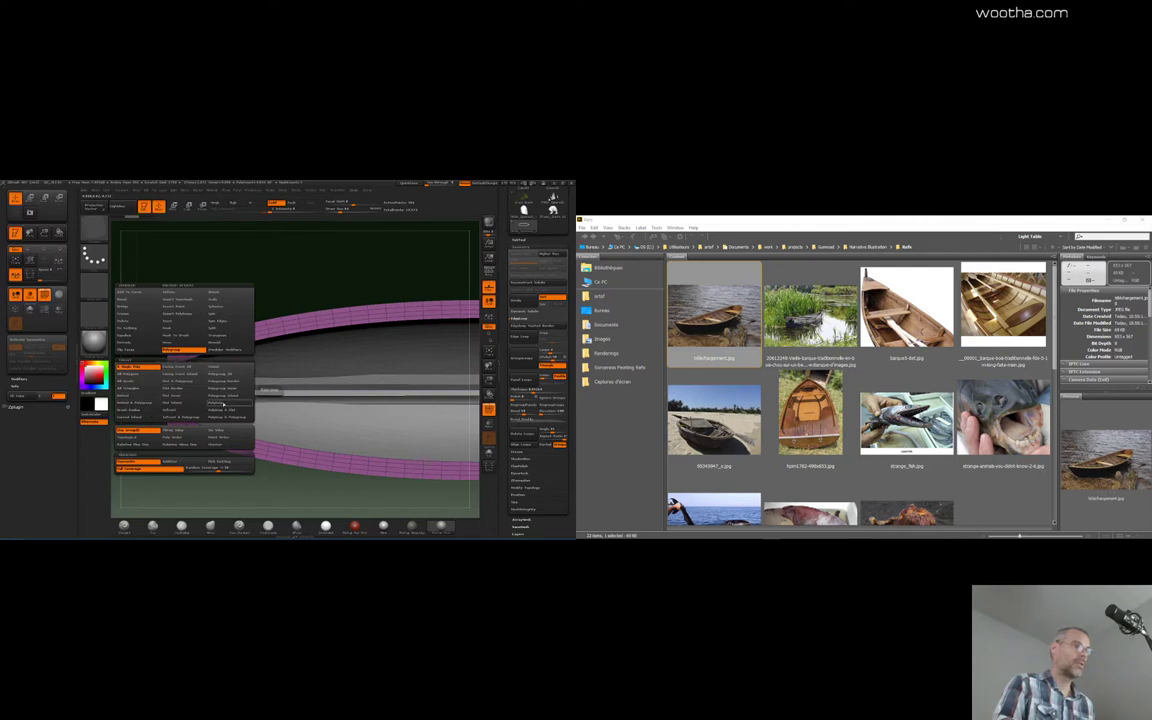
{"action": "left_click", "coordinate": [216, 403]}
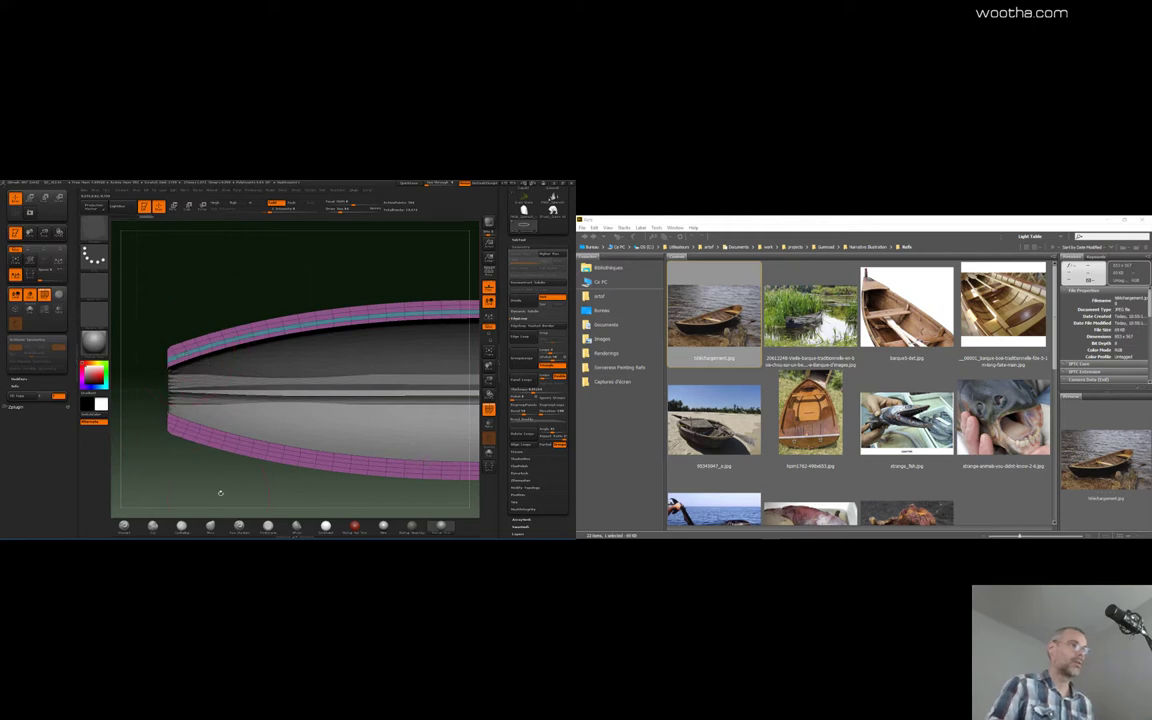
Assign a separate polygroup to the outer edge loops along both sides of the rim
{"action": "left_click_drag", "start_coordinate": [221, 494], "coordinate": [211, 458], "text": "alt"}
{"action": "left_click_drag", "start_coordinate": [137, 376], "coordinate": [143, 364]}
{"action": "mouse_move", "coordinate": [194, 334]}
{"action": "left_mouse_down"}
{"action": "mouse_move", "coordinate": [205, 308]}
{"action": "mouse_move", "coordinate": [270, 285]}
{"action": "mouse_move", "coordinate": [241, 290]}
{"action": "mouse_move", "coordinate": [268, 305]}
{"action": "mouse_move", "coordinate": [196, 335]}
{"action": "left_mouse_up"}
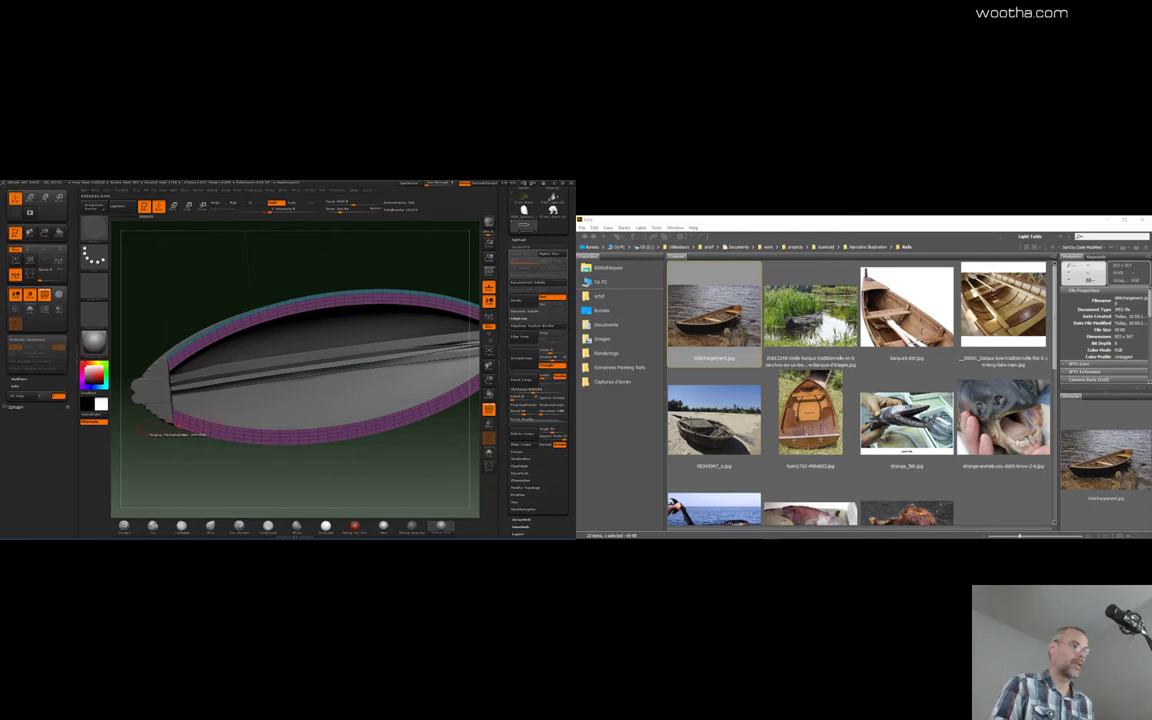
{"action": "left_click_drag", "start_coordinate": [200, 462], "coordinate": [160, 455]}
{"action": "left_click_drag", "start_coordinate": [435, 432], "coordinate": [362, 412], "text": "alt"}
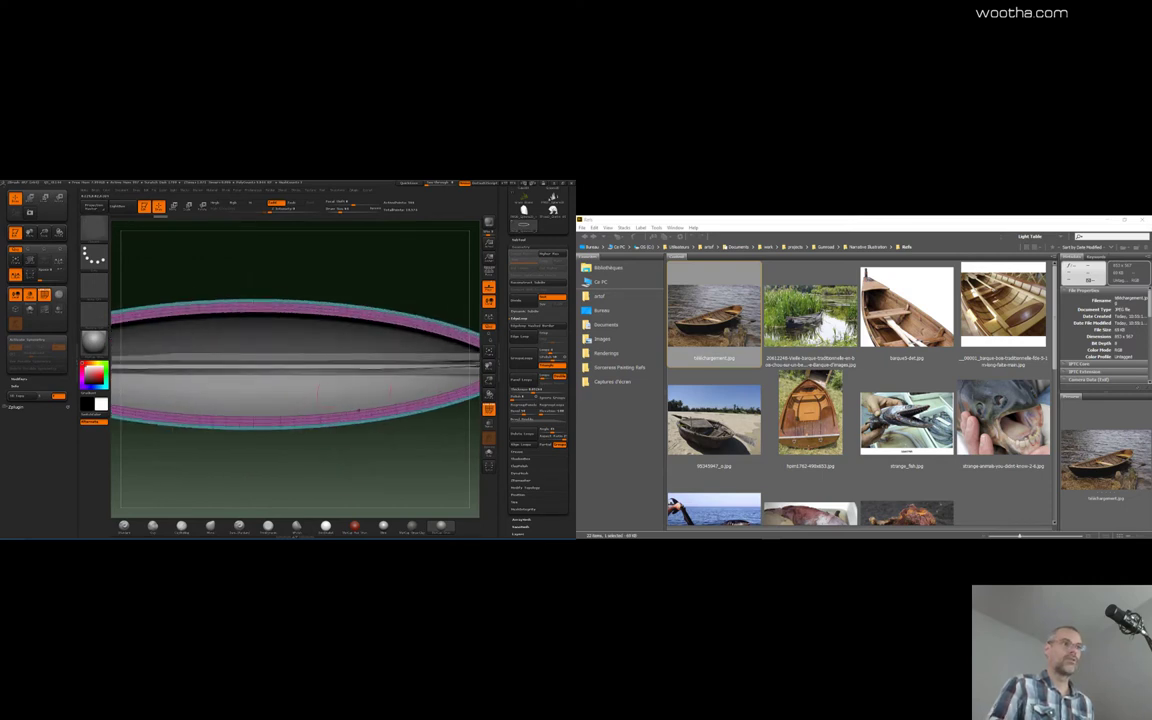
Show only the rim's outer-edge polygroup, delete the hidden rim geometry and isolate the remaining strip
{"action": "left_click", "coordinate": [381, 313], "text": "ctrl+shift"}
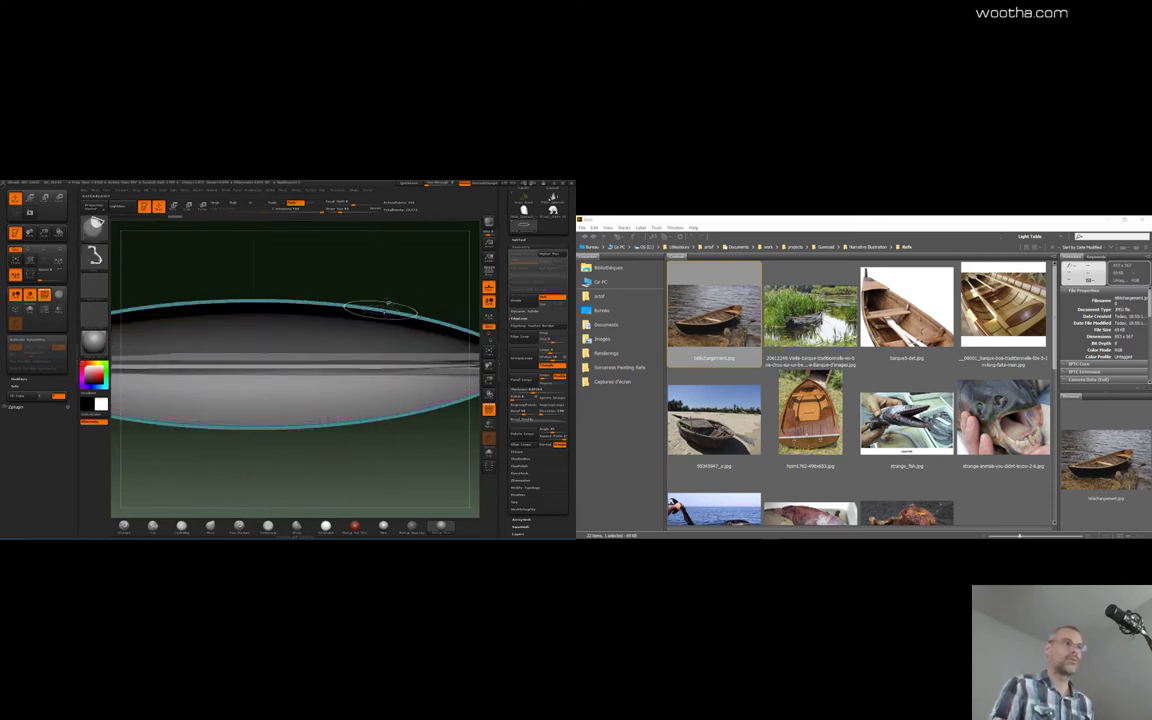
{"action": "left_click_drag", "start_coordinate": [401, 293], "coordinate": [428, 278]}
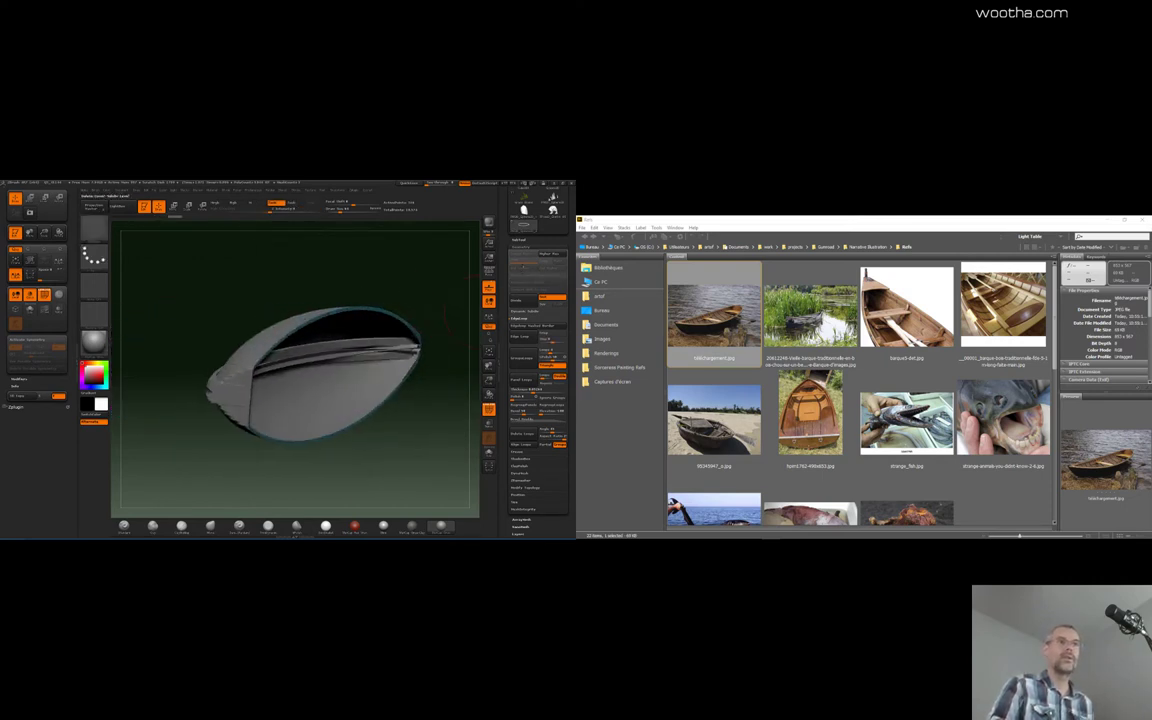
{"action": "left_click", "coordinate": [526, 488]}
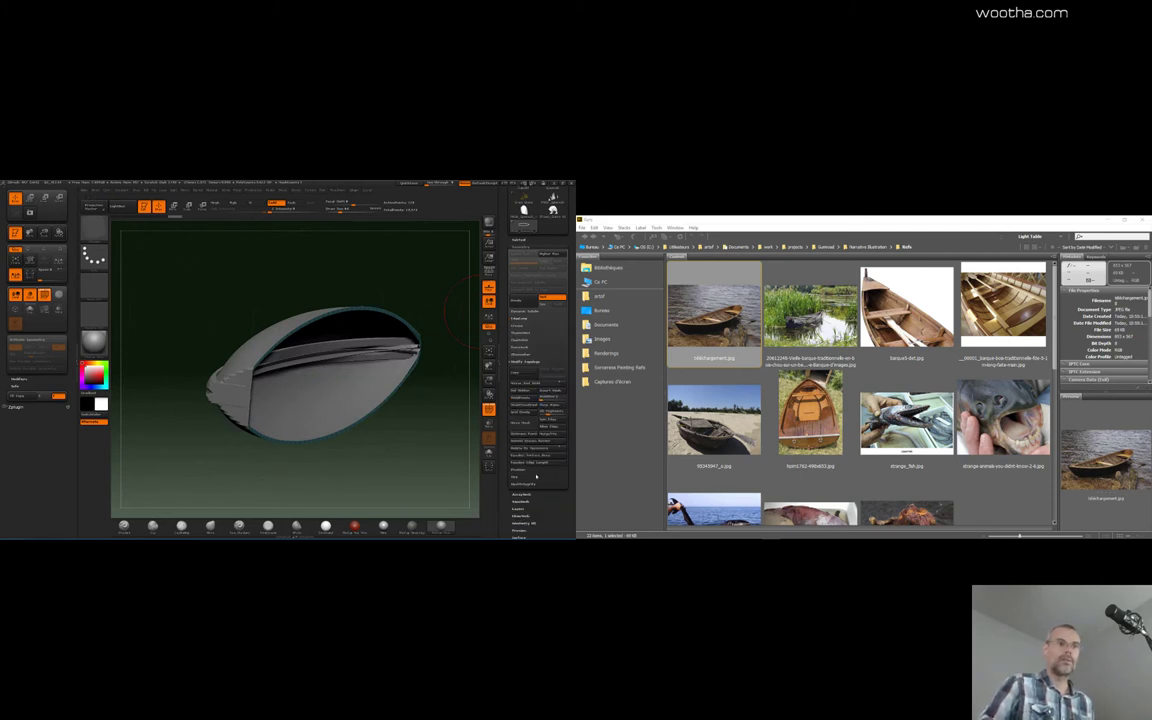
{"action": "left_click_drag", "start_coordinate": [410, 452], "coordinate": [320, 309], "text": "shift"}
{"action": "left_click", "coordinate": [489, 452]}
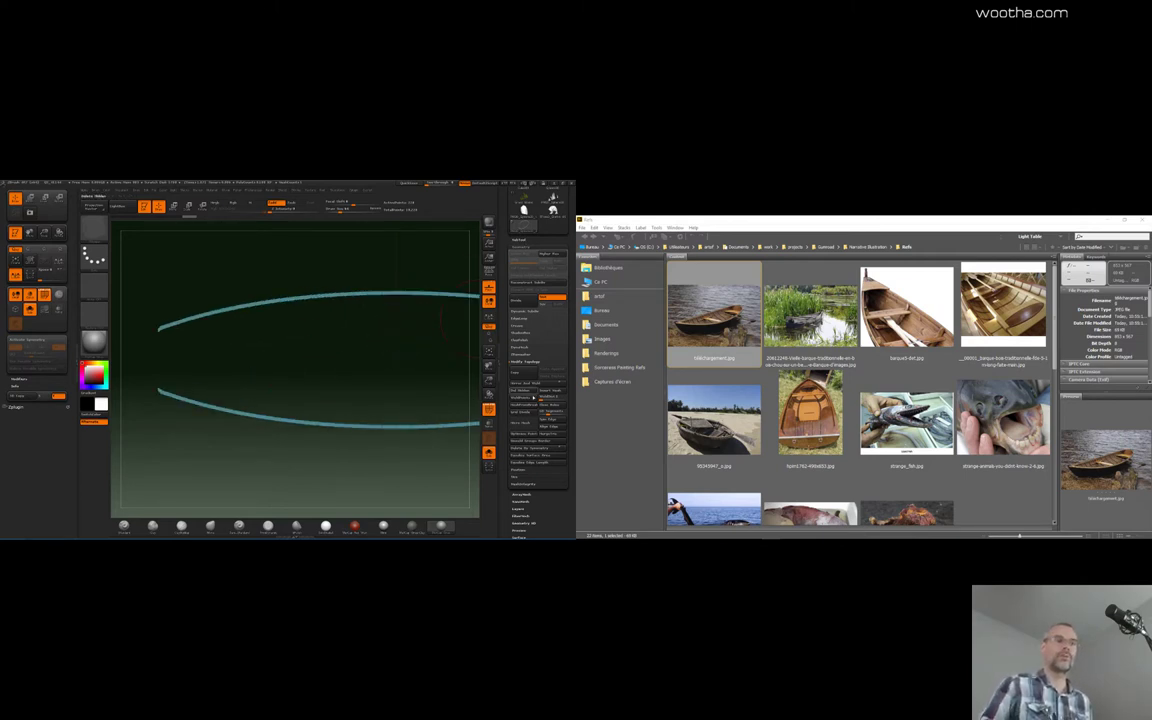
Apply Panel Loops to the outer rim strip and show it together with the rest of the boat
{"action": "left_click", "coordinate": [527, 318]}
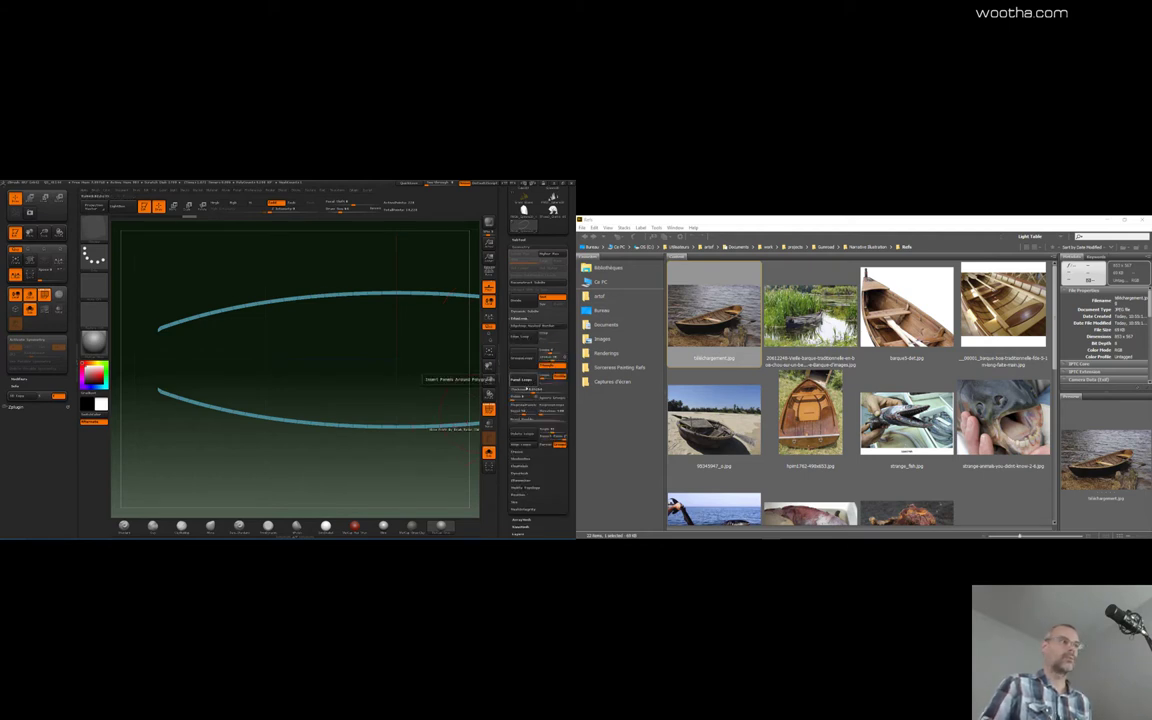
{"action": "left_click", "coordinate": [526, 387]}
{"action": "left_click_drag", "start_coordinate": [415, 480], "coordinate": [328, 437]}
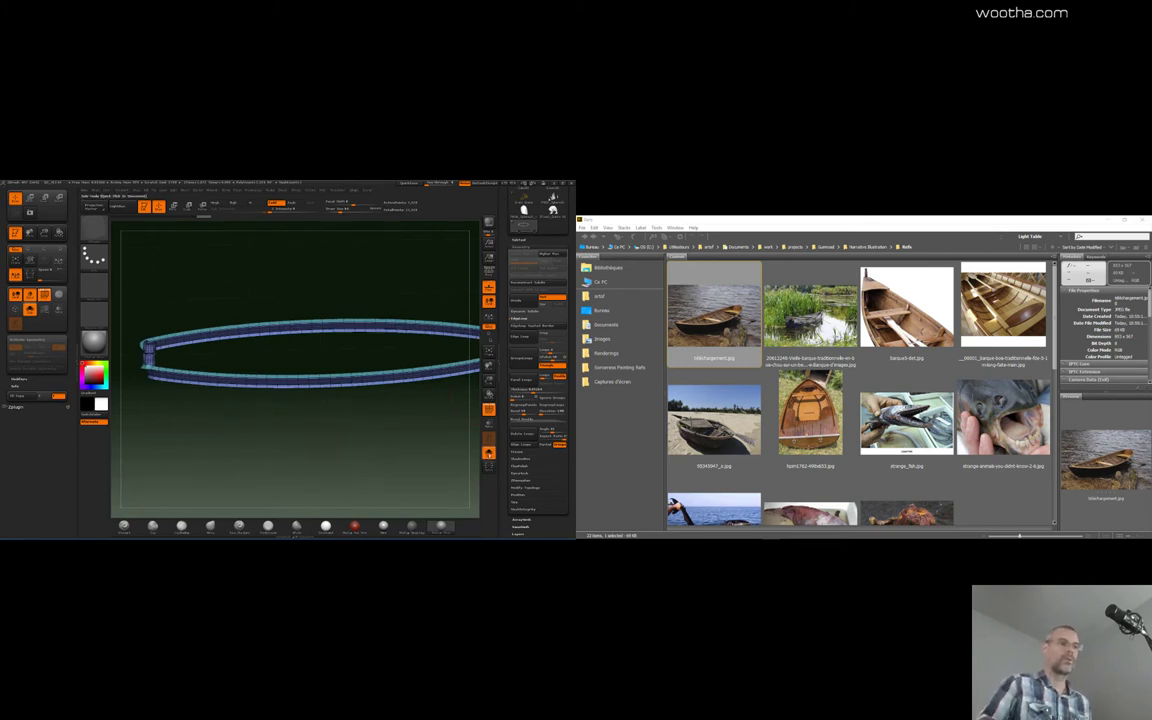
{"action": "left_click", "coordinate": [488, 453]}
{"action": "left_click_drag", "start_coordinate": [414, 459], "coordinate": [387, 429], "text": "shift"}
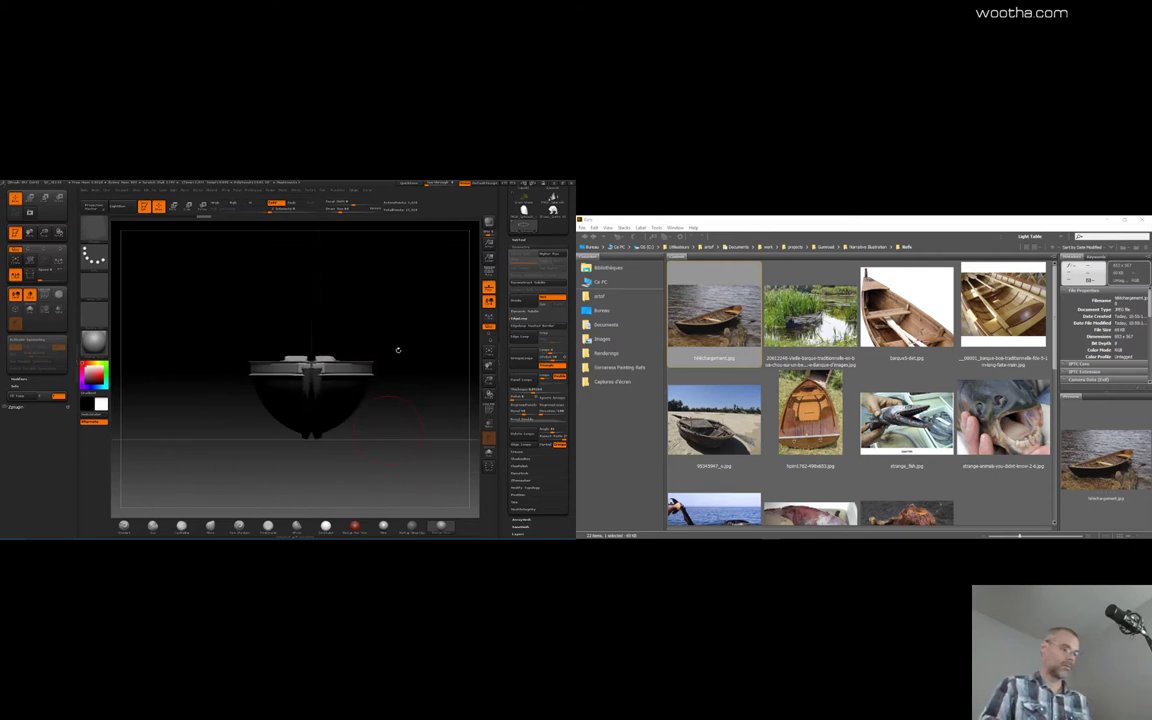
Try to reposition the panelled rim against the hull with Move and smooth it with Polish By Features
{"action": "key", "text": "w"}
{"action": "left_click_drag", "start_coordinate": [334, 371], "coordinate": [335, 344], "text": "shift"}
{"action": "left_click_drag", "start_coordinate": [434, 335], "coordinate": [447, 411], "text": "alt"}
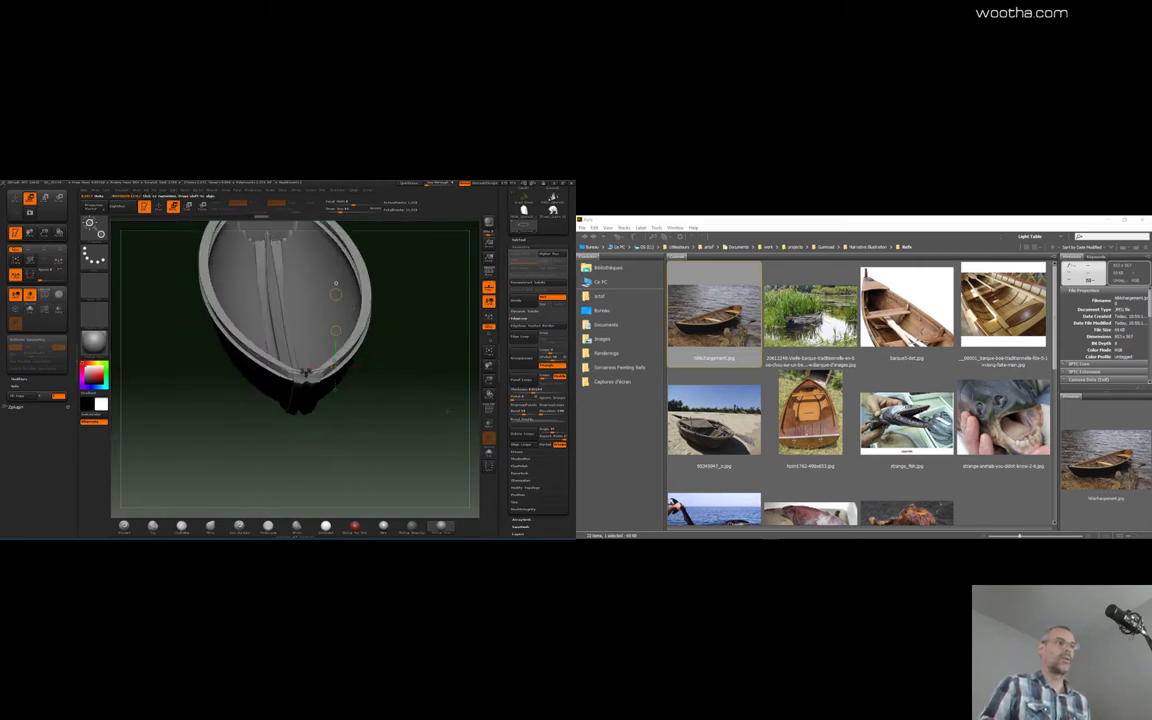
{"action": "left_click_drag", "start_coordinate": [335, 294], "coordinate": [330, 311]}
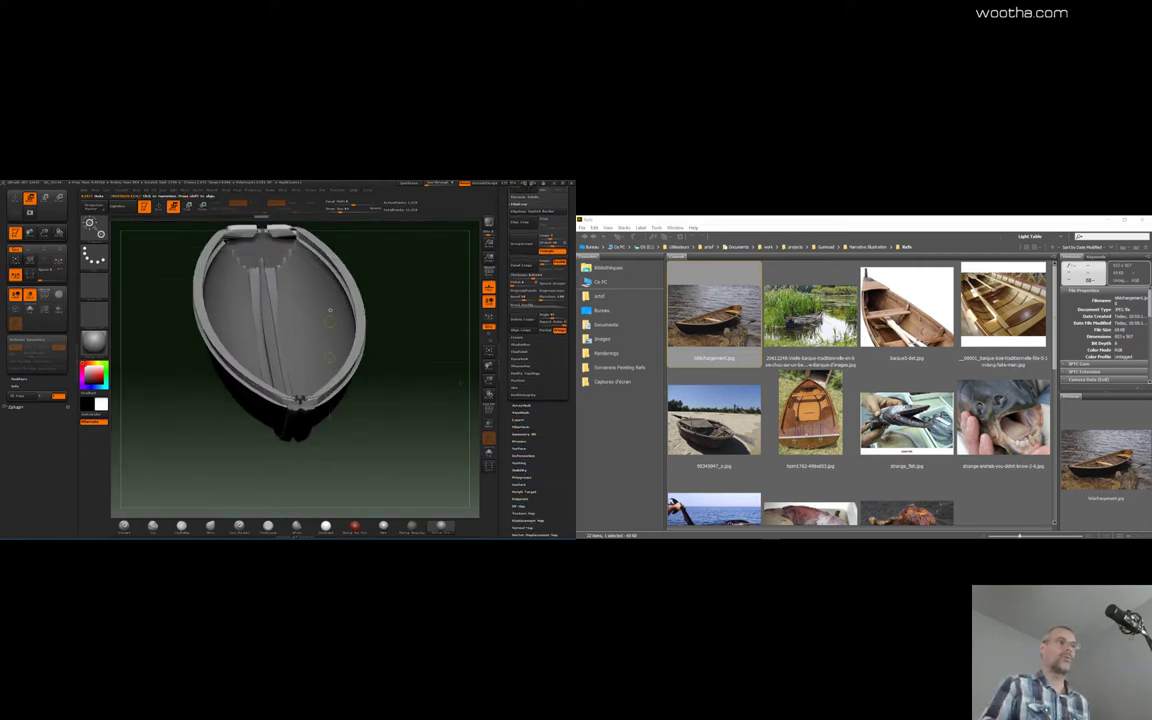
{"action": "left_click", "coordinate": [530, 456]}
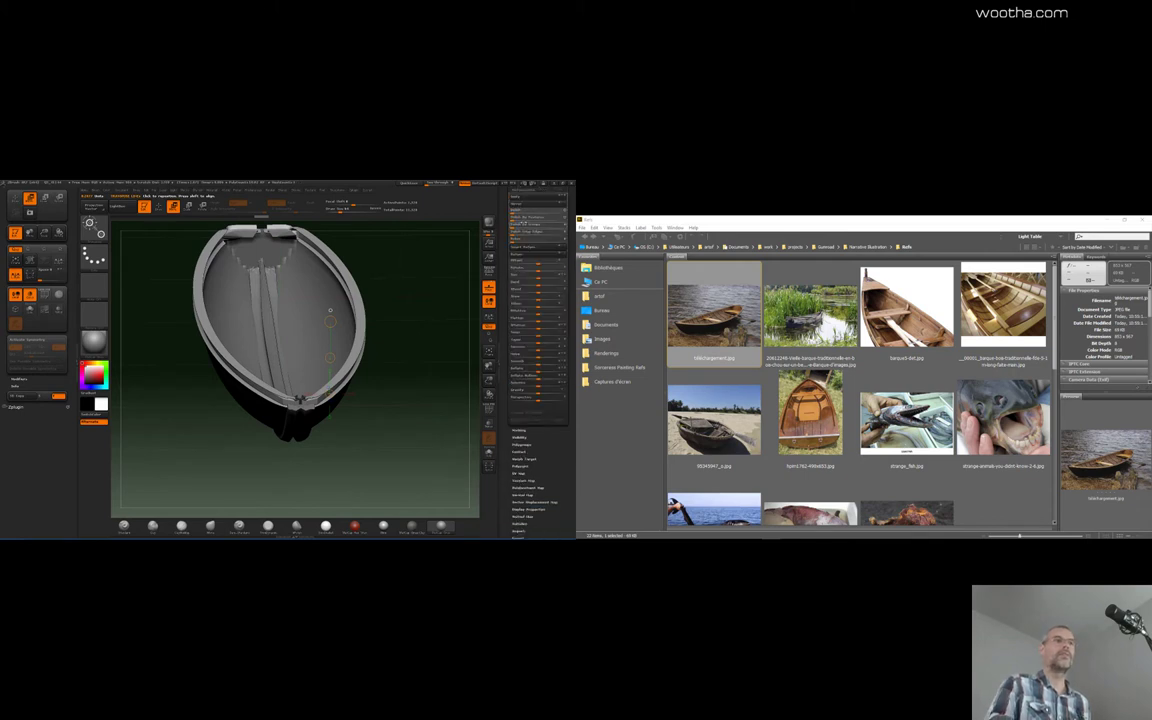
{"action": "left_click_drag", "start_coordinate": [514, 219], "coordinate": [530, 219]}
{"action": "left_click_drag", "start_coordinate": [439, 287], "coordinate": [423, 382], "text": "alt"}
{"action": "left_click_drag", "start_coordinate": [420, 436], "coordinate": [382, 436]}
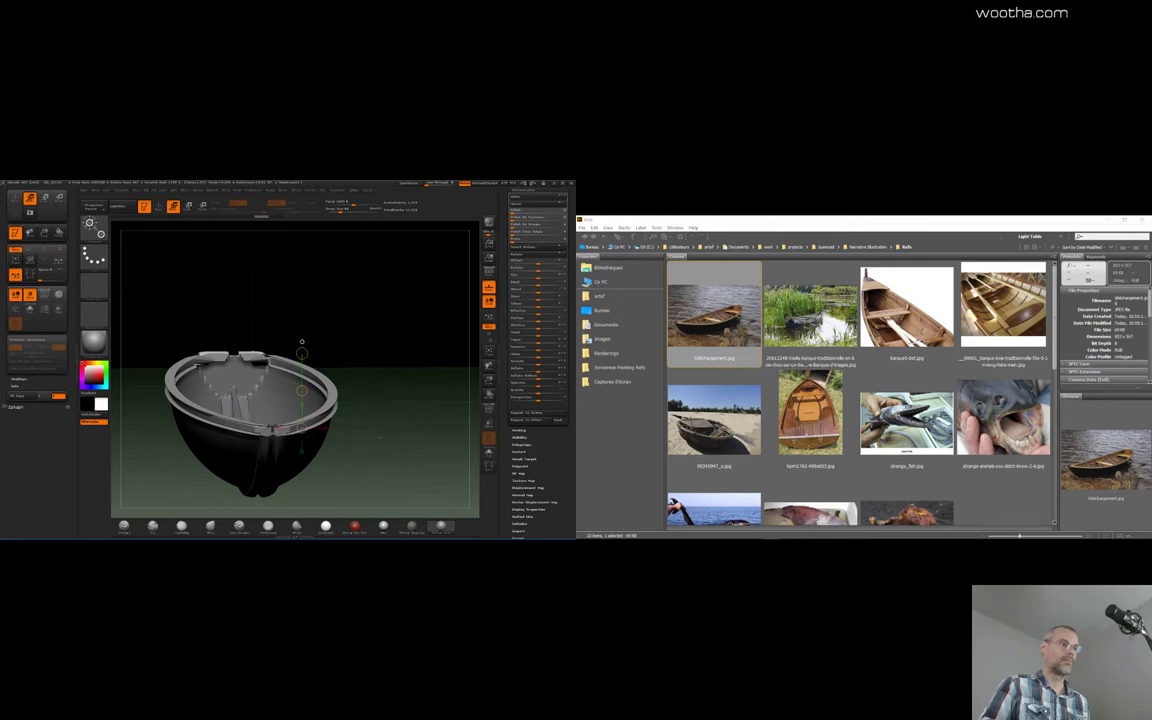
Undo the rim's polish, repositioning and panel thickness, back to the thin outer strip
{"action": "key", "text": "ctrl+z"}
{"action": "key", "text": "ctrl+z"}
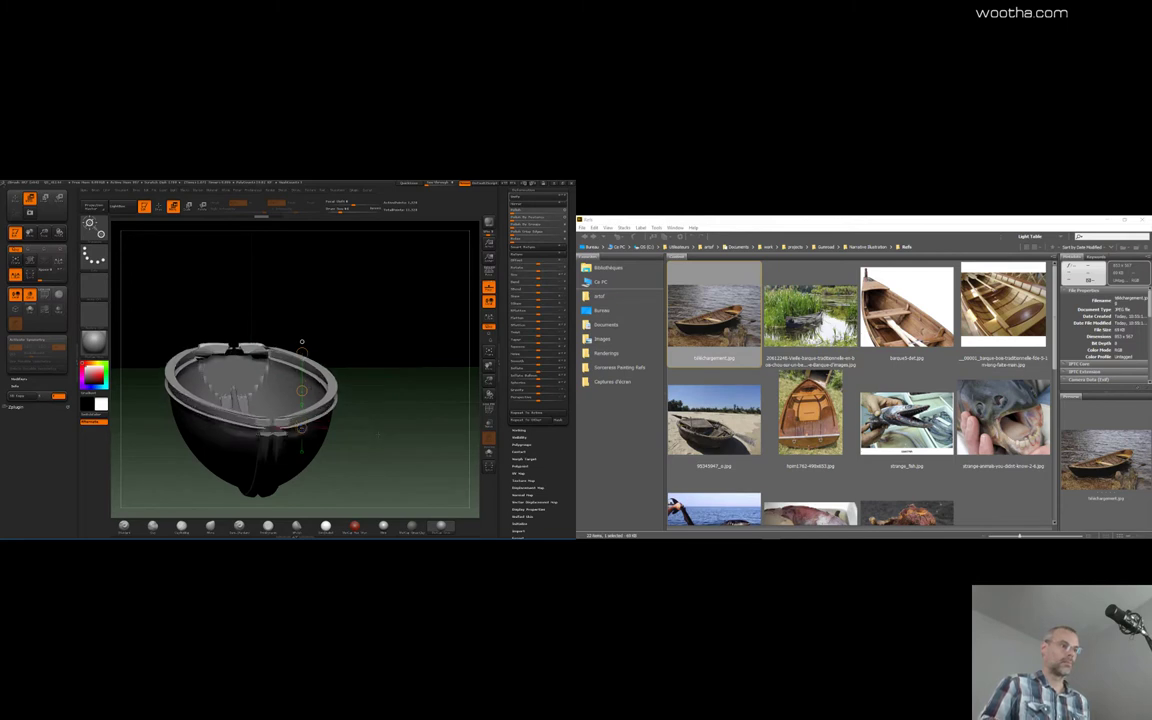
{"action": "left_click_drag", "start_coordinate": [378, 434], "coordinate": [395, 424]}
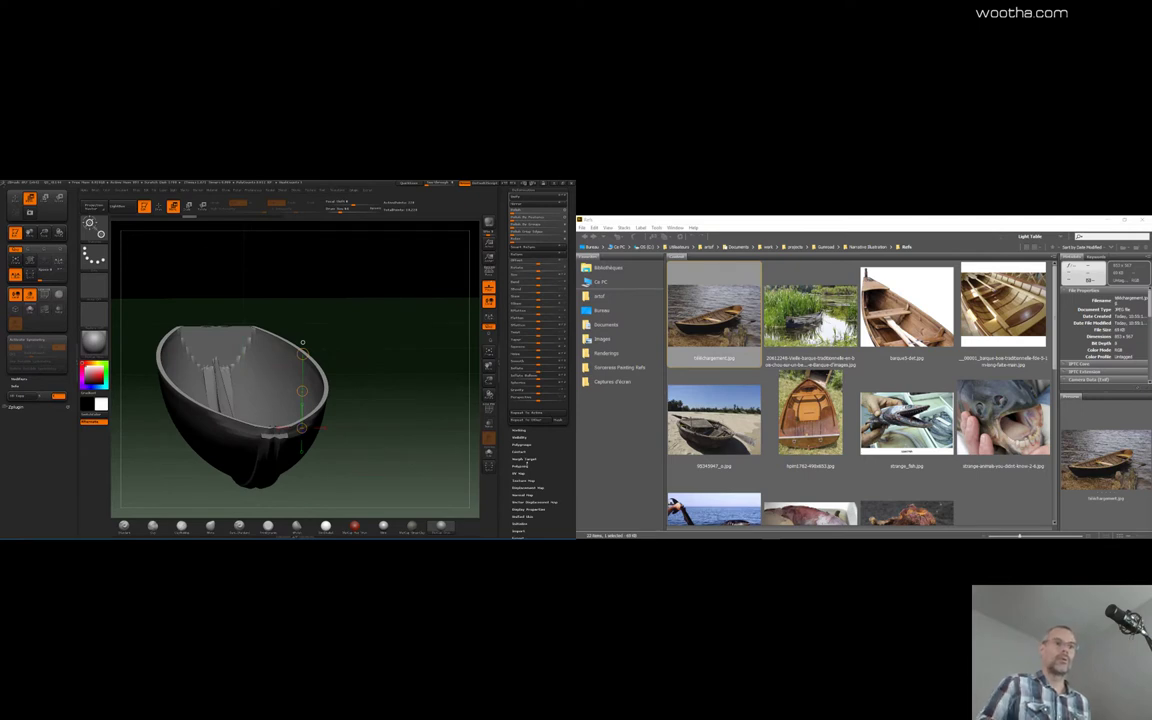
{"action": "left_click_drag", "start_coordinate": [545, 446], "coordinate": [545, 502]}
{"action": "scroll", "coordinate": [545, 227], "scroll_direction": "up", "scroll_amount": 2}
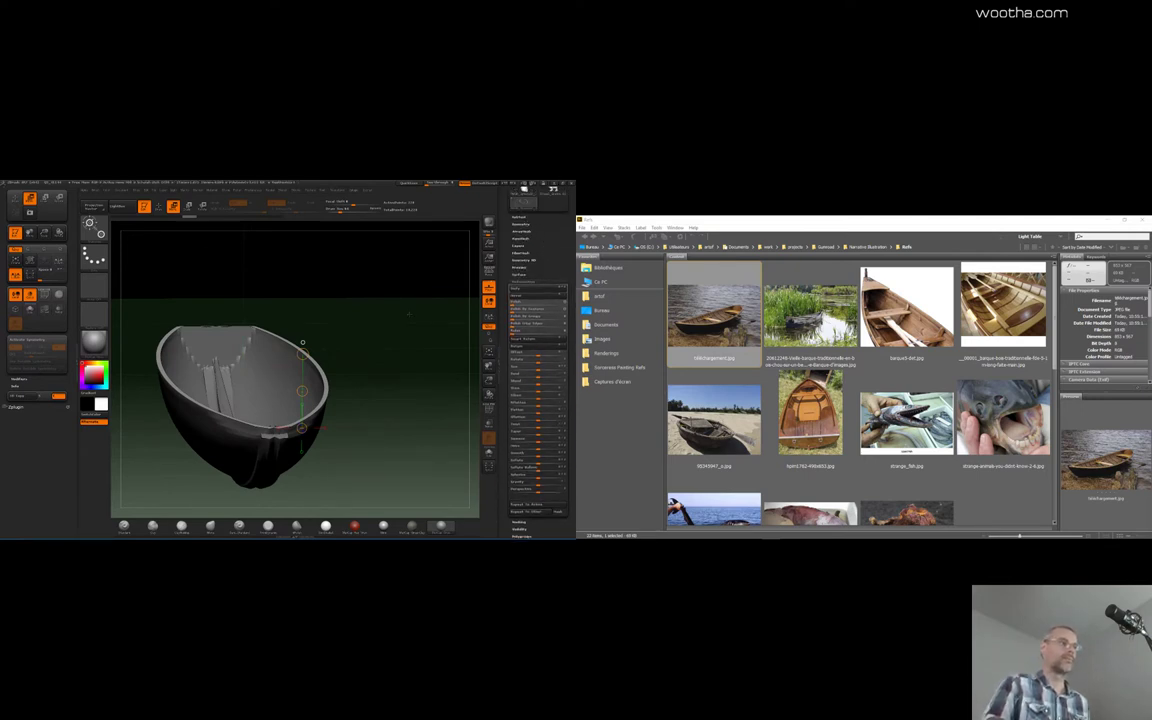
Hide the part of the rim strip at the stern end and delete the hidden geometry
{"action": "left_click_drag", "start_coordinate": [303, 342], "coordinate": [316, 475]}
{"action": "left_click_drag", "start_coordinate": [395, 320], "coordinate": [397, 403]}
{"action": "mouse_move", "coordinate": [242, 316]}
{"action": "left_mouse_down", "text": "ctrl+shift"}
{"action": "mouse_move", "coordinate": [280, 360]}
{"action": "mouse_move", "coordinate": [317, 356]}
{"action": "left_mouse_up", "text": "ctrl+shift"}
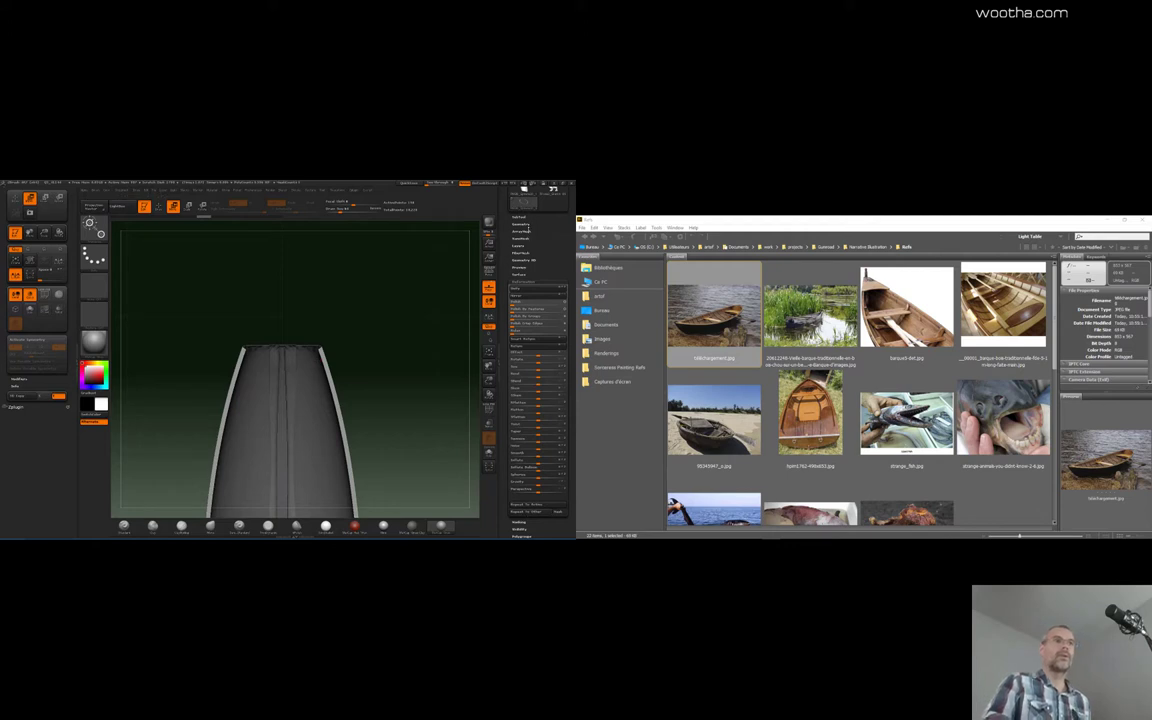
{"action": "left_click", "coordinate": [524, 223]}
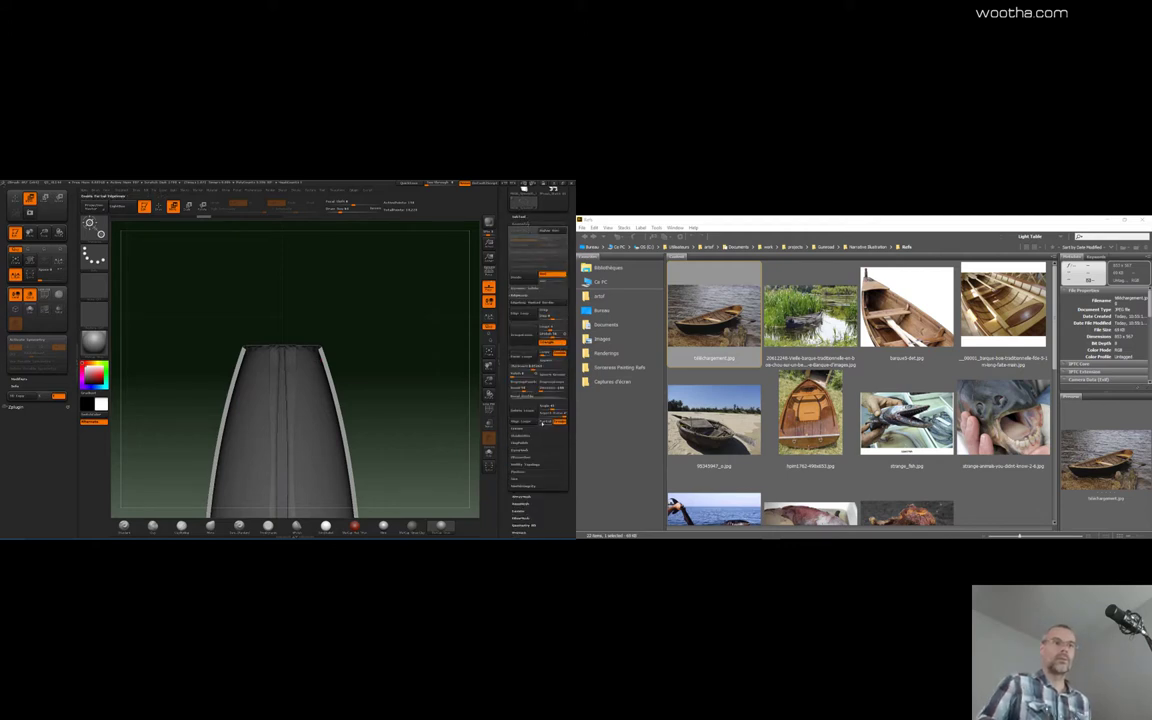
{"action": "left_click", "coordinate": [526, 464]}
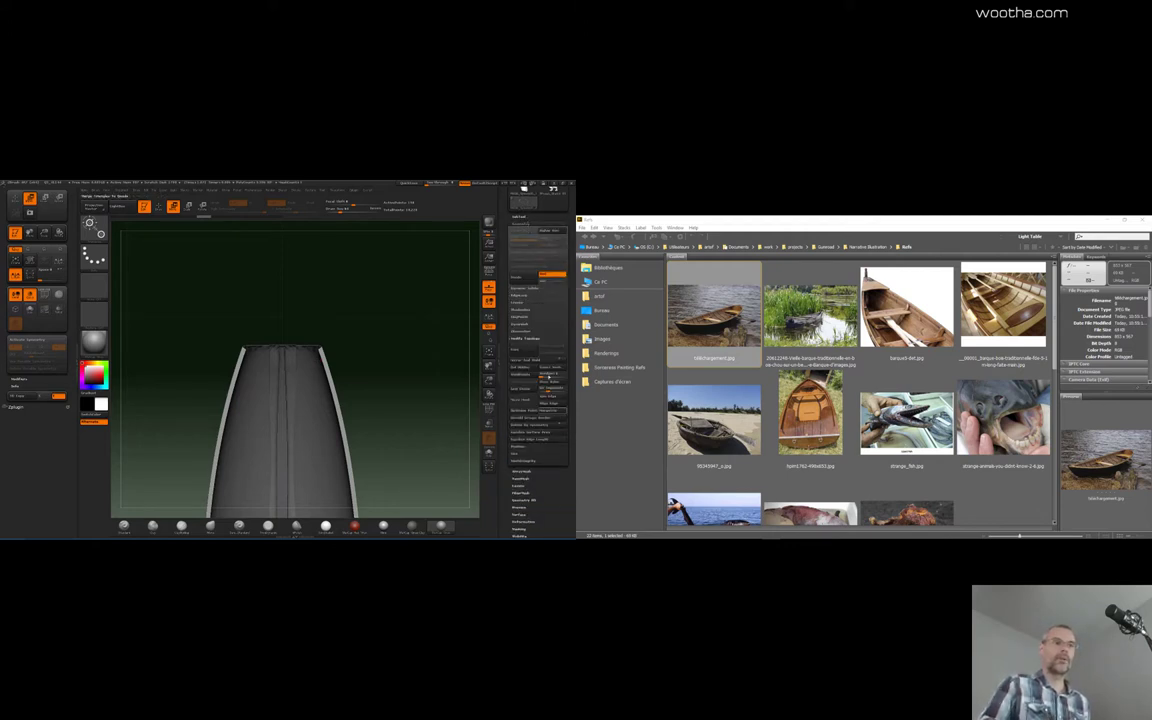
{"action": "left_click", "coordinate": [524, 371]}
Apply Panel Loops to the open-ended rim strip to give it thickness along the hull's edge
{"action": "mouse_move", "coordinate": [442, 500]}
{"action": "left_mouse_down", "text": "alt"}
{"action": "mouse_move", "coordinate": [441, 304]}
{"action": "mouse_move", "coordinate": [439, 394]}
{"action": "left_mouse_up", "text": "alt"}
{"action": "left_click", "coordinate": [520, 295]}
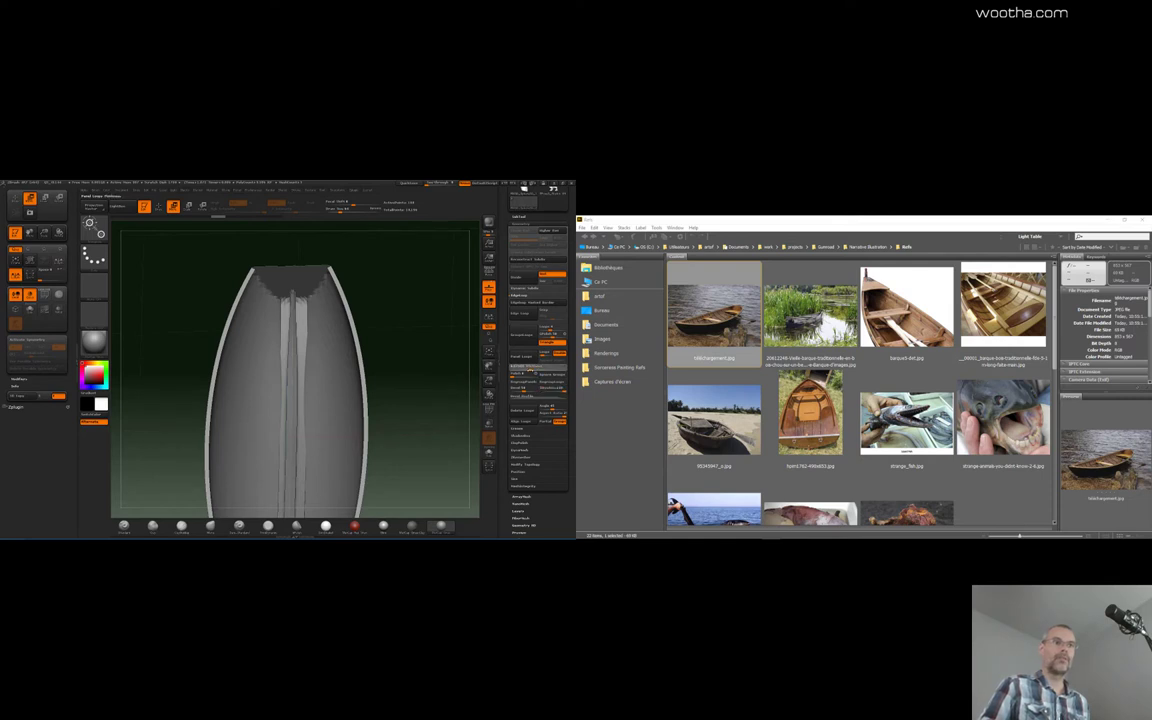
{"action": "left_click", "coordinate": [521, 356]}
{"action": "mouse_move", "coordinate": [428, 408]}
{"action": "left_mouse_down"}
{"action": "mouse_move", "coordinate": [424, 342]}
{"action": "mouse_move", "coordinate": [410, 398]}
{"action": "mouse_move", "coordinate": [444, 383]}
{"action": "mouse_move", "coordinate": [415, 391]}
{"action": "mouse_move", "coordinate": [417, 416]}
{"action": "left_mouse_up"}
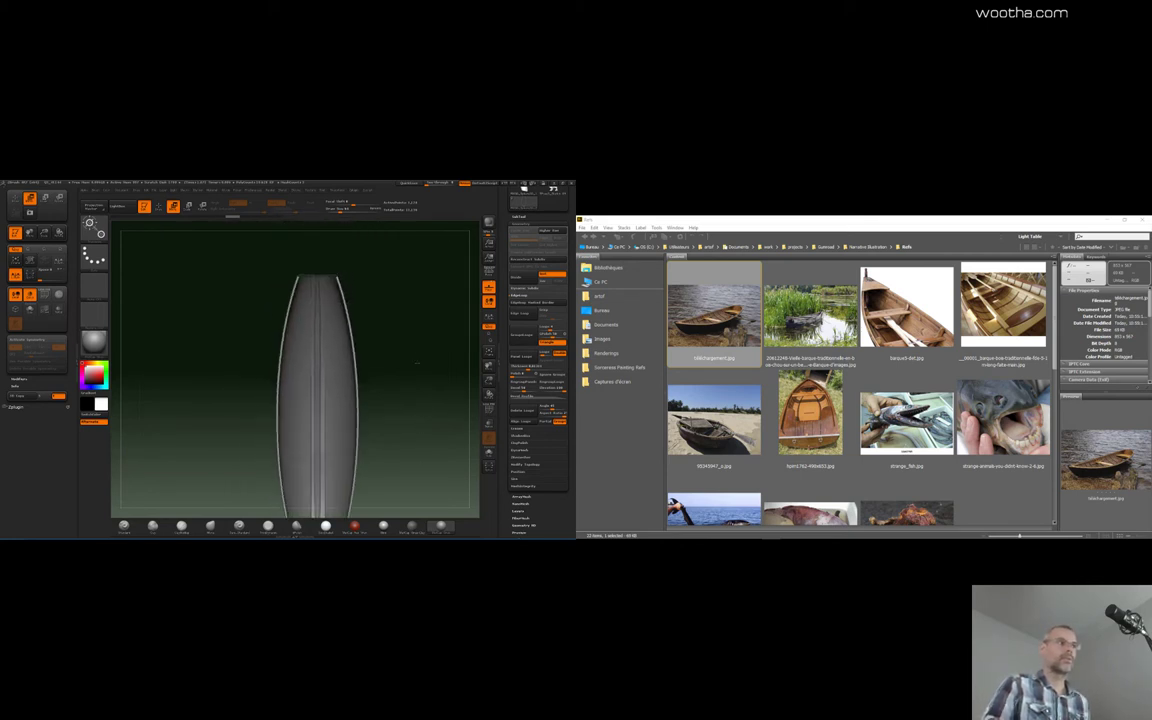
Select the hull subtool, isolate it and display its polygon wireframe
{"action": "mouse_move", "coordinate": [417, 363]}
{"action": "left_mouse_down"}
{"action": "mouse_move", "coordinate": [407, 397]}
{"action": "mouse_move", "coordinate": [436, 388]}
{"action": "mouse_move", "coordinate": [380, 406]}
{"action": "mouse_move", "coordinate": [427, 384]}
{"action": "left_mouse_up"}
{"action": "left_click", "coordinate": [418, 437], "text": "alt"}
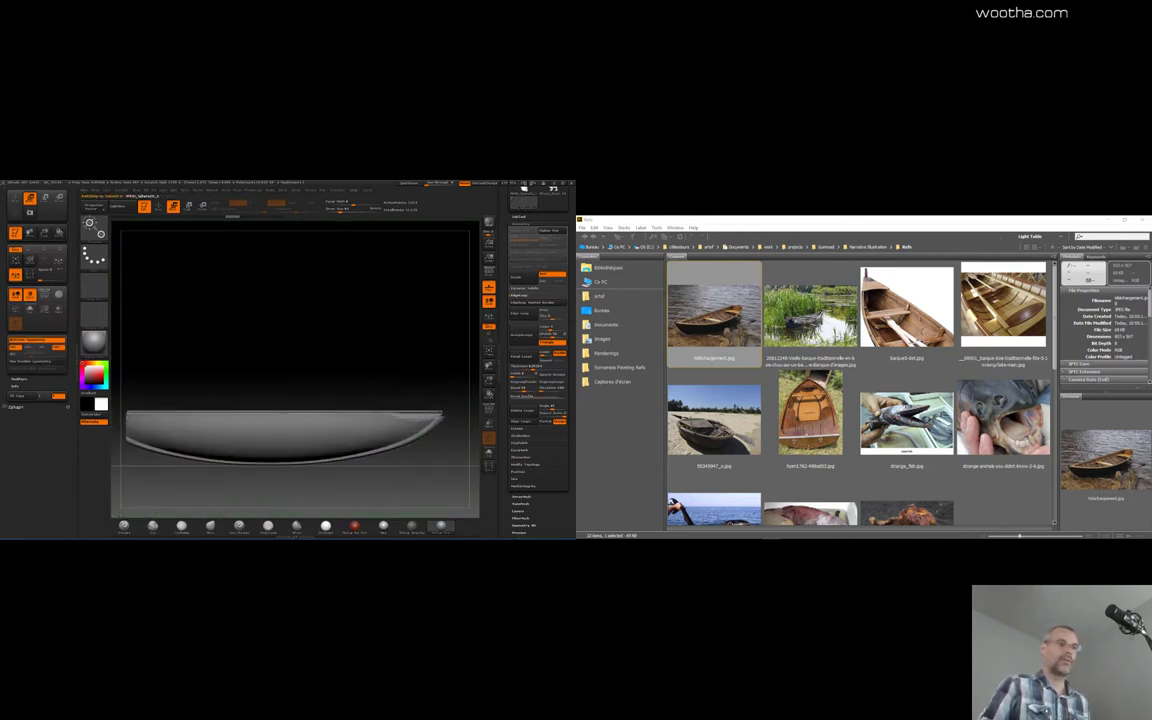
{"action": "left_click_drag", "start_coordinate": [380, 352], "coordinate": [526, 373]}
{"action": "left_click", "coordinate": [491, 455]}
{"action": "key", "text": "shift+f"}
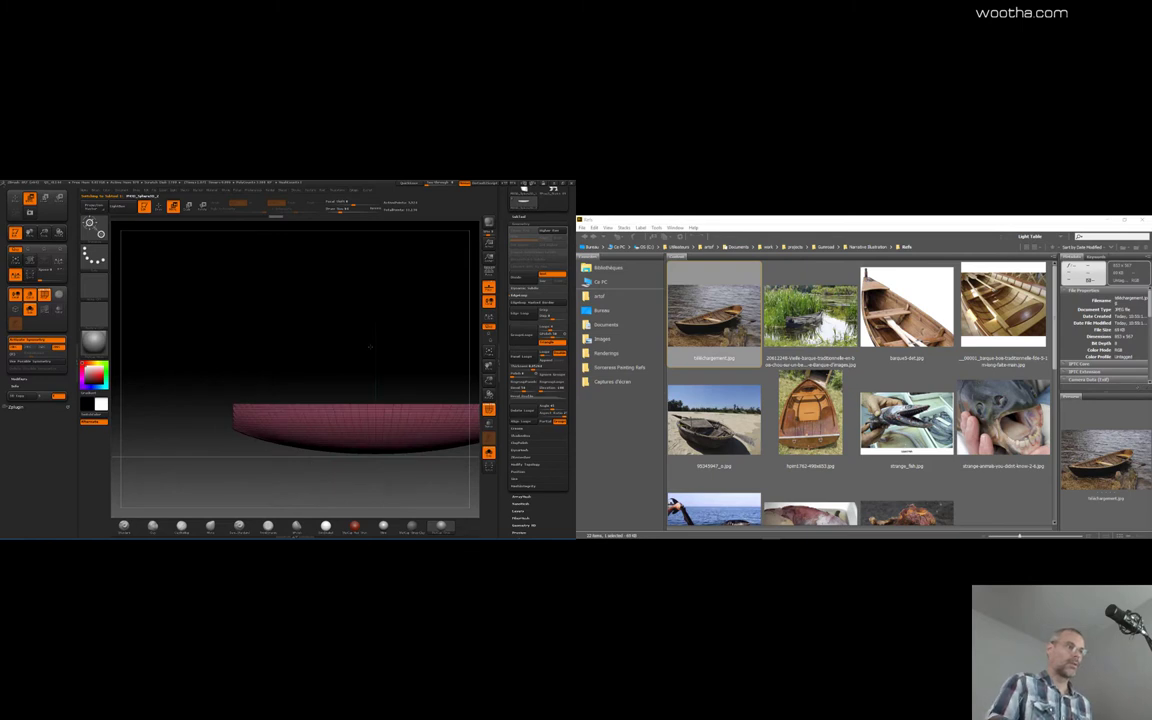
Box-select the hull's stern end for visibility, assign a polygroup to the visible hull and check its underside
{"action": "mouse_move", "coordinate": [193, 375]}
{"action": "left_mouse_down", "text": "ctrl+shift"}
{"action": "mouse_move", "coordinate": [233, 467]}
{"action": "mouse_move", "coordinate": [297, 479]}
{"action": "left_mouse_up", "text": "ctrl+shift"}
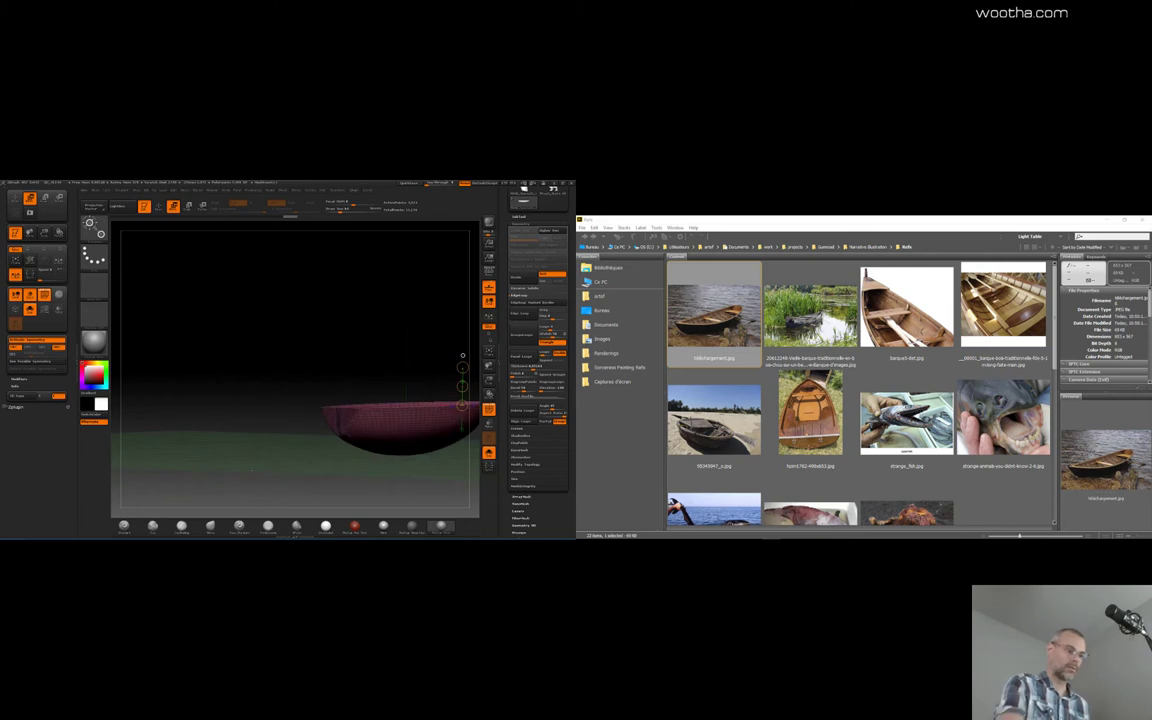
{"action": "key", "text": "ctrl+w"}
{"action": "left_click_drag", "start_coordinate": [296, 342], "coordinate": [178, 344]}
{"action": "left_click_drag", "start_coordinate": [366, 428], "coordinate": [382, 345]}
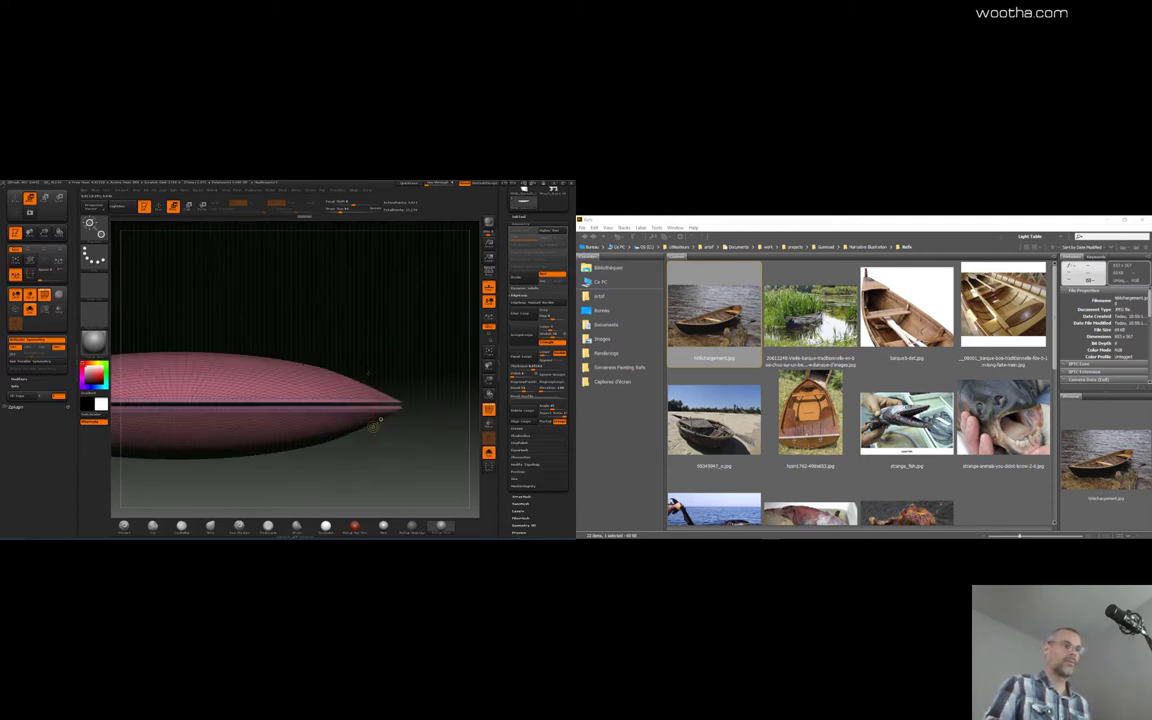
{"action": "left_click_drag", "start_coordinate": [371, 492], "coordinate": [367, 462], "text": "alt"}
{"action": "left_click_drag", "start_coordinate": [336, 346], "coordinate": [431, 339], "text": "alt"}
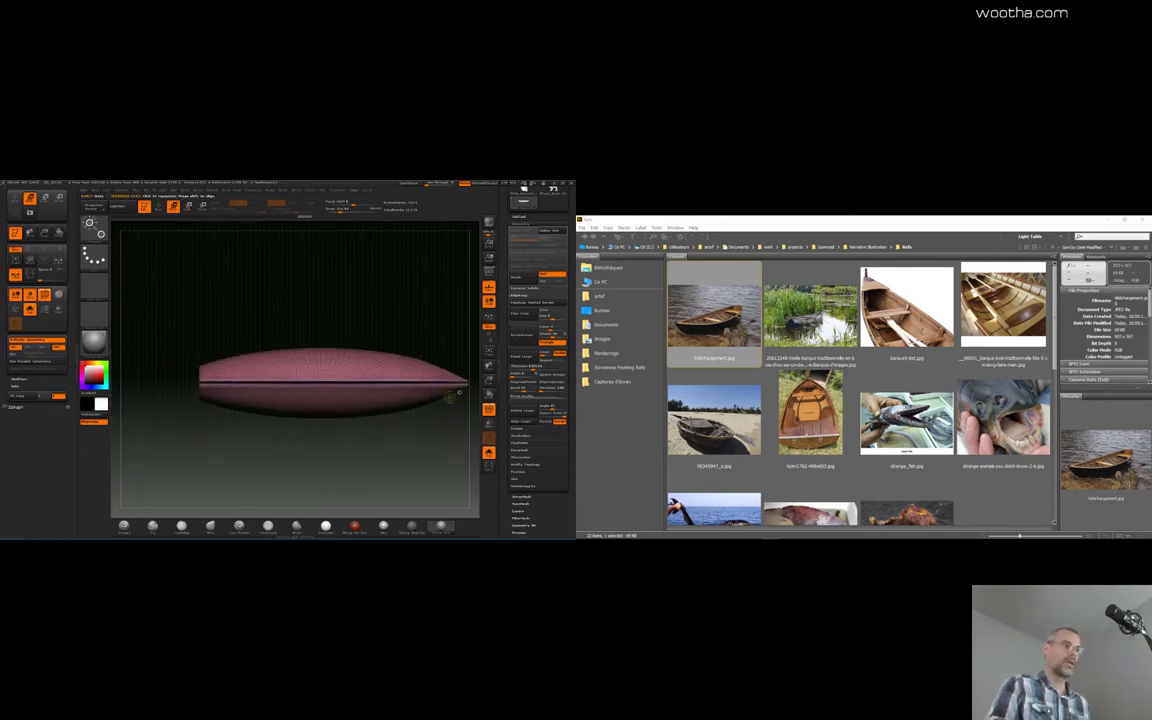
Adjust the centre strip of the hull's underside with transpose lines drawn across the hull
{"action": "left_click_drag", "start_coordinate": [449, 397], "coordinate": [425, 407], "text": "alt"}
{"action": "mouse_move", "coordinate": [153, 388]}
{"action": "left_mouse_down", "text": "ctrl+shift"}
{"action": "mouse_move", "coordinate": [463, 399]}
{"action": "mouse_move", "coordinate": [435, 401]}
{"action": "left_mouse_up", "text": "ctrl+shift"}
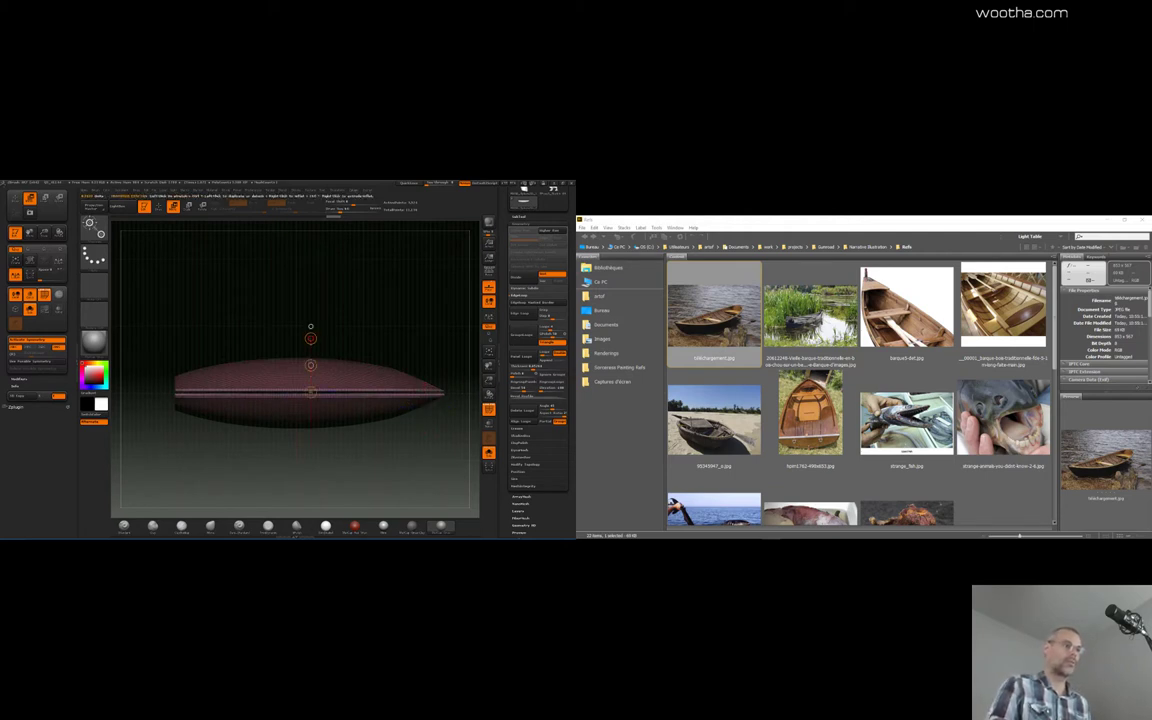
{"action": "left_click_drag", "start_coordinate": [310, 391], "coordinate": [311, 475], "text": "shift"}
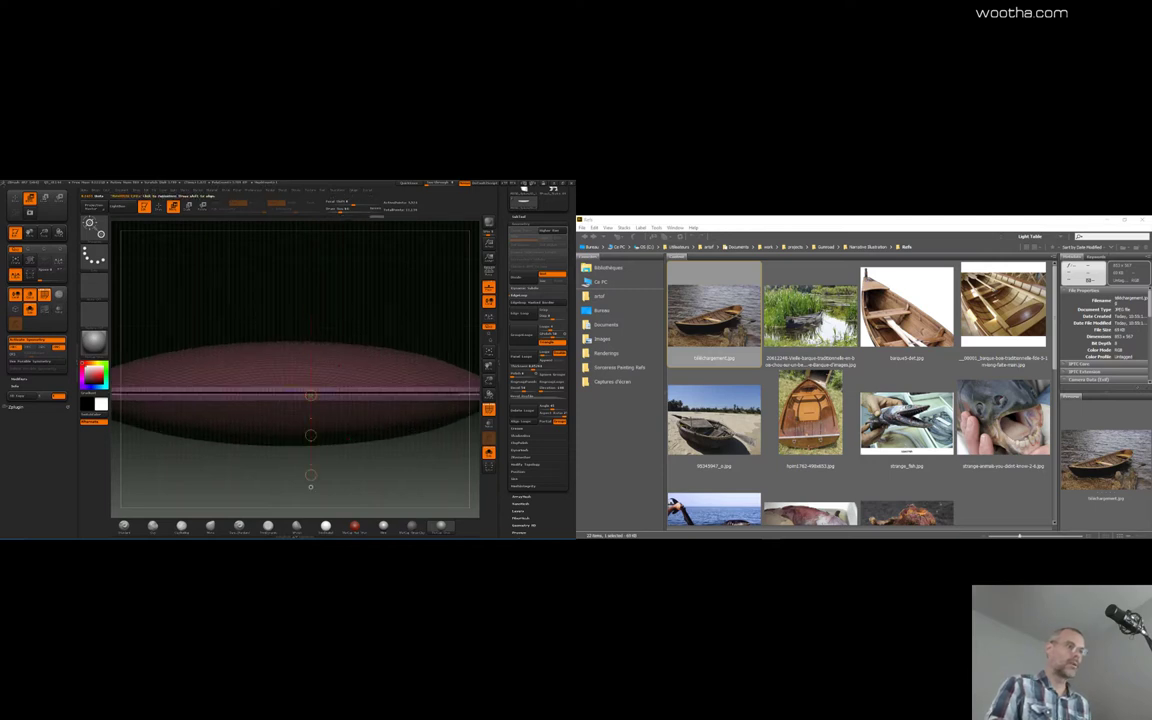
{"action": "left_click_drag", "start_coordinate": [279, 394], "coordinate": [279, 345], "text": "shift"}
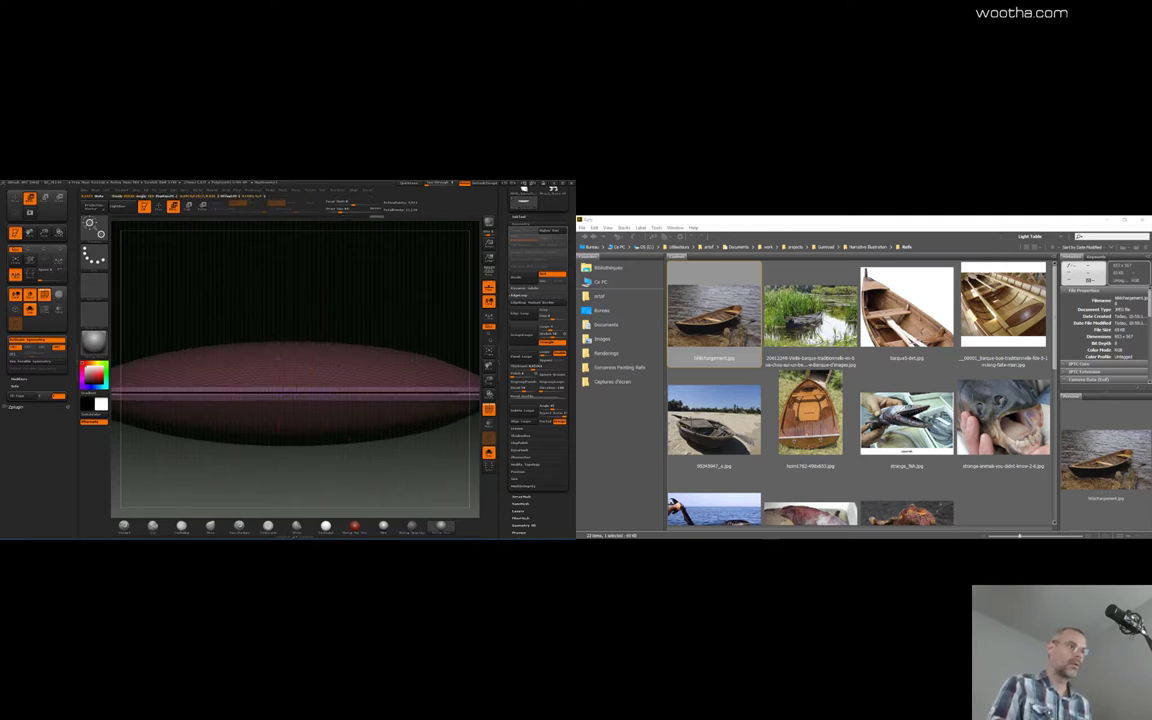
{"action": "left_click_drag", "start_coordinate": [278, 394], "coordinate": [278, 483]}
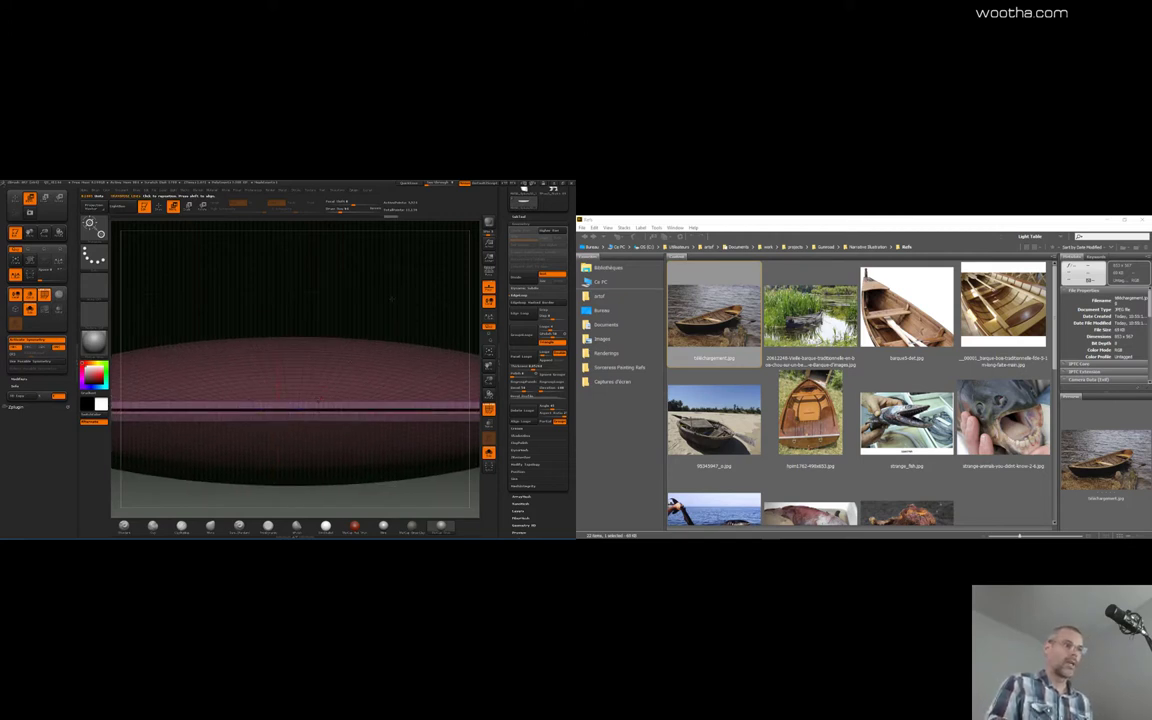
{"action": "right_click_drag", "start_coordinate": [318, 401], "coordinate": [347, 394], "text": "ctrl"}
{"action": "left_click_drag", "start_coordinate": [337, 401], "coordinate": [337, 415]}
{"action": "right_click_drag", "start_coordinate": [338, 416], "coordinate": [379, 455]}
{"action": "right_click_drag", "start_coordinate": [337, 417], "coordinate": [337, 401]}
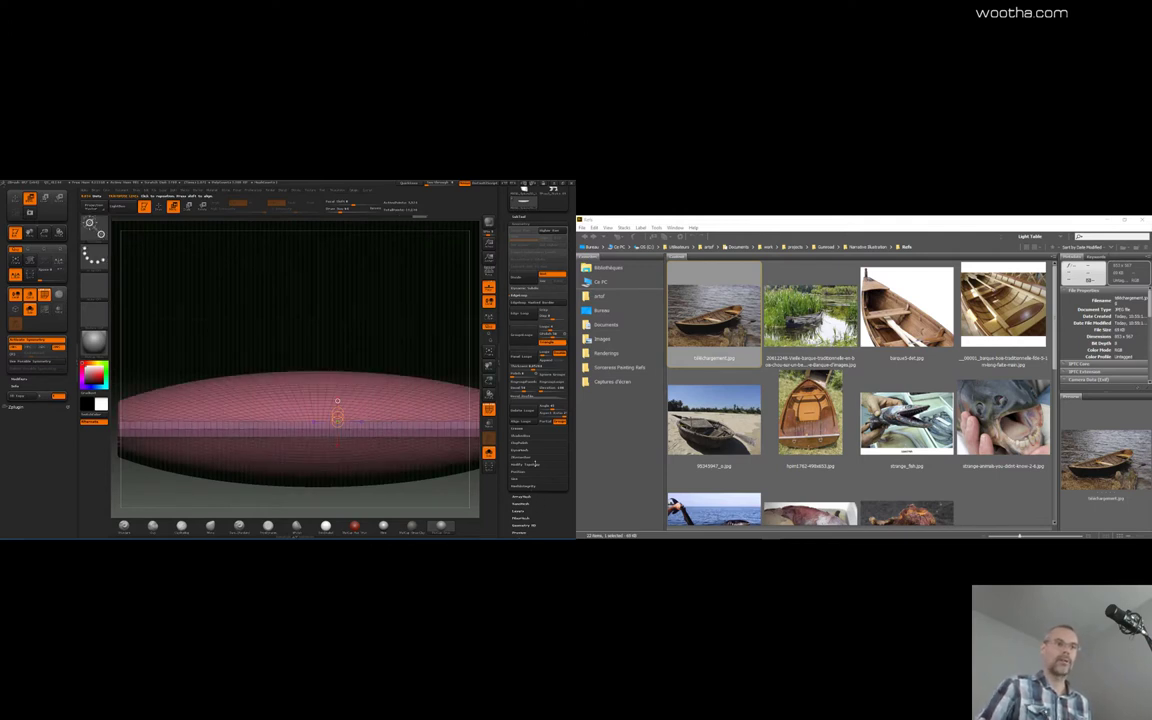
Apply Mirror And Weld to the hull and check the mirrored shape from the side and from above
{"action": "left_click", "coordinate": [536, 464]}
{"action": "left_click", "coordinate": [526, 361]}
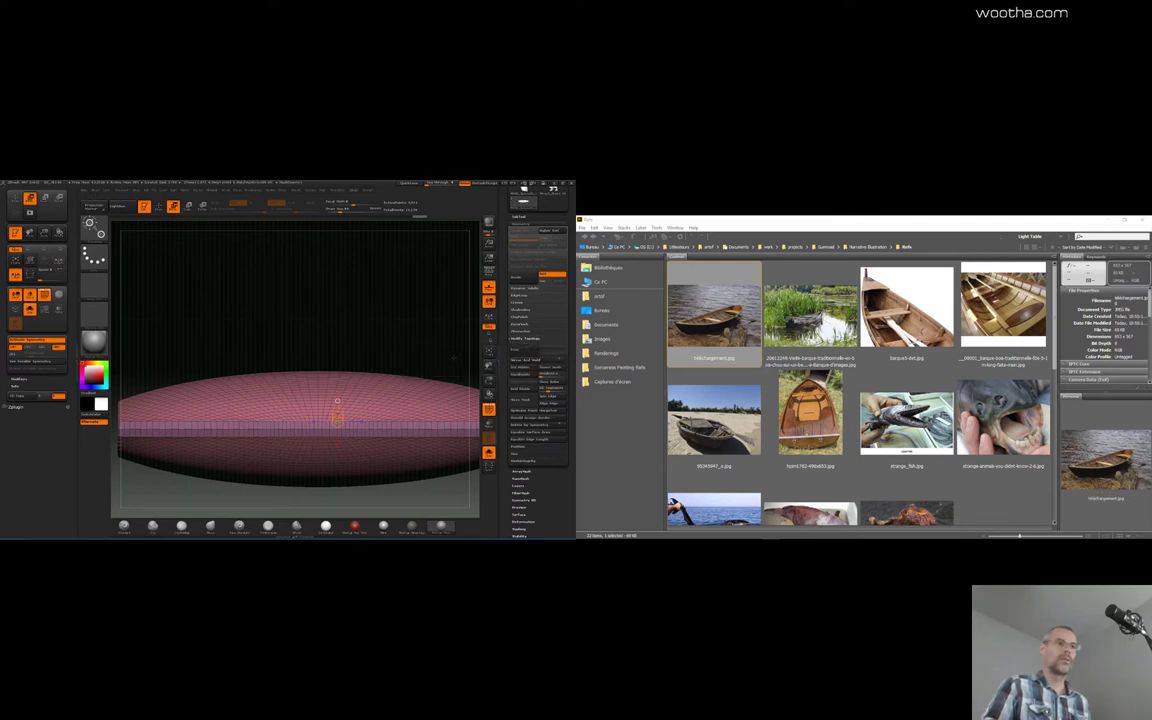
{"action": "right_click_drag", "start_coordinate": [337, 411], "coordinate": [426, 436]}
{"action": "left_click_drag", "start_coordinate": [426, 435], "coordinate": [338, 418]}
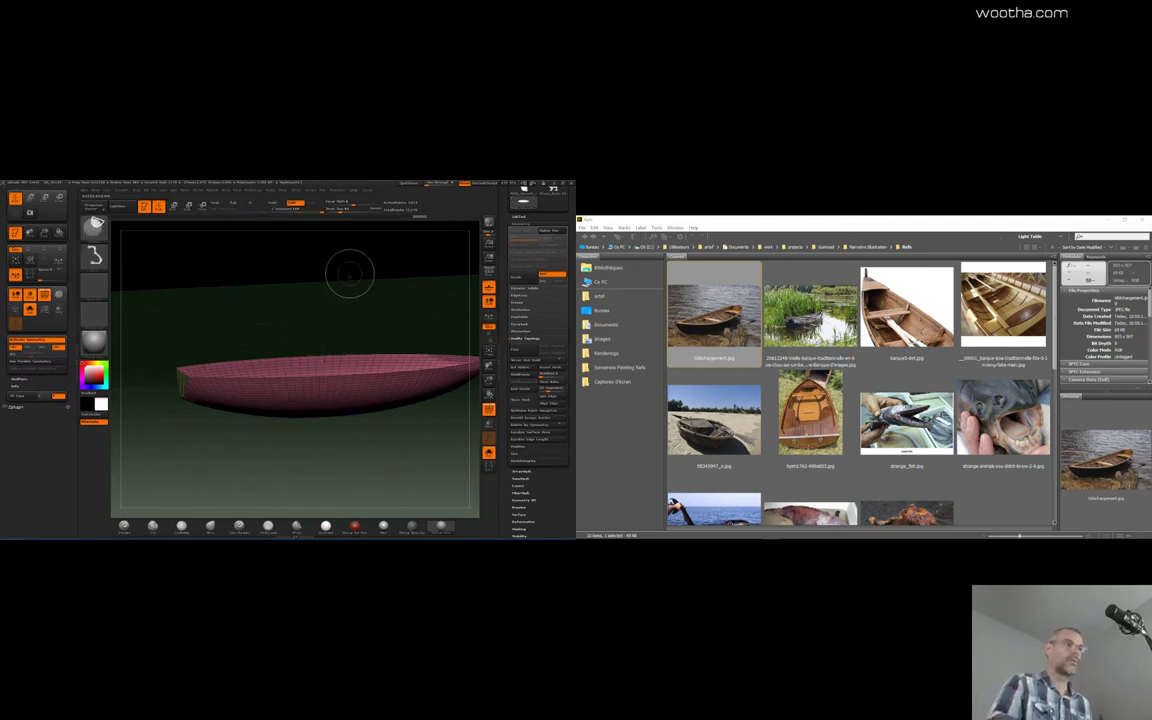
{"action": "left_click_drag", "start_coordinate": [350, 270], "coordinate": [466, 303]}
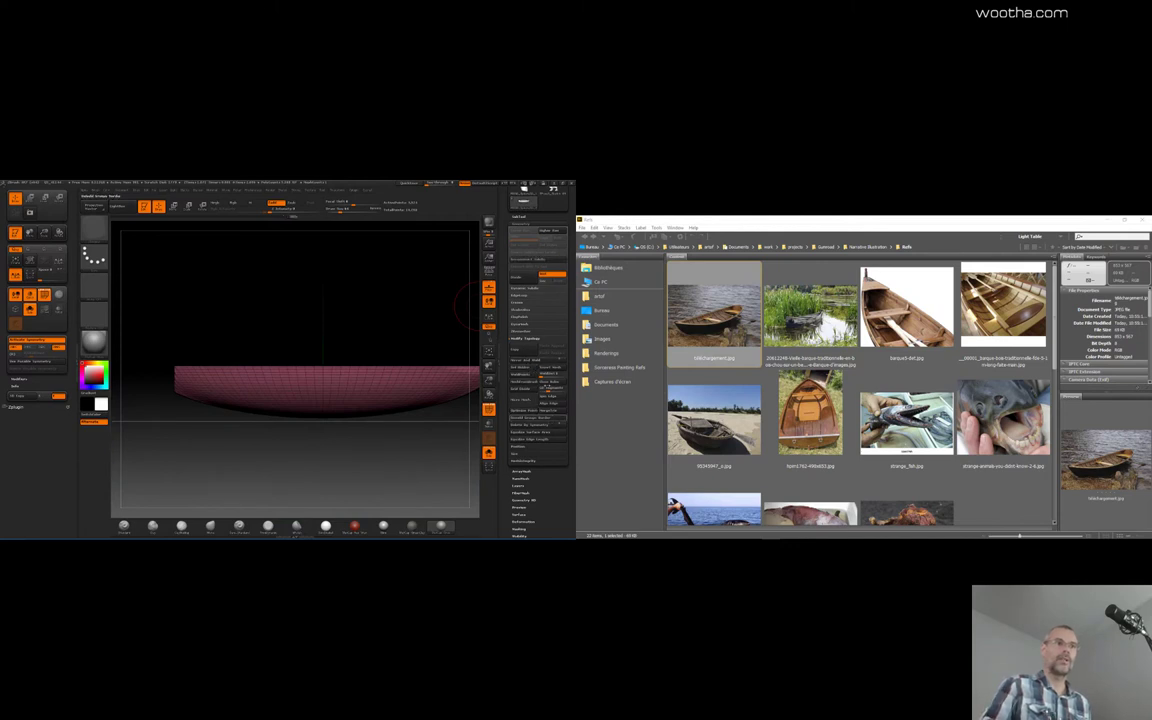
{"action": "left_click_drag", "start_coordinate": [430, 420], "coordinate": [432, 455]}
{"action": "left_click_drag", "start_coordinate": [381, 421], "coordinate": [448, 480]}
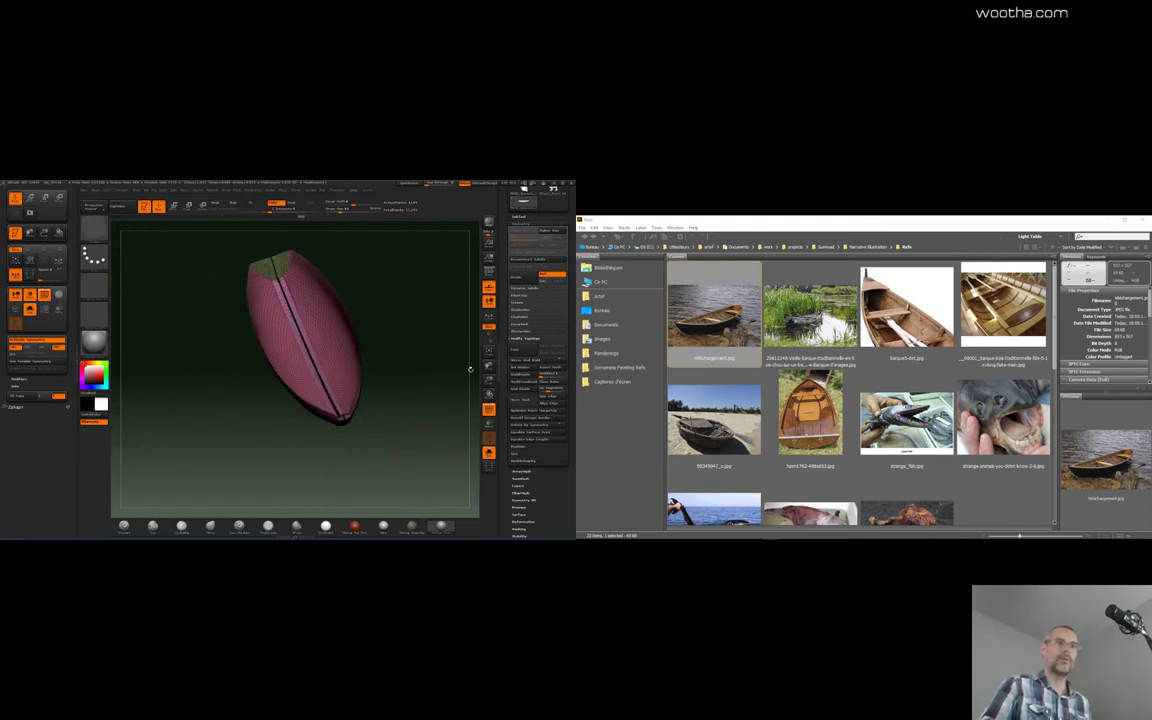
Mask around the hull's bow and smooth the shape with the Polish By Features deformation
{"action": "left_click_drag", "start_coordinate": [556, 497], "coordinate": [561, 465]}
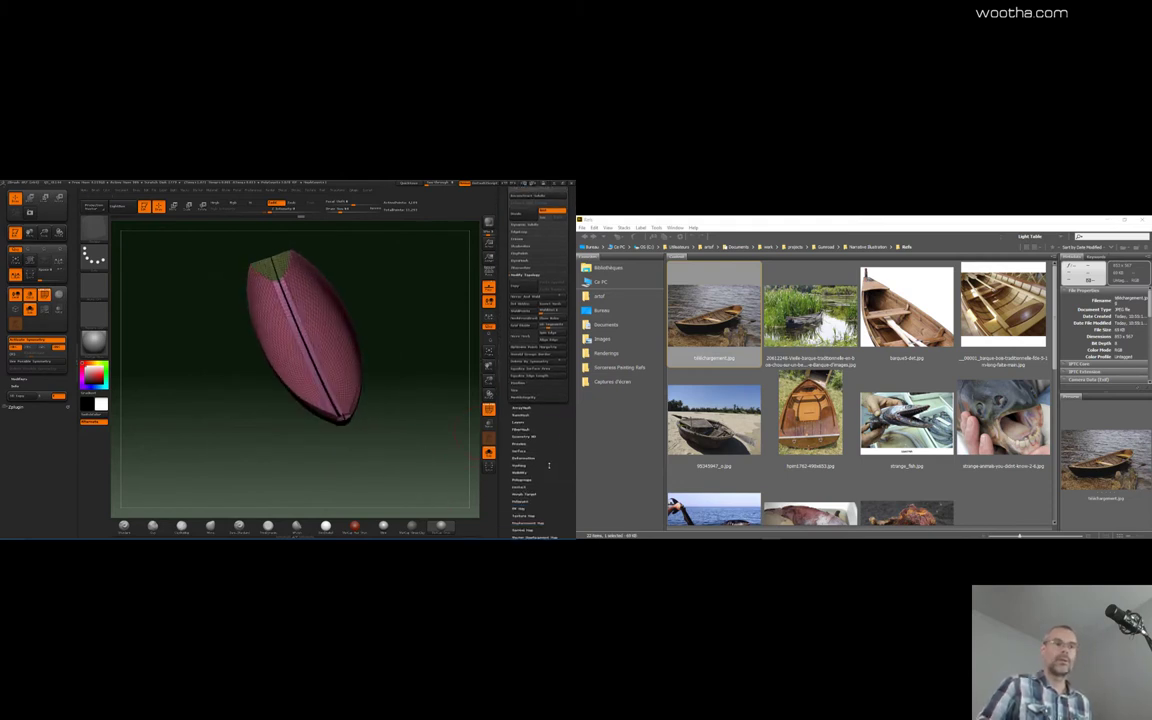
{"action": "left_click", "coordinate": [530, 457]}
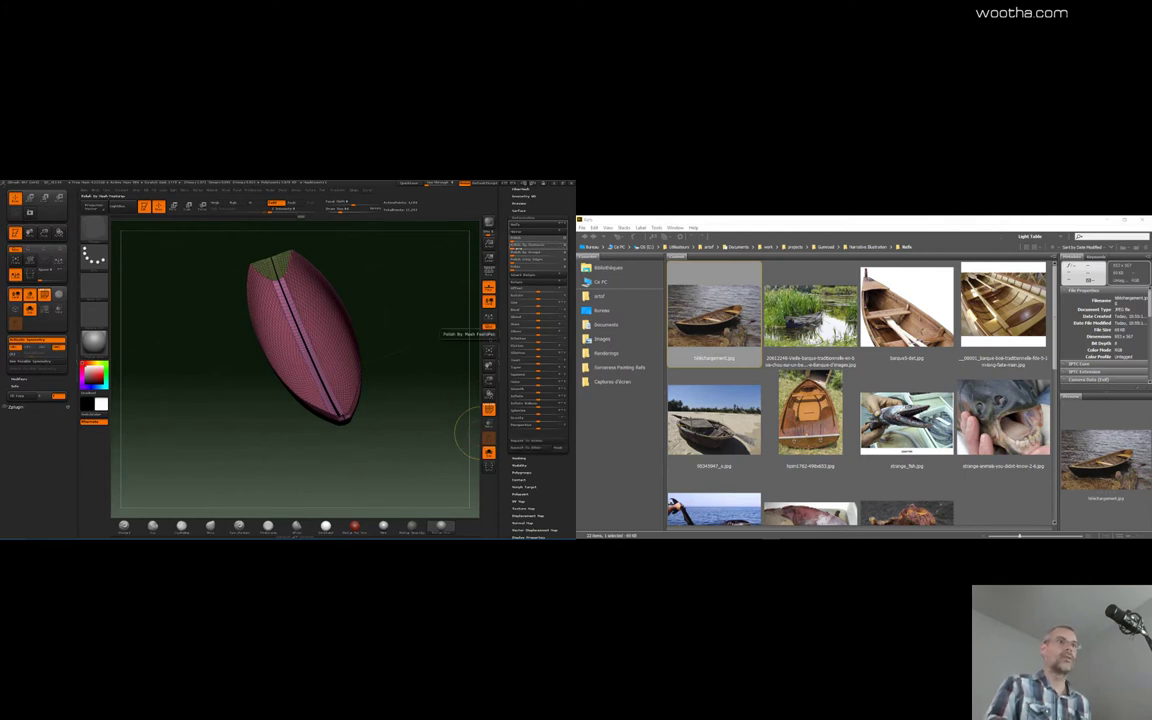
{"action": "left_click_drag", "start_coordinate": [468, 431], "coordinate": [452, 336]}
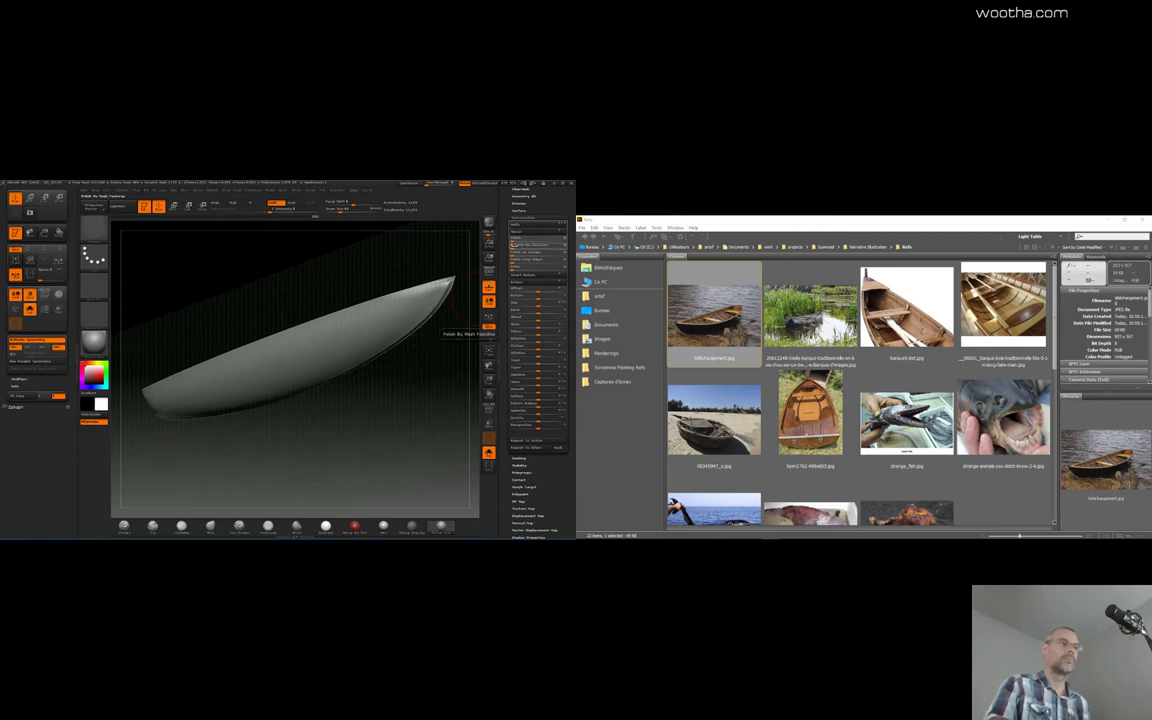
{"action": "left_click_drag", "start_coordinate": [454, 318], "coordinate": [427, 385]}
{"action": "left_click_drag", "start_coordinate": [420, 387], "coordinate": [270, 454]}
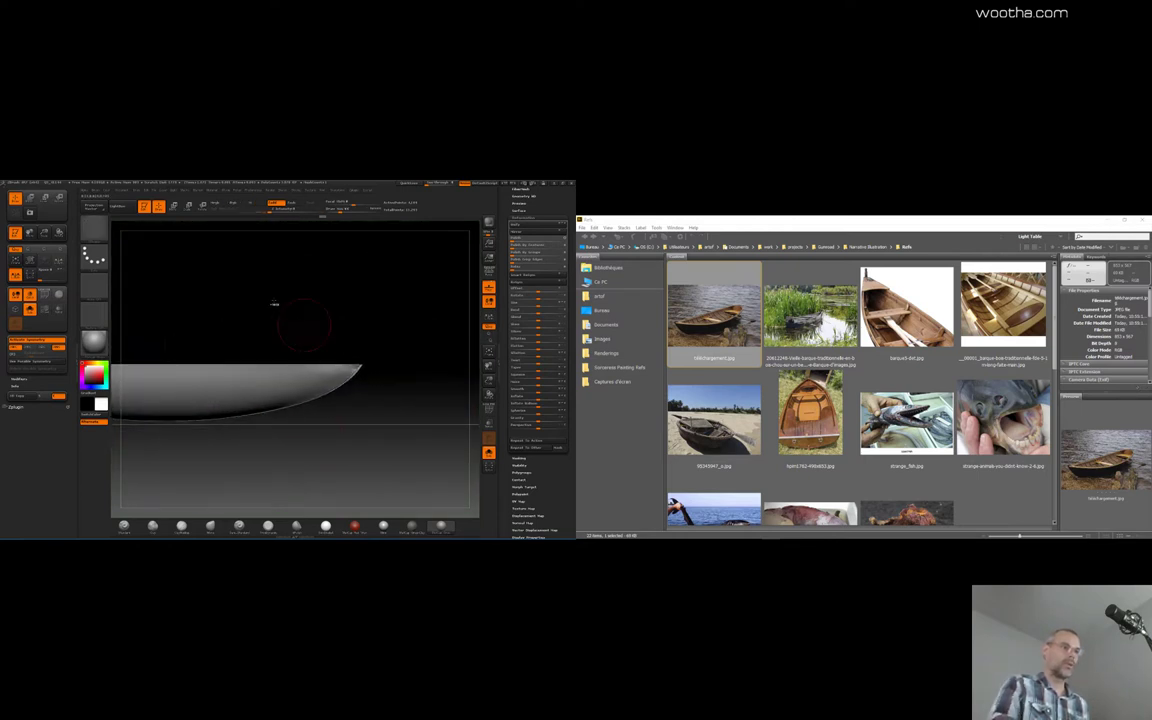
{"action": "mouse_move", "coordinate": [271, 302]}
{"action": "left_mouse_down", "text": "ctrl"}
{"action": "mouse_move", "coordinate": [348, 381]}
{"action": "mouse_move", "coordinate": [370, 386]}
{"action": "left_mouse_up", "text": "ctrl"}
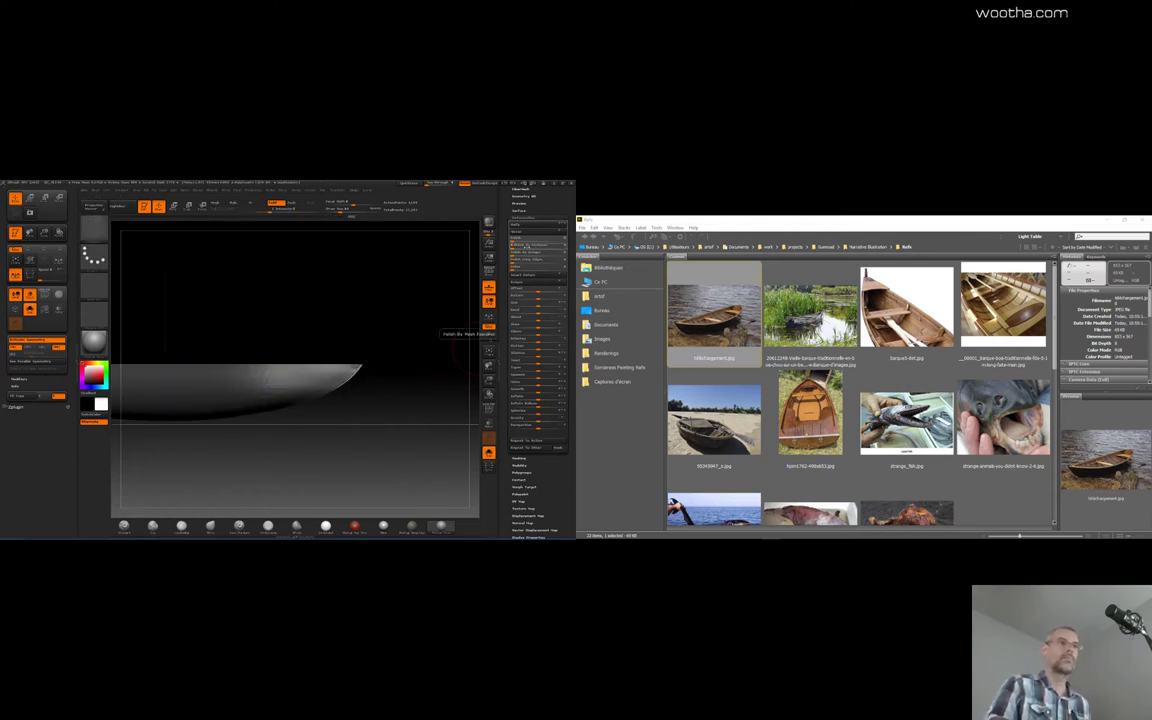
{"action": "left_click", "coordinate": [527, 246]}
{"action": "mouse_move", "coordinate": [450, 322]}
{"action": "left_mouse_down"}
{"action": "mouse_move", "coordinate": [436, 342]}
{"action": "mouse_move", "coordinate": [378, 360]}
{"action": "left_mouse_up"}
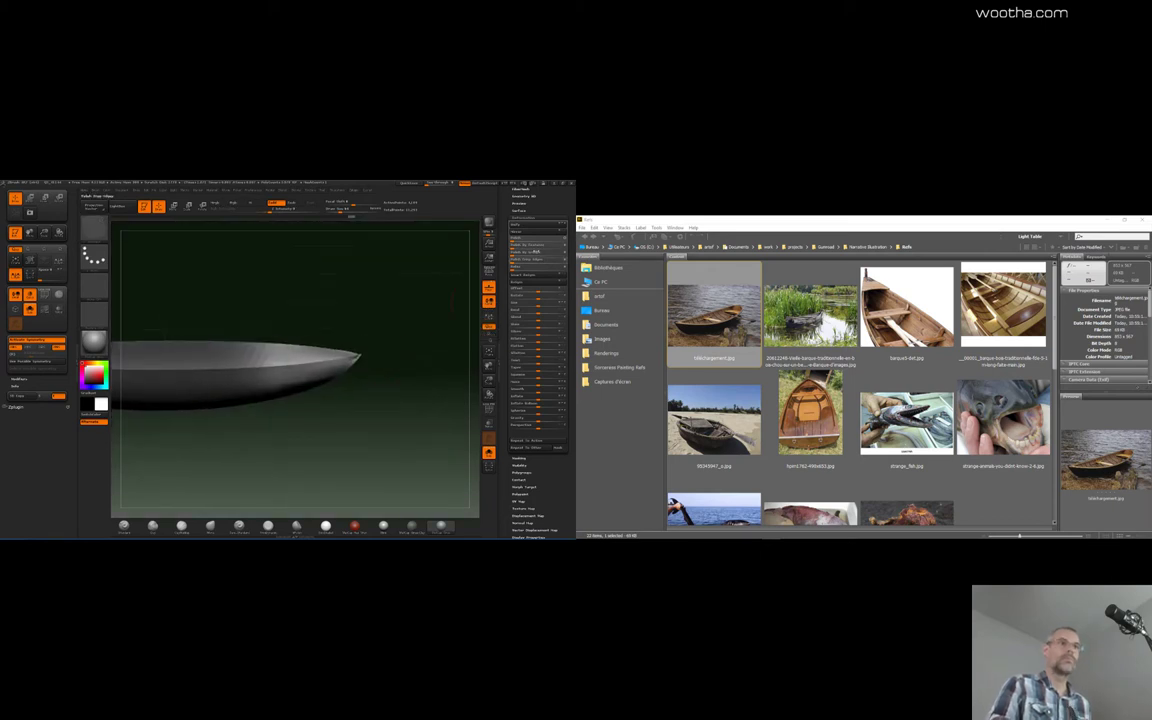
{"action": "left_click", "coordinate": [550, 248]}
{"action": "left_click", "coordinate": [550, 248]}
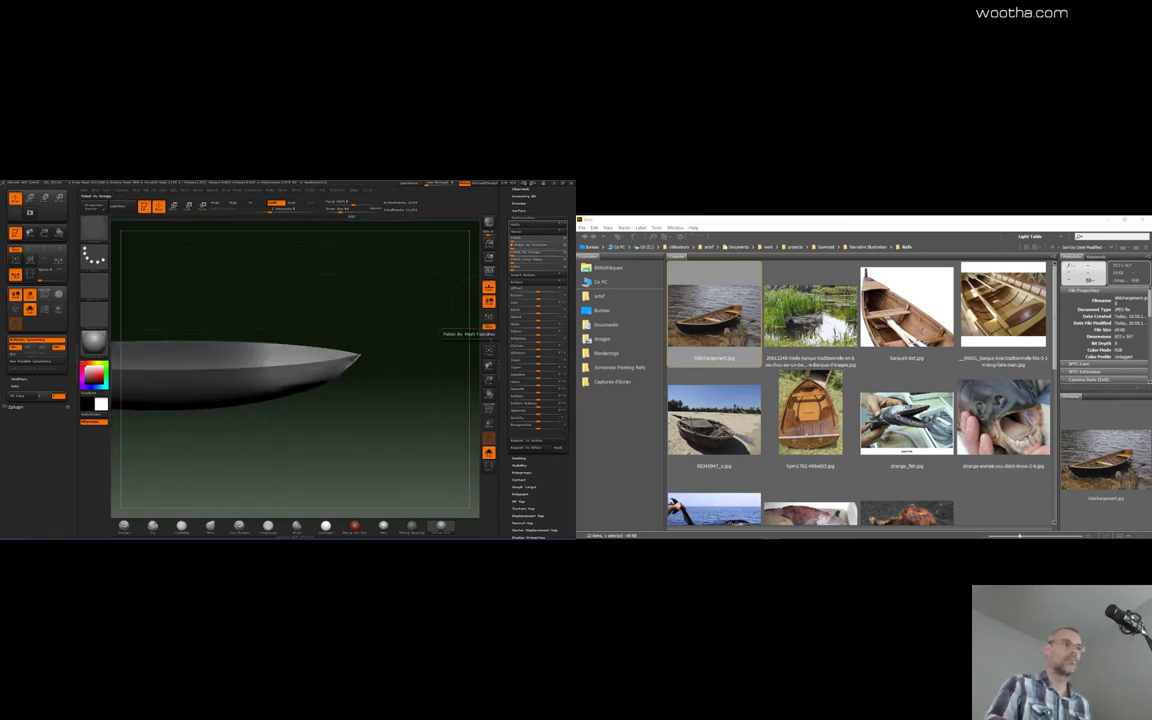
{"action": "mouse_move", "coordinate": [440, 332]}
{"action": "left_mouse_down"}
{"action": "mouse_move", "coordinate": [422, 334]}
{"action": "mouse_move", "coordinate": [411, 311]}
{"action": "mouse_move", "coordinate": [424, 314]}
{"action": "left_mouse_up"}
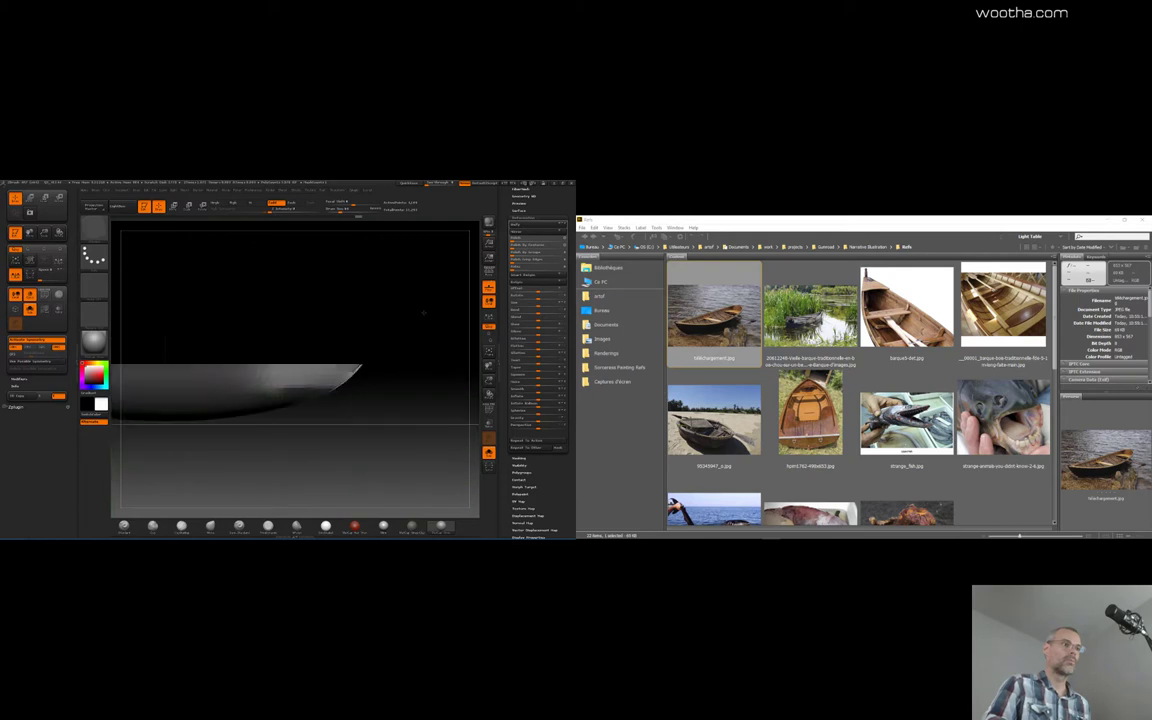
Show all boat parts again, select the keel subtool and adjust it crosswise with transpose lines
{"action": "left_click", "coordinate": [489, 452]}
{"action": "left_click_drag", "start_coordinate": [446, 463], "coordinate": [414, 404]}
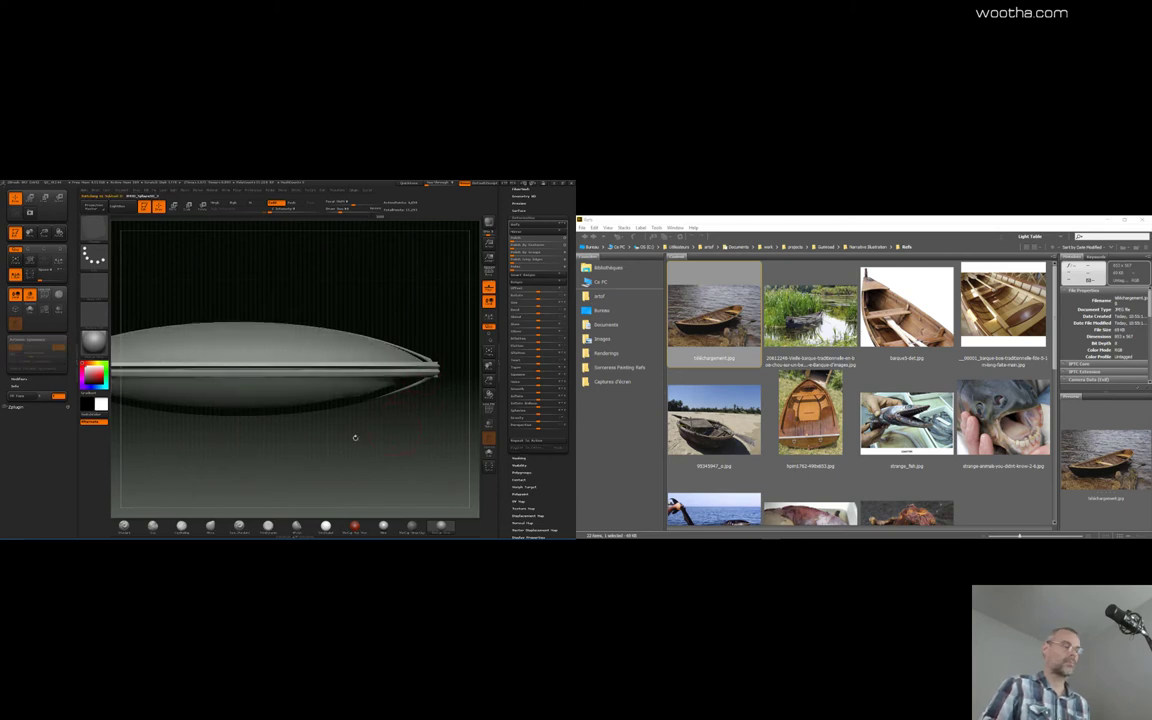
{"action": "left_click_drag", "start_coordinate": [355, 437], "coordinate": [422, 436]}
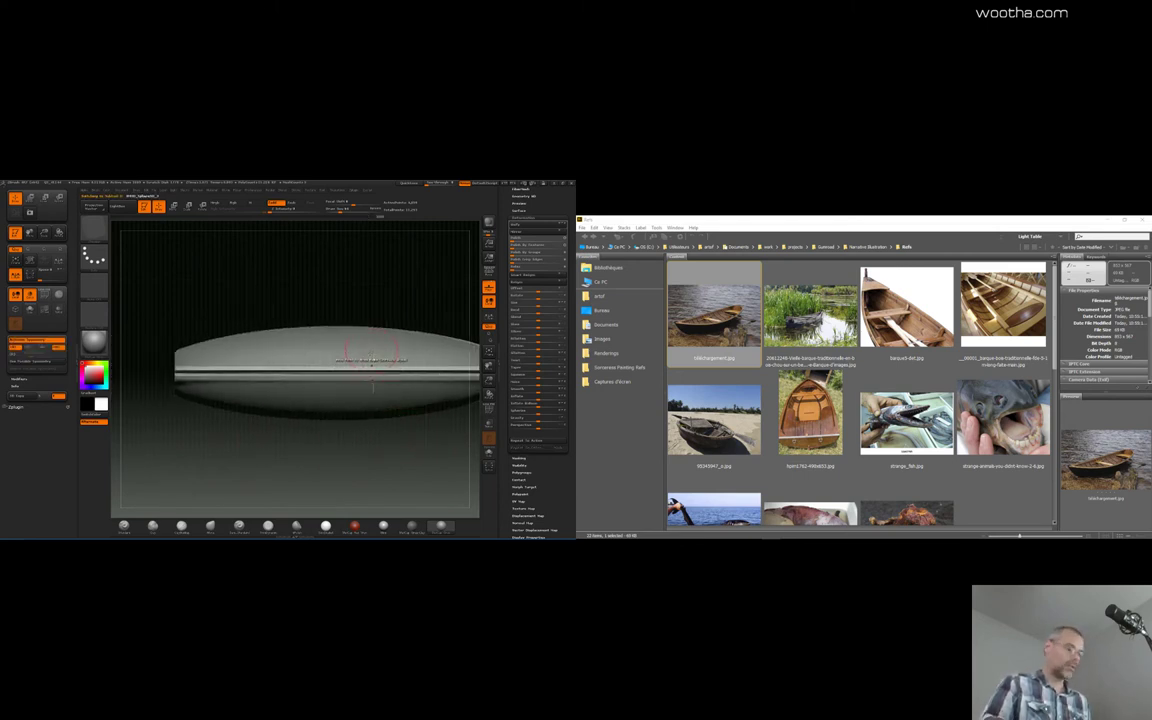
{"action": "key", "text": "w"}
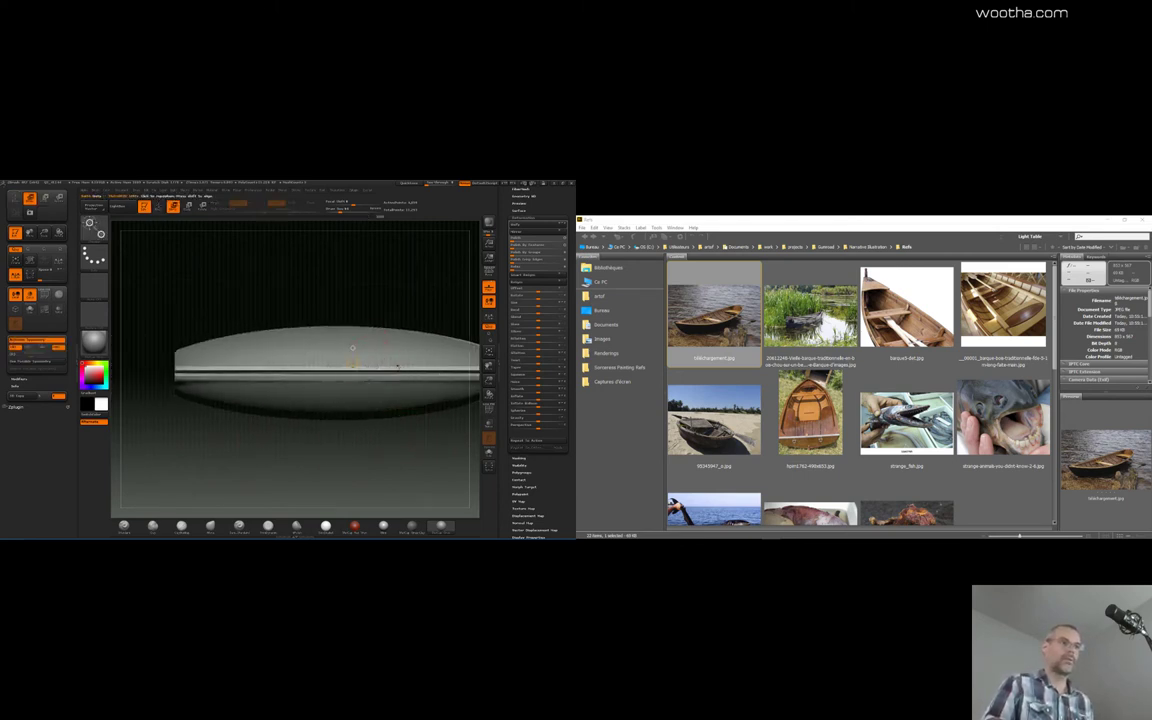
{"action": "left_click_drag", "start_coordinate": [398, 311], "coordinate": [398, 491], "text": "shift"}
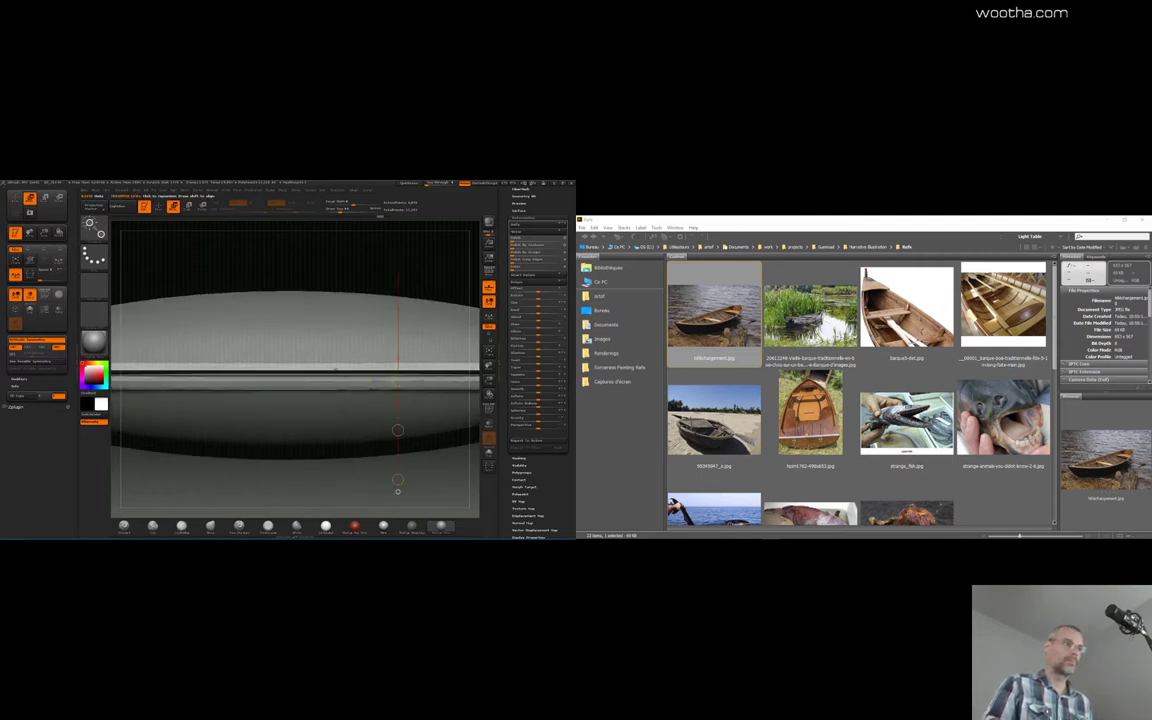
{"action": "mouse_move", "coordinate": [335, 370]}
{"action": "left_mouse_down", "text": "shift"}
{"action": "mouse_move", "coordinate": [335, 317]}
{"action": "mouse_move", "coordinate": [337, 366]}
{"action": "mouse_move", "coordinate": [336, 355]}
{"action": "left_mouse_up", "text": "shift"}
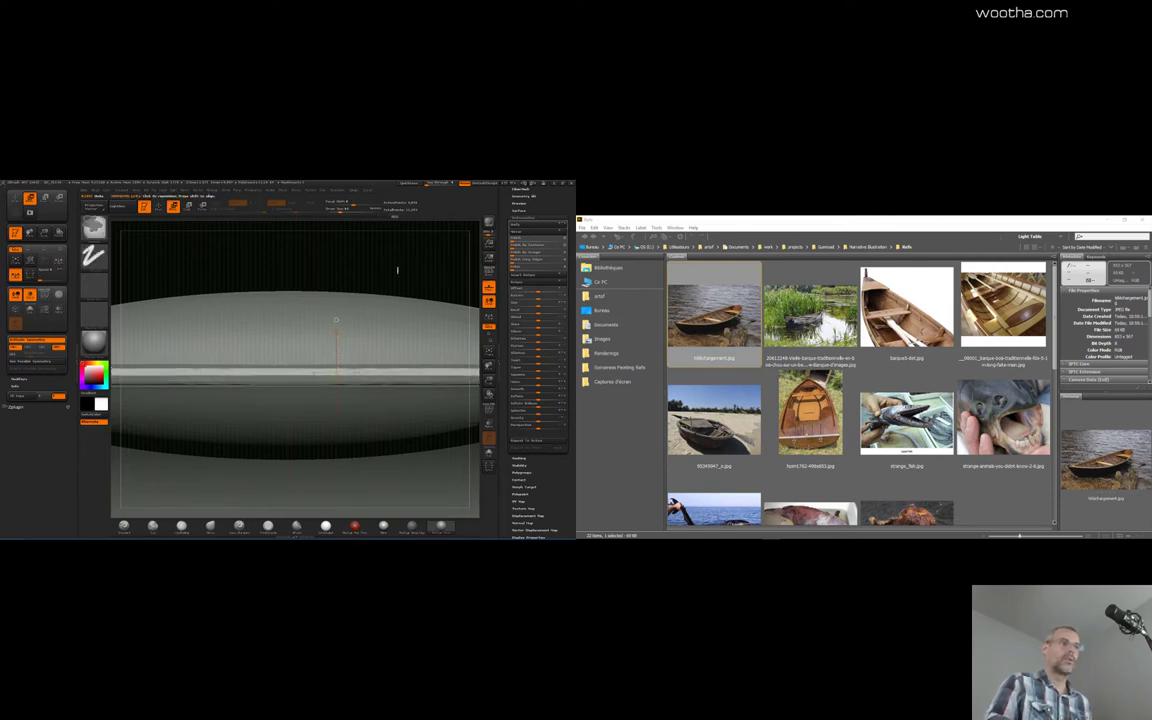
Apply Mirror And Weld to the keel and check it along the boat's underside and side
{"action": "left_click_drag", "start_coordinate": [541, 213], "coordinate": [541, 298]}
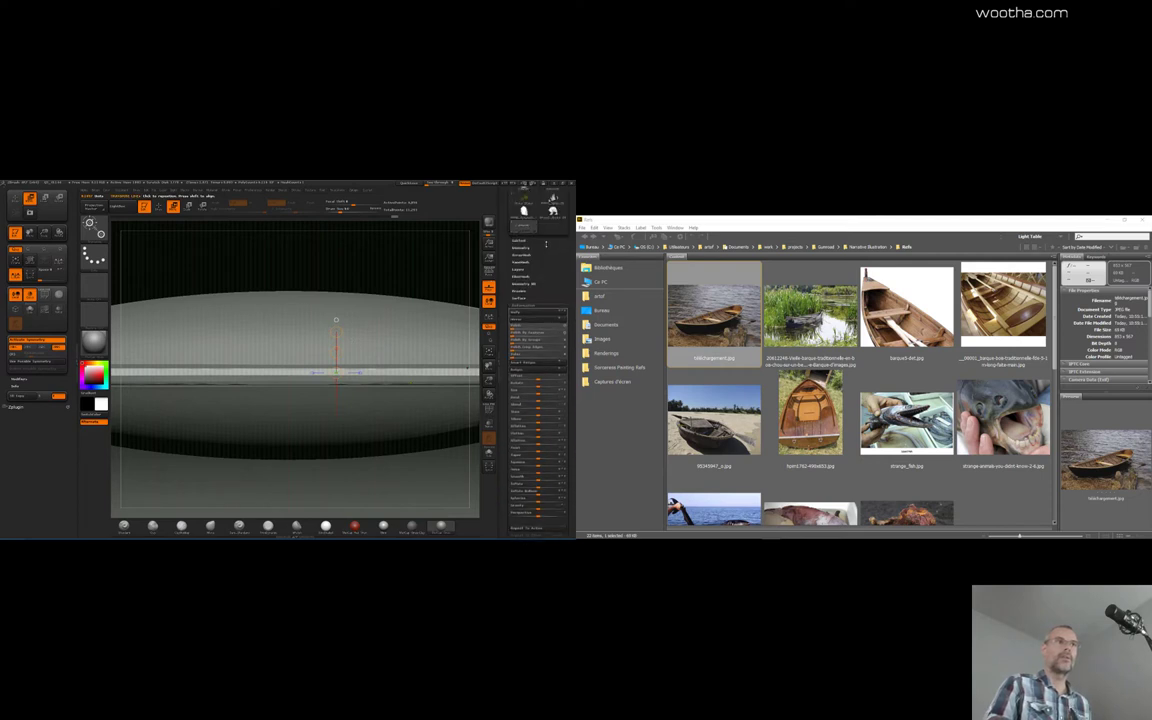
{"action": "left_click", "coordinate": [522, 246]}
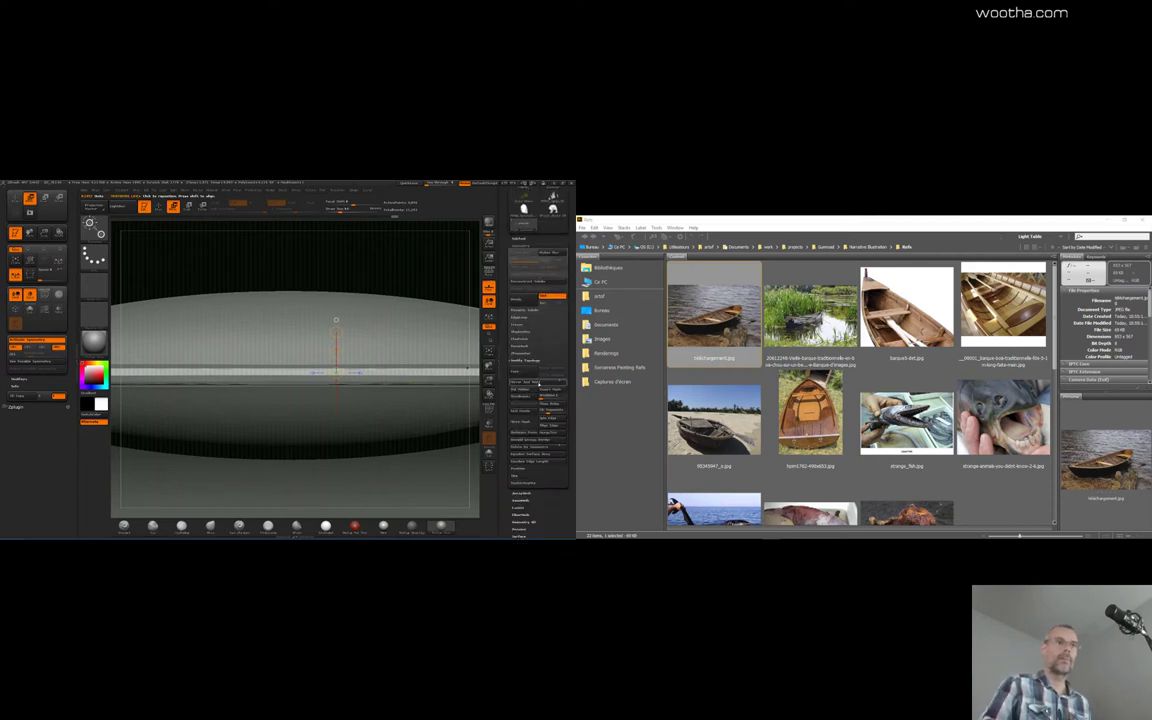
{"action": "left_click", "coordinate": [541, 383]}
{"action": "left_click_drag", "start_coordinate": [440, 475], "coordinate": [442, 410], "text": "alt"}
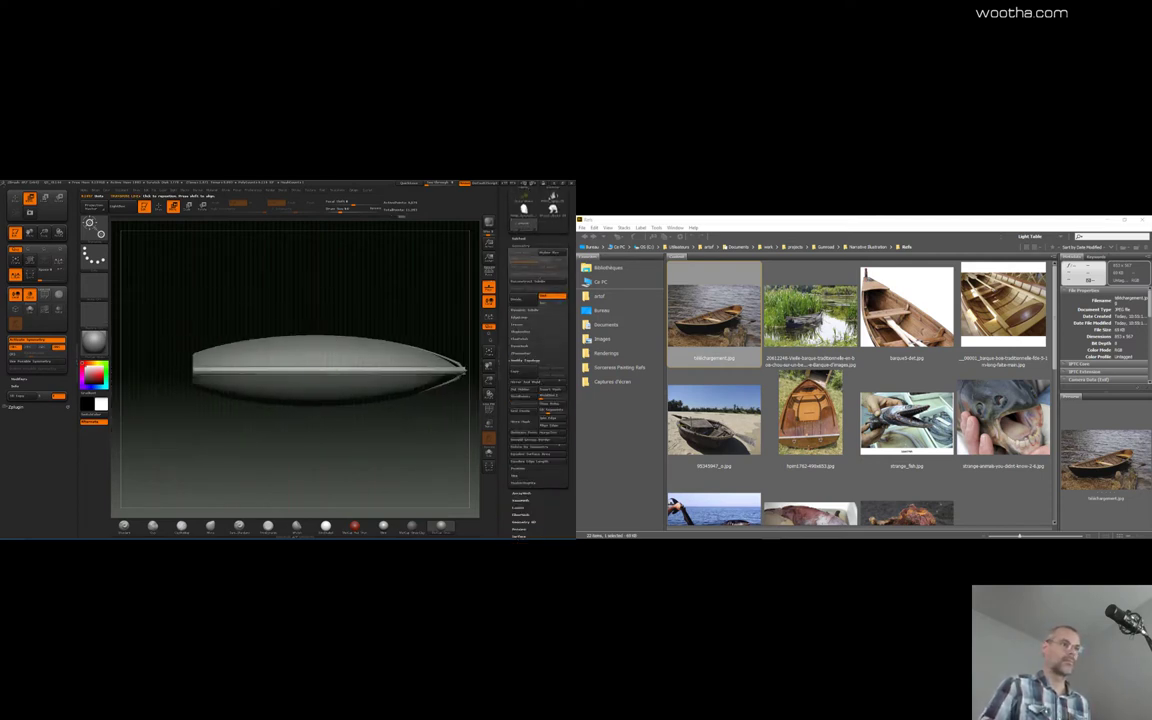
{"action": "left_click_drag", "start_coordinate": [450, 315], "coordinate": [408, 406]}
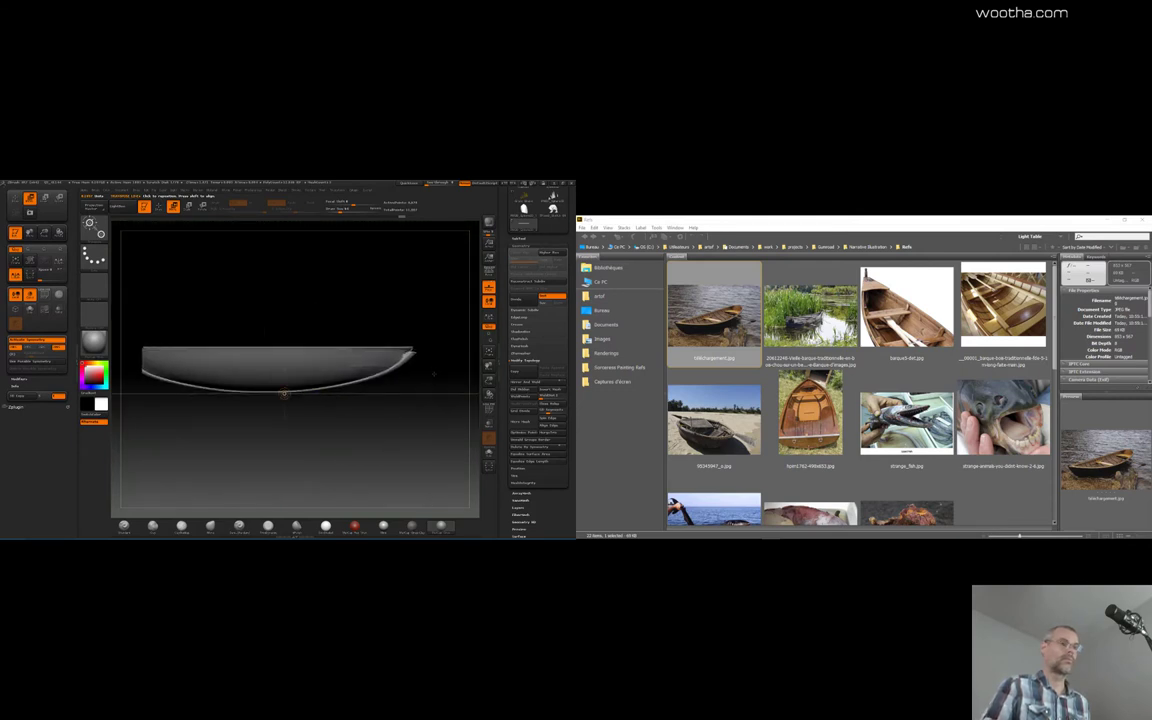
{"action": "left_click_drag", "start_coordinate": [392, 336], "coordinate": [398, 382]}
Select the hull subtool, smooth it with the Polish By Features deformation and check its underside
{"action": "left_click", "coordinate": [350, 370], "text": "alt"}
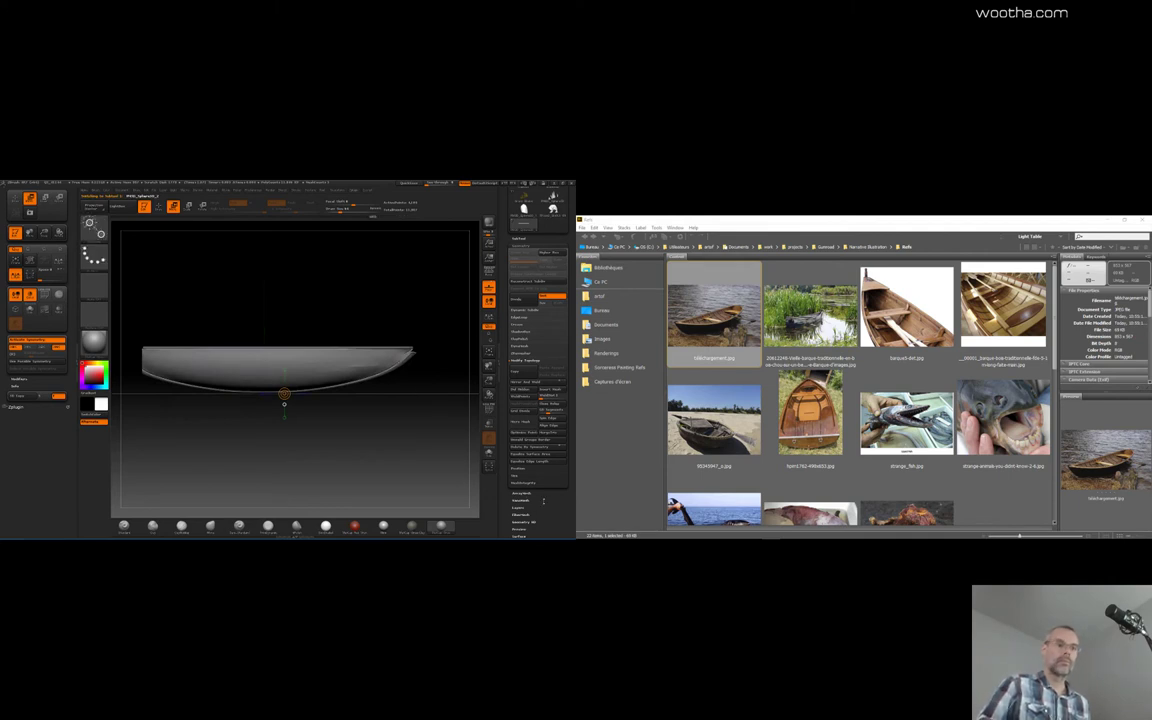
{"action": "left_click_drag", "start_coordinate": [544, 501], "coordinate": [544, 439]}
{"action": "left_click", "coordinate": [525, 483]}
{"action": "left_click_drag", "start_coordinate": [546, 488], "coordinate": [525, 269]}
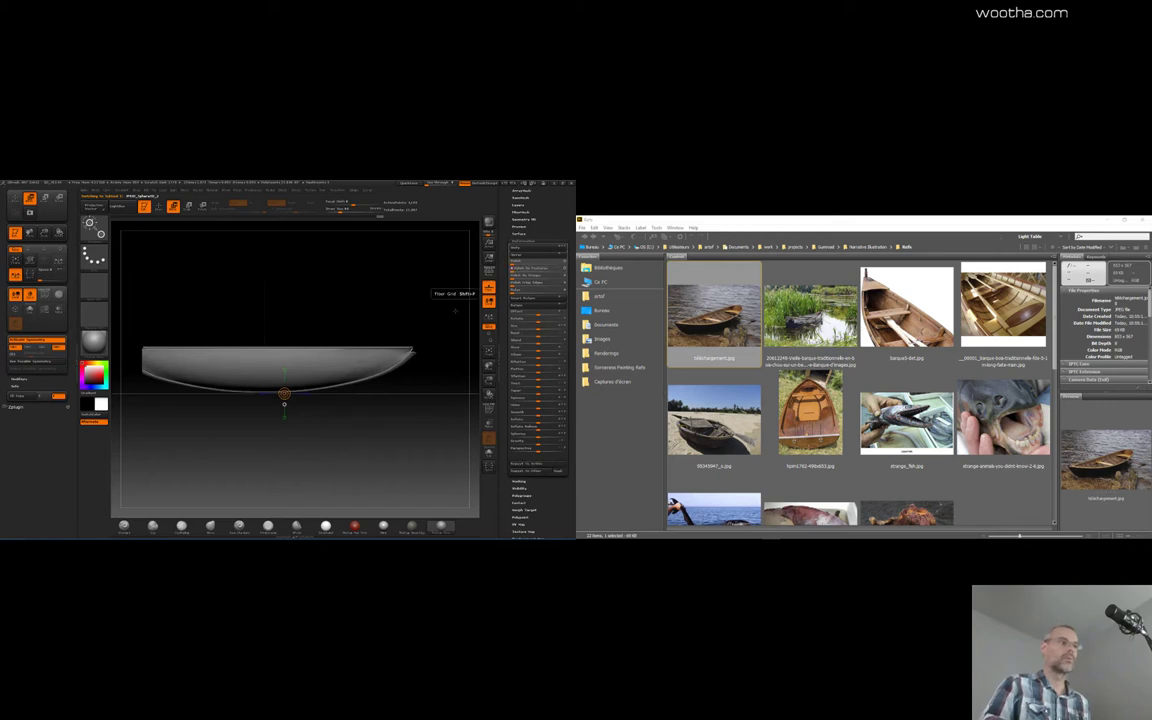
{"action": "left_click_drag", "start_coordinate": [436, 316], "coordinate": [450, 370]}
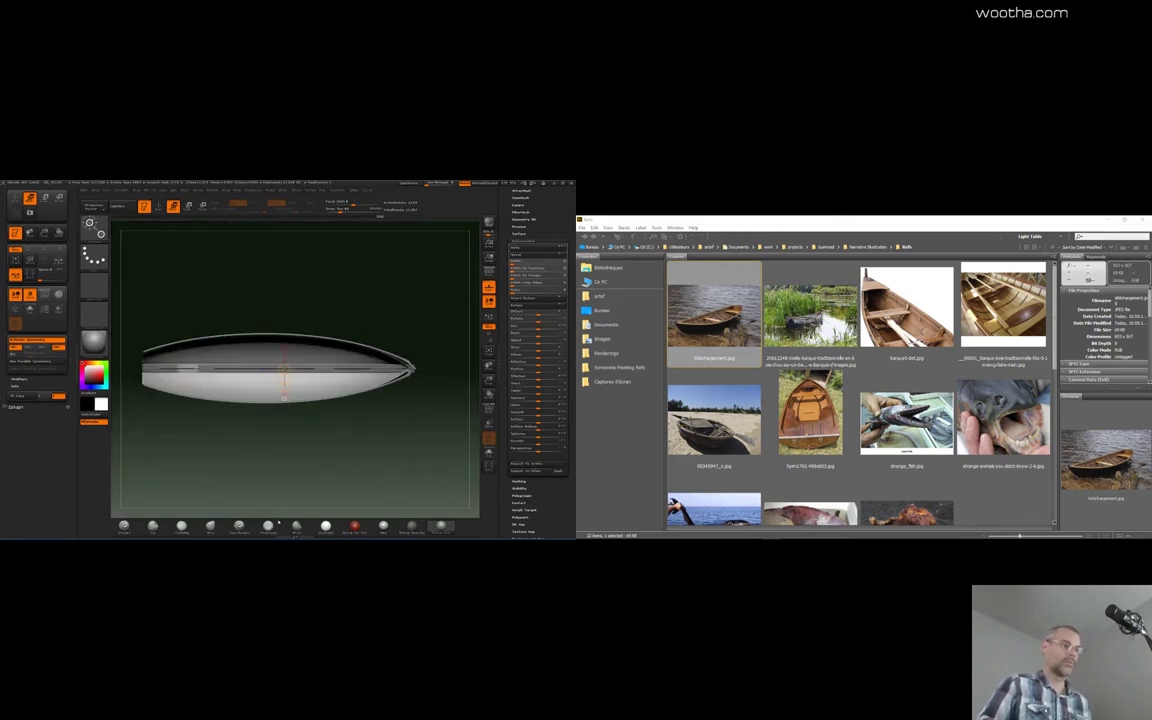
Nudge the hull's surface near the bow with the Move brush and check it from the front and side
{"action": "left_click", "coordinate": [211, 526]}
{"action": "key", "text": "space"}
{"action": "left_click_drag", "start_coordinate": [387, 353], "coordinate": [394, 354]}
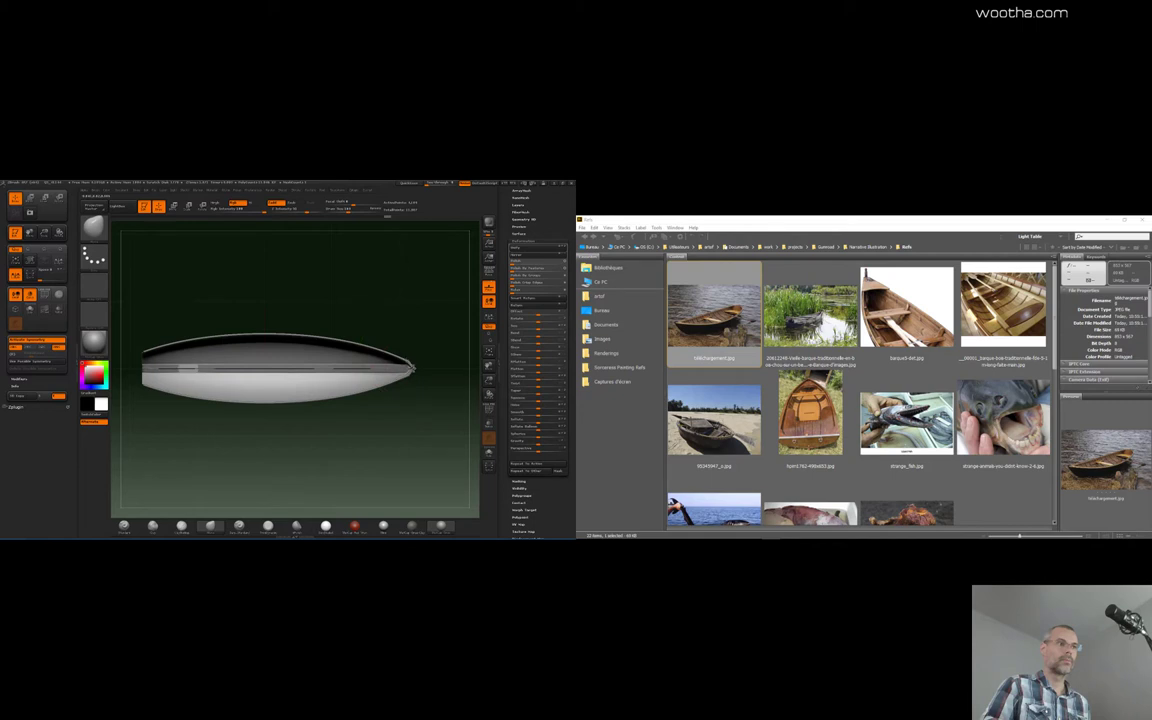
{"action": "mouse_move", "coordinate": [410, 438]}
{"action": "left_mouse_down"}
{"action": "mouse_move", "coordinate": [418, 366]}
{"action": "mouse_move", "coordinate": [399, 360]}
{"action": "mouse_move", "coordinate": [410, 365]}
{"action": "left_mouse_up"}
{"action": "key", "text": "space"}
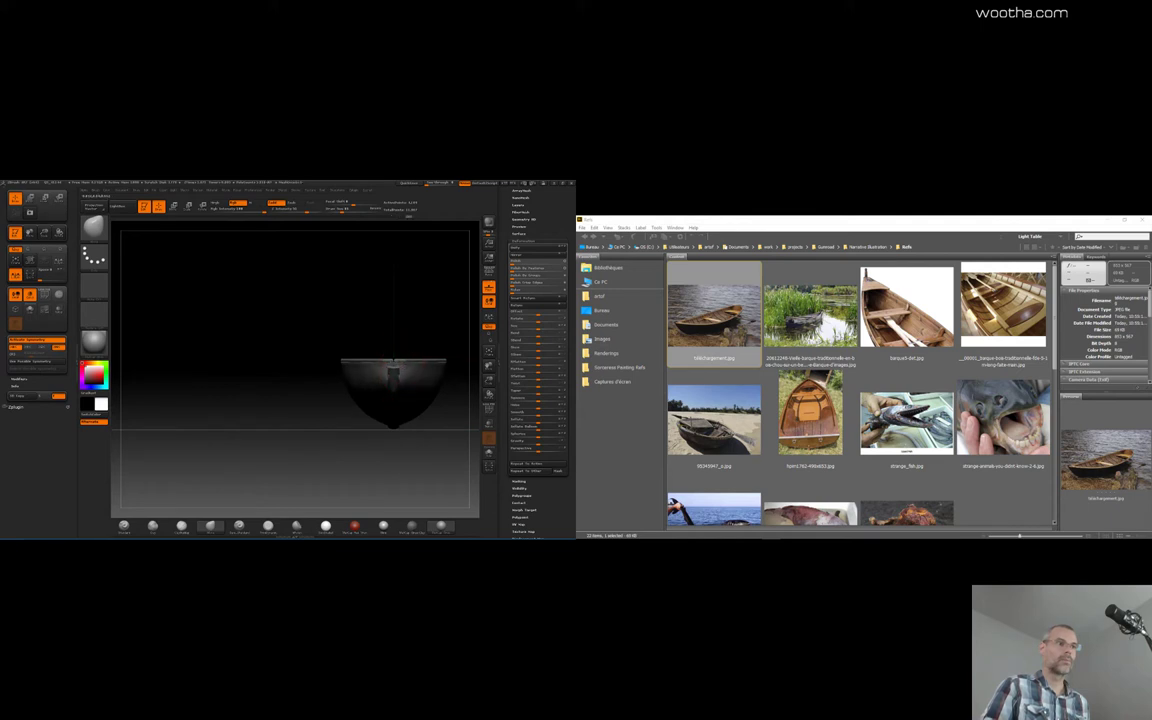
{"action": "left_click_drag", "start_coordinate": [411, 346], "coordinate": [485, 378]}
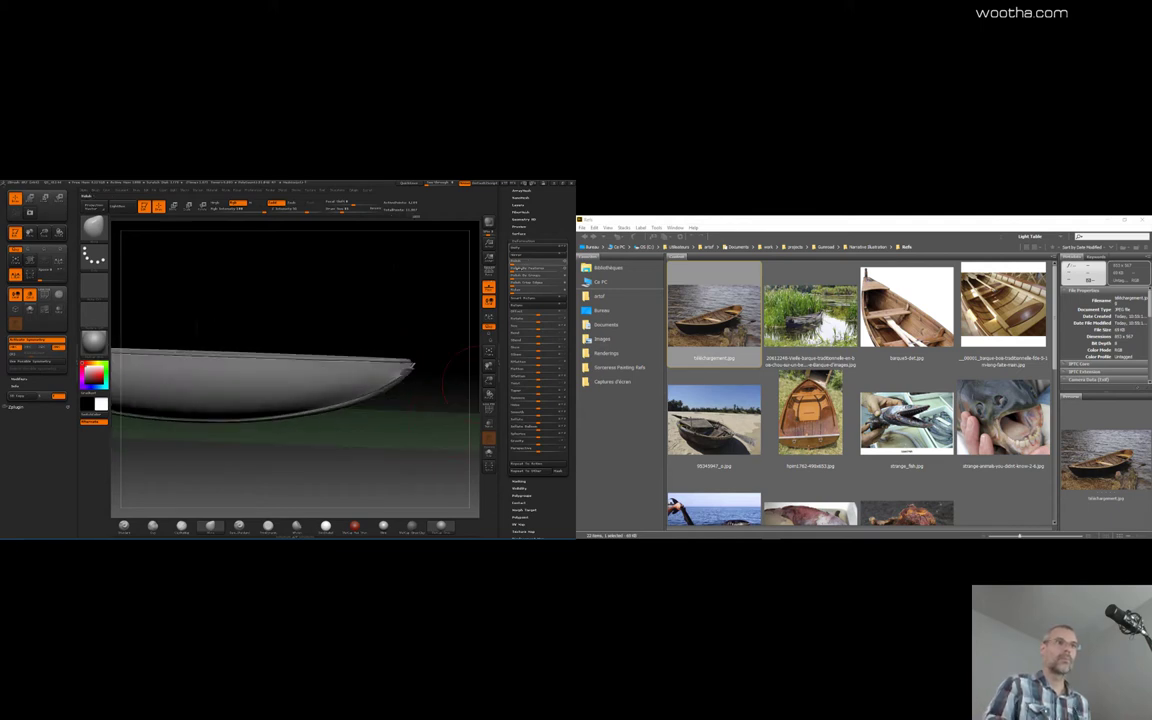
View the boat's interior from above and compare it with the full-size reference photo of the wooden boat in Adobe Bridge
{"action": "left_click_drag", "start_coordinate": [450, 329], "coordinate": [420, 350]}
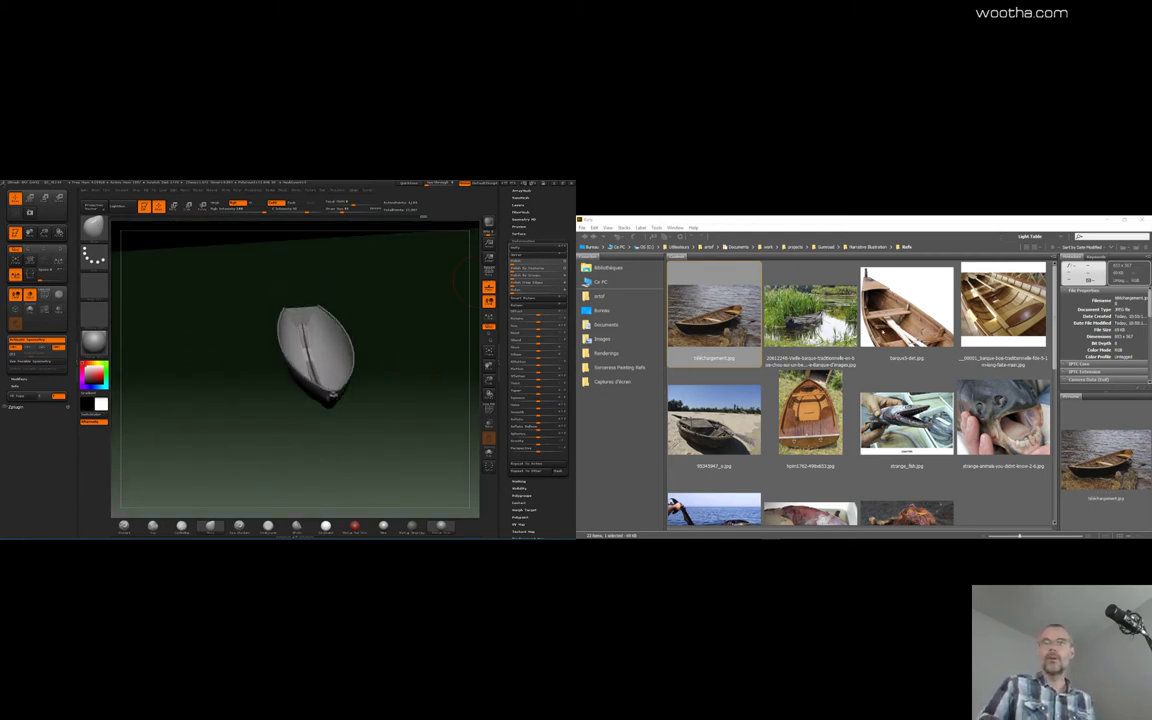
{"action": "key", "text": "space"}
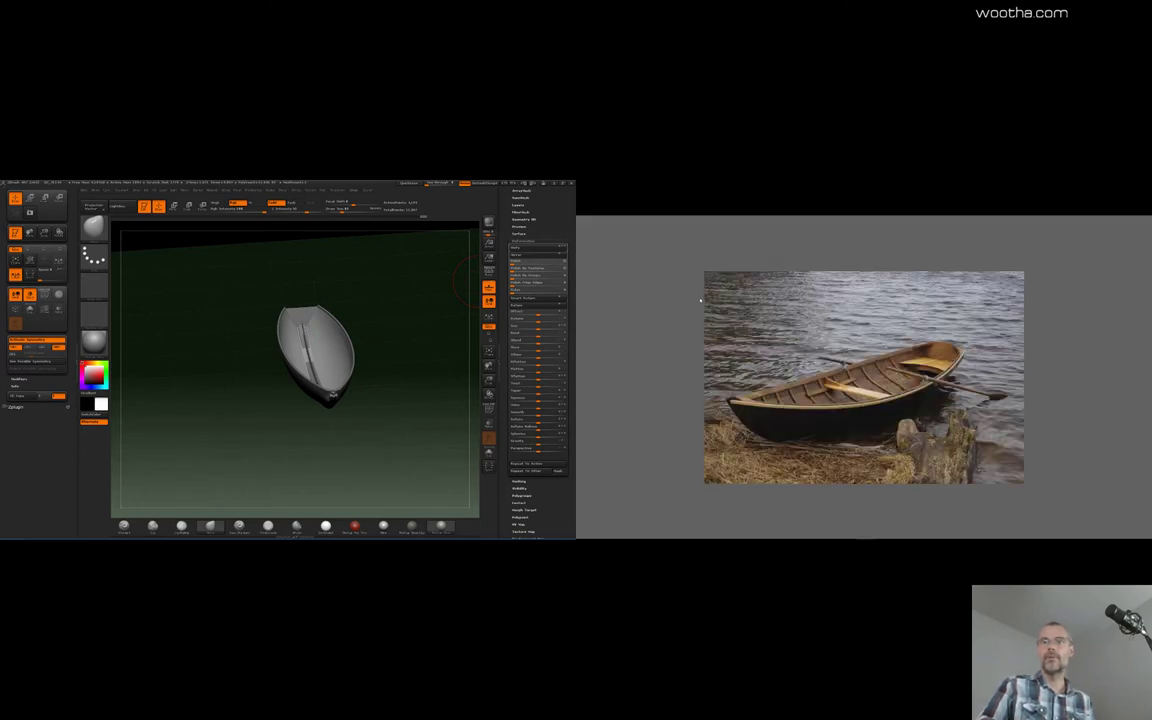
{"action": "key", "text": "space"}
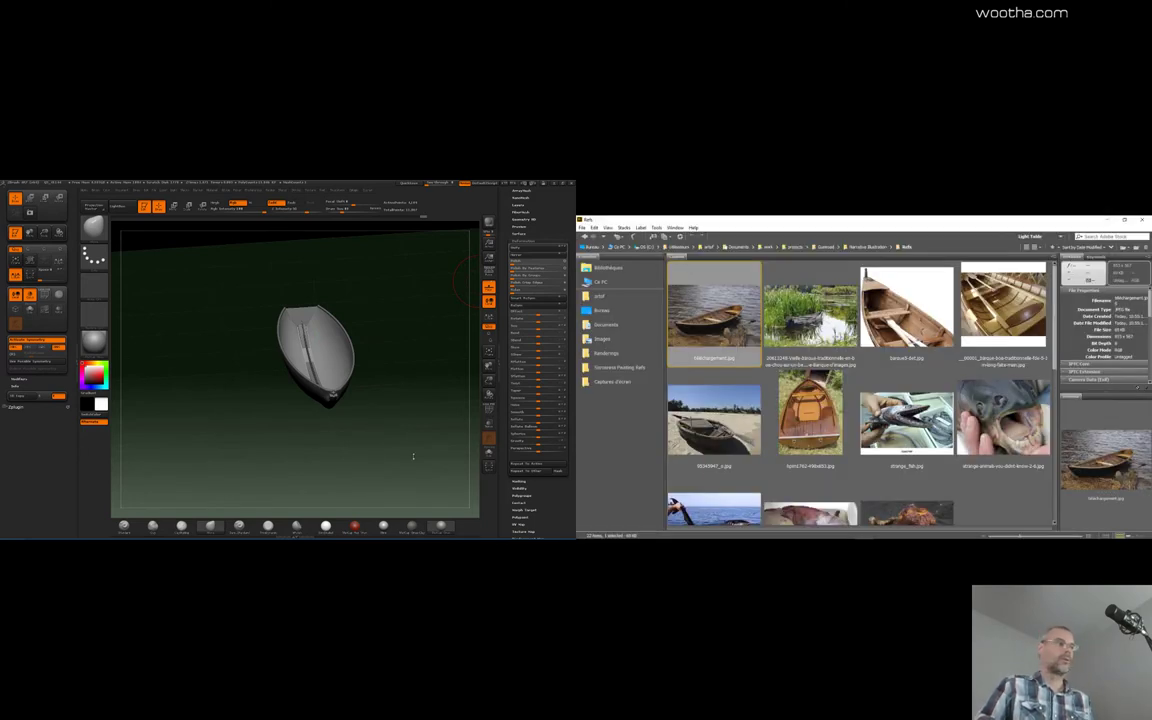
Look at the boat in the KeyShot frog scene and bring the boat reference photos in Adobe Bridge back up
{"action": "left_click", "coordinate": [1107, 220]}
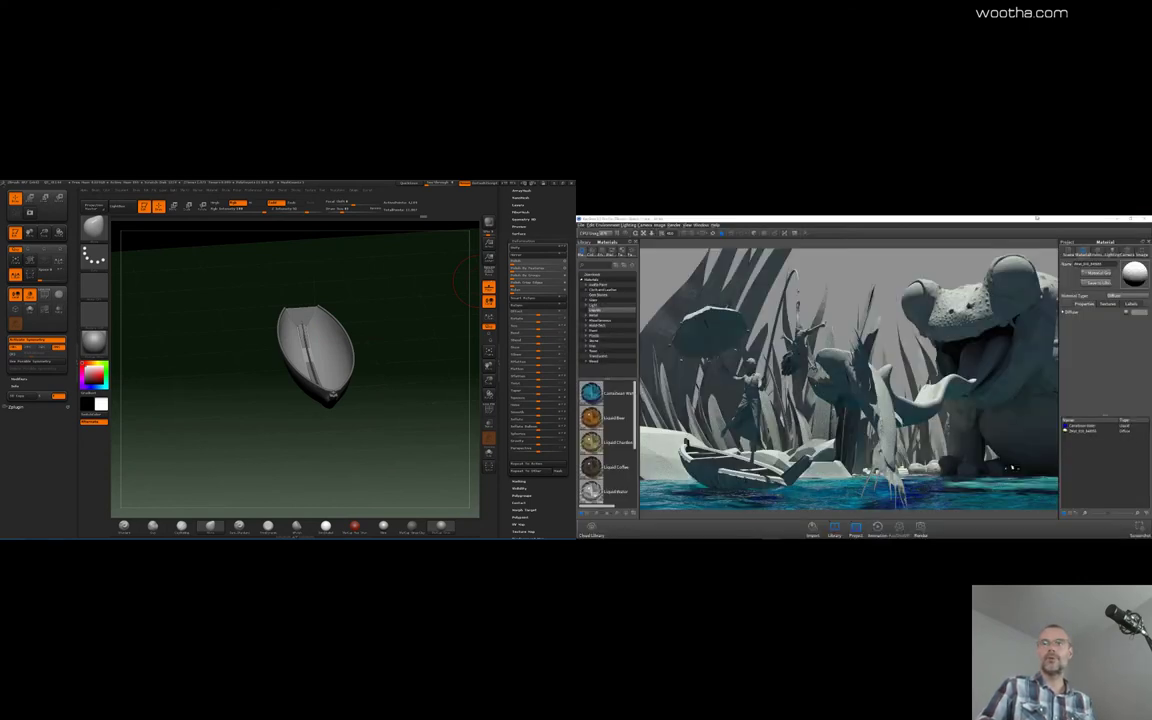
{"action": "key", "text": "alt+Tab"}
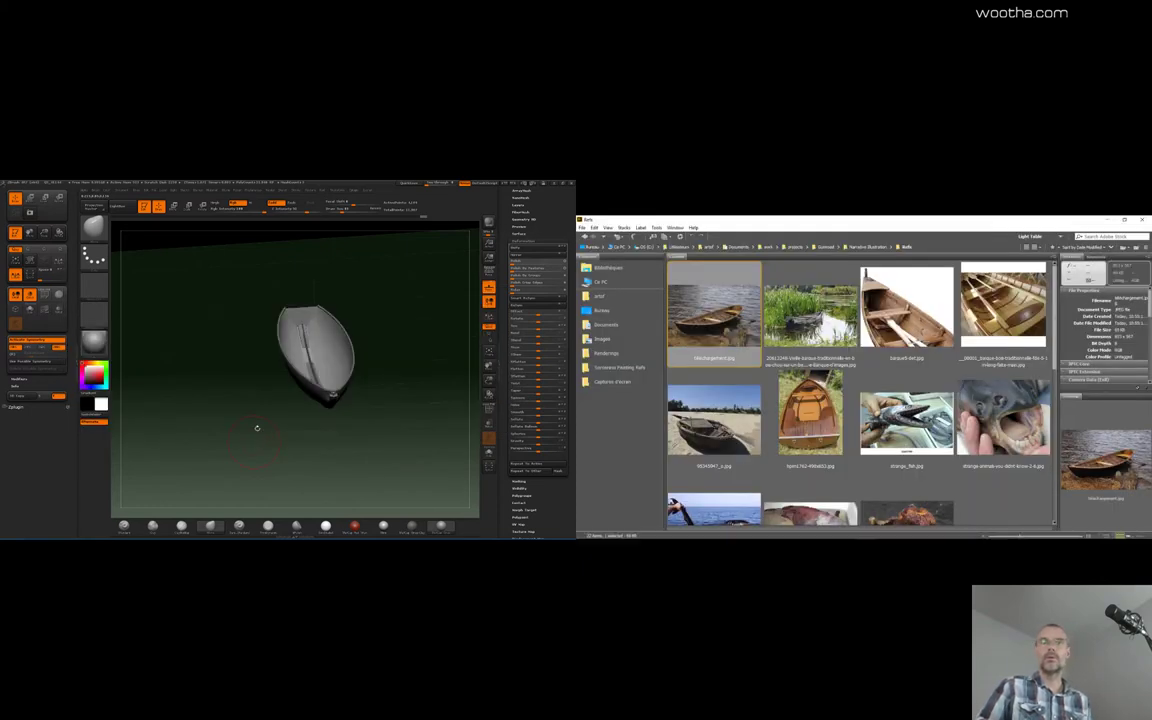
Subdivide the hull's geometry with Divide to prepare it for clean masking
{"action": "left_click_drag", "start_coordinate": [419, 309], "coordinate": [378, 409]}
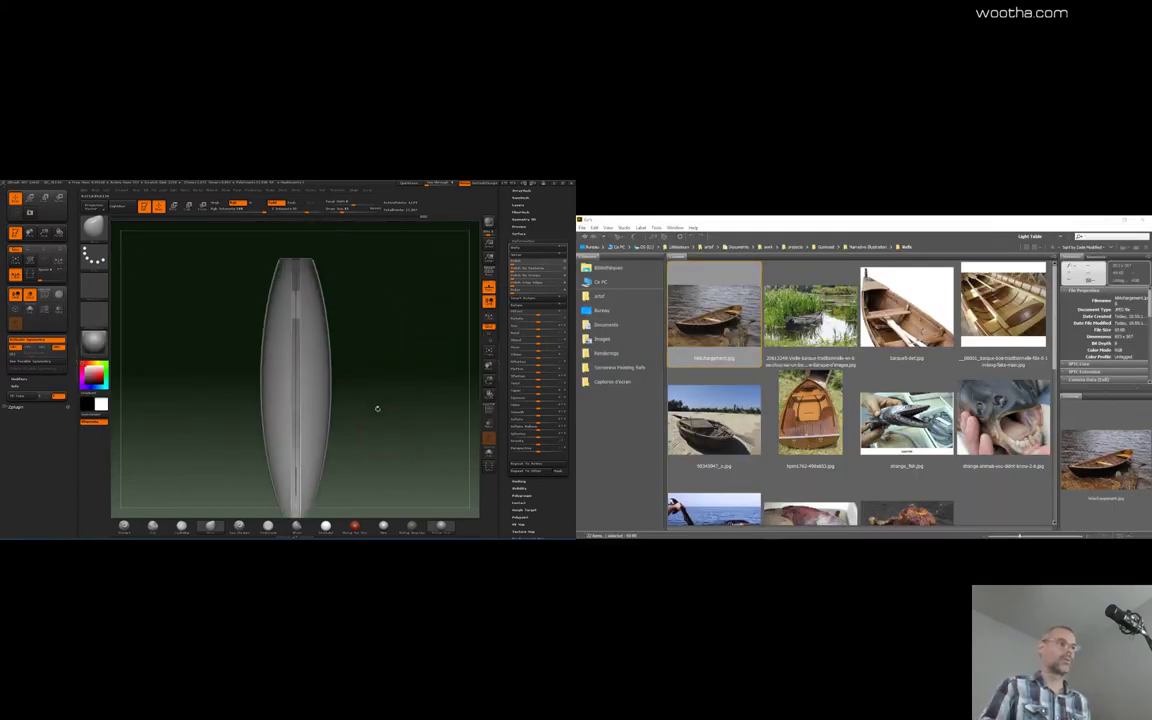
{"action": "scroll", "coordinate": [531, 244], "scroll_direction": "up", "scroll_amount": 3}
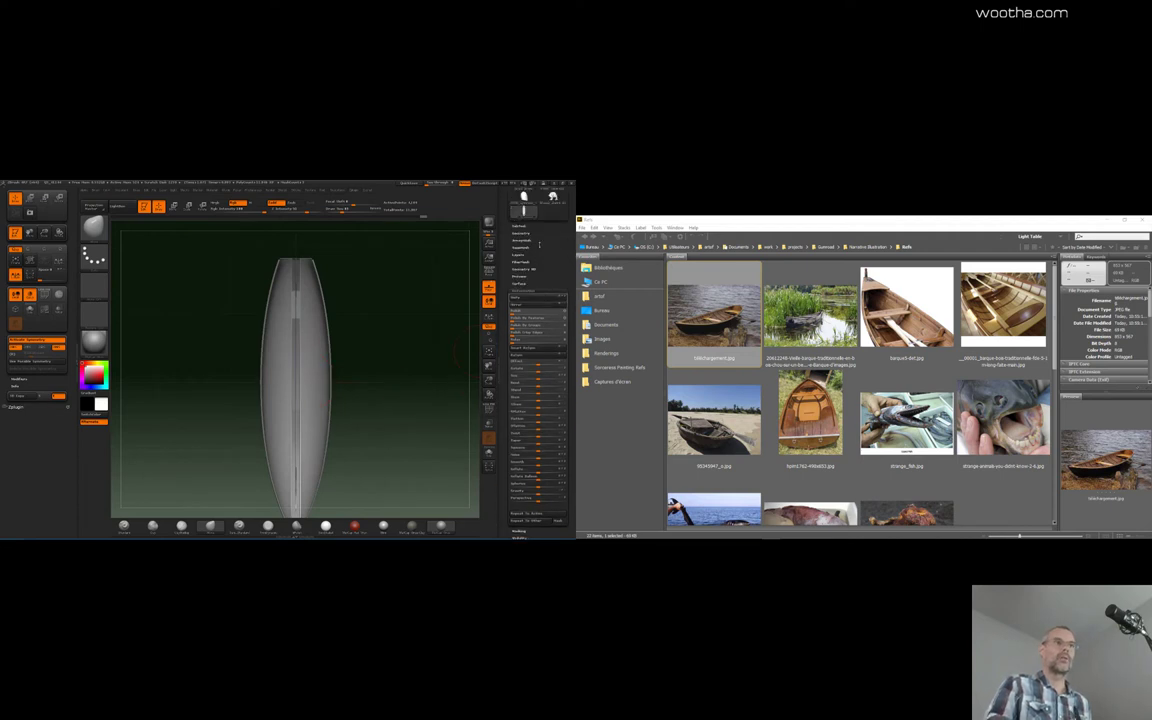
{"action": "left_click", "coordinate": [521, 227]}
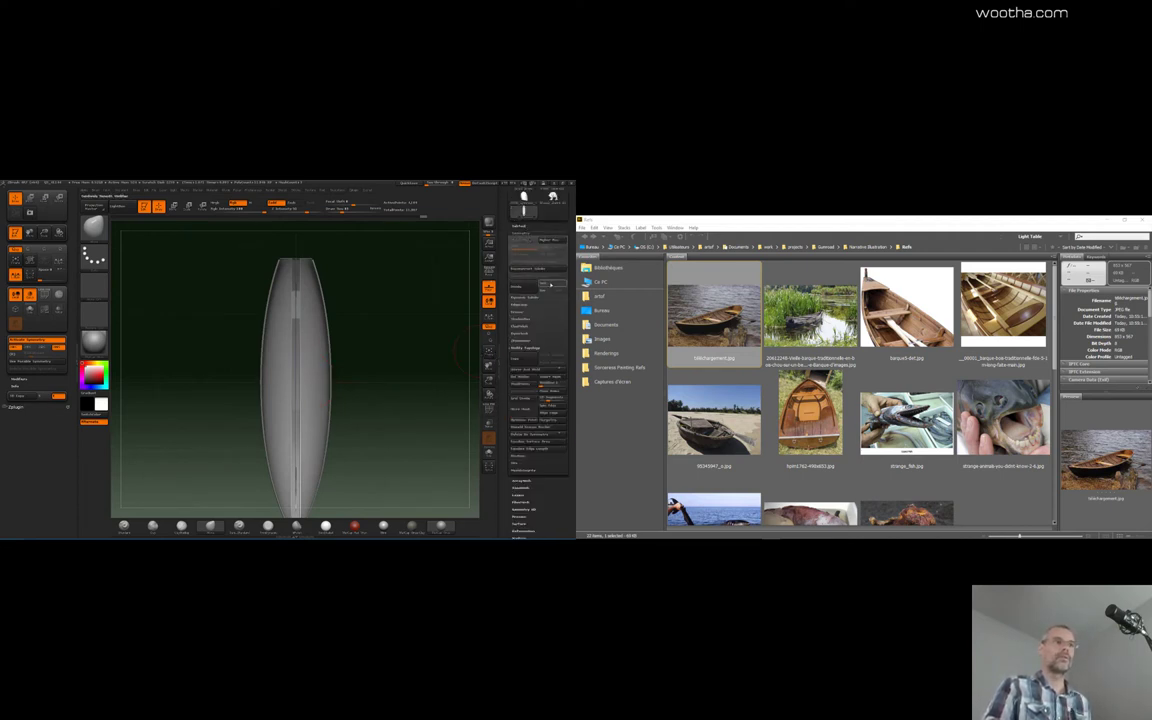
{"action": "left_click_drag", "start_coordinate": [429, 380], "coordinate": [352, 386]}
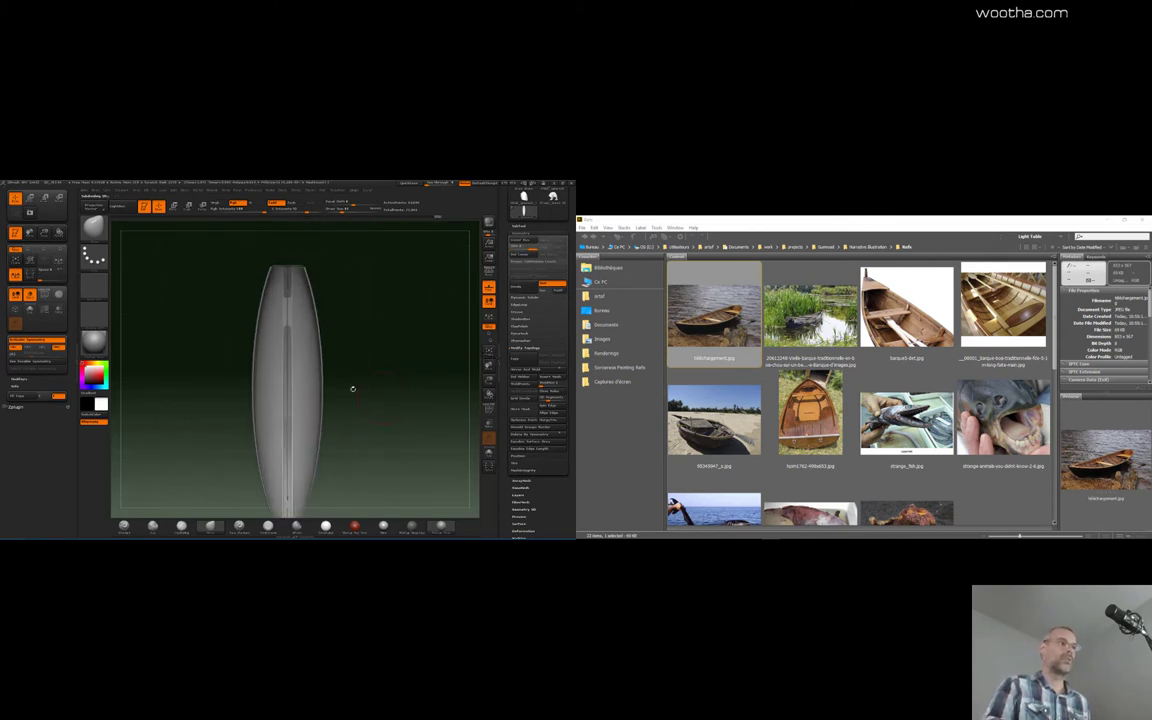
{"action": "key", "text": "ctrl+z"}
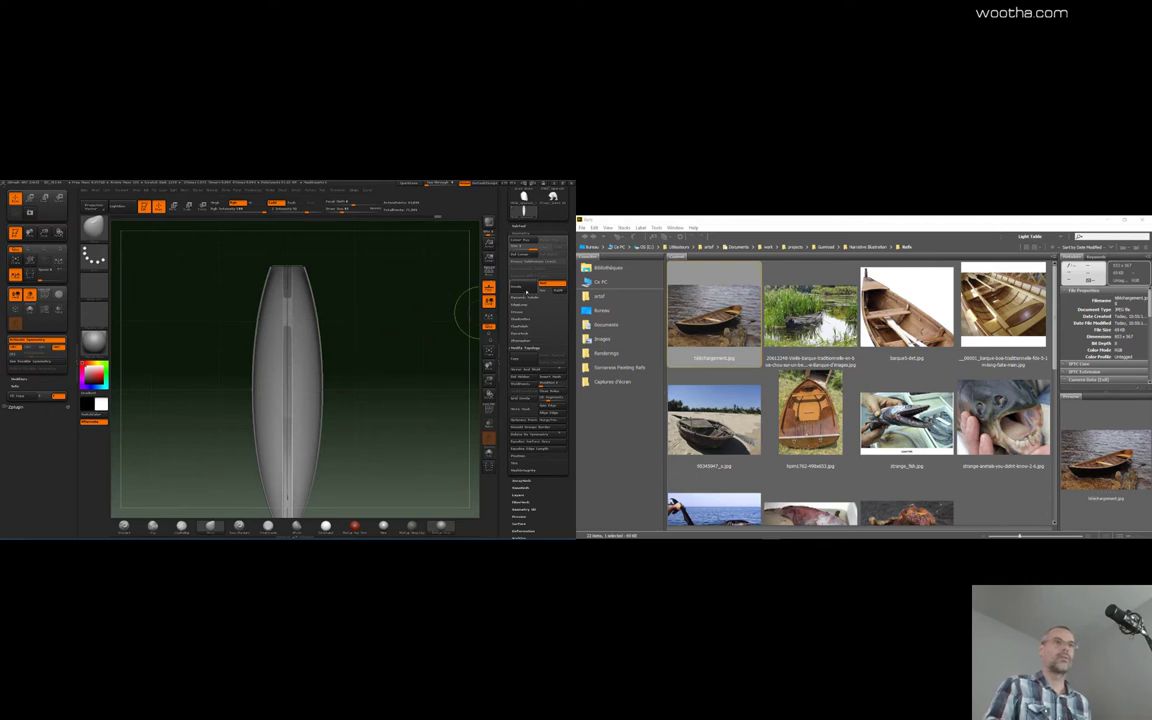
{"action": "left_click", "coordinate": [528, 290]}
Mask a series of thin, straight, evenly spaced bands across the full width of the hull, from stern to bow
{"action": "left_click_drag", "start_coordinate": [237, 316], "coordinate": [362, 313], "text": "ctrl"}
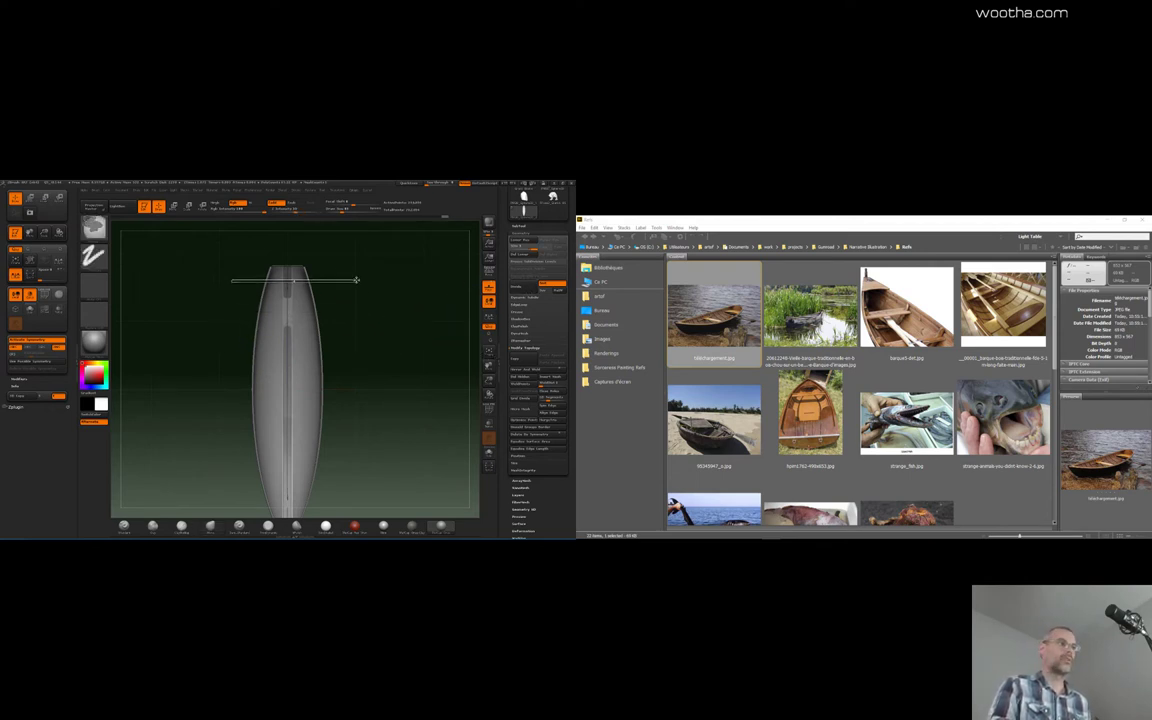
{"action": "left_click_drag", "start_coordinate": [356, 280], "coordinate": [375, 361], "text": "ctrl+shift"}
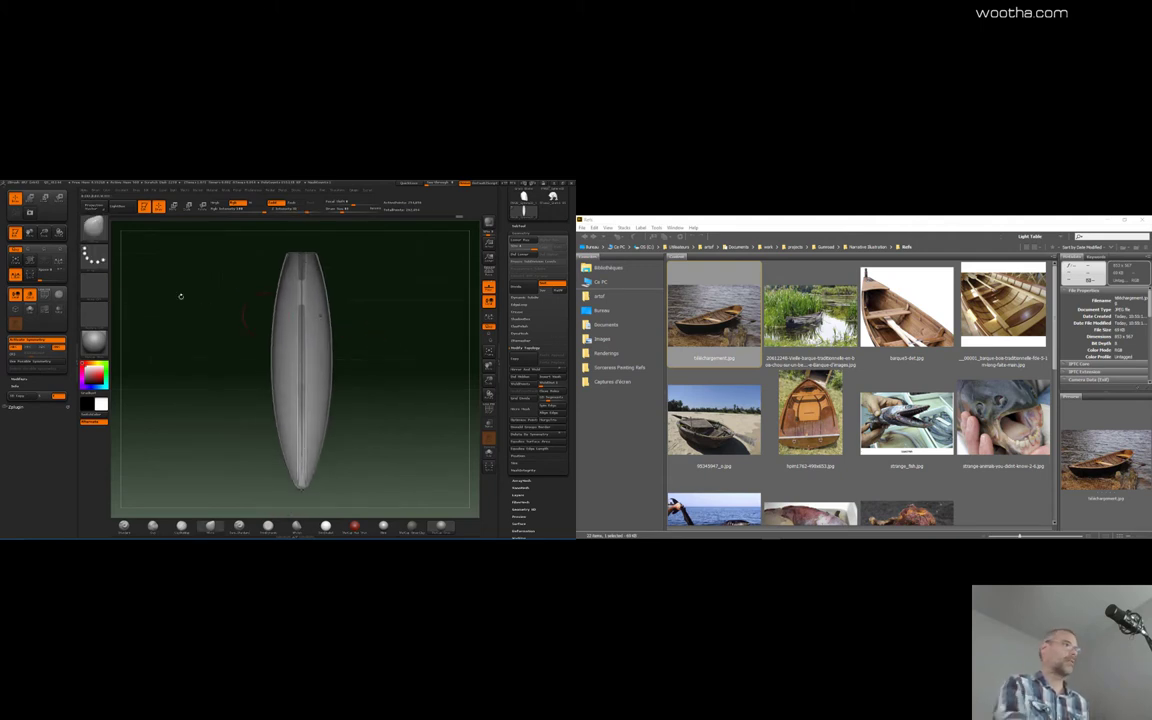
{"action": "key", "text": "ctrl"}
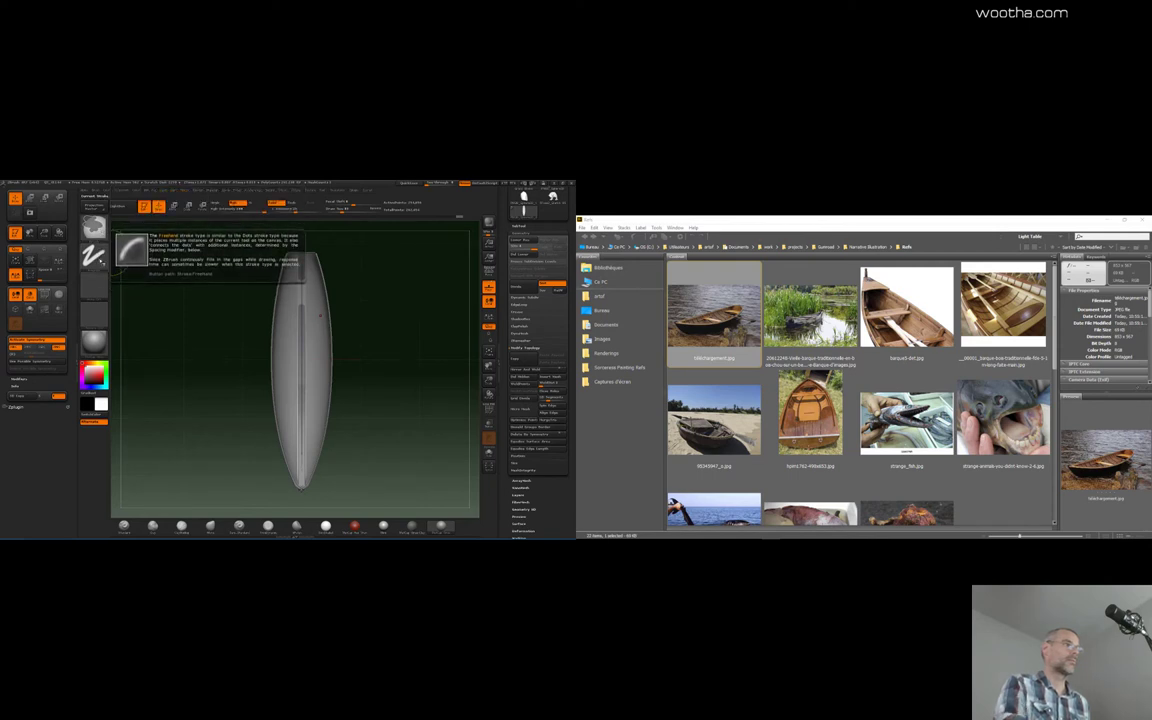
{"action": "key", "text": "b"}
{"action": "key", "text": "m"}
{"action": "key", "text": "v"}
{"action": "mouse_move", "coordinate": [236, 269]}
{"action": "left_mouse_down", "text": "ctrl"}
{"action": "mouse_move", "coordinate": [363, 281]}
{"action": "mouse_move", "coordinate": [363, 267]}
{"action": "left_mouse_up", "text": "ctrl"}
{"action": "left_click_drag", "start_coordinate": [248, 293], "coordinate": [362, 300], "text": "ctrl"}
{"action": "left_click_drag", "start_coordinate": [222, 338], "coordinate": [378, 330], "text": "ctrl+shift"}
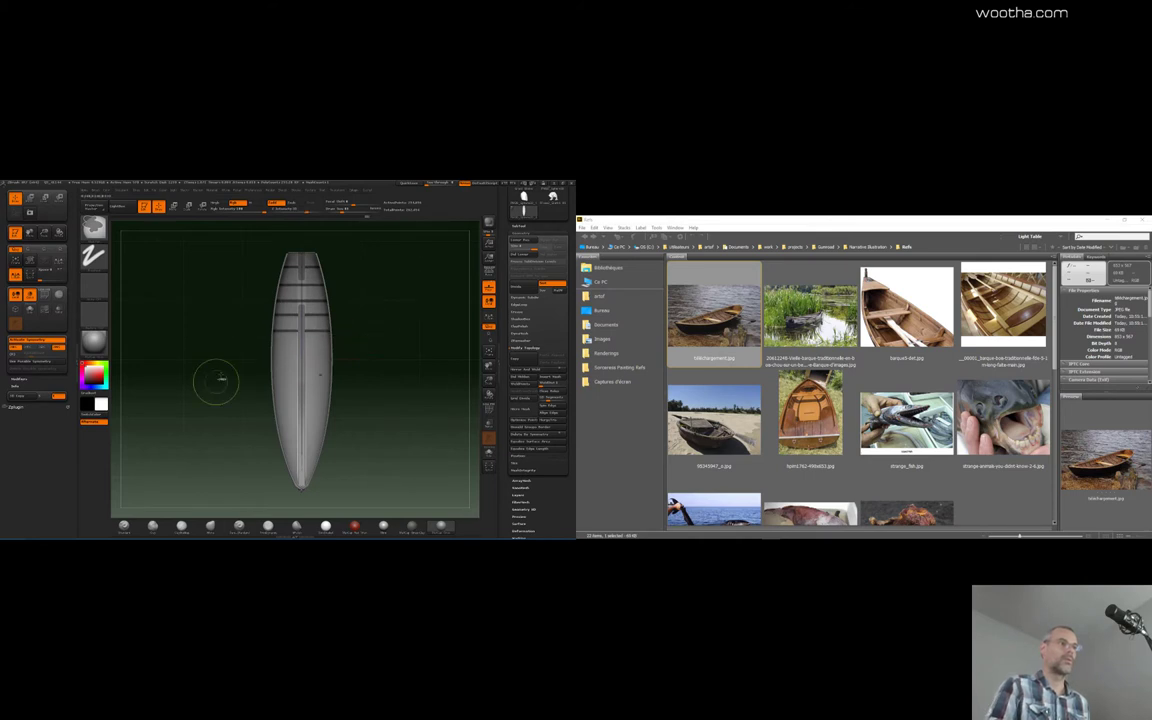
{"action": "left_click_drag", "start_coordinate": [224, 372], "coordinate": [368, 364], "text": "ctrl+shift"}
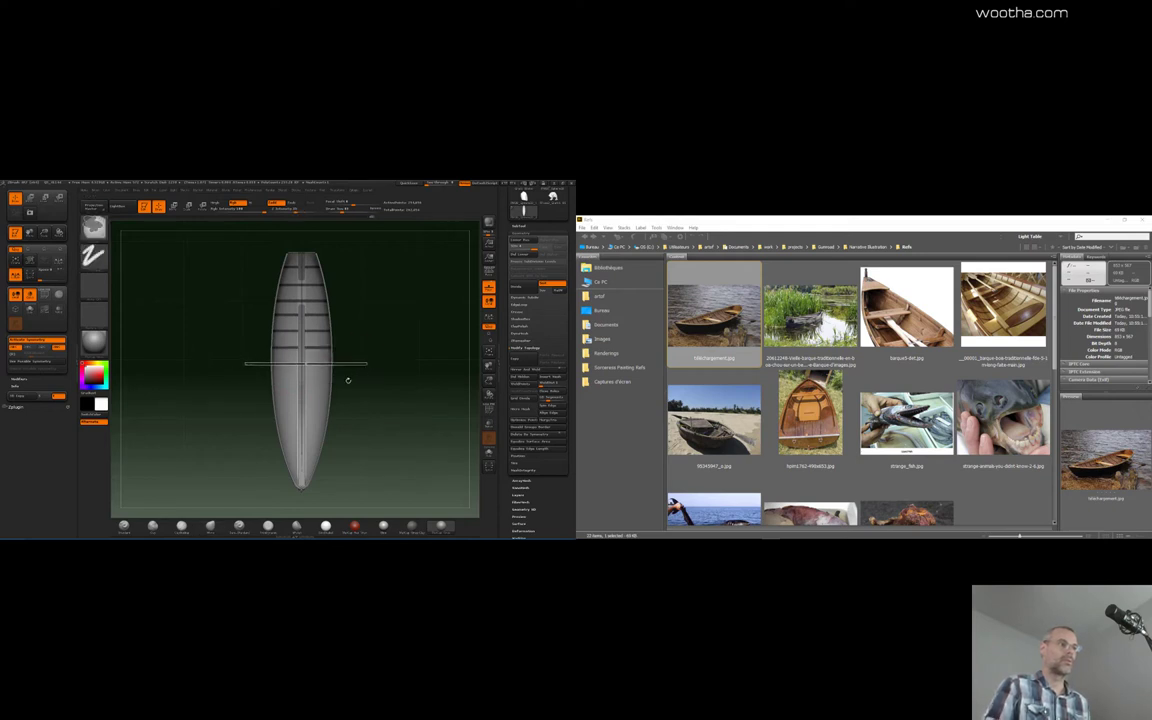
{"action": "left_click_drag", "start_coordinate": [222, 402], "coordinate": [340, 397], "text": "ctrl+shift"}
{"action": "left_click_drag", "start_coordinate": [230, 398], "coordinate": [368, 398], "text": "ctrl+shift"}
{"action": "mouse_move", "coordinate": [206, 432]}
{"action": "left_mouse_down", "text": "ctrl+shift"}
{"action": "mouse_move", "coordinate": [355, 431]}
{"action": "mouse_move", "coordinate": [375, 407]}
{"action": "mouse_move", "coordinate": [370, 416]}
{"action": "left_mouse_up", "text": "ctrl+shift"}
{"action": "left_click_drag", "start_coordinate": [227, 443], "coordinate": [362, 445], "text": "ctrl+shift"}
{"action": "left_click_drag", "start_coordinate": [245, 463], "coordinate": [355, 464], "text": "ctrl+shift"}
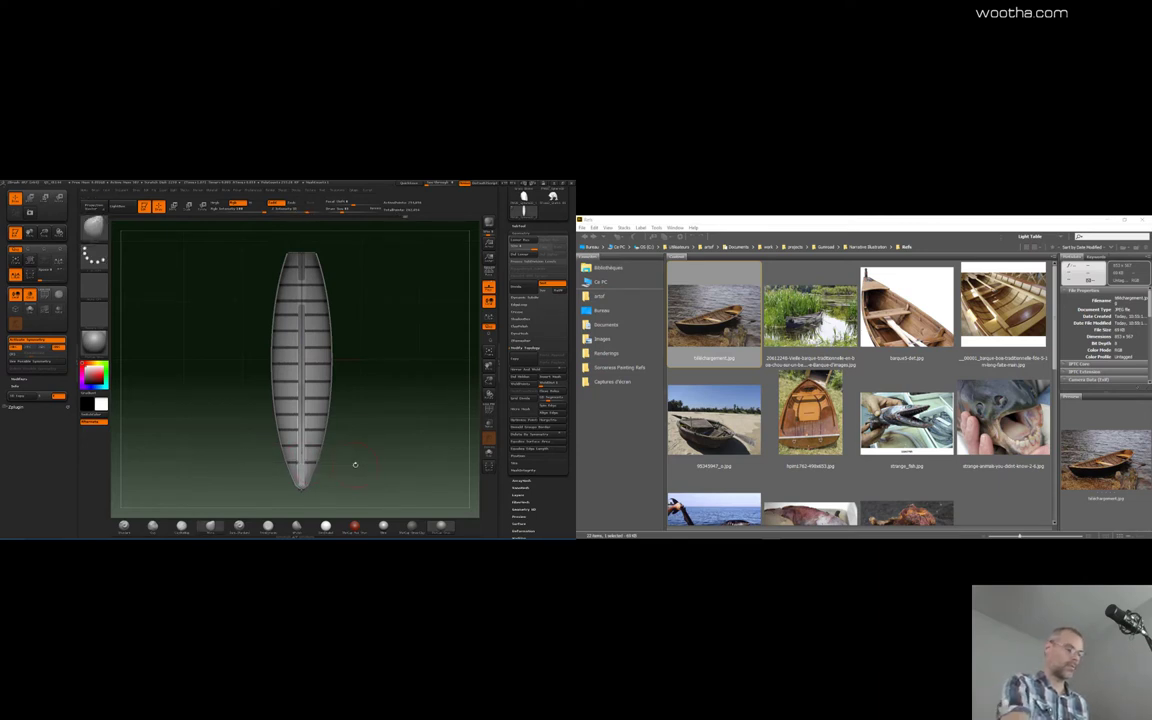
Group the masked bands as their own polygroup and isolate those rib strips in Solo mode with the polygroup display on
{"action": "key", "text": "shift+f"}
{"action": "key", "text": "shift+f"}
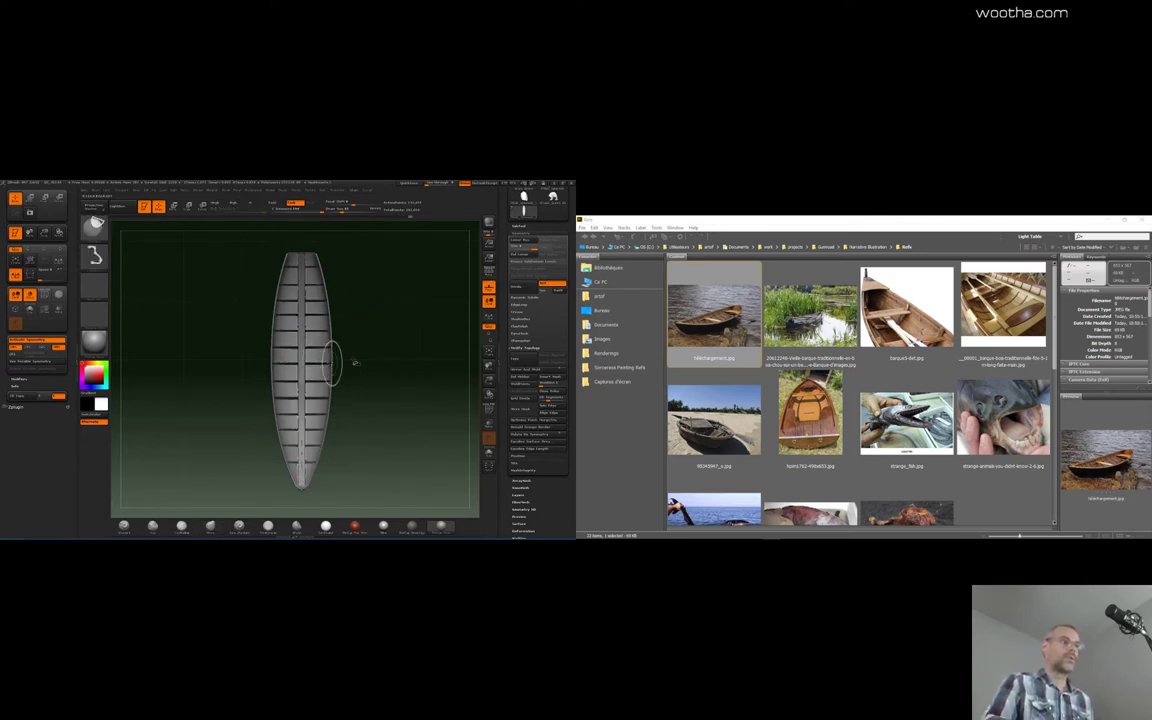
{"action": "left_click_drag", "start_coordinate": [357, 344], "coordinate": [434, 445], "text": "ctrl+shift"}
{"action": "left_click", "coordinate": [391, 398], "text": "ctrl+shift"}
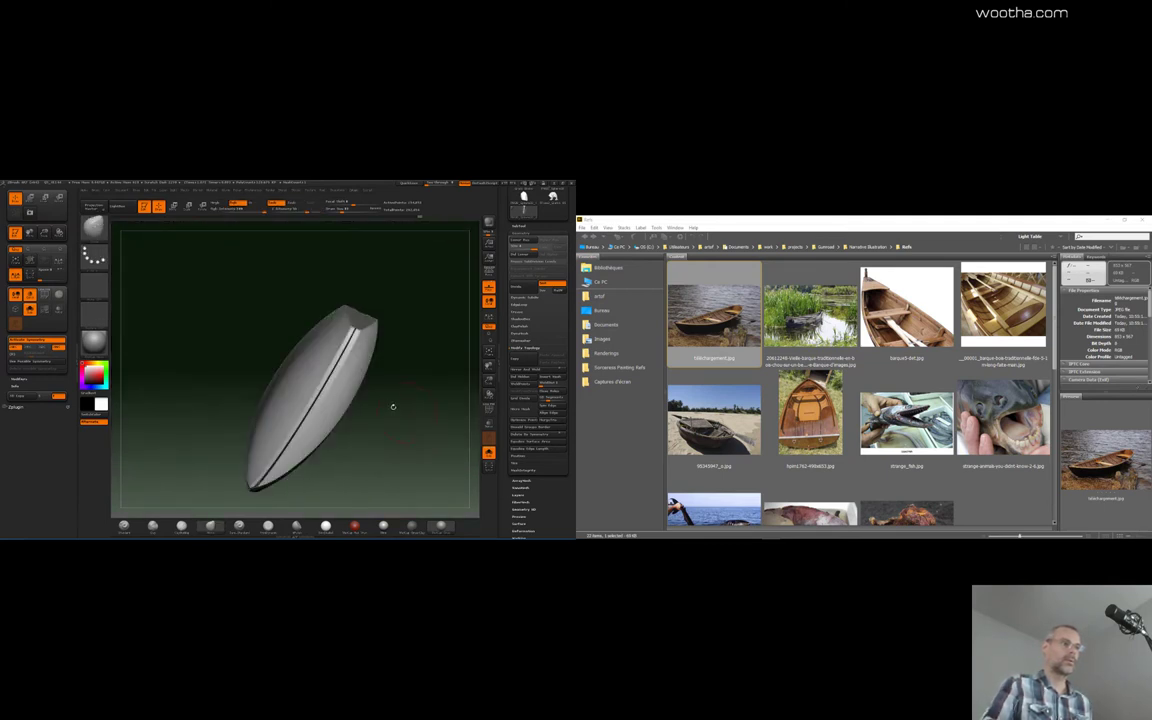
{"action": "key", "text": "shift+f"}
{"action": "key", "text": "shift+f"}
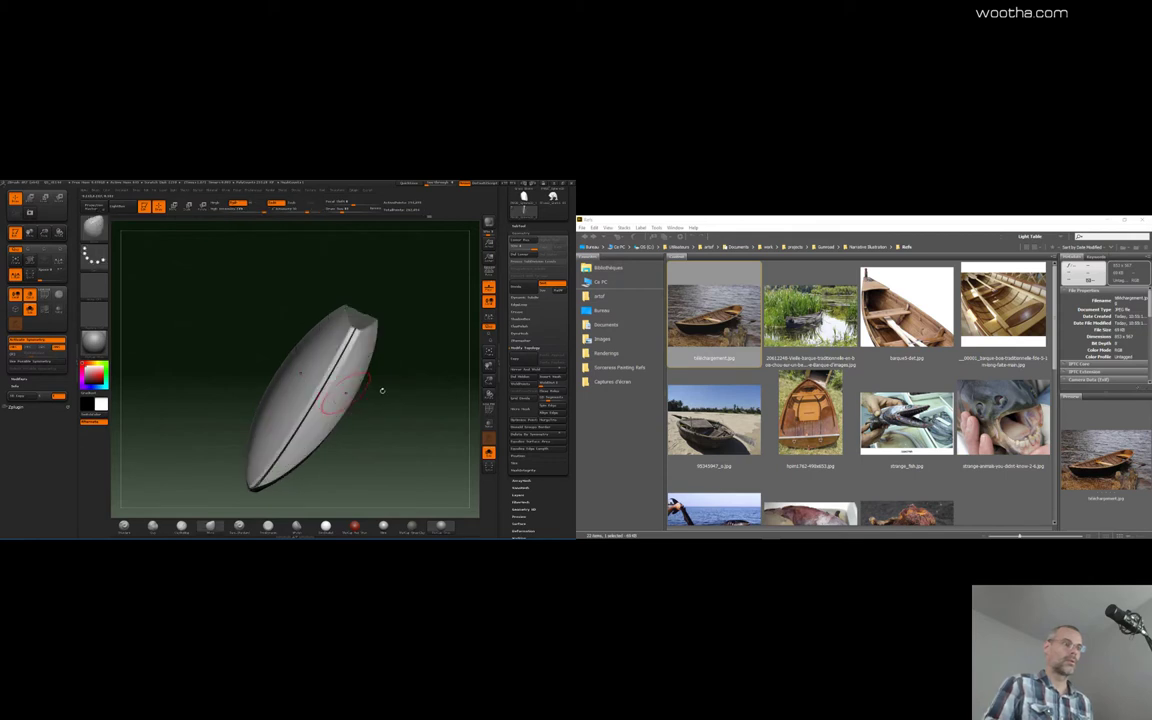
{"action": "key", "text": "shift+f"}
{"action": "mouse_move", "coordinate": [423, 376]}
{"action": "left_mouse_down", "text": "alt"}
{"action": "mouse_move", "coordinate": [383, 419]}
{"action": "mouse_move", "coordinate": [411, 419]}
{"action": "mouse_move", "coordinate": [422, 383]}
{"action": "left_mouse_up", "text": "alt"}
{"action": "left_click", "coordinate": [357, 426], "text": "ctrl+shift"}
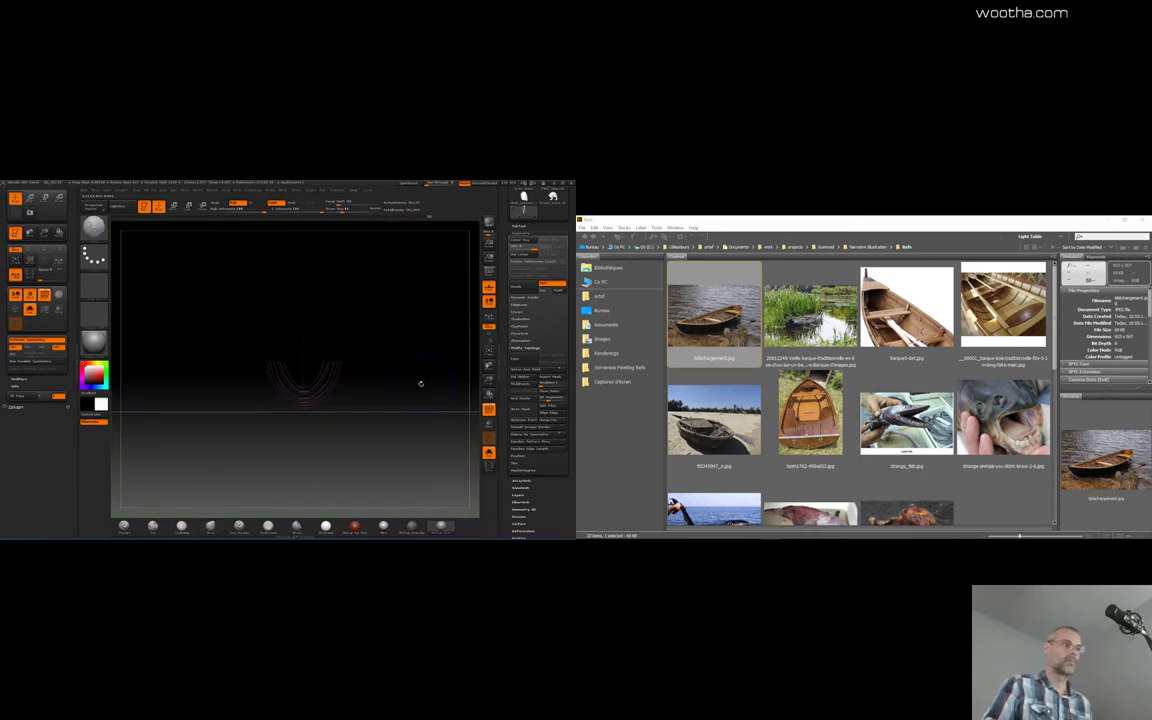
Duplicate the hull subtool, unhide the full hull on one copy and reselect the copy showing only the rib strips
{"action": "left_click_drag", "start_coordinate": [453, 323], "coordinate": [420, 400]}
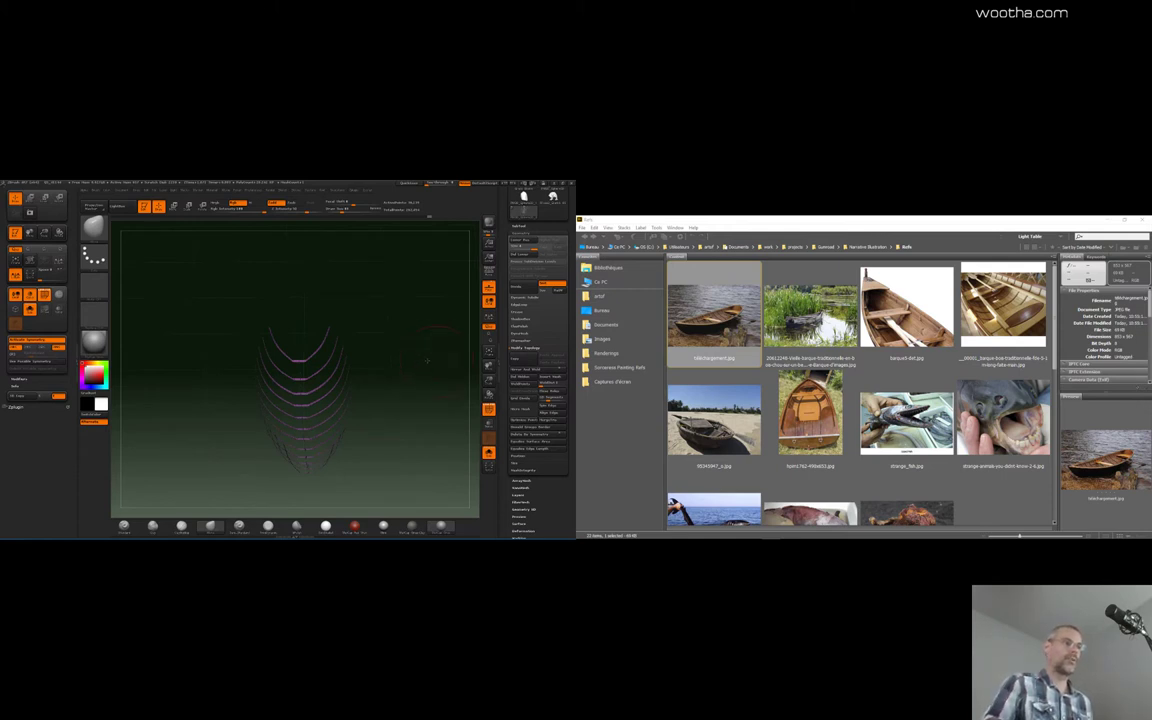
{"action": "left_click_drag", "start_coordinate": [427, 361], "coordinate": [461, 354]}
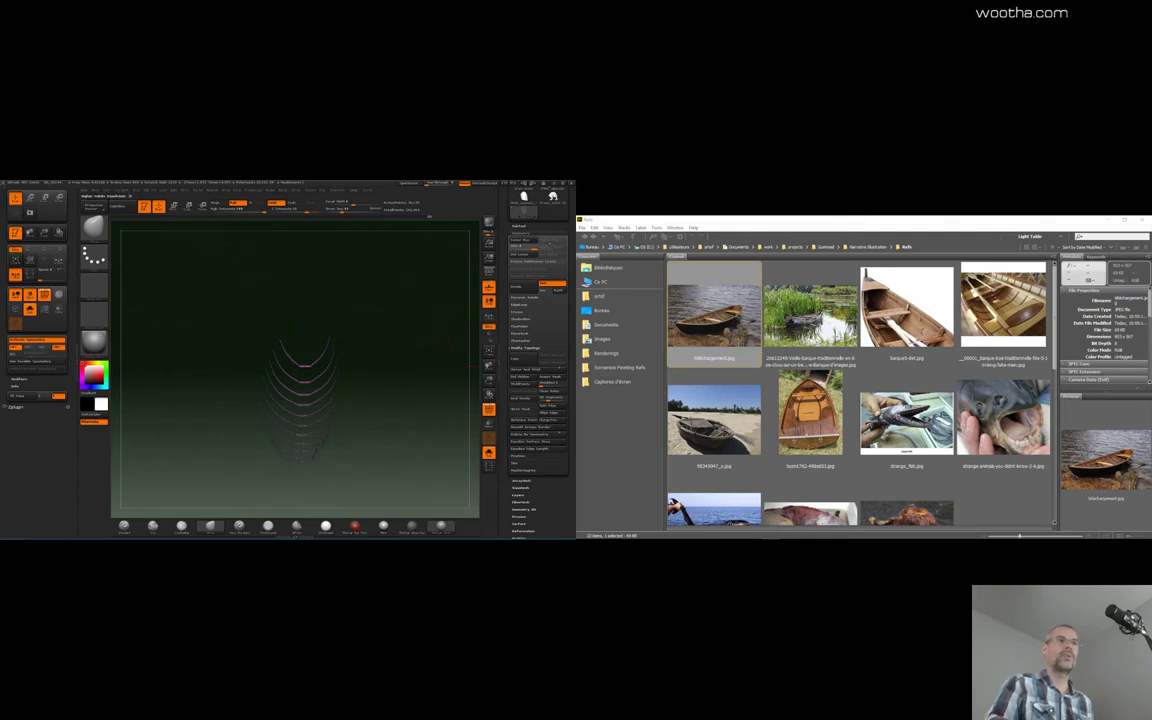
{"action": "left_click", "coordinate": [538, 347]}
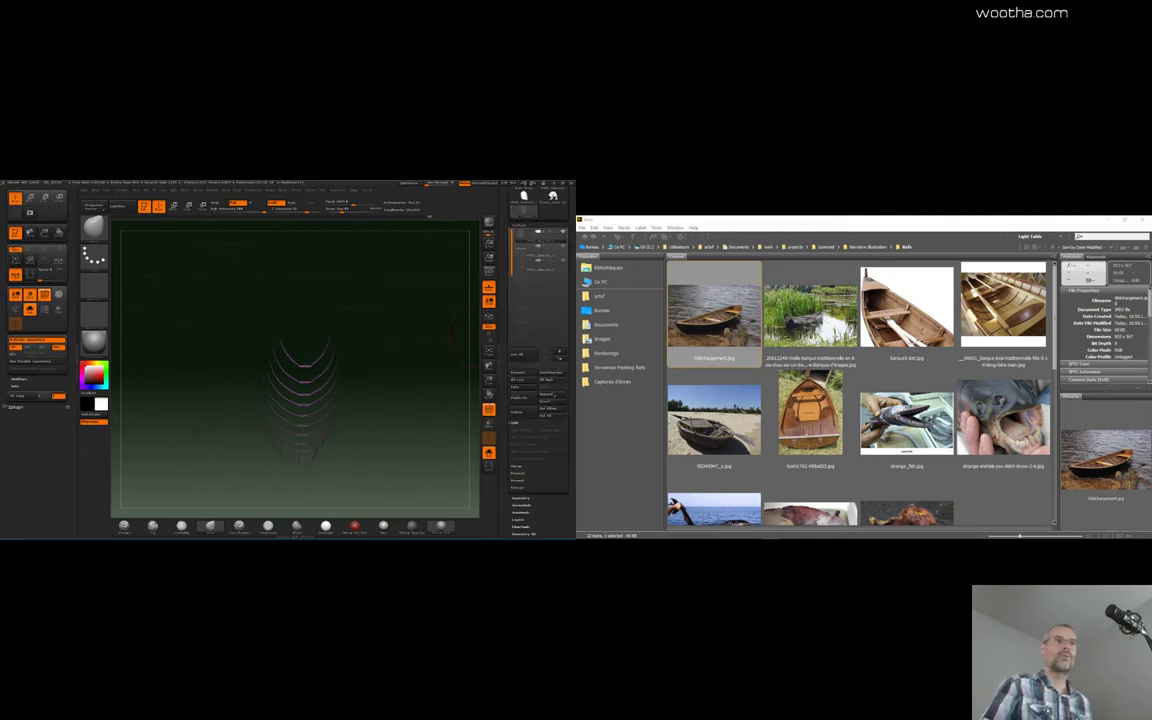
{"action": "left_click", "coordinate": [530, 248]}
{"action": "left_click", "coordinate": [410, 356], "text": "ctrl+shift"}
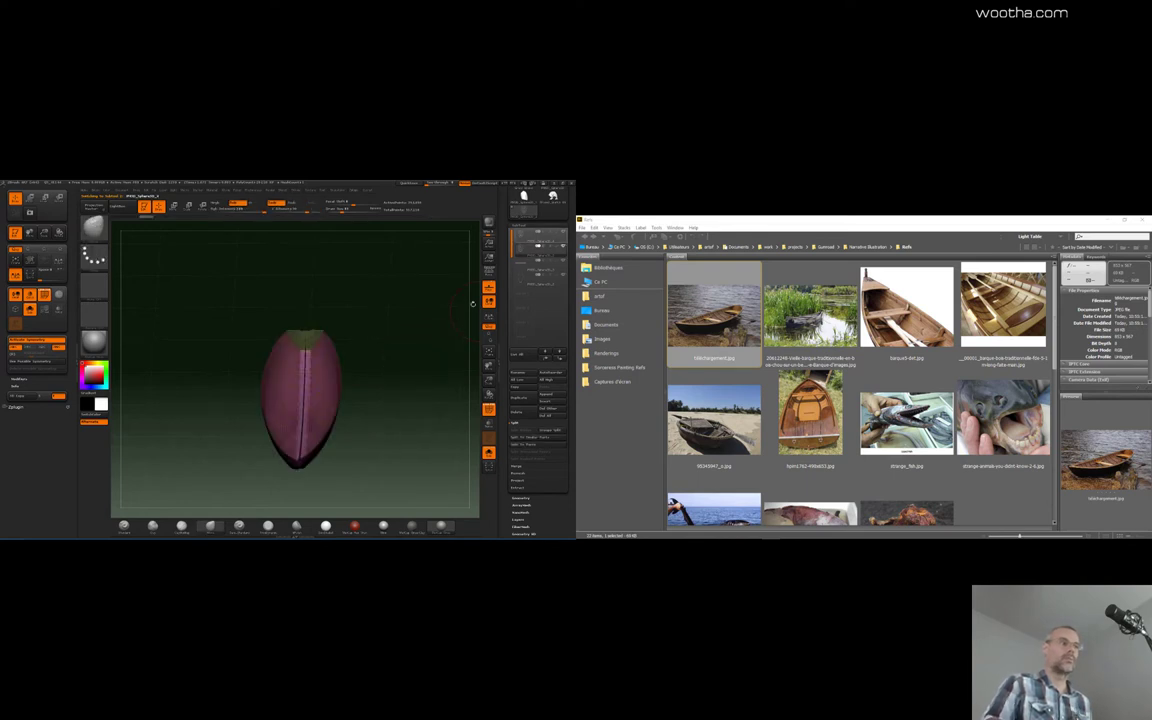
{"action": "key", "text": "alt+Up"}
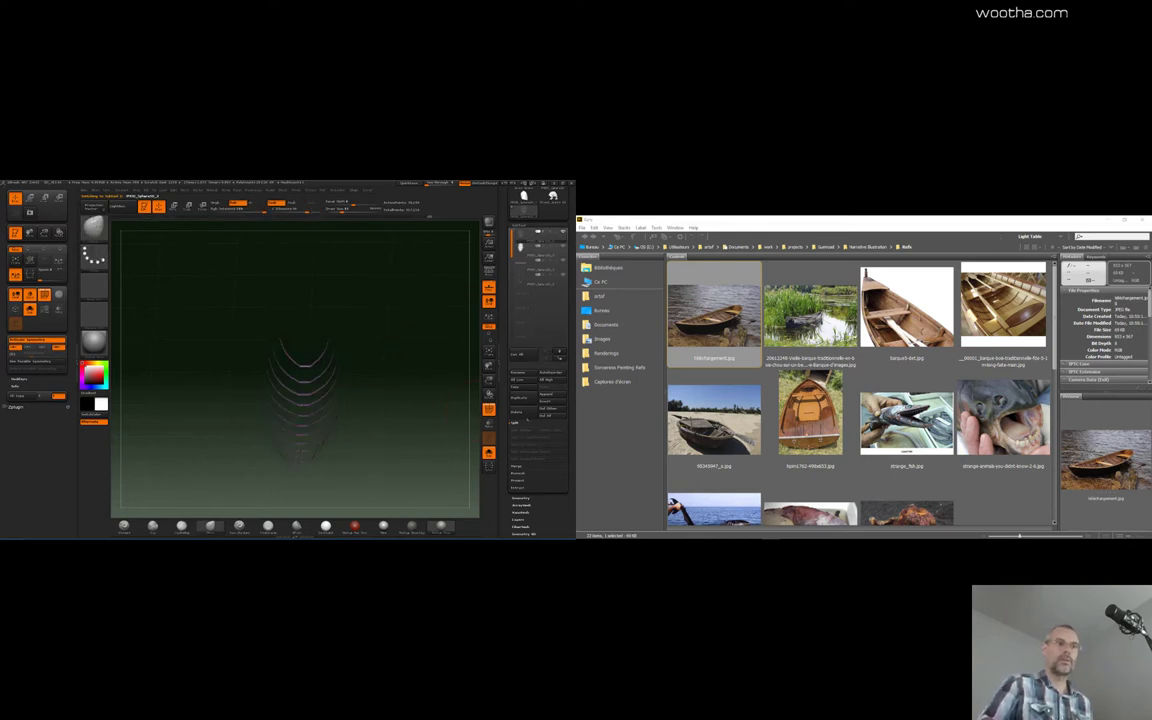
Remove the rib subtool's subdivision history and delete its hidden geometry so only the rib strips remain
{"action": "left_click", "coordinate": [521, 497]}
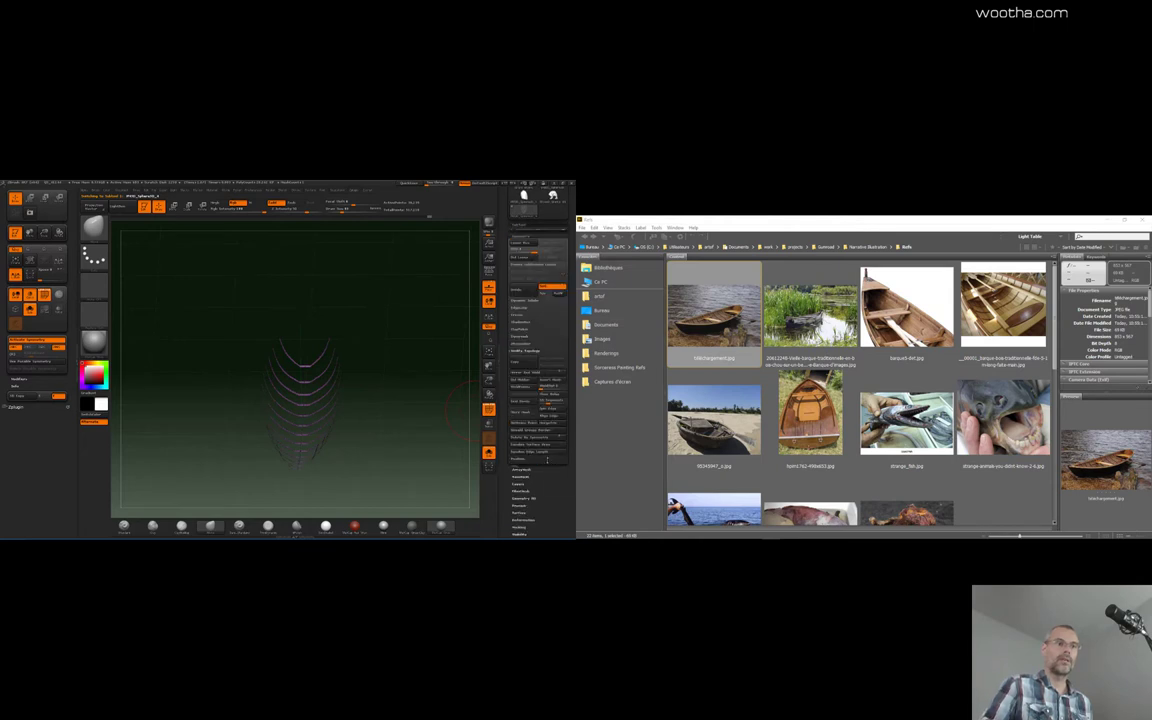
{"action": "left_click", "coordinate": [521, 376]}
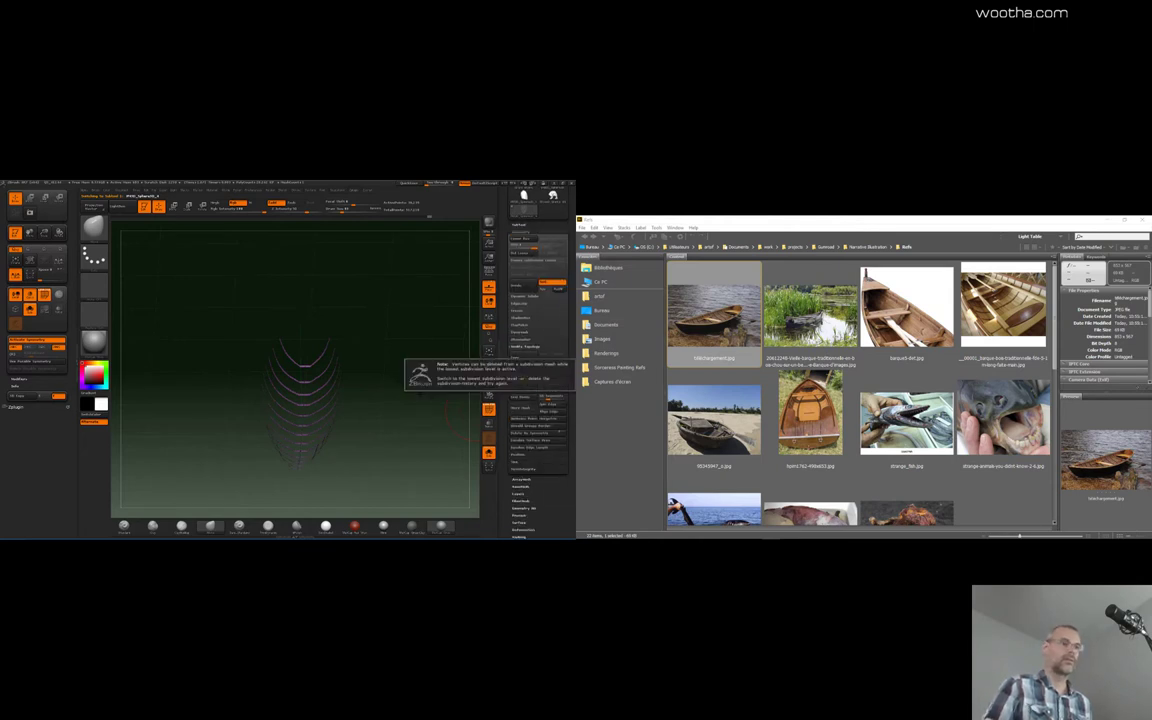
{"action": "key", "text": "shift+d"}
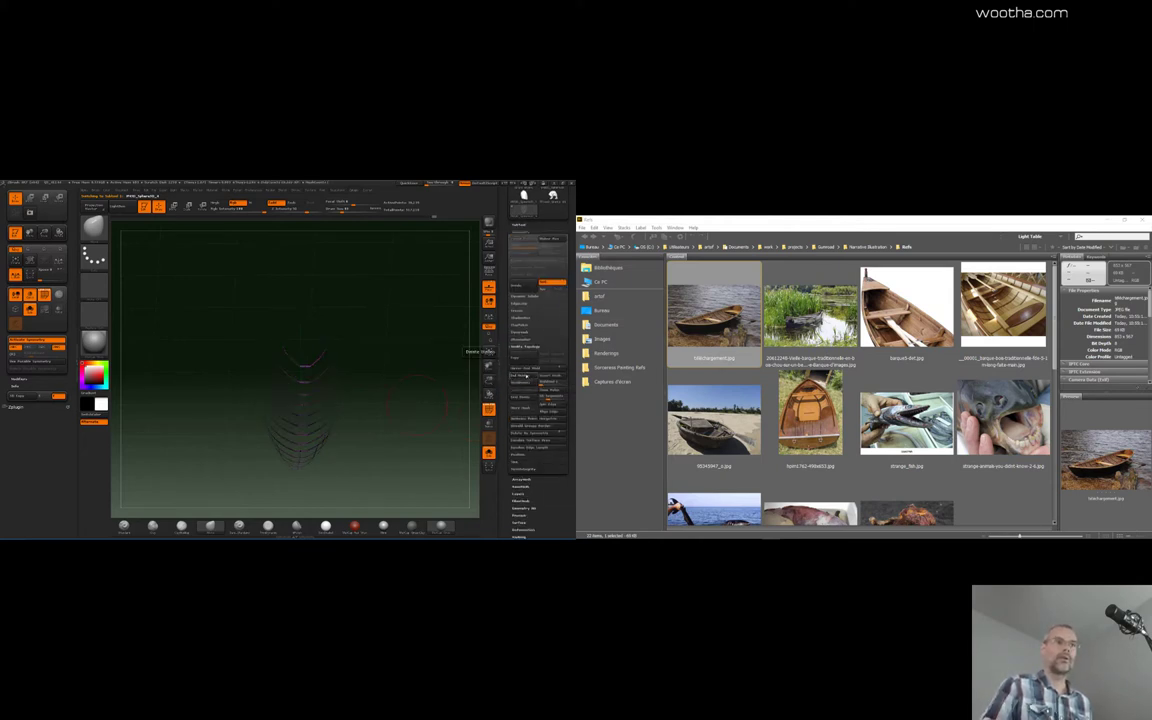
{"action": "left_click", "coordinate": [521, 376]}
Cut a narrow gap through the middle of the rib strips along the keel line and check them inside the full boat
{"action": "left_click_drag", "start_coordinate": [430, 391], "coordinate": [392, 424]}
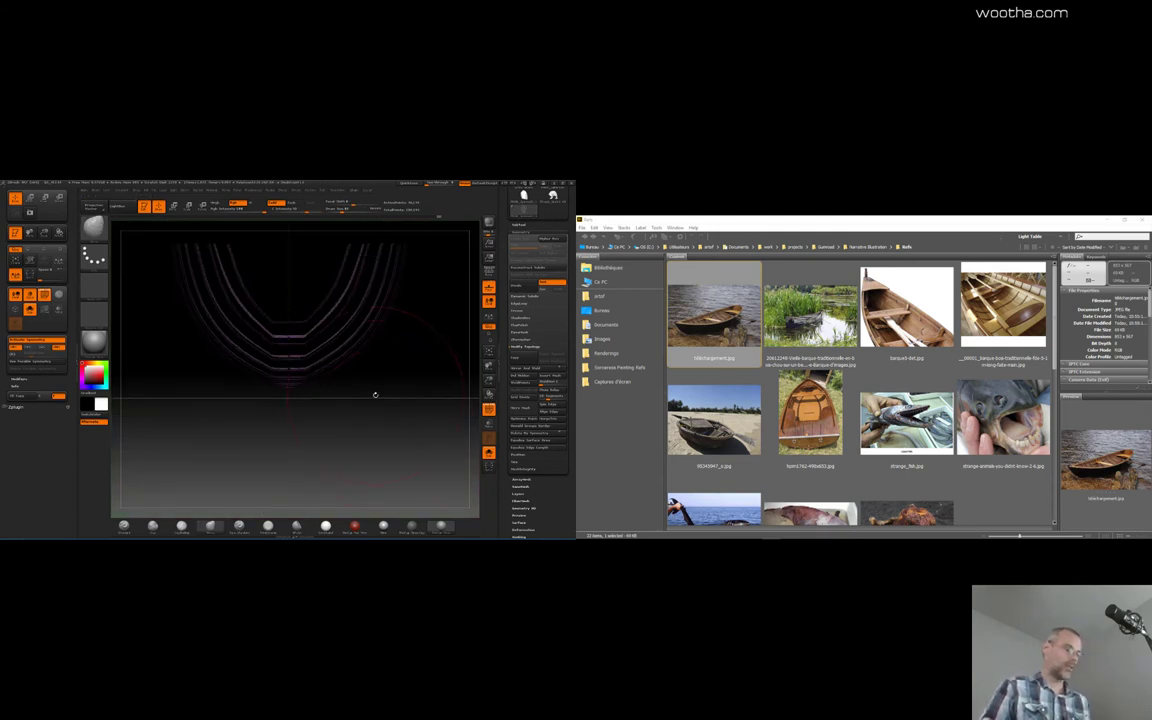
{"action": "key", "text": "w"}
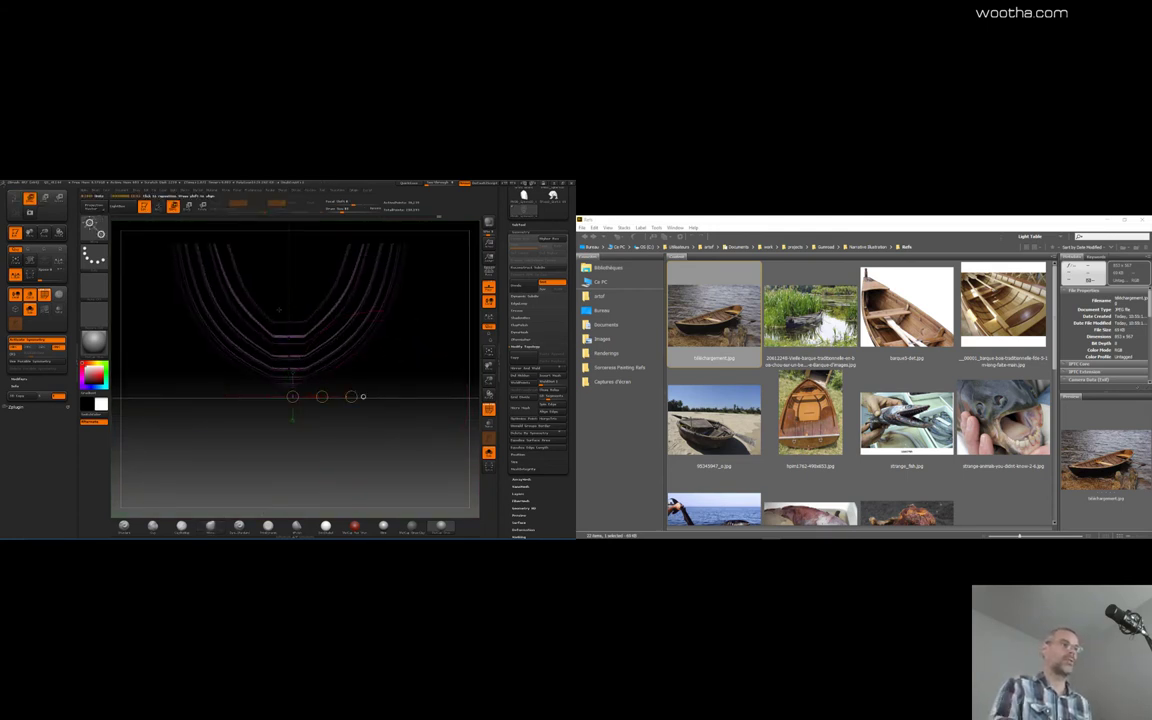
{"action": "mouse_move", "coordinate": [280, 283]}
{"action": "left_mouse_down", "text": "ctrl+shift"}
{"action": "mouse_move", "coordinate": [308, 429]}
{"action": "mouse_move", "coordinate": [291, 431]}
{"action": "left_mouse_up", "text": "ctrl+shift"}
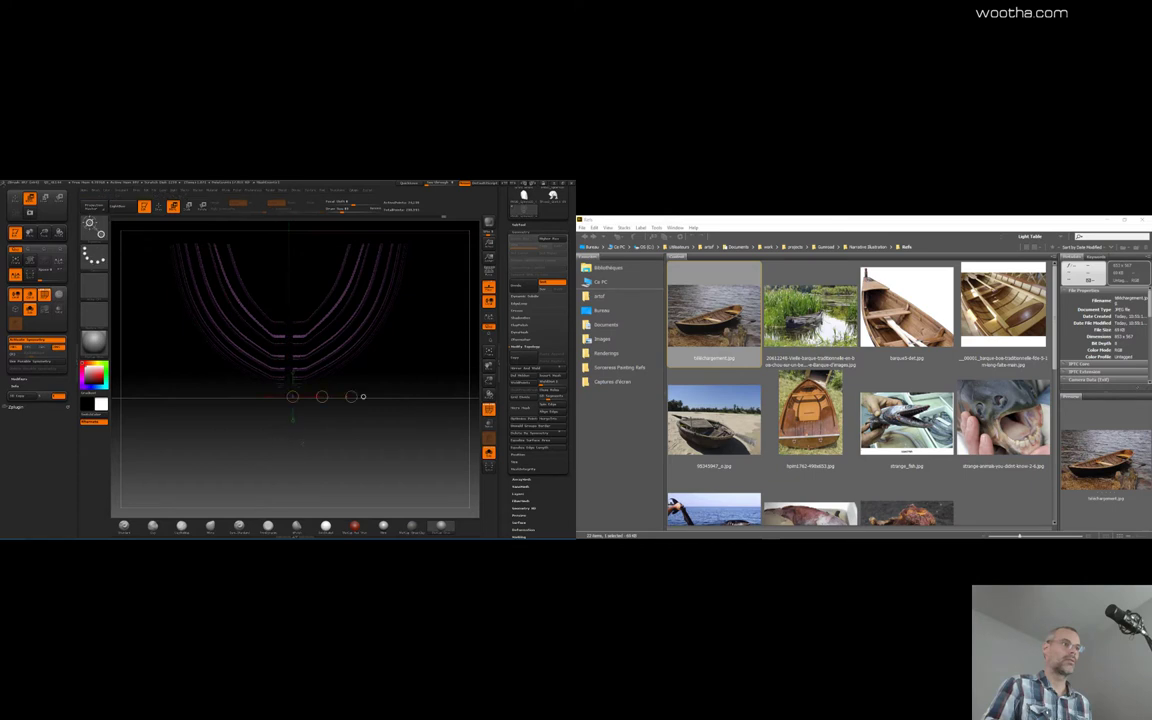
{"action": "left_click_drag", "start_coordinate": [410, 450], "coordinate": [412, 375]}
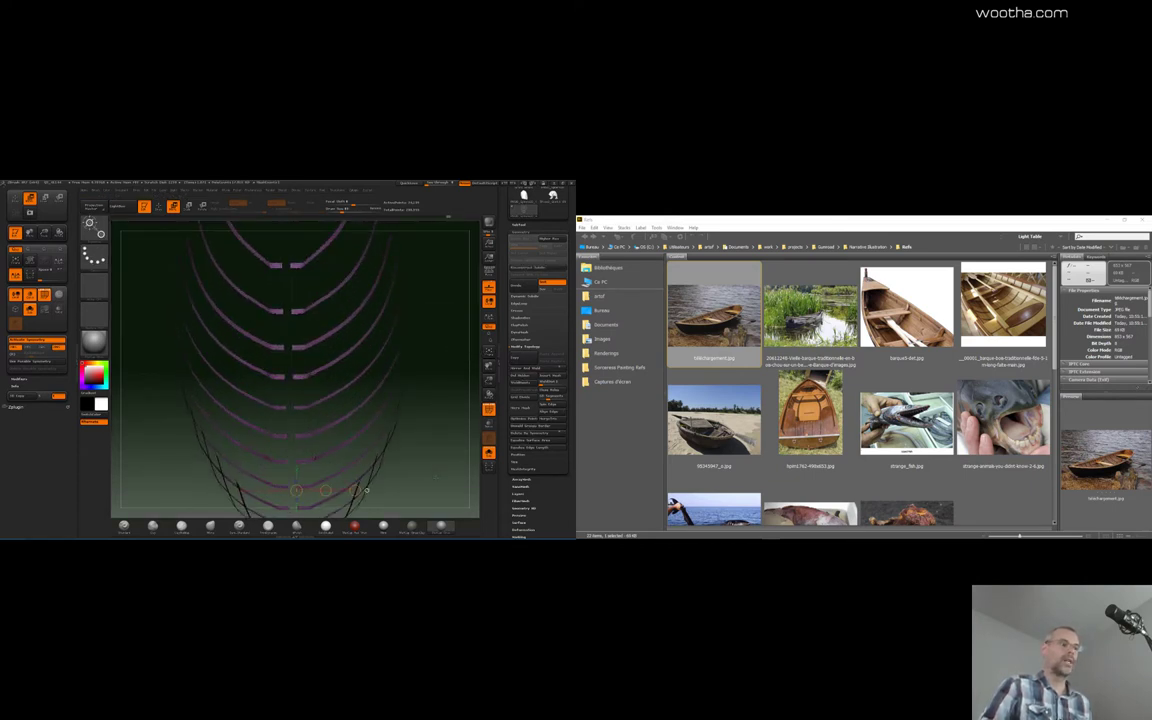
{"action": "left_click", "coordinate": [488, 452]}
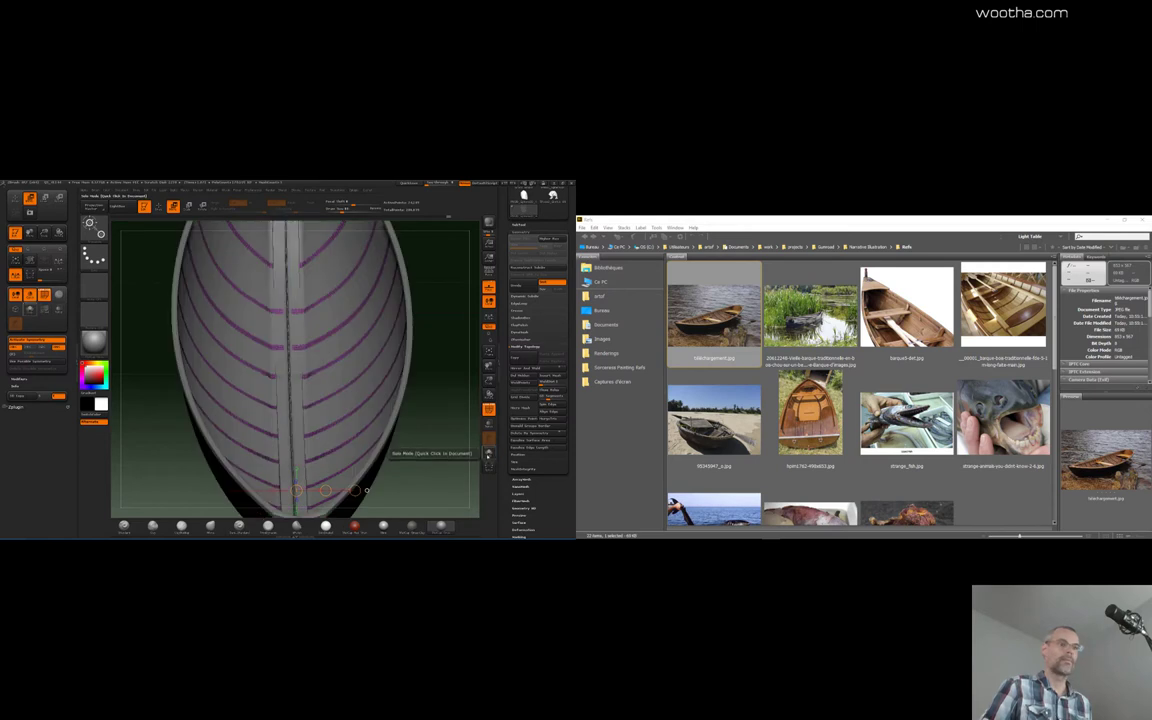
{"action": "left_click", "coordinate": [488, 454]}
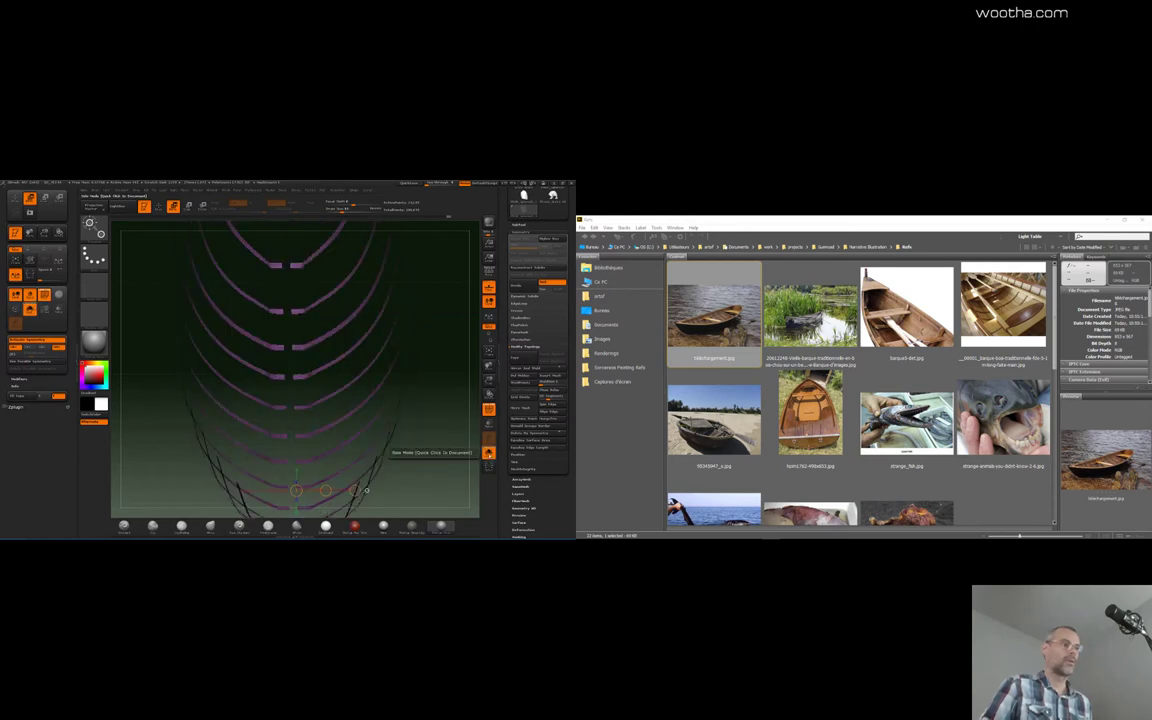
{"action": "left_click", "coordinate": [488, 453]}
{"action": "left_click_drag", "start_coordinate": [456, 440], "coordinate": [555, 309], "text": "alt"}
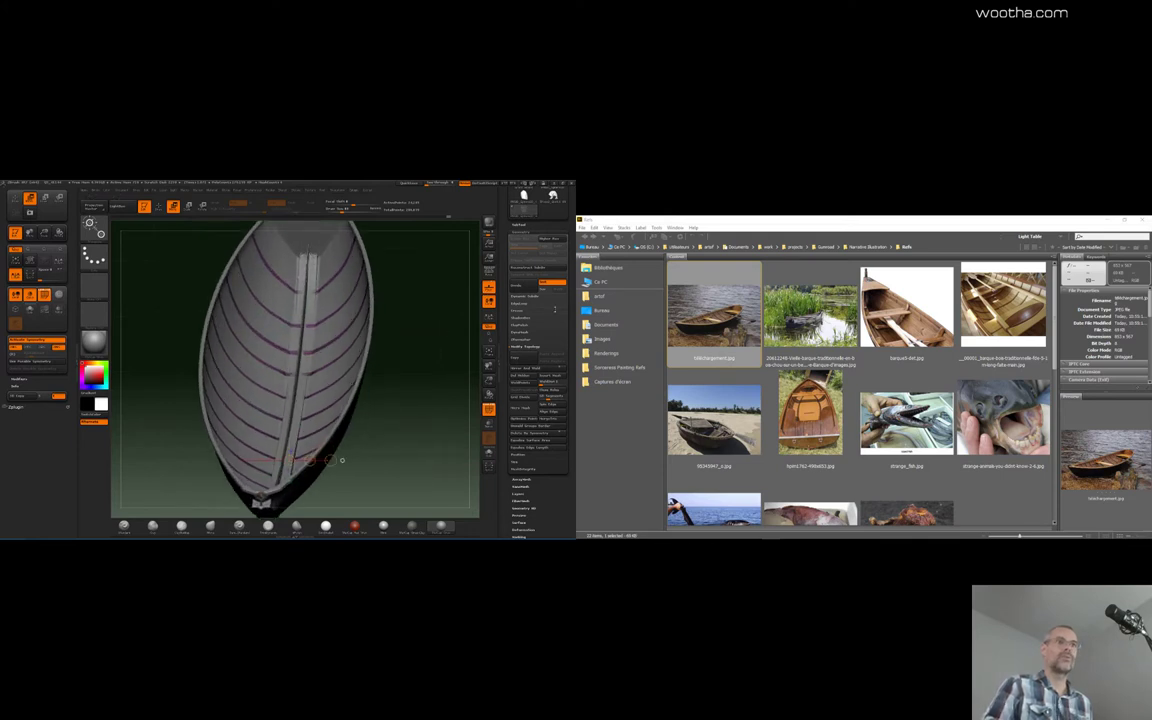
Try Panel Loops on the rib strips to give them thickness and undo it
{"action": "left_click", "coordinate": [524, 304]}
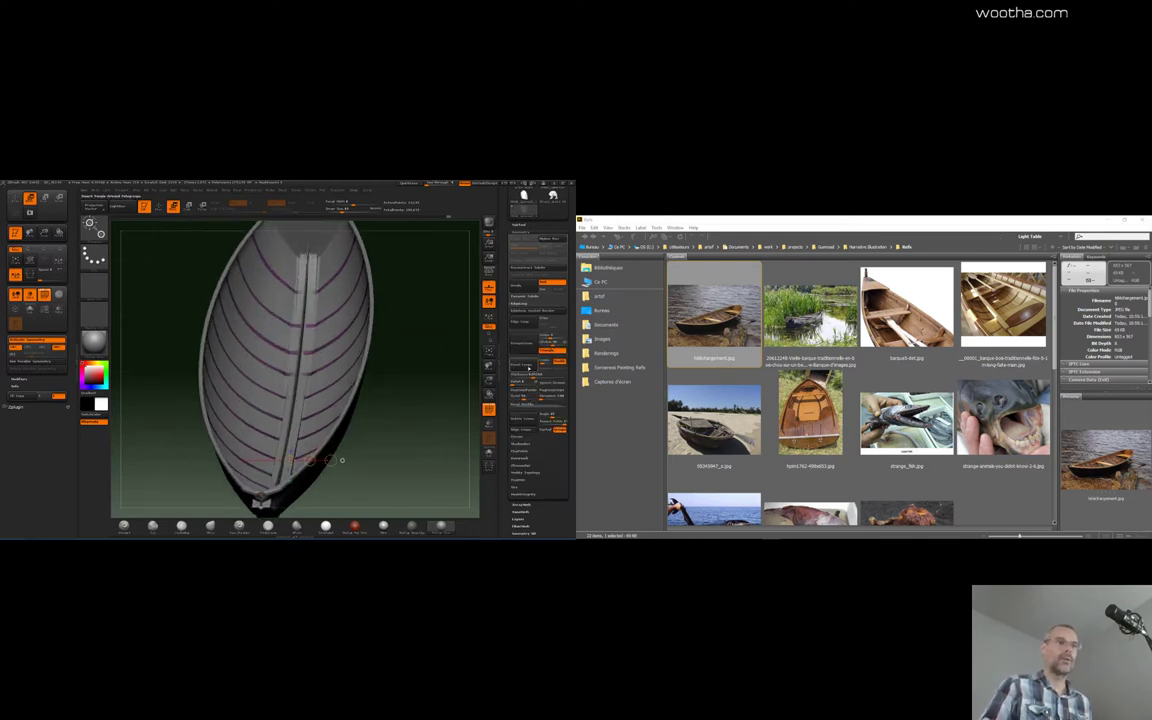
{"action": "left_click", "coordinate": [517, 368]}
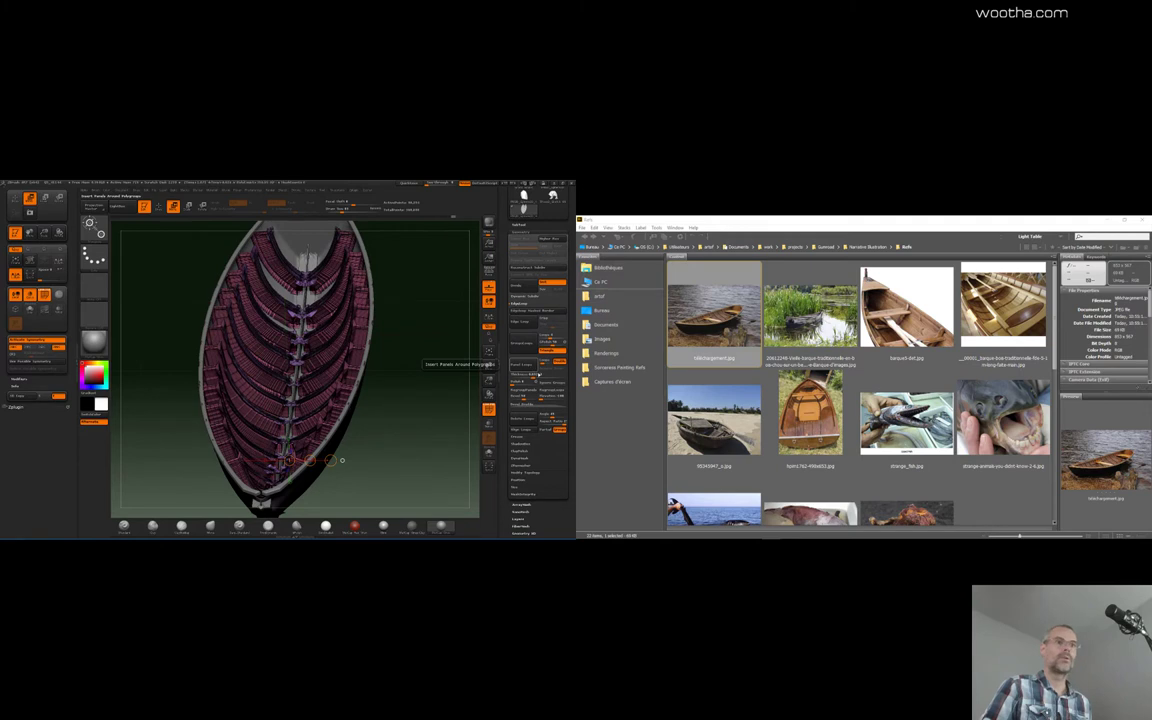
{"action": "key", "text": "ctrl+z"}
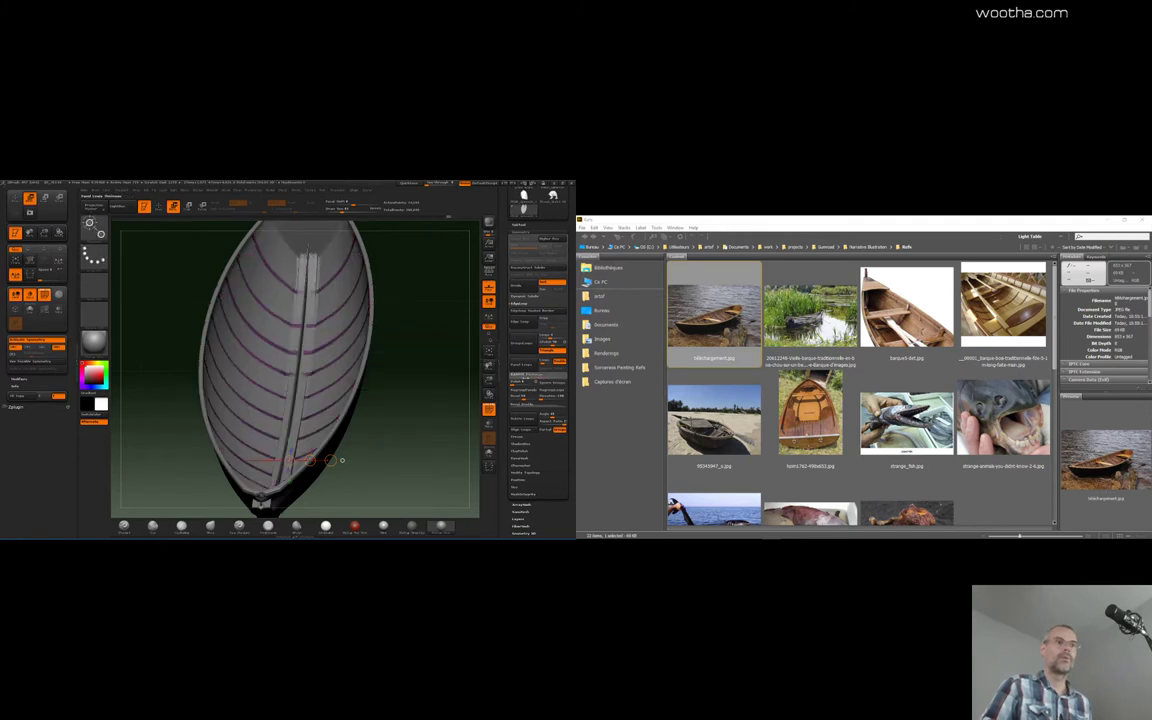
Apply Panel Loops to the rib strips once more, check them in the boat and undo the operation
{"action": "left_click", "coordinate": [520, 366]}
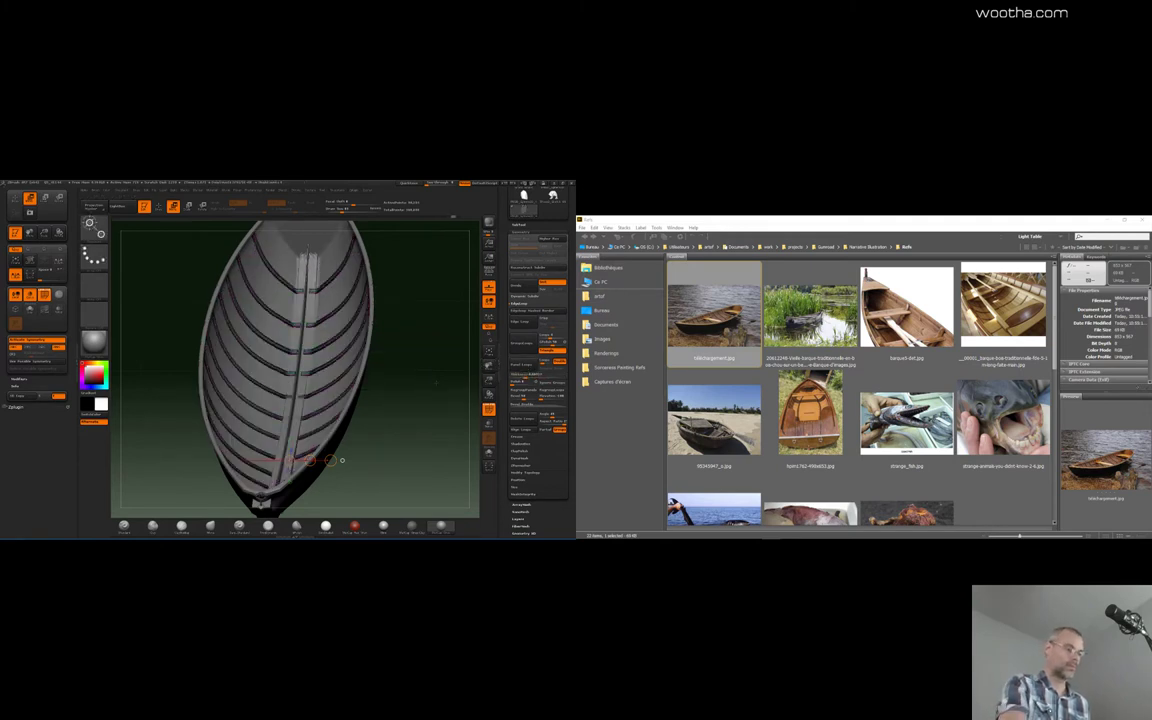
{"action": "key", "text": "shift+f"}
{"action": "left_click_drag", "start_coordinate": [436, 382], "coordinate": [400, 392]}
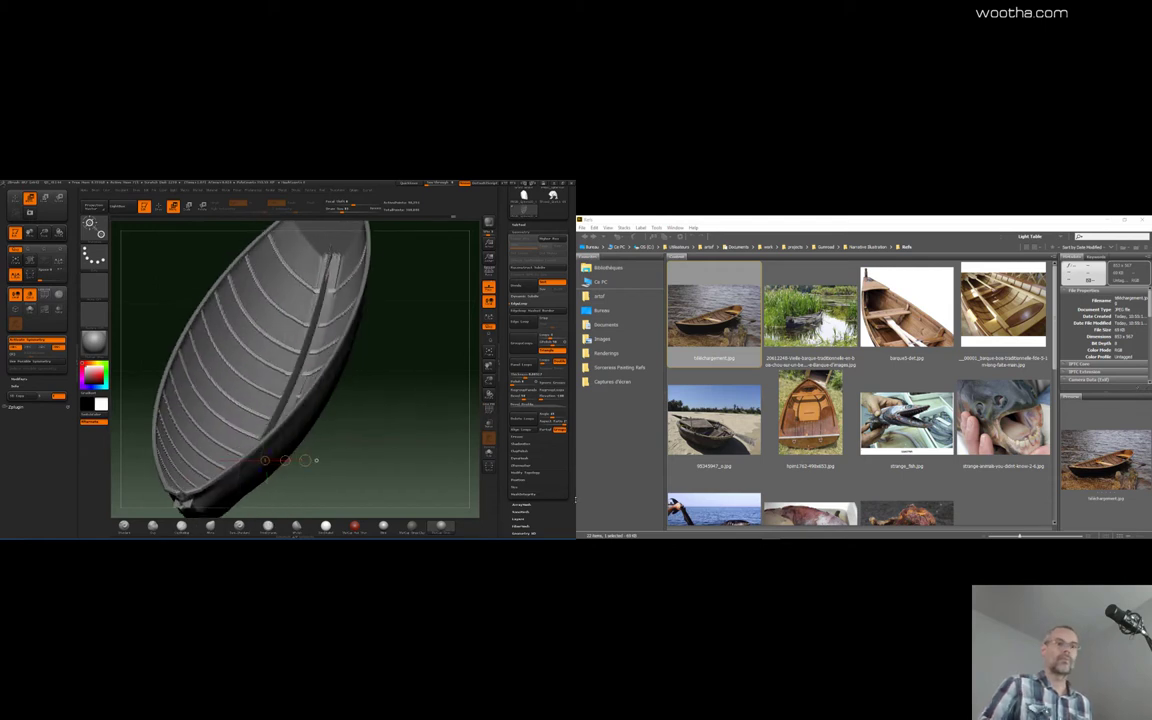
{"action": "left_click_drag", "start_coordinate": [561, 511], "coordinate": [561, 482]}
{"action": "key", "text": "ctrl+z"}
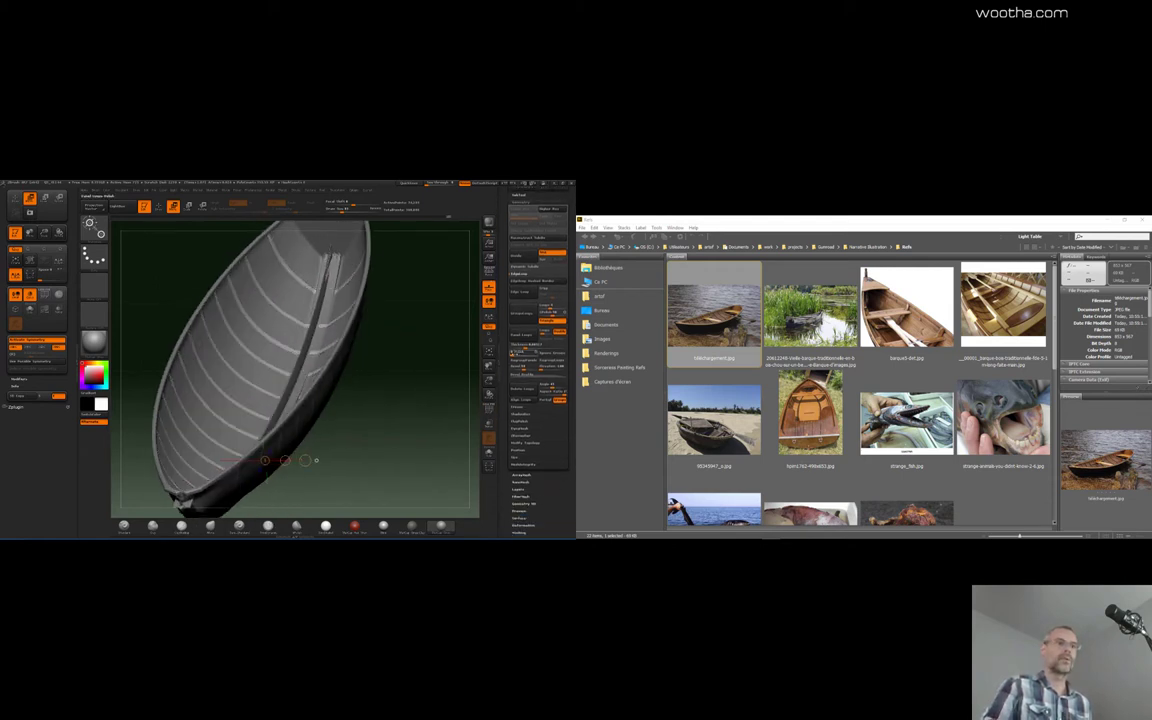
Lower the Panel Loops Polish setting and apply Panel Loops to the rib strips to thicken them
{"action": "left_click_drag", "start_coordinate": [524, 353], "coordinate": [512, 354]}
{"action": "left_click", "coordinate": [523, 336]}
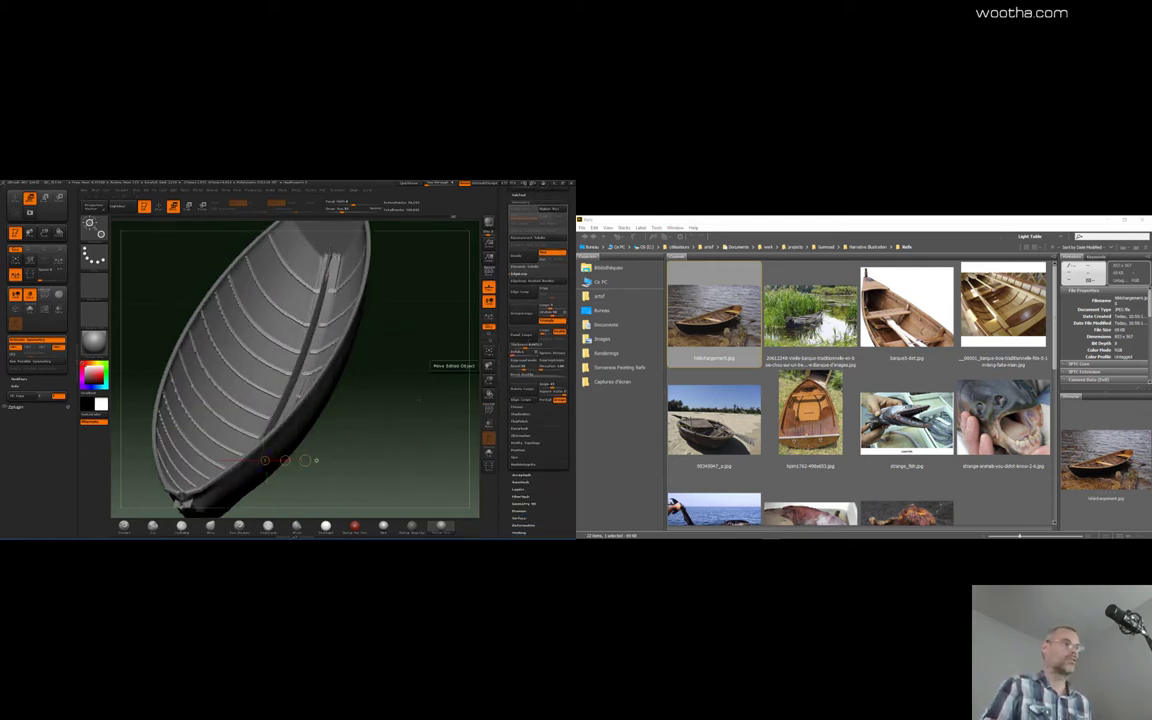
{"action": "left_click_drag", "start_coordinate": [436, 362], "coordinate": [474, 362]}
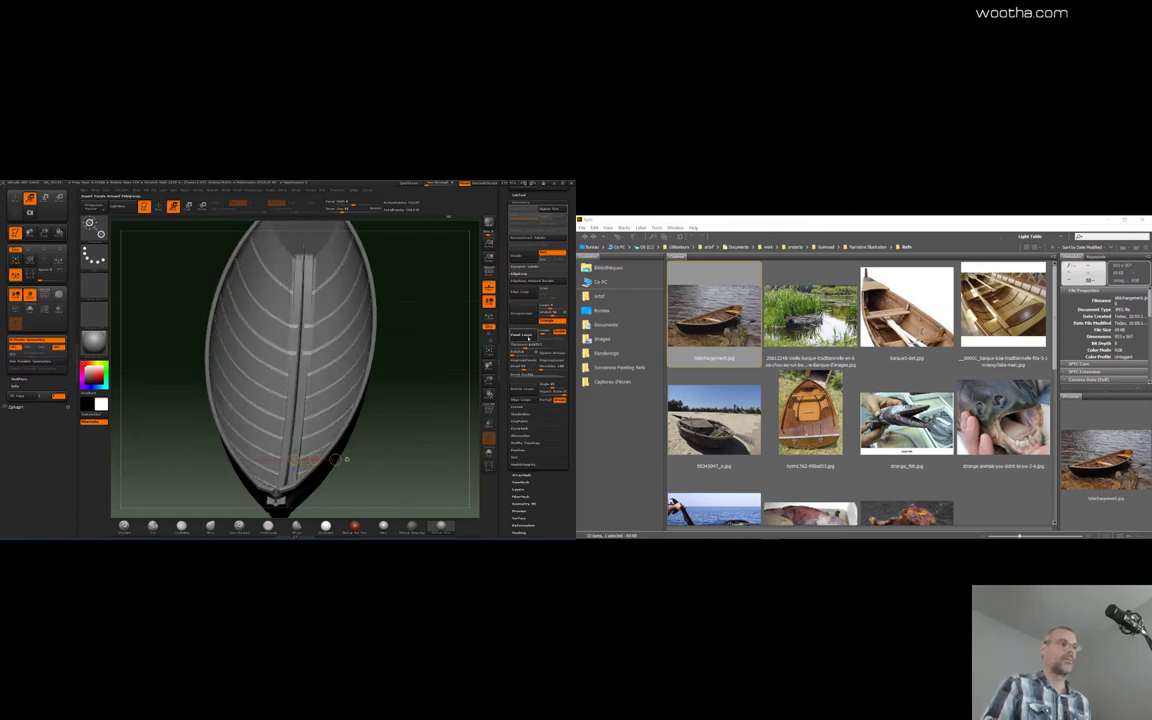
{"action": "left_click", "coordinate": [529, 337]}
Isolate the thickened ribs and box-mask their inner ends along the keel gap and their upper ends
{"action": "left_click_drag", "start_coordinate": [437, 372], "coordinate": [450, 444]}
{"action": "left_click", "coordinate": [489, 453]}
{"action": "left_click_drag", "start_coordinate": [296, 332], "coordinate": [302, 430], "text": "ctrl"}
{"action": "mouse_move", "coordinate": [430, 425]}
{"action": "left_mouse_down"}
{"action": "mouse_move", "coordinate": [430, 443]}
{"action": "mouse_move", "coordinate": [430, 425]}
{"action": "left_mouse_up"}
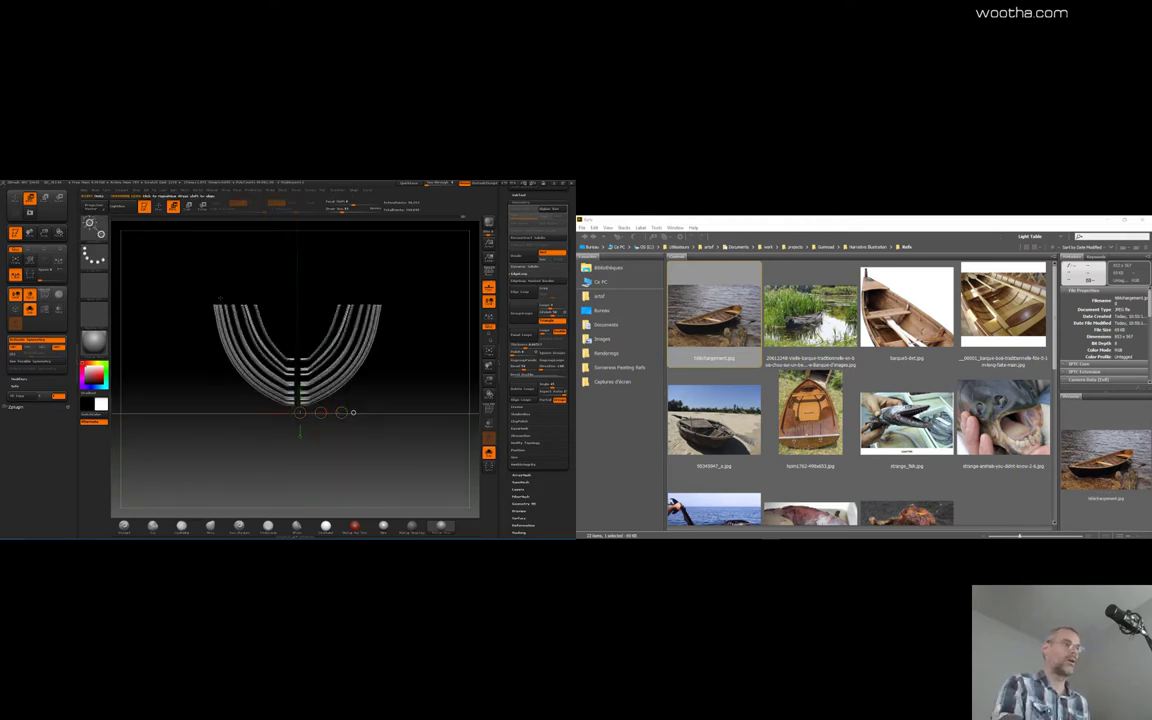
{"action": "left_click_drag", "start_coordinate": [182, 290], "coordinate": [434, 323], "text": "ctrl"}
{"action": "left_click_drag", "start_coordinate": [549, 503], "coordinate": [545, 475]}
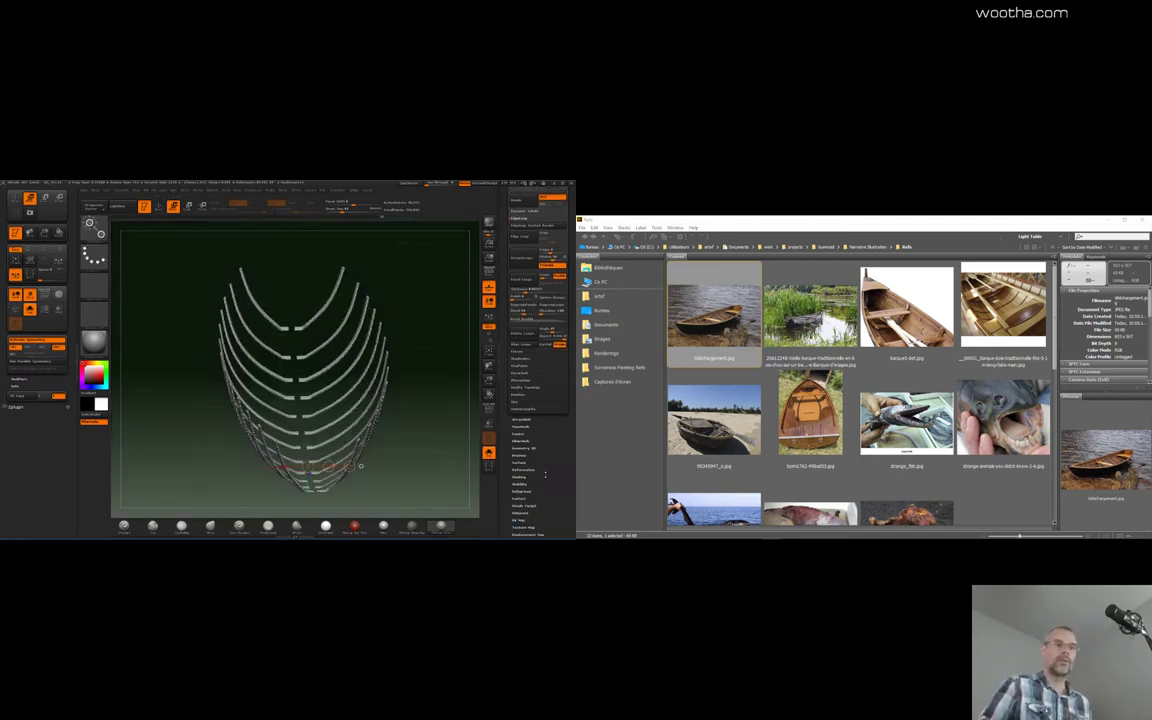
Inspect the ribs with polyframe display and redo the box masks over their keel-side ends and upper tips
{"action": "key", "text": "shift+f"}
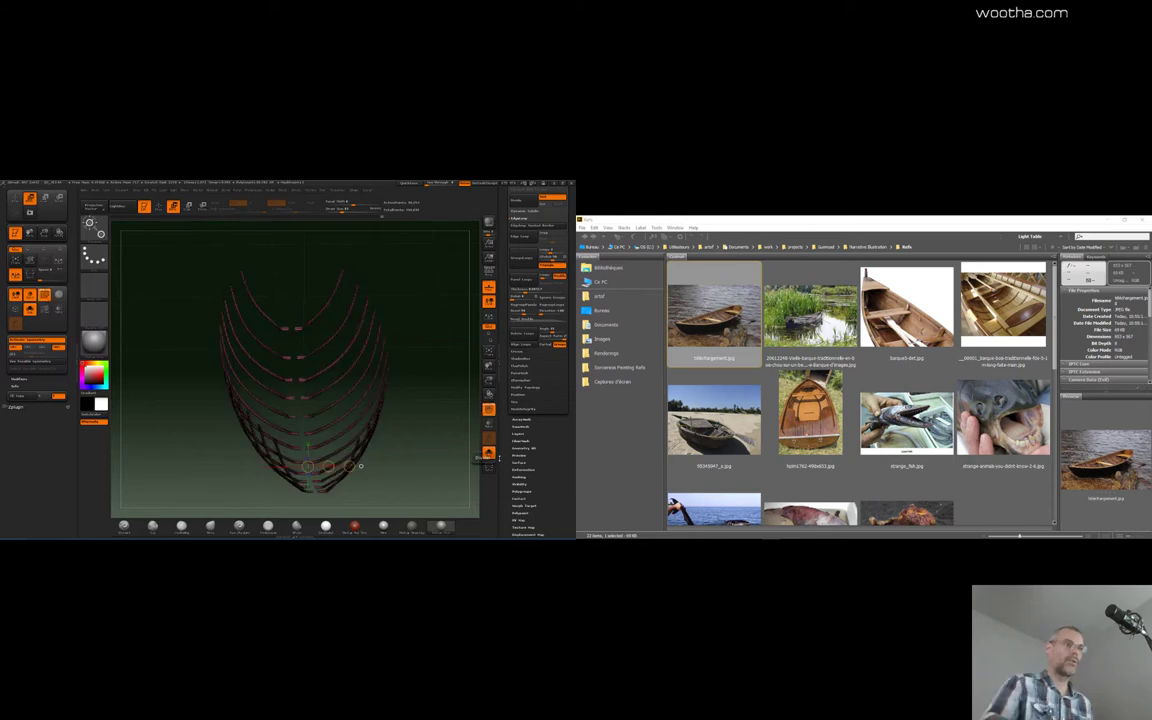
{"action": "mouse_move", "coordinate": [452, 440]}
{"action": "left_mouse_down"}
{"action": "mouse_move", "coordinate": [428, 410]}
{"action": "mouse_move", "coordinate": [452, 477]}
{"action": "mouse_move", "coordinate": [468, 472]}
{"action": "mouse_move", "coordinate": [450, 436]}
{"action": "left_mouse_up"}
{"action": "left_click_drag", "start_coordinate": [333, 499], "coordinate": [444, 336]}
{"action": "left_click_drag", "start_coordinate": [444, 400], "coordinate": [436, 420]}
{"action": "mouse_move", "coordinate": [297, 253]}
{"action": "left_mouse_down", "text": "ctrl"}
{"action": "mouse_move", "coordinate": [317, 352]}
{"action": "mouse_move", "coordinate": [307, 349]}
{"action": "left_mouse_up", "text": "ctrl"}
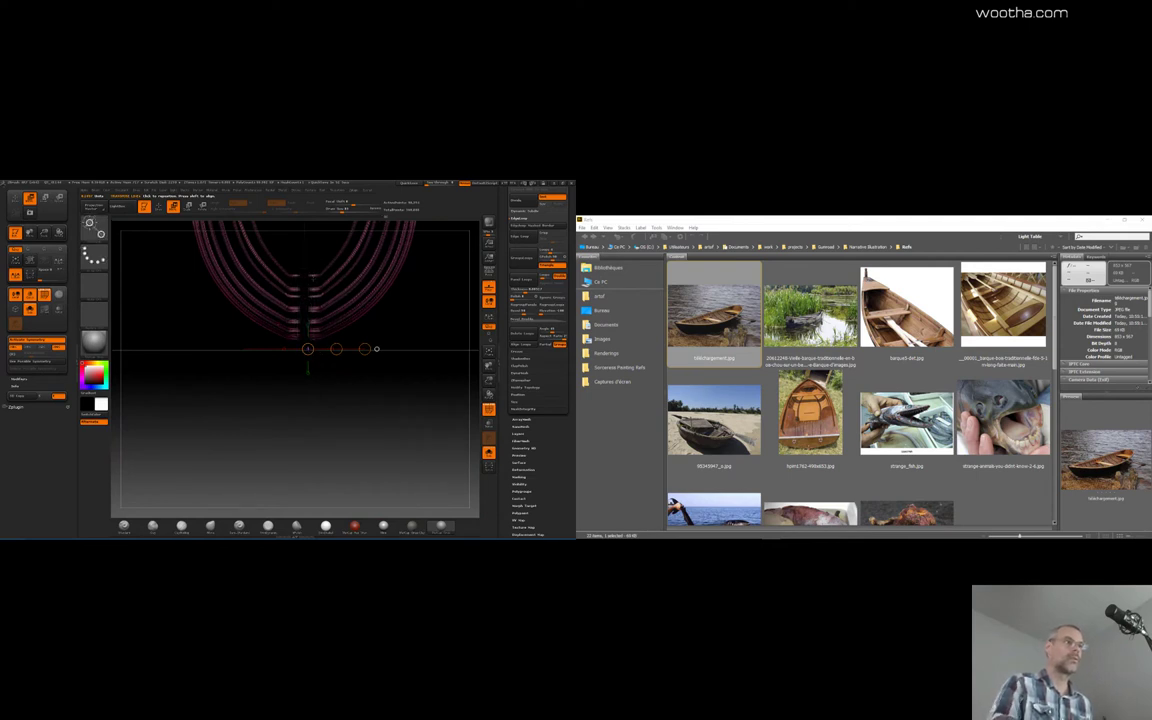
{"action": "mouse_move", "coordinate": [298, 258]}
{"action": "left_mouse_down", "text": "ctrl+shift"}
{"action": "mouse_move", "coordinate": [313, 285]}
{"action": "mouse_move", "coordinate": [310, 362]}
{"action": "left_mouse_up", "text": "ctrl+shift"}
{"action": "key", "text": "ctrl"}
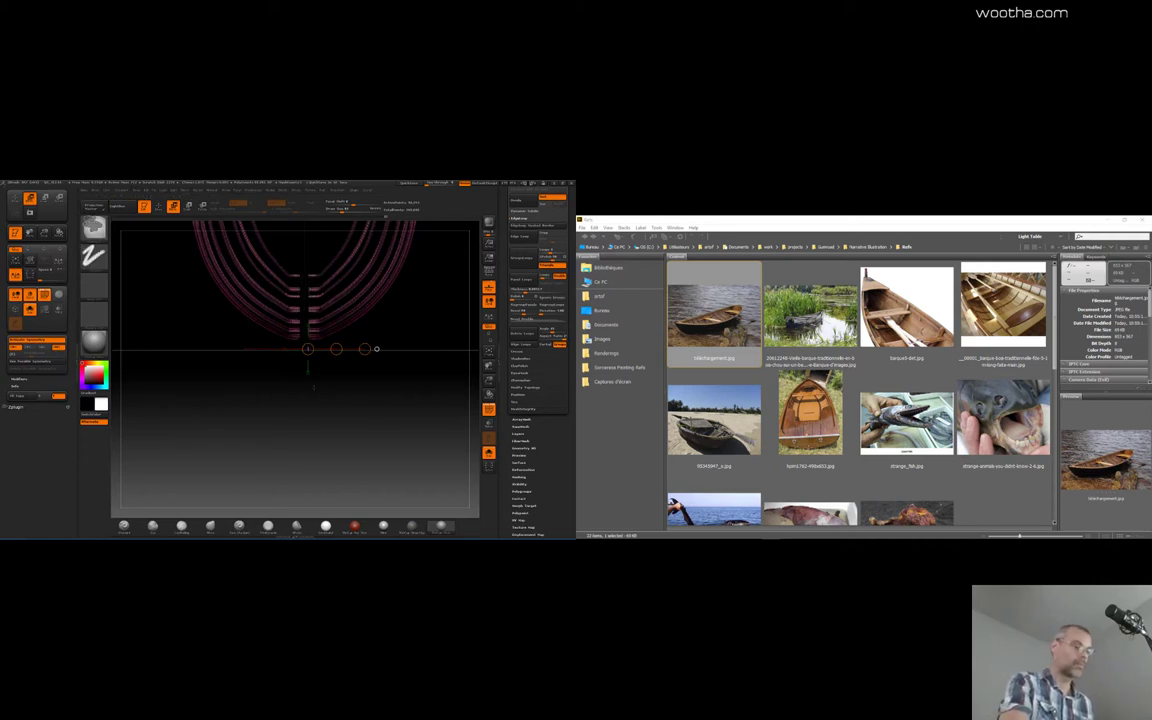
{"action": "left_click_drag", "start_coordinate": [404, 311], "coordinate": [384, 488], "text": "alt"}
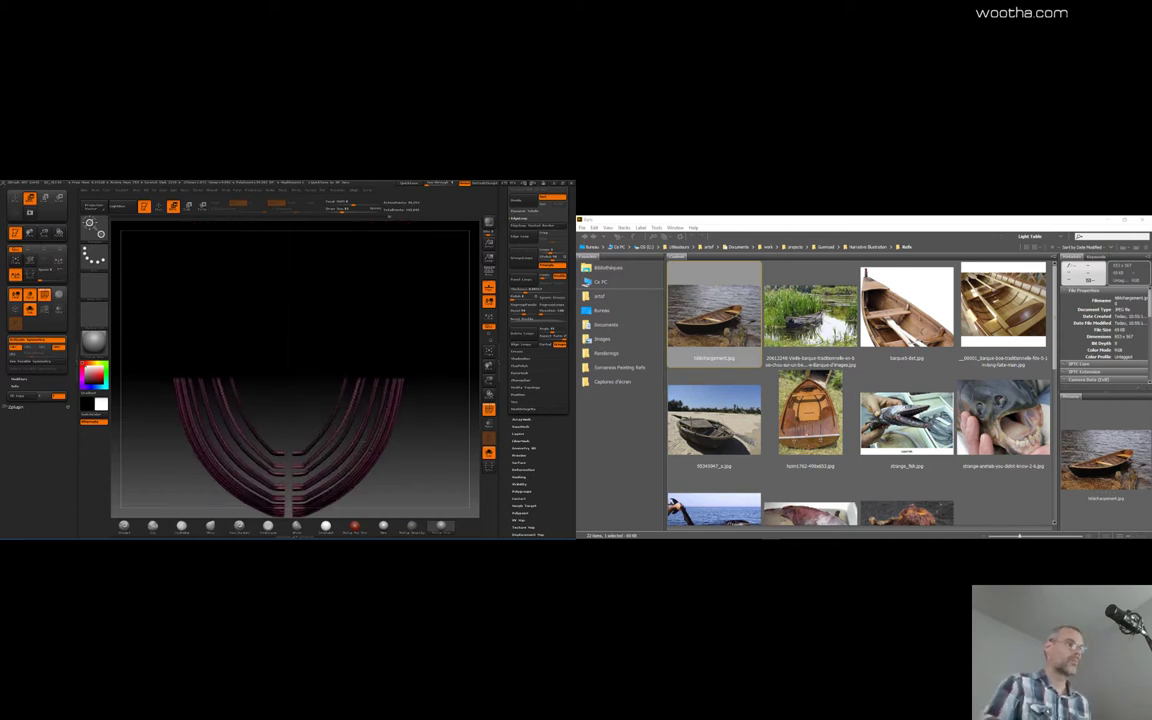
{"action": "left_click_drag", "start_coordinate": [195, 331], "coordinate": [454, 377], "text": "ctrl+shift"}
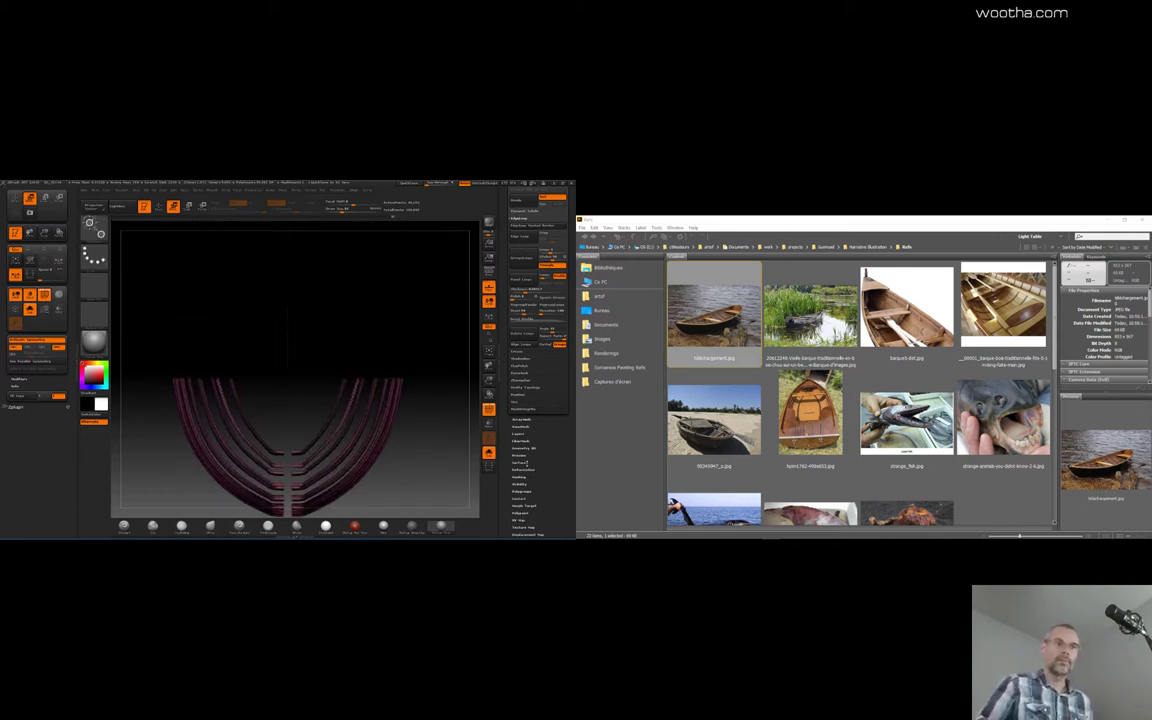
Smooth the ribs with the Polish By Features deformation and turn off their polyframe display
{"action": "left_click_drag", "start_coordinate": [537, 446], "coordinate": [537, 444]}
{"action": "left_click", "coordinate": [531, 467]}
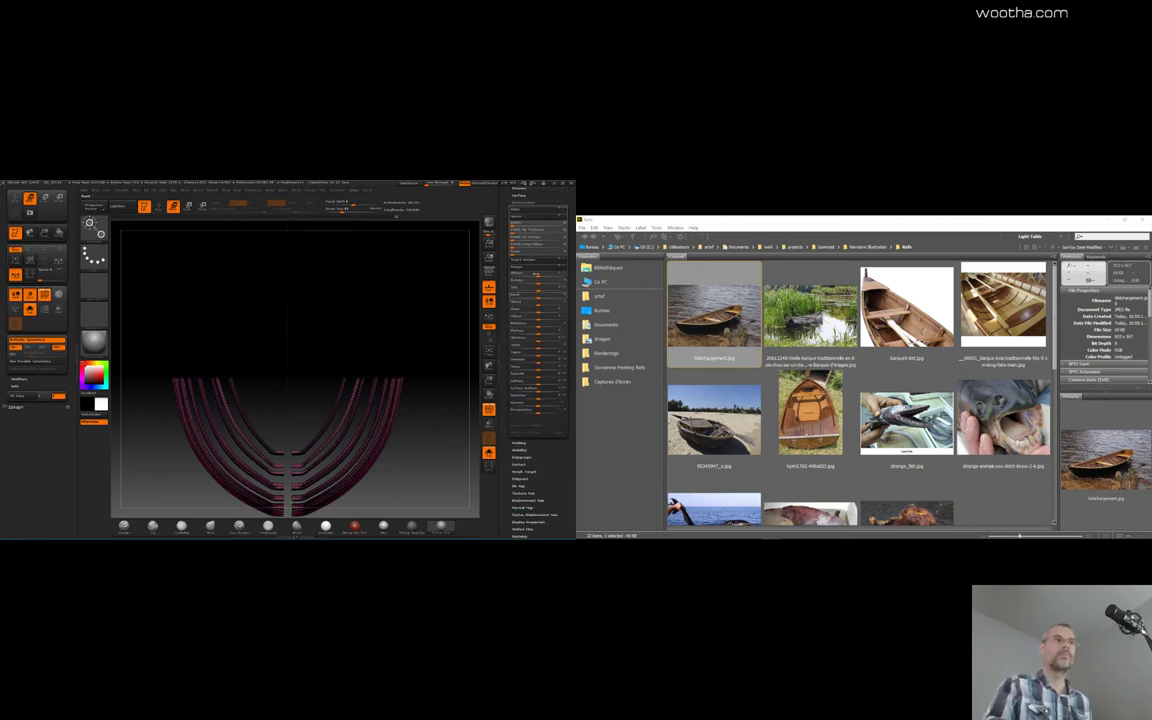
{"action": "left_click_drag", "start_coordinate": [513, 231], "coordinate": [521, 231]}
{"action": "left_click_drag", "start_coordinate": [441, 318], "coordinate": [452, 357]}
{"action": "key", "text": "shift+f"}
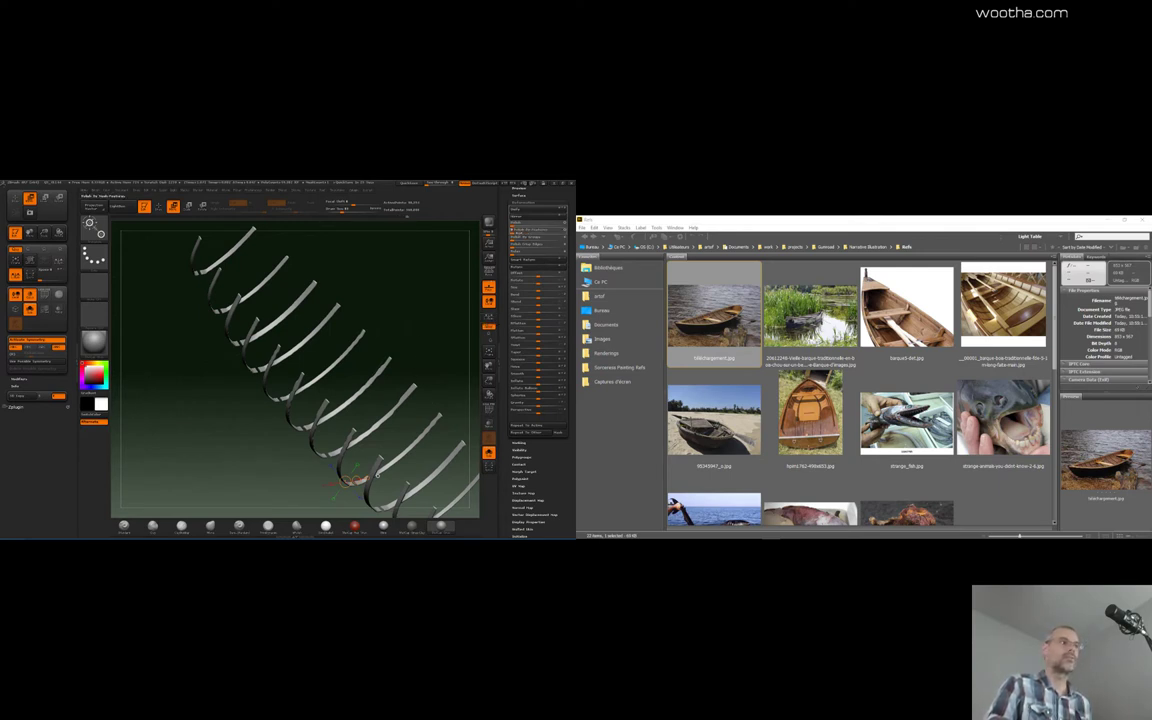
Check the polished ribs inside the full boat and save the project
{"action": "left_click_drag", "start_coordinate": [430, 290], "coordinate": [425, 335], "text": "shift"}
{"action": "left_click_drag", "start_coordinate": [299, 379], "coordinate": [328, 442]}
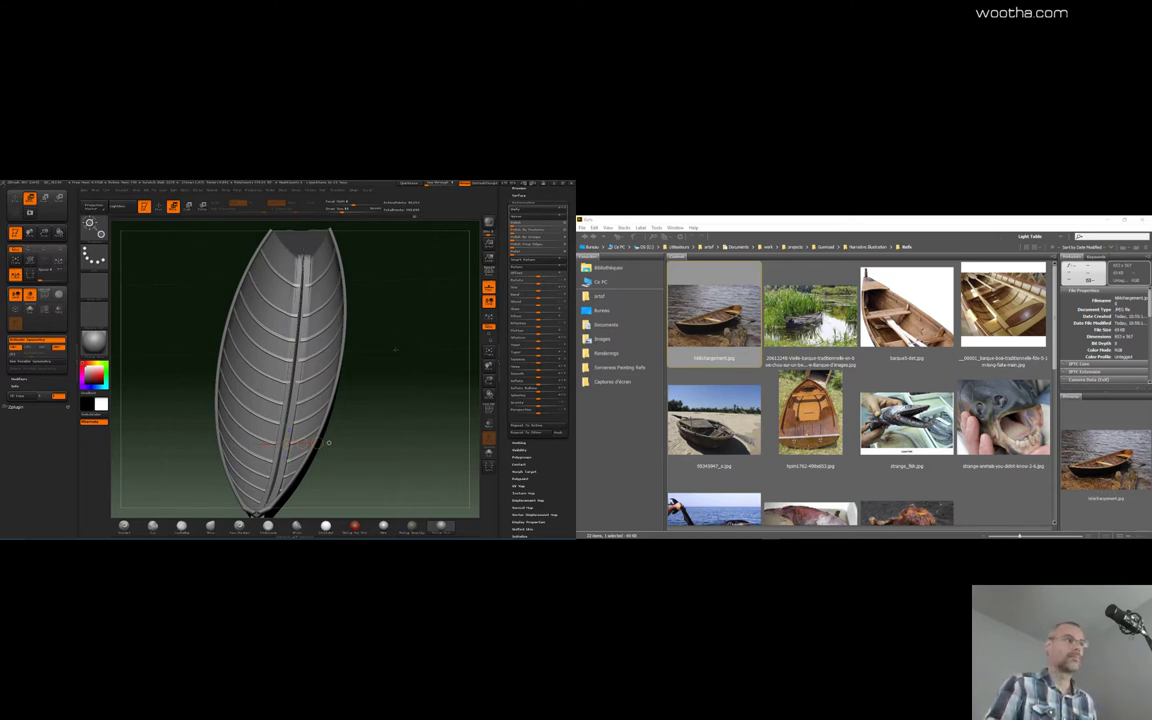
{"action": "left_click_drag", "start_coordinate": [329, 443], "coordinate": [336, 468]}
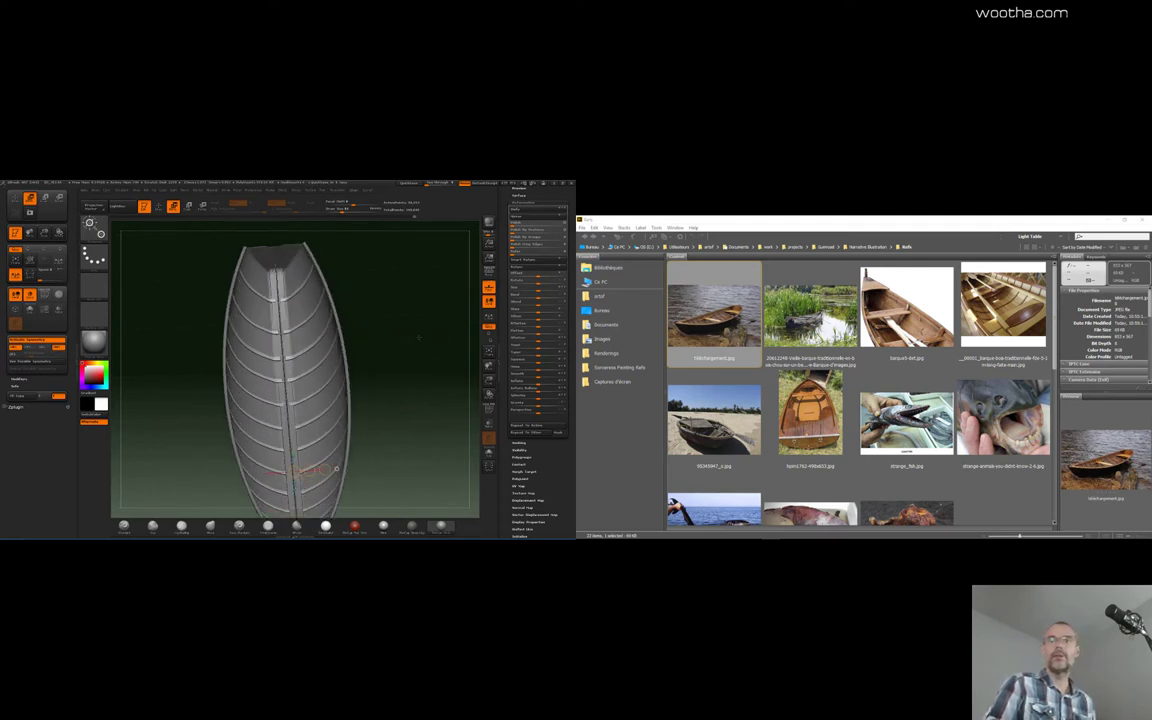
{"action": "left_click_drag", "start_coordinate": [418, 361], "coordinate": [336, 346]}
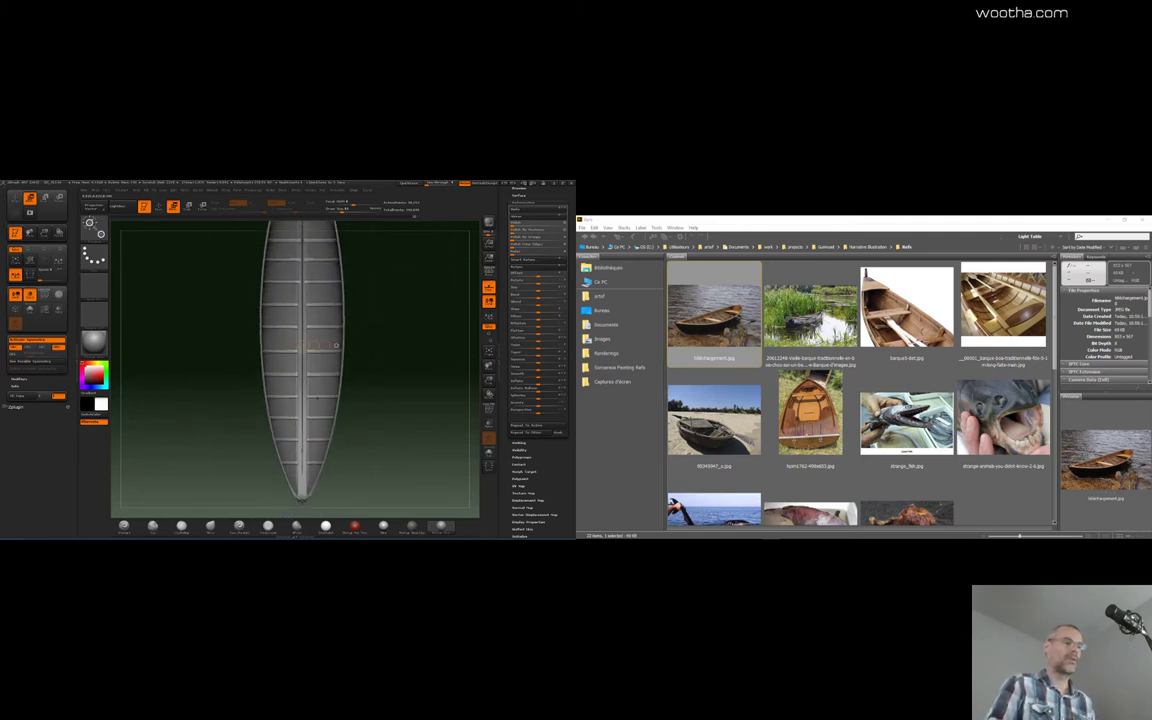
{"action": "key", "text": "ctrl+s"}
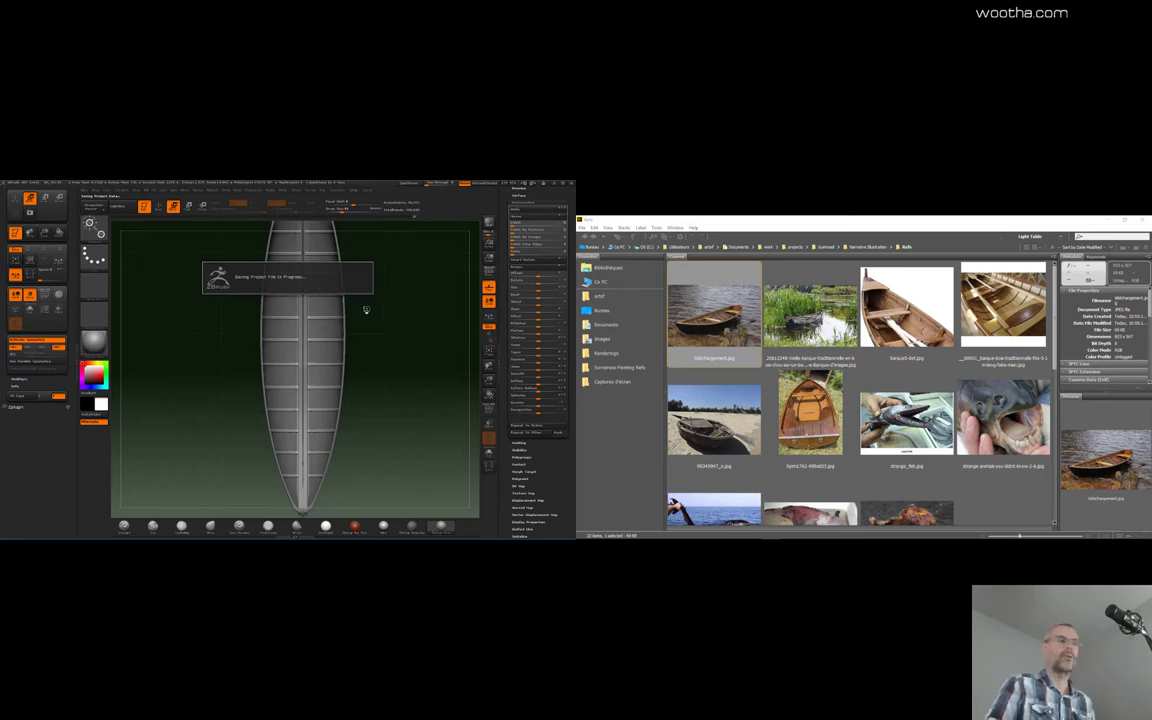
{"action": "mouse_move", "coordinate": [402, 349]}
{"action": "left_mouse_down", "text": "alt"}
{"action": "mouse_move", "coordinate": [404, 370]}
{"action": "mouse_move", "coordinate": [404, 334]}
{"action": "mouse_move", "coordinate": [404, 356]}
{"action": "left_mouse_up", "text": "alt"}
{"action": "left_click_drag", "start_coordinate": [332, 378], "coordinate": [332, 397], "text": "alt"}
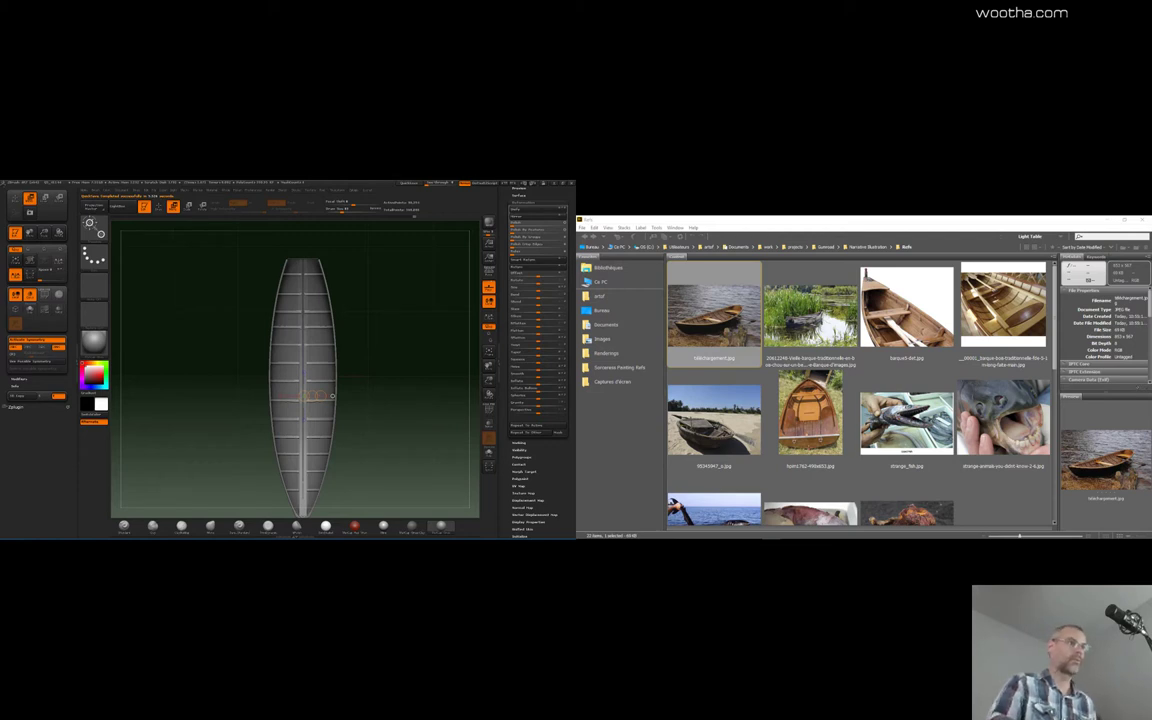
Select the hull subtool and box-mask crosswise bands across it near the stern and along its length
{"action": "left_click", "coordinate": [322, 311], "text": "alt"}
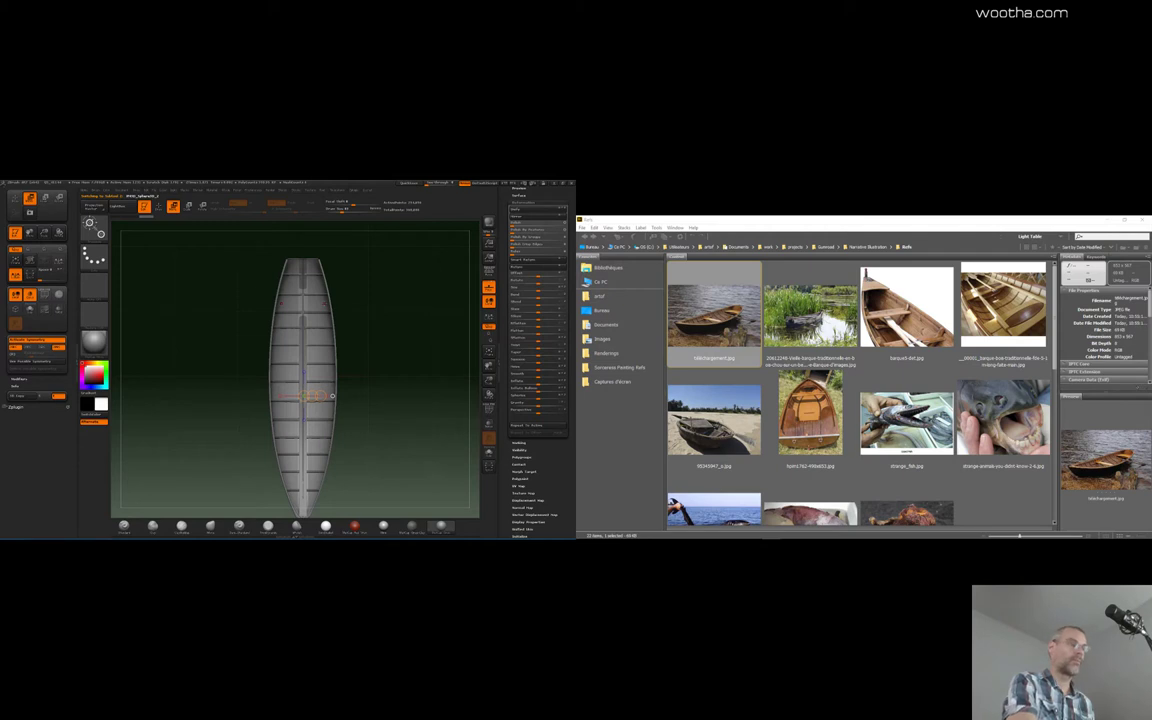
{"action": "key", "text": "q"}
{"action": "left_click_drag", "start_coordinate": [235, 249], "coordinate": [369, 285], "text": "ctrl"}
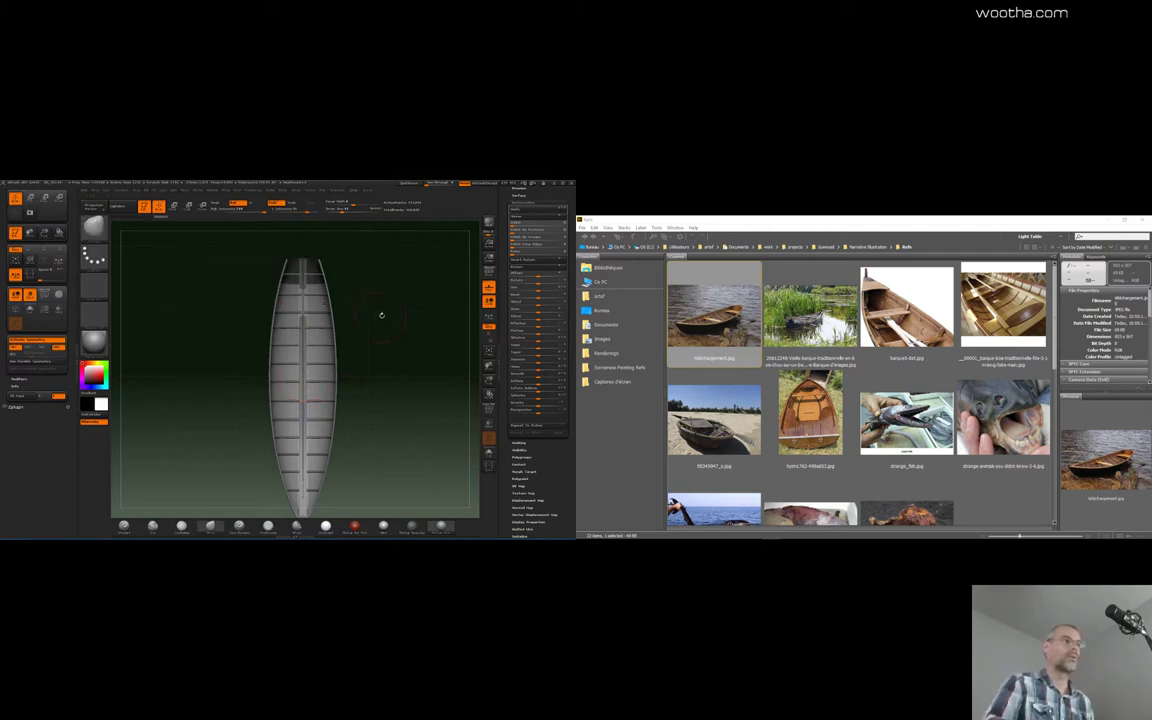
{"action": "mouse_move", "coordinate": [229, 377]}
{"action": "left_mouse_down", "text": "ctrl"}
{"action": "mouse_move", "coordinate": [396, 379]}
{"action": "mouse_move", "coordinate": [398, 348]}
{"action": "mouse_move", "coordinate": [397, 362]}
{"action": "left_mouse_up", "text": "ctrl"}
{"action": "left_click_drag", "start_coordinate": [394, 433], "coordinate": [392, 390], "text": "alt"}
{"action": "left_click_drag", "start_coordinate": [214, 404], "coordinate": [402, 426], "text": "ctrl"}
{"action": "left_click_drag", "start_coordinate": [382, 329], "coordinate": [382, 348], "text": "alt"}
Undo the last mask change on the hull and adjust the brush's draw size
{"action": "key", "text": "space"}
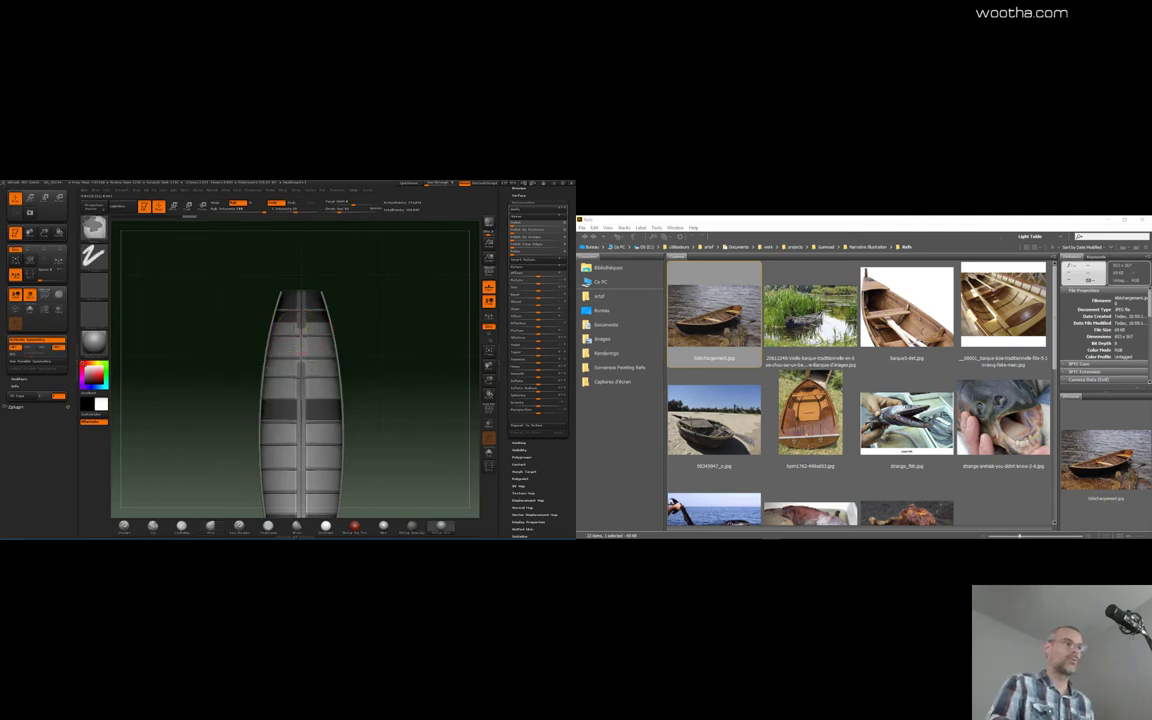
{"action": "key", "text": "space"}
{"action": "key", "text": "ctrl+z"}
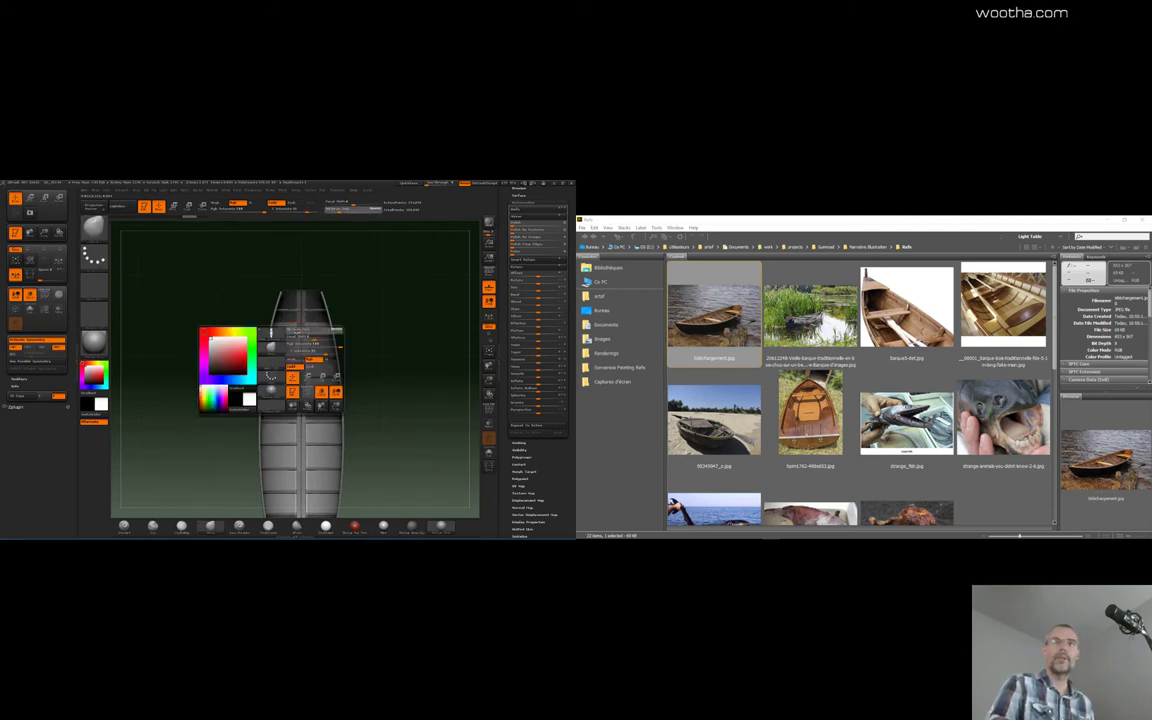
{"action": "left_click_drag", "start_coordinate": [309, 340], "coordinate": [306, 326]}
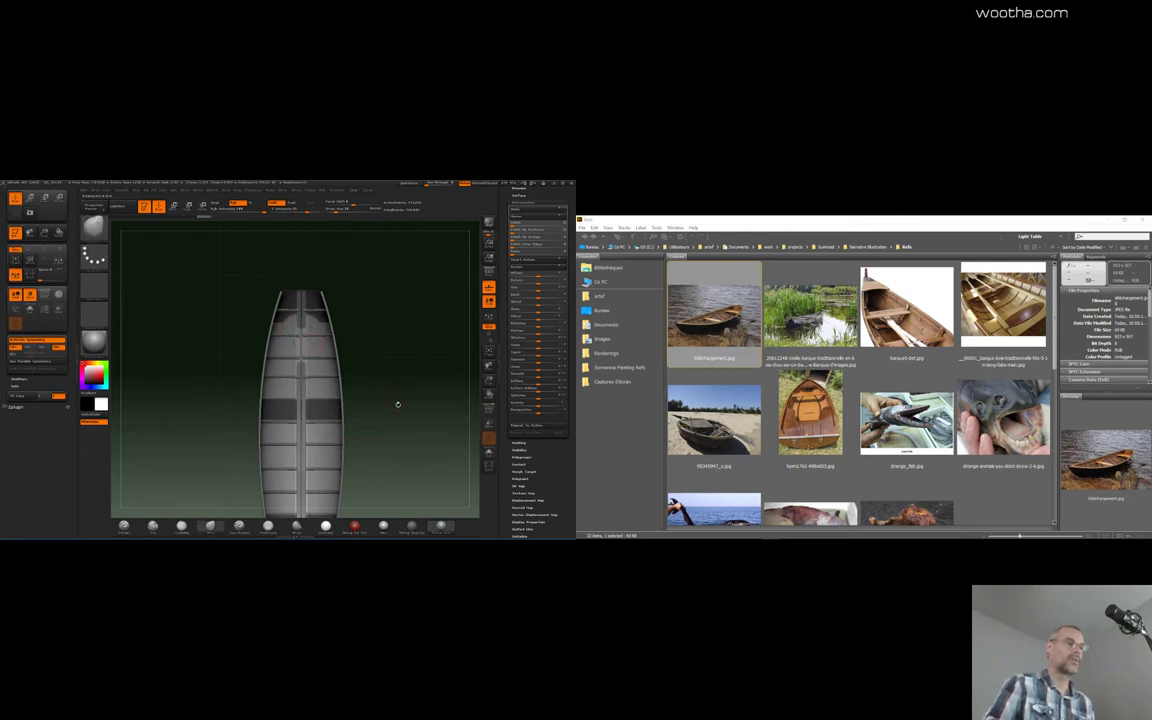
{"action": "mouse_move", "coordinate": [396, 404]}
{"action": "left_mouse_down"}
{"action": "mouse_move", "coordinate": [408, 427]}
{"action": "mouse_move", "coordinate": [393, 414]}
{"action": "mouse_move", "coordinate": [393, 424]}
{"action": "mouse_move", "coordinate": [404, 404]}
{"action": "mouse_move", "coordinate": [415, 428]}
{"action": "left_mouse_up"}
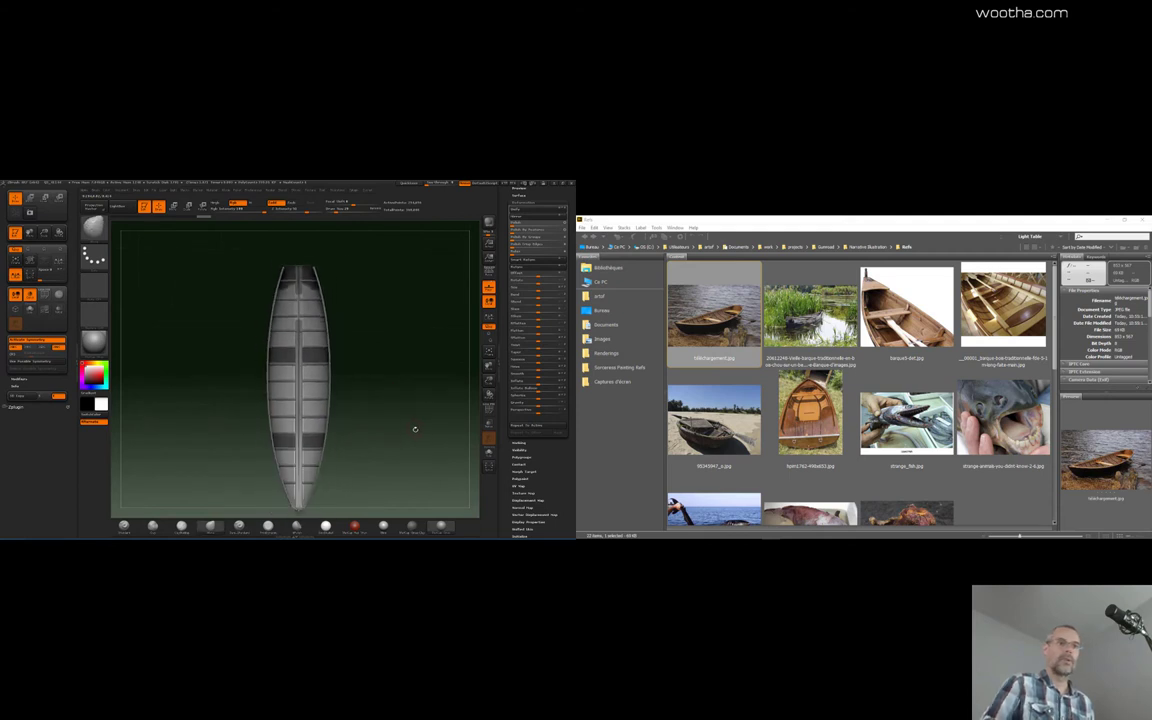
Try extracting the masked hull bands with the Double option off and inspect the preview from several angles
{"action": "left_click_drag", "start_coordinate": [556, 466], "coordinate": [558, 504]}
{"action": "left_click_drag", "start_coordinate": [545, 203], "coordinate": [543, 233]}
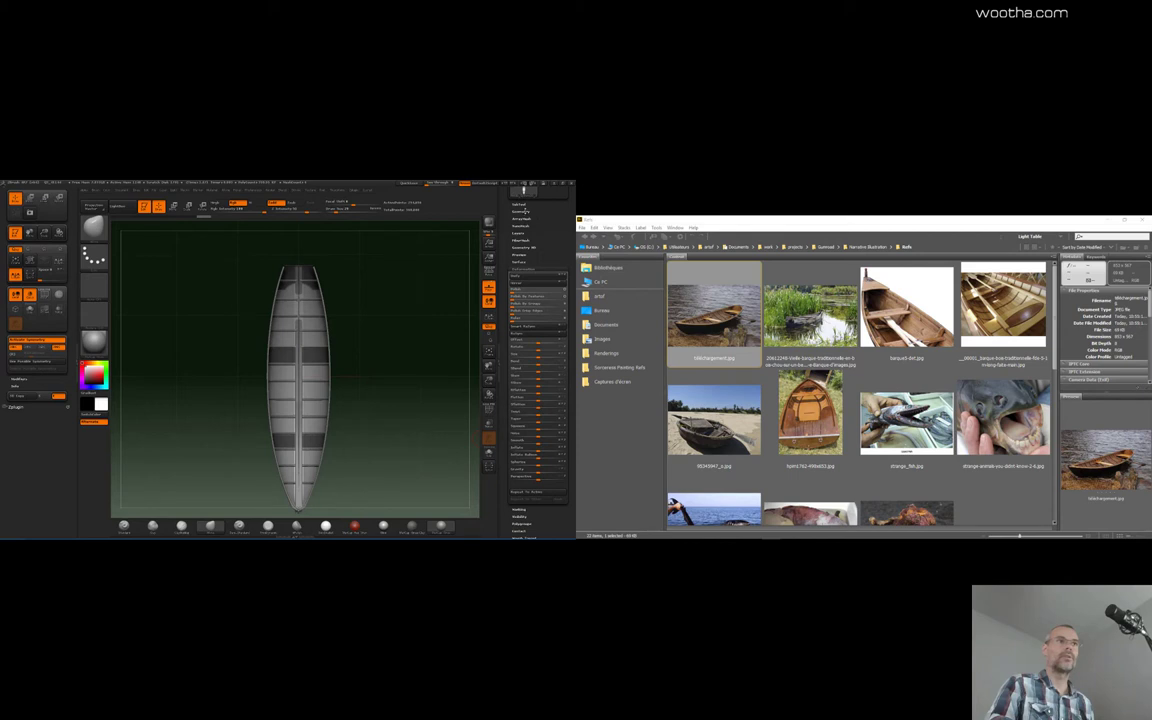
{"action": "left_click", "coordinate": [519, 204]}
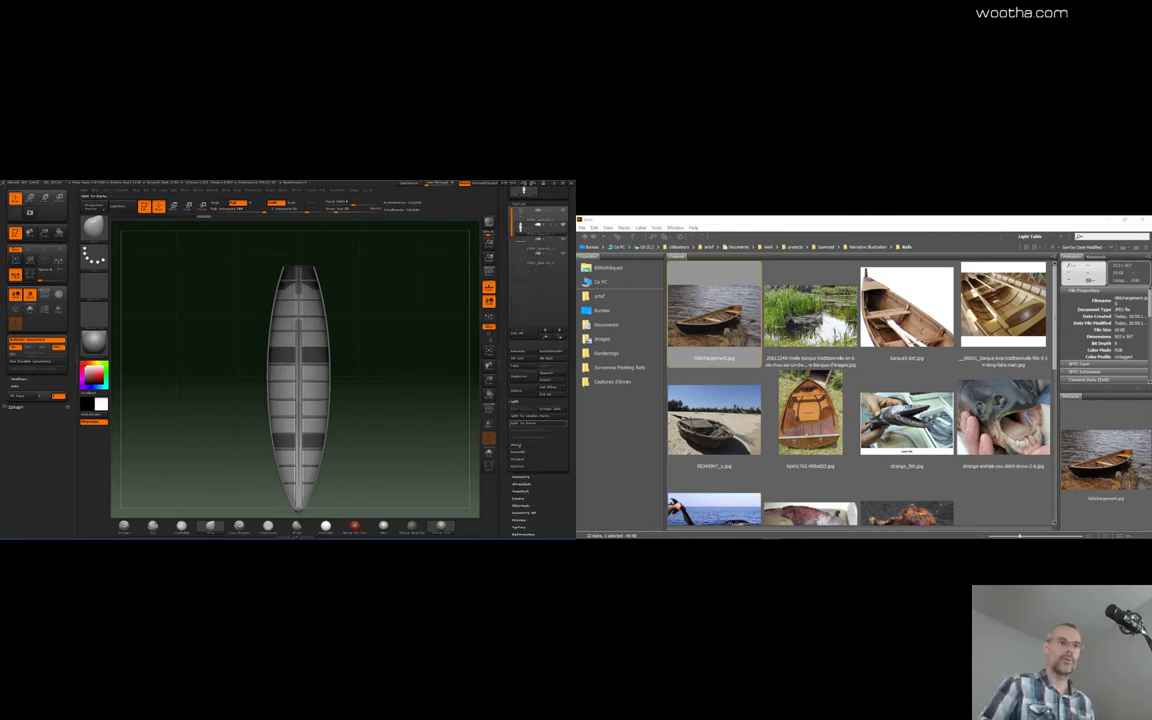
{"action": "mouse_move", "coordinate": [427, 486]}
{"action": "left_mouse_down"}
{"action": "mouse_move", "coordinate": [476, 397]}
{"action": "mouse_move", "coordinate": [425, 462]}
{"action": "left_mouse_up"}
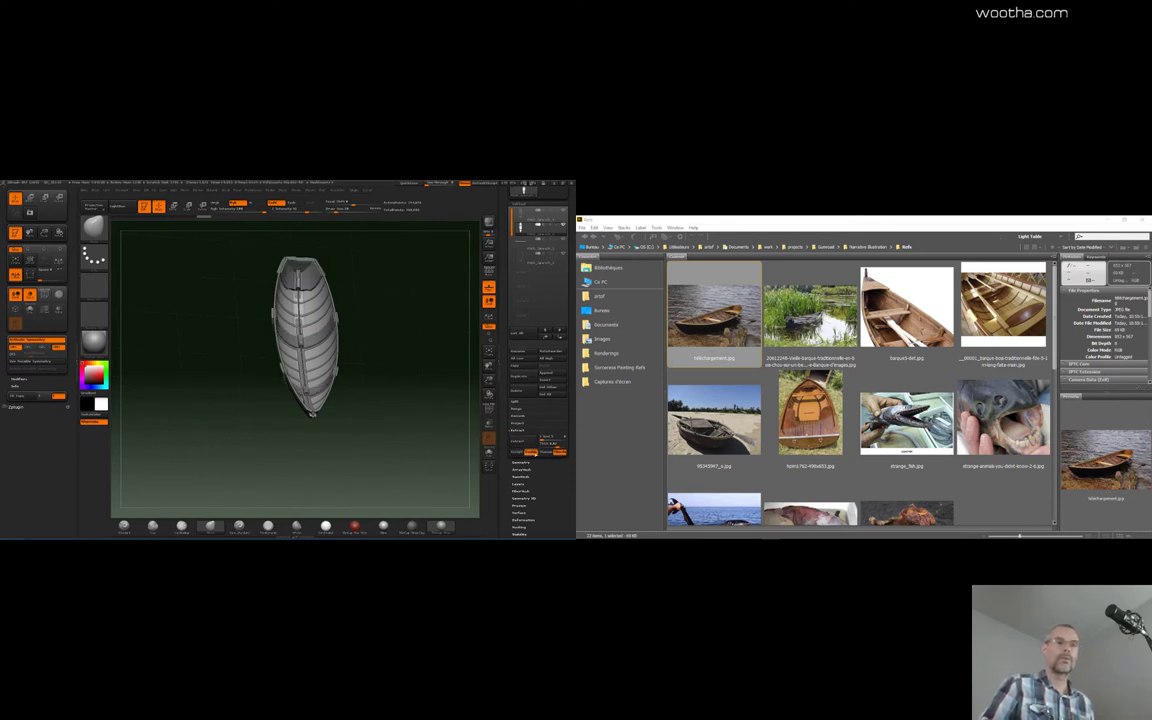
{"action": "left_click", "coordinate": [531, 452]}
{"action": "left_click", "coordinate": [523, 443]}
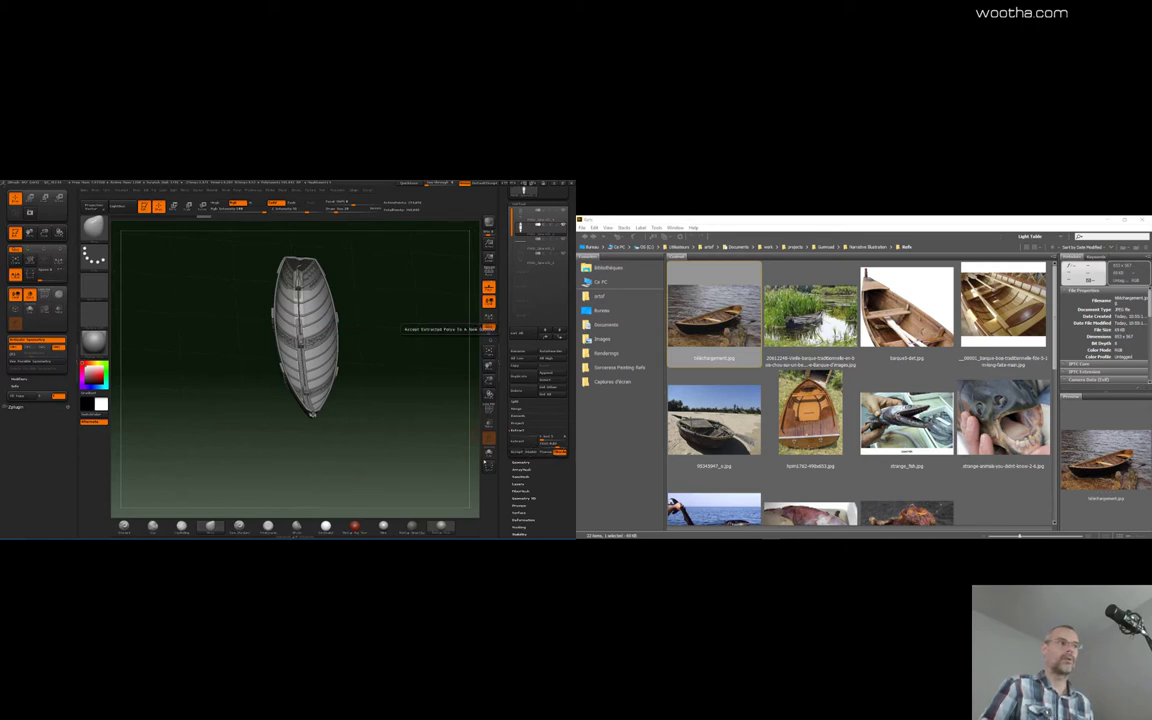
{"action": "left_click_drag", "start_coordinate": [402, 456], "coordinate": [443, 465]}
{"action": "left_click", "coordinate": [525, 445]}
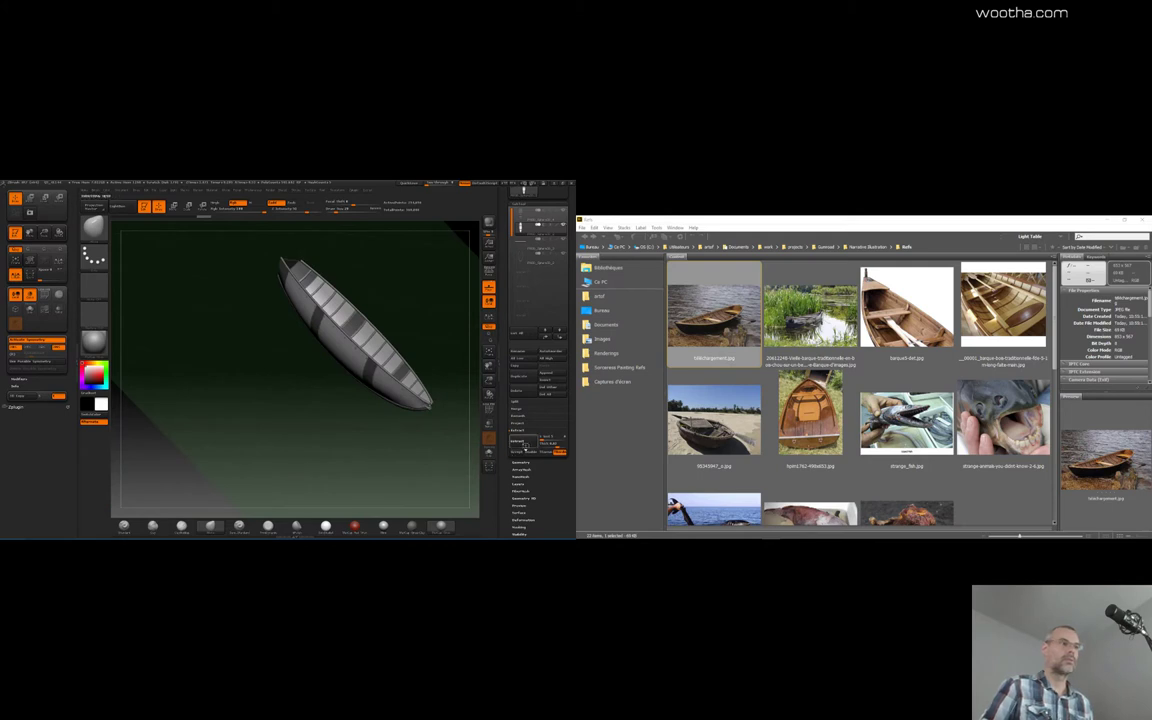
{"action": "left_click", "coordinate": [523, 446]}
{"action": "left_click_drag", "start_coordinate": [400, 418], "coordinate": [499, 428]}
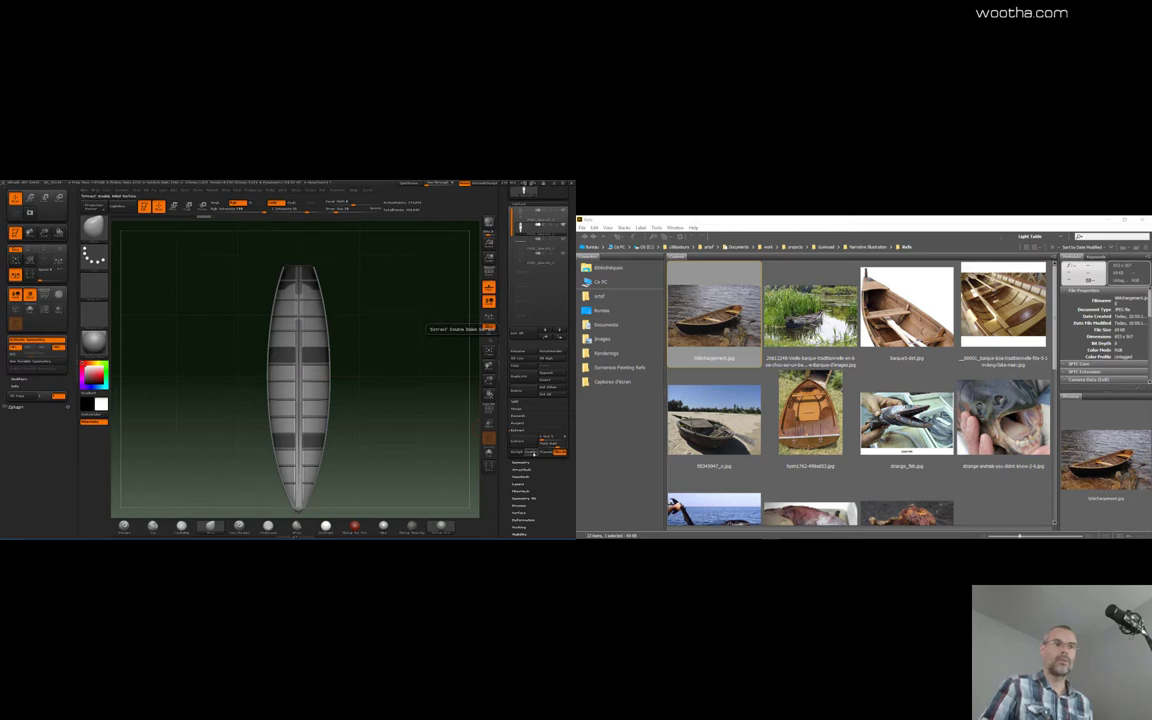
Extract the masked hull bands with Double turned on, clear the hull's mask and select the extracted subtool
{"action": "left_click", "coordinate": [536, 453]}
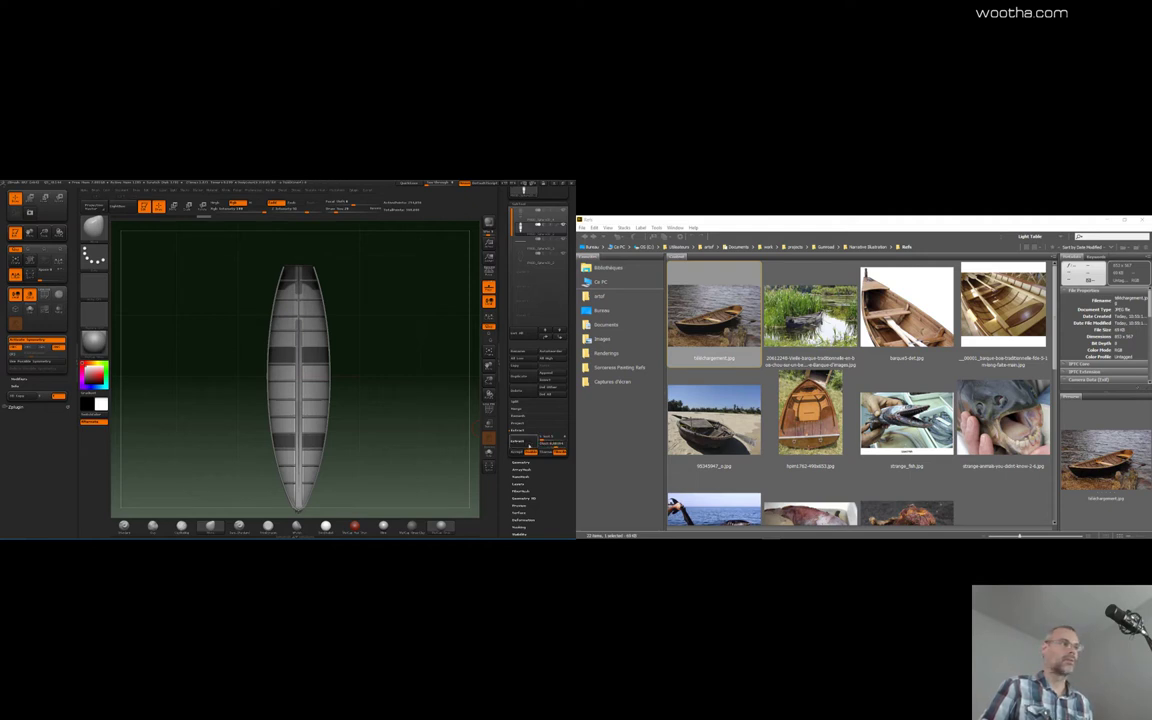
{"action": "left_click", "coordinate": [530, 446]}
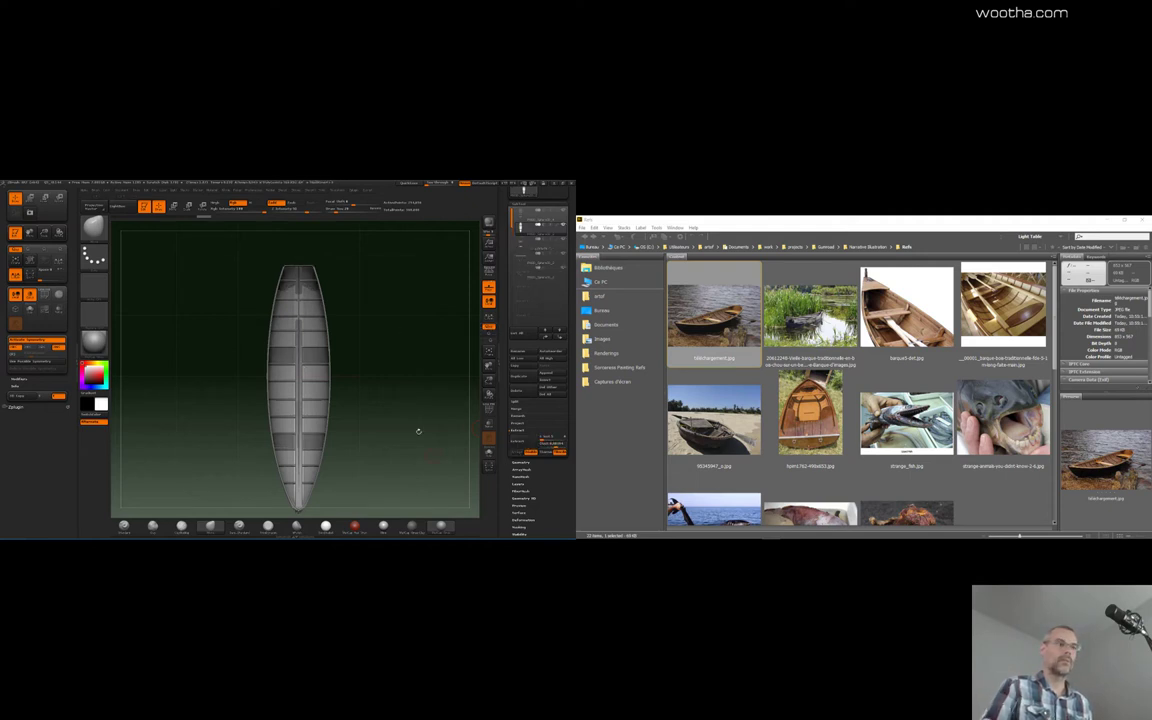
{"action": "left_click_drag", "start_coordinate": [404, 479], "coordinate": [424, 499], "text": "ctrl"}
{"action": "left_click", "coordinate": [322, 357], "text": "alt"}
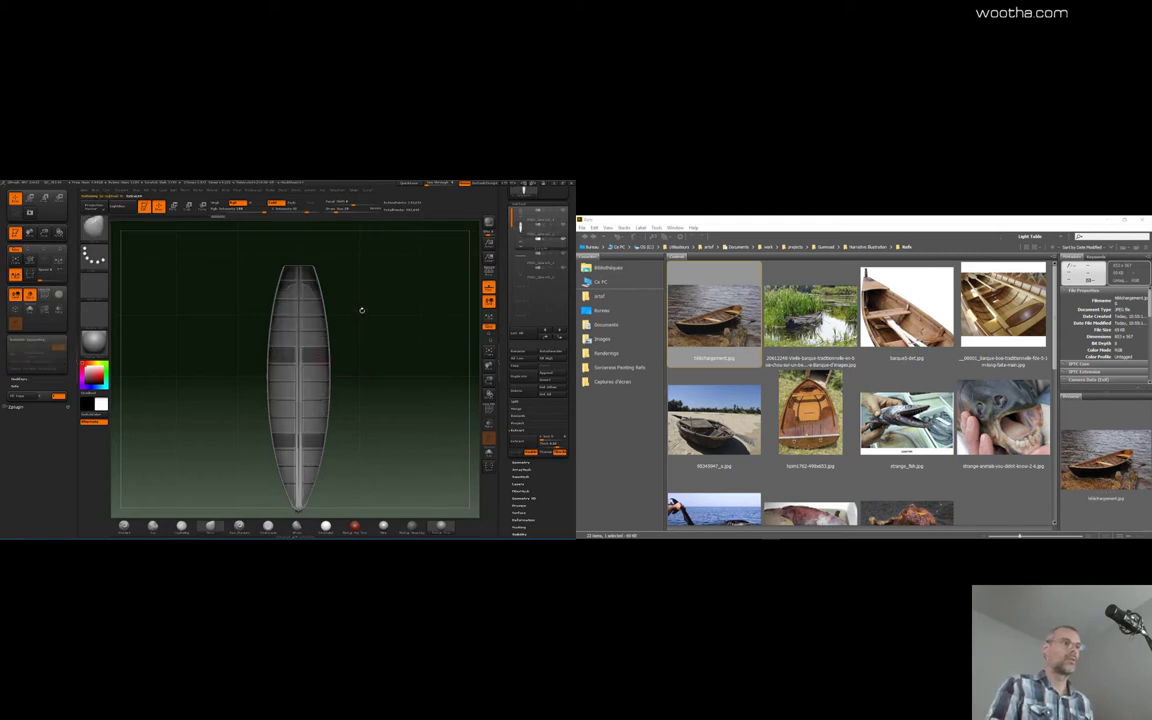
{"action": "mouse_move", "coordinate": [341, 330]}
{"action": "left_mouse_down"}
{"action": "mouse_move", "coordinate": [391, 434]}
{"action": "mouse_move", "coordinate": [390, 381]}
{"action": "mouse_move", "coordinate": [278, 365]}
{"action": "mouse_move", "coordinate": [186, 369]}
{"action": "left_mouse_up"}
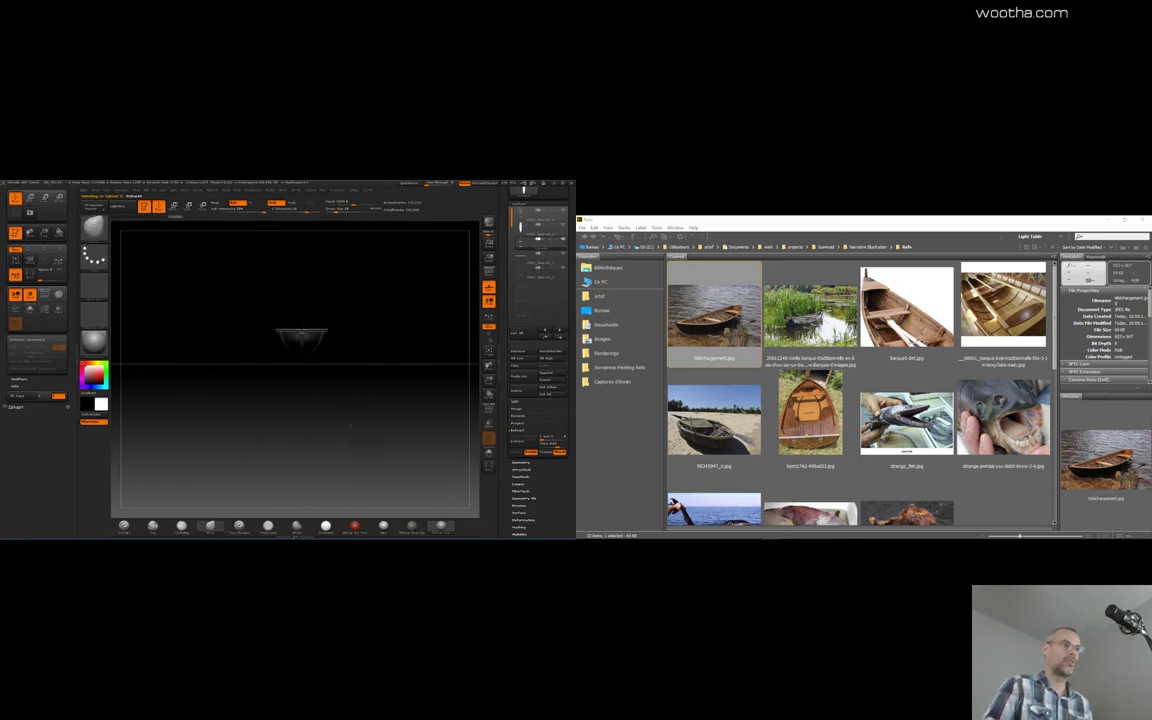
Try flattening the extracted hull bands into level planks and positioning them inside the boat as seats
{"action": "mouse_move", "coordinate": [350, 425]}
{"action": "left_mouse_down"}
{"action": "mouse_move", "coordinate": [361, 424]}
{"action": "mouse_move", "coordinate": [360, 396]}
{"action": "mouse_move", "coordinate": [361, 407]}
{"action": "left_mouse_up"}
{"action": "mouse_move", "coordinate": [418, 335]}
{"action": "left_mouse_down", "text": "ctrl+shift"}
{"action": "mouse_move", "coordinate": [201, 336]}
{"action": "mouse_move", "coordinate": [189, 370]}
{"action": "left_mouse_up", "text": "ctrl+shift"}
{"action": "mouse_move", "coordinate": [398, 361]}
{"action": "left_mouse_down"}
{"action": "mouse_move", "coordinate": [398, 345]}
{"action": "mouse_move", "coordinate": [402, 401]}
{"action": "mouse_move", "coordinate": [440, 408]}
{"action": "mouse_move", "coordinate": [411, 401]}
{"action": "mouse_move", "coordinate": [394, 371]}
{"action": "mouse_move", "coordinate": [222, 351]}
{"action": "mouse_move", "coordinate": [217, 363]}
{"action": "mouse_move", "coordinate": [220, 329]}
{"action": "mouse_move", "coordinate": [447, 303]}
{"action": "mouse_move", "coordinate": [238, 322]}
{"action": "mouse_move", "coordinate": [412, 386]}
{"action": "mouse_move", "coordinate": [380, 355]}
{"action": "mouse_move", "coordinate": [373, 379]}
{"action": "mouse_move", "coordinate": [402, 432]}
{"action": "mouse_move", "coordinate": [384, 427]}
{"action": "left_mouse_up"}
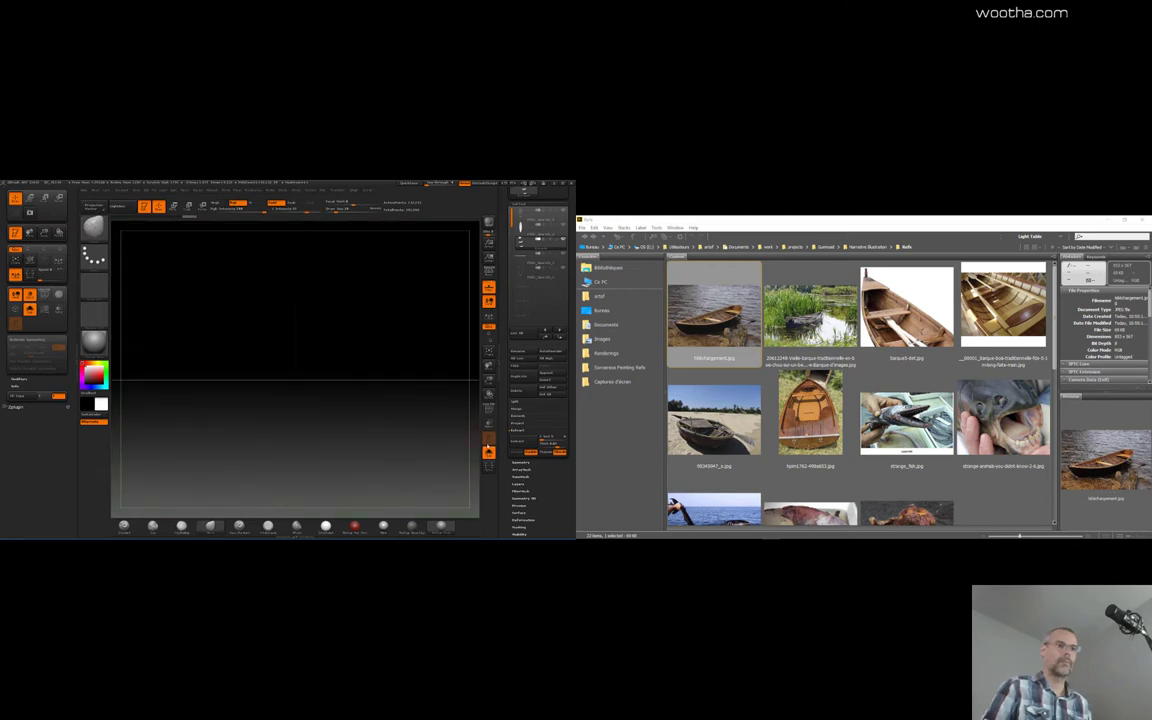
{"action": "key", "text": "w"}
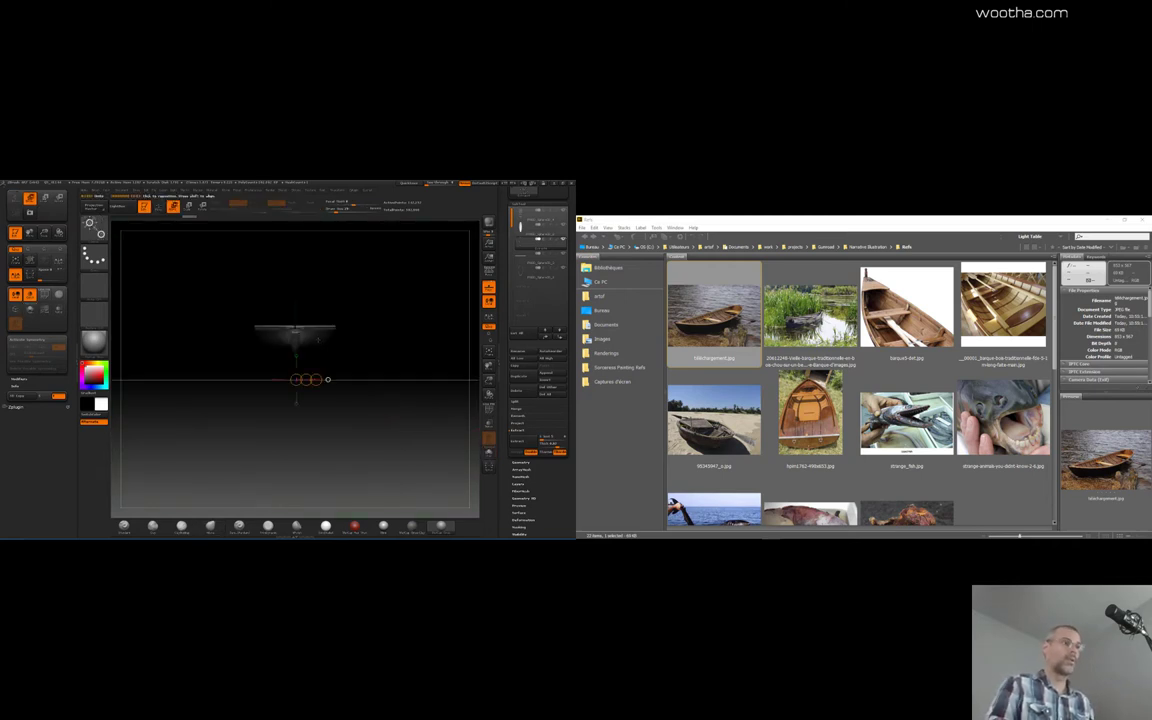
{"action": "left_click_drag", "start_coordinate": [314, 362], "coordinate": [314, 266]}
{"action": "left_click_drag", "start_coordinate": [368, 305], "coordinate": [360, 252]}
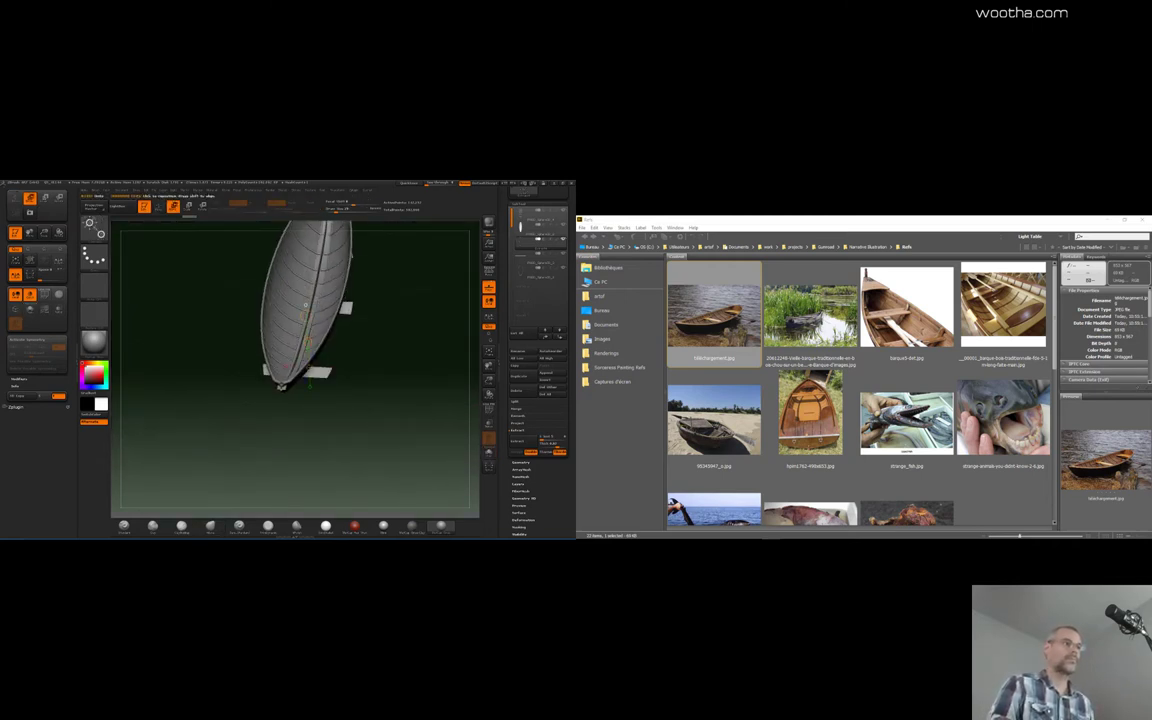
{"action": "left_click_drag", "start_coordinate": [307, 342], "coordinate": [307, 300]}
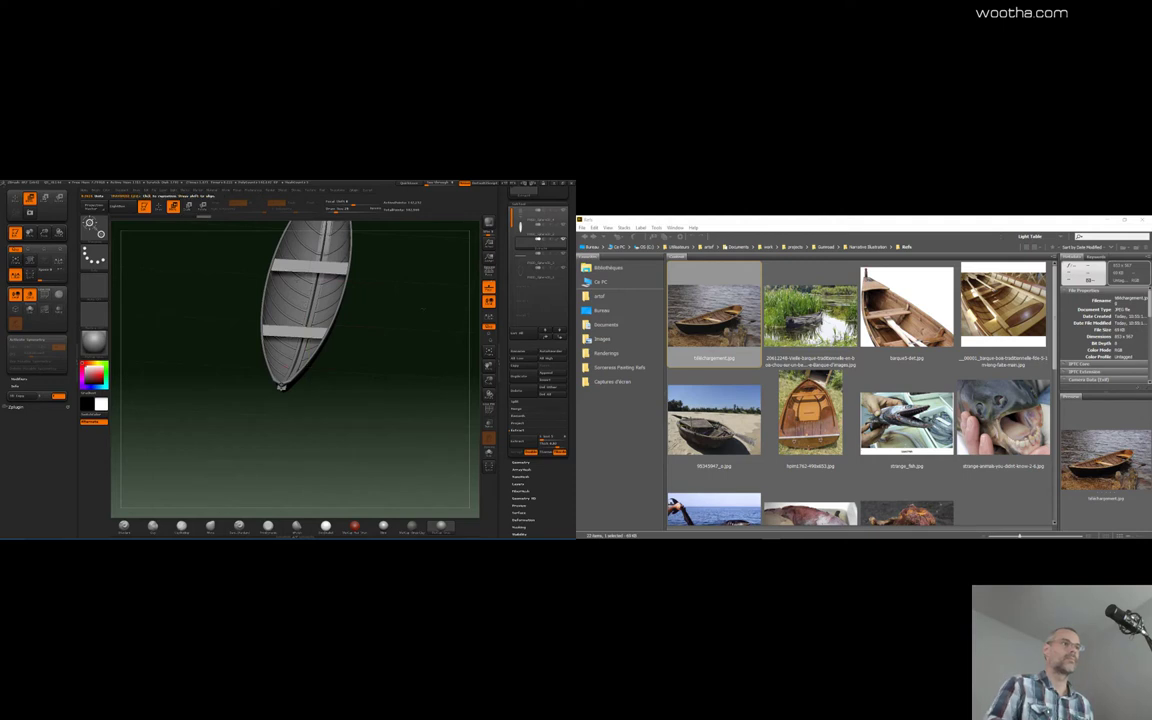
{"action": "right_click_drag", "start_coordinate": [307, 301], "coordinate": [254, 384], "text": "alt"}
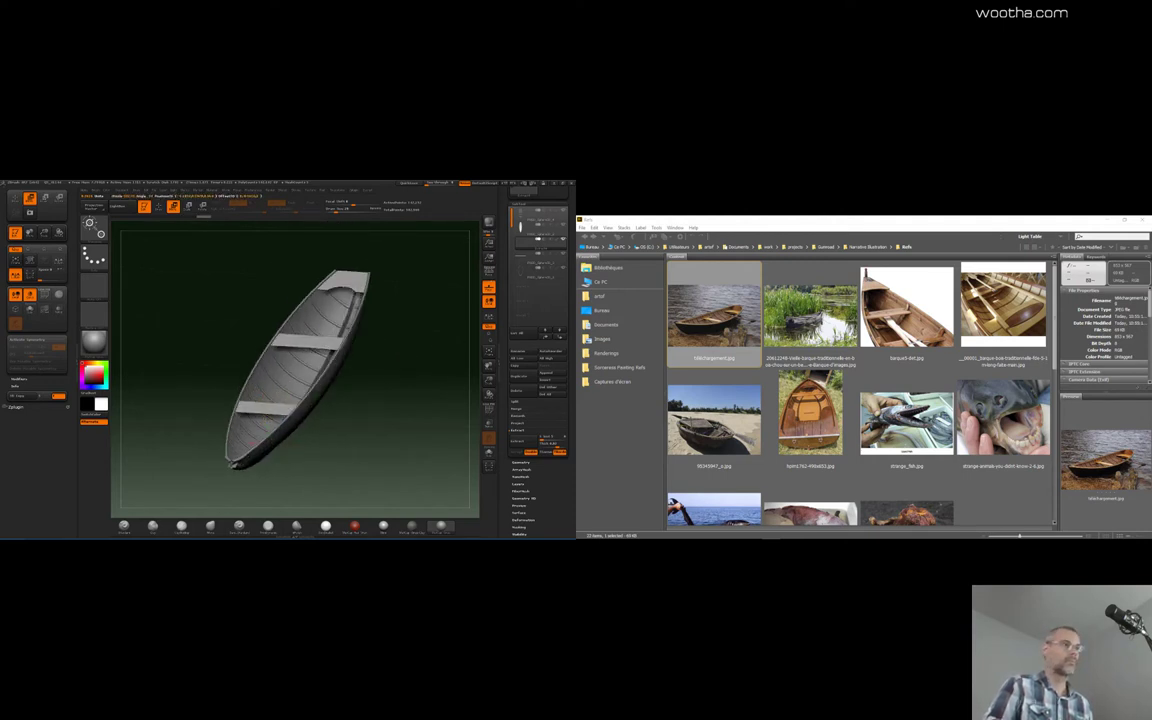
{"action": "left_click_drag", "start_coordinate": [265, 419], "coordinate": [266, 425]}
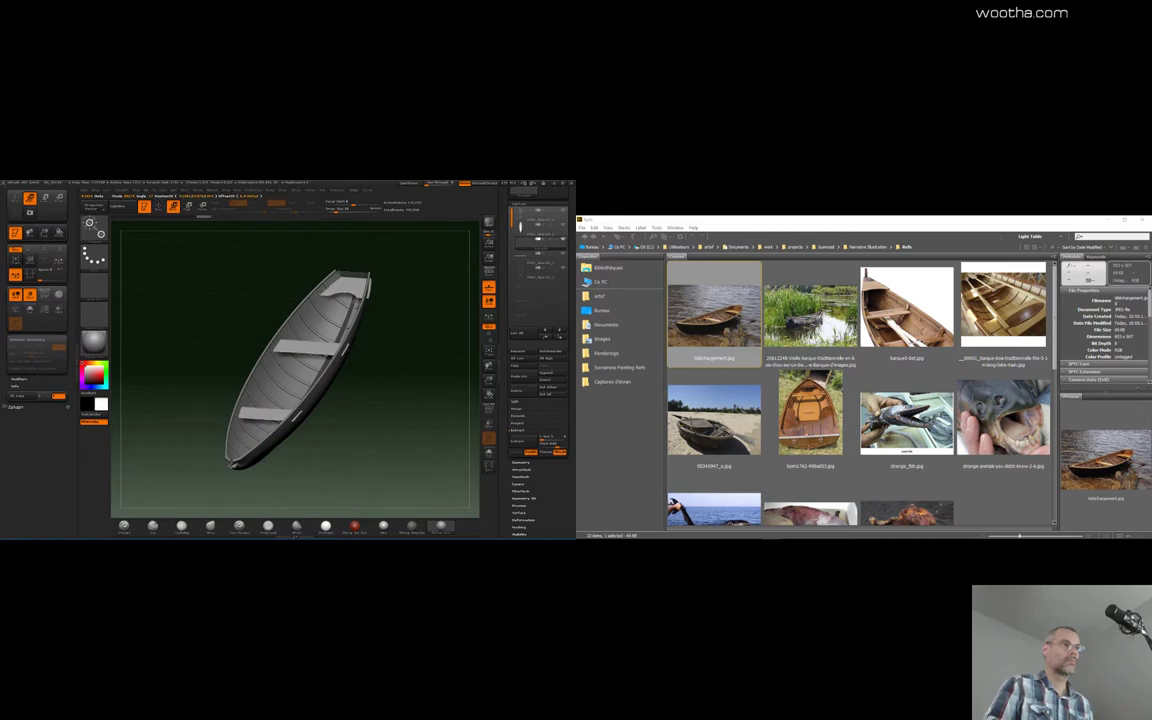
{"action": "right_click_drag", "start_coordinate": [266, 428], "coordinate": [286, 441]}
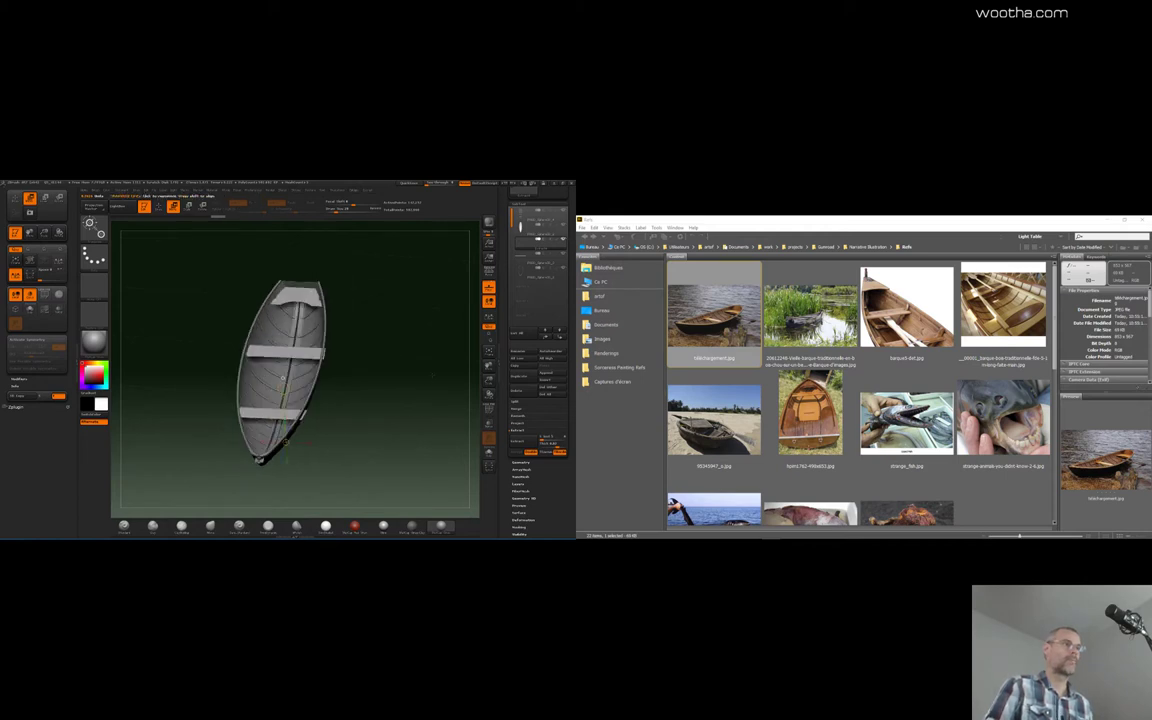
{"action": "mouse_move", "coordinate": [283, 379]}
{"action": "right_mouse_down"}
{"action": "mouse_move", "coordinate": [316, 363]}
{"action": "mouse_move", "coordinate": [297, 364]}
{"action": "right_mouse_up"}
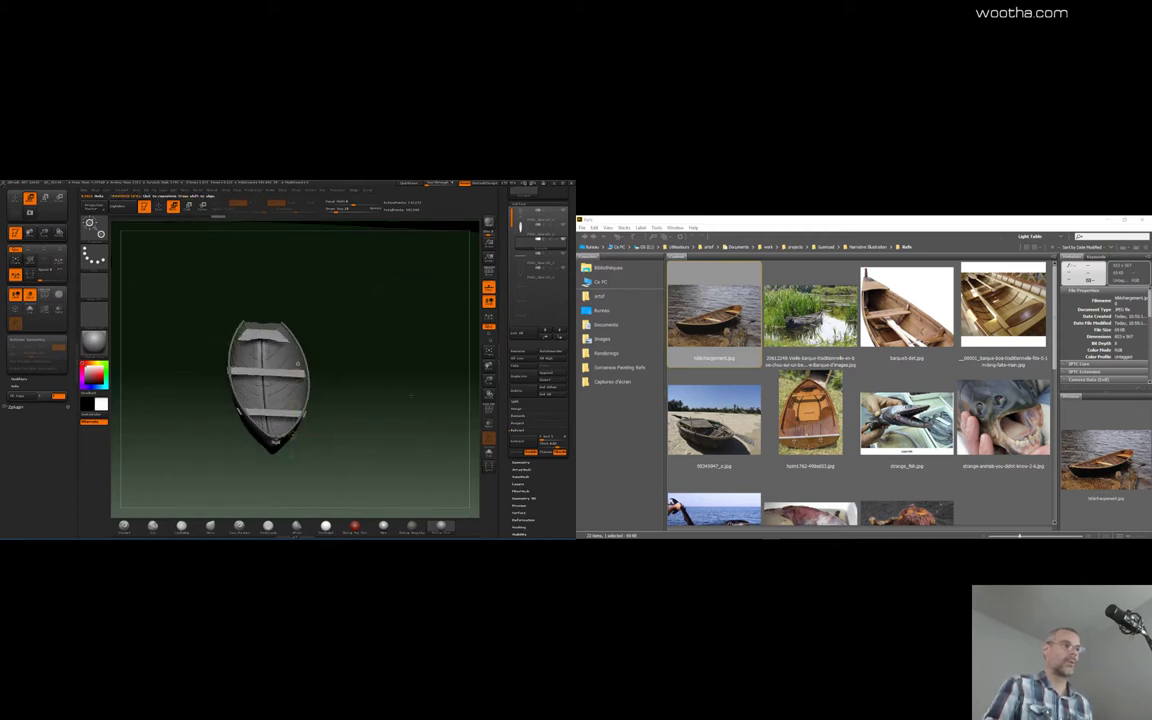
Delete the active subtool holding the extracted crosswise planks
{"action": "key", "text": "w"}
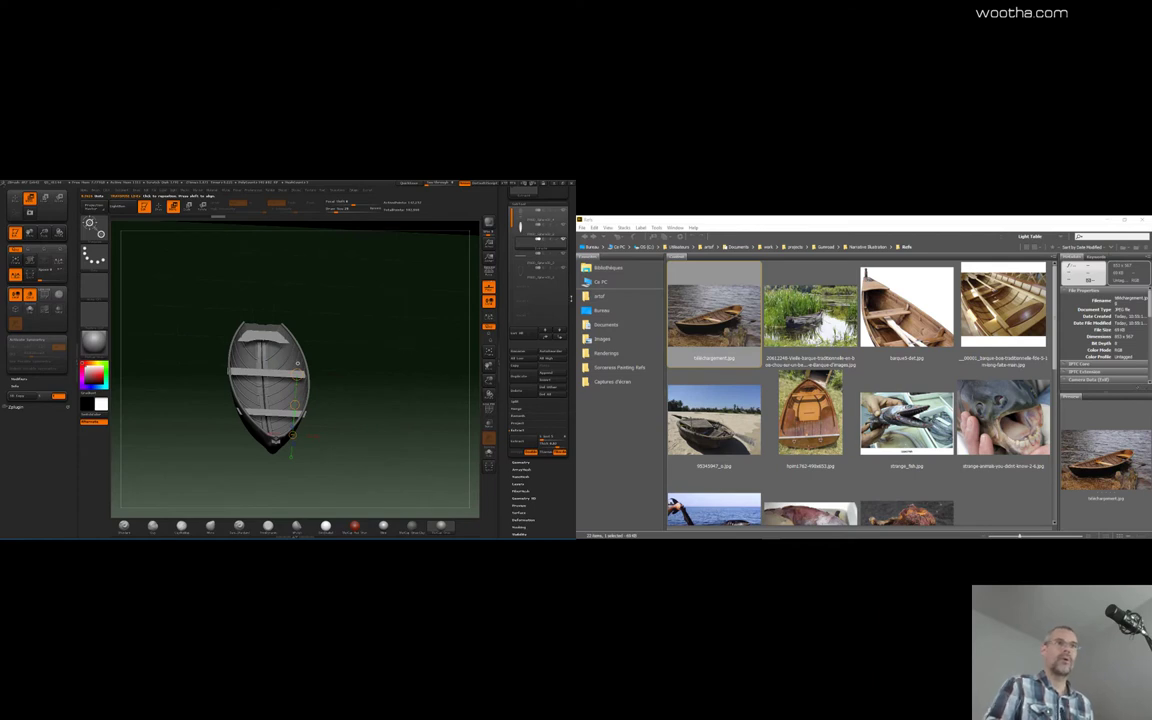
{"action": "left_click_drag", "start_coordinate": [571, 298], "coordinate": [571, 323]}
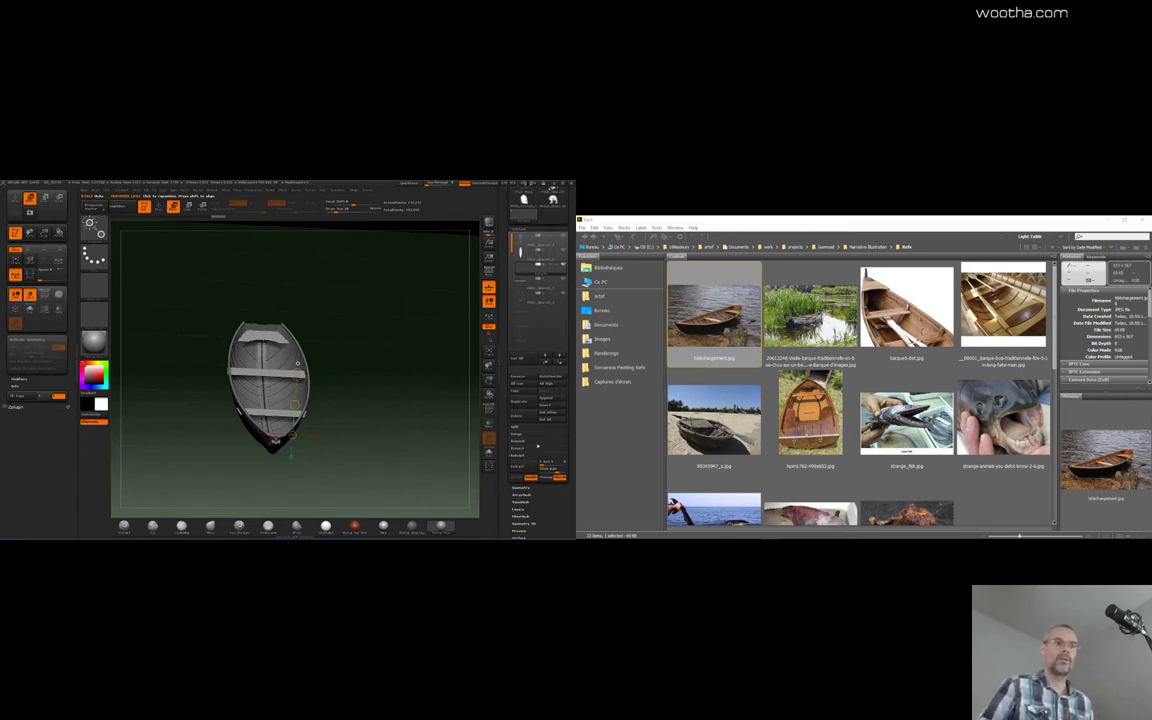
{"action": "left_click", "coordinate": [530, 412]}
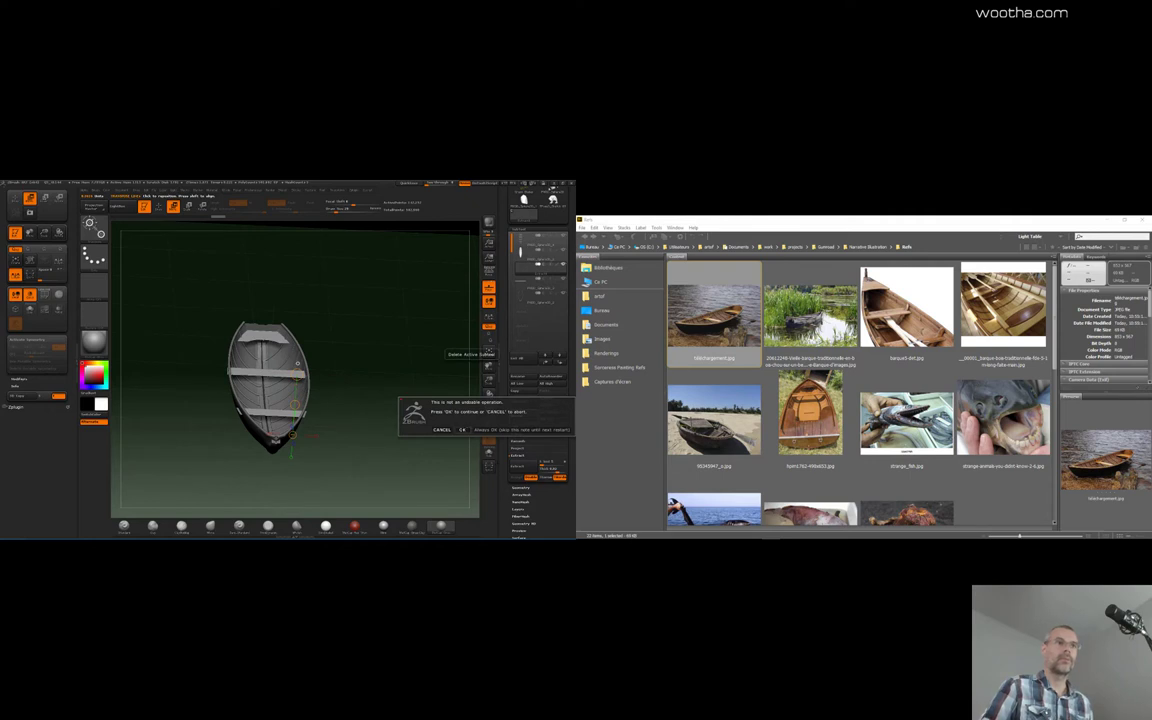
{"action": "left_click", "coordinate": [462, 429]}
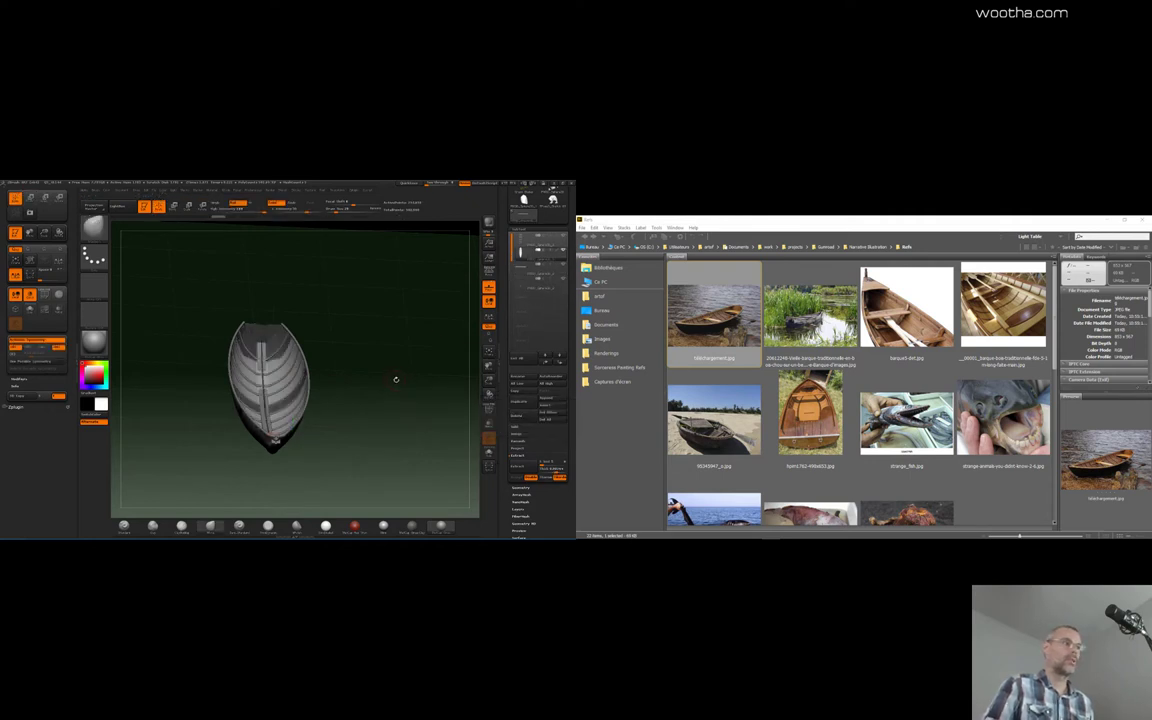
Adjust the hull mask from a straight end view, accept a new extraction of the crosswise bands and select it
{"action": "left_click_drag", "start_coordinate": [396, 380], "coordinate": [338, 373], "text": "shift"}
{"action": "left_click_drag", "start_coordinate": [175, 350], "coordinate": [378, 412], "text": "ctrl"}
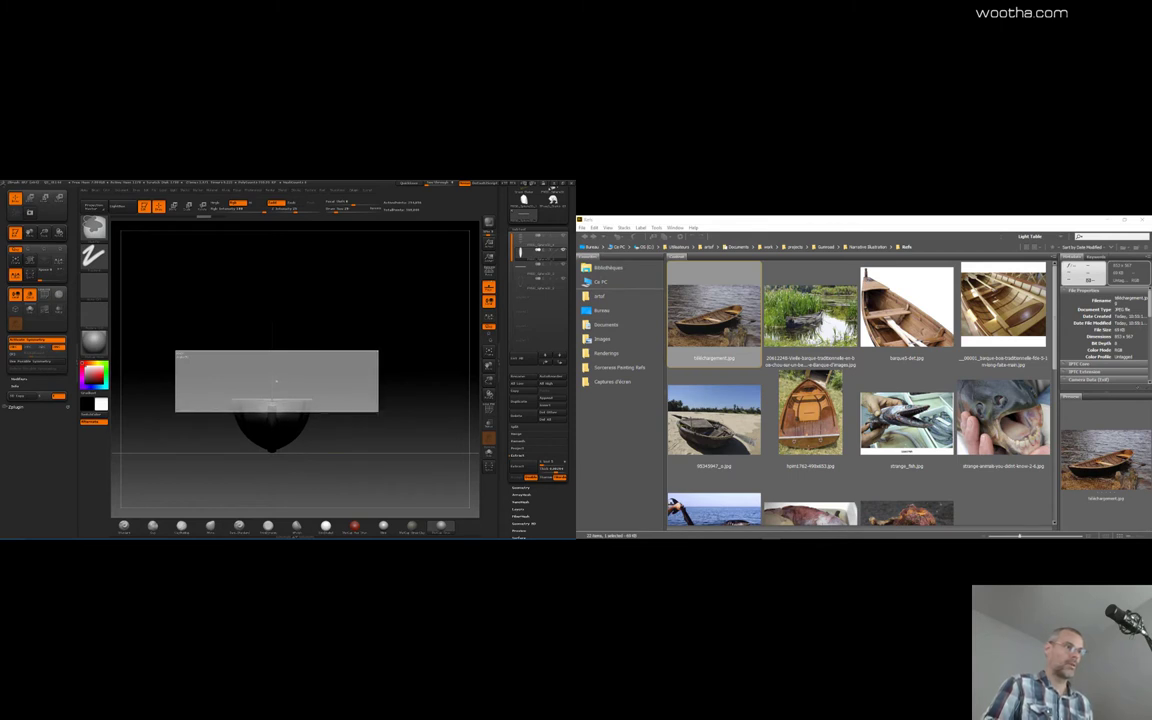
{"action": "mouse_move", "coordinate": [378, 412]}
{"action": "left_mouse_down", "text": "ctrl"}
{"action": "mouse_move", "coordinate": [375, 445]}
{"action": "mouse_move", "coordinate": [376, 400]}
{"action": "mouse_move", "coordinate": [384, 406]}
{"action": "mouse_move", "coordinate": [345, 388]}
{"action": "mouse_move", "coordinate": [366, 395]}
{"action": "left_mouse_up", "text": "ctrl"}
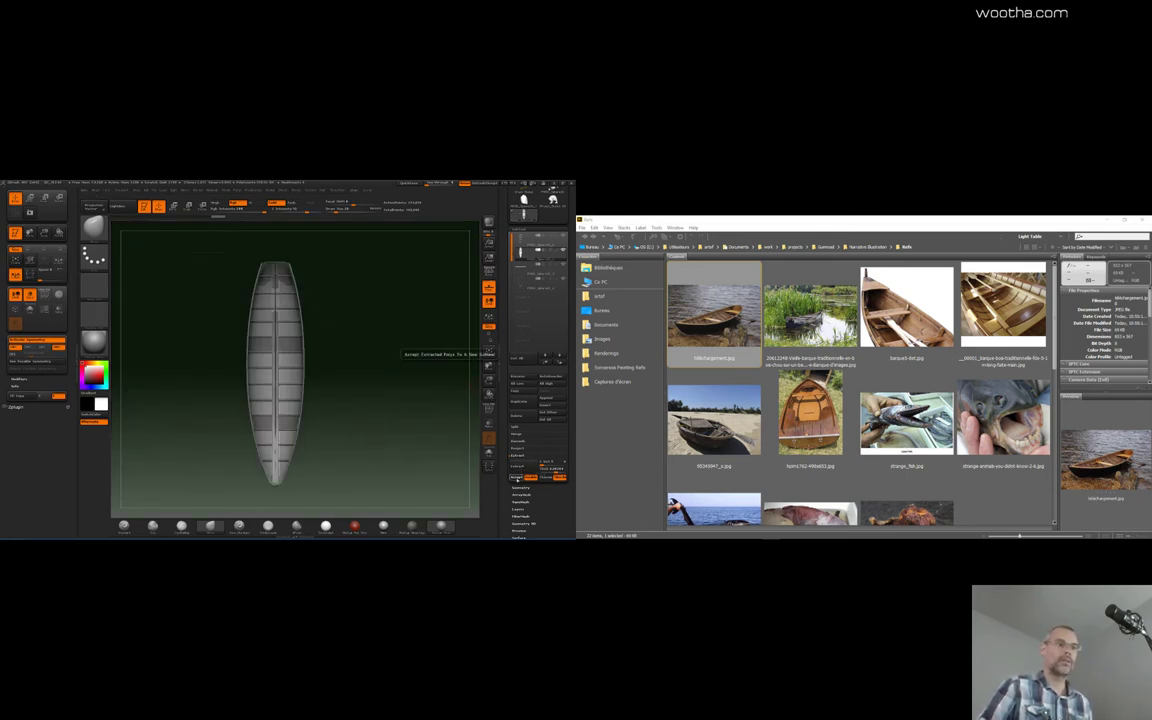
{"action": "left_click", "coordinate": [517, 479]}
{"action": "left_click", "coordinate": [305, 356], "text": "alt"}
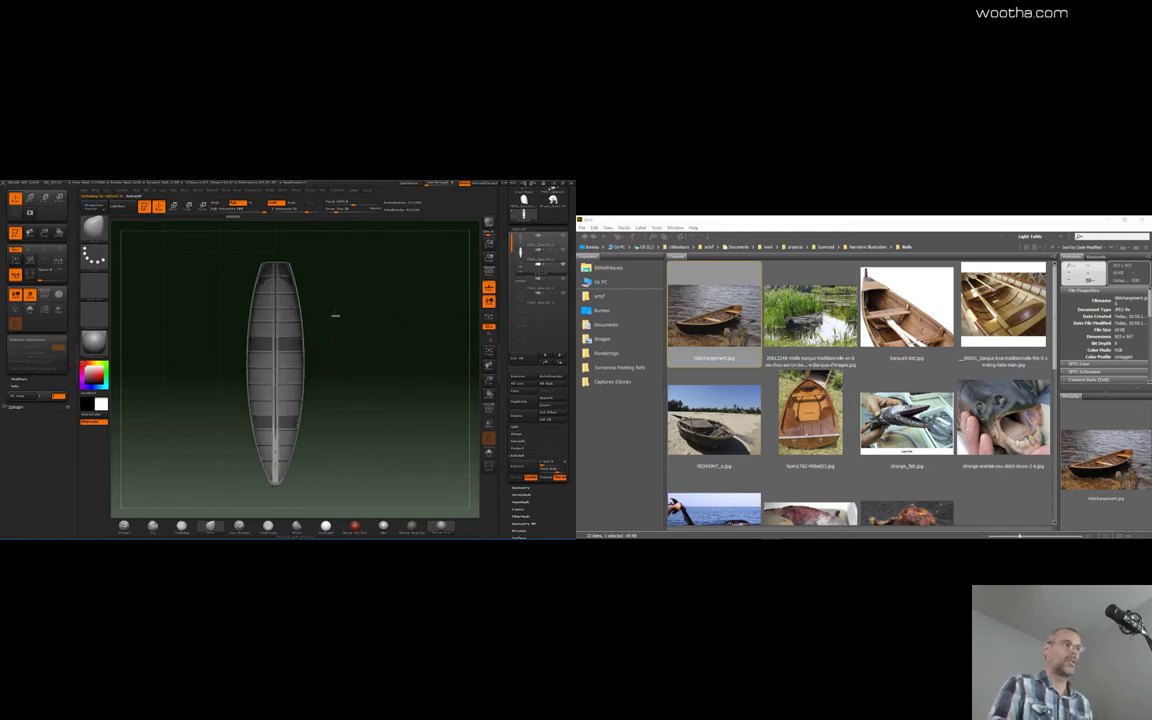
Clear the mask, isolate the newly extracted bands and flatten them into level planks
{"action": "left_click_drag", "start_coordinate": [335, 314], "coordinate": [409, 436], "text": "ctrl"}
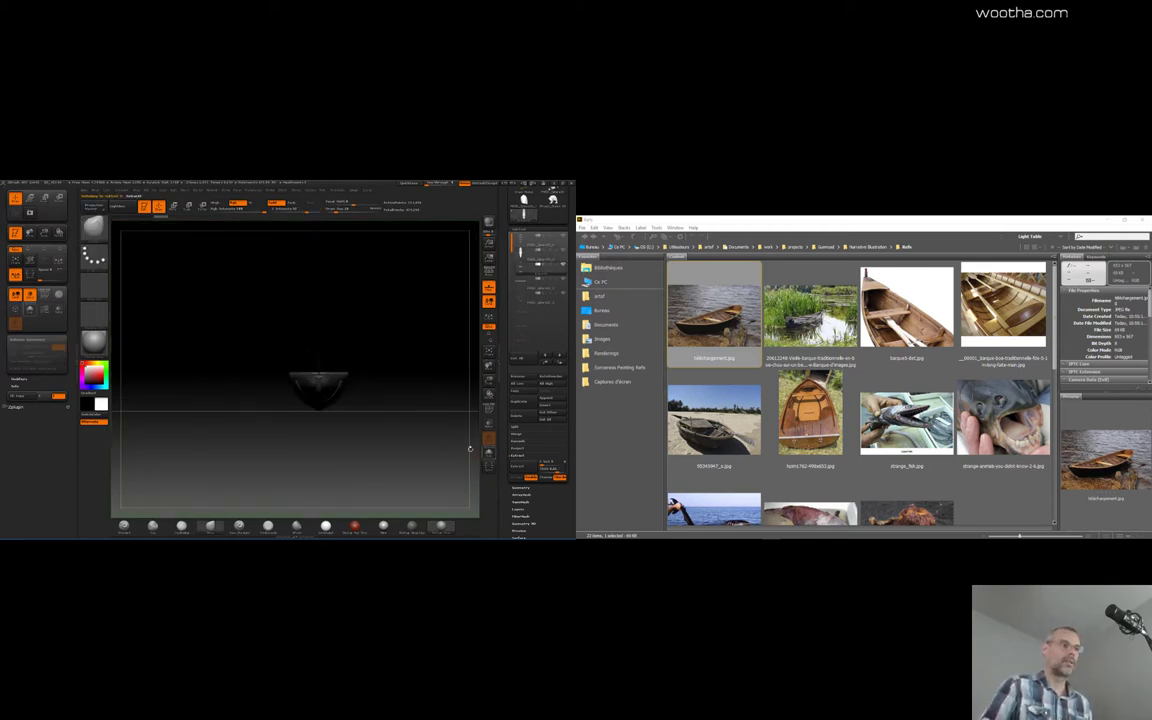
{"action": "left_click", "coordinate": [489, 453]}
{"action": "mouse_move", "coordinate": [450, 400]}
{"action": "left_mouse_down", "text": "ctrl+shift"}
{"action": "mouse_move", "coordinate": [211, 401]}
{"action": "mouse_move", "coordinate": [404, 306]}
{"action": "mouse_move", "coordinate": [334, 314]}
{"action": "mouse_move", "coordinate": [468, 419]}
{"action": "mouse_move", "coordinate": [470, 436]}
{"action": "mouse_move", "coordinate": [402, 404]}
{"action": "mouse_move", "coordinate": [434, 454]}
{"action": "mouse_move", "coordinate": [437, 484]}
{"action": "mouse_move", "coordinate": [442, 452]}
{"action": "mouse_move", "coordinate": [420, 459]}
{"action": "mouse_move", "coordinate": [436, 443]}
{"action": "mouse_move", "coordinate": [407, 463]}
{"action": "left_mouse_up", "text": "ctrl+shift"}
Show the whole boat again and move the flat planks up into the hull as seats
{"action": "key", "text": "w"}
{"action": "left_click", "coordinate": [489, 453]}
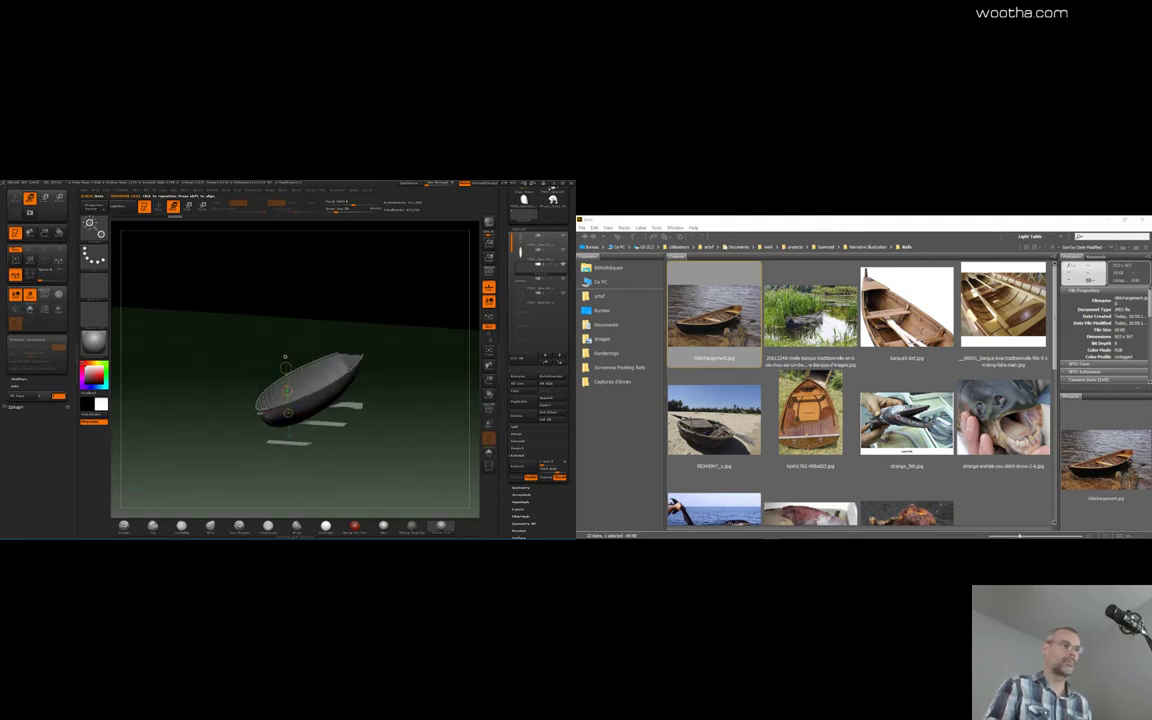
{"action": "left_click_drag", "start_coordinate": [287, 391], "coordinate": [378, 375]}
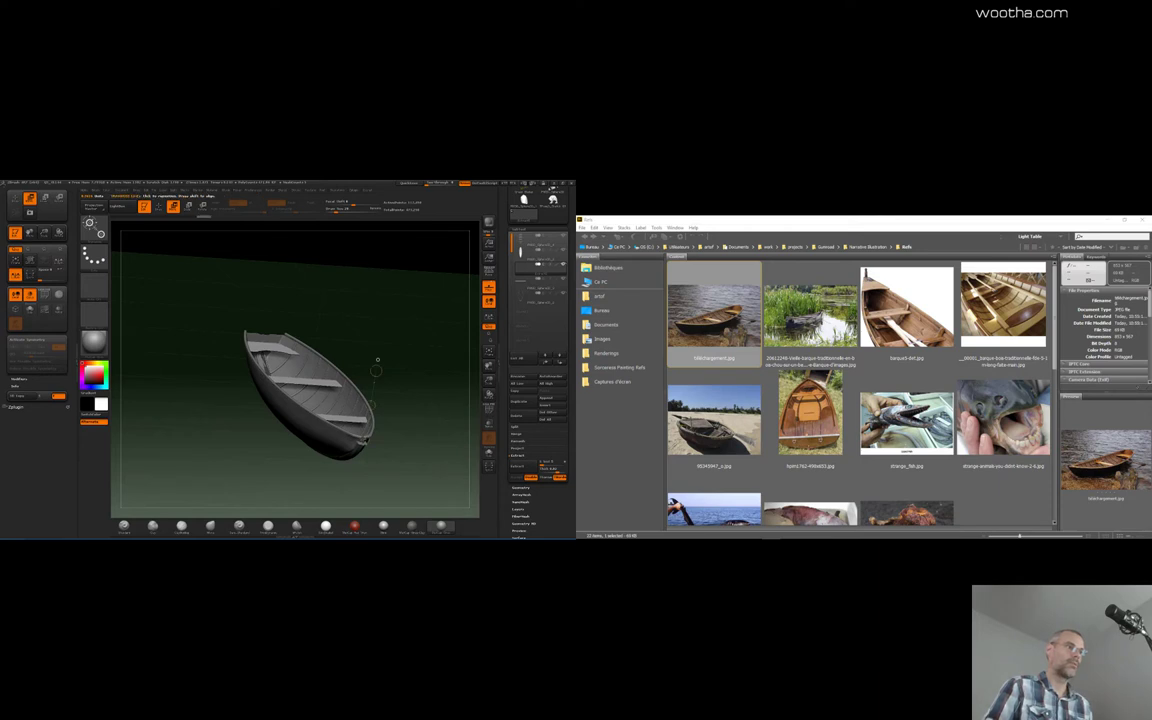
{"action": "mouse_move", "coordinate": [373, 405]}
{"action": "left_mouse_down"}
{"action": "mouse_move", "coordinate": [431, 395]}
{"action": "mouse_move", "coordinate": [432, 357]}
{"action": "mouse_move", "coordinate": [433, 405]}
{"action": "mouse_move", "coordinate": [404, 427]}
{"action": "mouse_move", "coordinate": [394, 407]}
{"action": "left_mouse_up"}
Check the seats alone and inside the boat, try moving them lower, and undo the last changes
{"action": "left_click", "coordinate": [487, 453]}
{"action": "key", "text": "f"}
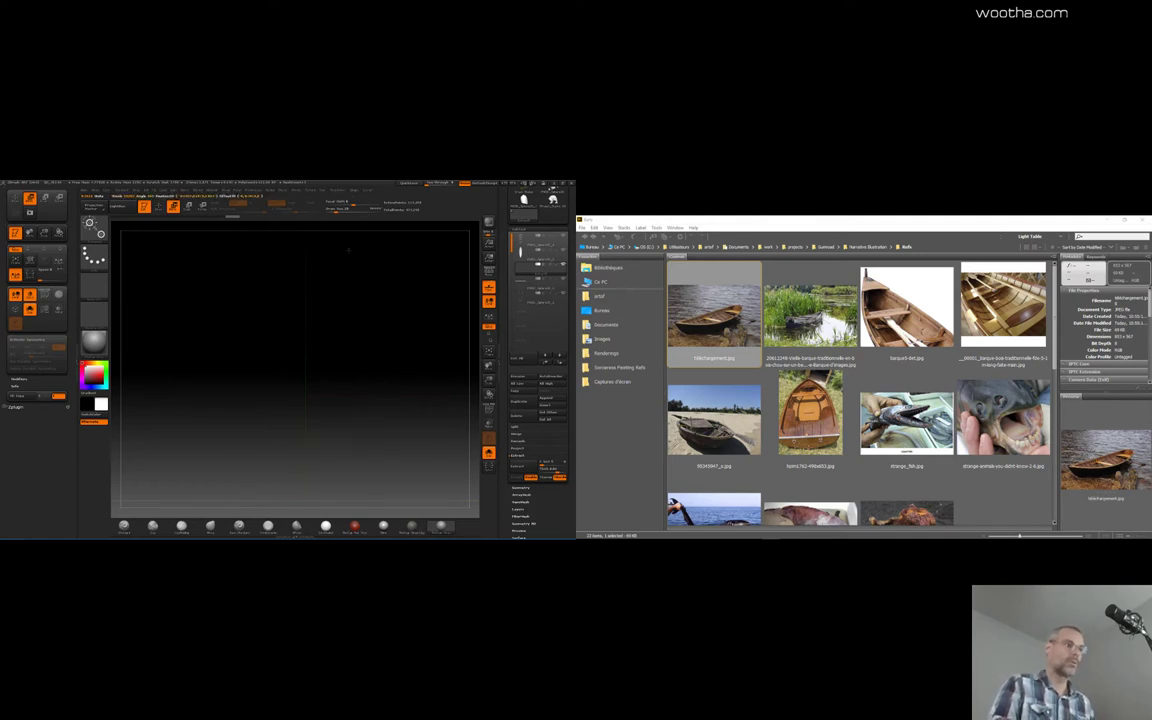
{"action": "mouse_move", "coordinate": [412, 352]}
{"action": "left_mouse_down"}
{"action": "mouse_move", "coordinate": [414, 372]}
{"action": "mouse_move", "coordinate": [410, 356]}
{"action": "left_mouse_up"}
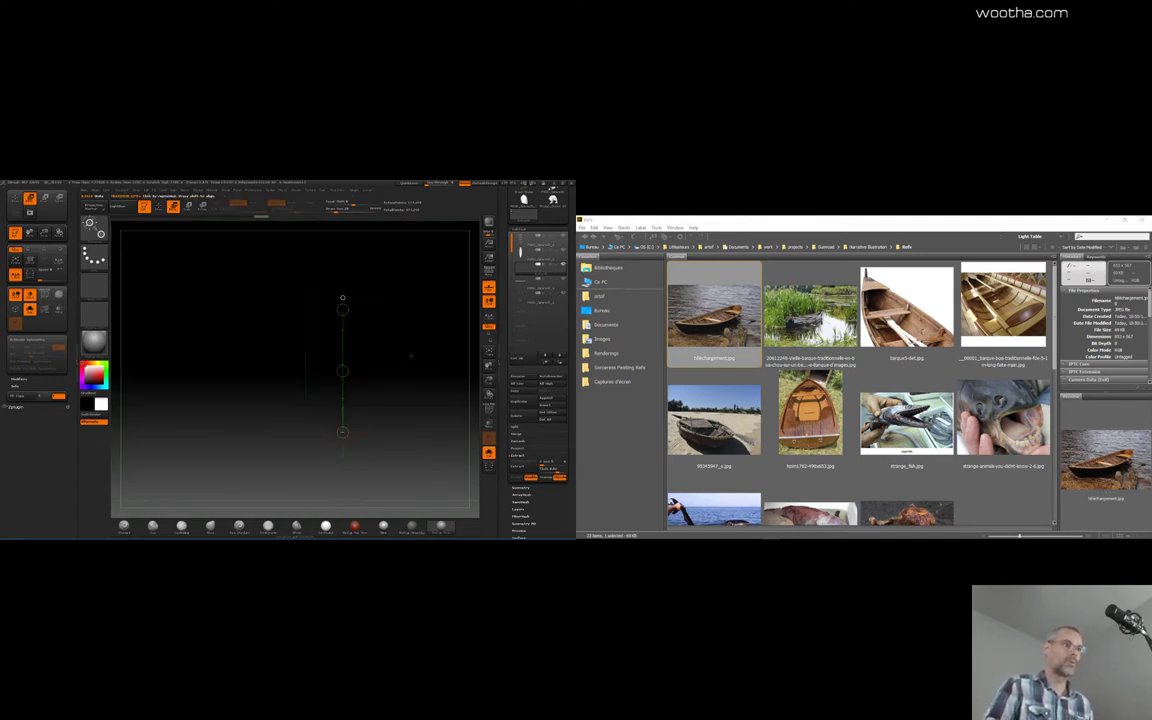
{"action": "left_click", "coordinate": [489, 453]}
{"action": "left_click_drag", "start_coordinate": [453, 412], "coordinate": [391, 448]}
{"action": "left_click_drag", "start_coordinate": [412, 368], "coordinate": [422, 382]}
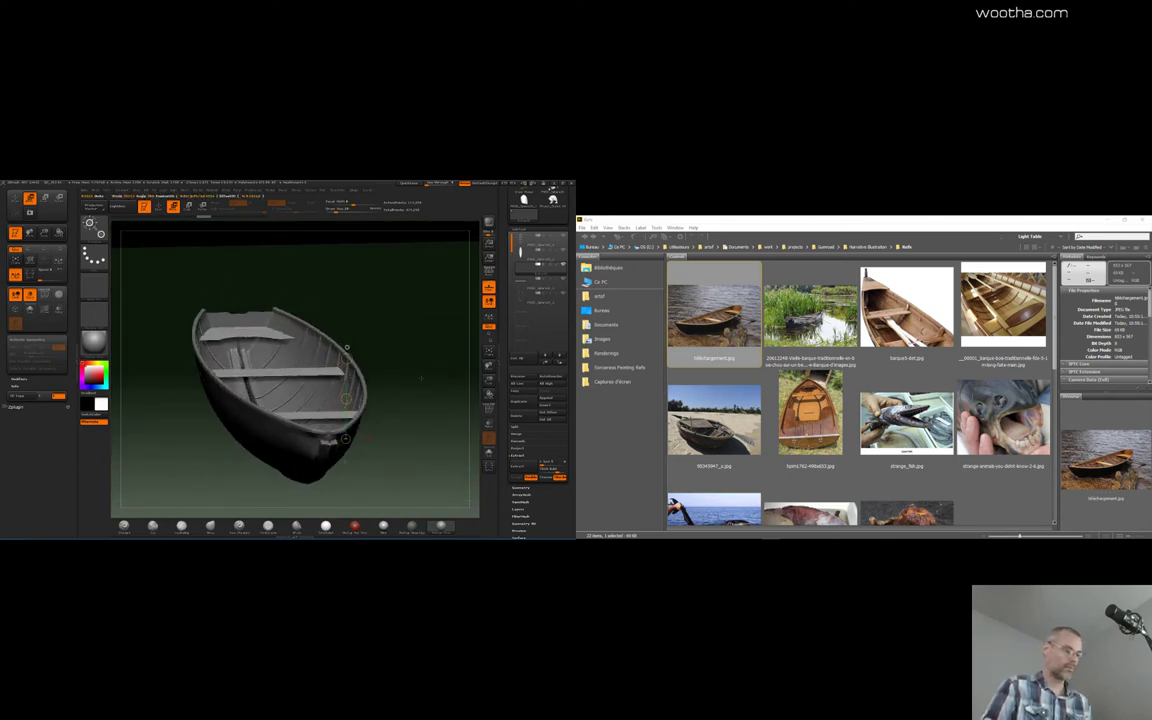
{"action": "left_click_drag", "start_coordinate": [346, 399], "coordinate": [346, 485]}
{"action": "mouse_move", "coordinate": [388, 372]}
{"action": "left_mouse_down", "text": "shift"}
{"action": "mouse_move", "coordinate": [389, 357]}
{"action": "mouse_move", "coordinate": [402, 405]}
{"action": "mouse_move", "coordinate": [439, 402]}
{"action": "mouse_move", "coordinate": [433, 380]}
{"action": "mouse_move", "coordinate": [438, 399]}
{"action": "mouse_move", "coordinate": [424, 408]}
{"action": "mouse_move", "coordinate": [421, 386]}
{"action": "mouse_move", "coordinate": [437, 411]}
{"action": "mouse_move", "coordinate": [448, 400]}
{"action": "left_mouse_up", "text": "shift"}
{"action": "key", "text": "ctrl+z"}
{"action": "key", "text": "ctrl+z"}
{"action": "key", "text": "ctrl+z"}
Isolate the flat seats and thicken them with the Inflate deformation
{"action": "left_click", "coordinate": [29, 310]}
{"action": "scroll", "coordinate": [540, 508], "scroll_direction": "down", "scroll_amount": 5}
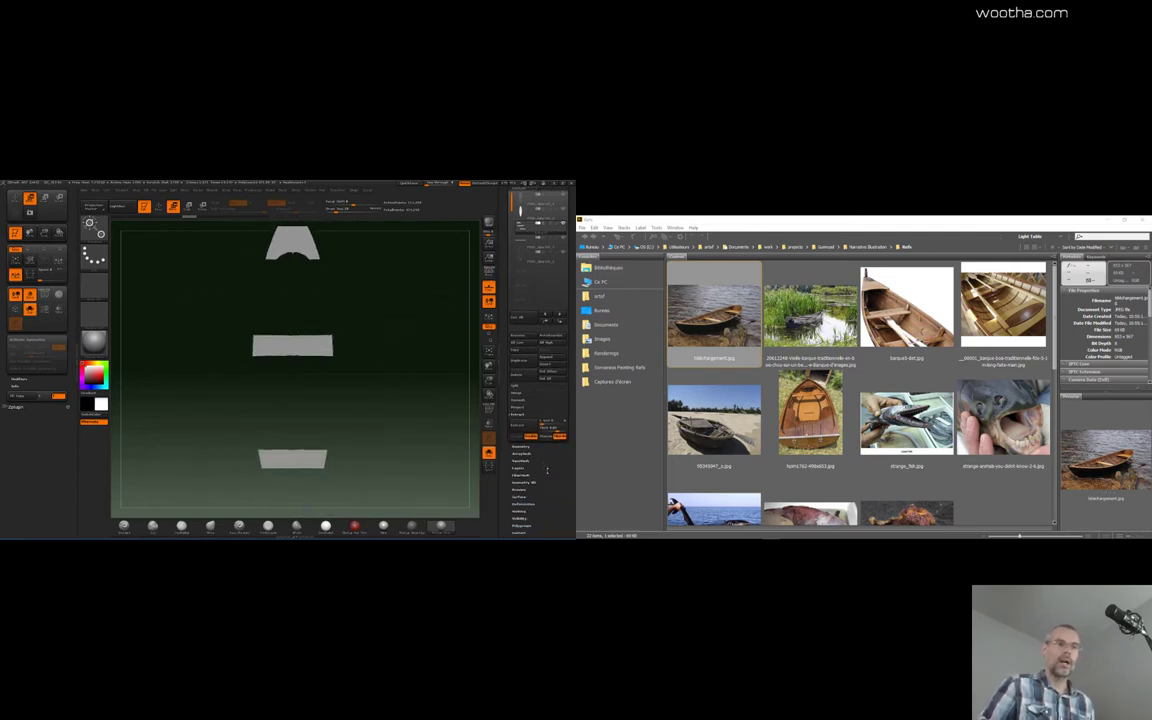
{"action": "left_click", "coordinate": [525, 446]}
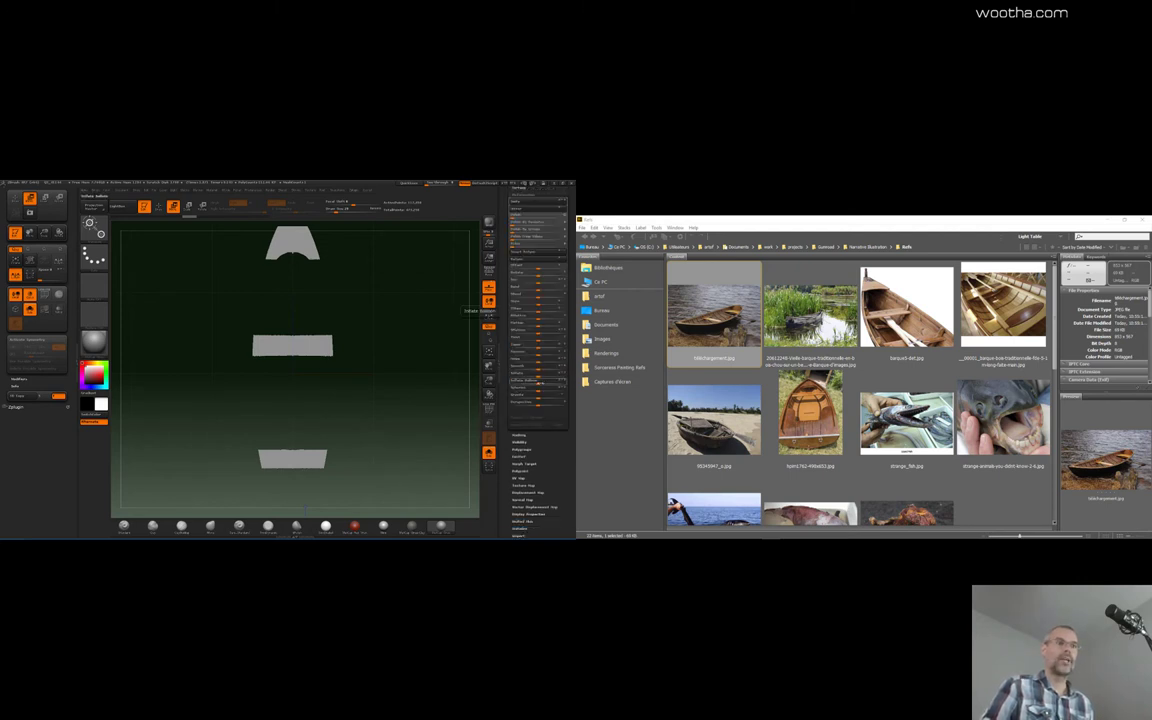
{"action": "left_click_drag", "start_coordinate": [538, 374], "coordinate": [406, 367]}
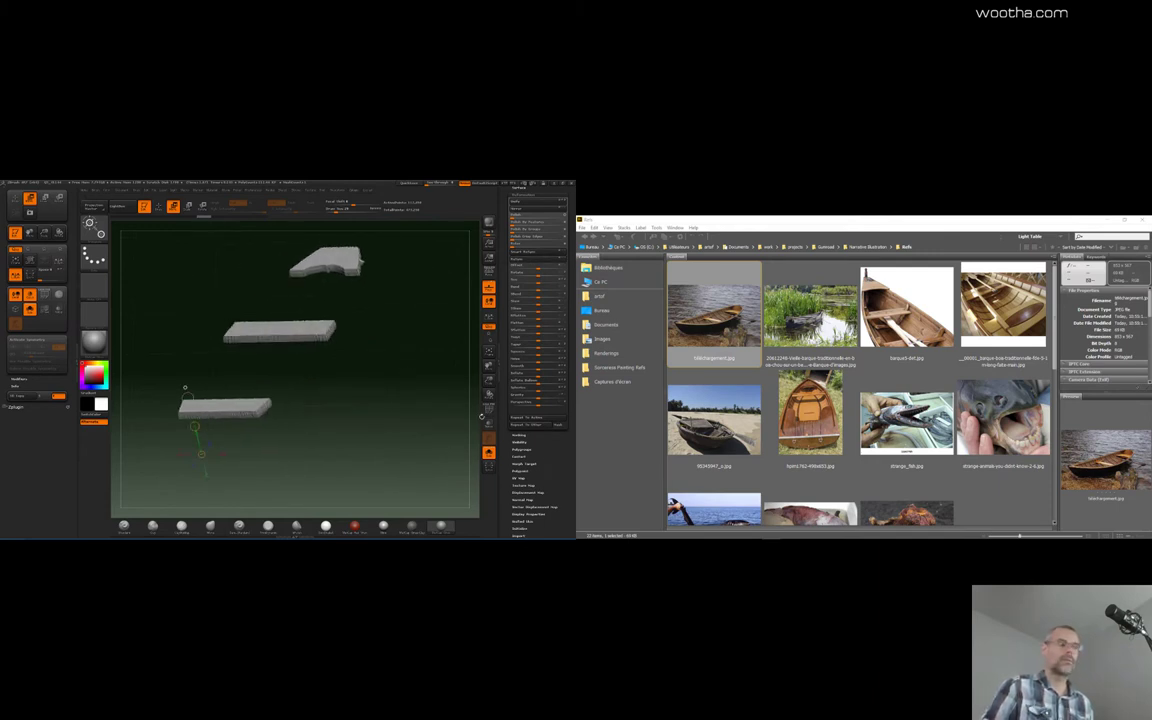
Straighten the long edges of the middle and bow seats with cuts across them from a top view
{"action": "mouse_move", "coordinate": [203, 458]}
{"action": "left_mouse_down"}
{"action": "mouse_move", "coordinate": [209, 492]}
{"action": "mouse_move", "coordinate": [209, 462]}
{"action": "left_mouse_up"}
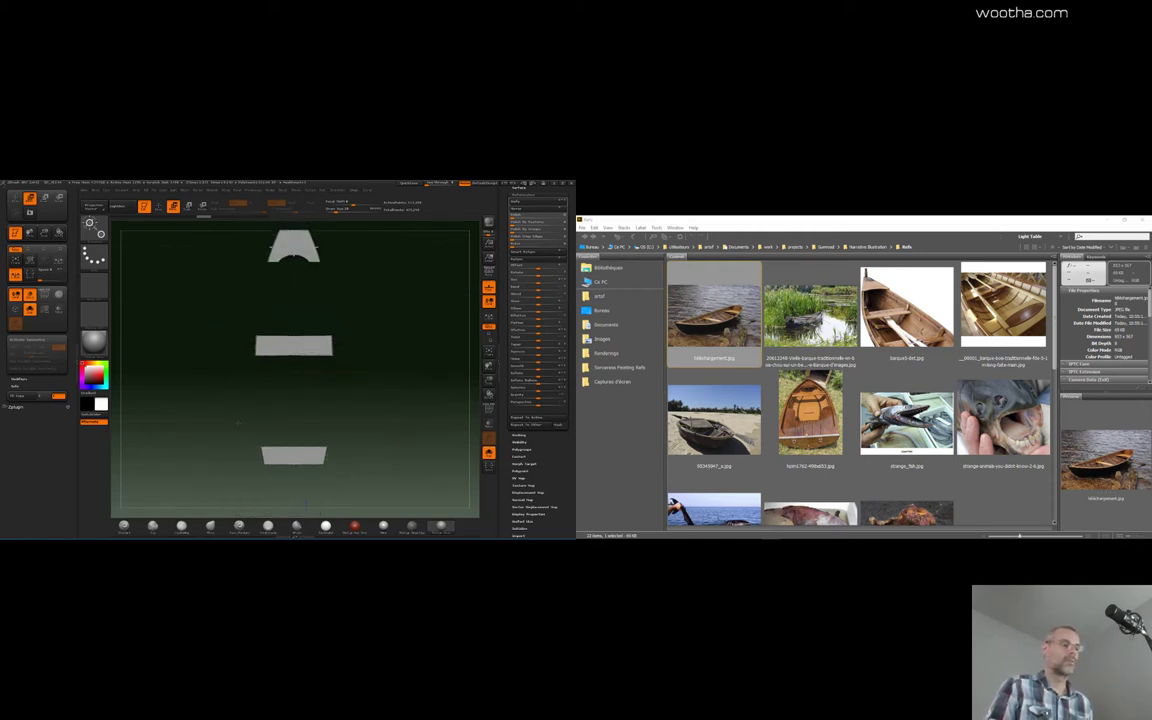
{"action": "left_click_drag", "start_coordinate": [241, 422], "coordinate": [351, 447], "text": "ctrl"}
{"action": "left_click_drag", "start_coordinate": [236, 476], "coordinate": [361, 478], "text": "ctrl"}
{"action": "left_click_drag", "start_coordinate": [237, 388], "coordinate": [362, 375], "text": "ctrl"}
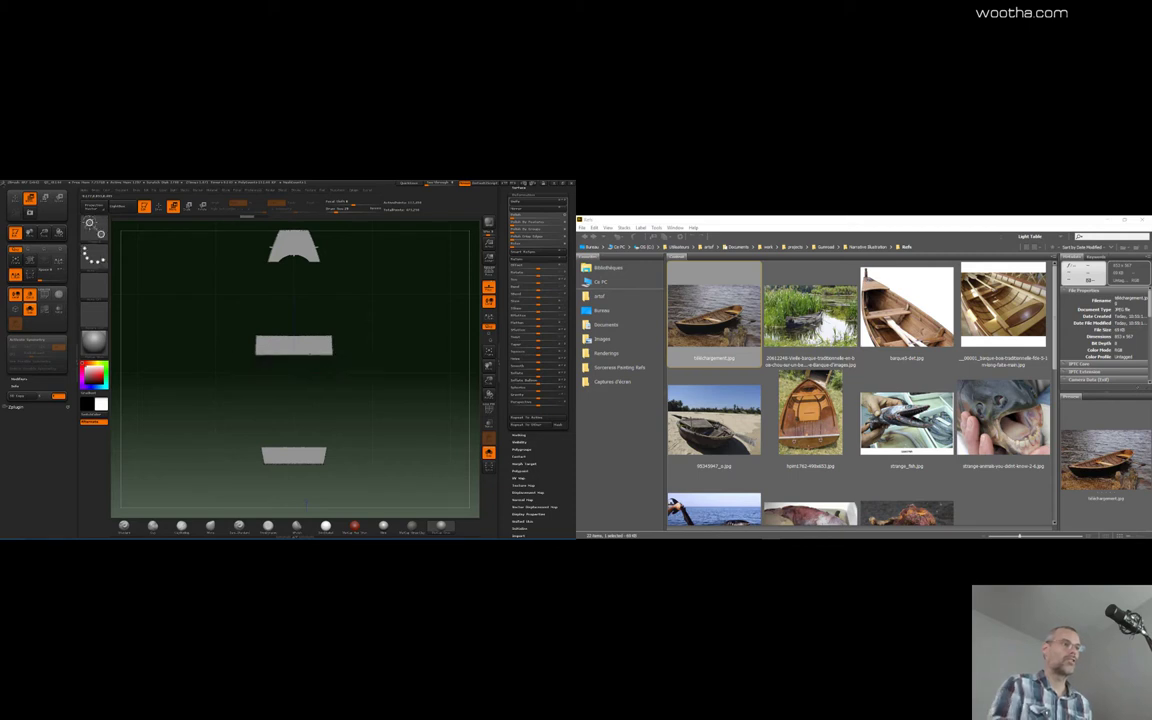
{"action": "left_click_drag", "start_coordinate": [221, 323], "coordinate": [364, 334], "text": "ctrl"}
{"action": "left_click_drag", "start_coordinate": [365, 336], "coordinate": [365, 338], "text": "ctrl"}
Try trimming the stern seat and smoothing the seats with Polish By Features
{"action": "mouse_move", "coordinate": [244, 276]}
{"action": "left_mouse_down", "text": "alt"}
{"action": "mouse_move", "coordinate": [257, 366]}
{"action": "mouse_move", "coordinate": [393, 386]}
{"action": "mouse_move", "coordinate": [381, 369]}
{"action": "left_mouse_up", "text": "alt"}
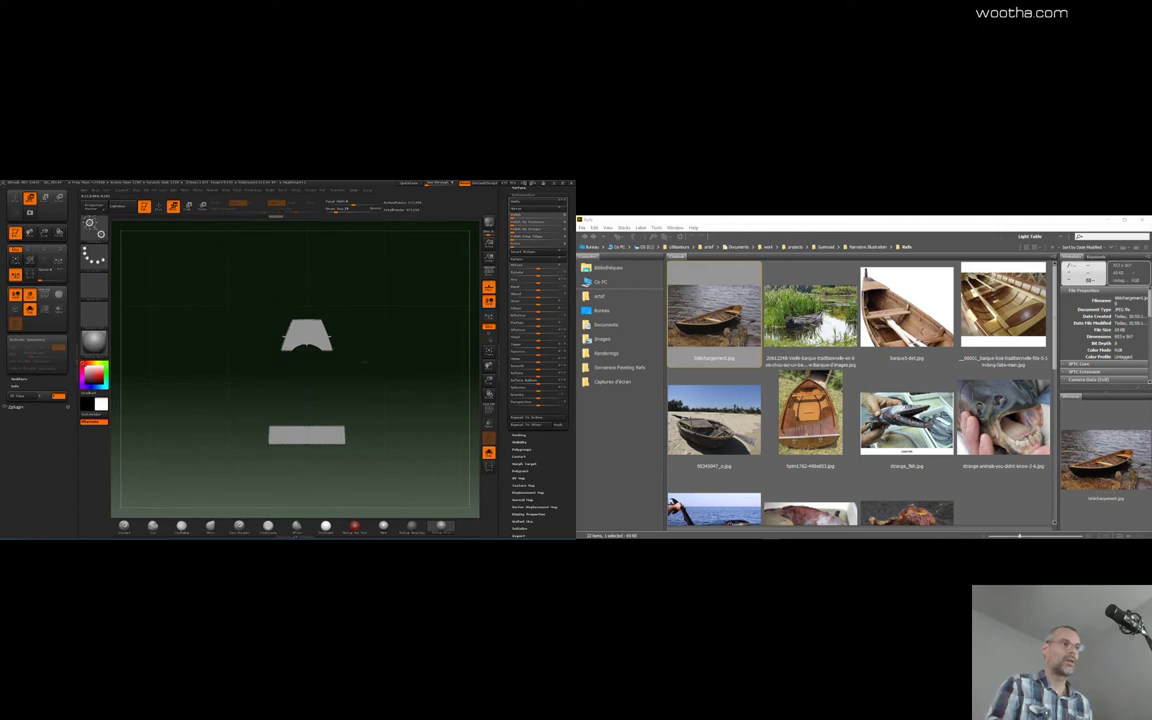
{"action": "mouse_move", "coordinate": [257, 313]}
{"action": "left_mouse_down", "text": "ctrl+shift"}
{"action": "mouse_move", "coordinate": [372, 328]}
{"action": "mouse_move", "coordinate": [322, 337]}
{"action": "left_mouse_up", "text": "ctrl+shift"}
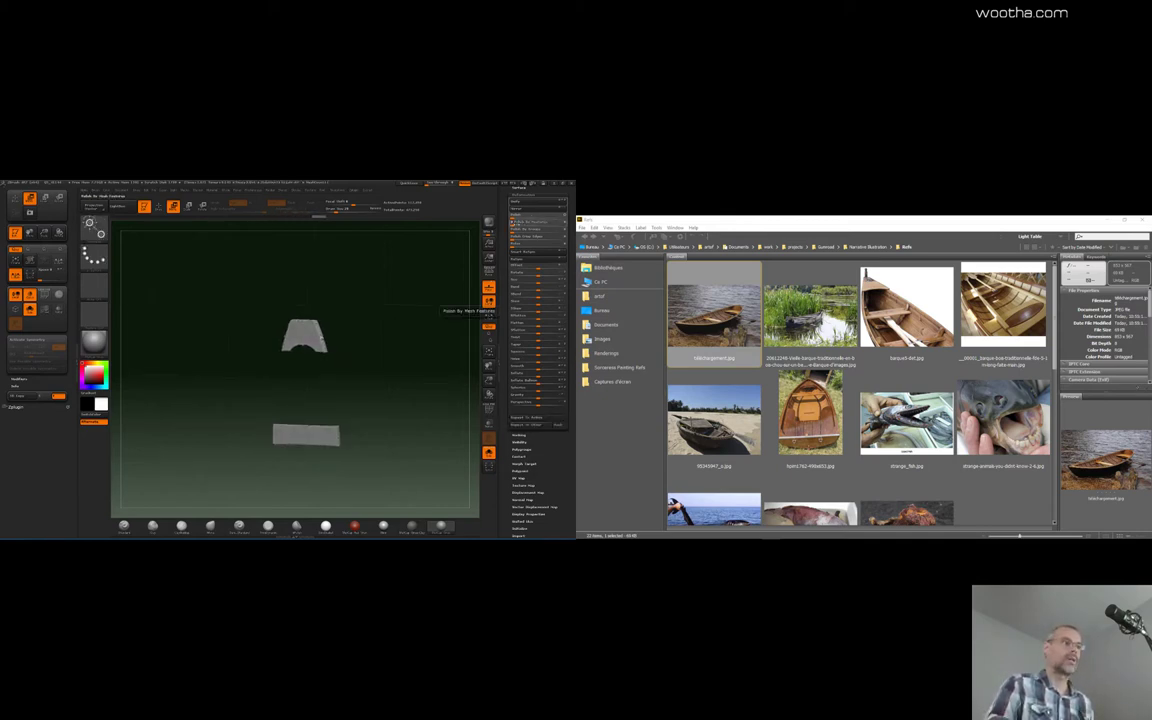
{"action": "left_click_drag", "start_coordinate": [514, 224], "coordinate": [520, 223]}
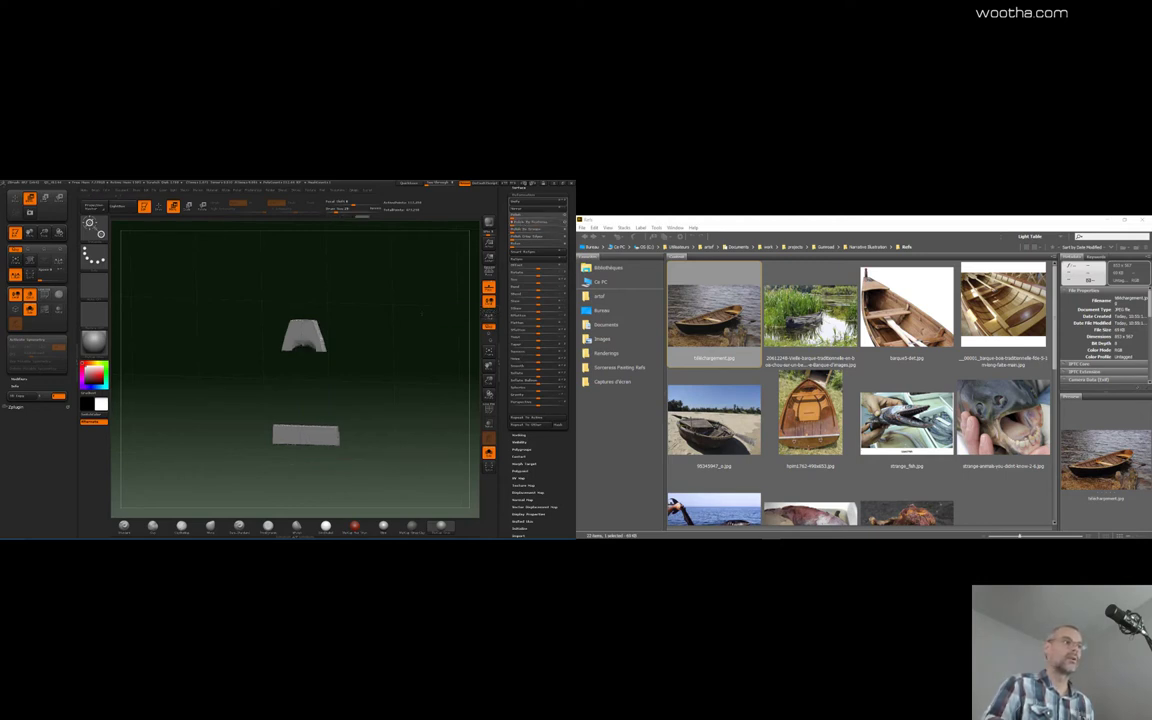
{"action": "left_click_drag", "start_coordinate": [422, 315], "coordinate": [435, 421], "text": "shift"}
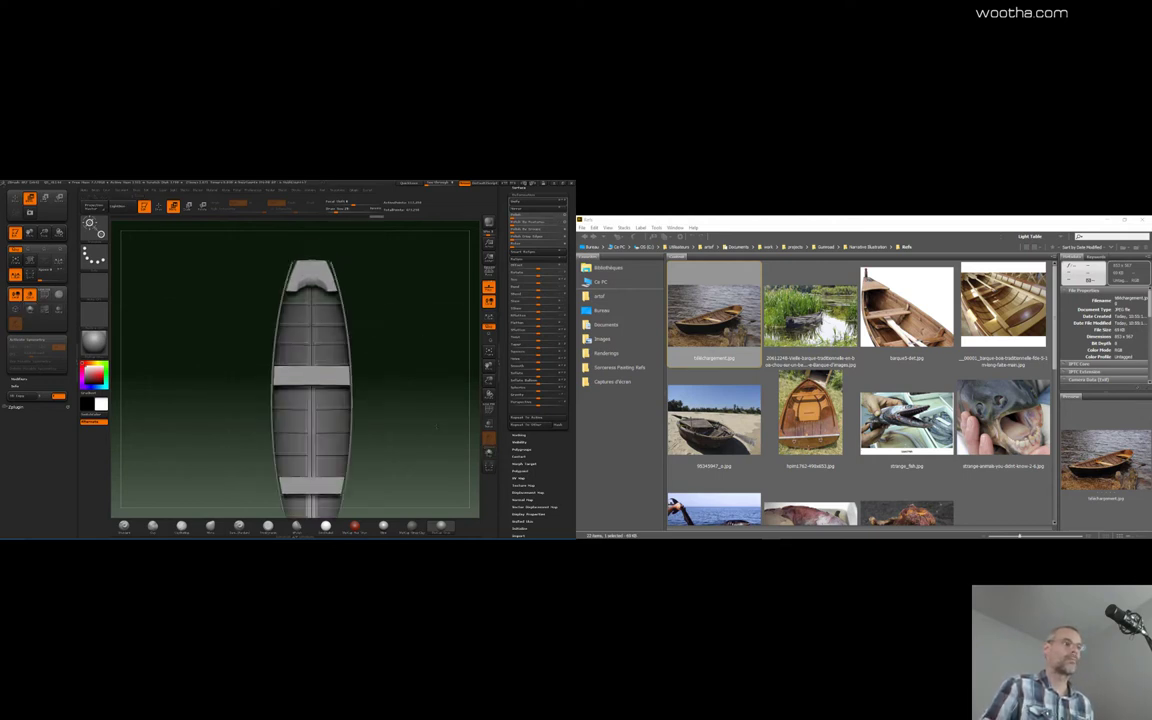
Isolate the seats from the rest of the boat in the top view
{"action": "mouse_move", "coordinate": [420, 375]}
{"action": "left_mouse_down"}
{"action": "mouse_move", "coordinate": [430, 436]}
{"action": "mouse_move", "coordinate": [414, 338]}
{"action": "mouse_move", "coordinate": [389, 414]}
{"action": "mouse_move", "coordinate": [418, 300]}
{"action": "mouse_move", "coordinate": [414, 411]}
{"action": "left_mouse_up"}
{"action": "left_click", "coordinate": [30, 309]}
{"action": "key", "text": "ctrl+shift"}
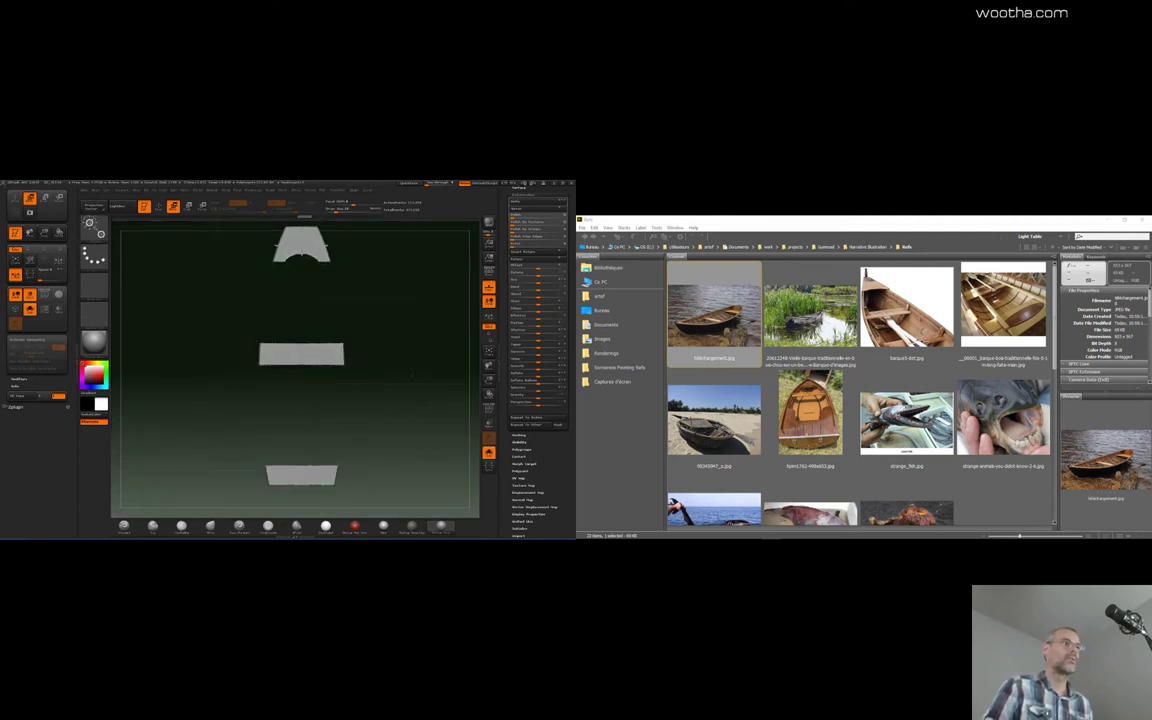
{"action": "left_click_drag", "start_coordinate": [412, 374], "coordinate": [410, 460], "text": "alt"}
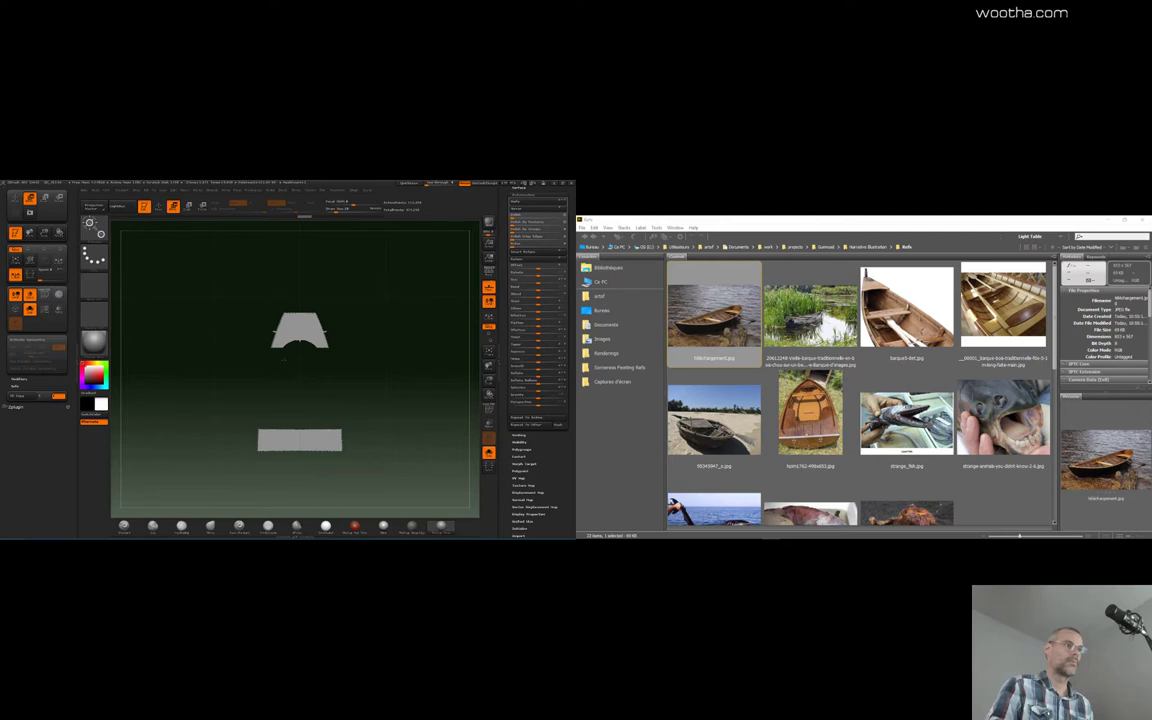
Choose the circular masking brush and try fitting a circle to the curved notch of the stern seat
{"action": "key", "text": "q"}
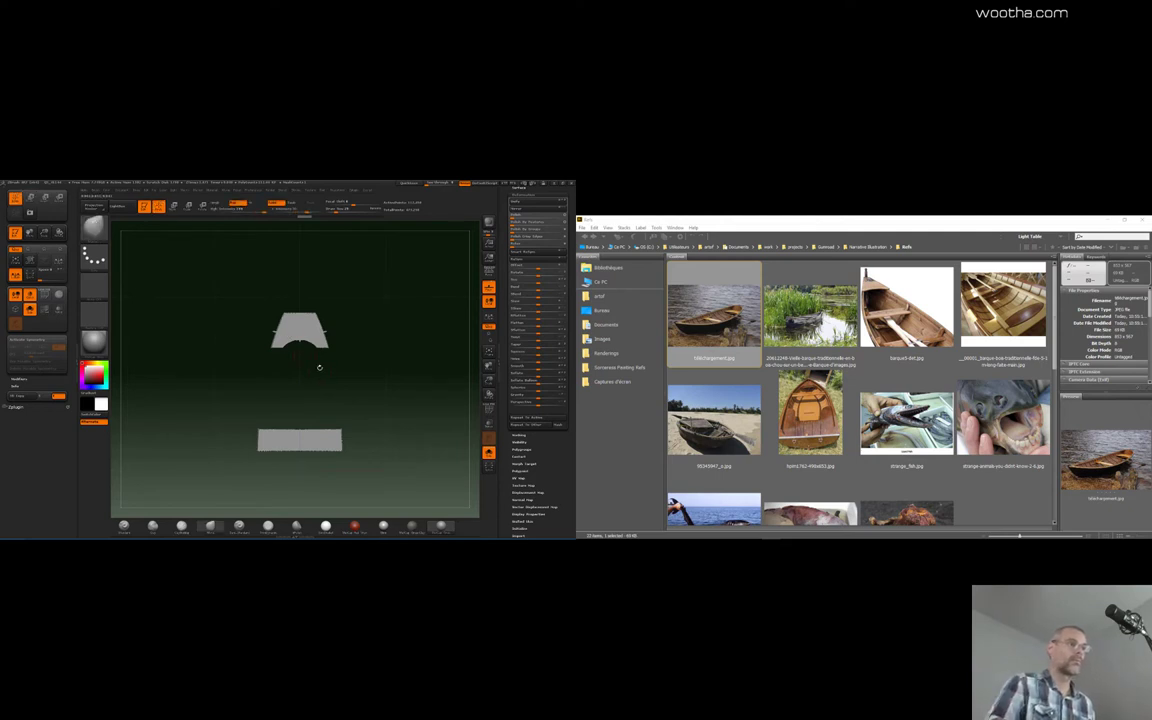
{"action": "mouse_move", "coordinate": [320, 368]}
{"action": "left_mouse_down", "text": "alt"}
{"action": "mouse_move", "coordinate": [283, 316]}
{"action": "mouse_move", "coordinate": [316, 374]}
{"action": "left_mouse_up", "text": "alt"}
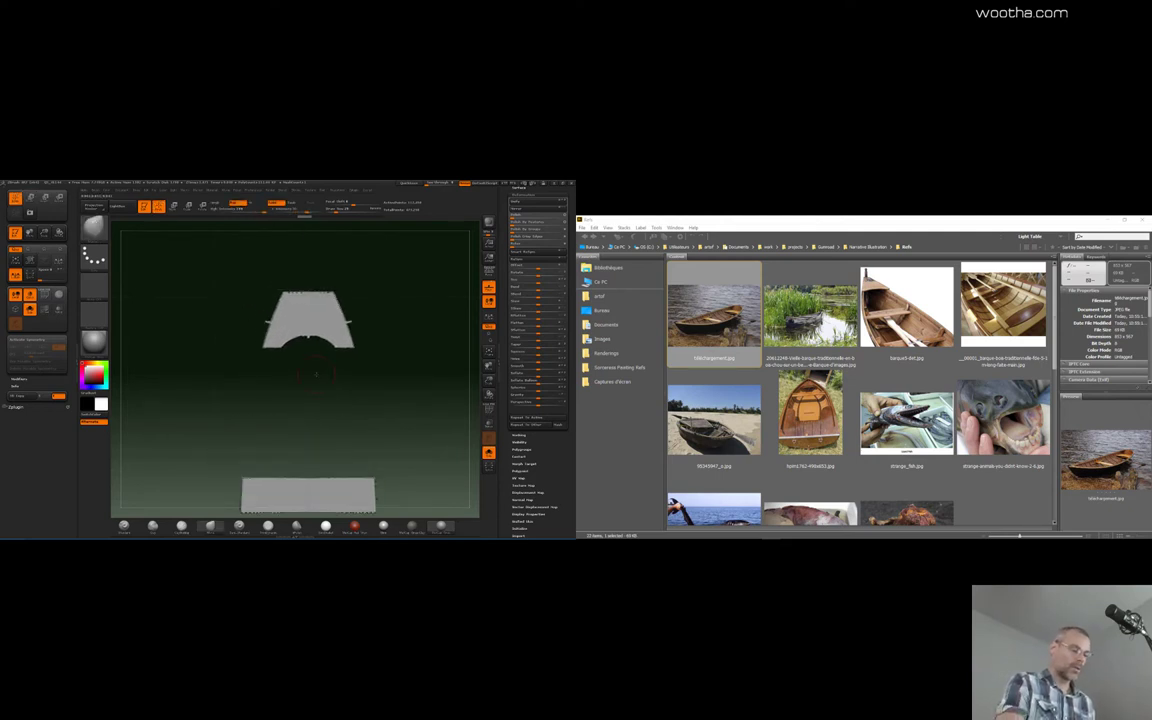
{"action": "key", "text": "b"}
{"action": "key", "text": "m"}
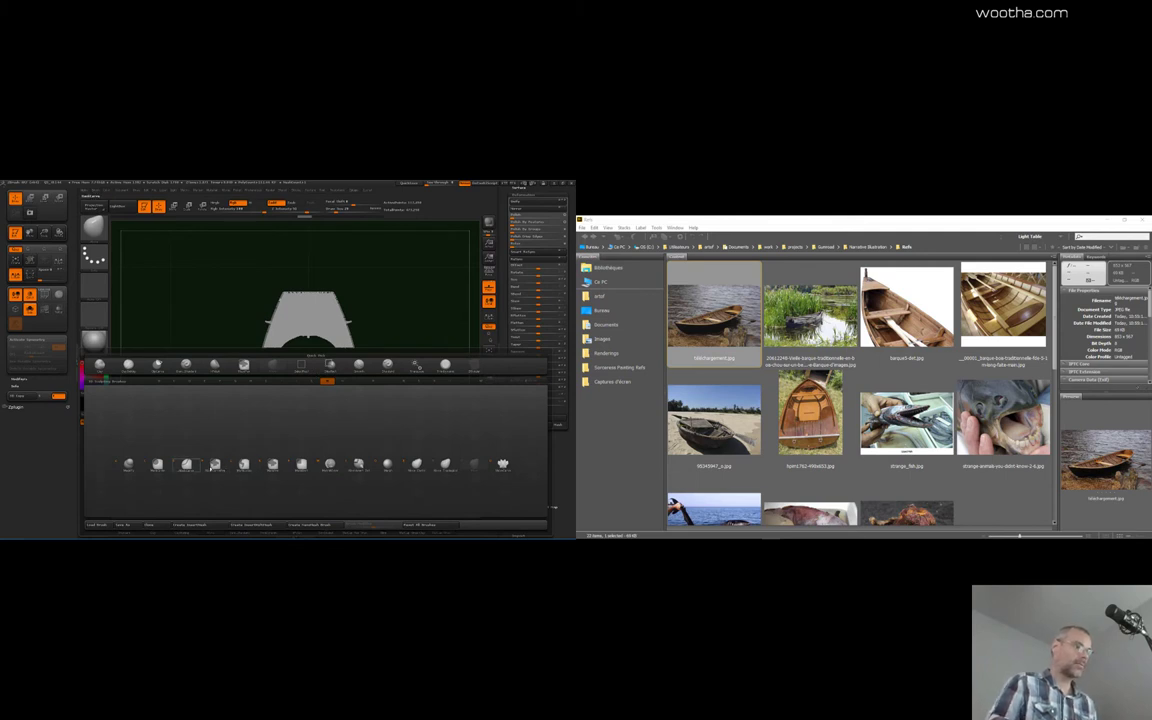
{"action": "left_click", "coordinate": [158, 466]}
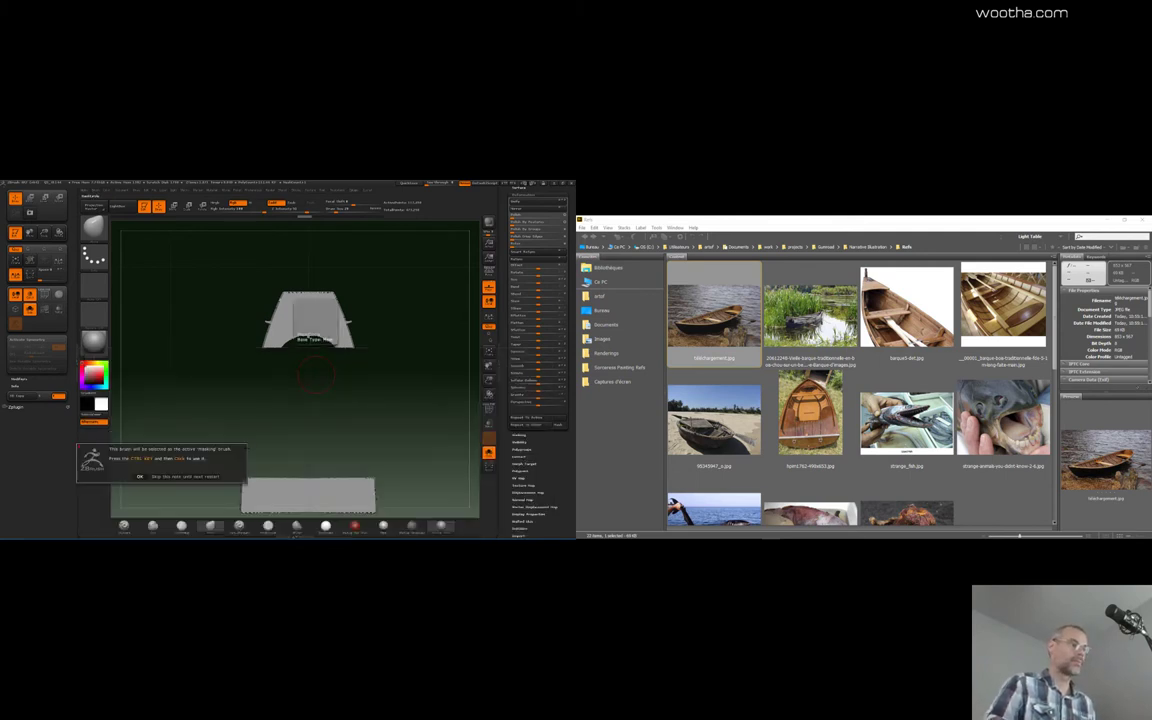
{"action": "left_click", "coordinate": [187, 477]}
{"action": "mouse_move", "coordinate": [285, 371]}
{"action": "left_mouse_down", "text": "ctrl"}
{"action": "mouse_move", "coordinate": [355, 407]}
{"action": "mouse_move", "coordinate": [330, 386]}
{"action": "mouse_move", "coordinate": [343, 404]}
{"action": "left_mouse_up", "text": "ctrl"}
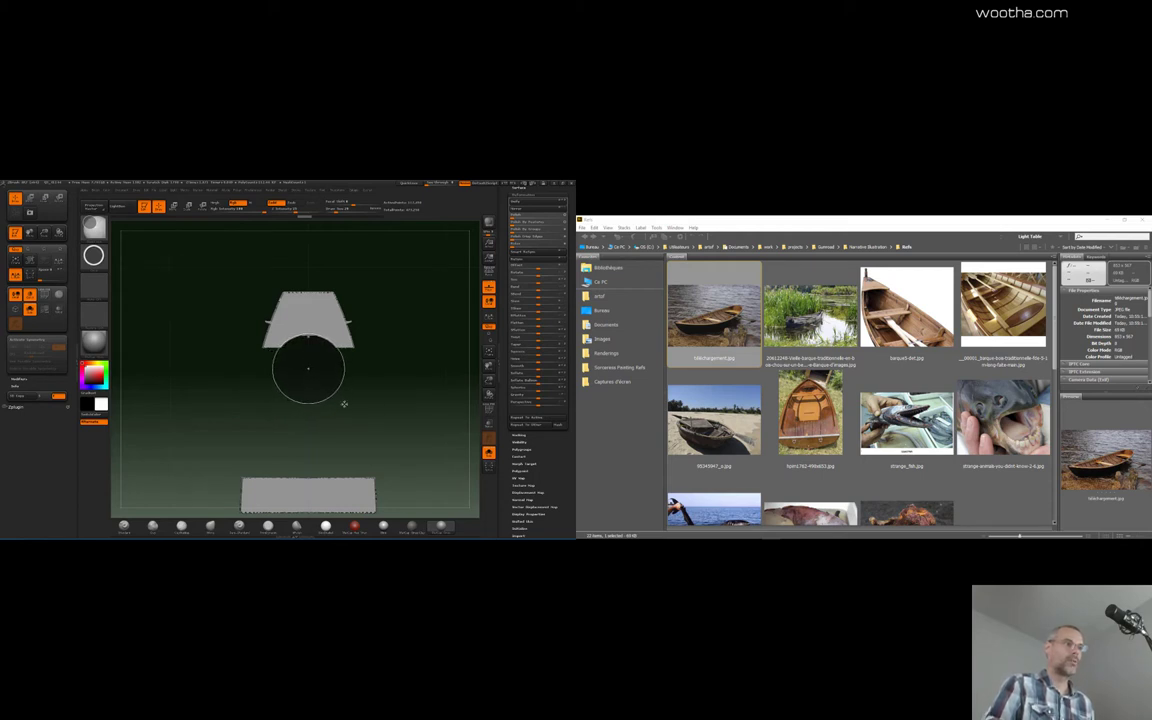
{"action": "left_click_drag", "start_coordinate": [344, 403], "coordinate": [344, 404], "text": "ctrl"}
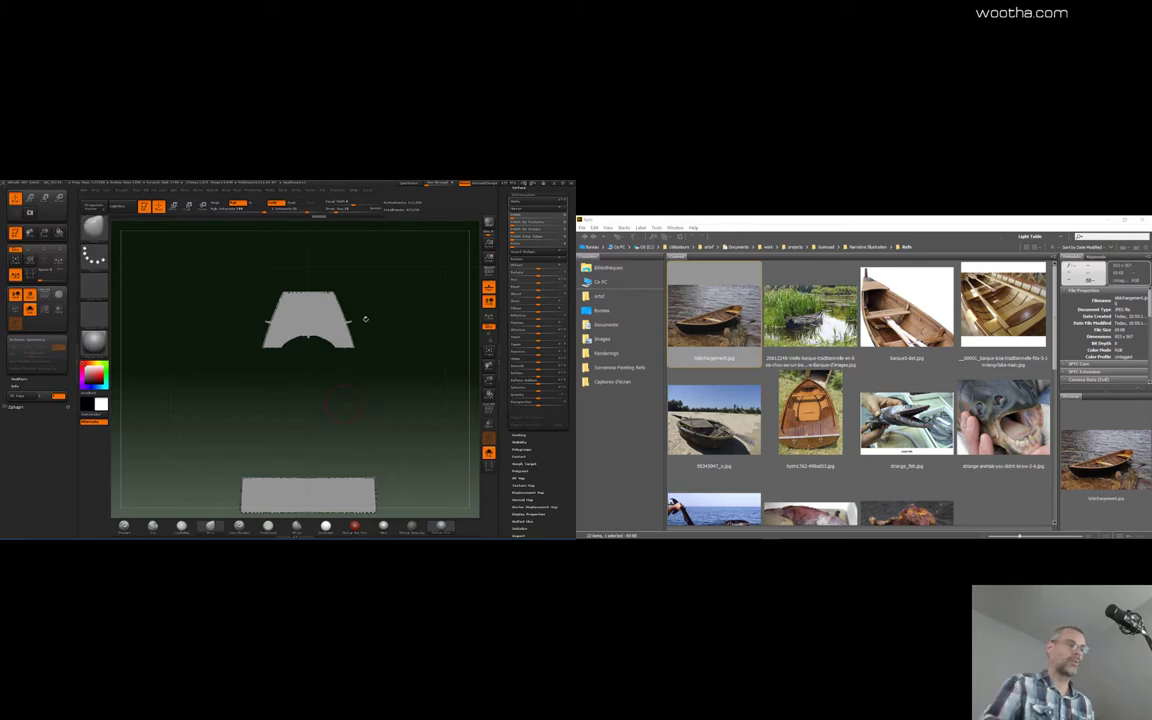
Smooth the isolated seats with a strong Polish By Features, switching its mode
{"action": "left_click_drag", "start_coordinate": [422, 396], "coordinate": [408, 381]}
{"action": "key", "text": "f"}
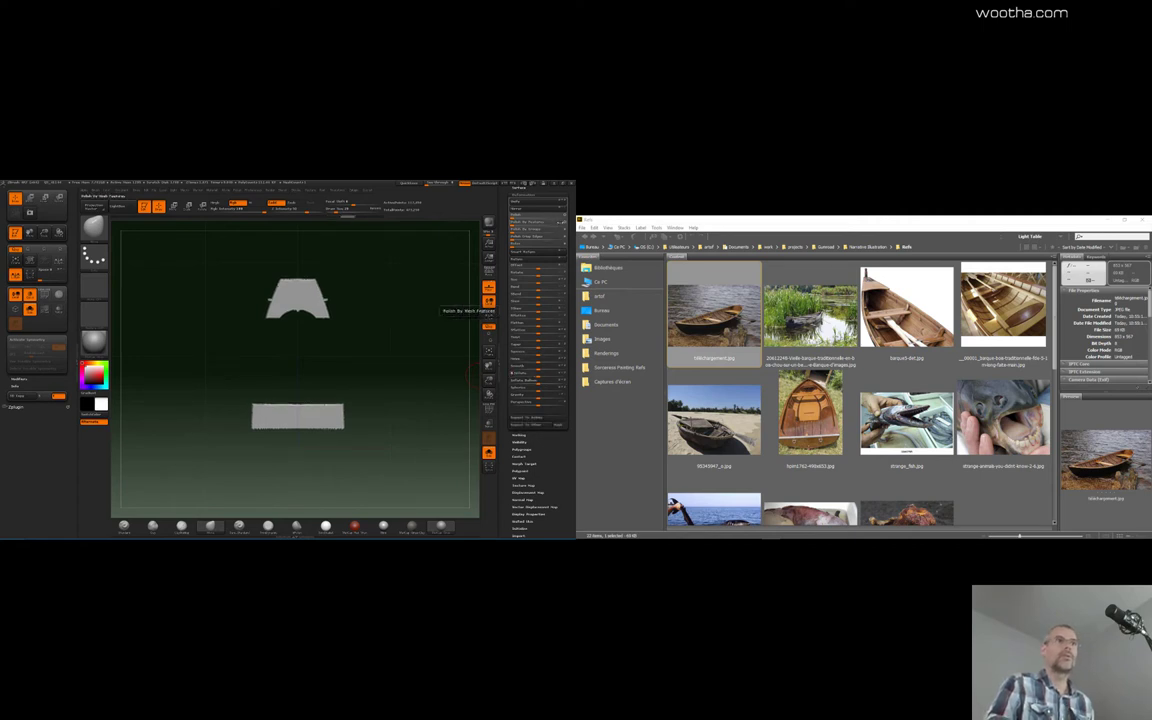
{"action": "left_click_drag", "start_coordinate": [516, 224], "coordinate": [560, 223]}
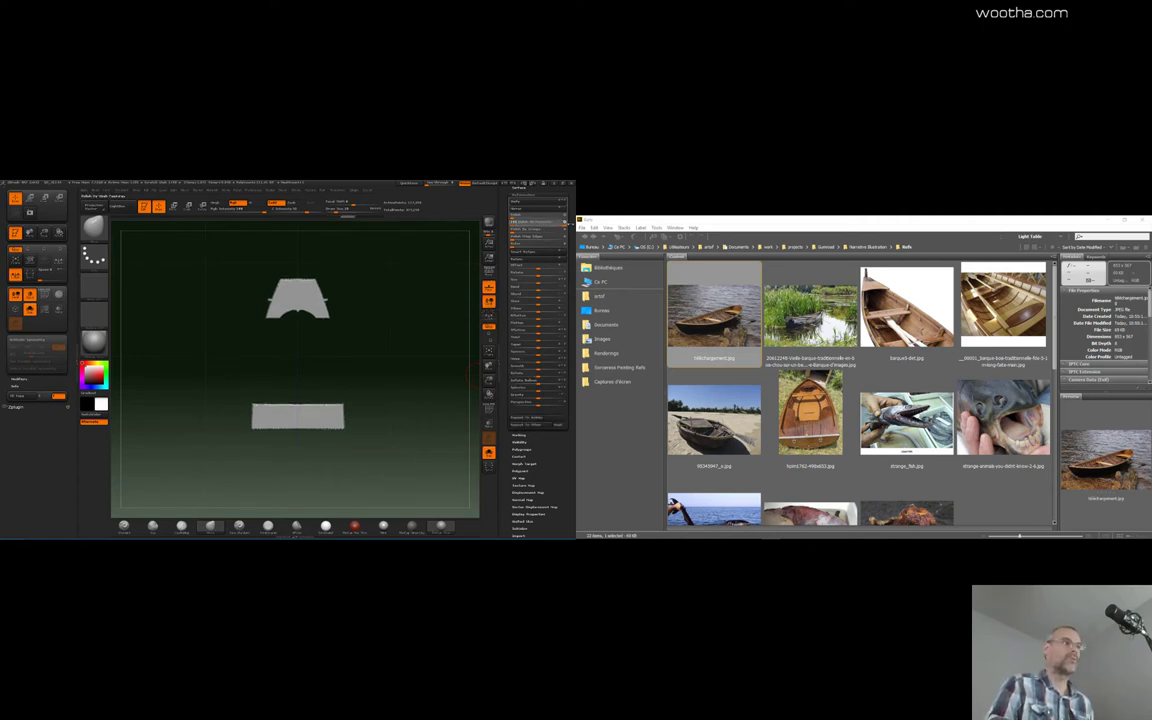
{"action": "left_click", "coordinate": [566, 222]}
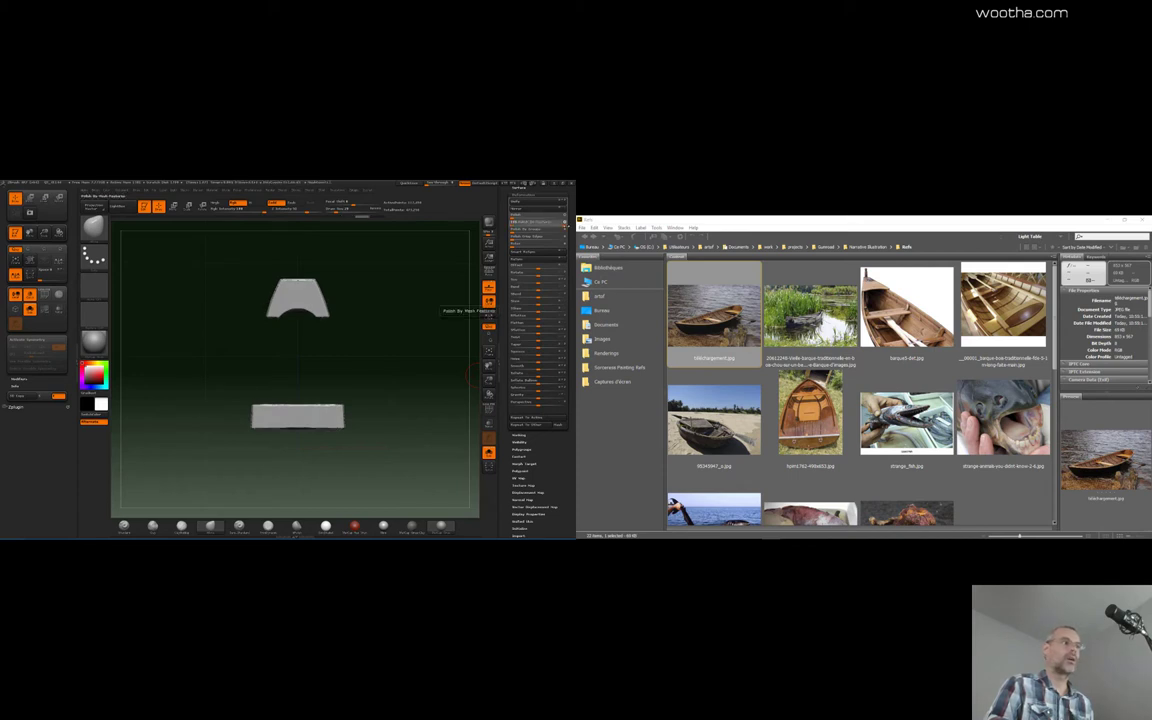
Check the polished seats inside the complete boat
{"action": "left_click_drag", "start_coordinate": [433, 366], "coordinate": [451, 328]}
{"action": "left_click", "coordinate": [489, 453]}
{"action": "left_click_drag", "start_coordinate": [419, 386], "coordinate": [455, 351]}
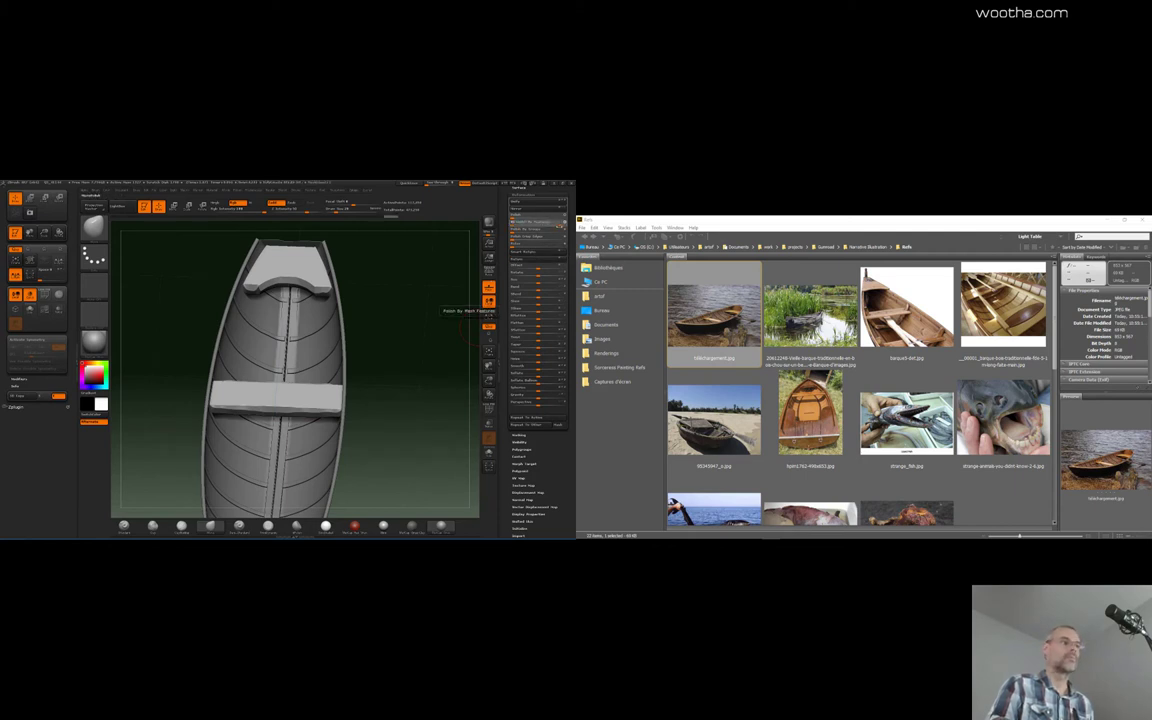
Isolate the seats in a front view and flatten their uneven surfaces with a straight curve cut
{"action": "left_click_drag", "start_coordinate": [411, 357], "coordinate": [413, 337]}
{"action": "key", "text": "4"}
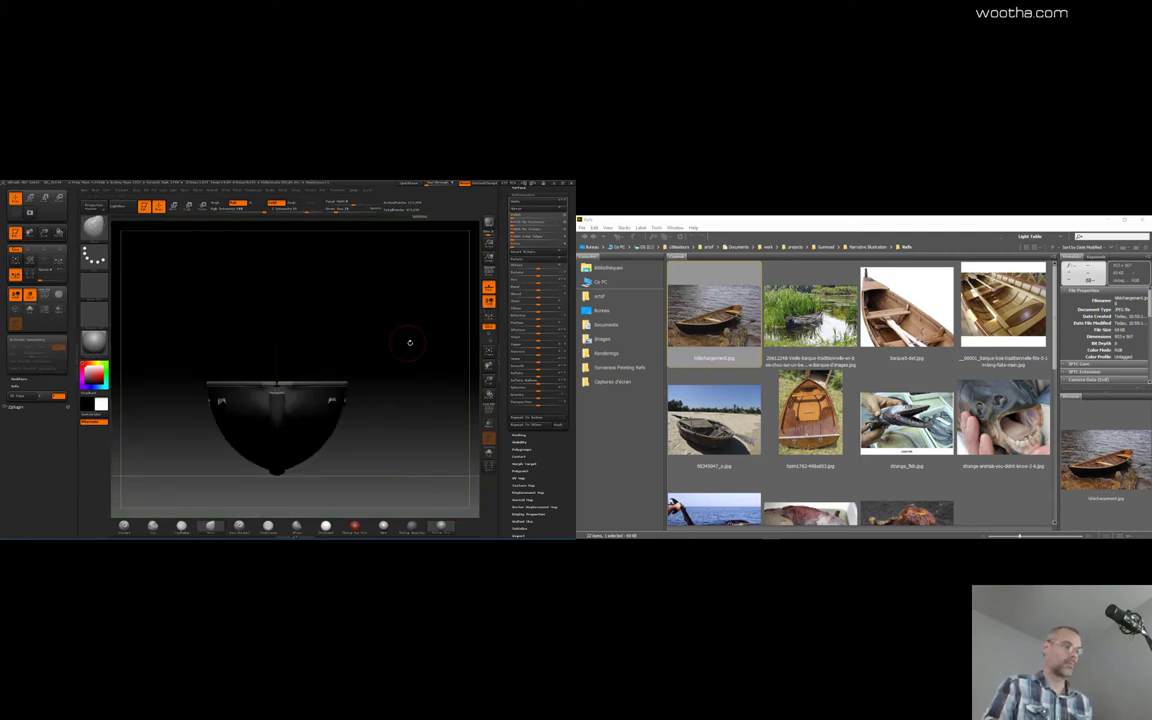
{"action": "left_click", "coordinate": [488, 452]}
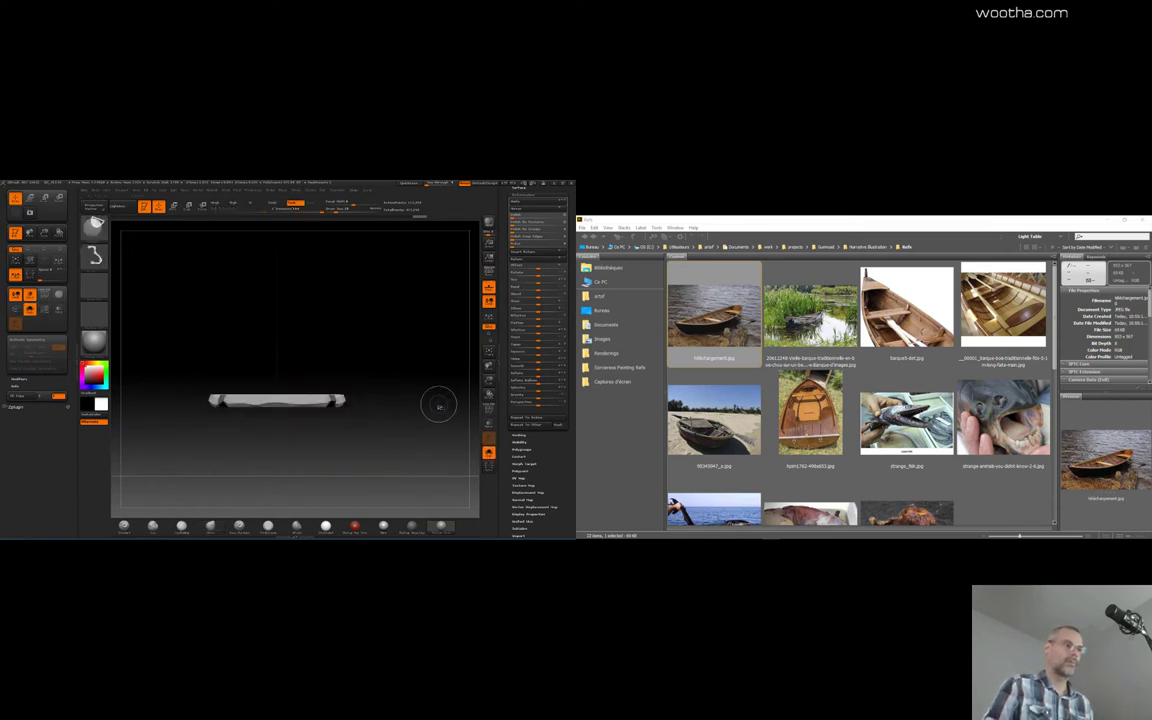
{"action": "mouse_move", "coordinate": [438, 403]}
{"action": "left_mouse_down", "text": "ctrl+shift"}
{"action": "mouse_move", "coordinate": [184, 401]}
{"action": "mouse_move", "coordinate": [430, 398]}
{"action": "mouse_move", "coordinate": [423, 468]}
{"action": "mouse_move", "coordinate": [334, 431]}
{"action": "mouse_move", "coordinate": [200, 425]}
{"action": "mouse_move", "coordinate": [244, 398]}
{"action": "mouse_move", "coordinate": [438, 405]}
{"action": "left_mouse_up", "text": "ctrl+shift"}
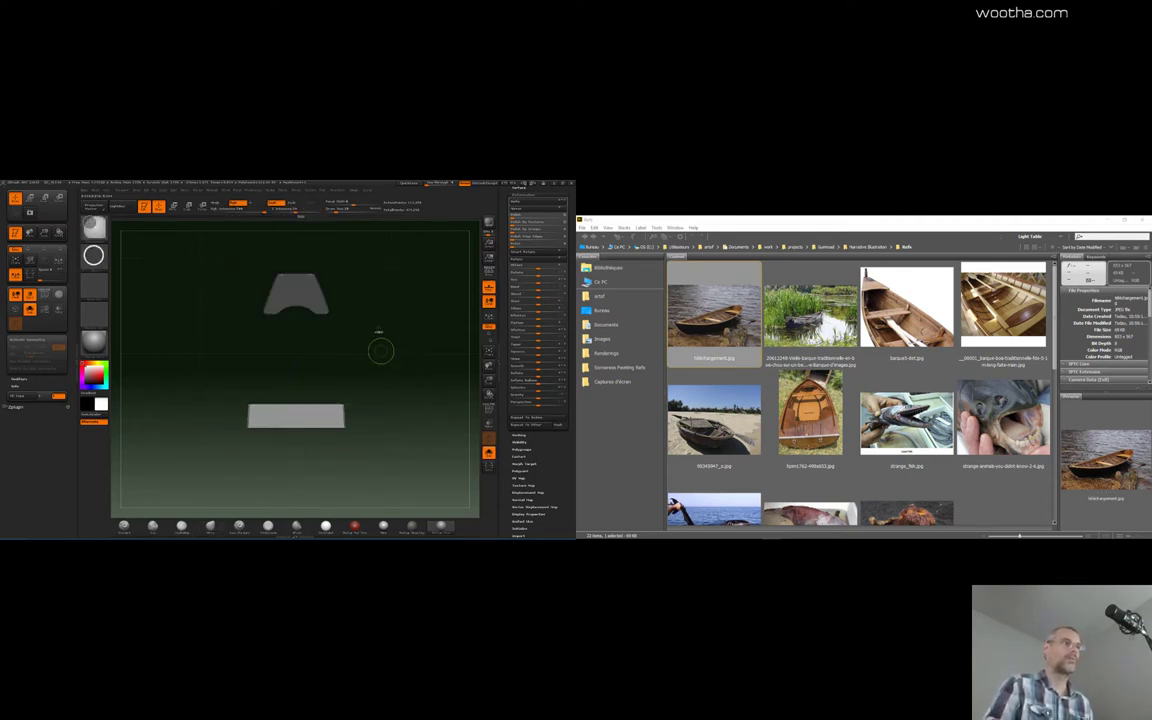
Try trimming the stern and middle seat edges with masks protecting the other parts, and undo the last cut
{"action": "left_click_drag", "start_coordinate": [380, 350], "coordinate": [400, 352], "text": "ctrl"}
{"action": "left_click_drag", "start_coordinate": [226, 254], "coordinate": [197, 312], "text": "ctrl"}
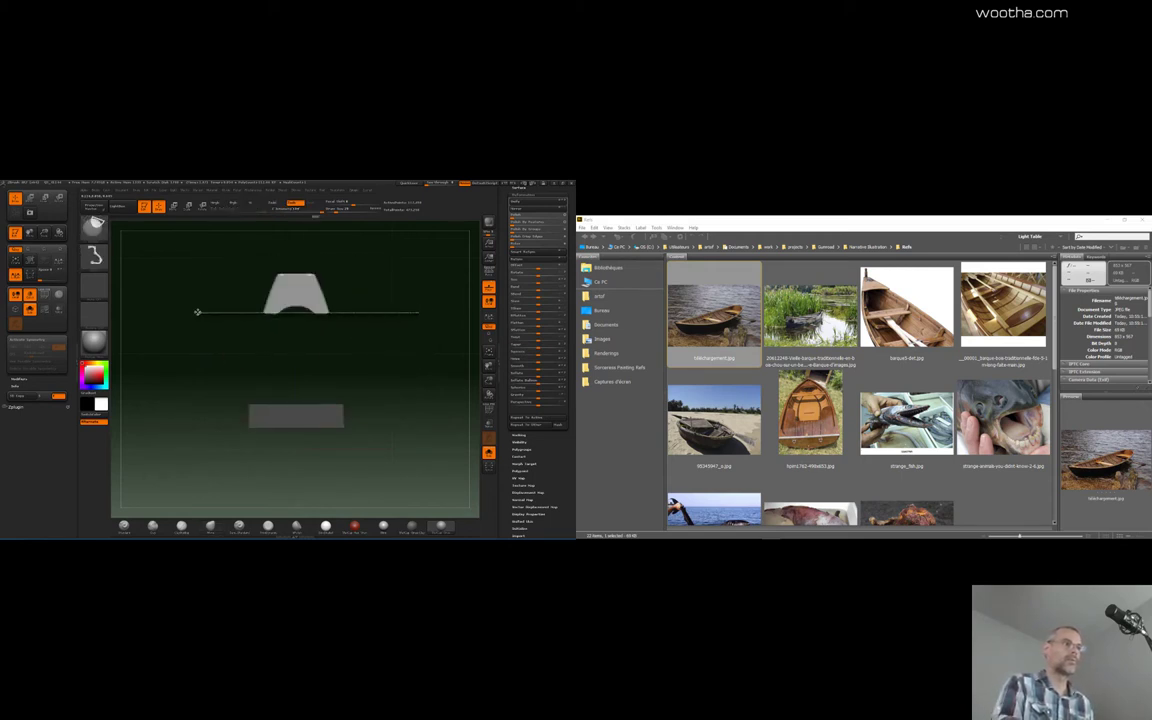
{"action": "left_click_drag", "start_coordinate": [410, 397], "coordinate": [381, 331], "text": "alt"}
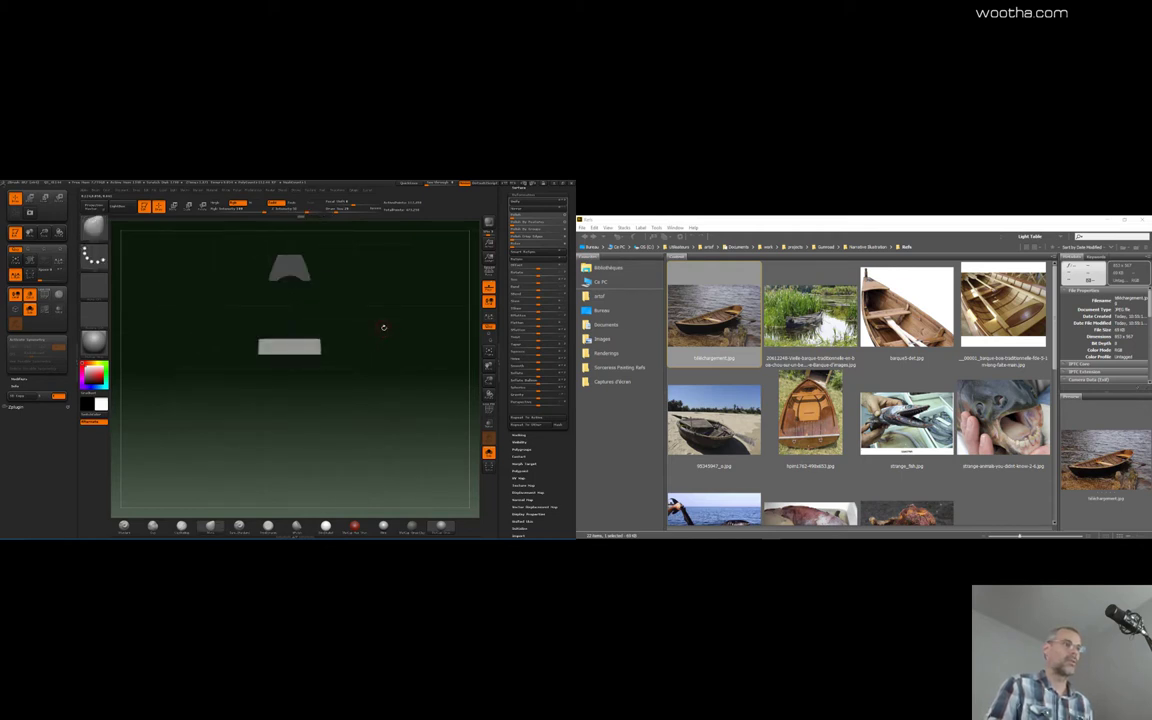
{"action": "key", "text": "ctrl+z"}
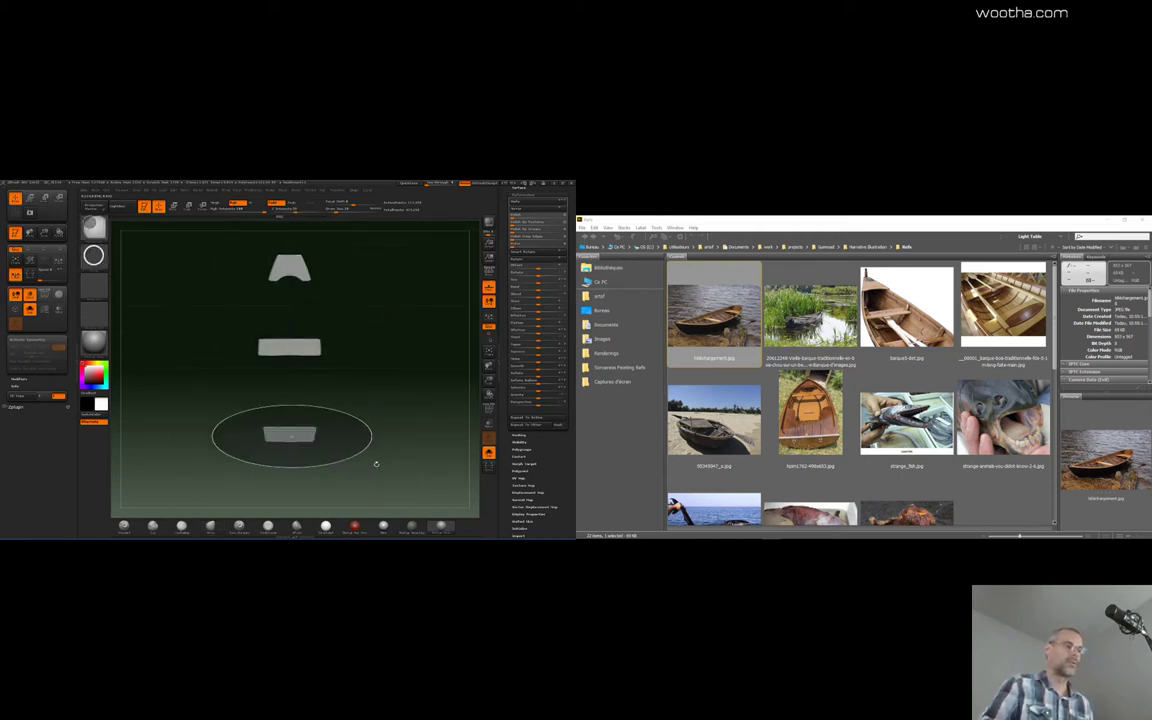
Trim the bow and middle seats' edges with straight cuts, masking the seats that are not being cut
{"action": "mouse_move", "coordinate": [415, 438]}
{"action": "left_mouse_down", "text": "ctrl+shift"}
{"action": "mouse_move", "coordinate": [172, 448]}
{"action": "mouse_move", "coordinate": [200, 432]}
{"action": "mouse_move", "coordinate": [418, 430]}
{"action": "left_mouse_up", "text": "ctrl+shift"}
{"action": "left_click_drag", "start_coordinate": [185, 423], "coordinate": [376, 402], "text": "ctrl+shift"}
{"action": "left_click_drag", "start_coordinate": [201, 319], "coordinate": [391, 378], "text": "ctrl"}
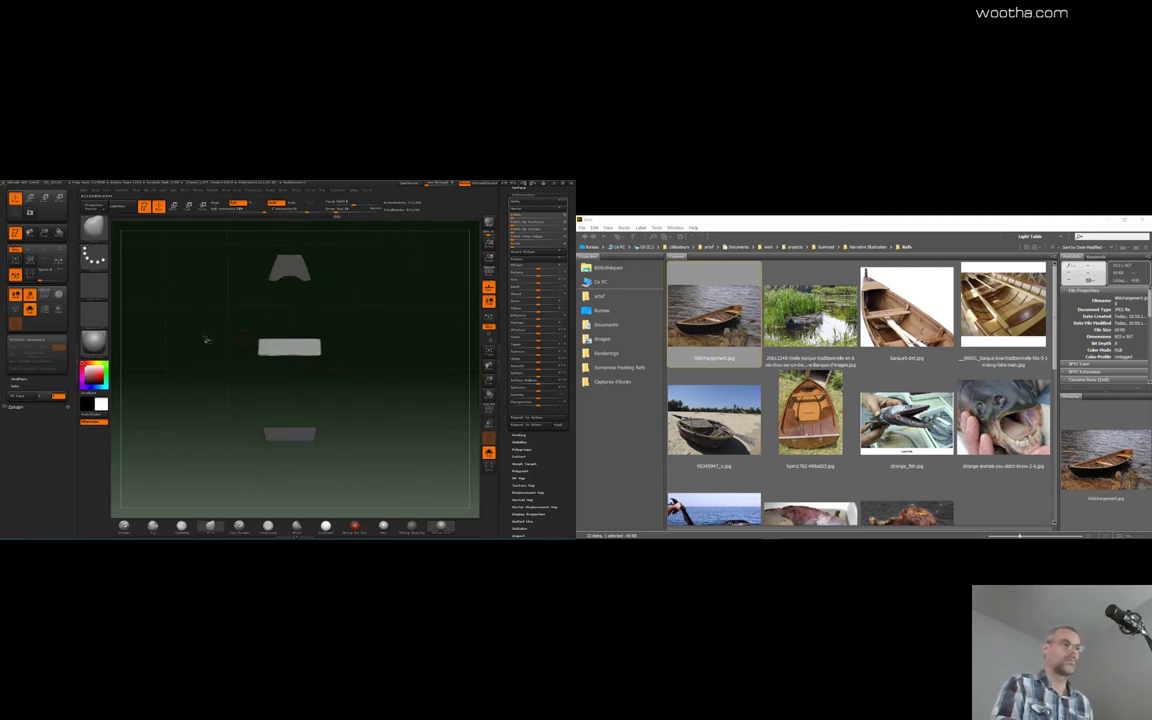
{"action": "mouse_move", "coordinate": [184, 342]}
{"action": "left_mouse_down", "text": "ctrl+shift"}
{"action": "mouse_move", "coordinate": [440, 346]}
{"action": "mouse_move", "coordinate": [197, 355]}
{"action": "left_mouse_up", "text": "ctrl+shift"}
Mask everything except the stern seat, trim its edges with straight cuts, and clear the mask
{"action": "left_click_drag", "start_coordinate": [383, 337], "coordinate": [366, 302], "text": "ctrl"}
{"action": "mouse_move", "coordinate": [251, 261]}
{"action": "left_mouse_down", "text": "alt"}
{"action": "mouse_move", "coordinate": [259, 308]}
{"action": "mouse_move", "coordinate": [367, 363]}
{"action": "left_mouse_up", "text": "alt"}
{"action": "left_click", "coordinate": [373, 357], "text": "ctrl"}
{"action": "left_click_drag", "start_coordinate": [212, 297], "coordinate": [401, 303], "text": "ctrl+shift"}
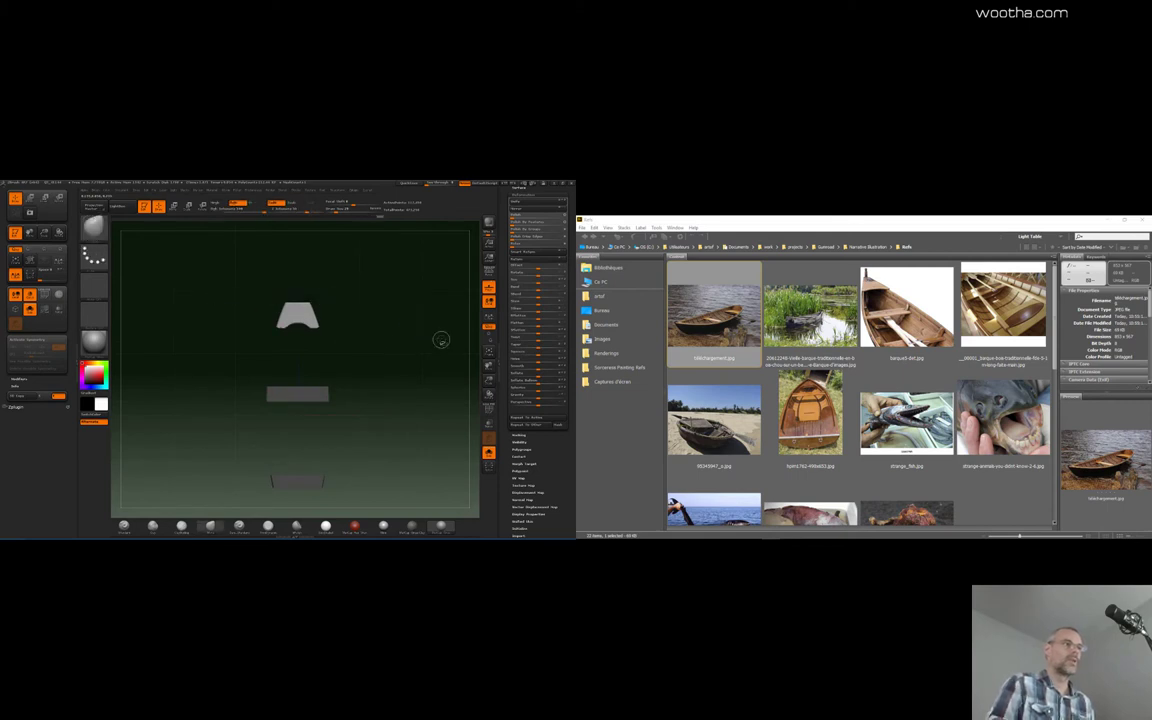
{"action": "left_click_drag", "start_coordinate": [442, 340], "coordinate": [210, 329], "text": "ctrl+shift"}
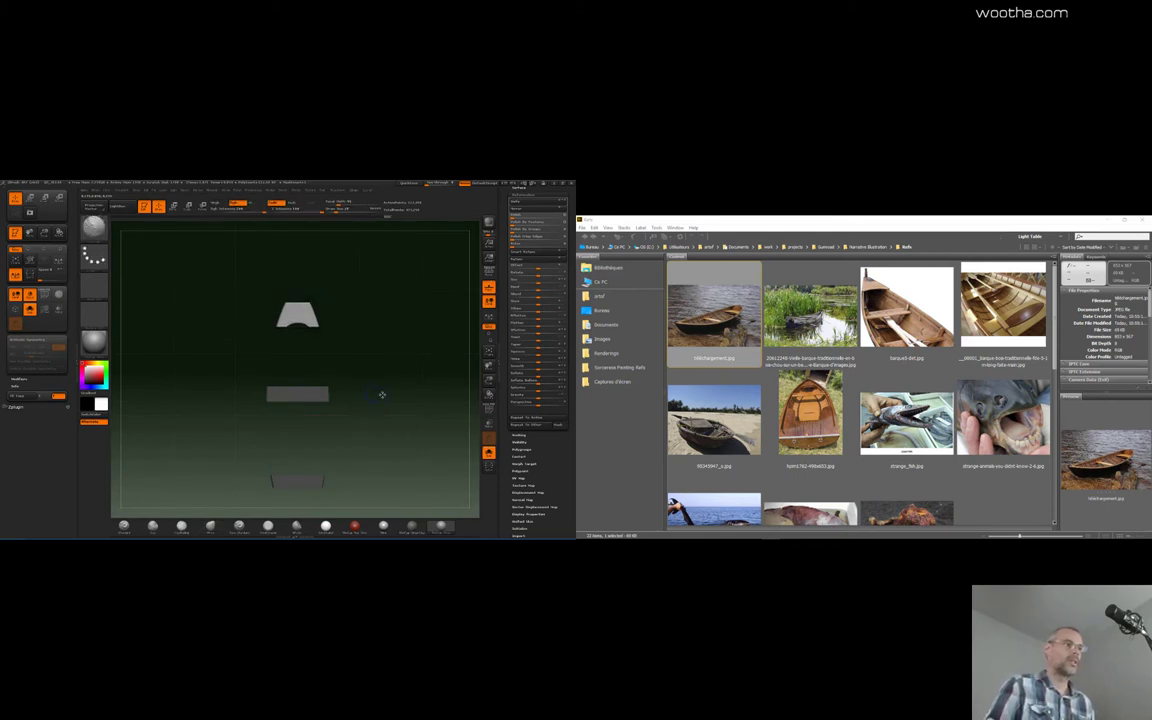
{"action": "left_click_drag", "start_coordinate": [387, 397], "coordinate": [436, 398], "text": "ctrl"}
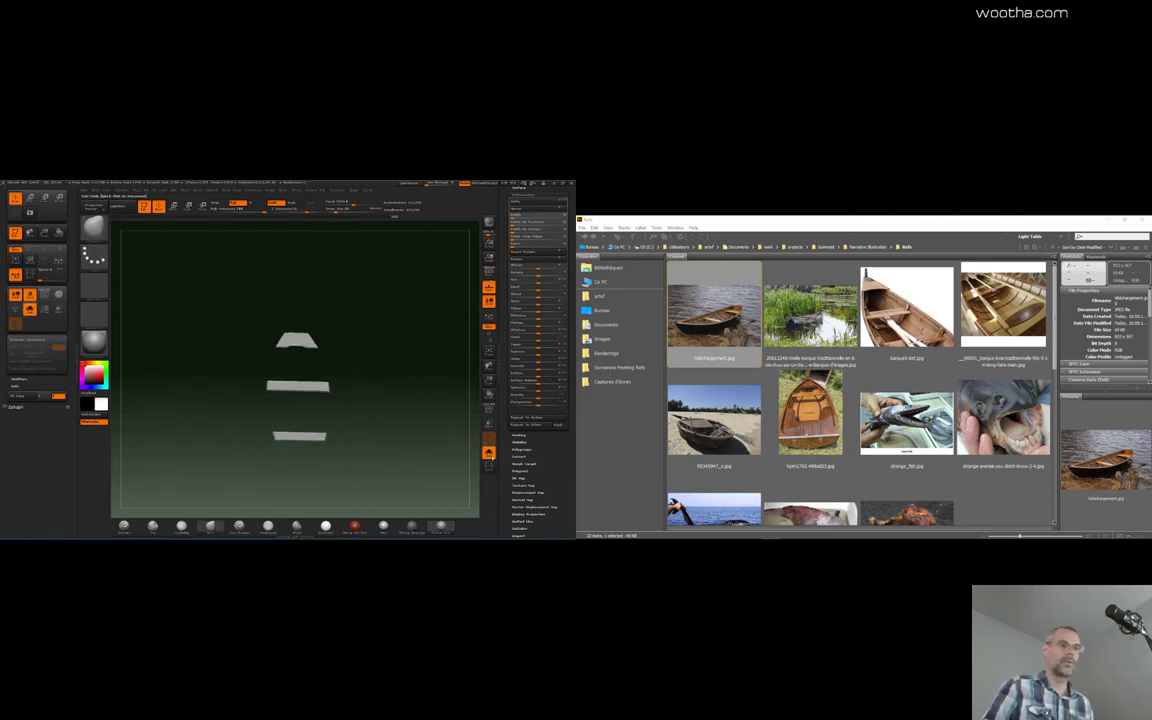
Show the boat again, hide the other seats, and adjust the stern seat's fit against the hull
{"action": "left_click_drag", "start_coordinate": [437, 458], "coordinate": [395, 417]}
{"action": "mouse_move", "coordinate": [401, 351]}
{"action": "left_mouse_down", "text": "alt"}
{"action": "mouse_move", "coordinate": [352, 306]}
{"action": "mouse_move", "coordinate": [366, 411]}
{"action": "left_mouse_up", "text": "alt"}
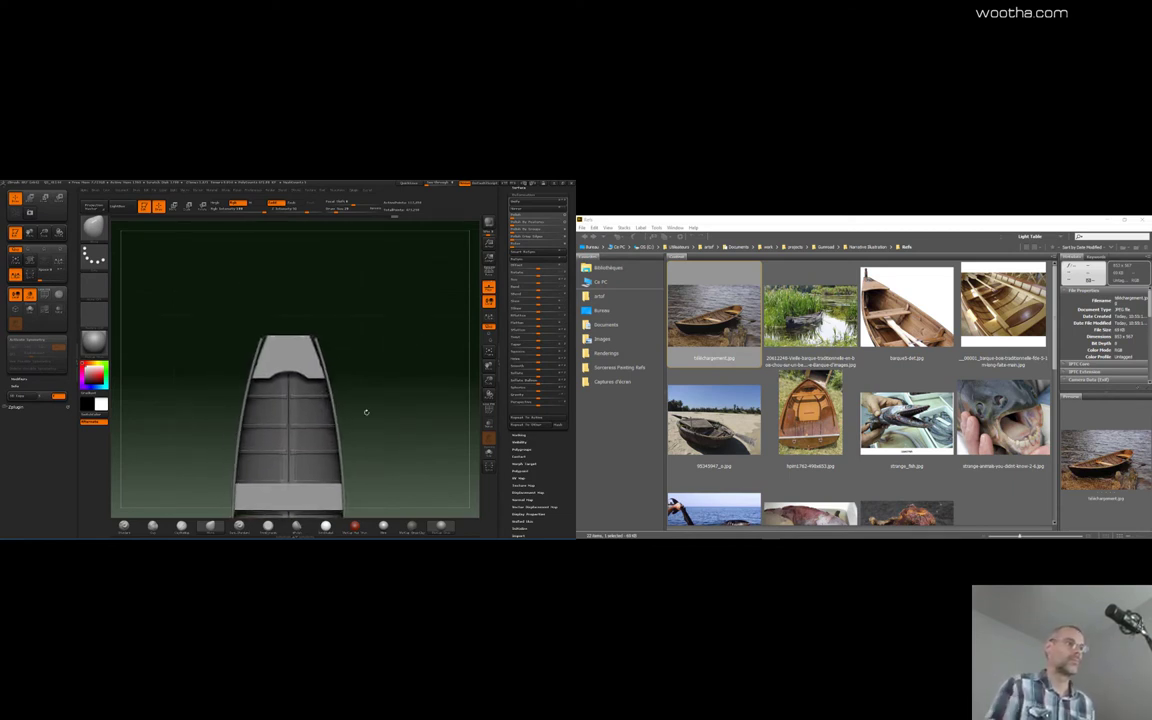
{"action": "mouse_move", "coordinate": [205, 304]}
{"action": "left_mouse_down", "text": "ctrl+shift"}
{"action": "mouse_move", "coordinate": [234, 344]}
{"action": "mouse_move", "coordinate": [398, 411]}
{"action": "left_mouse_up", "text": "ctrl+shift"}
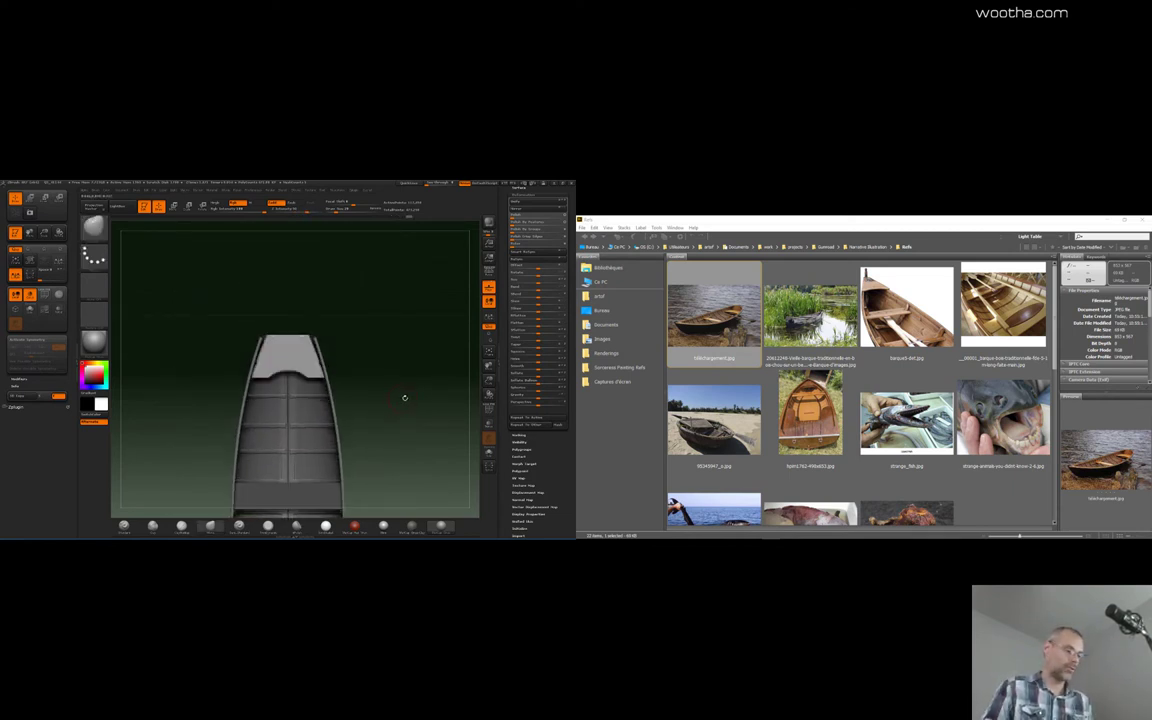
{"action": "key", "text": "w"}
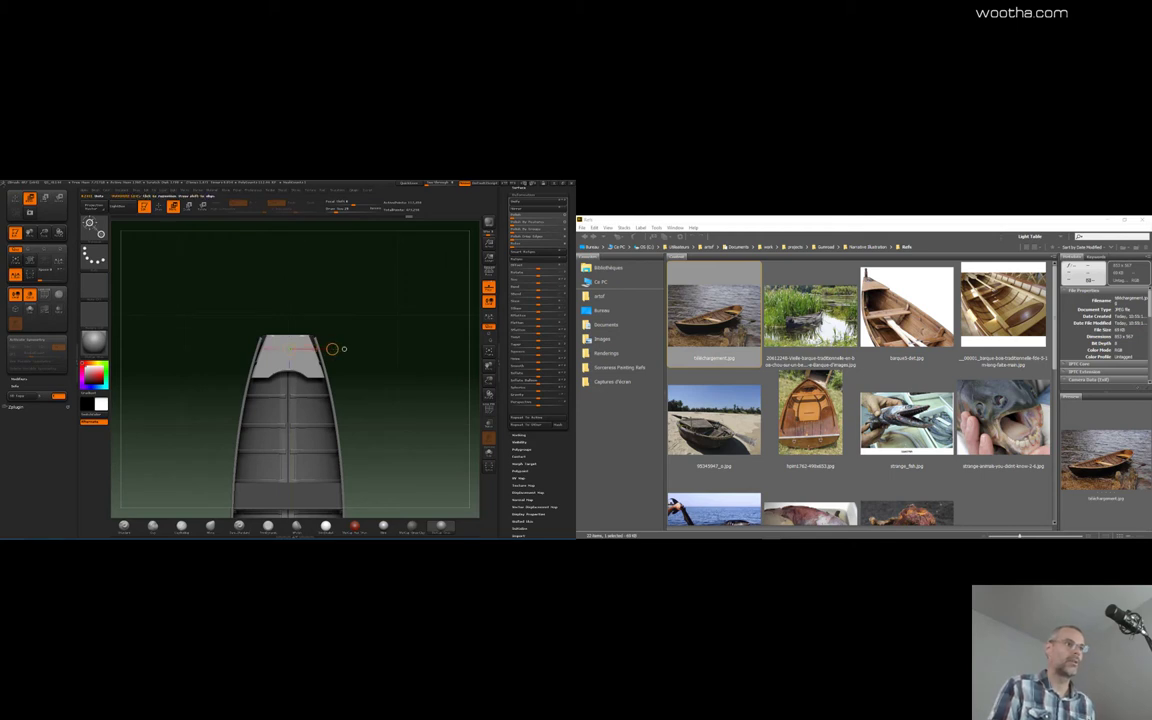
{"action": "left_click_drag", "start_coordinate": [309, 374], "coordinate": [314, 342]}
Turn on symmetry and trim the seat sides along the hull's outline with curve cuts from beneath the boat
{"action": "key", "text": "x"}
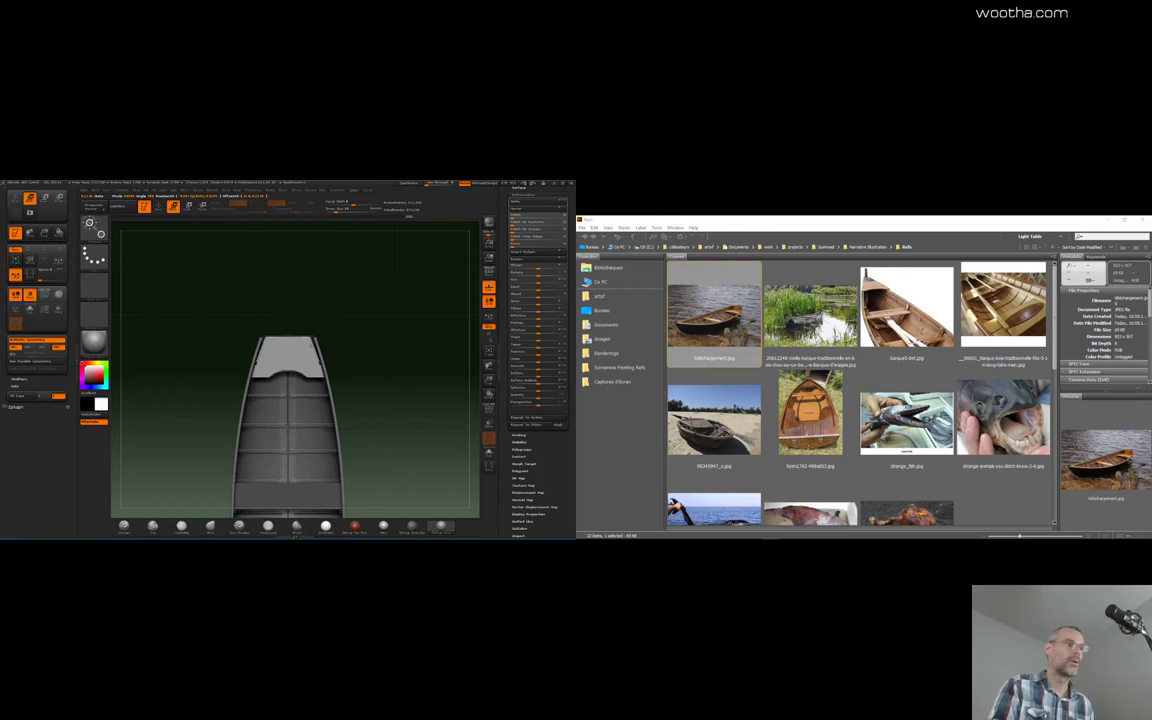
{"action": "mouse_move", "coordinate": [361, 366]}
{"action": "left_mouse_down"}
{"action": "mouse_move", "coordinate": [387, 365]}
{"action": "mouse_move", "coordinate": [342, 350]}
{"action": "mouse_move", "coordinate": [317, 363]}
{"action": "mouse_move", "coordinate": [351, 353]}
{"action": "mouse_move", "coordinate": [370, 393]}
{"action": "mouse_move", "coordinate": [226, 338]}
{"action": "mouse_move", "coordinate": [217, 352]}
{"action": "mouse_move", "coordinate": [210, 238]}
{"action": "left_mouse_up"}
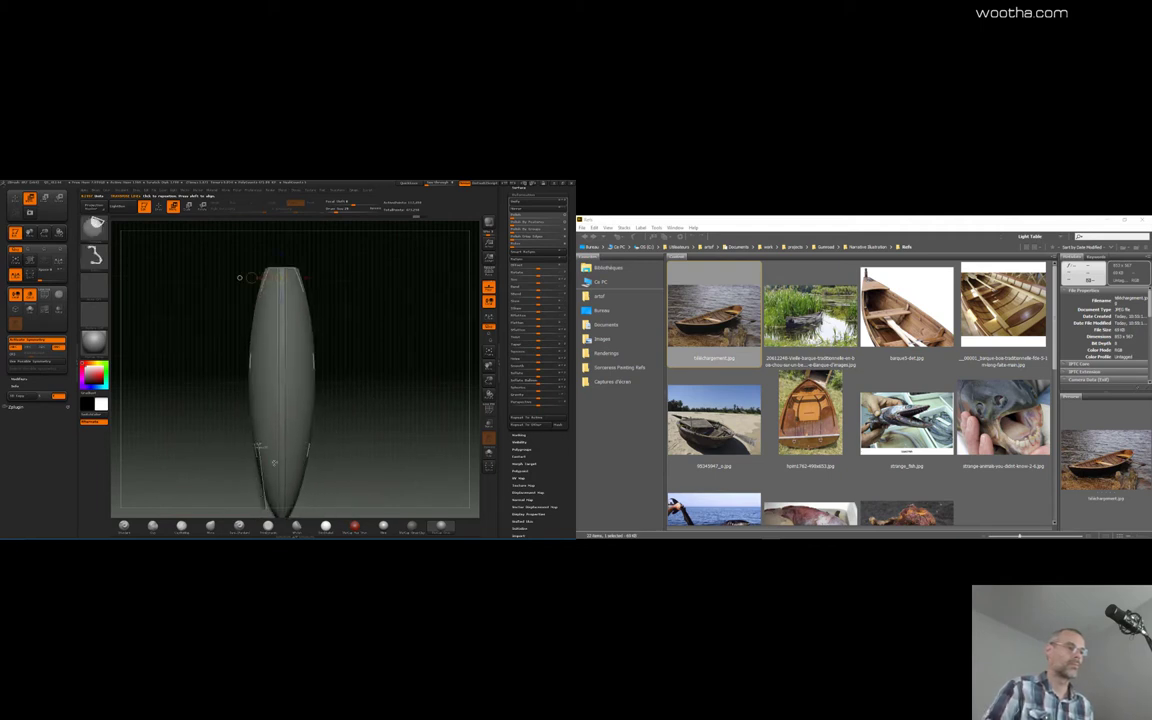
{"action": "mouse_move", "coordinate": [273, 515]}
{"action": "left_mouse_down", "text": "ctrl+shift"}
{"action": "mouse_move", "coordinate": [254, 430]}
{"action": "mouse_move", "coordinate": [250, 448]}
{"action": "mouse_move", "coordinate": [254, 351]}
{"action": "mouse_move", "coordinate": [242, 350]}
{"action": "left_mouse_up", "text": "ctrl+shift"}
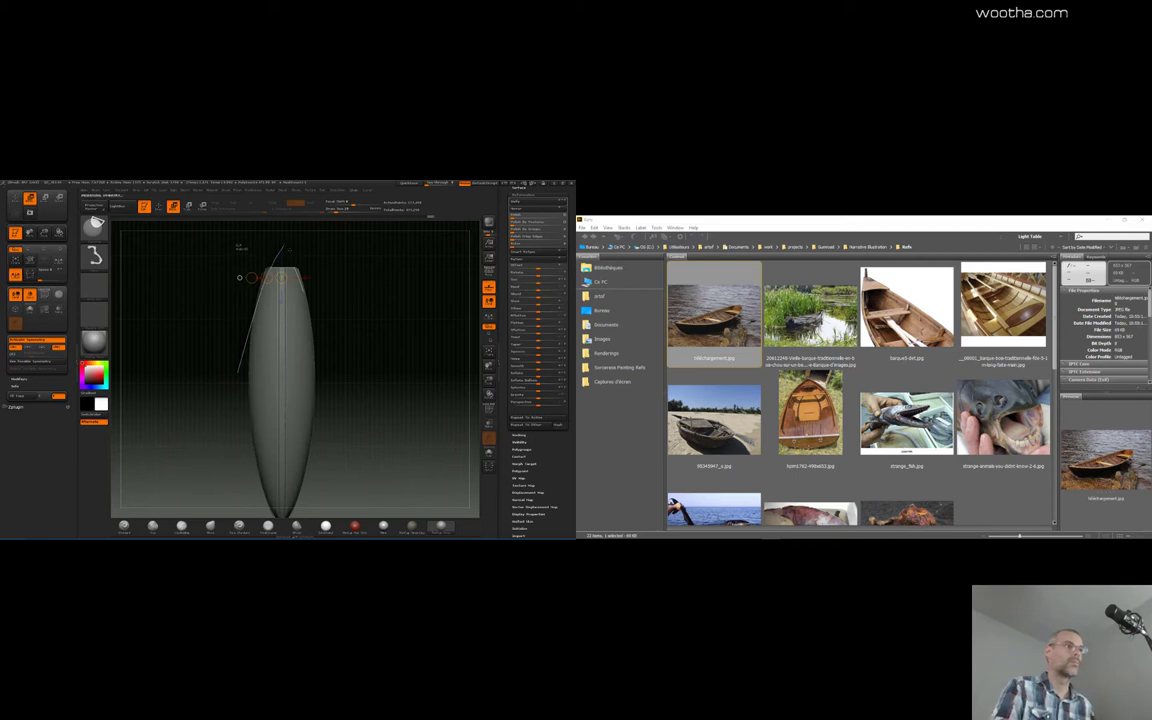
{"action": "left_click_drag", "start_coordinate": [290, 250], "coordinate": [120, 363], "text": "ctrl+shift"}
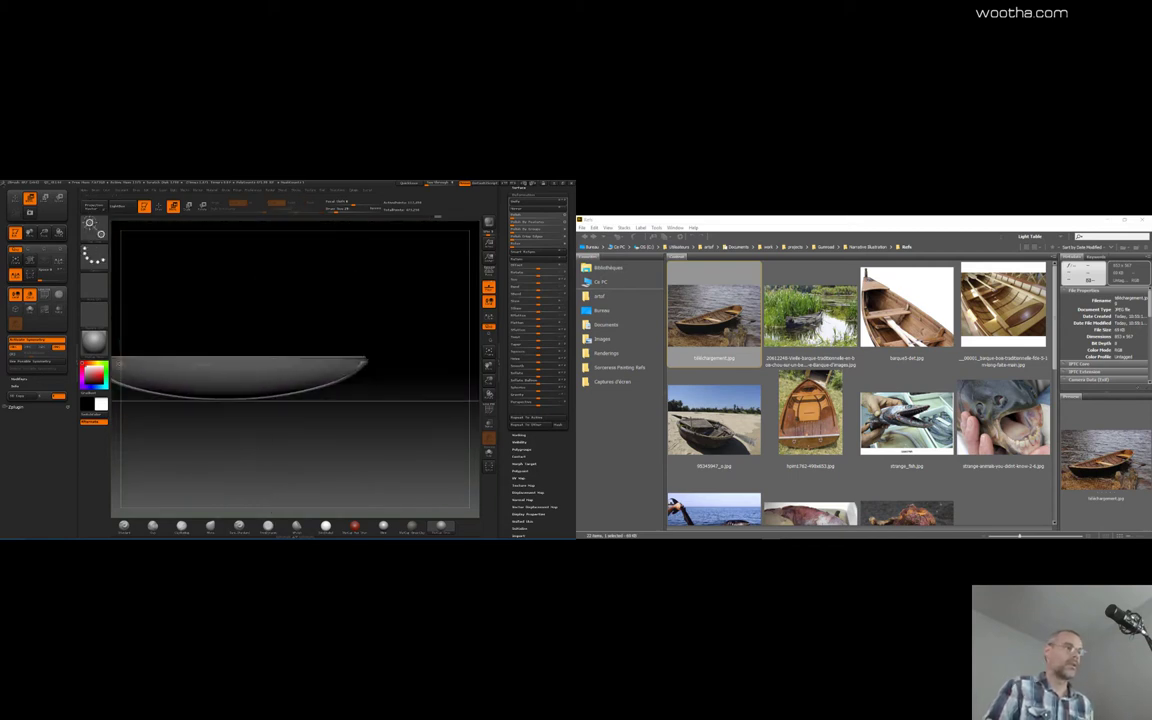
Inspect the boat model from several angles and compare the boat reference photos, ending on the rowboat moored at the lakeshore
{"action": "left_click_drag", "start_coordinate": [230, 440], "coordinate": [368, 394], "text": "shift"}
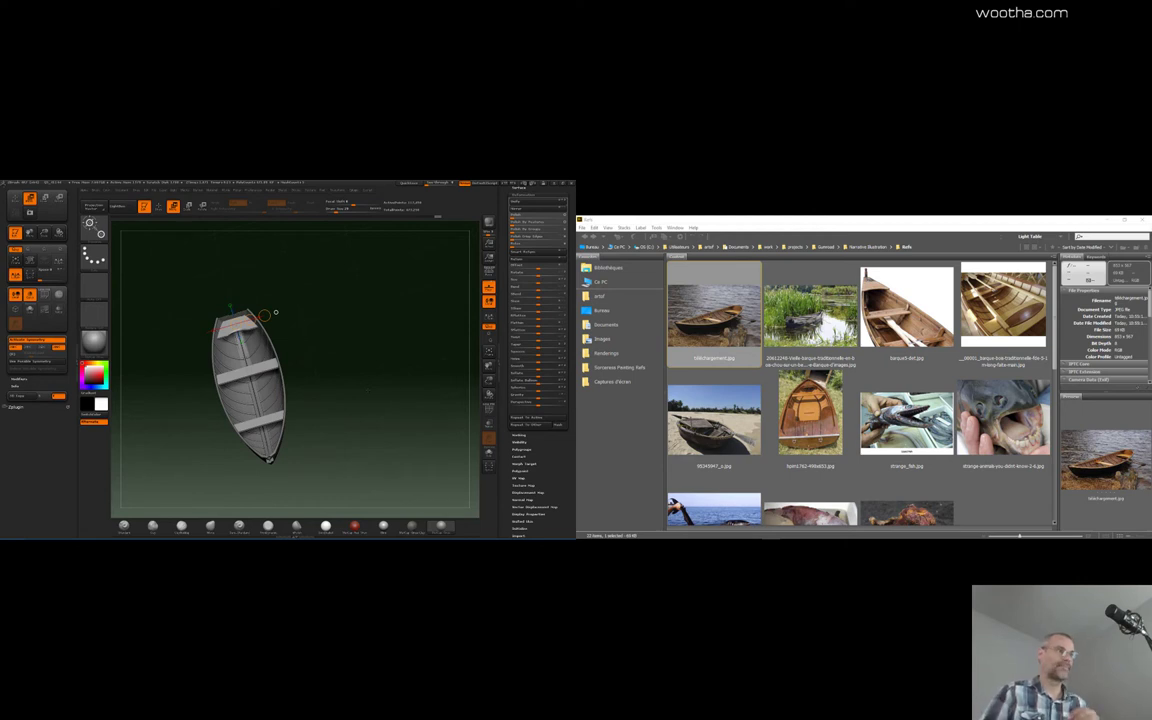
{"action": "left_click_drag", "start_coordinate": [370, 400], "coordinate": [382, 352]}
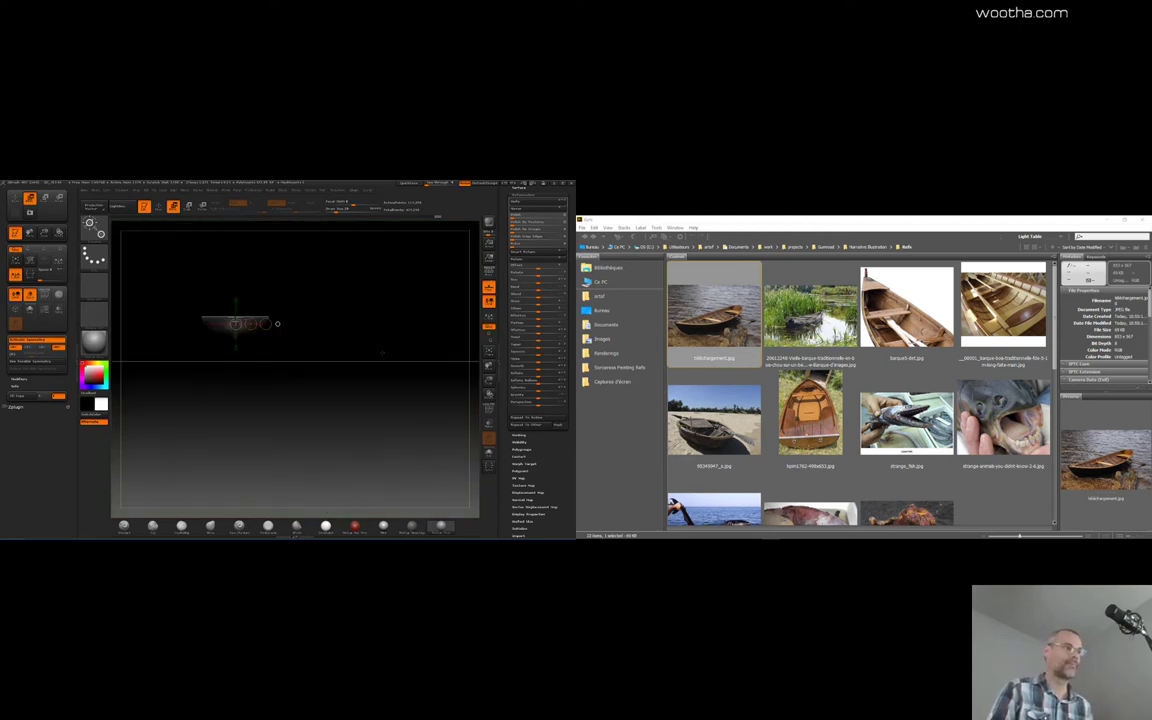
{"action": "left_click_drag", "start_coordinate": [277, 323], "coordinate": [287, 319]}
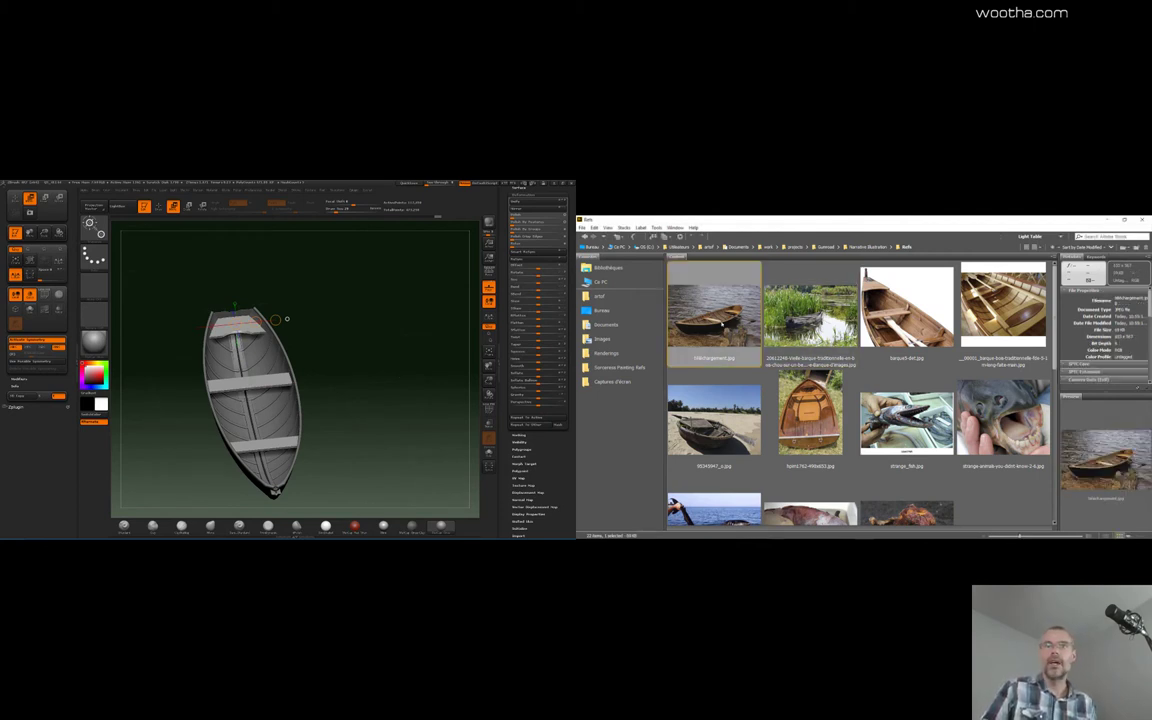
{"action": "key", "text": "space"}
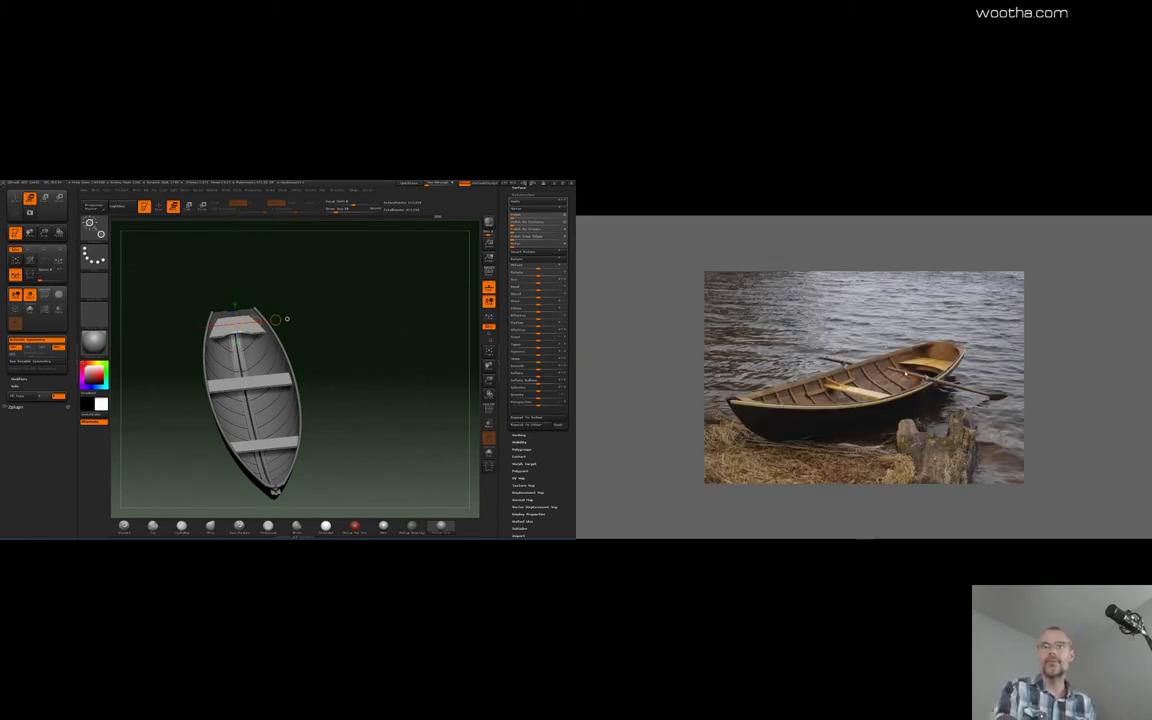
{"action": "key", "text": "Right"}
{"action": "key", "text": "Right"}
{"action": "key", "text": "Right"}
{"action": "key", "text": "Right"}
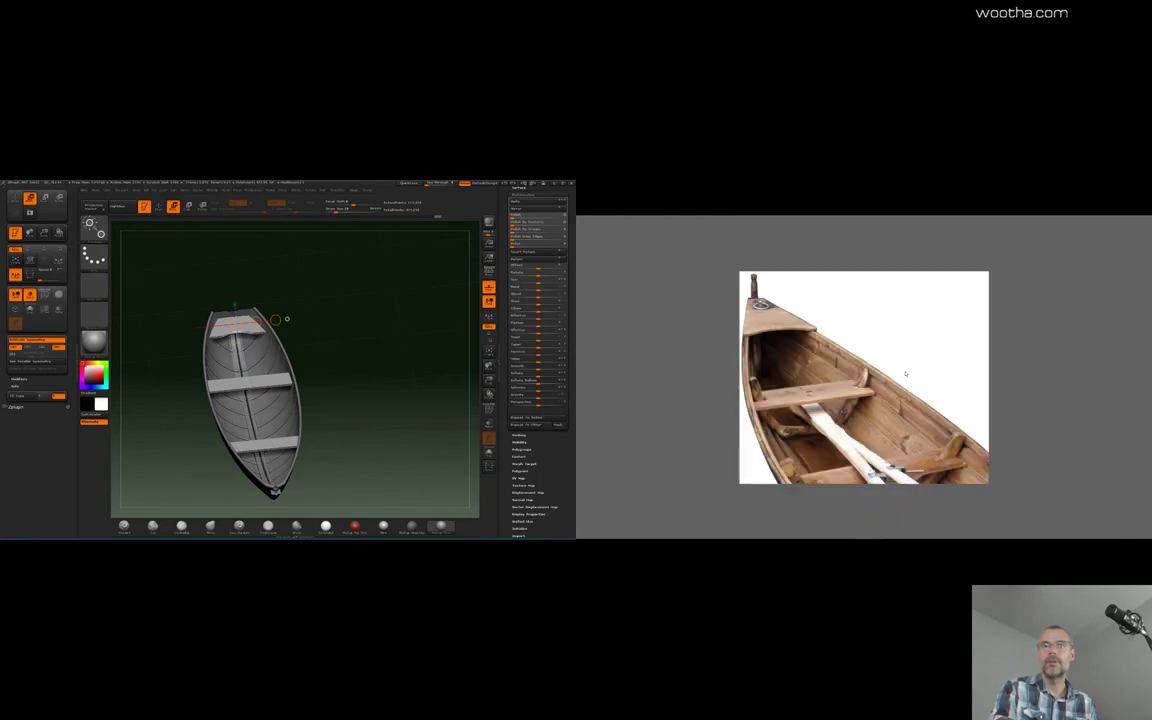
{"action": "key", "text": "Right"}
{"action": "key", "text": "Right"}
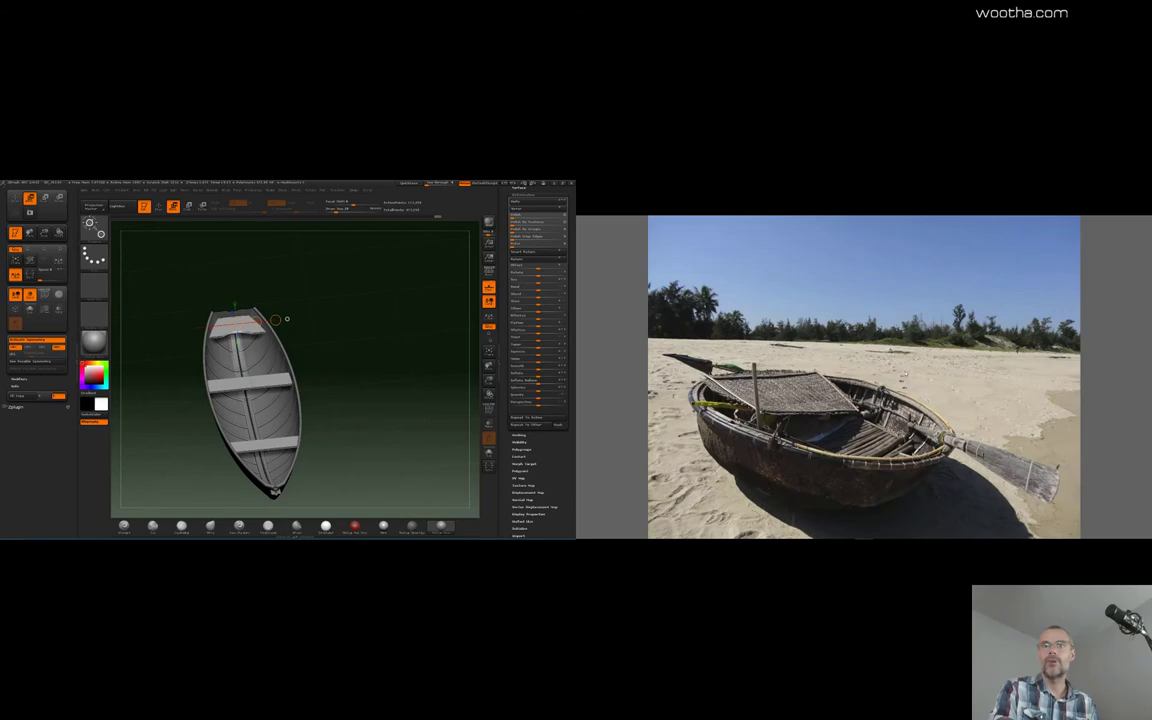
{"action": "key", "text": "Left"}
{"action": "key", "text": "Left"}
{"action": "key", "text": "Left"}
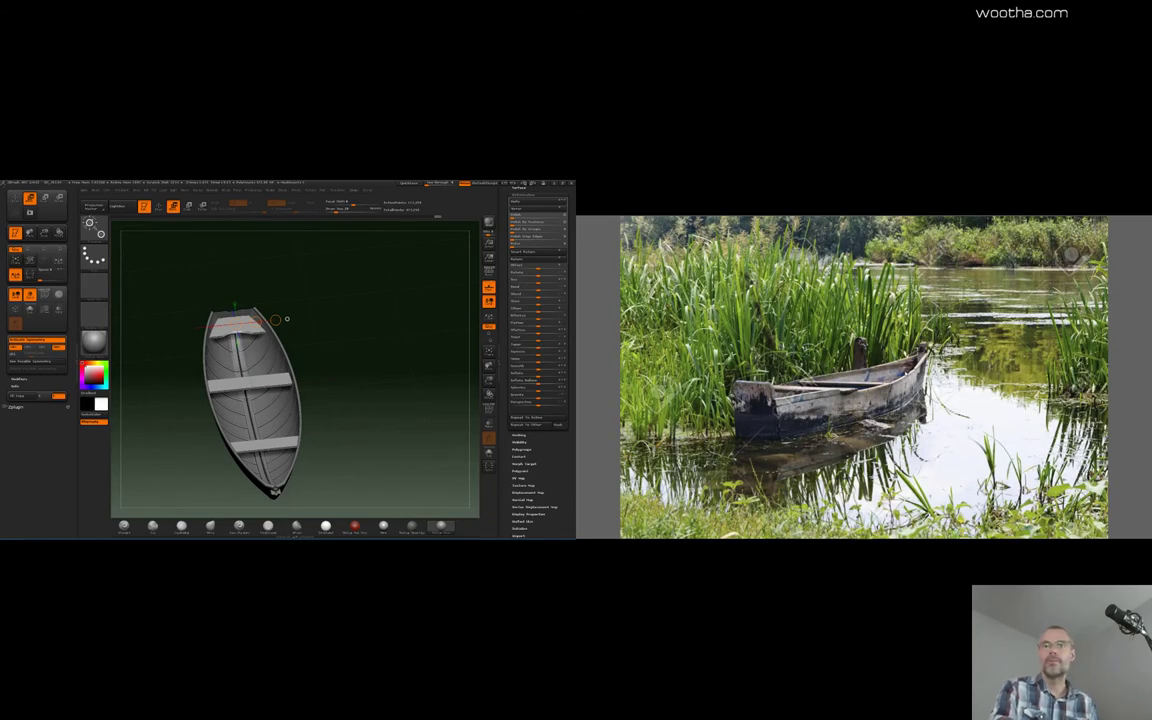
{"action": "key", "text": "Left"}
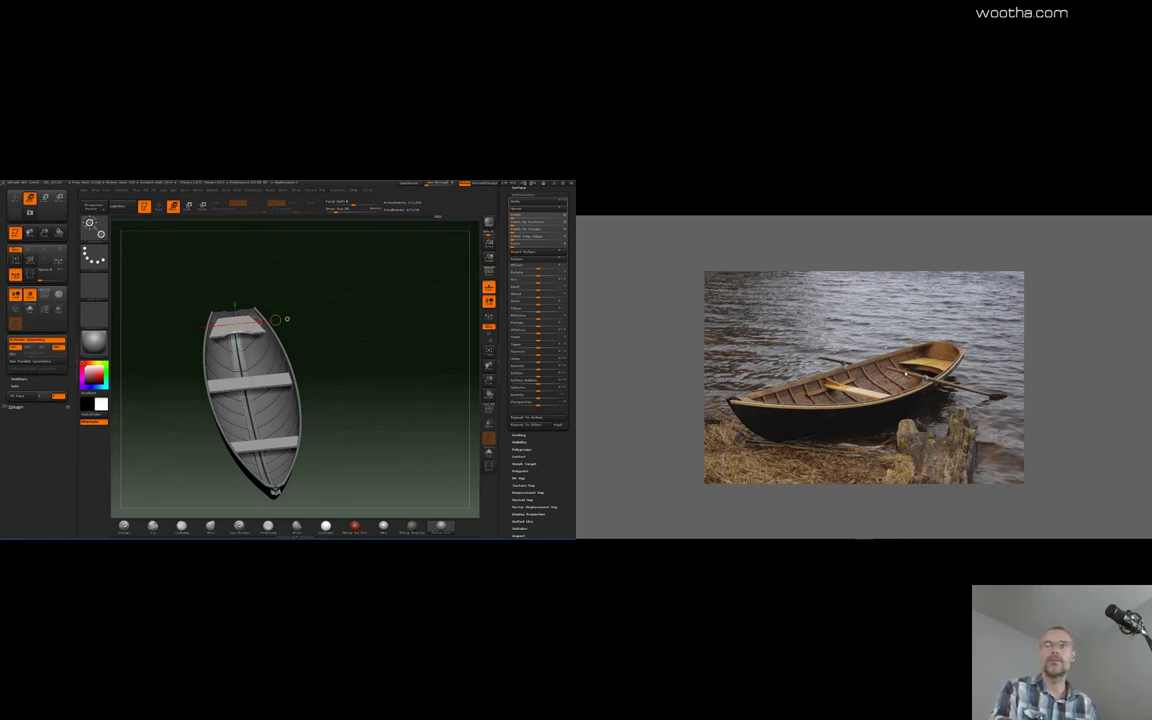
Select the boat hull with the stern framed in a straight top view
{"action": "left_click_drag", "start_coordinate": [285, 319], "coordinate": [315, 324], "text": "shift"}
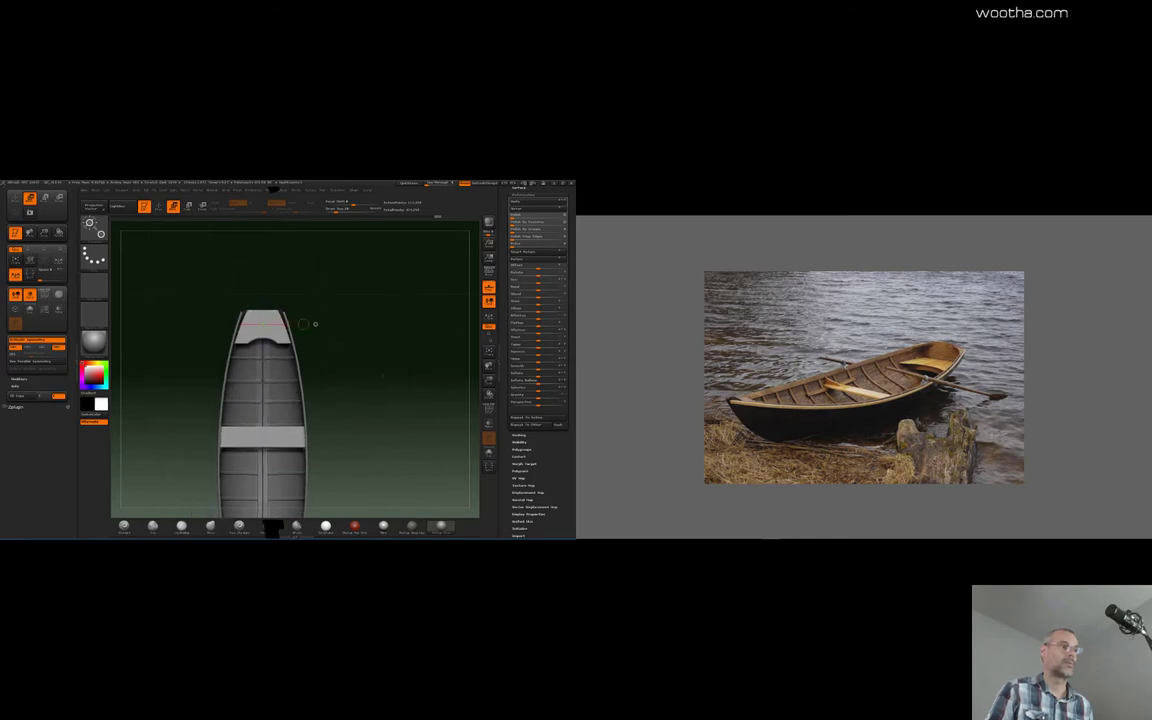
{"action": "left_click_drag", "start_coordinate": [381, 342], "coordinate": [354, 346], "text": "alt"}
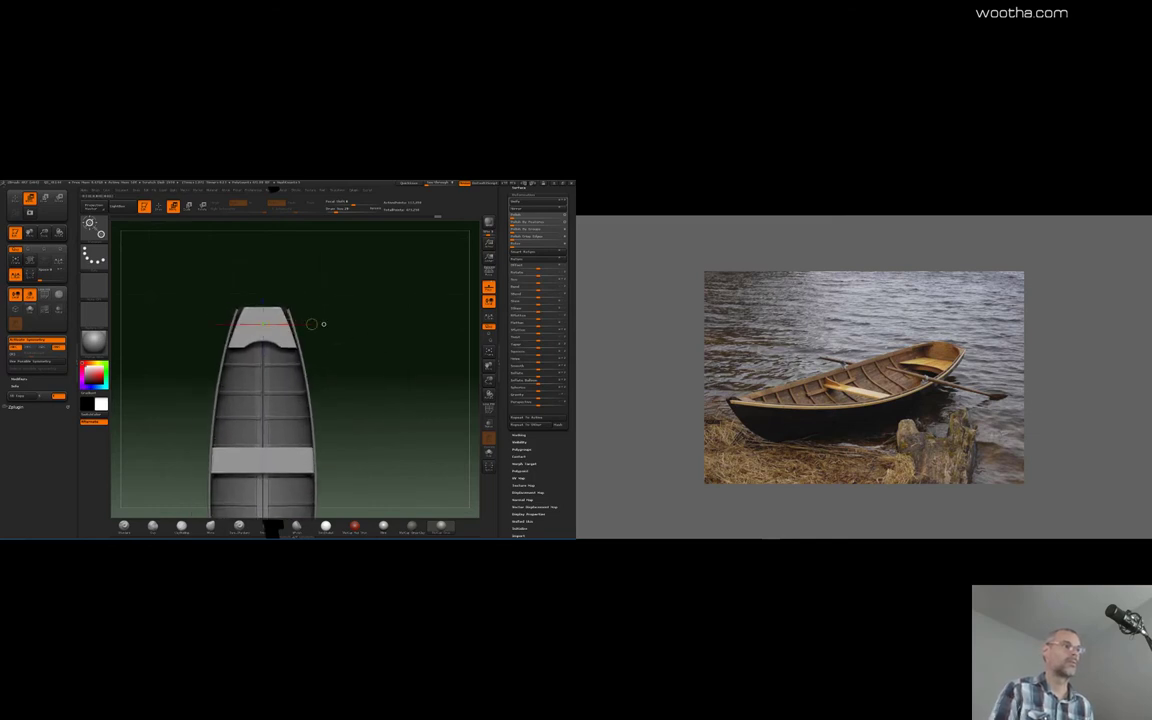
{"action": "left_click", "coordinate": [268, 400], "text": "alt"}
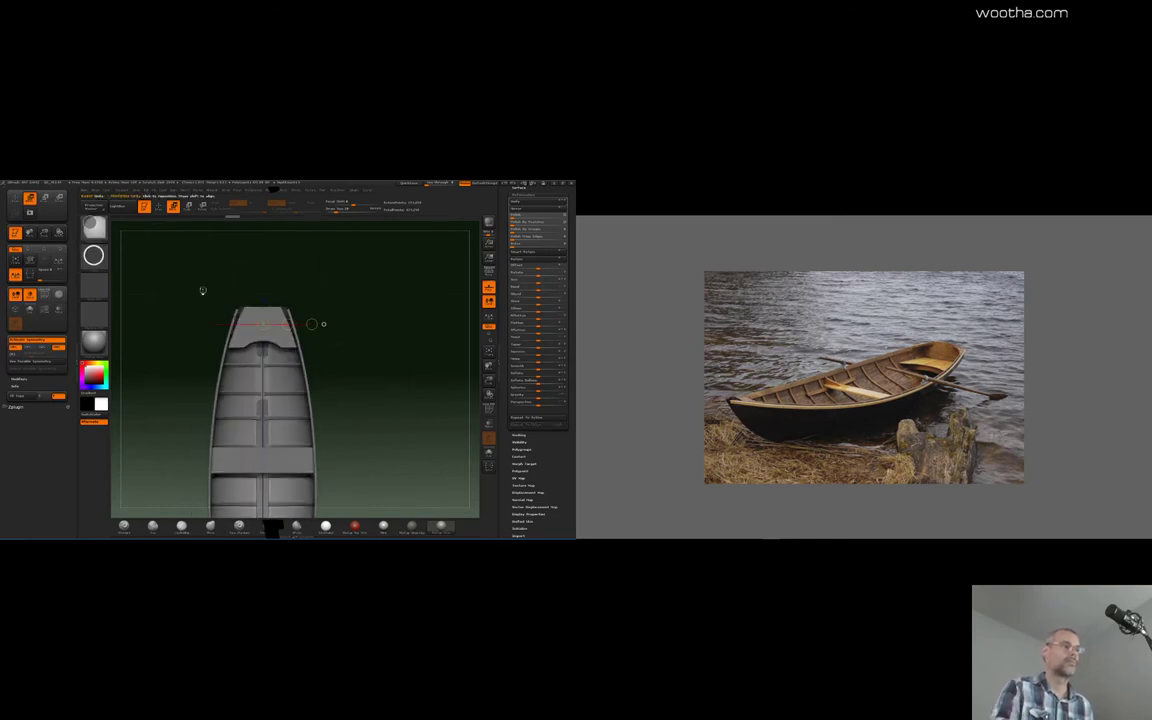
Try to mask the stern edge of the hull
{"action": "left_click_drag", "start_coordinate": [203, 290], "coordinate": [333, 313], "text": "ctrl"}
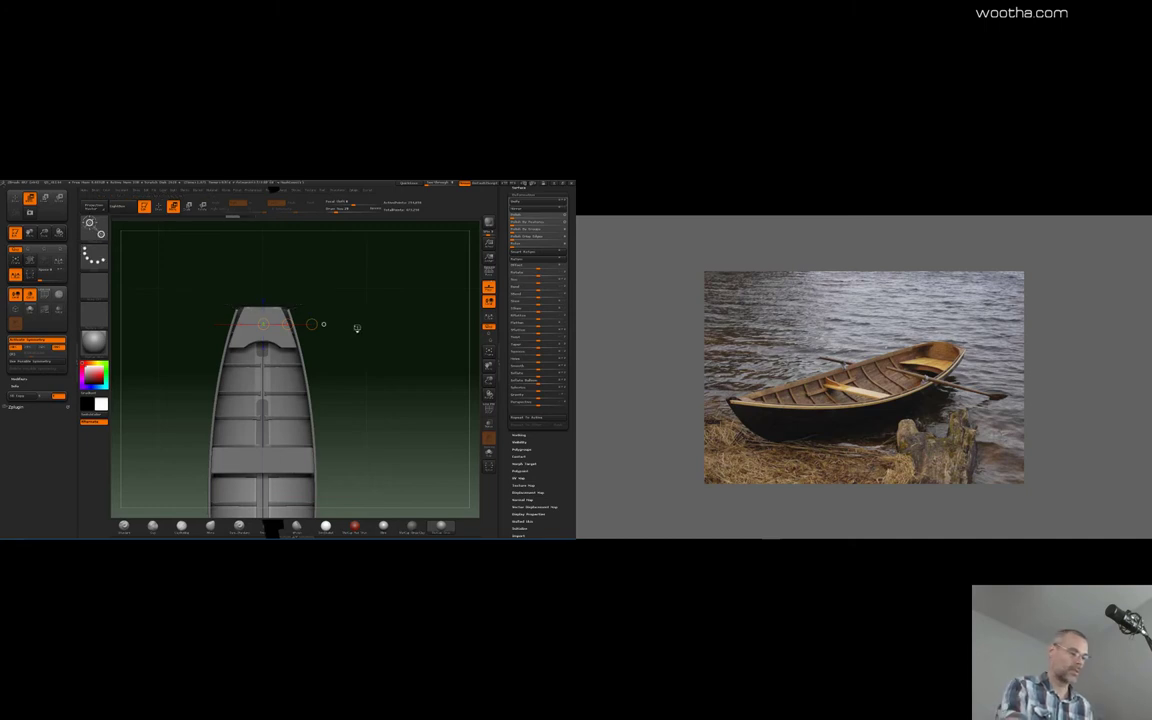
{"action": "key", "text": "b"}
{"action": "key", "text": "s"}
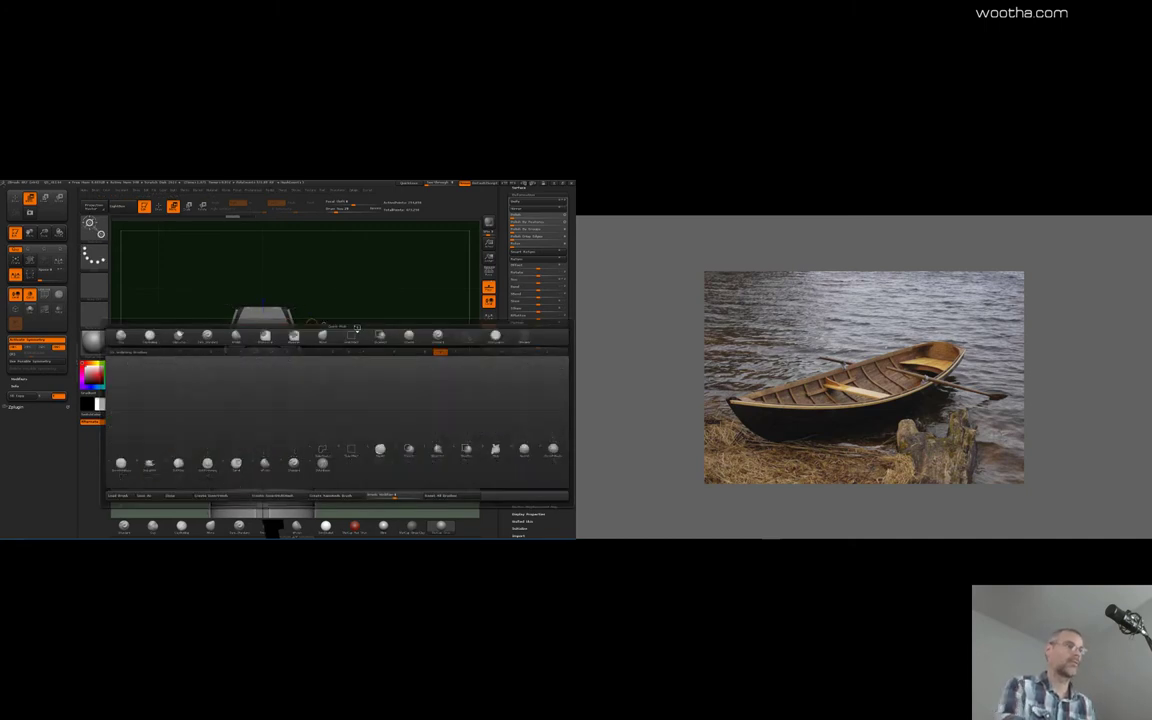
{"action": "key", "text": "t"}
{"action": "left_click_drag", "start_coordinate": [188, 282], "coordinate": [359, 311], "text": "ctrl"}
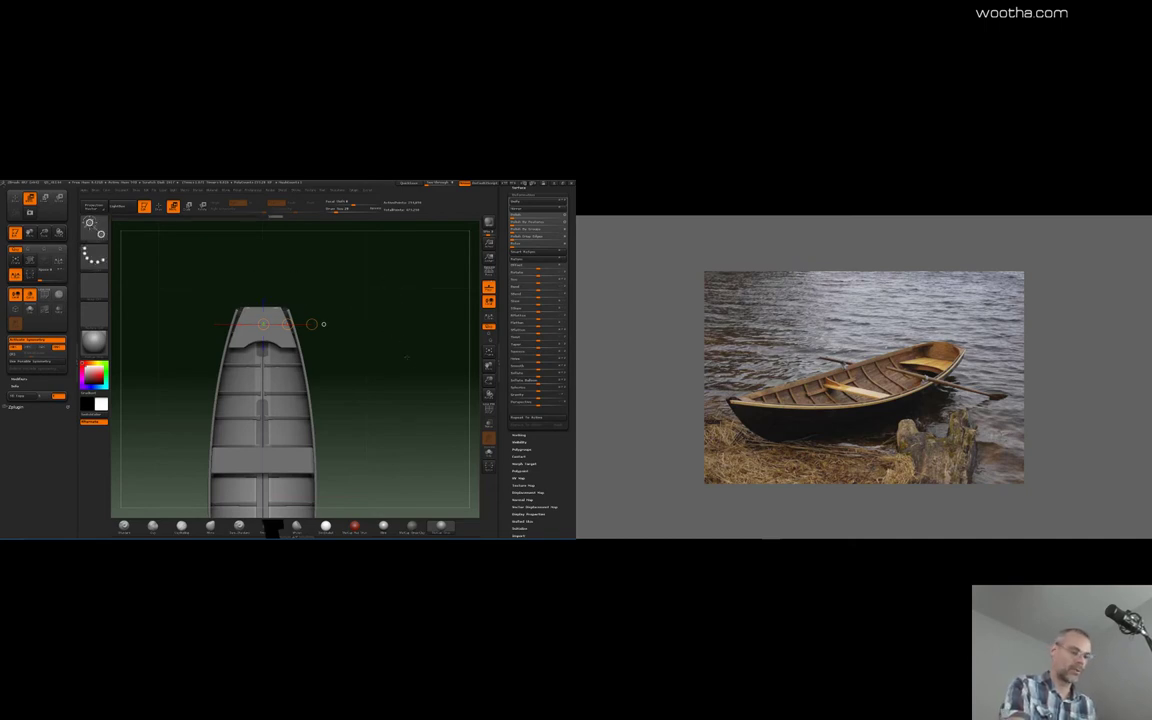
Mask the stern end of the hull with the MaskPen brush, limiting the mask to its upper edge
{"action": "key", "text": "b"}
{"action": "key", "text": "m"}
{"action": "key", "text": "p"}
{"action": "left_click_drag", "start_coordinate": [197, 278], "coordinate": [341, 309], "text": "ctrl"}
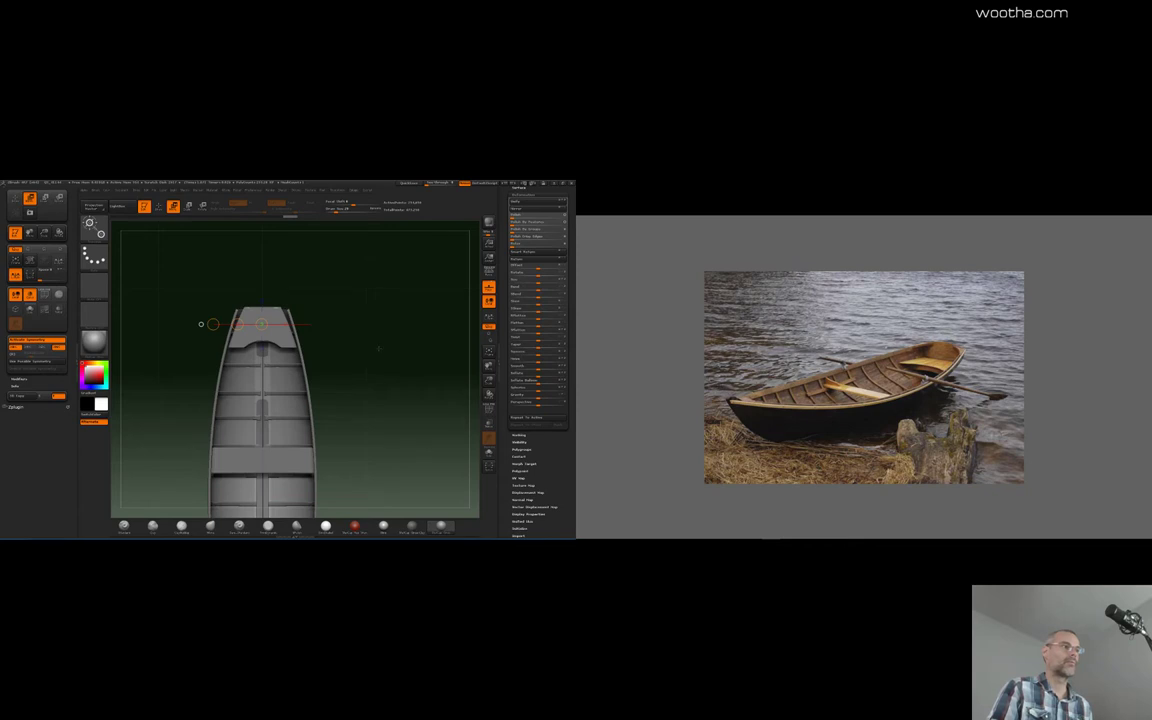
{"action": "left_click_drag", "start_coordinate": [213, 324], "coordinate": [262, 323], "text": "shift"}
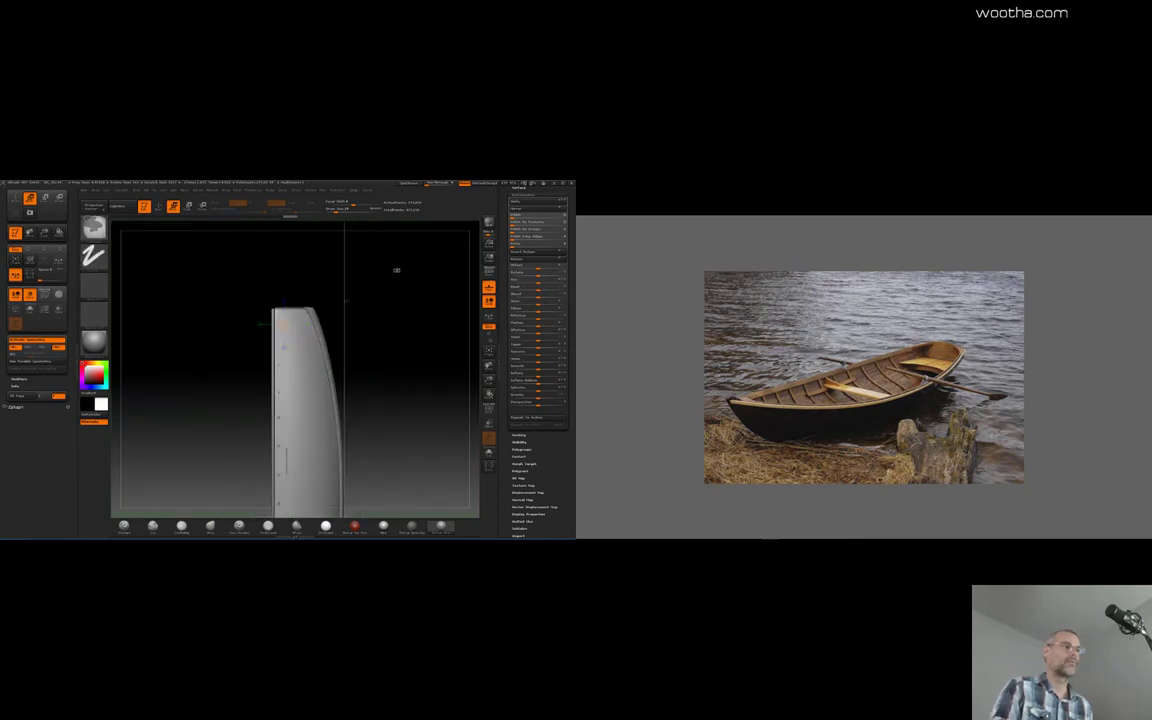
{"action": "left_click_drag", "start_coordinate": [400, 268], "coordinate": [276, 361], "text": "ctrl"}
{"action": "left_click_drag", "start_coordinate": [352, 366], "coordinate": [222, 296]}
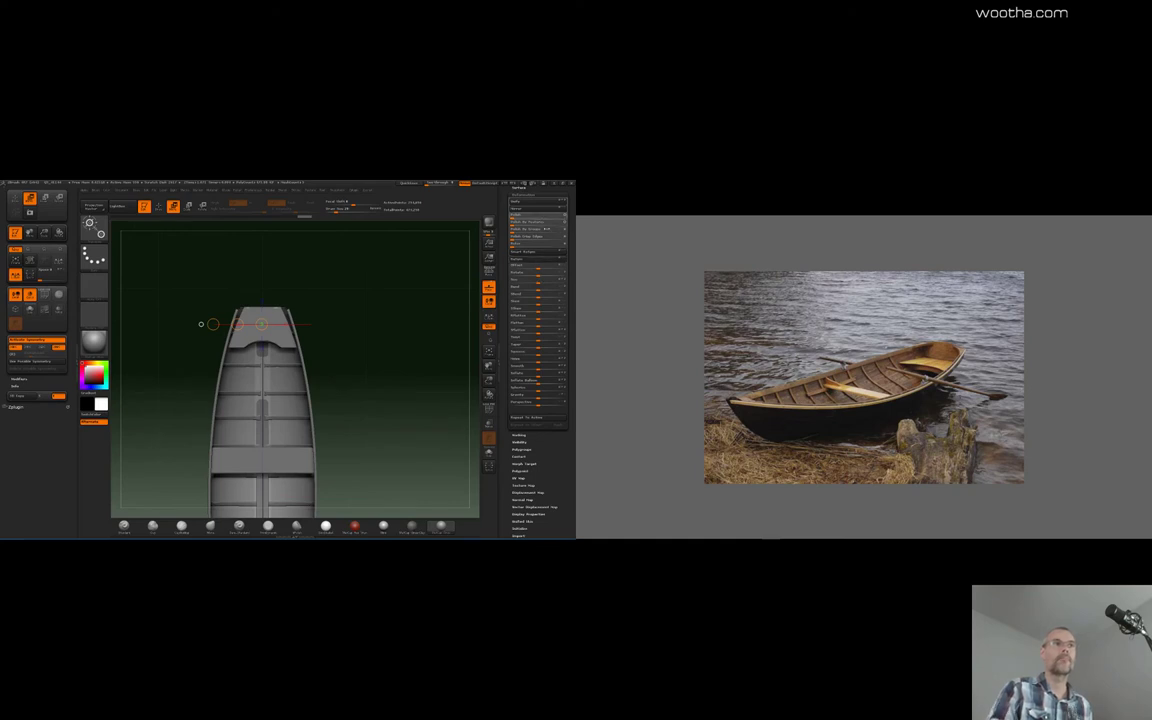
Extract the masked stern edge as a separate subtool with a reduced thickness
{"action": "left_click_drag", "start_coordinate": [555, 192], "coordinate": [558, 245]}
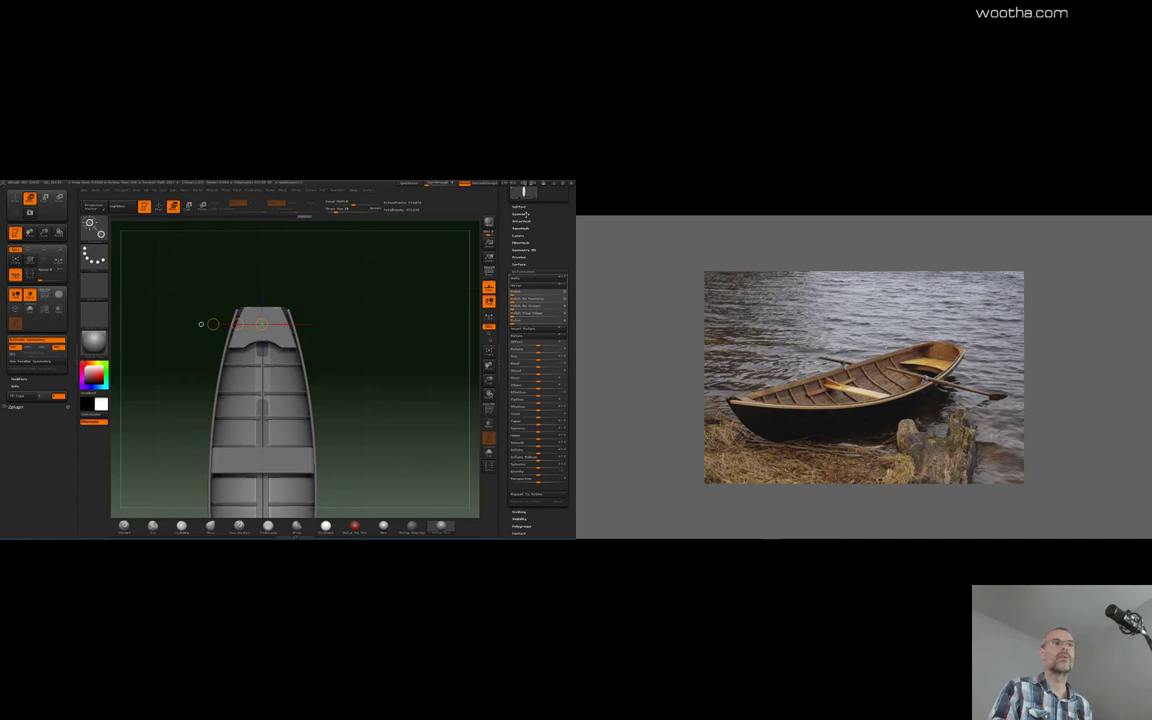
{"action": "left_click", "coordinate": [525, 214]}
{"action": "left_click", "coordinate": [522, 207]}
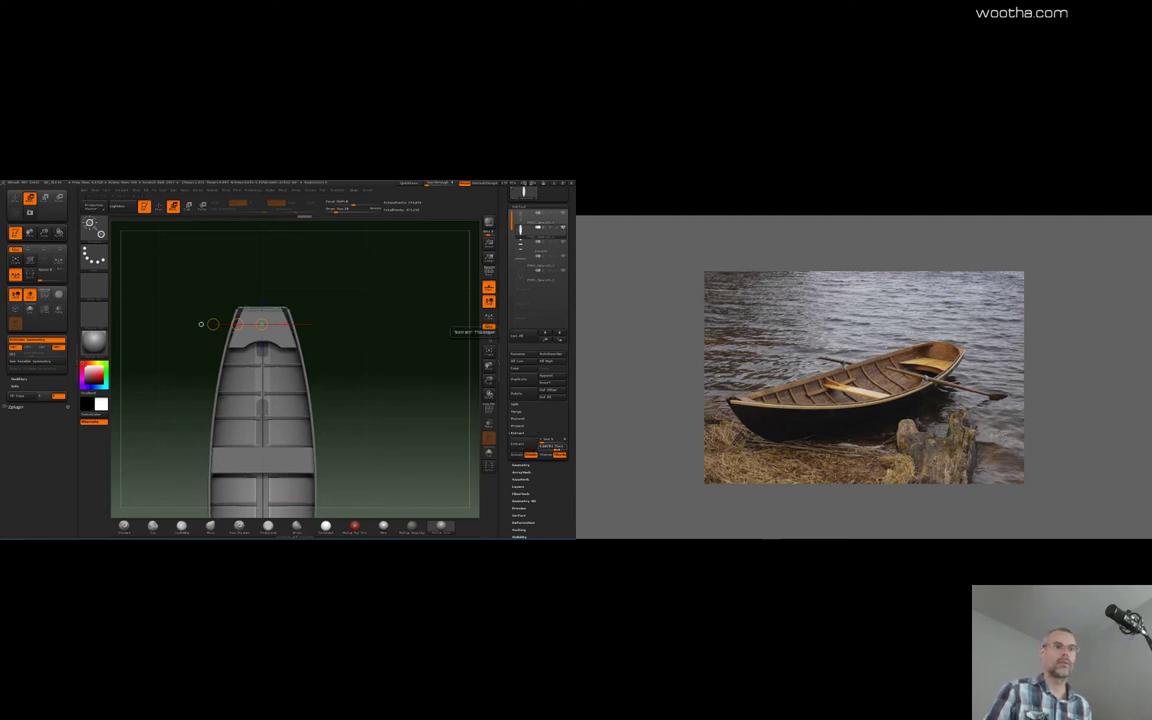
{"action": "left_click", "coordinate": [521, 445]}
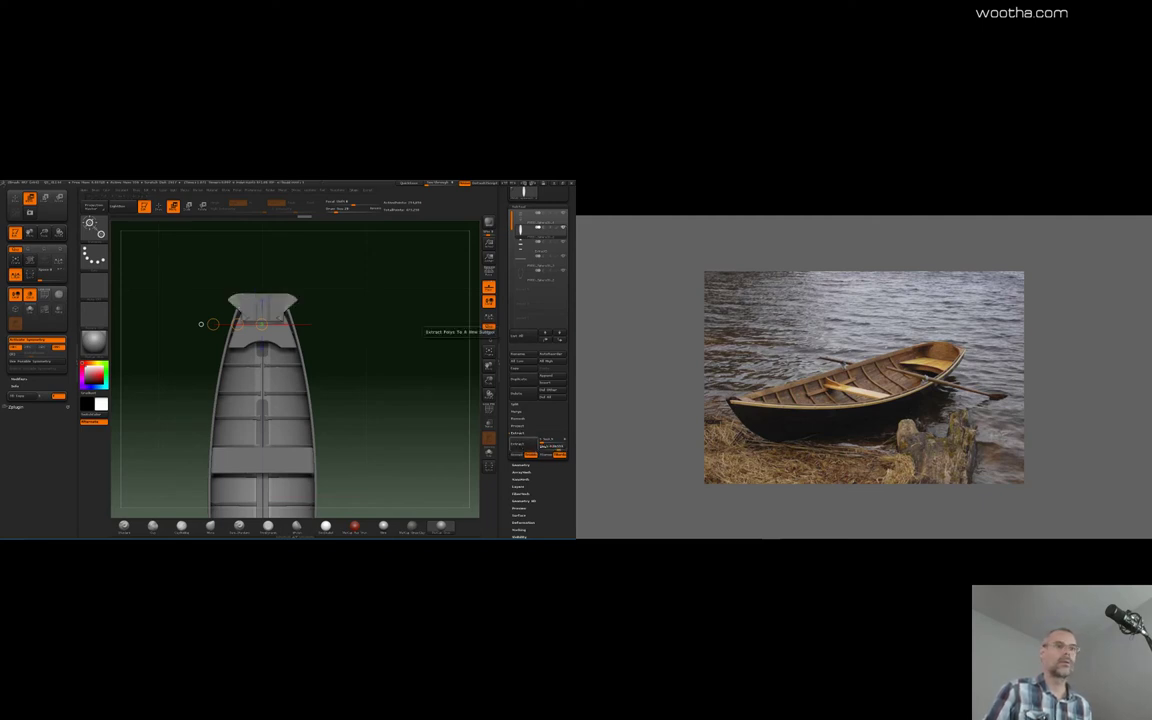
{"action": "left_click", "coordinate": [528, 445]}
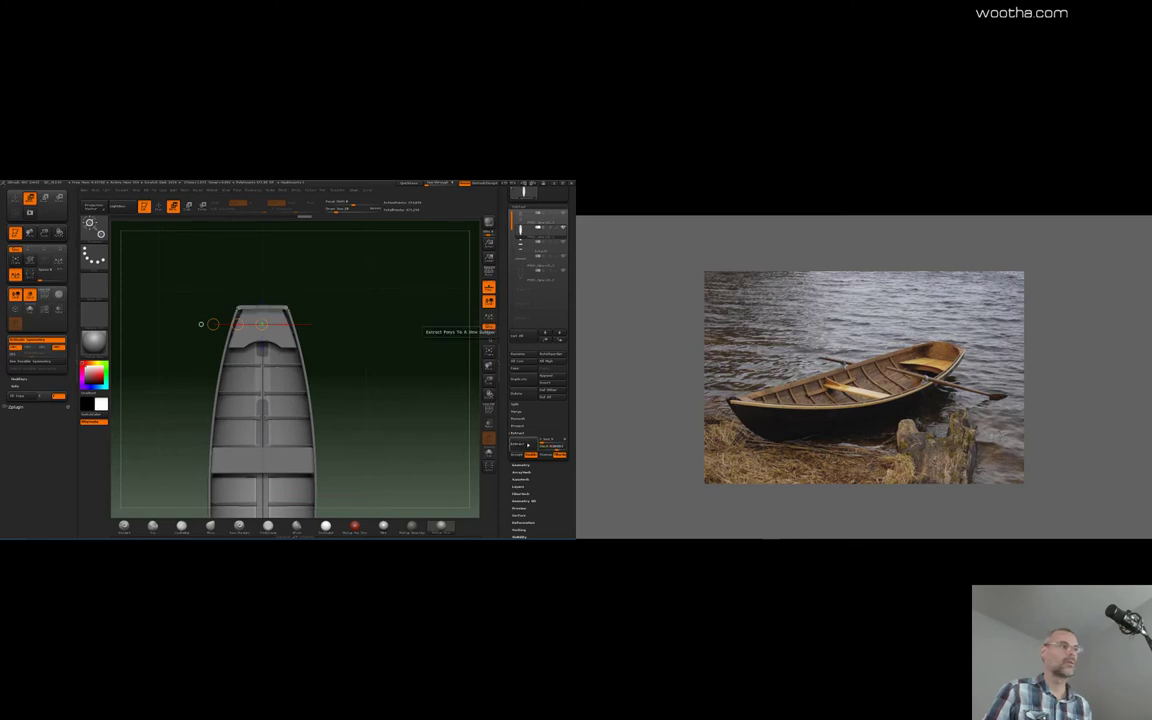
{"action": "left_click", "coordinate": [517, 456]}
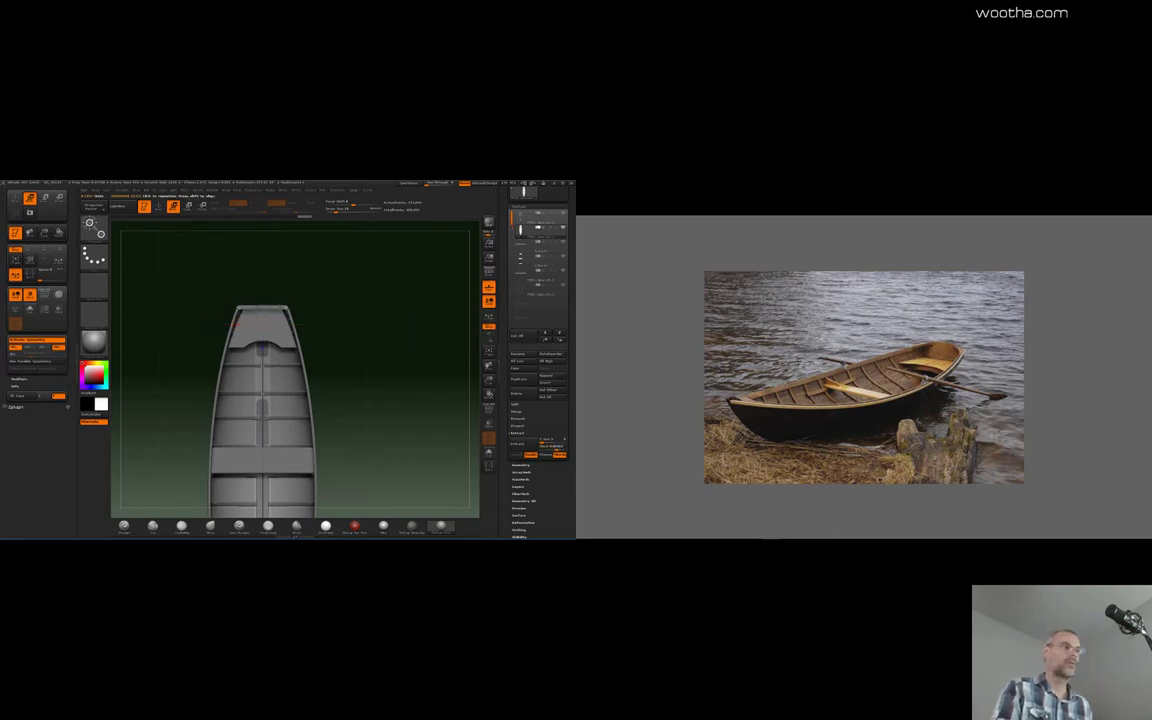
Select the extracted stern piece, lower it onto the hull's rim and lengthen it toward the inside of the boat
{"action": "left_click", "coordinate": [289, 323], "text": "alt"}
{"action": "left_click_drag", "start_coordinate": [440, 308], "coordinate": [392, 320]}
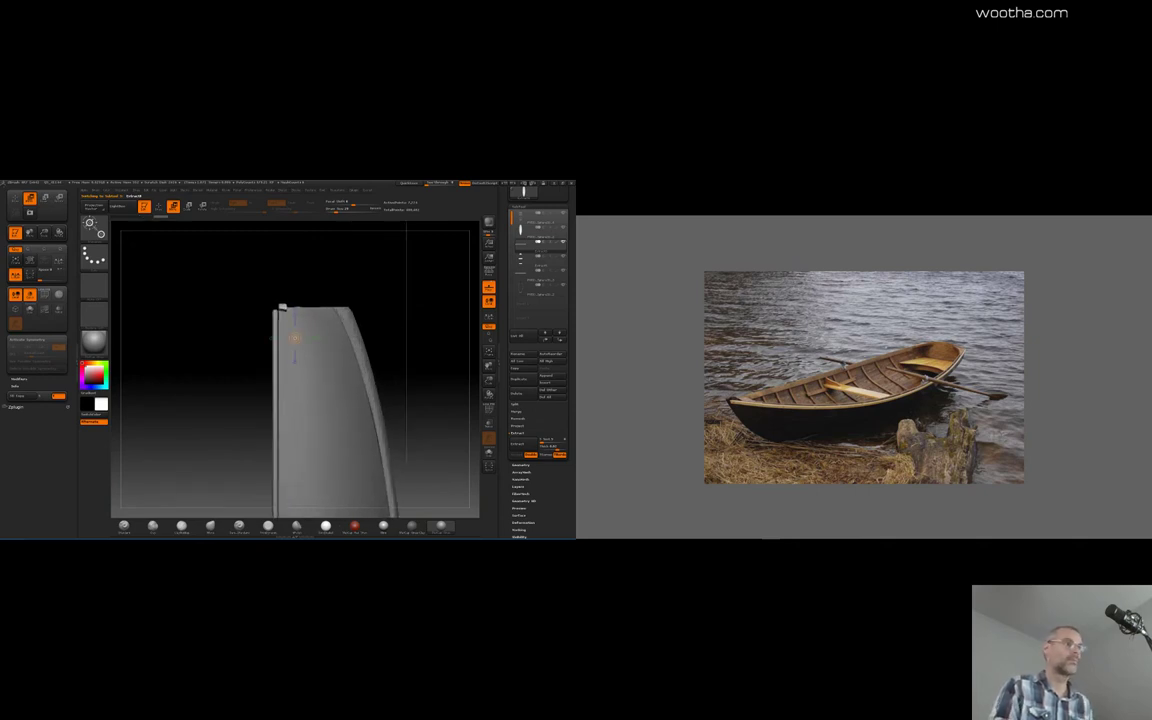
{"action": "mouse_move", "coordinate": [283, 307]}
{"action": "left_mouse_down", "text": "shift"}
{"action": "mouse_move", "coordinate": [351, 307]}
{"action": "mouse_move", "coordinate": [313, 307]}
{"action": "left_mouse_up", "text": "shift"}
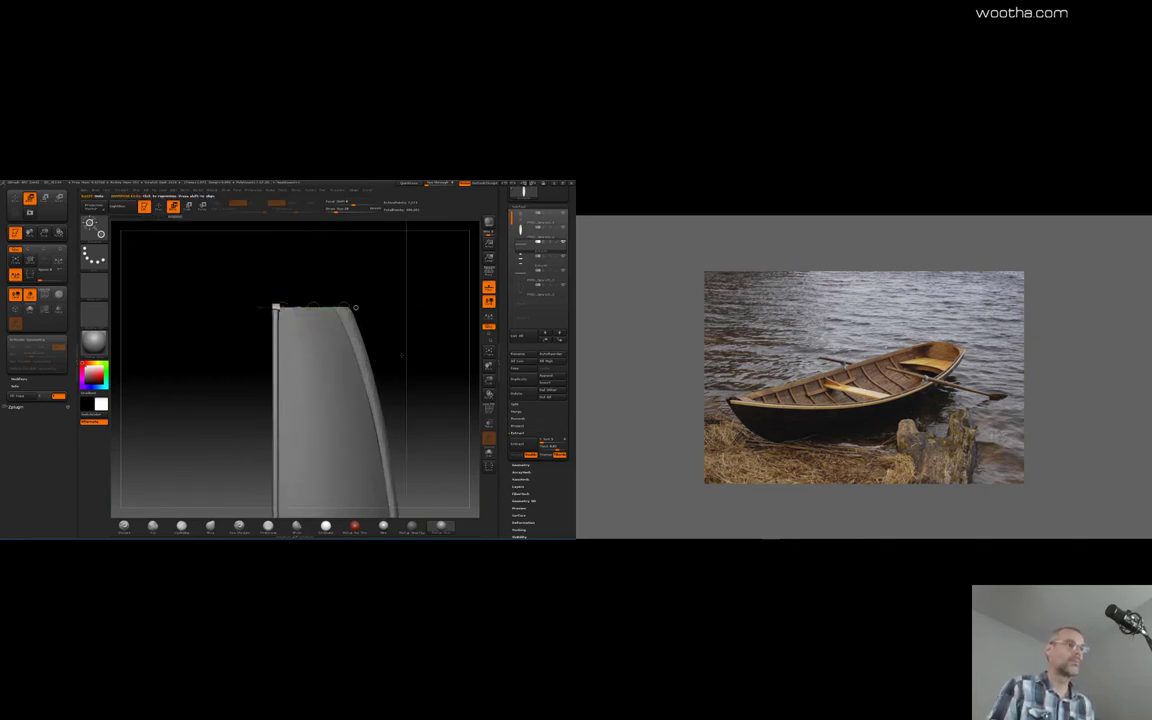
{"action": "left_click_drag", "start_coordinate": [402, 355], "coordinate": [436, 371], "text": "shift"}
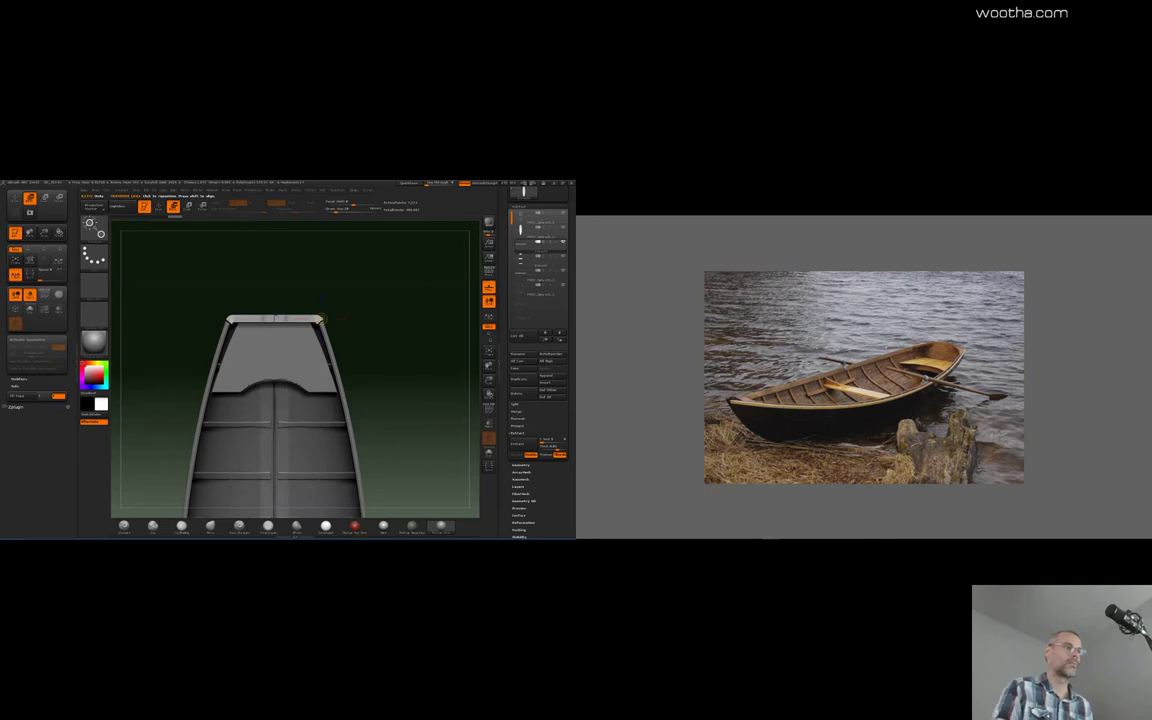
{"action": "left_click_drag", "start_coordinate": [275, 318], "coordinate": [275, 465], "text": "shift"}
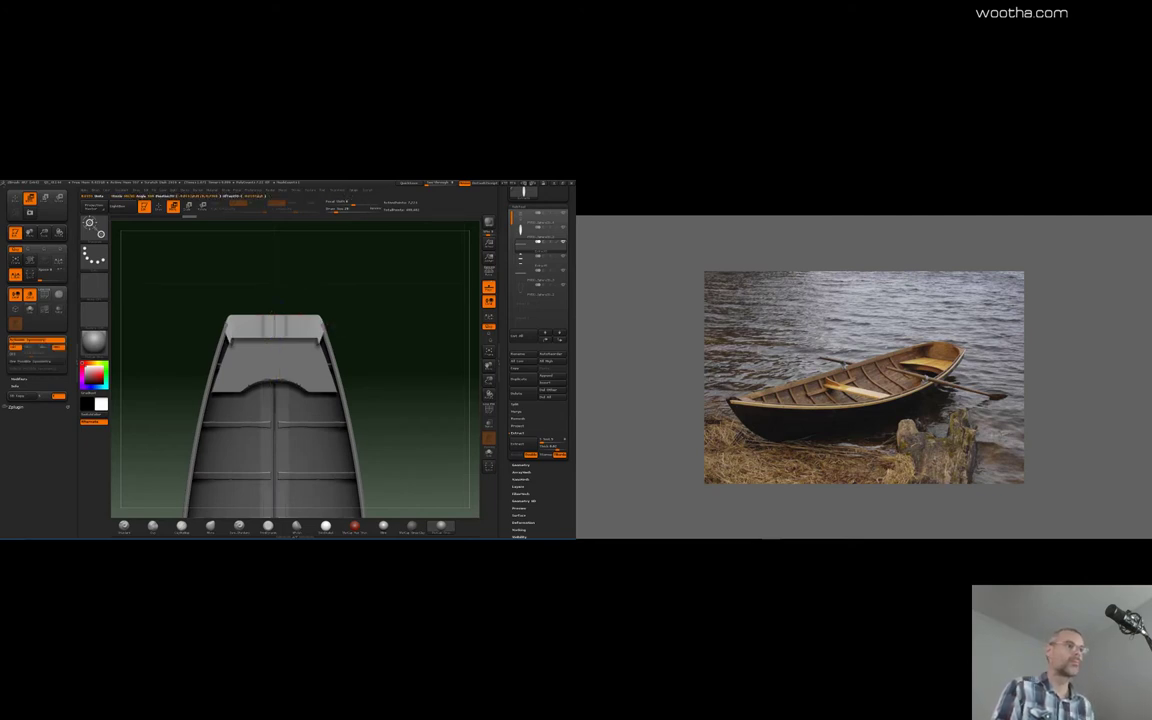
Clip the stern piece's inner edge straight and, with the piece isolated, flatten its uneven underside
{"action": "left_click_drag", "start_coordinate": [167, 435], "coordinate": [222, 344], "text": "ctrl+shift"}
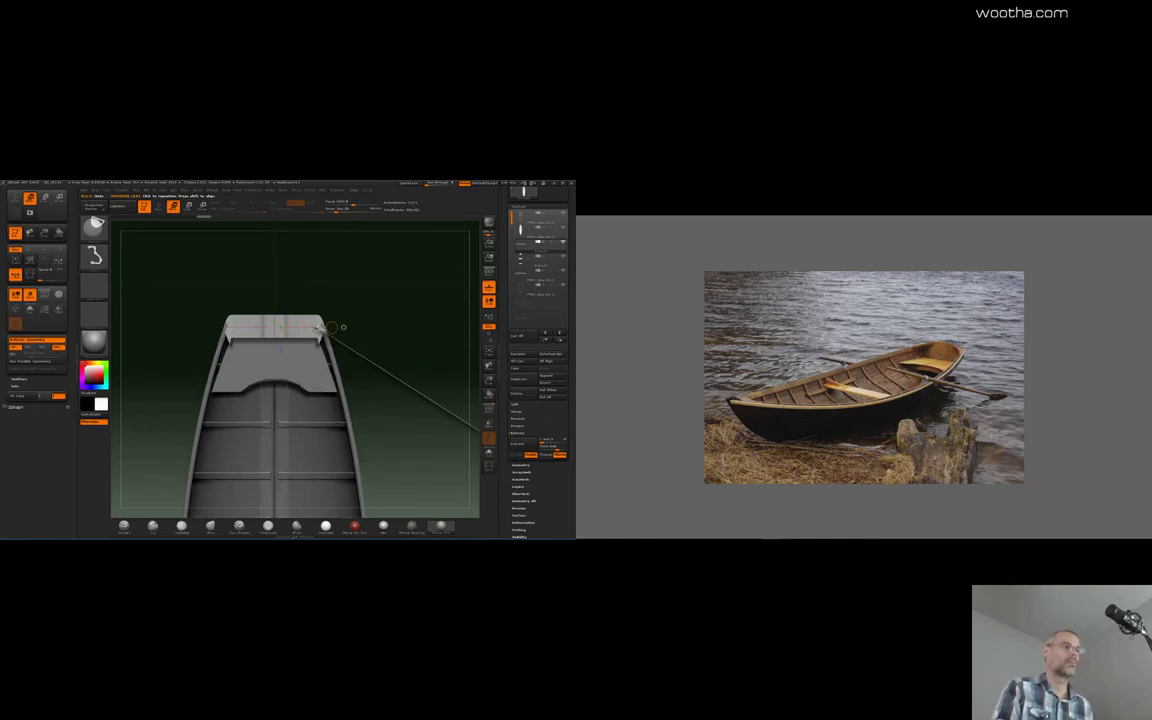
{"action": "key", "text": "ctrl+z"}
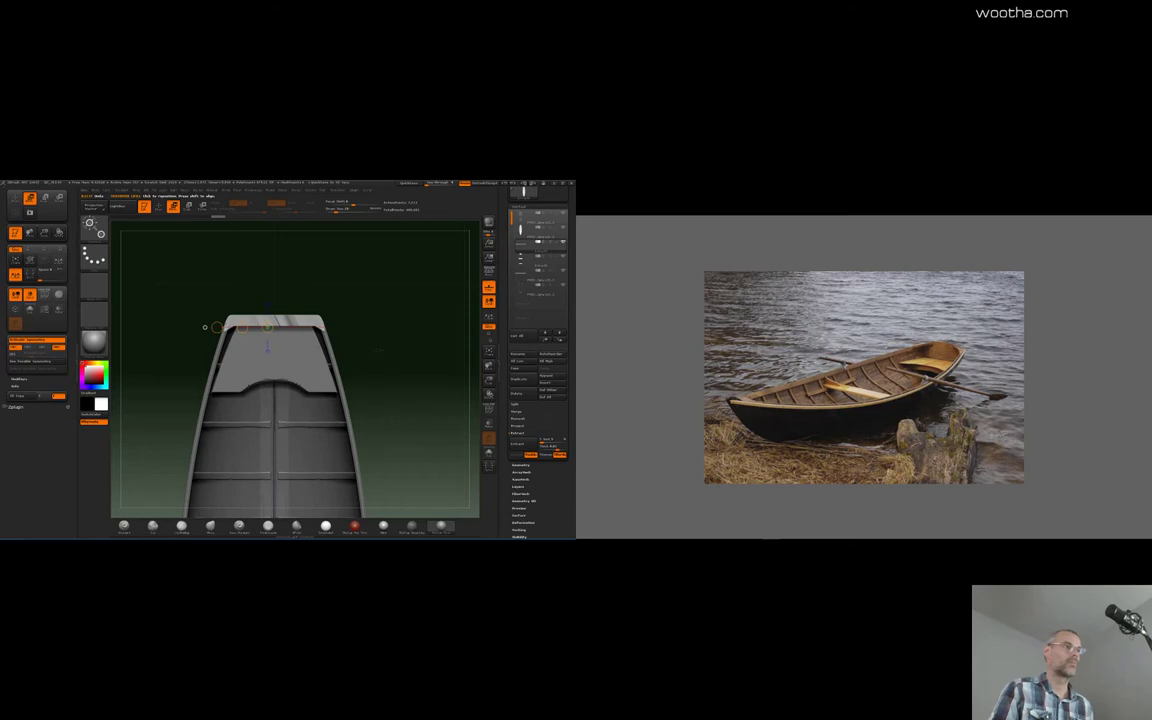
{"action": "left_click_drag", "start_coordinate": [379, 350], "coordinate": [384, 296]}
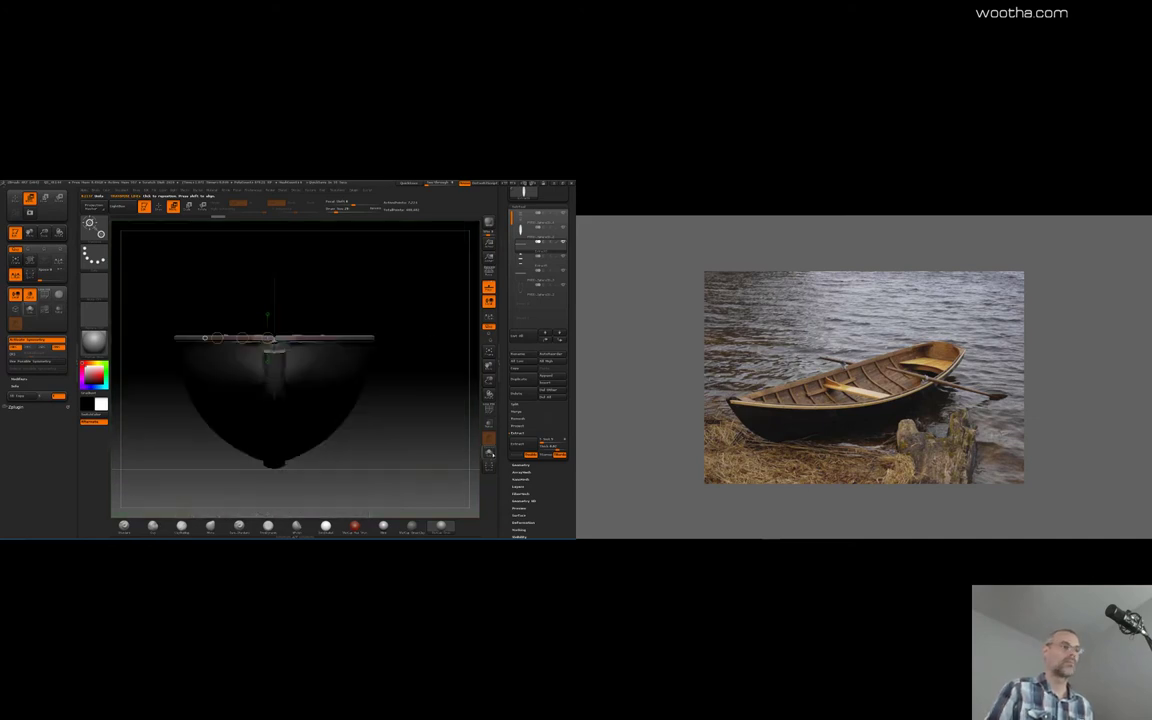
{"action": "left_click", "coordinate": [489, 453]}
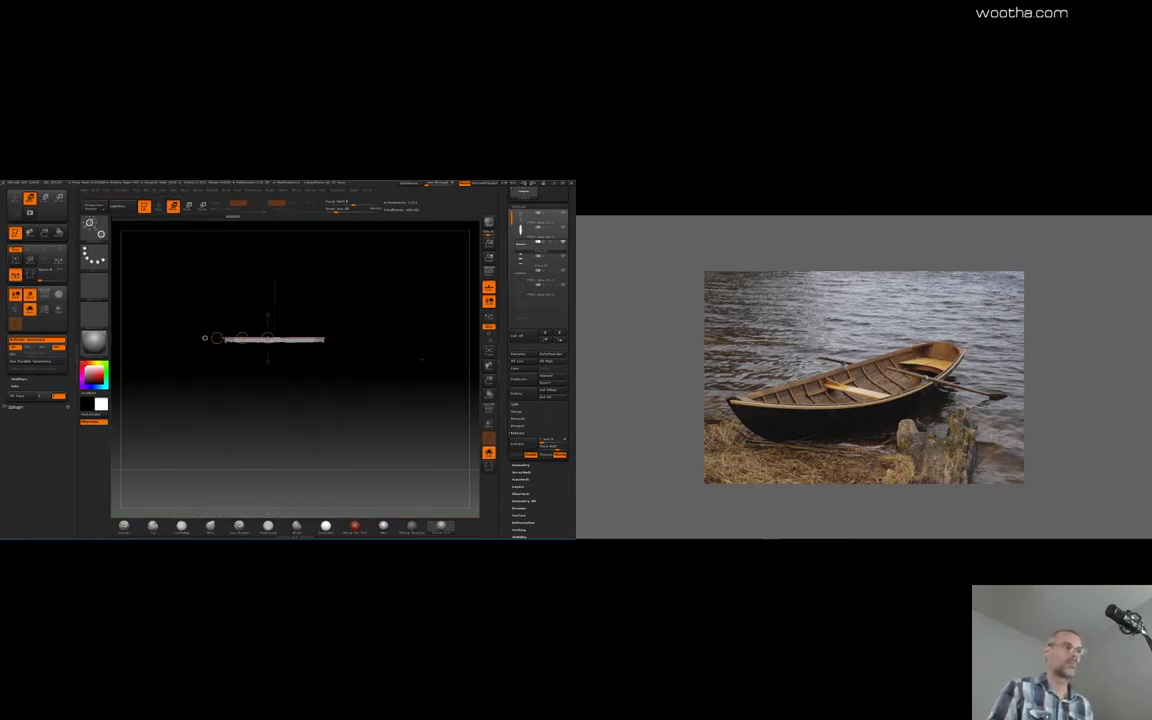
{"action": "left_click_drag", "start_coordinate": [438, 350], "coordinate": [167, 336], "text": "ctrl+shift"}
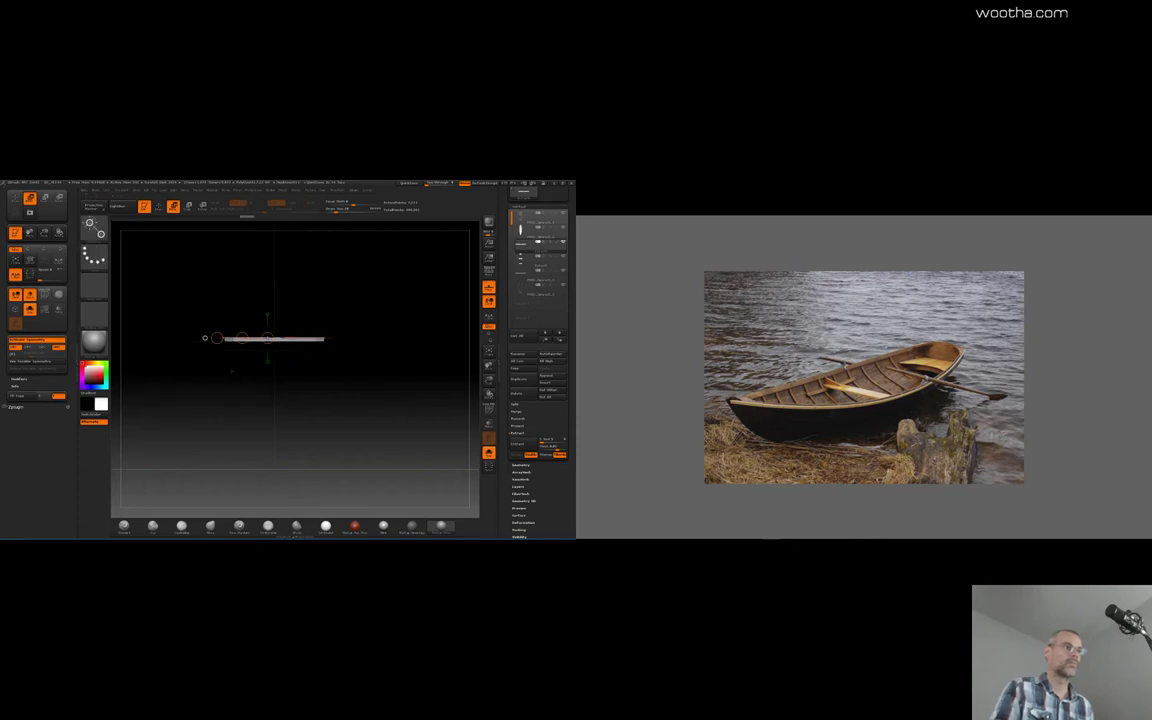
{"action": "left_click_drag", "start_coordinate": [231, 372], "coordinate": [391, 426]}
{"action": "left_click", "coordinate": [489, 453]}
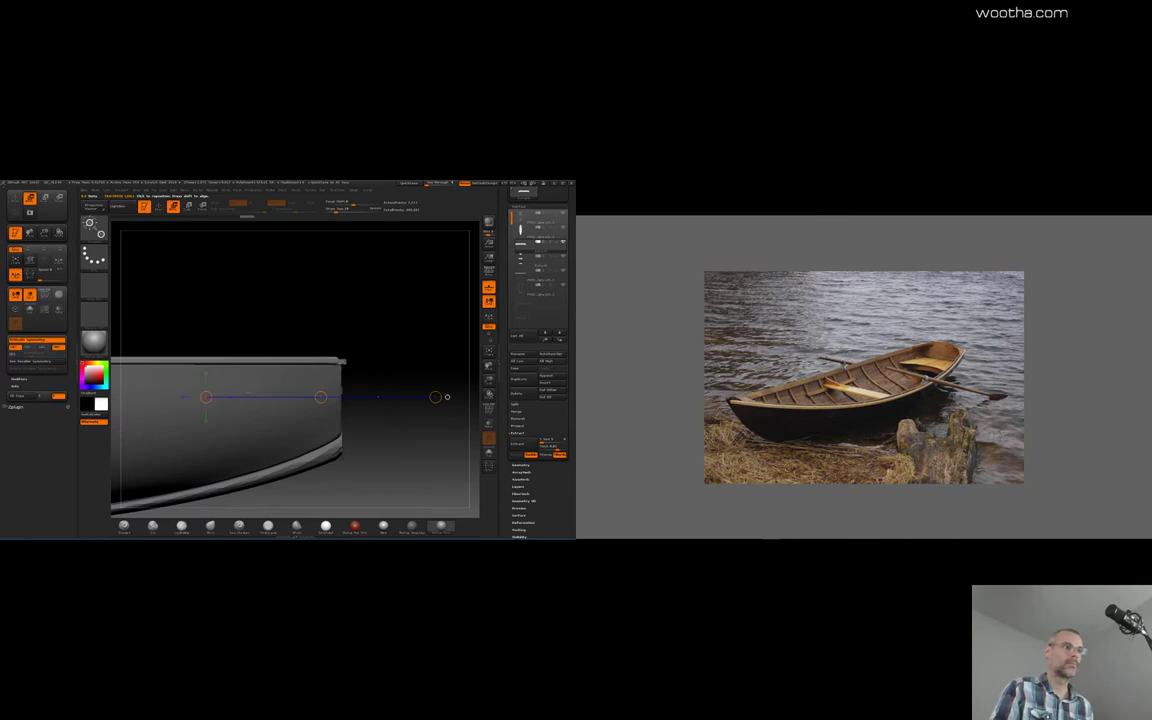
Place a copy of the stern piece across the stern seat's inner edge and narrow it into a thin, straight crossbar
{"action": "mouse_move", "coordinate": [341, 330]}
{"action": "left_mouse_down"}
{"action": "mouse_move", "coordinate": [400, 360]}
{"action": "mouse_move", "coordinate": [402, 394]}
{"action": "mouse_move", "coordinate": [375, 365]}
{"action": "mouse_move", "coordinate": [402, 394]}
{"action": "mouse_move", "coordinate": [407, 359]}
{"action": "mouse_move", "coordinate": [327, 359]}
{"action": "left_mouse_up"}
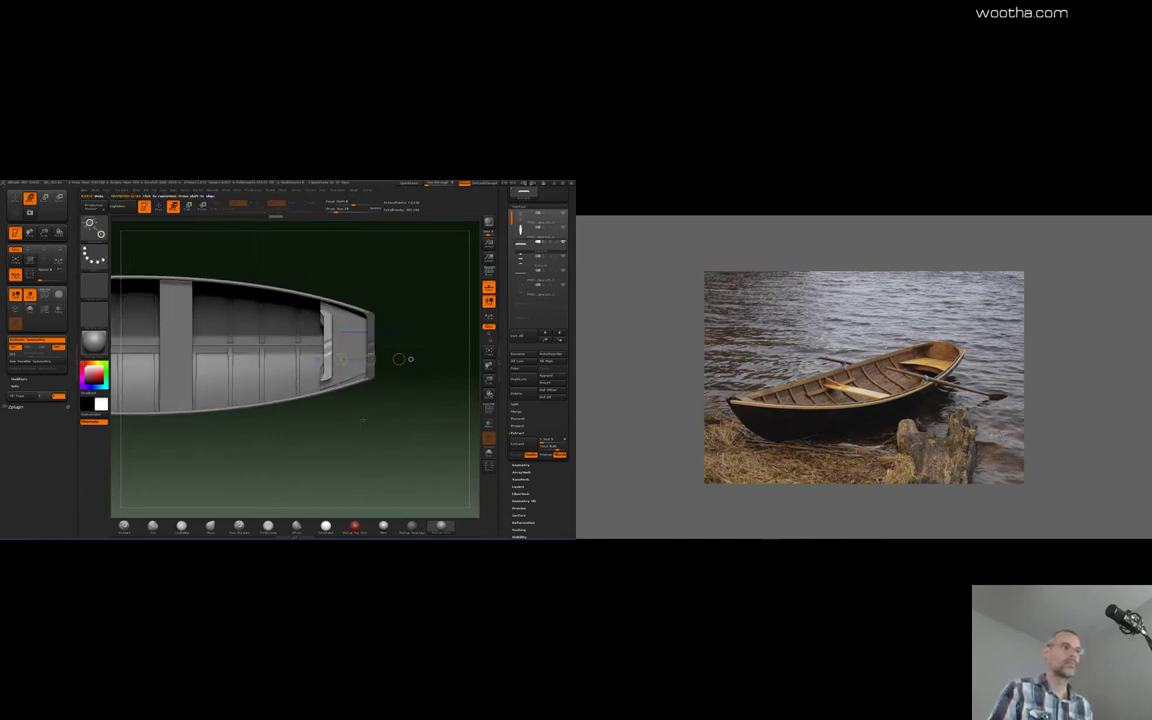
{"action": "mouse_move", "coordinate": [363, 420]}
{"action": "left_mouse_down", "text": "shift"}
{"action": "mouse_move", "coordinate": [361, 315]}
{"action": "mouse_move", "coordinate": [427, 322]}
{"action": "mouse_move", "coordinate": [426, 372]}
{"action": "mouse_move", "coordinate": [424, 333]}
{"action": "mouse_move", "coordinate": [397, 383]}
{"action": "left_mouse_up", "text": "shift"}
{"action": "key", "text": "r"}
{"action": "left_click_drag", "start_coordinate": [432, 340], "coordinate": [410, 359]}
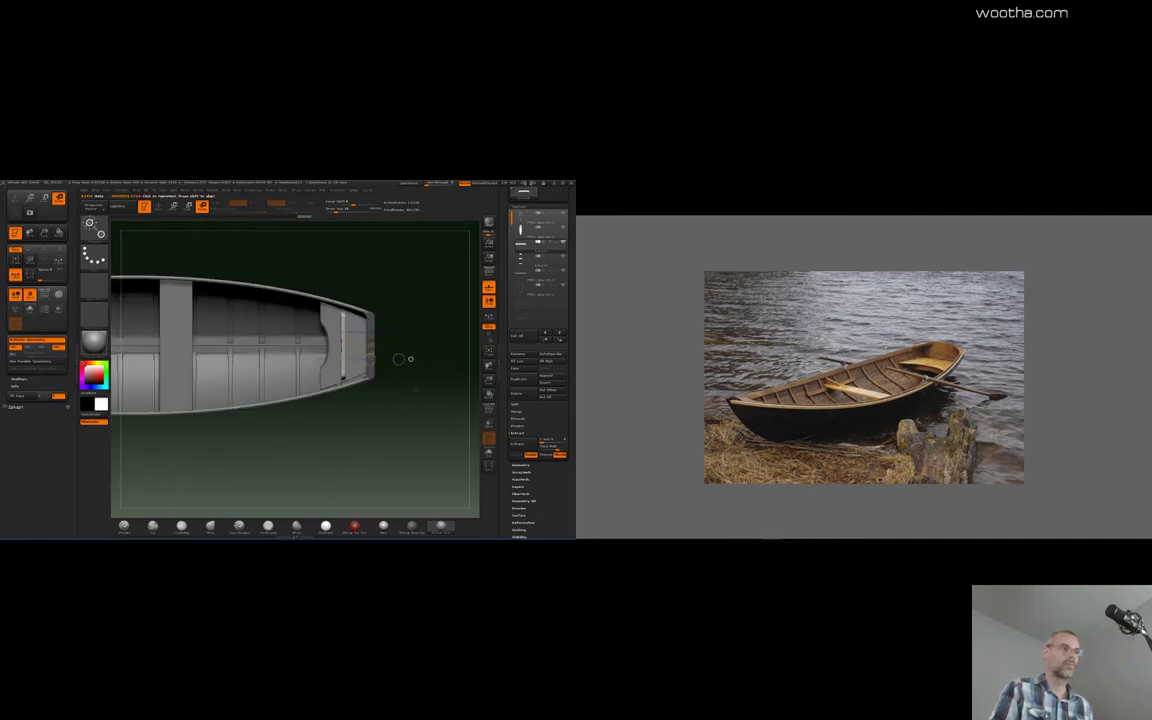
{"action": "key", "text": "w"}
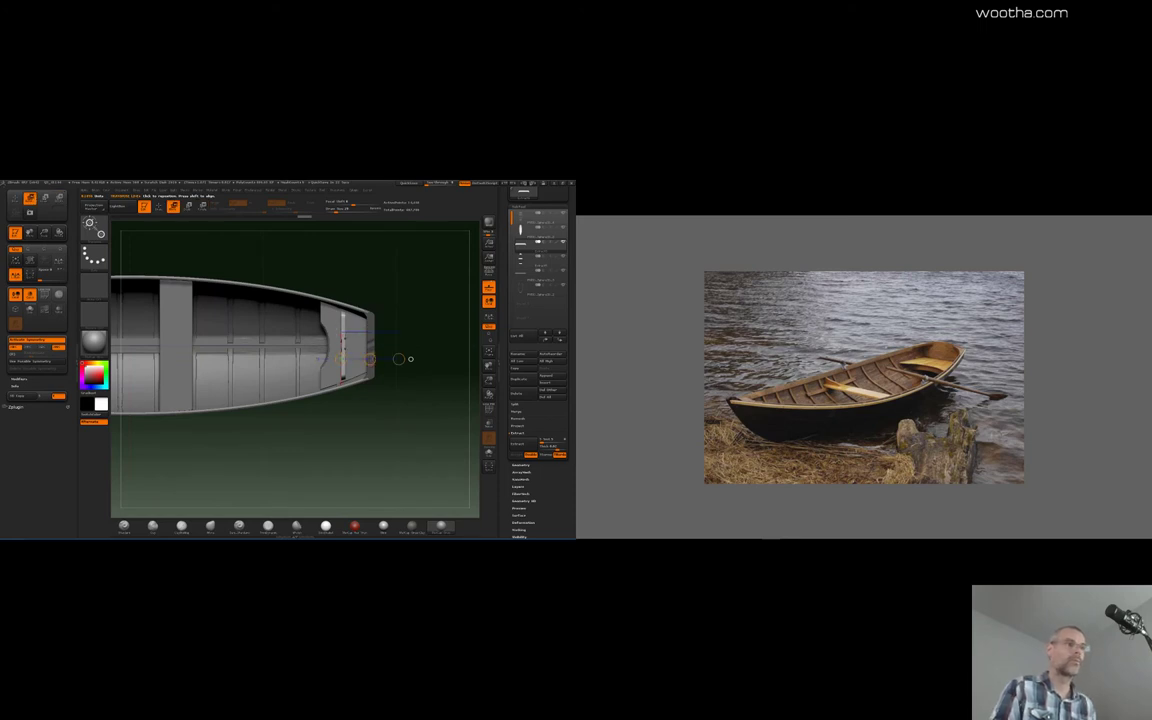
{"action": "left_click_drag", "start_coordinate": [371, 359], "coordinate": [360, 359]}
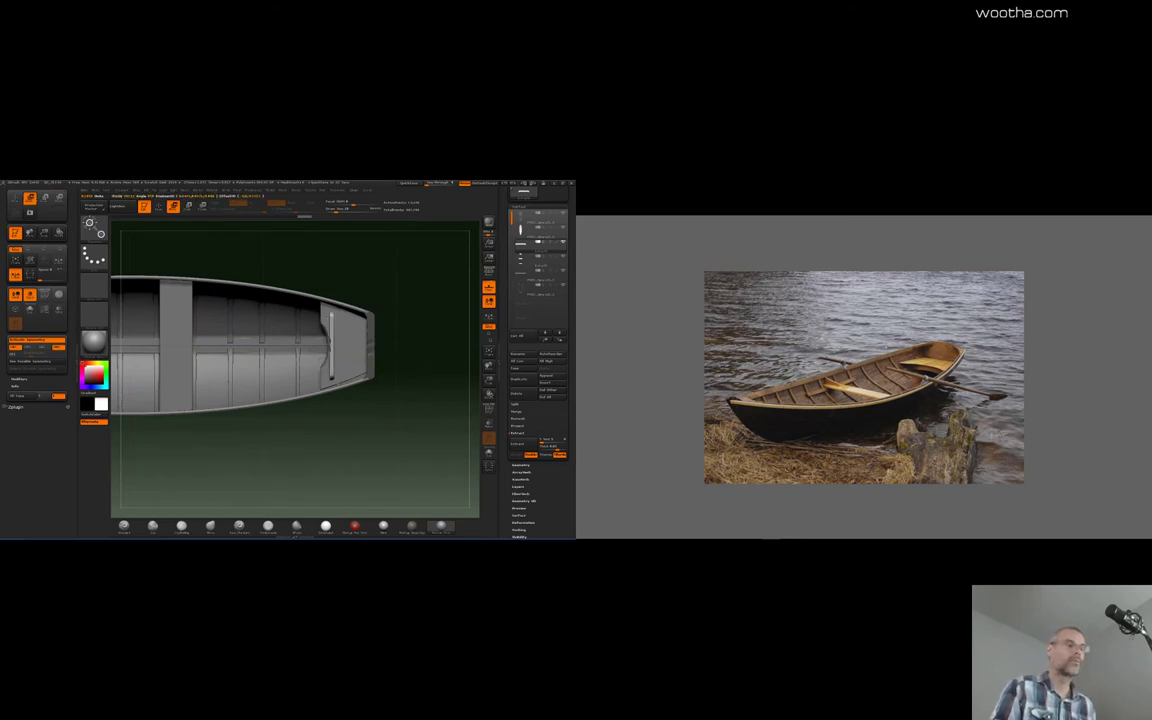
{"action": "left_click_drag", "start_coordinate": [331, 306], "coordinate": [332, 384]}
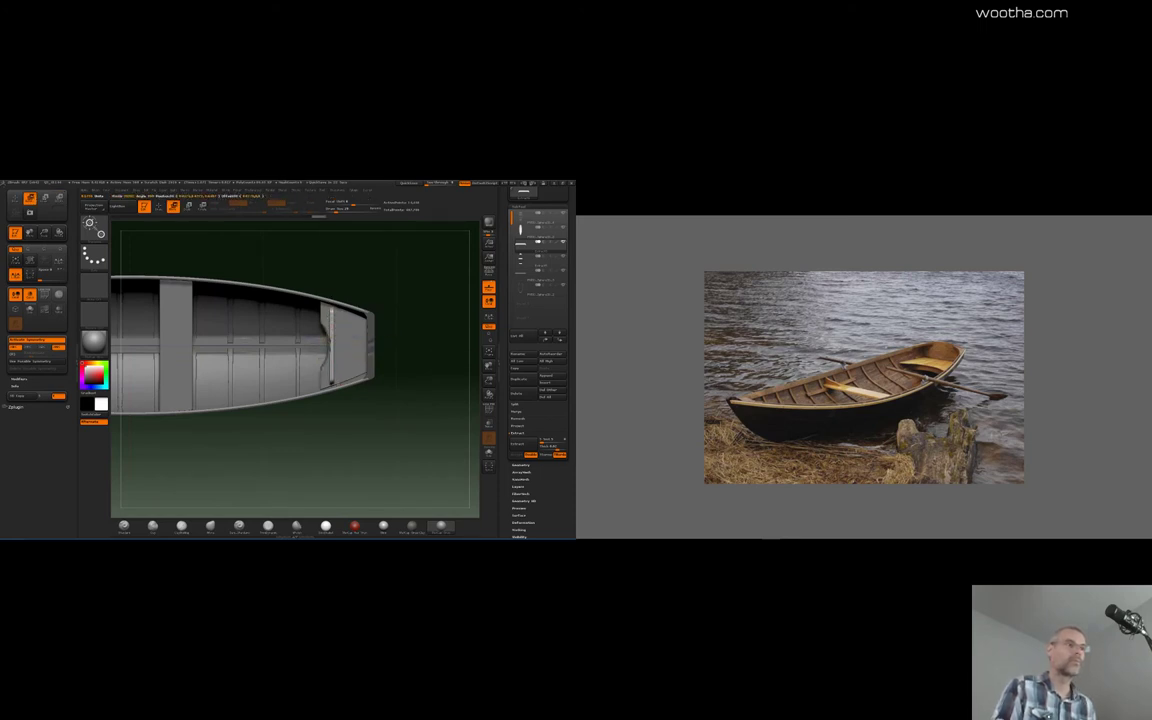
Adjust the crossbar's height so it sits beneath the stern seat, and save the project
{"action": "left_click_drag", "start_coordinate": [405, 385], "coordinate": [431, 339]}
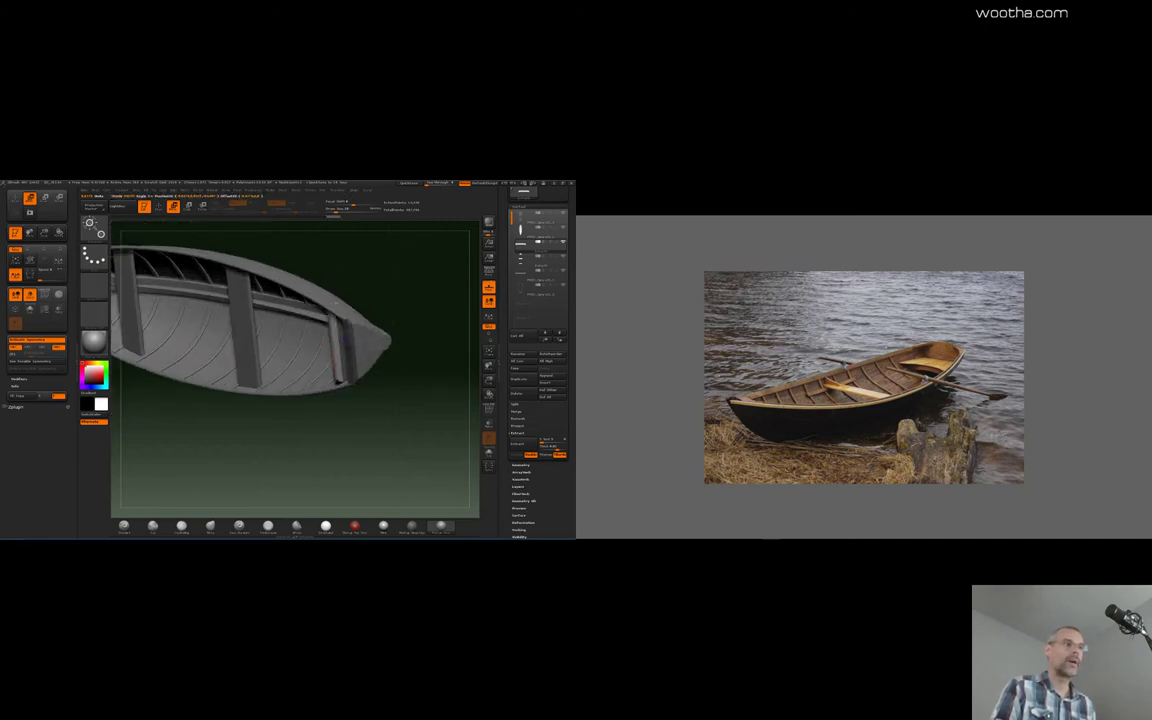
{"action": "mouse_move", "coordinate": [402, 392]}
{"action": "left_mouse_down"}
{"action": "mouse_move", "coordinate": [421, 366]}
{"action": "mouse_move", "coordinate": [399, 373]}
{"action": "left_mouse_up"}
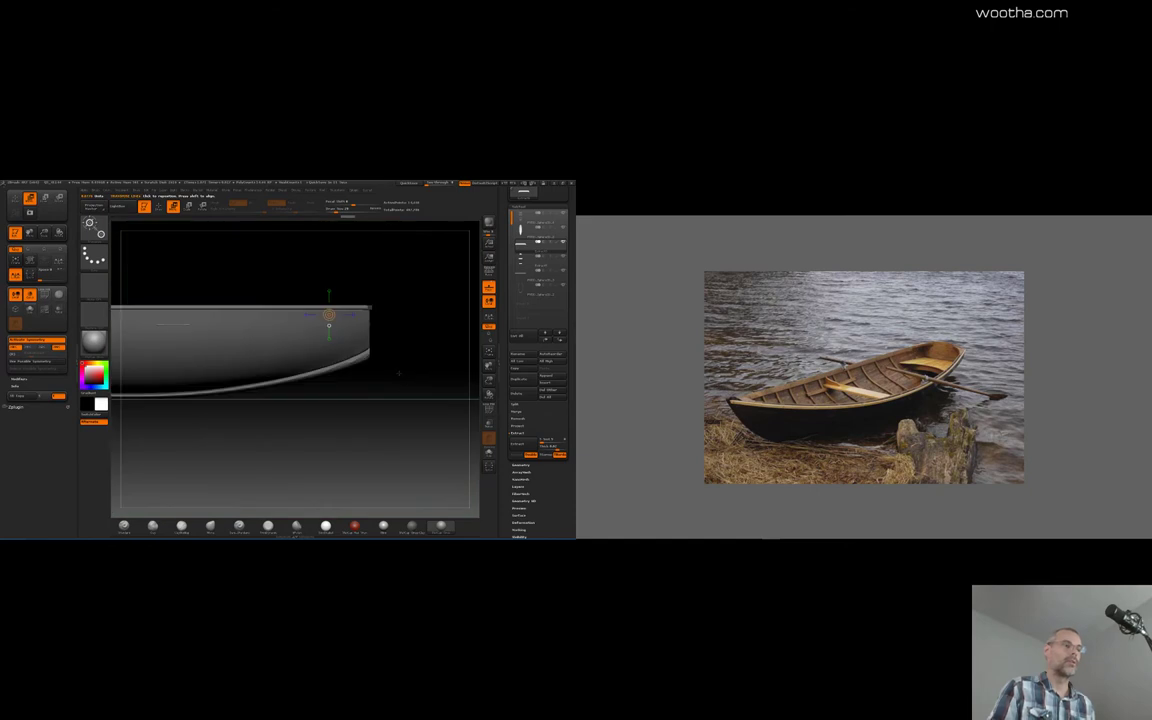
{"action": "left_click_drag", "start_coordinate": [334, 300], "coordinate": [334, 288]}
{"action": "left_click_drag", "start_coordinate": [408, 325], "coordinate": [449, 346]}
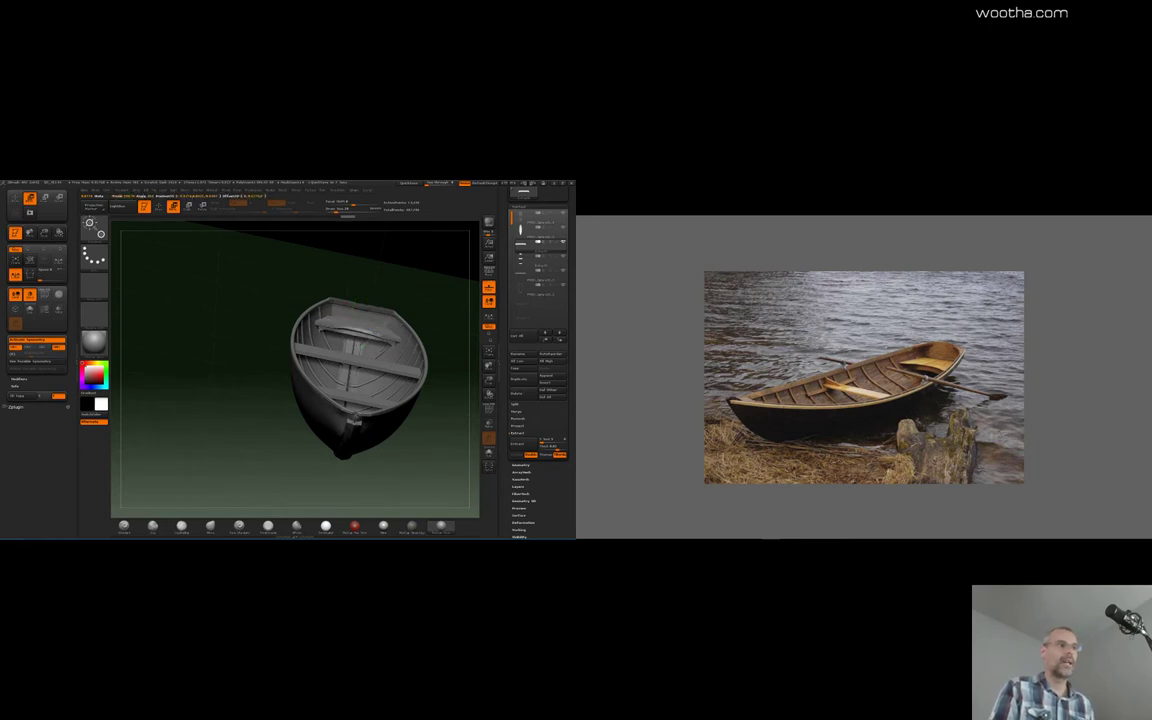
{"action": "left_click_drag", "start_coordinate": [456, 378], "coordinate": [458, 339]}
{"action": "key", "text": "ctrl+s"}
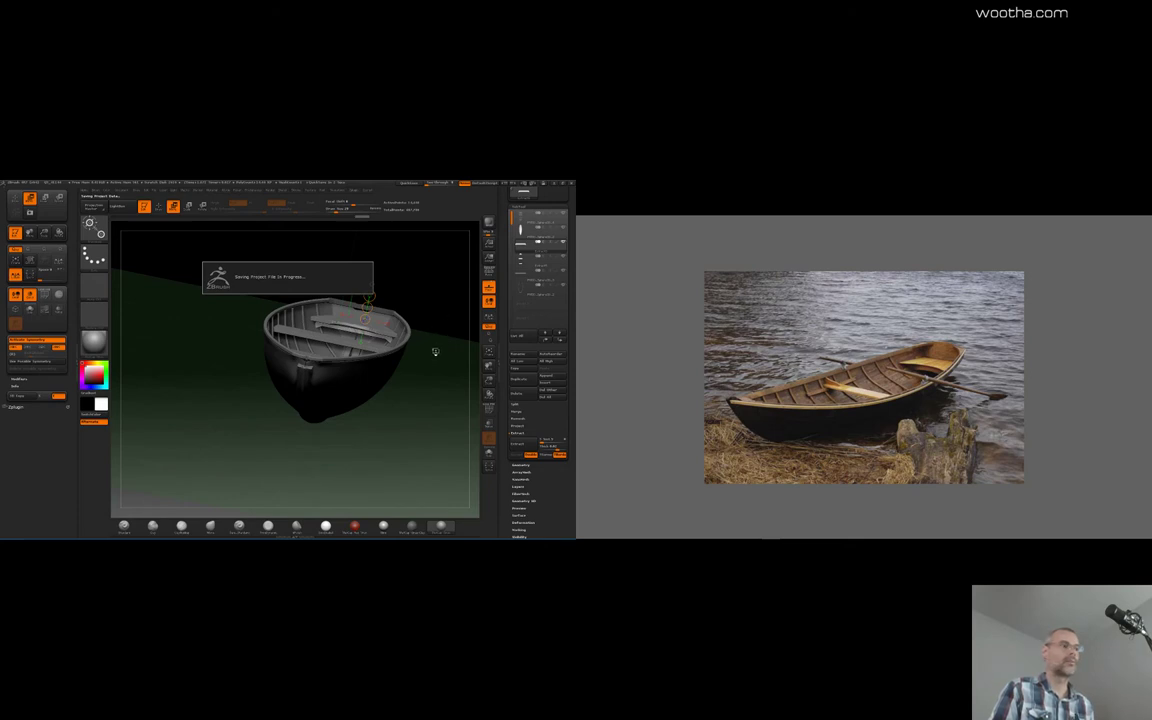
{"action": "left_click_drag", "start_coordinate": [439, 341], "coordinate": [405, 325]}
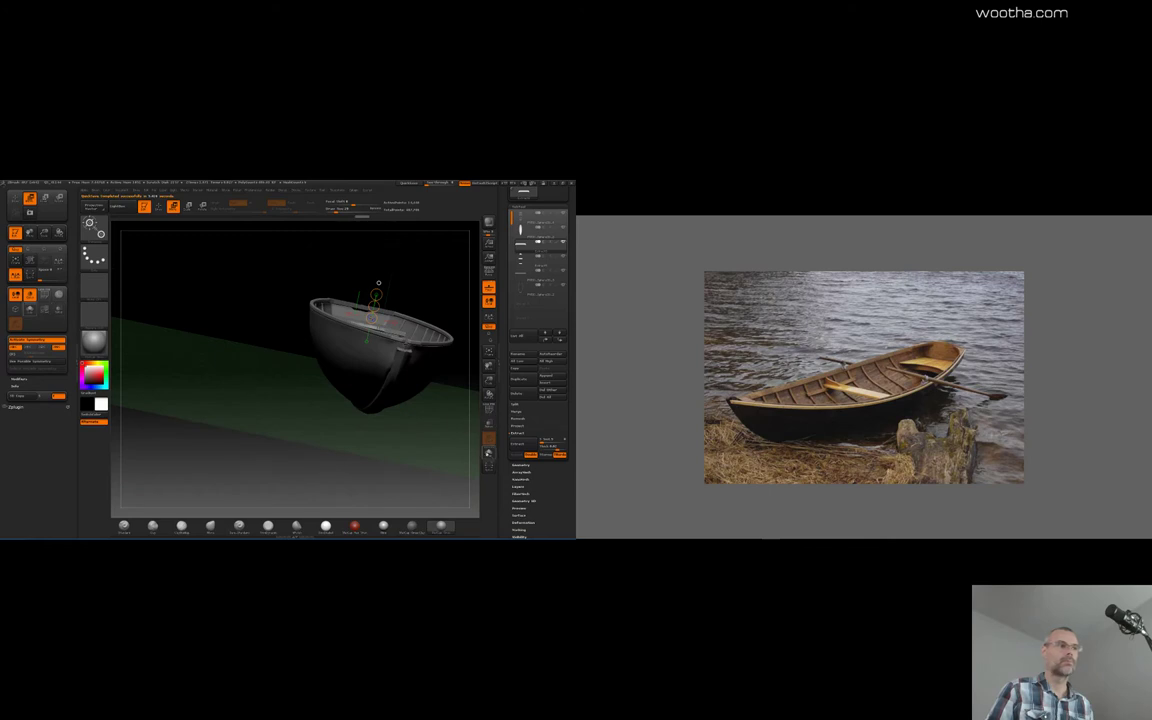
Isolate the crossbar piece, clip off its curled ends and show the whole boat again
{"action": "left_click", "coordinate": [30, 309]}
{"action": "left_click_drag", "start_coordinate": [415, 425], "coordinate": [431, 436], "text": "shift"}
{"action": "mouse_move", "coordinate": [421, 379]}
{"action": "left_mouse_down", "text": "alt"}
{"action": "mouse_move", "coordinate": [399, 396]}
{"action": "mouse_move", "coordinate": [421, 380]}
{"action": "mouse_move", "coordinate": [365, 396]}
{"action": "left_mouse_up", "text": "alt"}
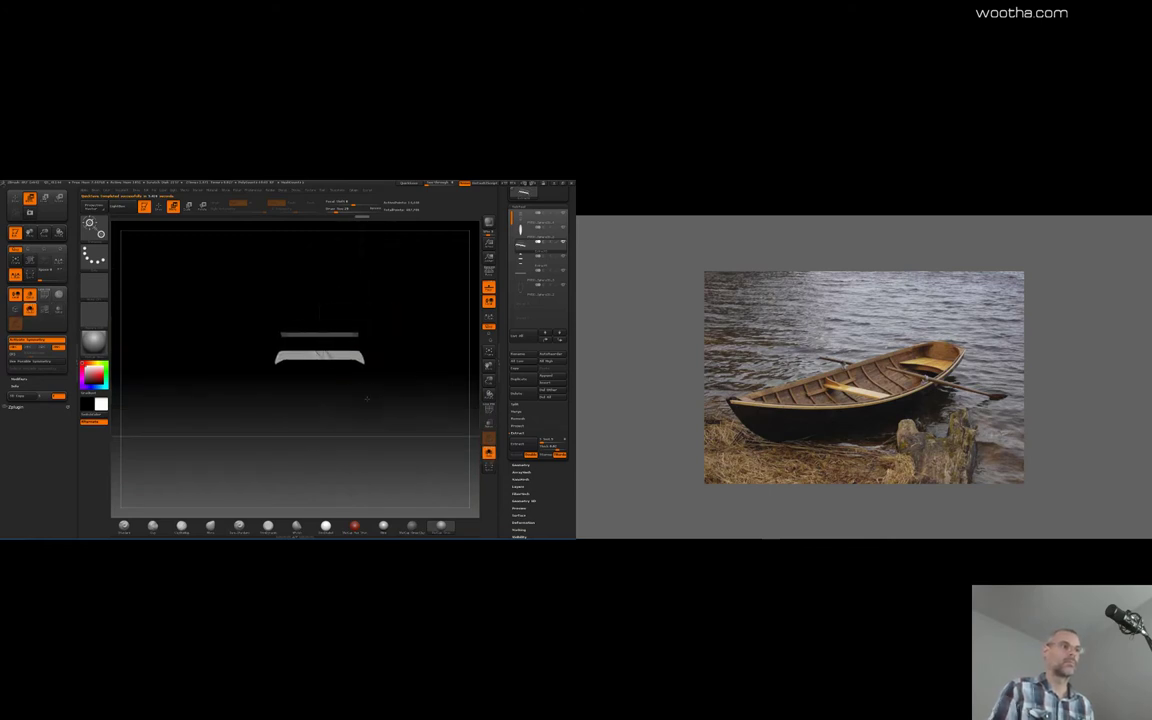
{"action": "mouse_move", "coordinate": [363, 328]}
{"action": "left_mouse_down", "text": "ctrl+shift"}
{"action": "mouse_move", "coordinate": [368, 296]}
{"action": "mouse_move", "coordinate": [336, 409]}
{"action": "left_mouse_up", "text": "ctrl+shift"}
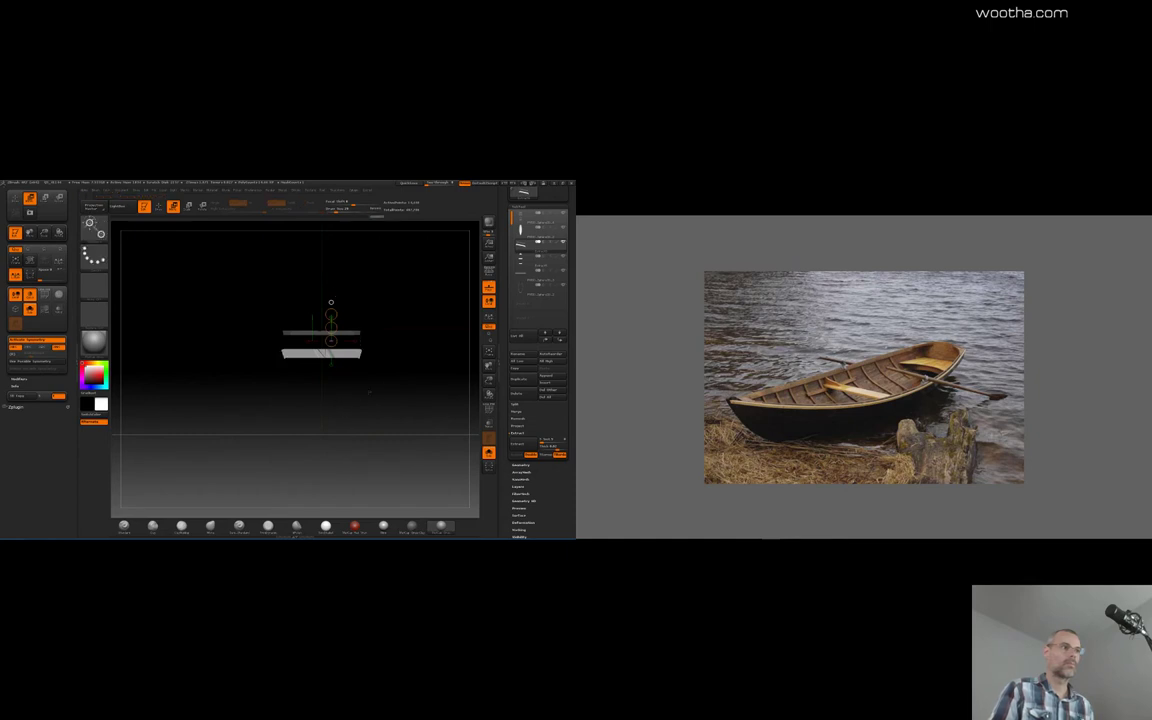
{"action": "left_click", "coordinate": [488, 456]}
{"action": "left_click_drag", "start_coordinate": [446, 376], "coordinate": [442, 415]}
{"action": "key", "text": "ctrl+z"}
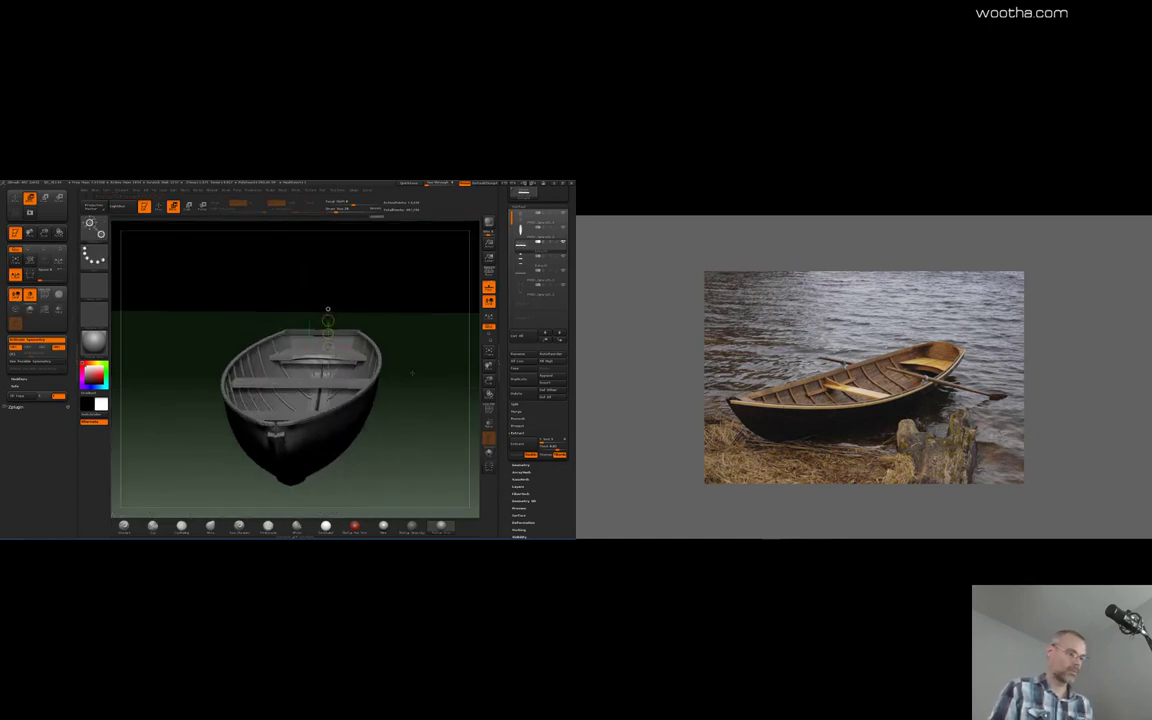
Place a crossbar along the boat's centreline next to the middle bench
{"action": "left_click_drag", "start_coordinate": [300, 344], "coordinate": [342, 356]}
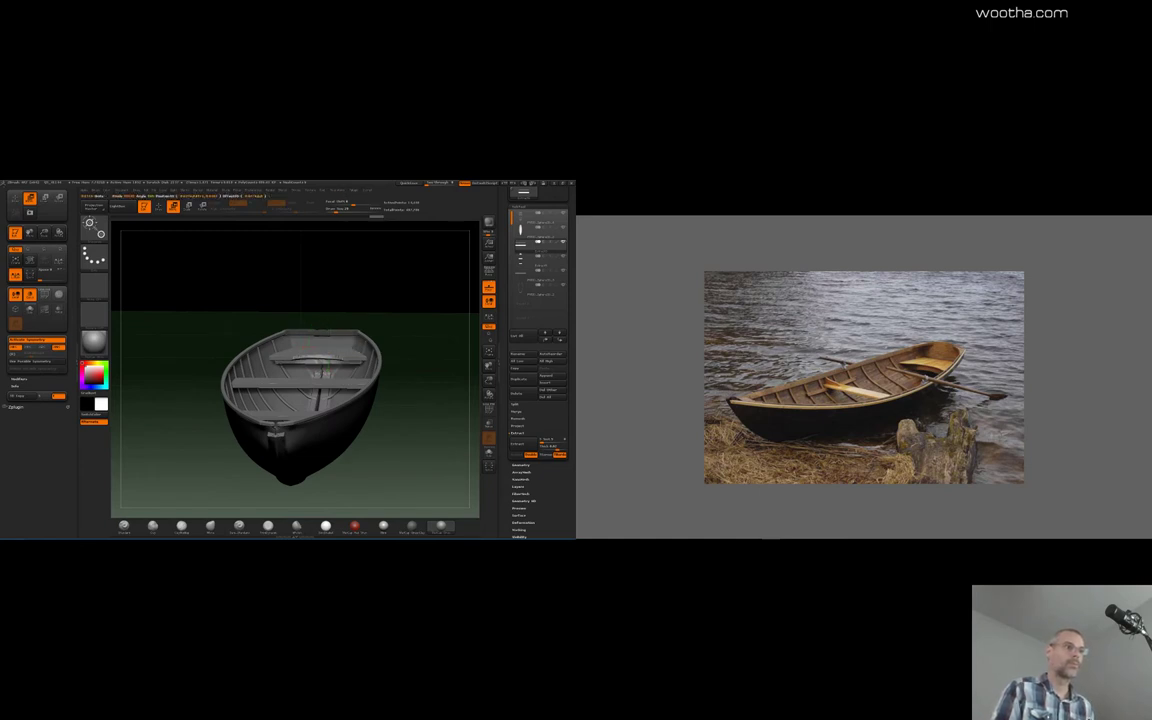
{"action": "key", "text": "ctrl+z"}
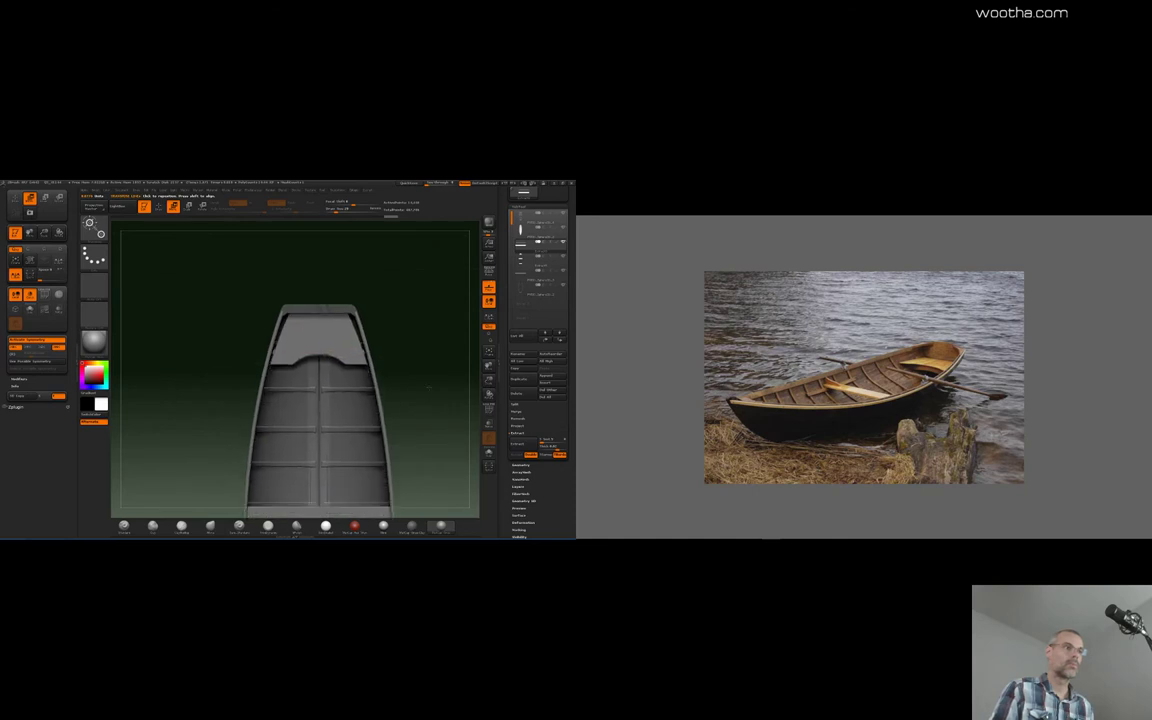
{"action": "left_click_drag", "start_coordinate": [314, 309], "coordinate": [314, 498]}
{"action": "key", "text": "ctrl+z"}
{"action": "key", "text": "ctrl+z"}
{"action": "key", "text": "ctrl+z"}
{"action": "key", "text": "ctrl+z"}
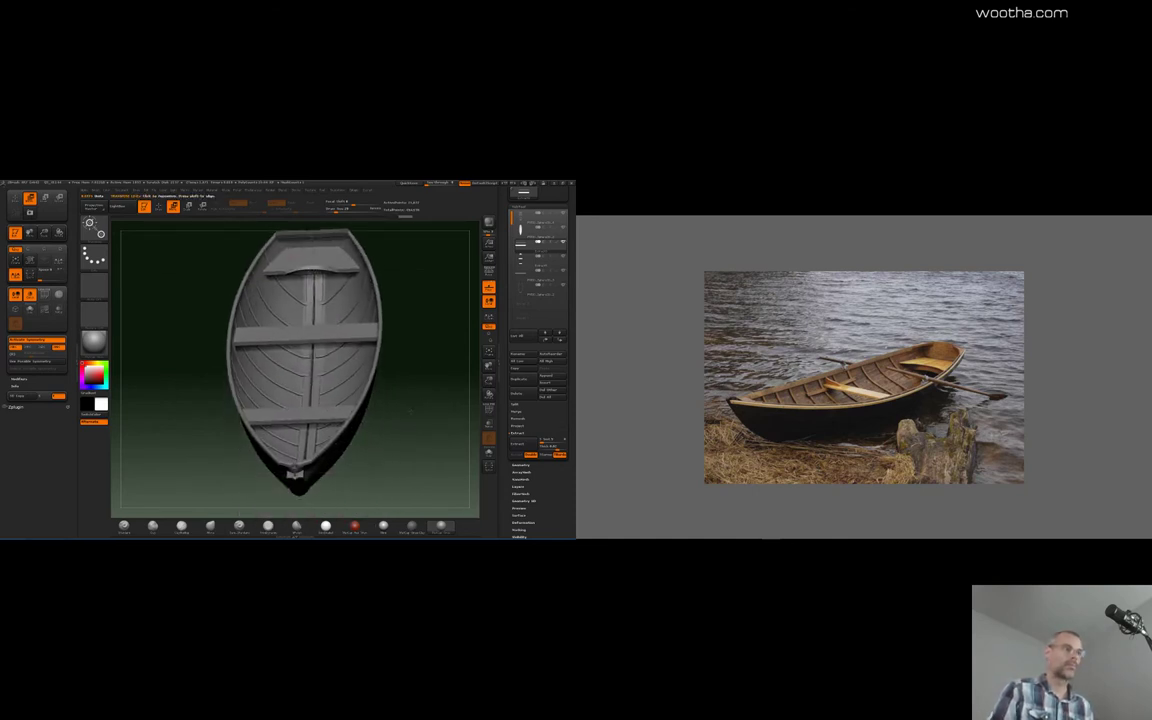
{"action": "key", "text": "ctrl+z"}
{"action": "key", "text": "ctrl+z"}
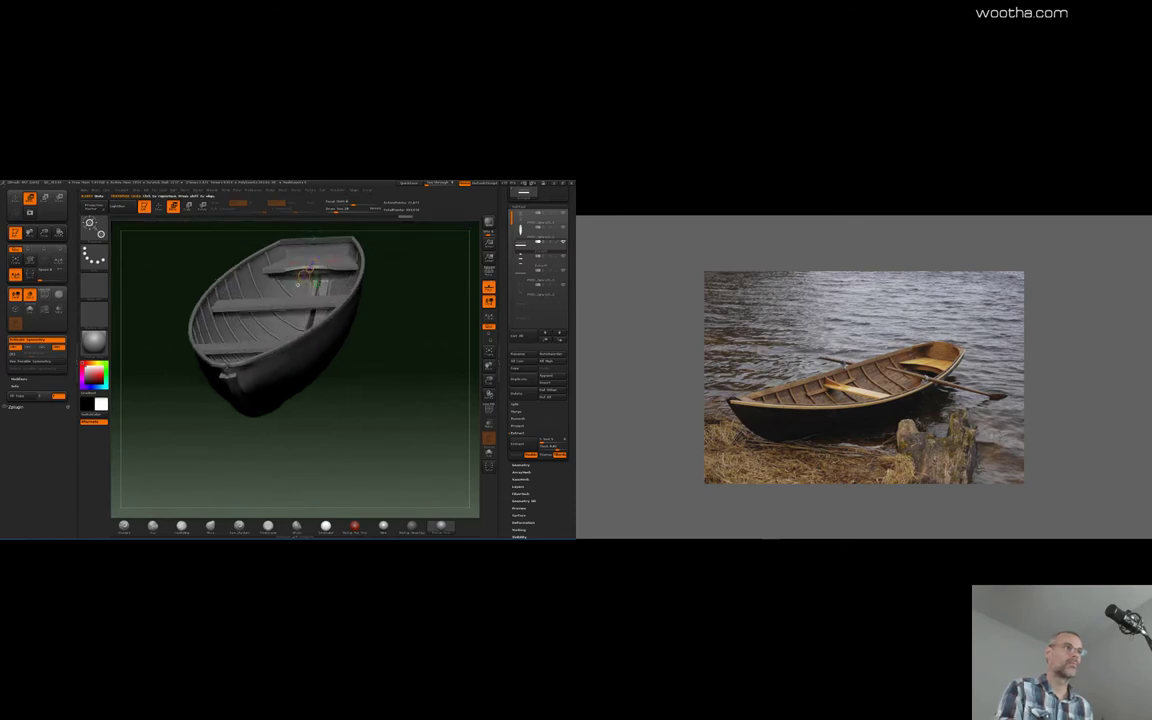
{"action": "key", "text": "ctrl+z"}
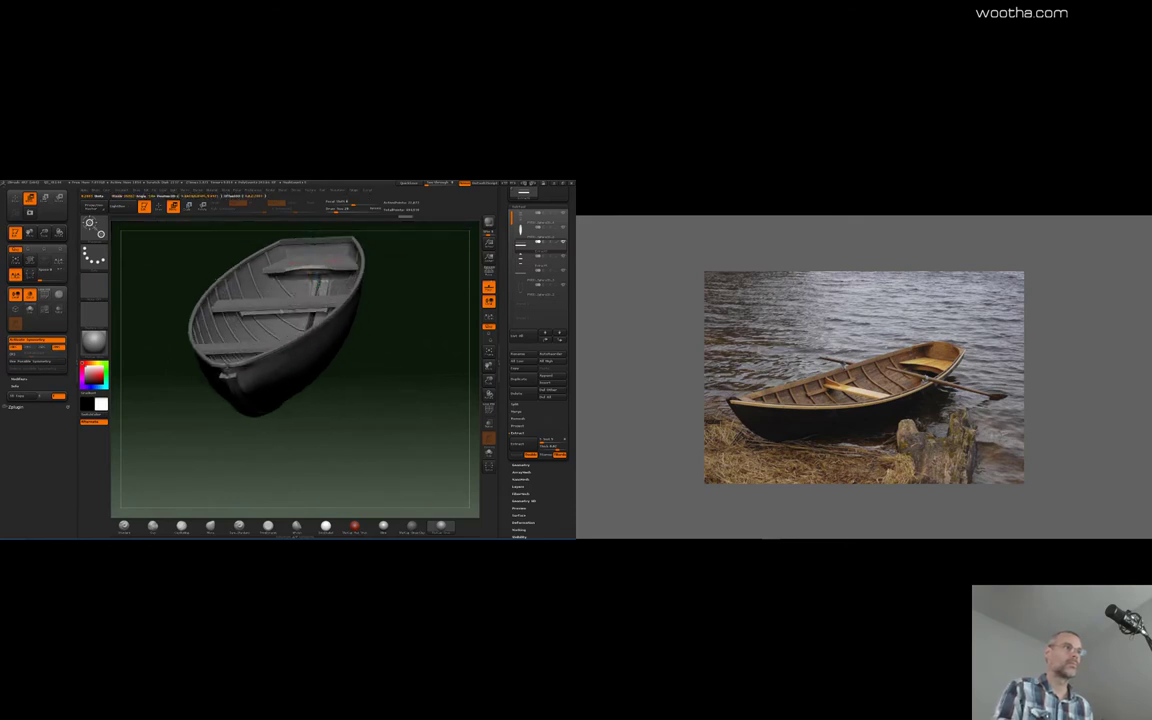
Adjust the height and position of the crossbar beneath the middle bench
{"action": "key", "text": "w"}
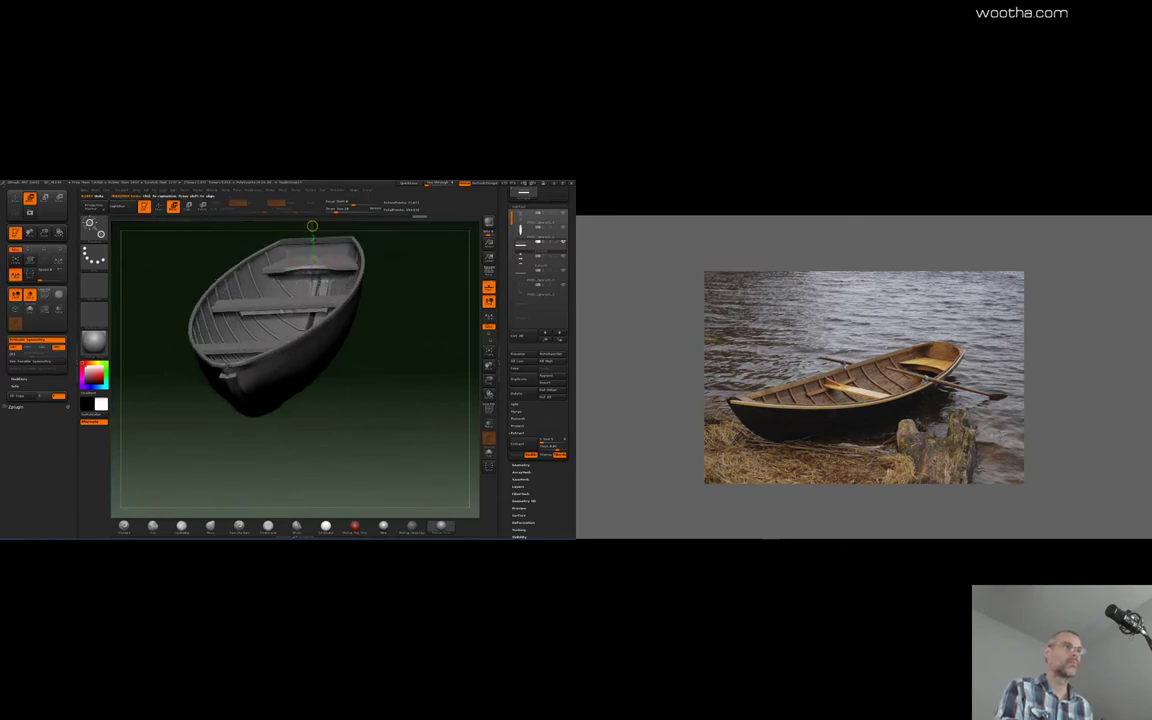
{"action": "left_click_drag", "start_coordinate": [312, 226], "coordinate": [313, 230]}
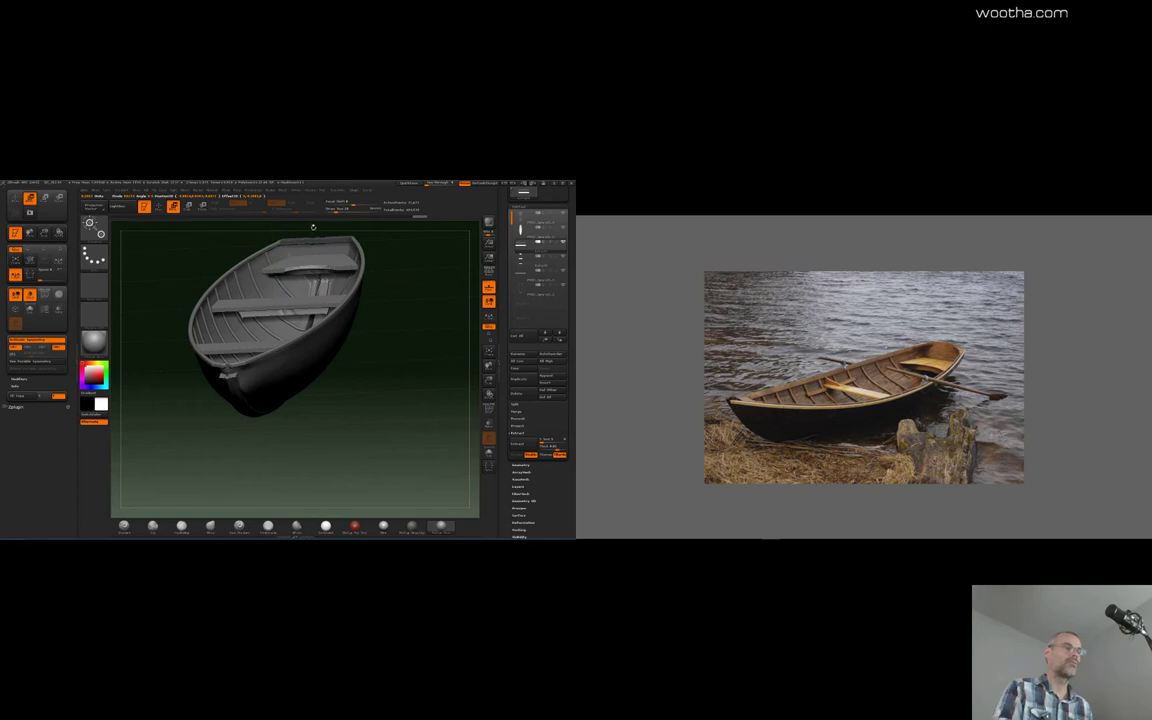
{"action": "left_click_drag", "start_coordinate": [388, 310], "coordinate": [403, 342], "text": "alt"}
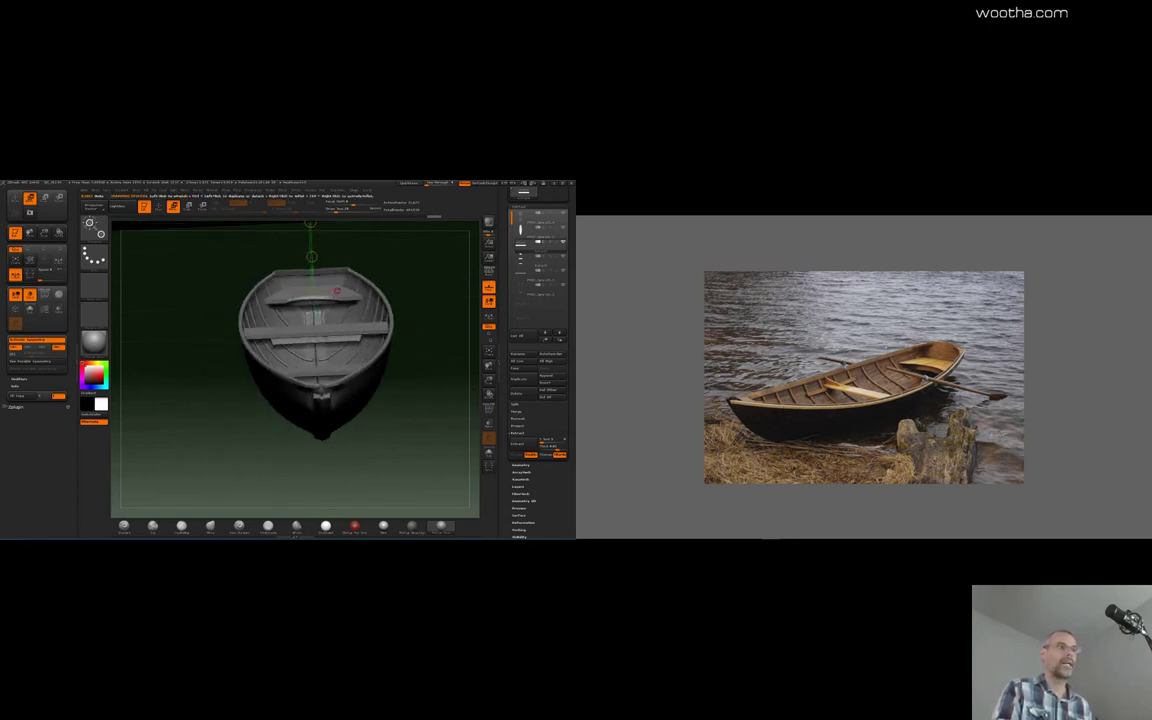
{"action": "mouse_move", "coordinate": [410, 315]}
{"action": "left_mouse_down"}
{"action": "mouse_move", "coordinate": [345, 312]}
{"action": "mouse_move", "coordinate": [422, 318]}
{"action": "mouse_move", "coordinate": [402, 322]}
{"action": "mouse_move", "coordinate": [396, 309]}
{"action": "left_mouse_up"}
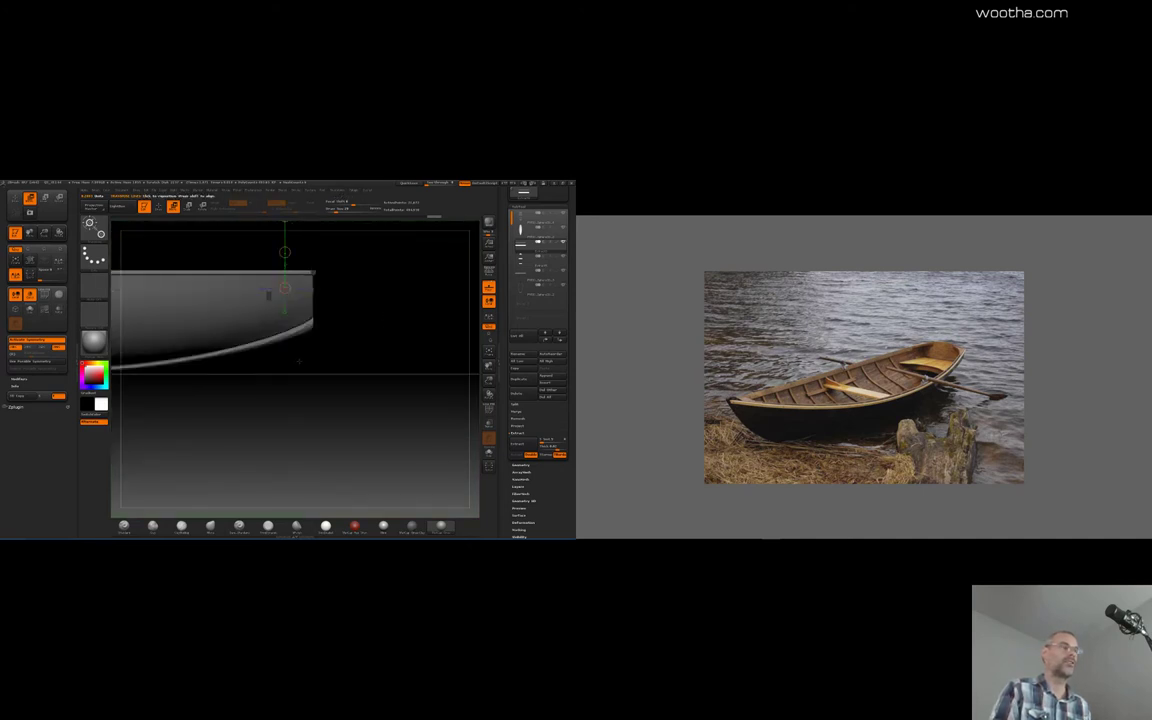
{"action": "left_click_drag", "start_coordinate": [299, 361], "coordinate": [406, 415], "text": "alt"}
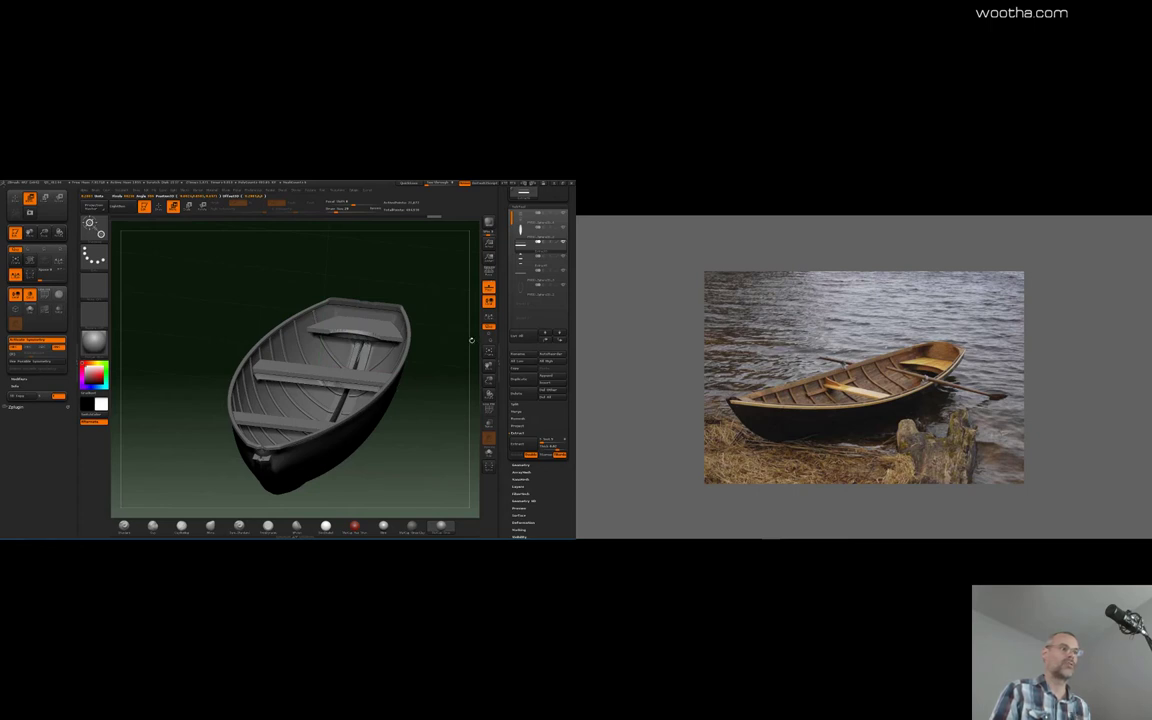
{"action": "mouse_move", "coordinate": [440, 332]}
{"action": "left_mouse_down", "text": "shift"}
{"action": "mouse_move", "coordinate": [419, 379]}
{"action": "mouse_move", "coordinate": [431, 377]}
{"action": "mouse_move", "coordinate": [390, 365]}
{"action": "mouse_move", "coordinate": [419, 386]}
{"action": "mouse_move", "coordinate": [455, 445]}
{"action": "mouse_move", "coordinate": [450, 400]}
{"action": "left_mouse_up", "text": "shift"}
{"action": "left_click", "coordinate": [487, 451]}
{"action": "left_click", "coordinate": [488, 452]}
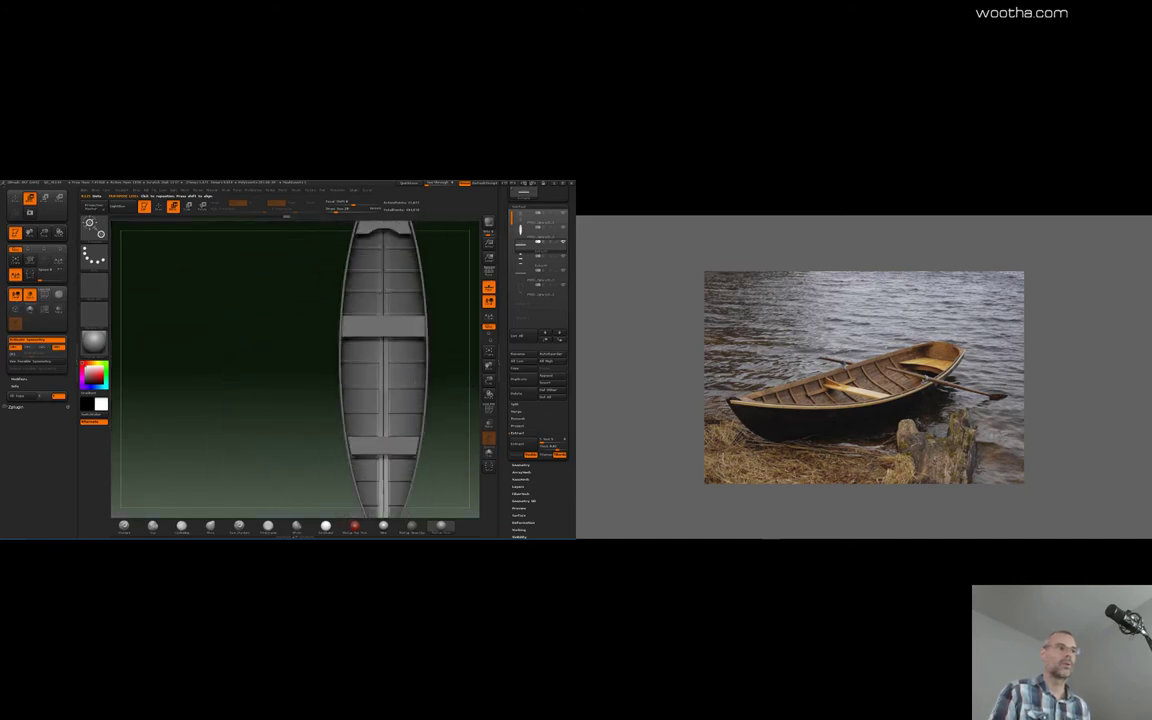
Position a crossbar beneath the bow bench and shorten its protruding ends to fit inside the hull
{"action": "left_click_drag", "start_coordinate": [385, 243], "coordinate": [385, 339]}
{"action": "left_click_drag", "start_coordinate": [386, 291], "coordinate": [386, 411]}
{"action": "left_click_drag", "start_coordinate": [389, 486], "coordinate": [388, 451]}
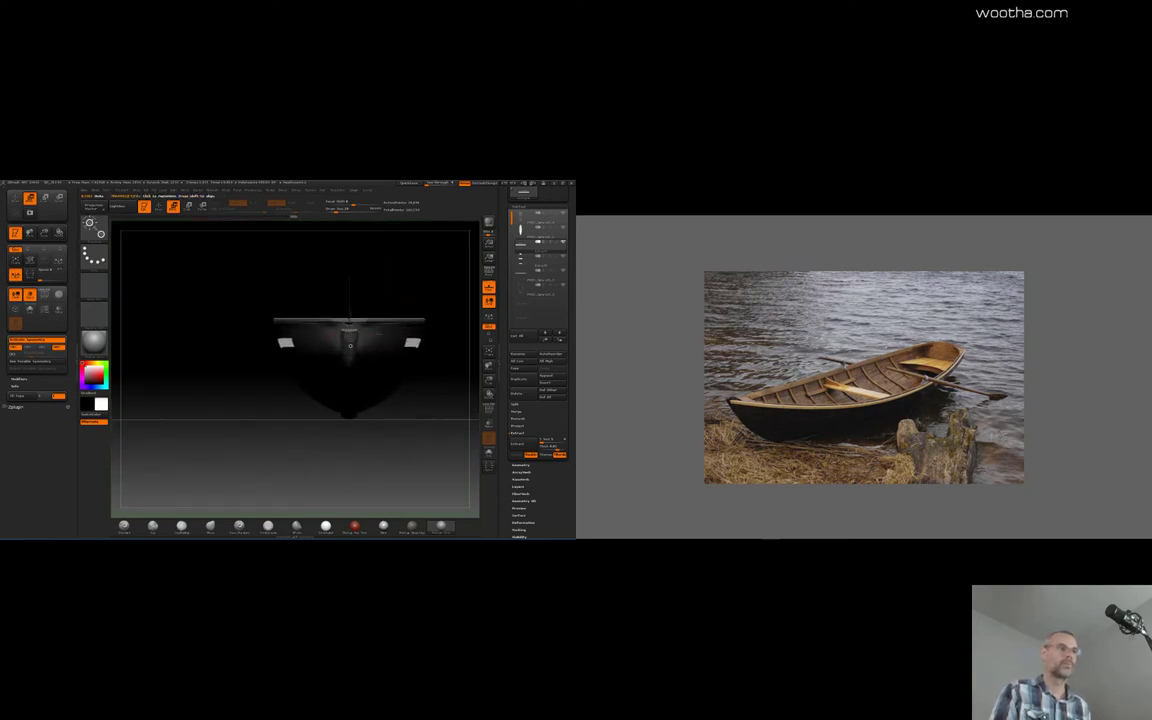
{"action": "left_click_drag", "start_coordinate": [467, 335], "coordinate": [450, 335]}
{"action": "mouse_move", "coordinate": [428, 408]}
{"action": "left_mouse_down"}
{"action": "mouse_move", "coordinate": [427, 444]}
{"action": "mouse_move", "coordinate": [444, 442]}
{"action": "mouse_move", "coordinate": [440, 456]}
{"action": "mouse_move", "coordinate": [450, 340]}
{"action": "mouse_move", "coordinate": [422, 417]}
{"action": "left_mouse_up"}
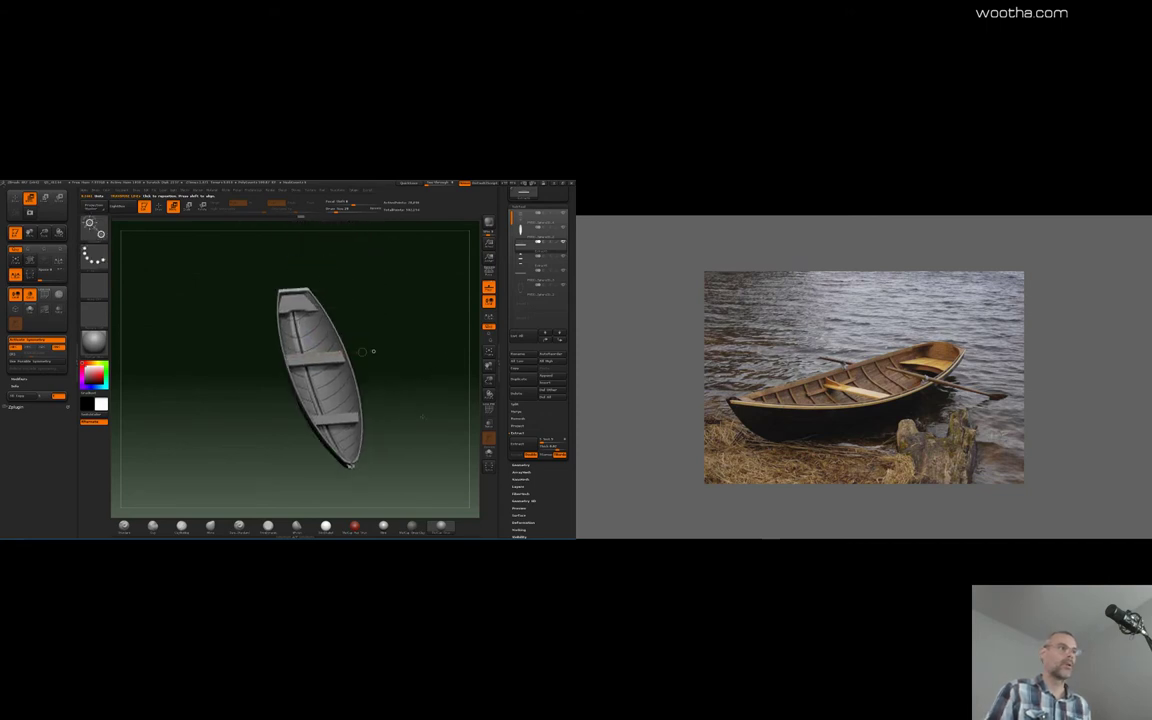
{"action": "mouse_move", "coordinate": [365, 351]}
{"action": "left_mouse_down"}
{"action": "mouse_move", "coordinate": [390, 337]}
{"action": "mouse_move", "coordinate": [368, 352]}
{"action": "left_mouse_up"}
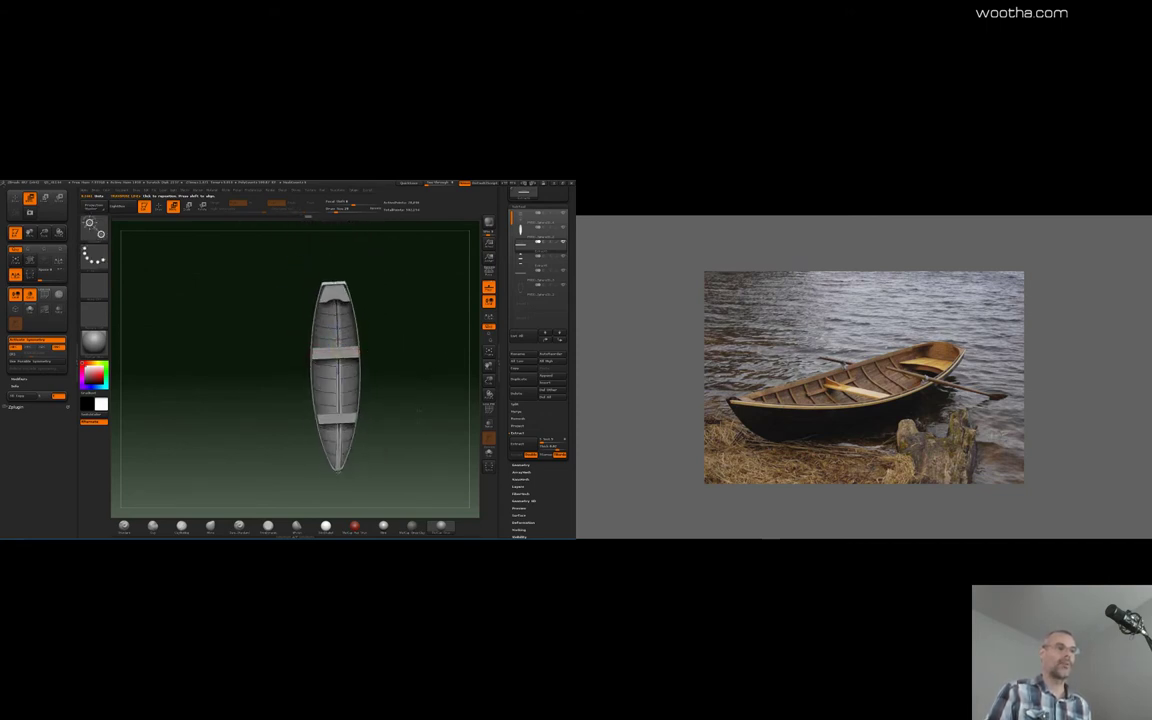
{"action": "left_click_drag", "start_coordinate": [419, 411], "coordinate": [440, 367], "text": "alt"}
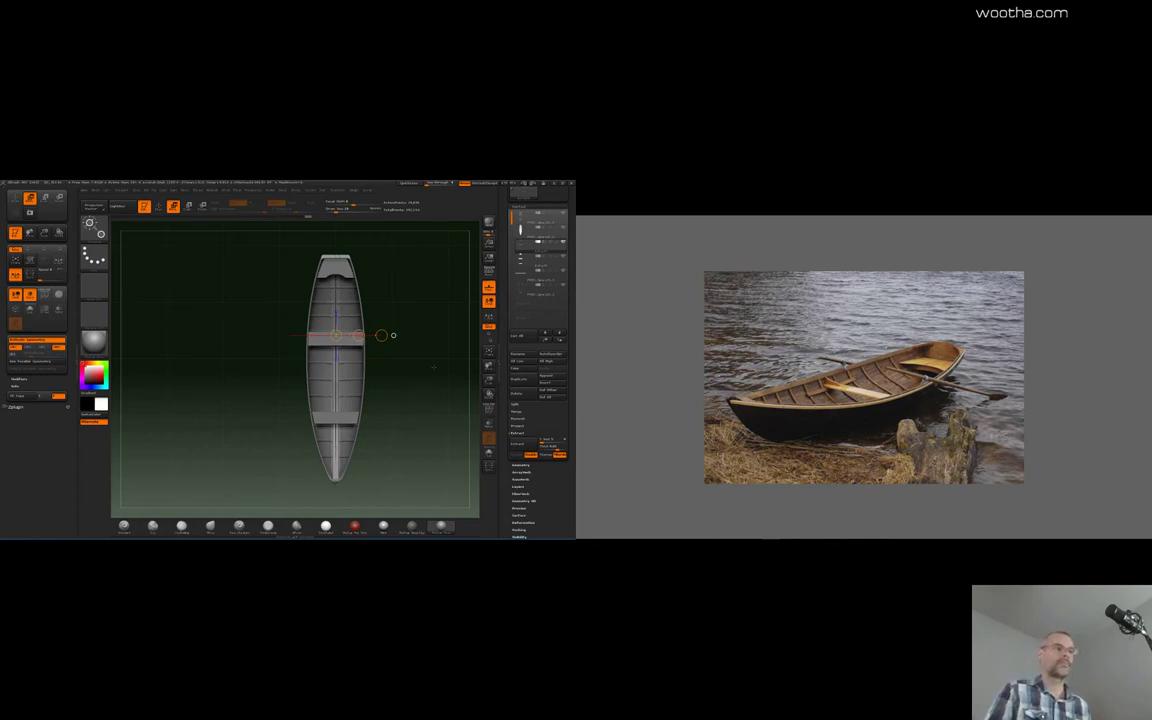
{"action": "left_click_drag", "start_coordinate": [381, 335], "coordinate": [333, 368]}
Append a cylinder as a new subtool, select it and activate the Scale tool
{"action": "left_click_drag", "start_coordinate": [569, 262], "coordinate": [569, 360]}
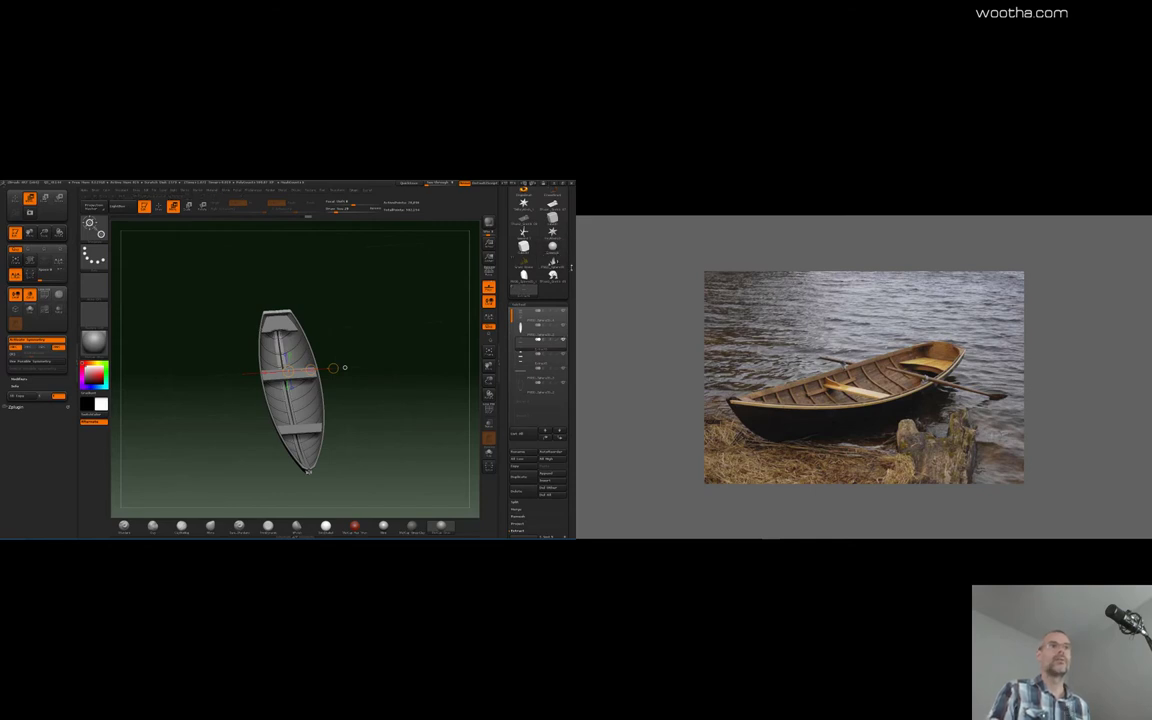
{"action": "key", "text": "b"}
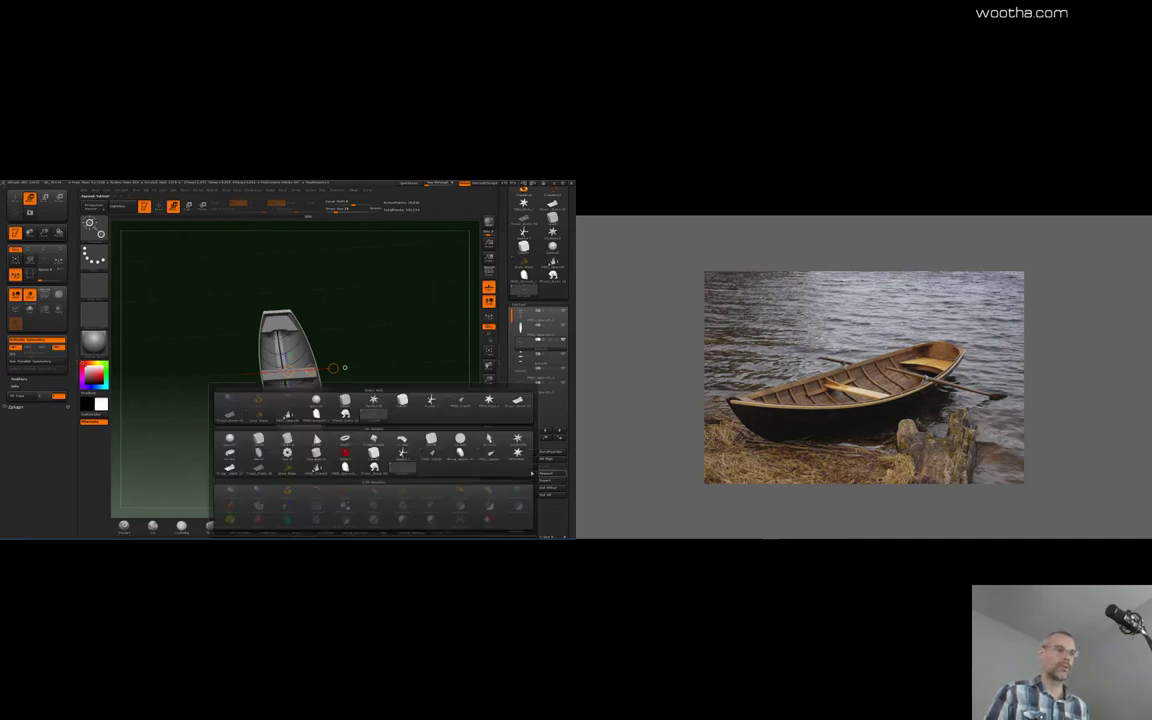
{"action": "left_click", "coordinate": [290, 440]}
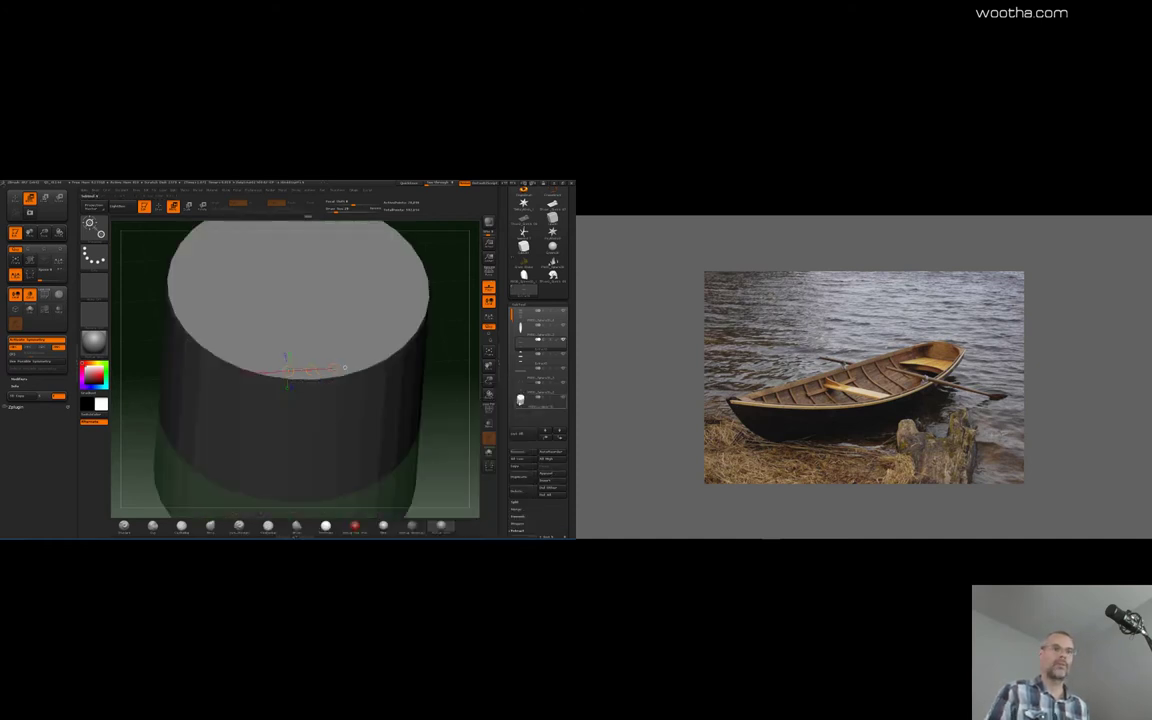
{"action": "left_click", "coordinate": [540, 402]}
{"action": "left_click_drag", "start_coordinate": [436, 476], "coordinate": [394, 480]}
{"action": "key", "text": "e"}
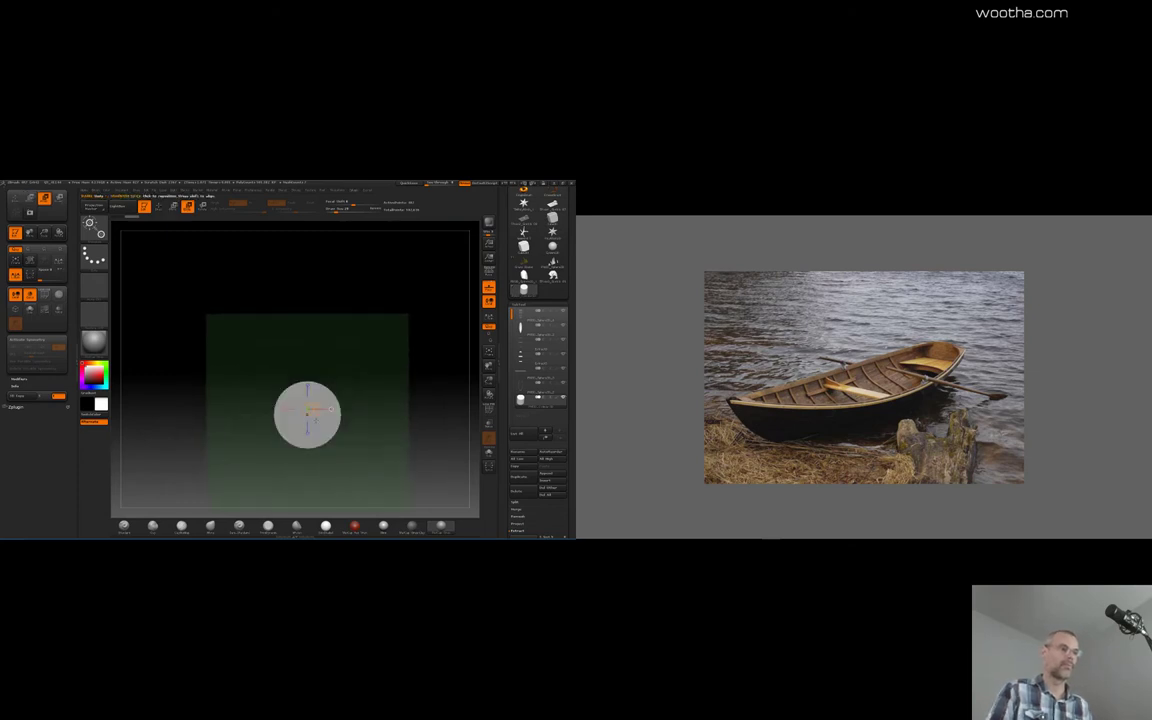
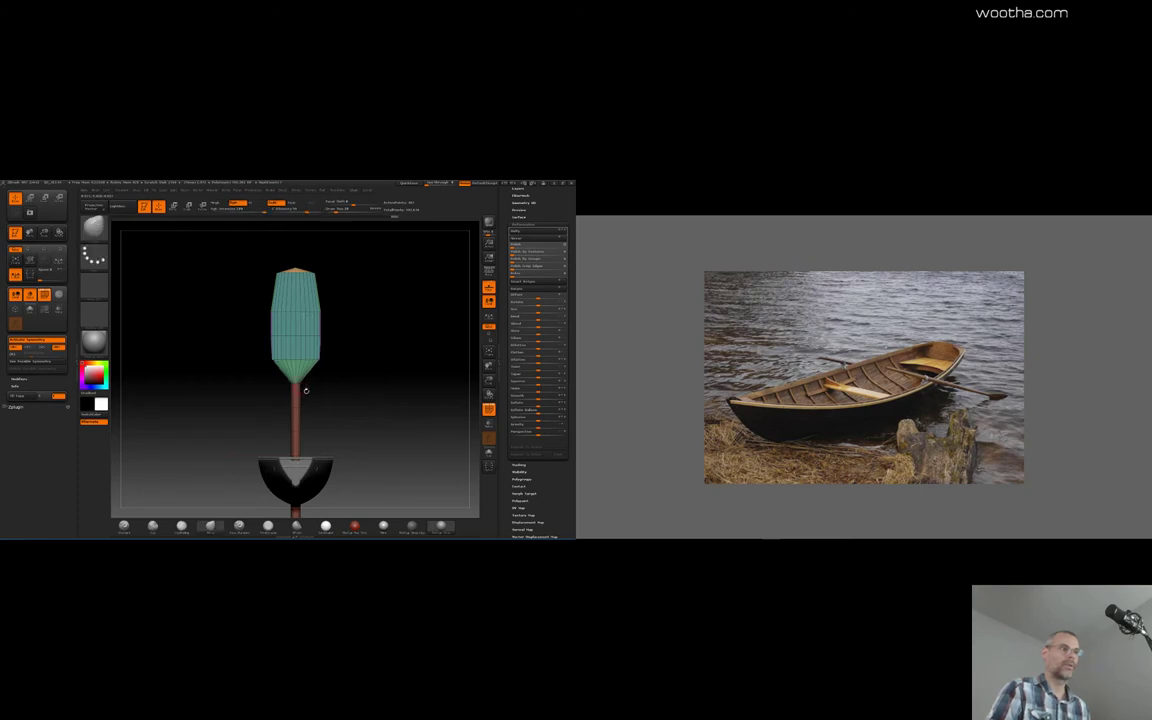
Clip the handle end of the oar's shaft straight across
{"action": "mouse_move", "coordinate": [366, 403]}
{"action": "left_mouse_down"}
{"action": "mouse_move", "coordinate": [338, 397]}
{"action": "mouse_move", "coordinate": [357, 398]}
{"action": "mouse_move", "coordinate": [352, 375]}
{"action": "left_mouse_up"}
{"action": "left_click_drag", "start_coordinate": [393, 475], "coordinate": [235, 429], "text": "alt"}
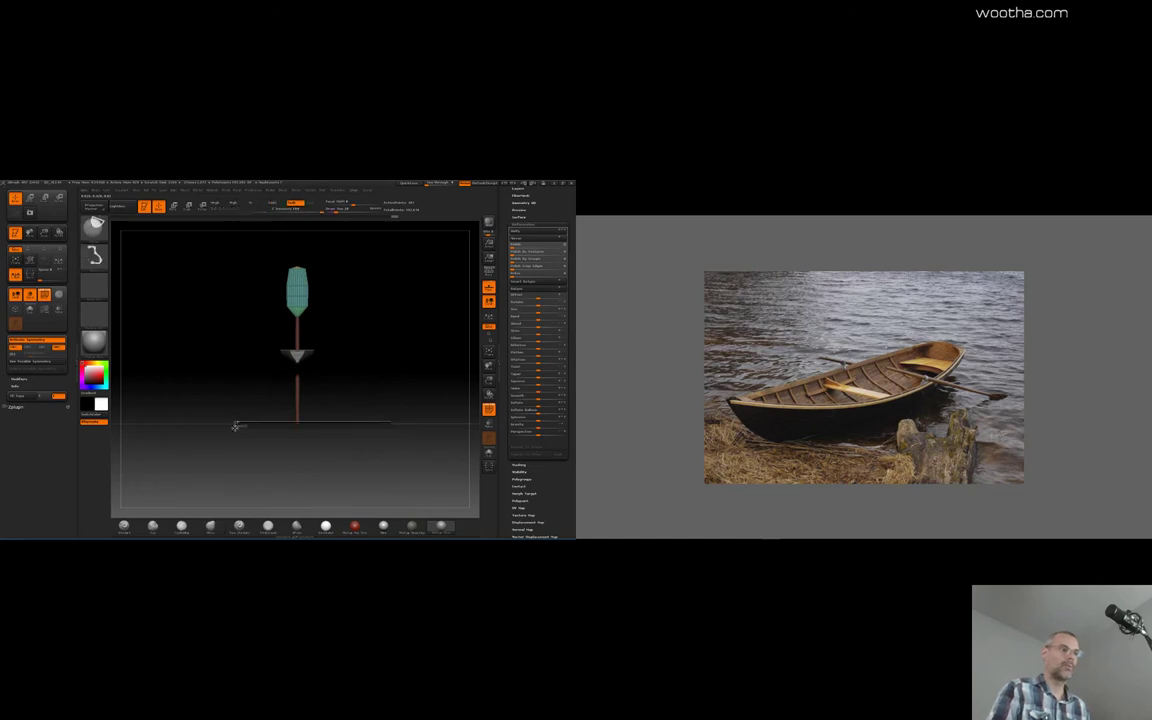
{"action": "left_click_drag", "start_coordinate": [350, 440], "coordinate": [394, 413]}
{"action": "scroll", "coordinate": [545, 228], "scroll_direction": "up", "scroll_amount": 3}
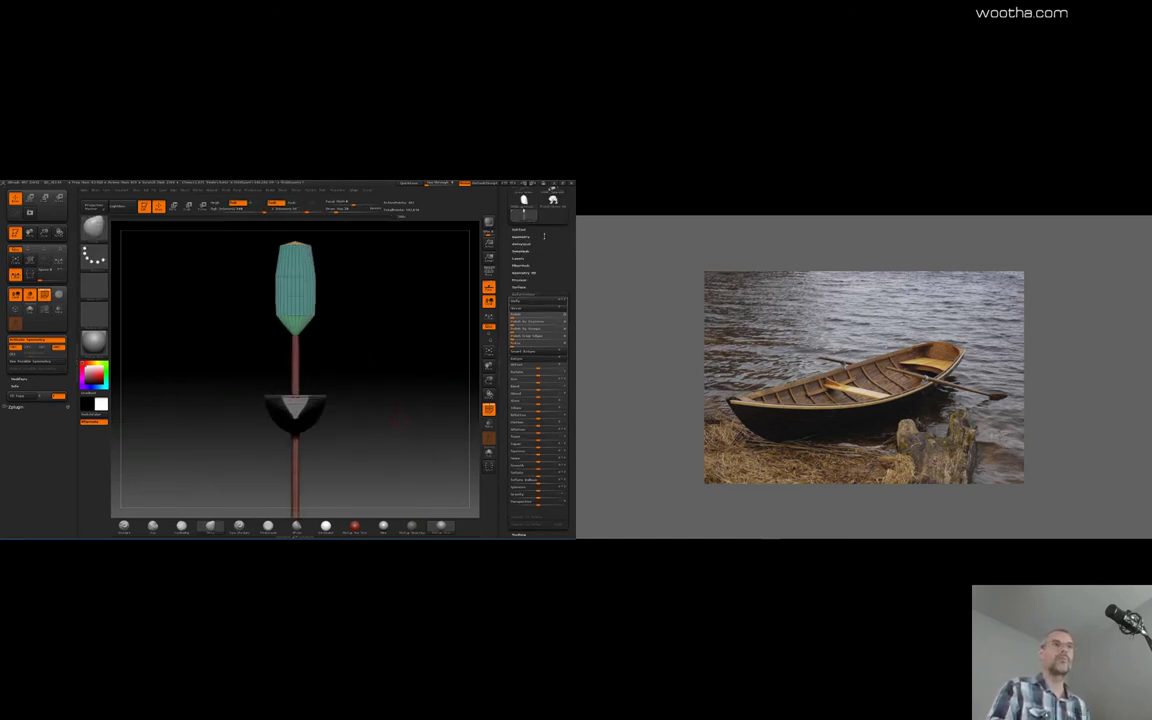
Isolate the oar without its wireframe and subdivide its mesh
{"action": "left_click", "coordinate": [520, 230]}
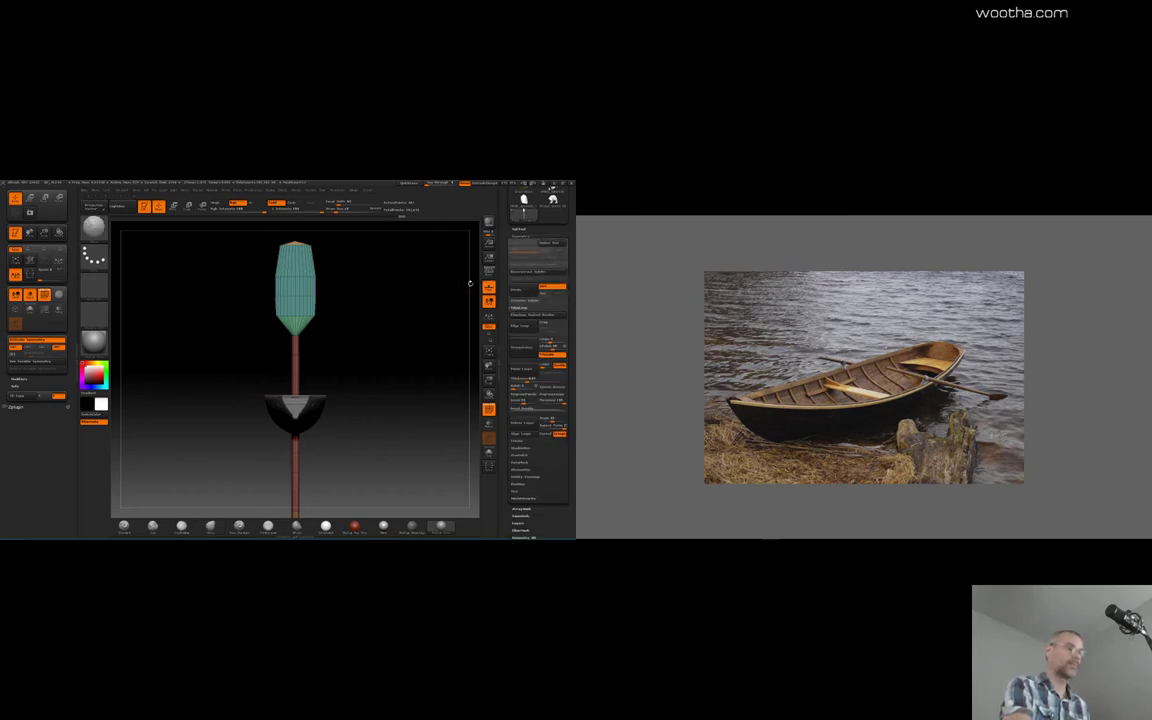
{"action": "key", "text": "shift+f"}
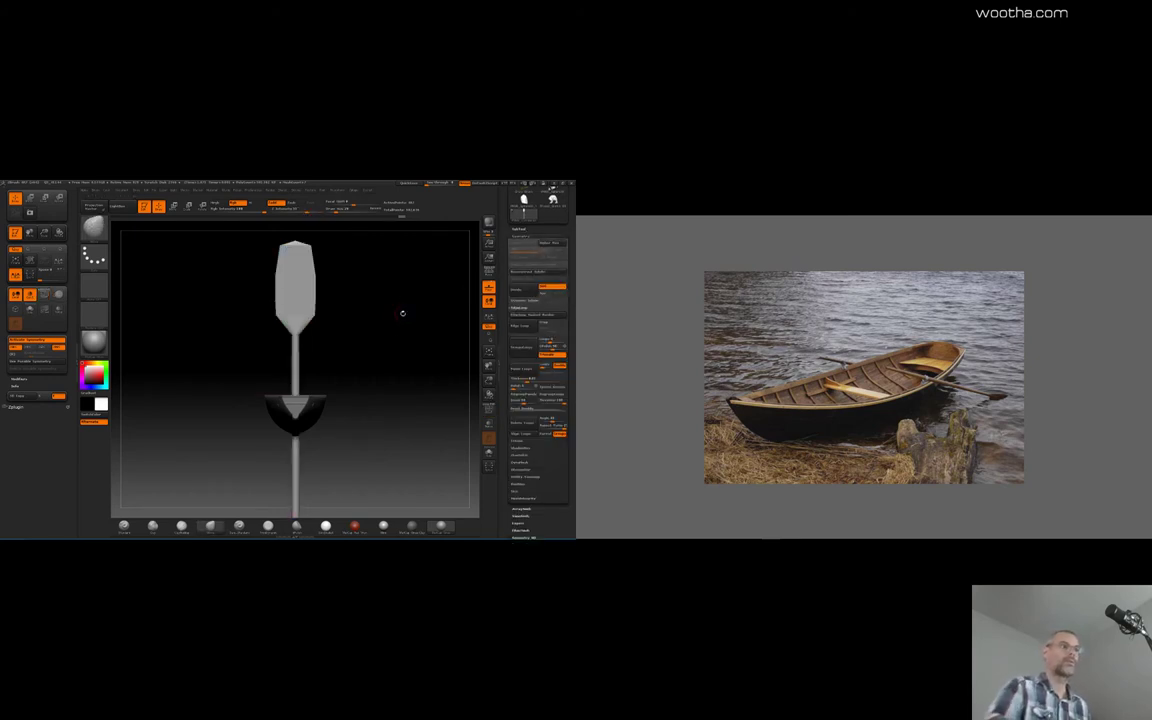
{"action": "key", "text": "space"}
{"action": "left_click_drag", "start_coordinate": [436, 291], "coordinate": [400, 308]}
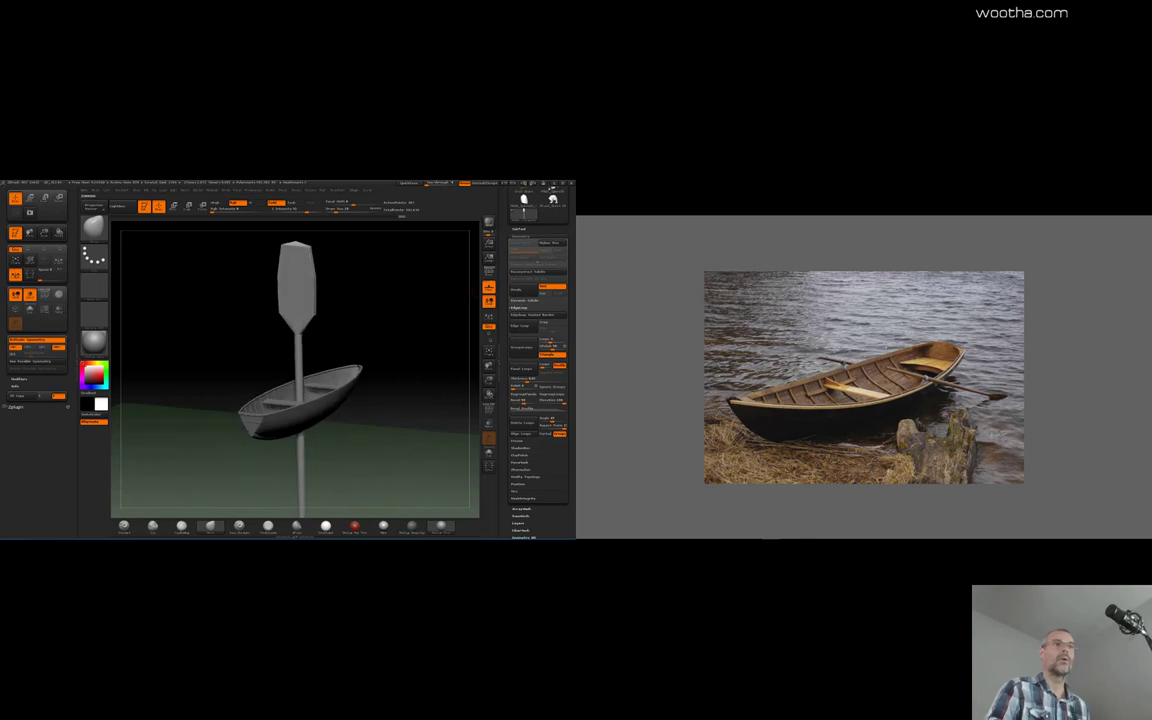
{"action": "left_click", "coordinate": [489, 453]}
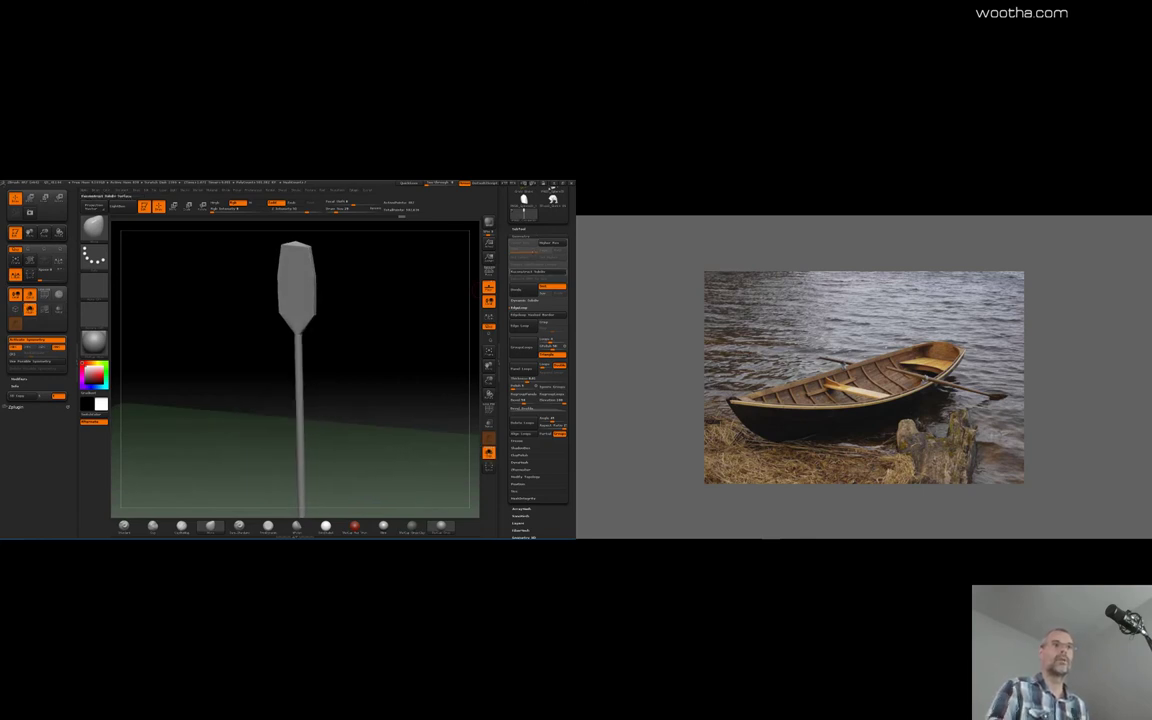
{"action": "left_click", "coordinate": [519, 290]}
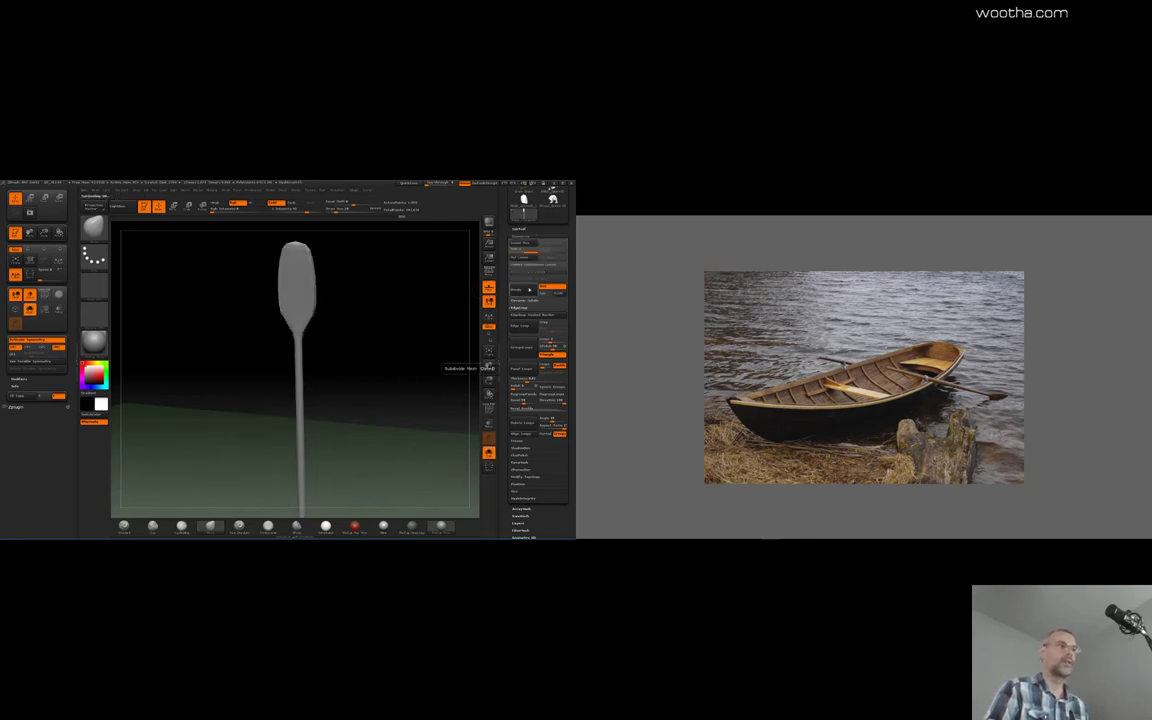
Smooth the oar's surface with the Polish By Features deformation
{"action": "left_click_drag", "start_coordinate": [407, 444], "coordinate": [385, 363], "text": "alt"}
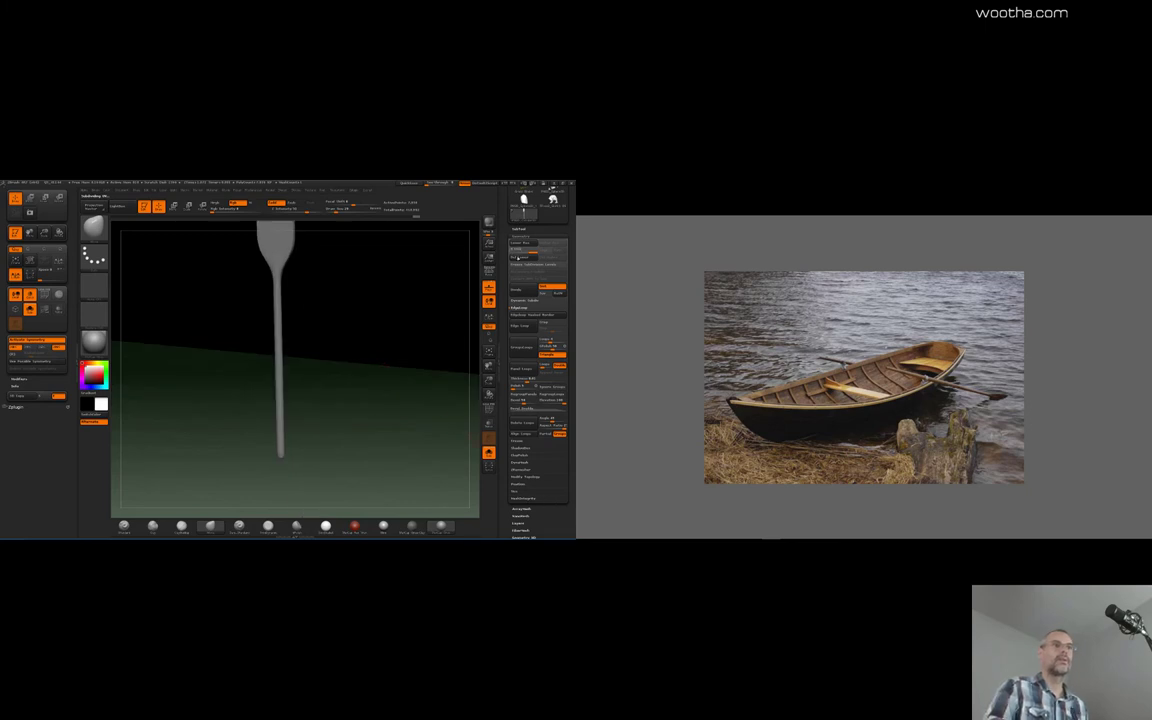
{"action": "left_click_drag", "start_coordinate": [555, 508], "coordinate": [554, 418]}
{"action": "left_click", "coordinate": [531, 458]}
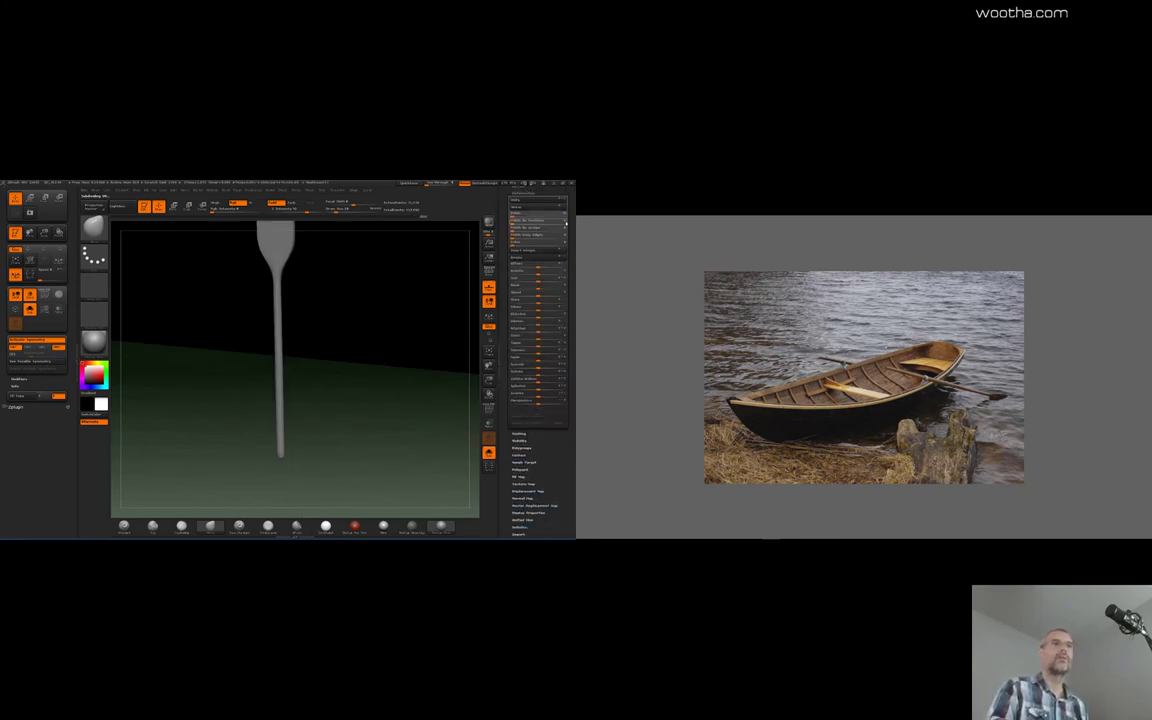
{"action": "left_click_drag", "start_coordinate": [413, 299], "coordinate": [461, 316], "text": "alt"}
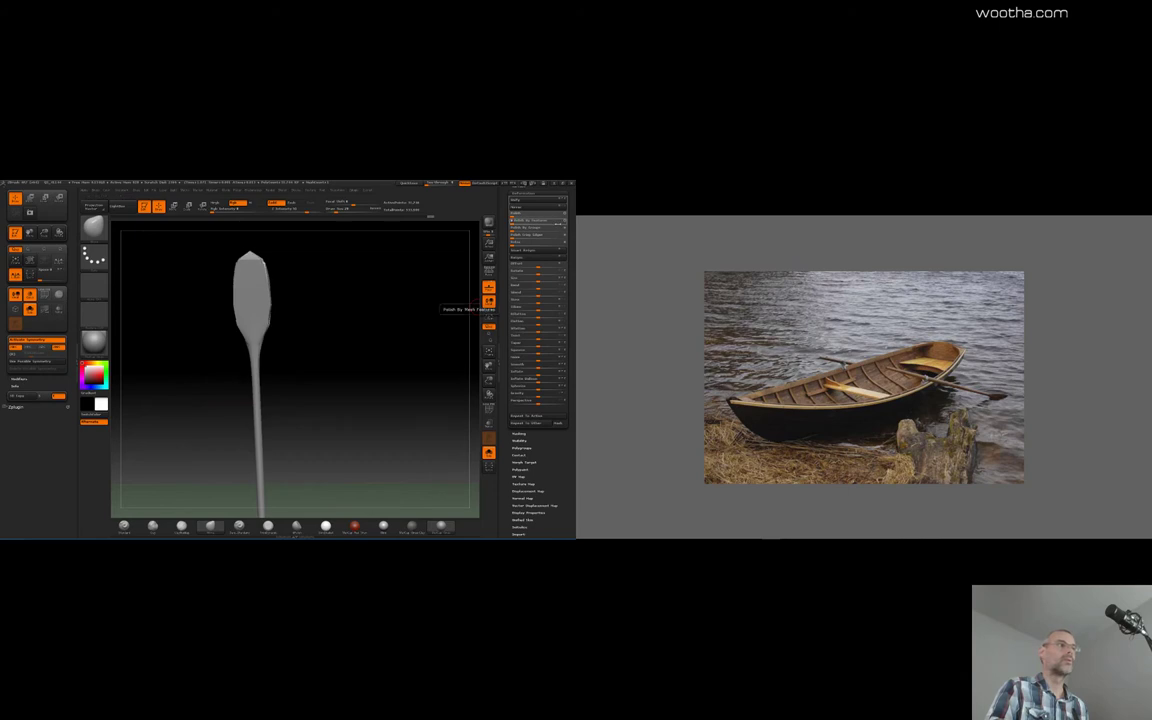
Clip the oar's blade from the side so it becomes a thin, flat paddle
{"action": "mouse_move", "coordinate": [404, 324]}
{"action": "left_mouse_down"}
{"action": "mouse_move", "coordinate": [383, 332]}
{"action": "mouse_move", "coordinate": [399, 339]}
{"action": "mouse_move", "coordinate": [420, 305]}
{"action": "mouse_move", "coordinate": [403, 323]}
{"action": "mouse_move", "coordinate": [409, 341]}
{"action": "left_mouse_up"}
{"action": "mouse_move", "coordinate": [236, 325]}
{"action": "left_mouse_down", "text": "ctrl+shift"}
{"action": "mouse_move", "coordinate": [320, 284]}
{"action": "mouse_move", "coordinate": [205, 334]}
{"action": "left_mouse_up", "text": "ctrl+shift"}
{"action": "mouse_move", "coordinate": [305, 298]}
{"action": "left_mouse_down", "text": "ctrl+shift"}
{"action": "mouse_move", "coordinate": [301, 317]}
{"action": "mouse_move", "coordinate": [315, 318]}
{"action": "mouse_move", "coordinate": [298, 301]}
{"action": "left_mouse_up", "text": "ctrl+shift"}
{"action": "key", "text": "shift+d"}
{"action": "left_click_drag", "start_coordinate": [297, 250], "coordinate": [298, 248], "text": "ctrl+shift"}
{"action": "mouse_move", "coordinate": [298, 394]}
{"action": "left_mouse_down", "text": "ctrl+shift"}
{"action": "mouse_move", "coordinate": [296, 374]}
{"action": "mouse_move", "coordinate": [332, 375]}
{"action": "mouse_move", "coordinate": [307, 377]}
{"action": "mouse_move", "coordinate": [324, 352]}
{"action": "mouse_move", "coordinate": [324, 362]}
{"action": "left_mouse_up", "text": "ctrl+shift"}
{"action": "mouse_move", "coordinate": [296, 246]}
{"action": "left_mouse_down", "text": "ctrl+shift"}
{"action": "mouse_move", "coordinate": [297, 376]}
{"action": "mouse_move", "coordinate": [270, 309]}
{"action": "mouse_move", "coordinate": [266, 252]}
{"action": "mouse_move", "coordinate": [291, 228]}
{"action": "left_mouse_up", "text": "ctrl+shift"}
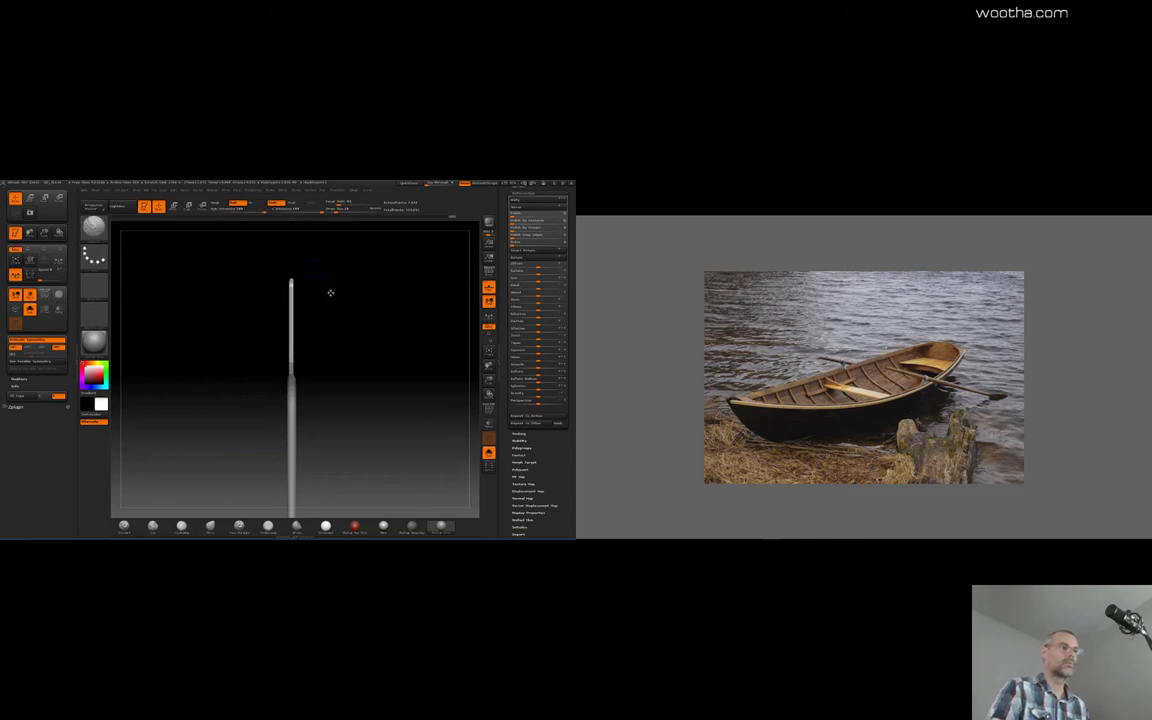
Trim the outline of the blade's tip with a clip curve in front view
{"action": "mouse_move", "coordinate": [329, 293]}
{"action": "left_mouse_down"}
{"action": "mouse_move", "coordinate": [386, 358]}
{"action": "mouse_move", "coordinate": [380, 371]}
{"action": "left_mouse_up"}
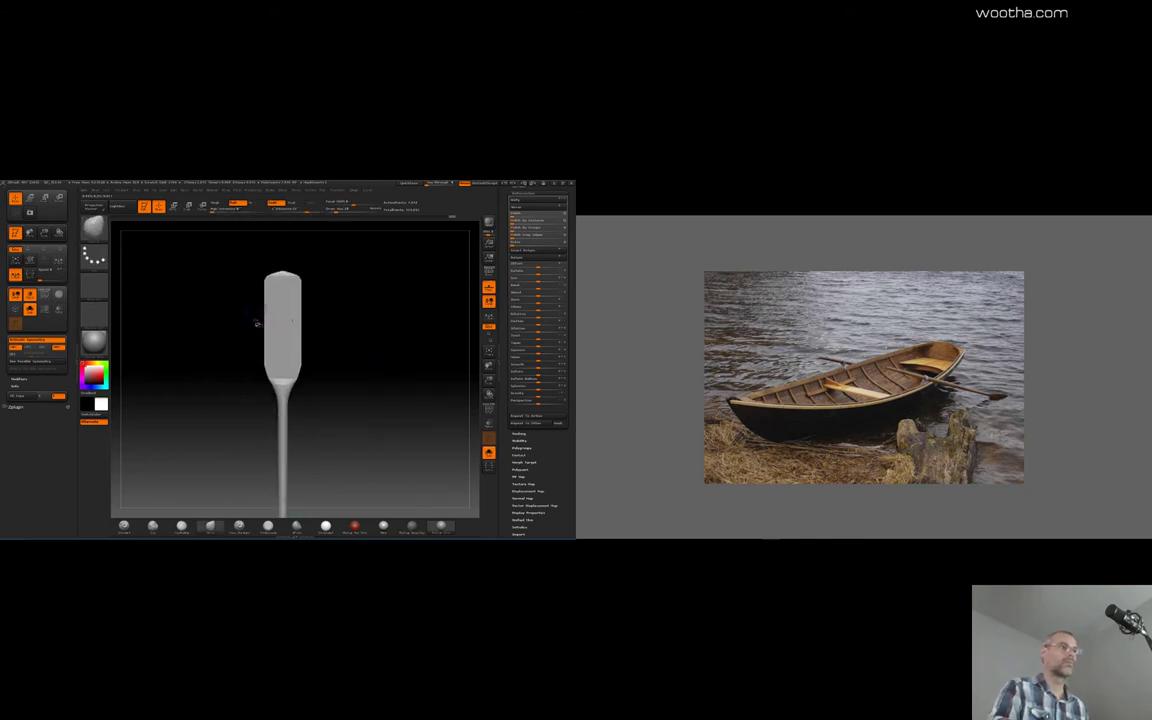
{"action": "mouse_move", "coordinate": [256, 330]}
{"action": "left_mouse_down", "text": "ctrl+shift"}
{"action": "mouse_move", "coordinate": [257, 273]}
{"action": "mouse_move", "coordinate": [293, 270]}
{"action": "left_mouse_up", "text": "ctrl+shift"}
{"action": "mouse_move", "coordinate": [371, 348]}
{"action": "left_mouse_down"}
{"action": "mouse_move", "coordinate": [357, 366]}
{"action": "mouse_move", "coordinate": [345, 330]}
{"action": "left_mouse_up"}
{"action": "left_click_drag", "start_coordinate": [358, 373], "coordinate": [353, 346], "text": "alt"}
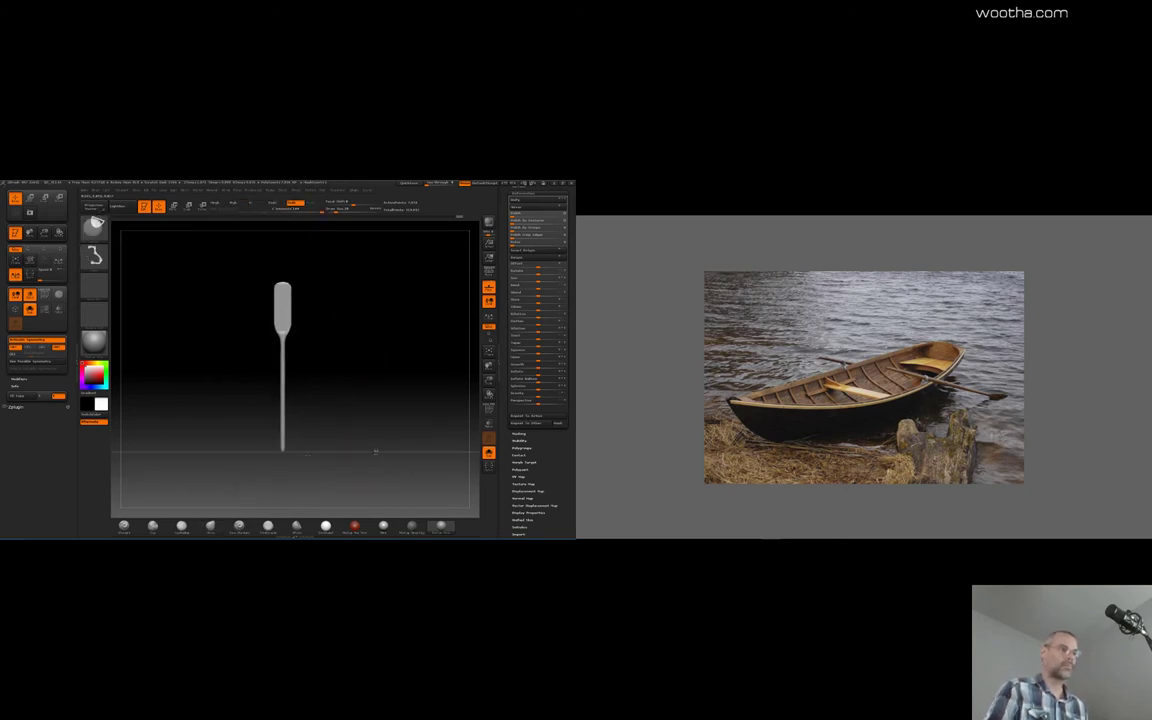
Shorten the oar by clipping off the end of its handle, and switch to the Move brush
{"action": "left_click_drag", "start_coordinate": [376, 451], "coordinate": [226, 447], "text": "ctrl+shift"}
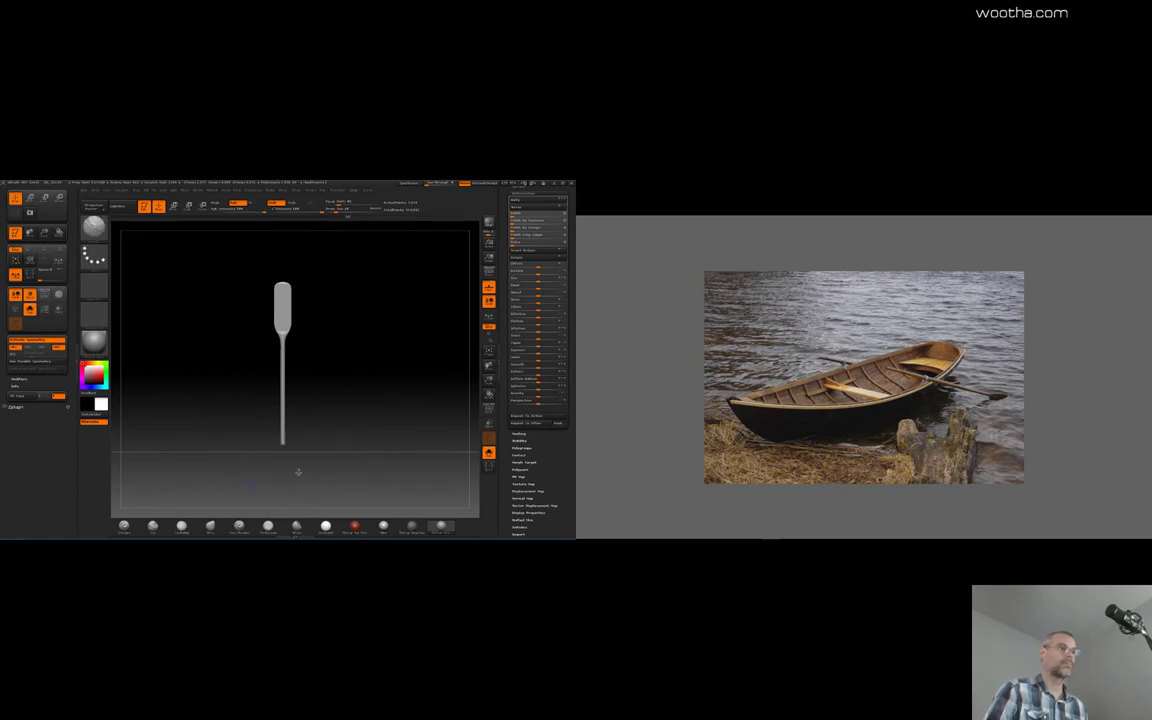
{"action": "key", "text": "b"}
{"action": "key", "text": "m"}
{"action": "key", "text": "v"}
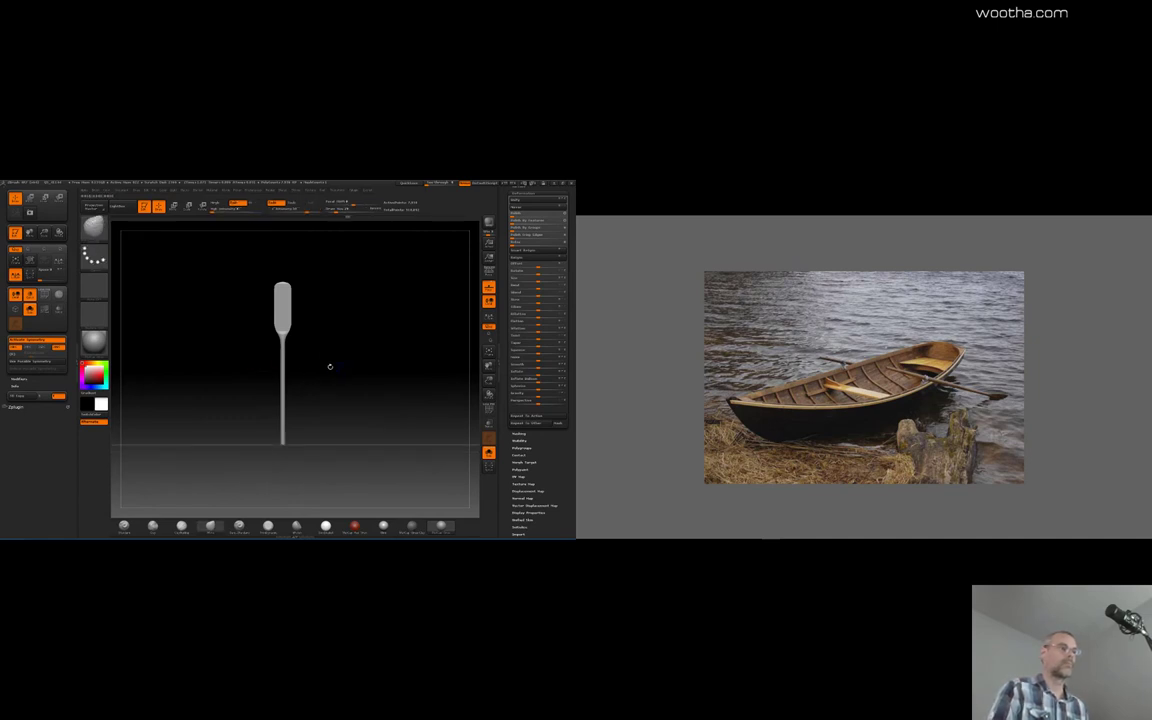
{"action": "left_click_drag", "start_coordinate": [260, 343], "coordinate": [317, 344], "text": "ctrl+shift"}
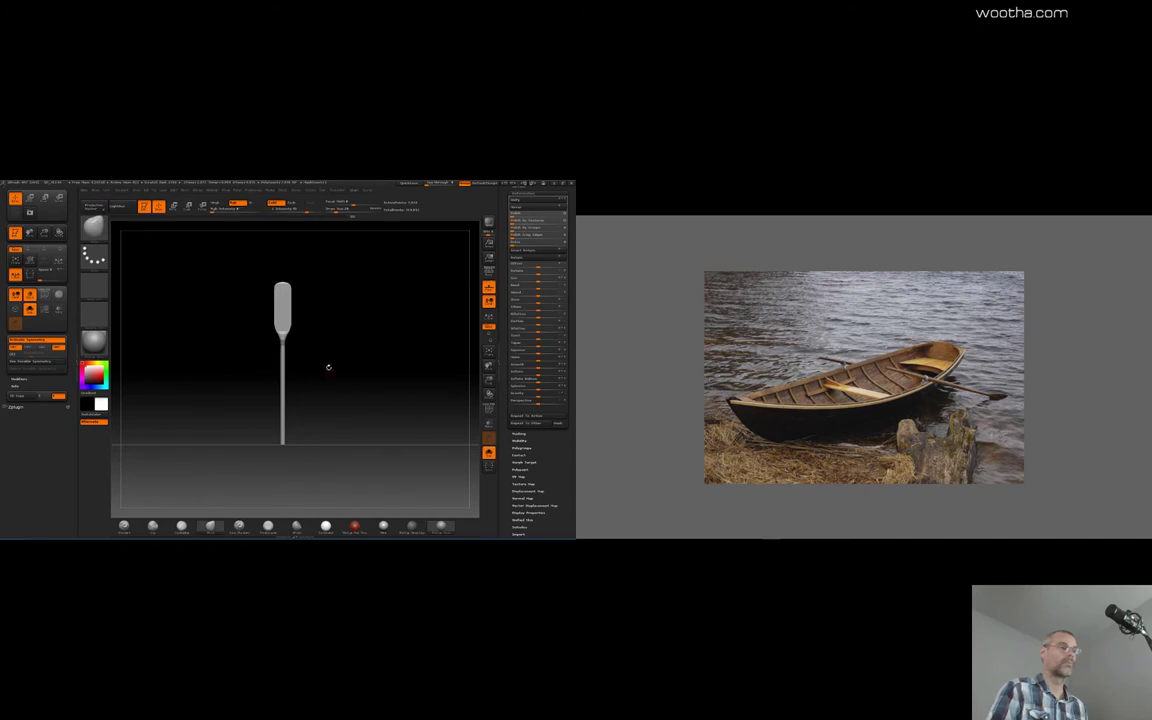
Mask everything except a narrow band near the handle's end and apply the Inflate deformation to it
{"action": "key", "text": "ctrl"}
{"action": "left_click_drag", "start_coordinate": [268, 414], "coordinate": [309, 423], "text": "ctrl"}
{"action": "left_click", "coordinate": [332, 427], "text": "ctrl"}
{"action": "left_click_drag", "start_coordinate": [561, 461], "coordinate": [558, 430]}
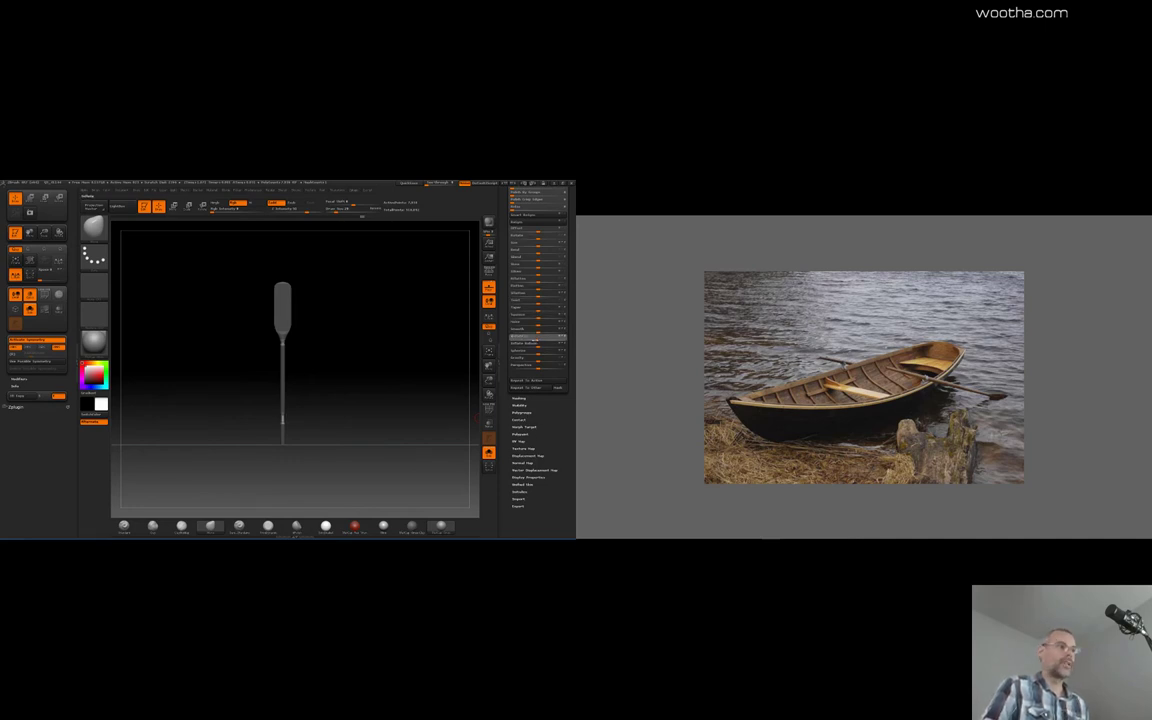
{"action": "left_click_drag", "start_coordinate": [385, 347], "coordinate": [392, 378], "text": "ctrl"}
{"action": "mouse_move", "coordinate": [390, 377]}
{"action": "left_mouse_down"}
{"action": "mouse_move", "coordinate": [345, 376]}
{"action": "mouse_move", "coordinate": [368, 379]}
{"action": "mouse_move", "coordinate": [374, 409]}
{"action": "mouse_move", "coordinate": [408, 432]}
{"action": "mouse_move", "coordinate": [398, 375]}
{"action": "mouse_move", "coordinate": [388, 445]}
{"action": "mouse_move", "coordinate": [401, 387]}
{"action": "left_mouse_up"}
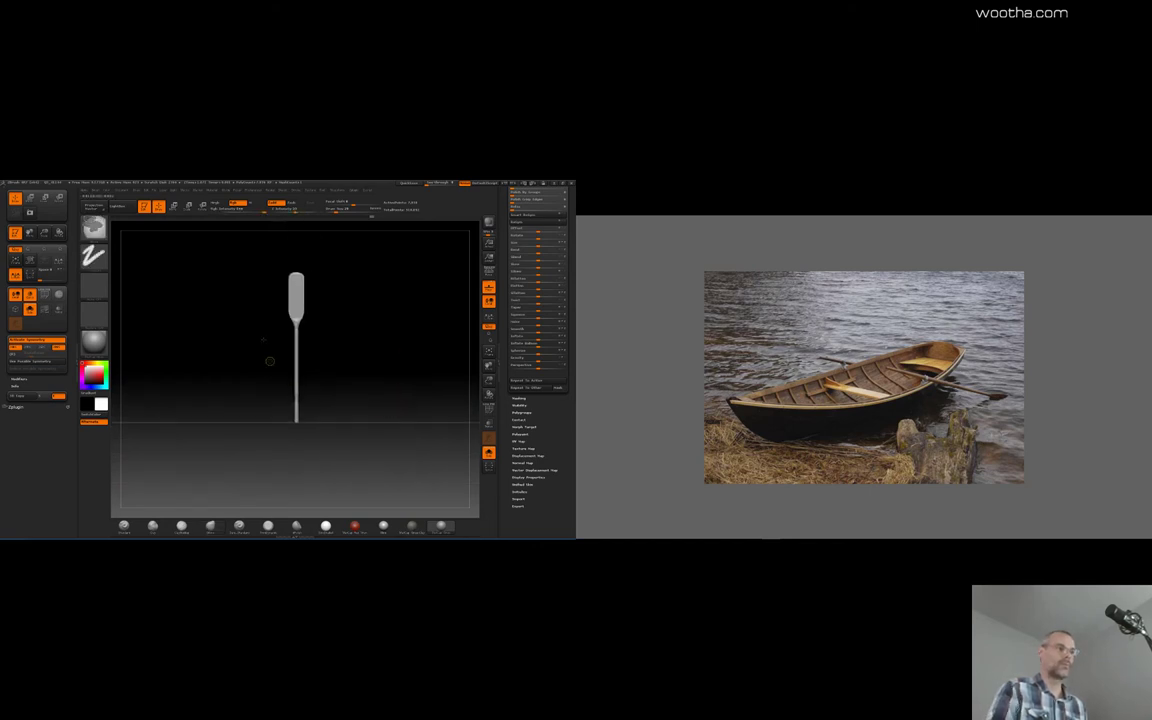
Mask the blade and stretch the unmasked shaft to lengthen the oar
{"action": "left_click_drag", "start_coordinate": [263, 340], "coordinate": [324, 456], "text": "ctrl"}
{"action": "left_click", "coordinate": [355, 400], "text": "ctrl"}
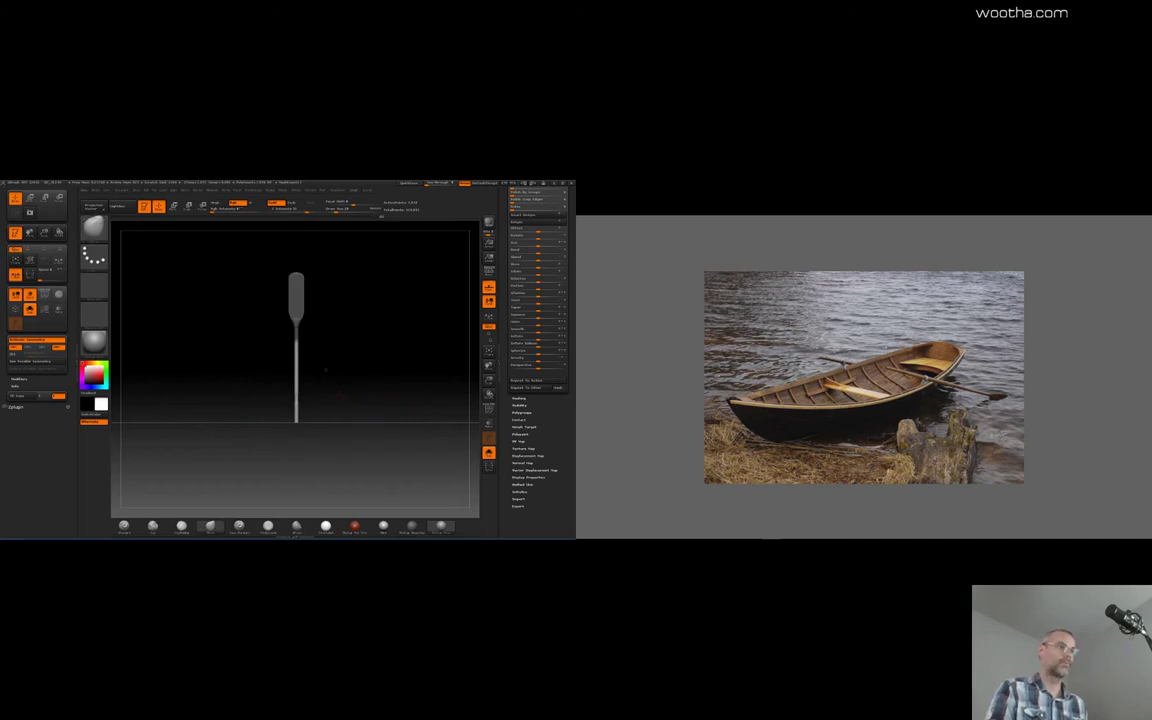
{"action": "key", "text": "w"}
{"action": "left_click_drag", "start_coordinate": [297, 269], "coordinate": [296, 425]}
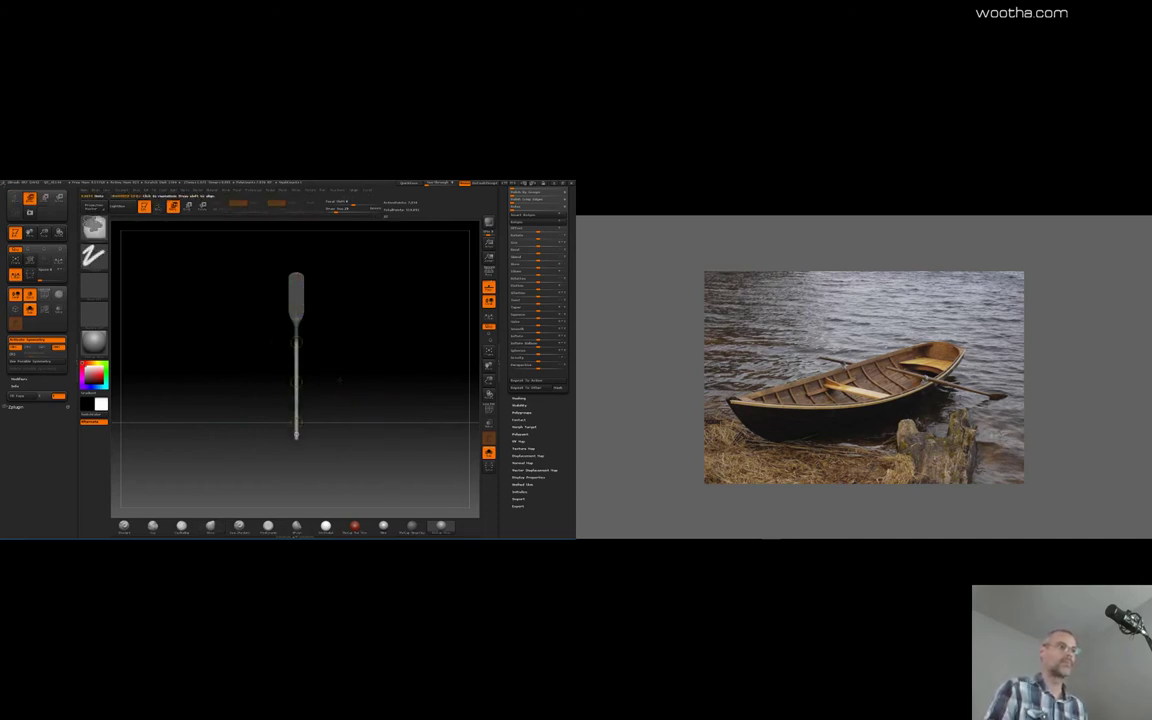
Show the boat again and rotate the oar to a slanted angle with its blade pointing downward
{"action": "key", "text": "w"}
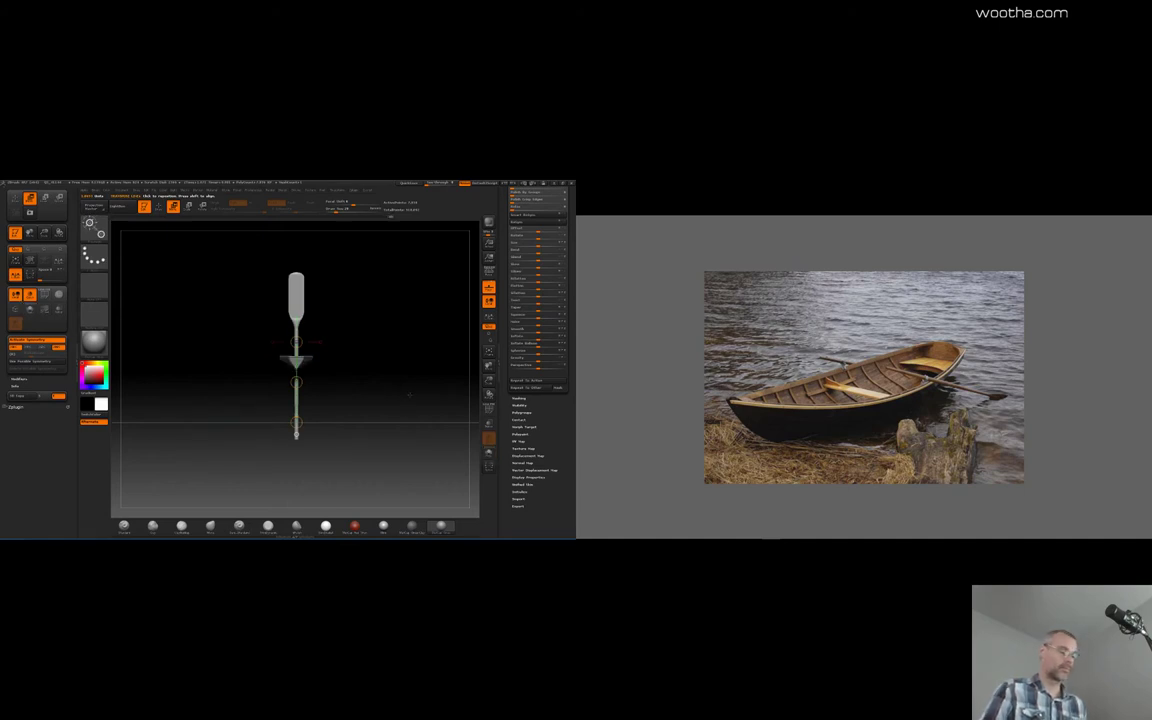
{"action": "key", "text": "r"}
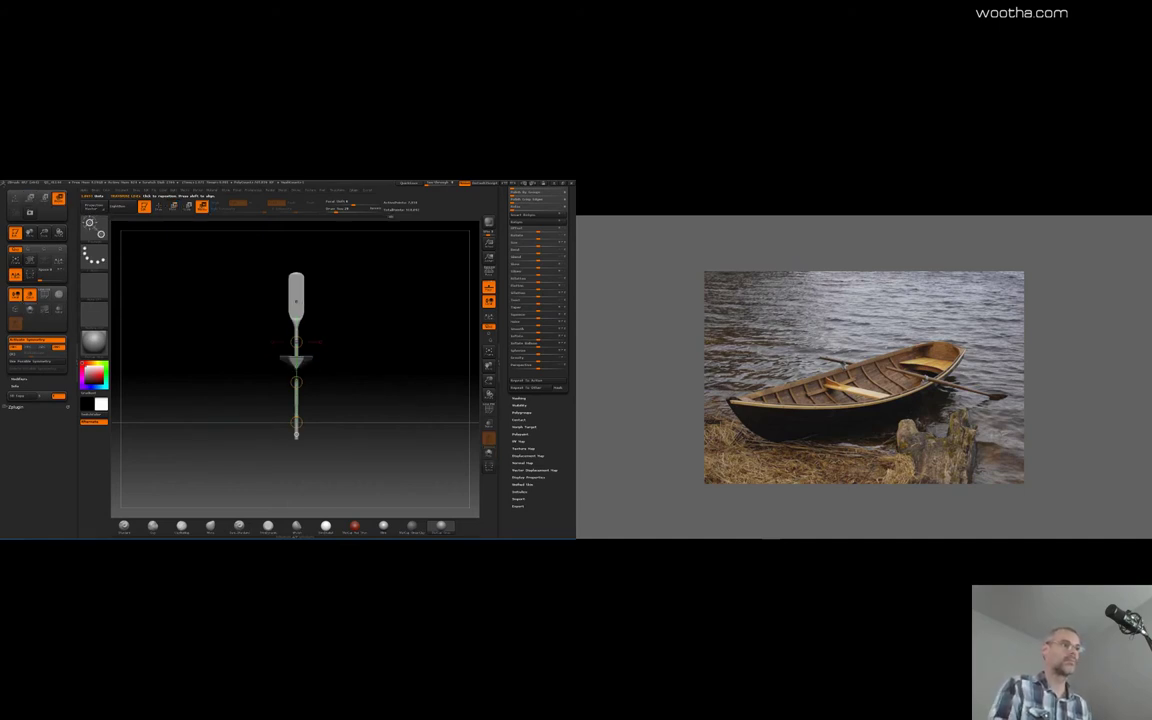
{"action": "mouse_move", "coordinate": [296, 304]}
{"action": "left_mouse_down"}
{"action": "mouse_move", "coordinate": [371, 304]}
{"action": "mouse_move", "coordinate": [311, 250]}
{"action": "mouse_move", "coordinate": [281, 275]}
{"action": "left_mouse_up"}
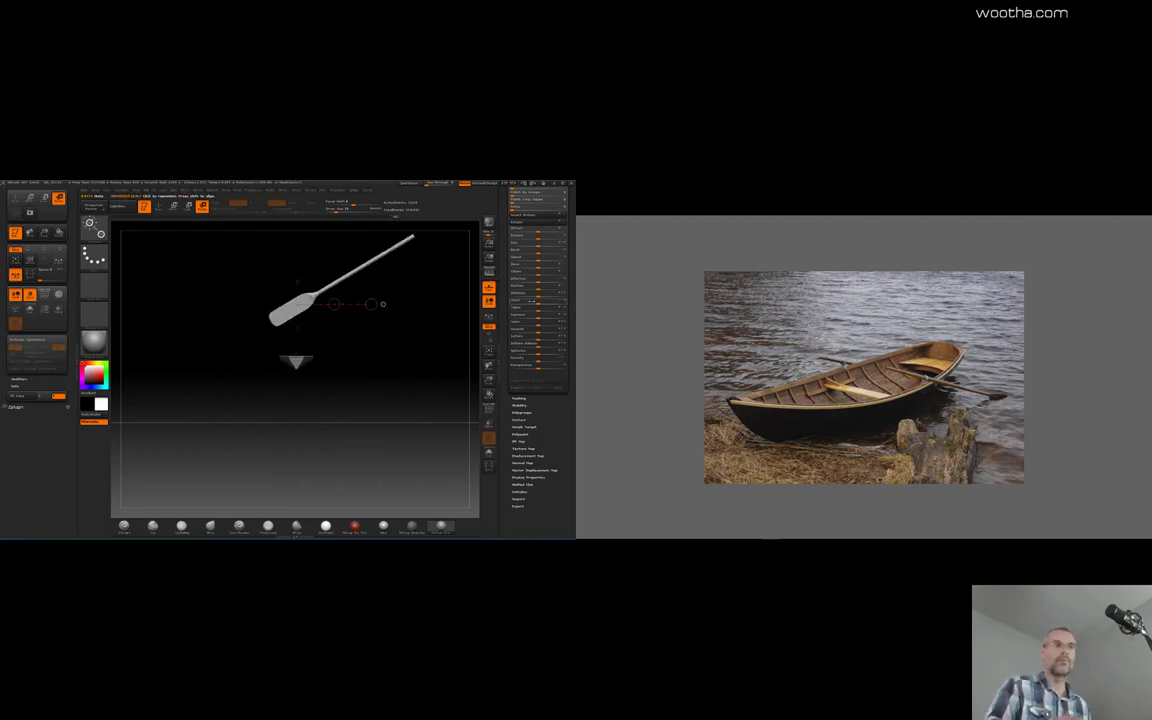
Save the project and shrink the oar with the Size deformation to match the boat's scale
{"action": "key", "text": "ctrl+s"}
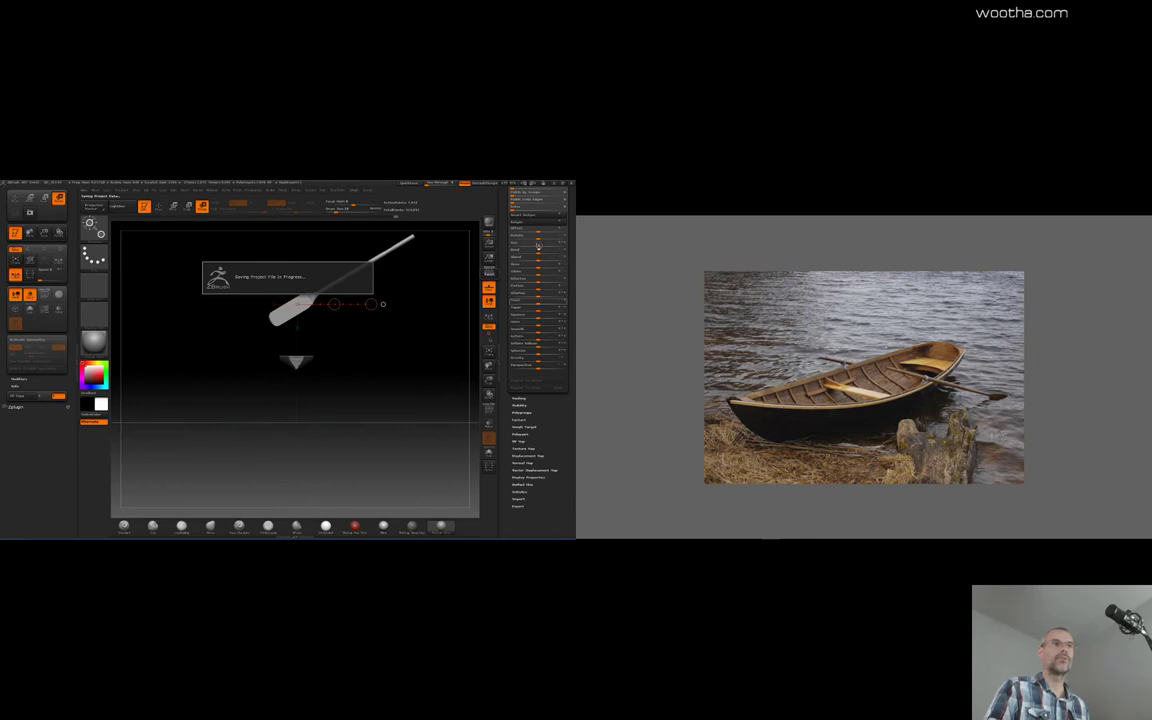
{"action": "left_click_drag", "start_coordinate": [573, 247], "coordinate": [514, 280]}
{"action": "left_click", "coordinate": [517, 279]}
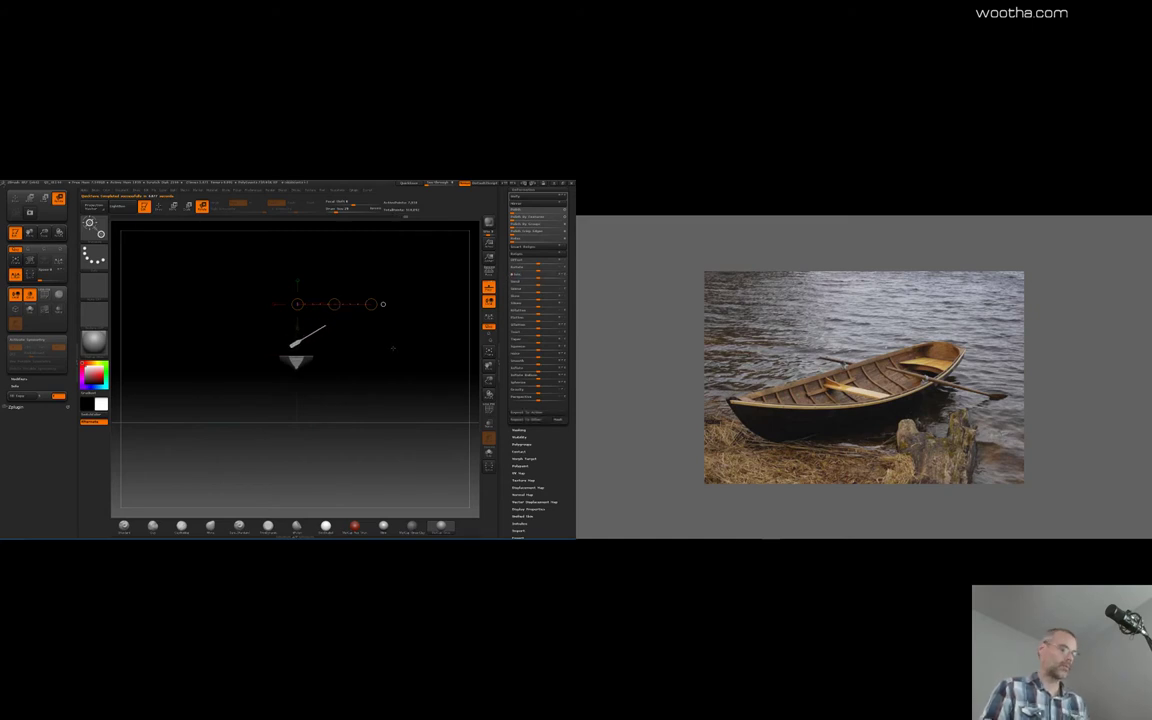
Move the oar over one side of the hull between the two middle benches
{"action": "key", "text": "w"}
{"action": "mouse_move", "coordinate": [298, 343]}
{"action": "left_mouse_down", "text": "shift"}
{"action": "mouse_move", "coordinate": [356, 343]}
{"action": "mouse_move", "coordinate": [291, 366]}
{"action": "left_mouse_up", "text": "shift"}
{"action": "left_click_drag", "start_coordinate": [398, 364], "coordinate": [375, 408], "text": "shift"}
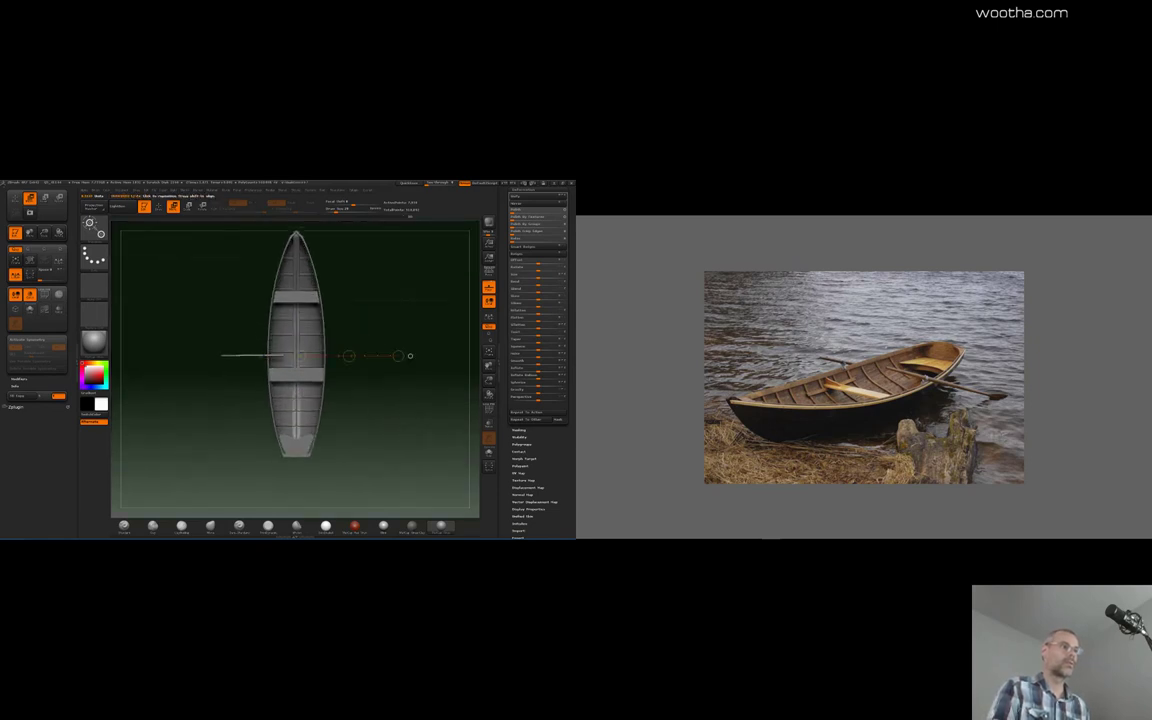
{"action": "left_click_drag", "start_coordinate": [282, 360], "coordinate": [261, 347], "text": "shift"}
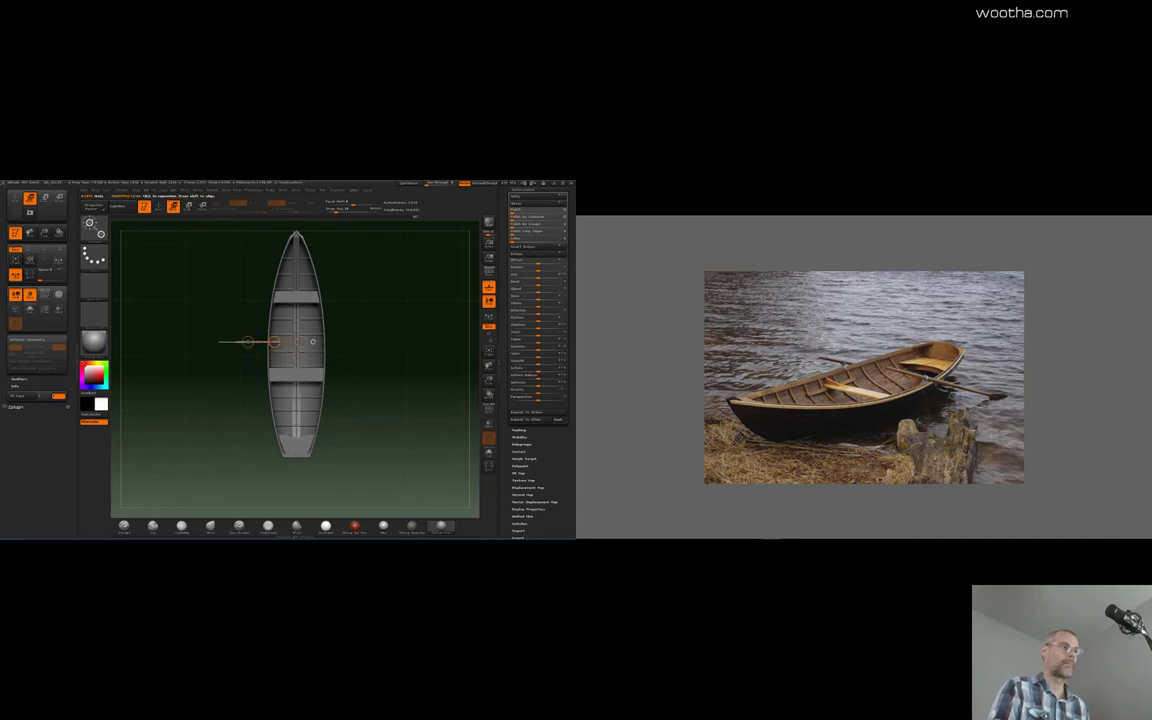
Delete the oar's lower subdivision levels and make a mirrored copy for the opposite side of the boat
{"action": "left_click", "coordinate": [529, 203]}
{"action": "key", "text": "ctrl+z"}
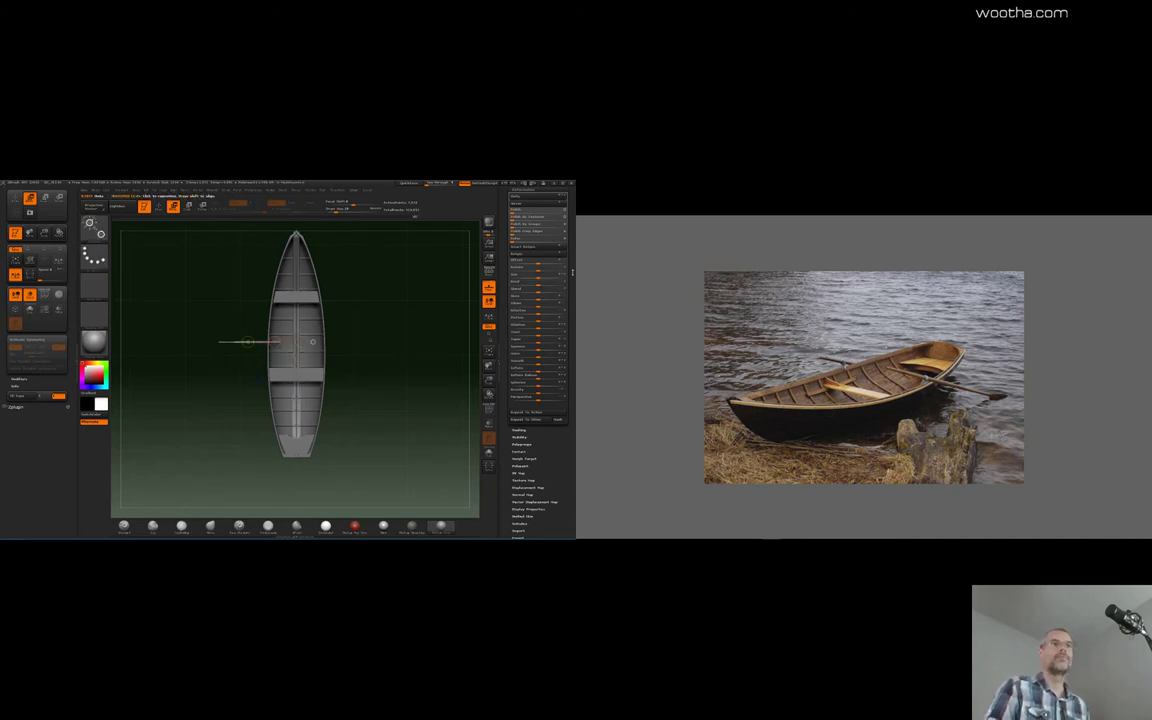
{"action": "left_click_drag", "start_coordinate": [572, 272], "coordinate": [572, 412]}
{"action": "left_click", "coordinate": [522, 271]}
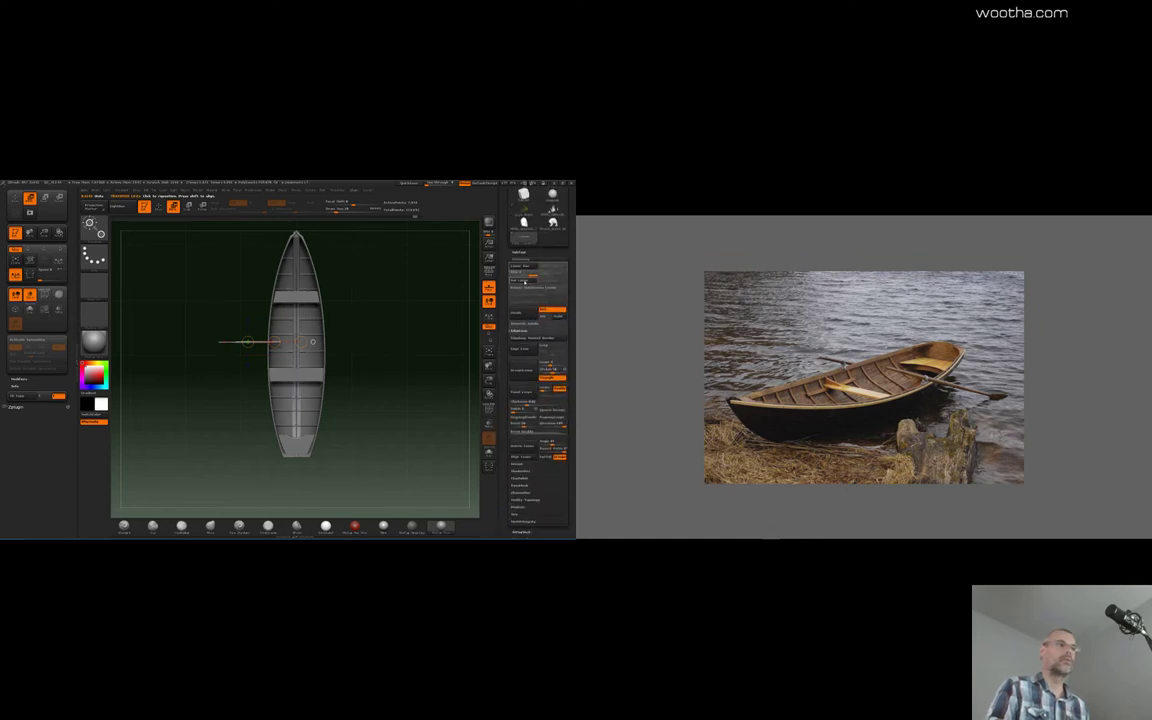
{"action": "key", "text": "ctrl+shift+z"}
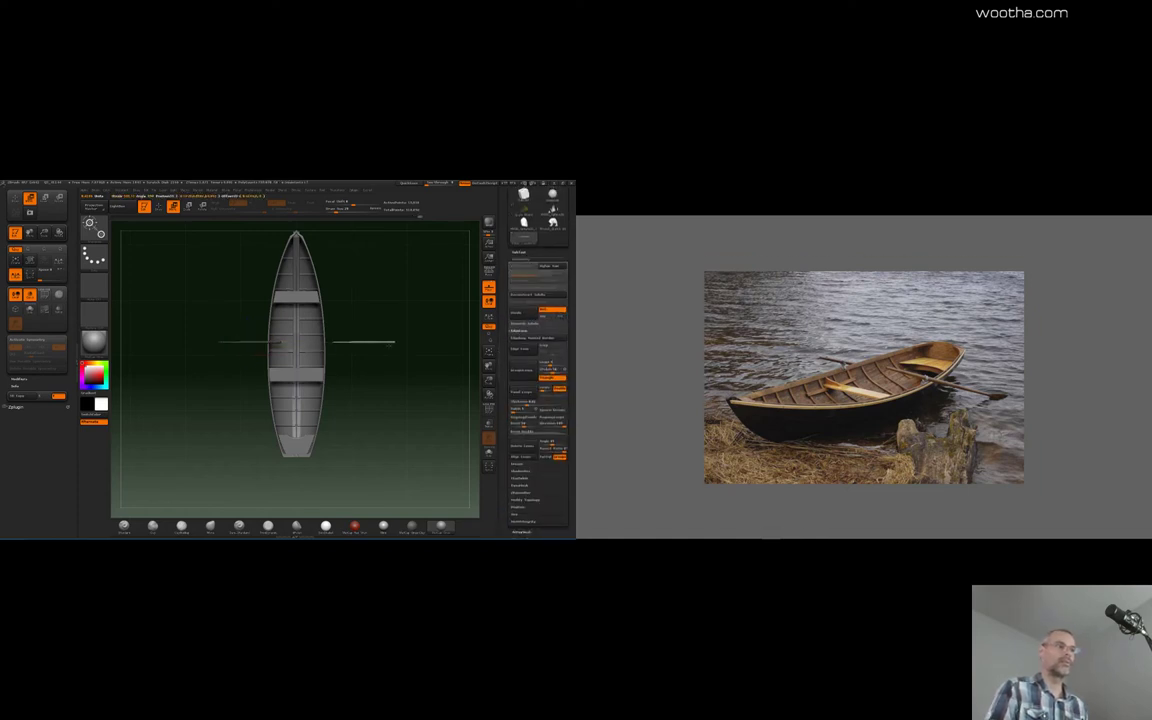
Move and slightly rotate the mirrored oar so it rests across its side of the hull
{"action": "mouse_move", "coordinate": [353, 342]}
{"action": "left_mouse_down"}
{"action": "mouse_move", "coordinate": [405, 342]}
{"action": "mouse_move", "coordinate": [332, 389]}
{"action": "mouse_move", "coordinate": [301, 342]}
{"action": "left_mouse_up"}
{"action": "key", "text": "r"}
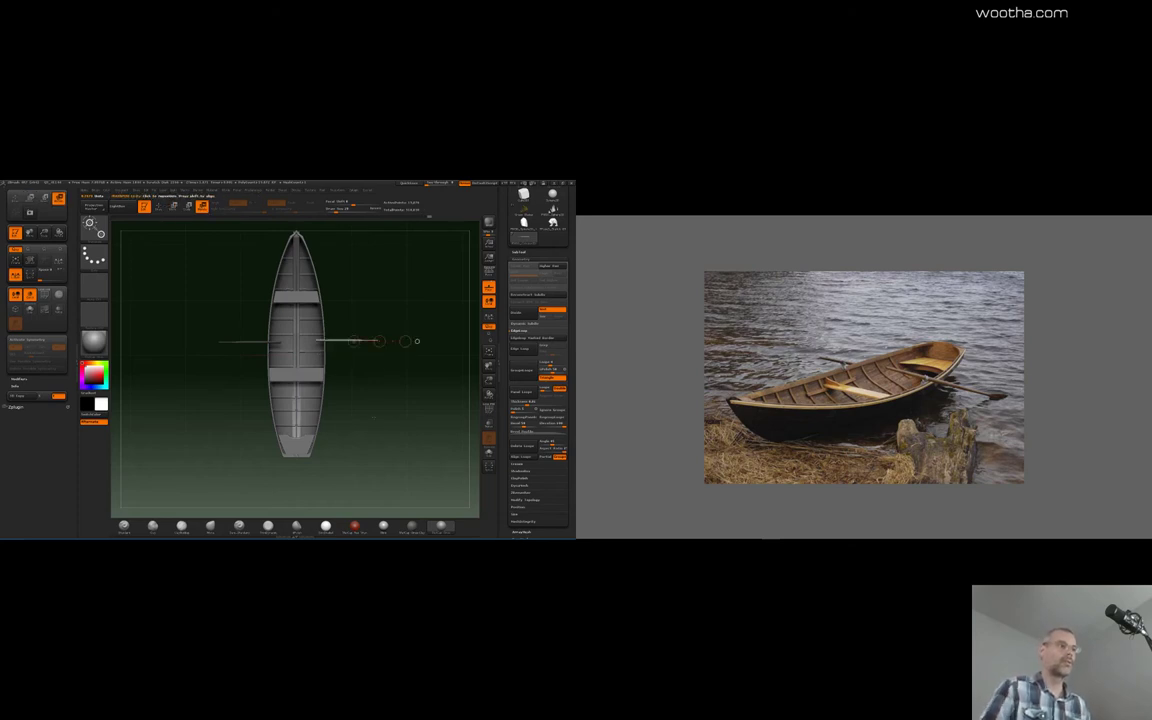
{"action": "left_click_drag", "start_coordinate": [420, 430], "coordinate": [390, 430]}
{"action": "left_click_drag", "start_coordinate": [312, 340], "coordinate": [341, 341]}
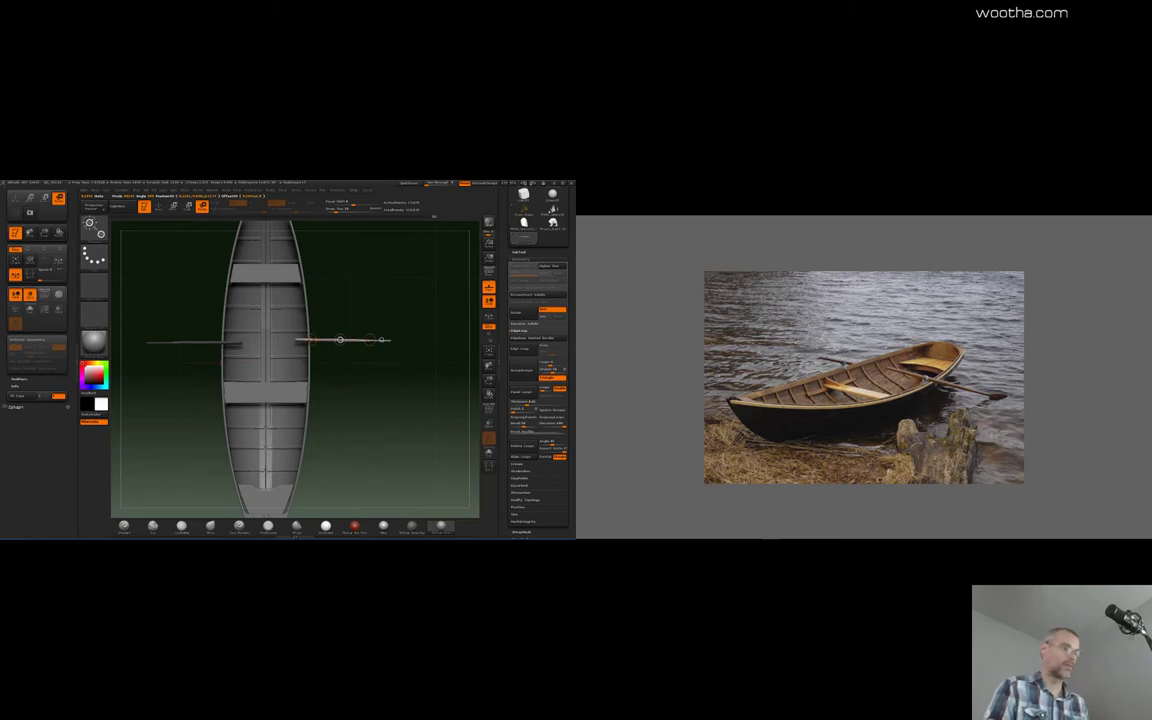
{"action": "key", "text": "q"}
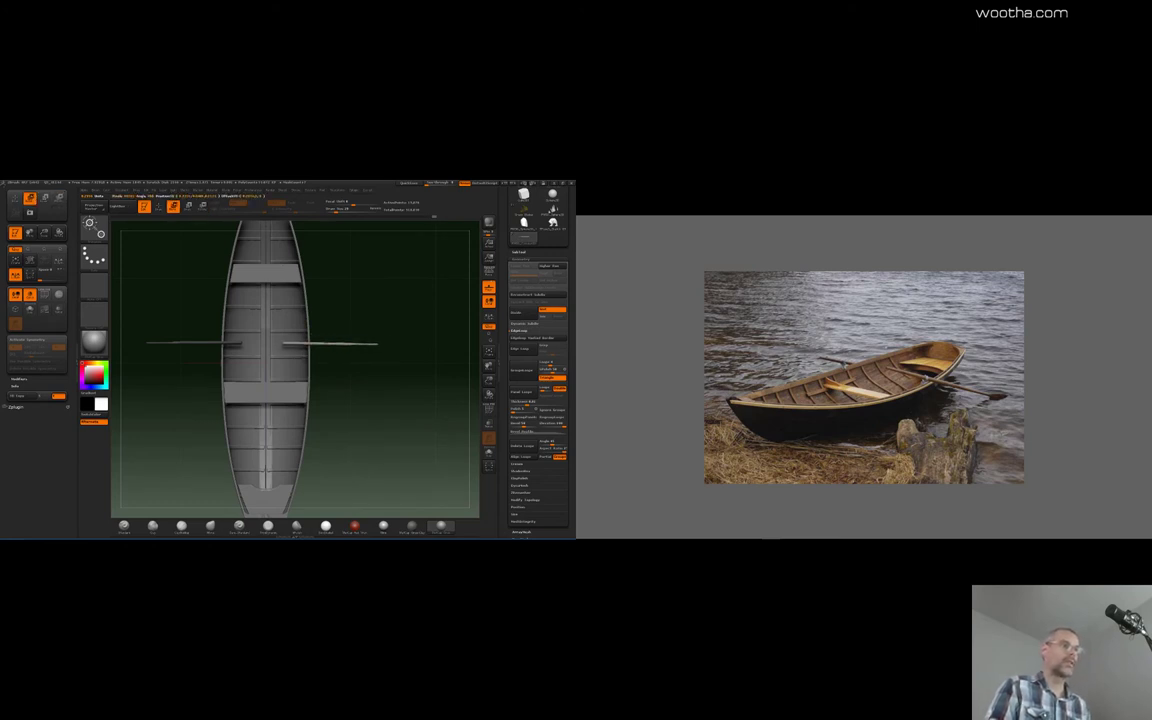
{"action": "left_click_drag", "start_coordinate": [331, 343], "coordinate": [328, 344]}
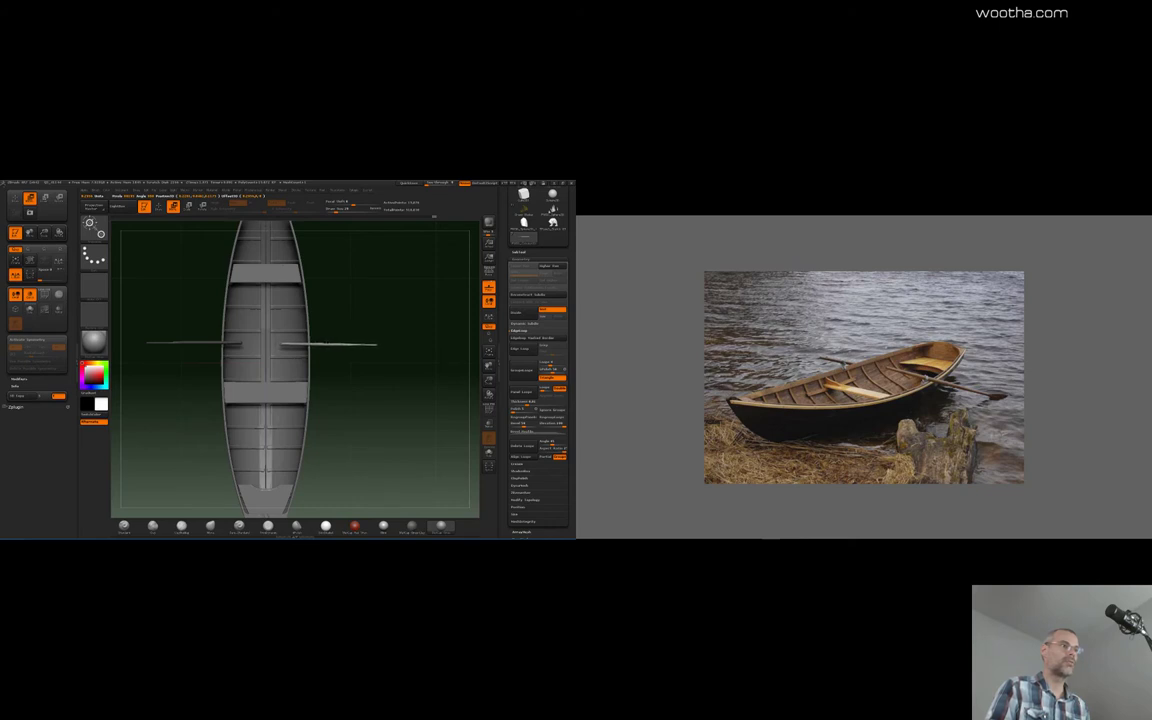
Select the original oar and shift it inward so its handle reaches further into the boat
{"action": "key", "text": "q"}
{"action": "left_click", "coordinate": [200, 343], "text": "alt"}
{"action": "key", "text": "w"}
{"action": "mouse_move", "coordinate": [200, 343]}
{"action": "left_mouse_down"}
{"action": "mouse_move", "coordinate": [255, 343]}
{"action": "mouse_move", "coordinate": [235, 343]}
{"action": "left_mouse_up"}
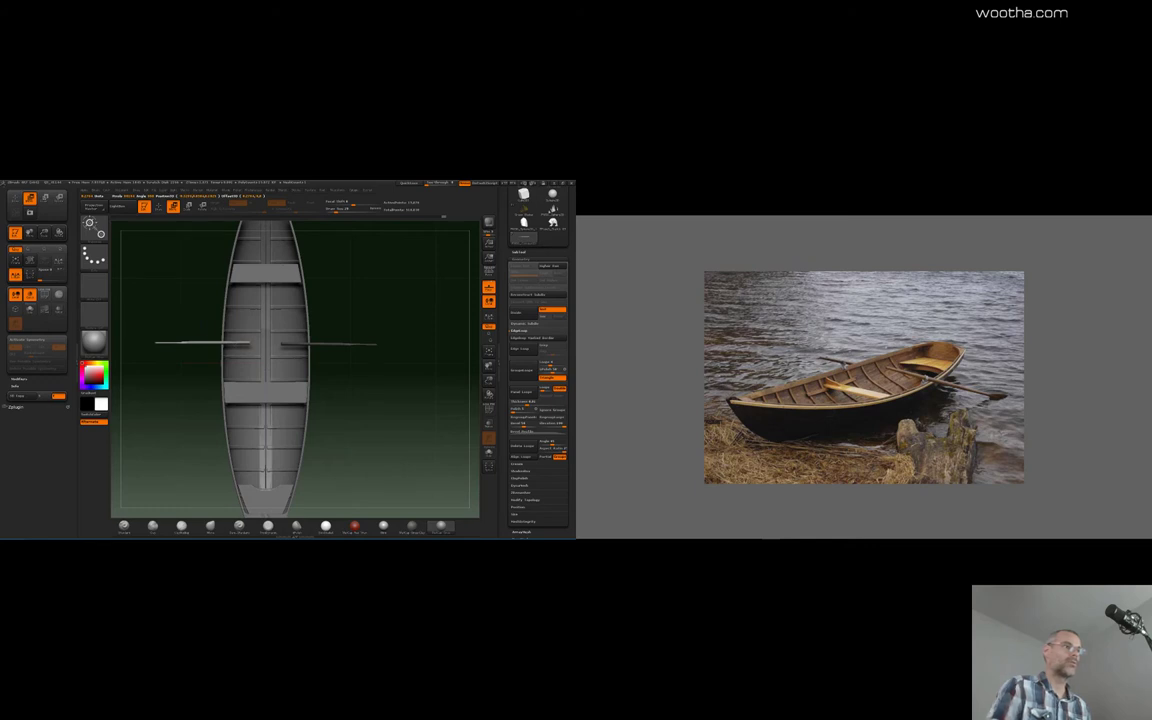
Adjust the height of the oar against the hull's rim
{"action": "left_click_drag", "start_coordinate": [340, 472], "coordinate": [411, 419]}
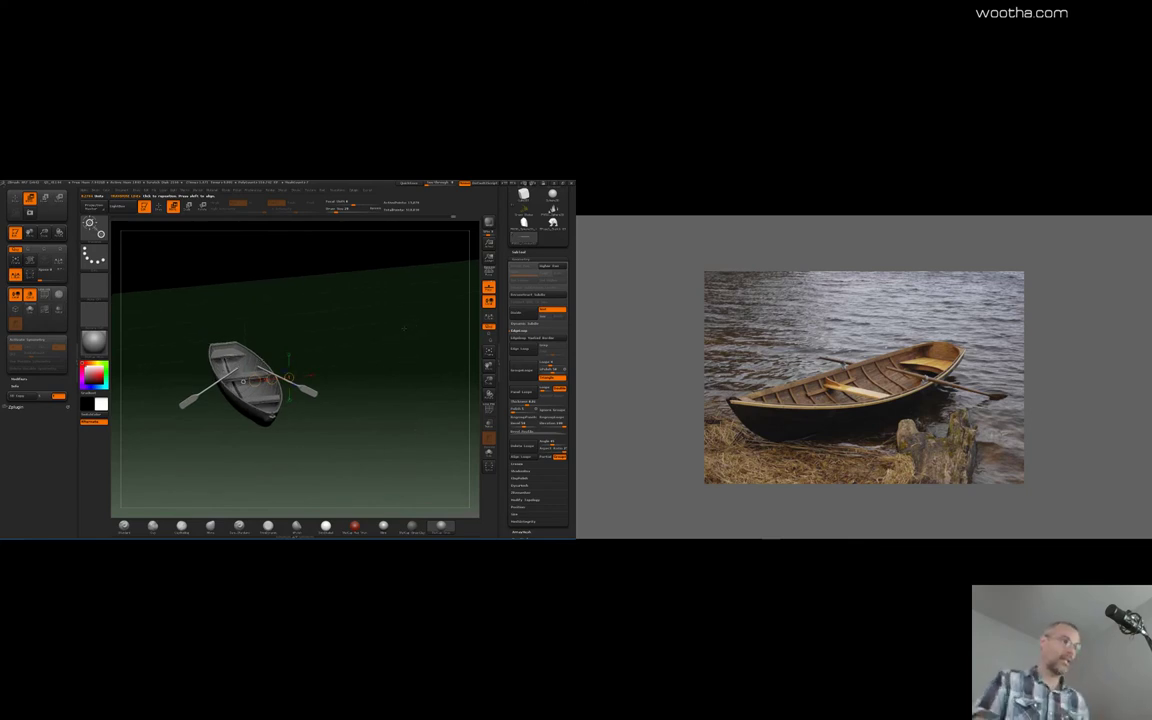
{"action": "mouse_move", "coordinate": [399, 341]}
{"action": "left_mouse_down"}
{"action": "mouse_move", "coordinate": [401, 366]}
{"action": "mouse_move", "coordinate": [404, 345]}
{"action": "mouse_move", "coordinate": [420, 381]}
{"action": "mouse_move", "coordinate": [478, 334]}
{"action": "left_mouse_up"}
{"action": "mouse_move", "coordinate": [301, 376]}
{"action": "left_mouse_down"}
{"action": "mouse_move", "coordinate": [301, 328]}
{"action": "mouse_move", "coordinate": [301, 350]}
{"action": "left_mouse_up"}
{"action": "left_click_drag", "start_coordinate": [403, 314], "coordinate": [403, 387]}
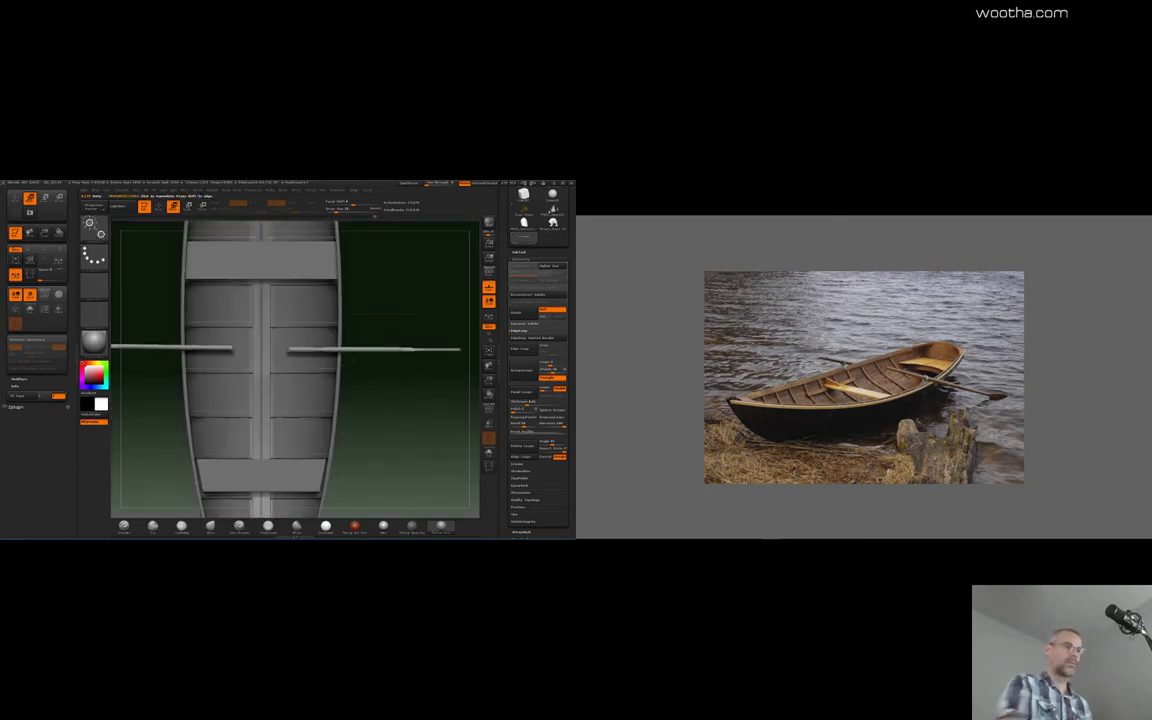
Mask the hull's rim sections beneath both oars and extract them as a new piece
{"action": "key", "text": "q"}
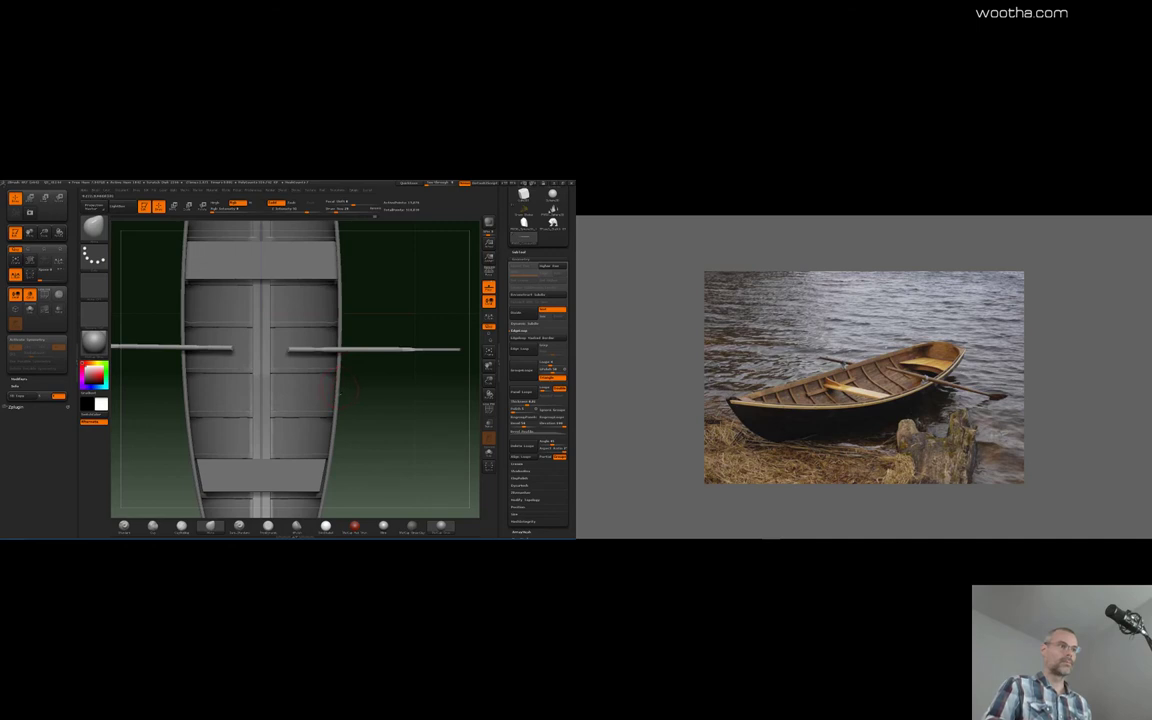
{"action": "left_click", "coordinate": [338, 394], "text": "alt"}
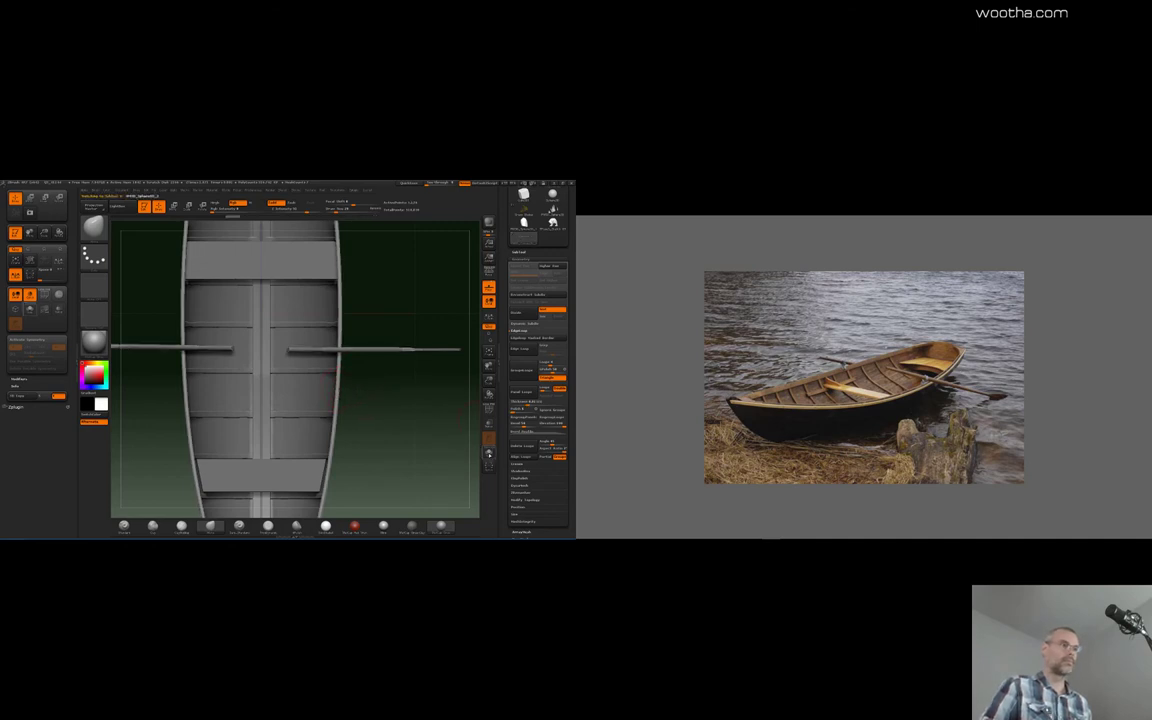
{"action": "left_click", "coordinate": [489, 454]}
{"action": "left_click", "coordinate": [489, 453]}
{"action": "mouse_move", "coordinate": [376, 405]}
{"action": "left_mouse_down", "text": "ctrl"}
{"action": "mouse_move", "coordinate": [466, 430]}
{"action": "mouse_move", "coordinate": [215, 369]}
{"action": "mouse_move", "coordinate": [296, 354]}
{"action": "mouse_move", "coordinate": [372, 358]}
{"action": "mouse_move", "coordinate": [381, 389]}
{"action": "mouse_move", "coordinate": [370, 388]}
{"action": "mouse_move", "coordinate": [386, 395]}
{"action": "left_mouse_up", "text": "ctrl"}
{"action": "left_click_drag", "start_coordinate": [155, 326], "coordinate": [402, 389], "text": "ctrl"}
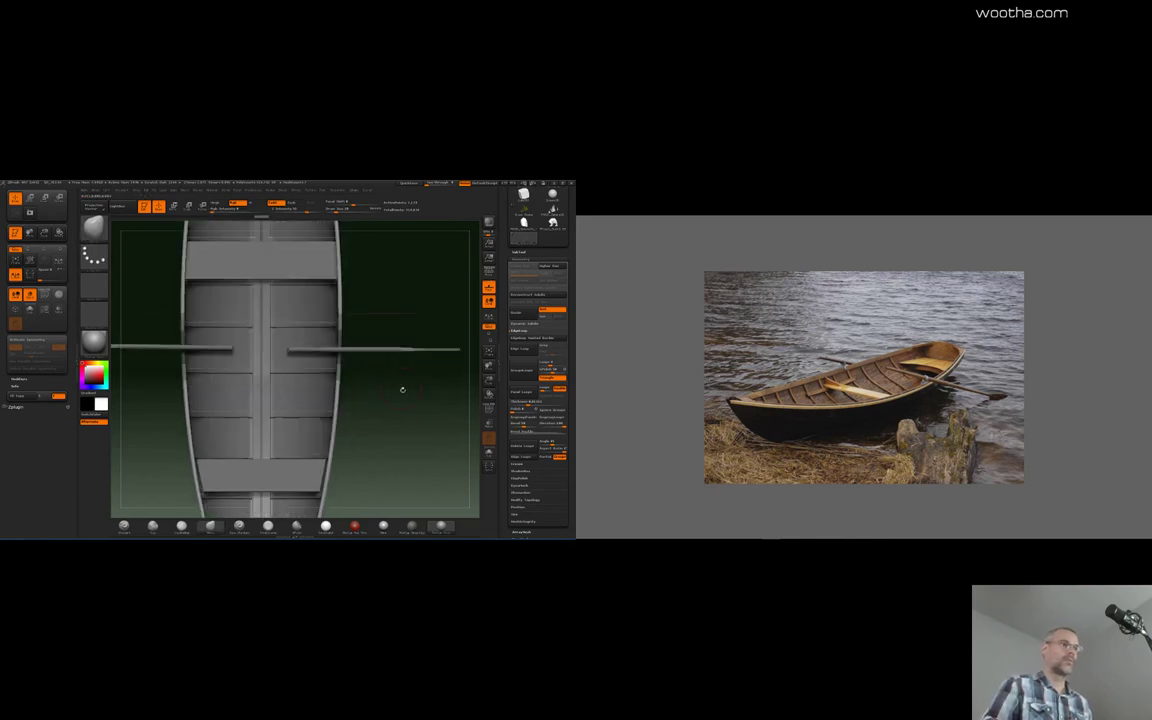
{"action": "left_click", "coordinate": [524, 252]}
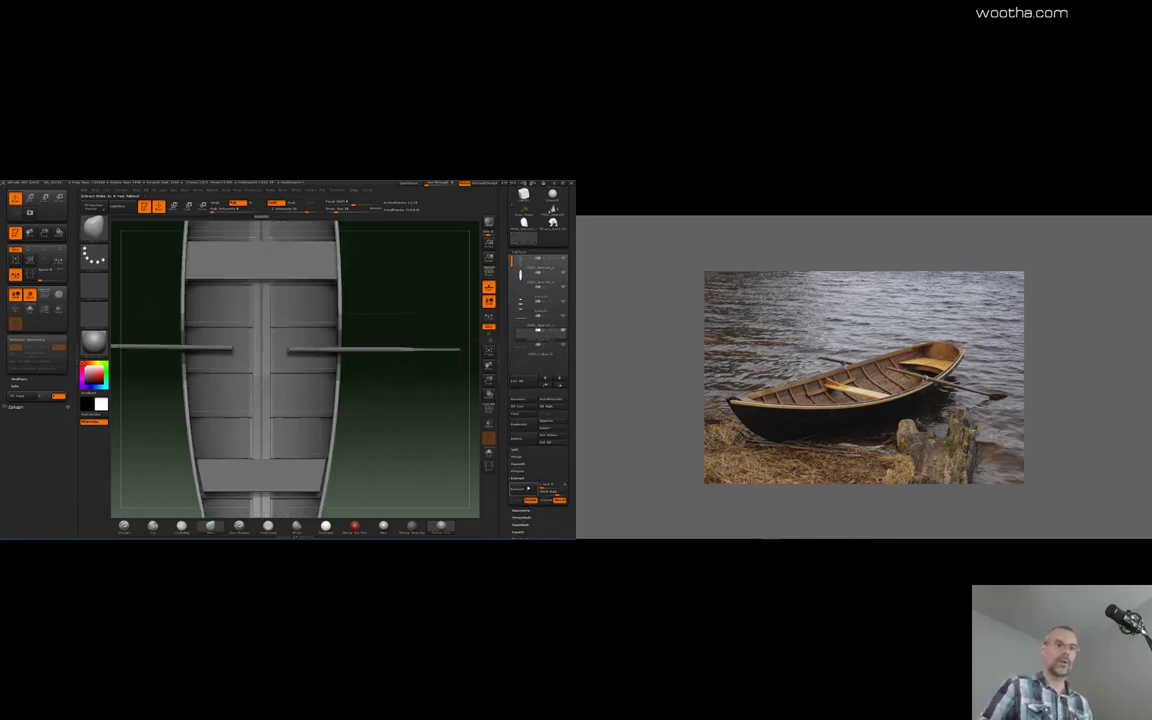
{"action": "left_click", "coordinate": [515, 489]}
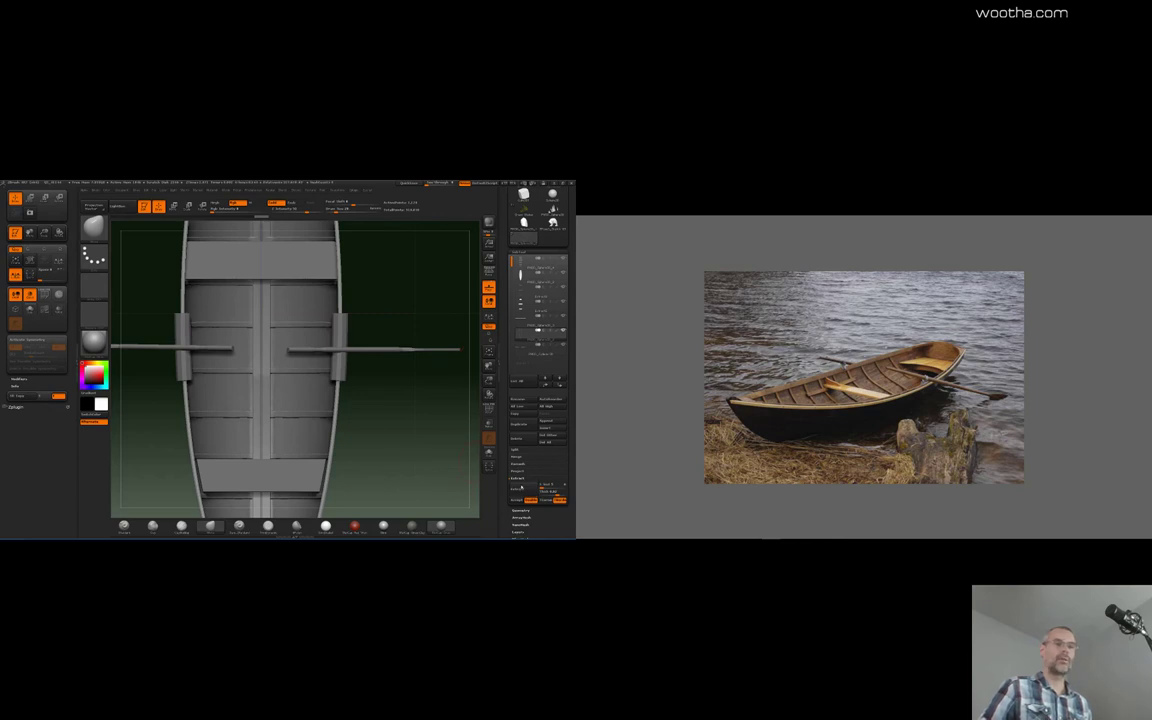
{"action": "left_click", "coordinate": [518, 501]}
Select the extracted rim pieces and trim their ends and sides into small oar-support blocks on each side
{"action": "left_click", "coordinate": [338, 364], "text": "alt"}
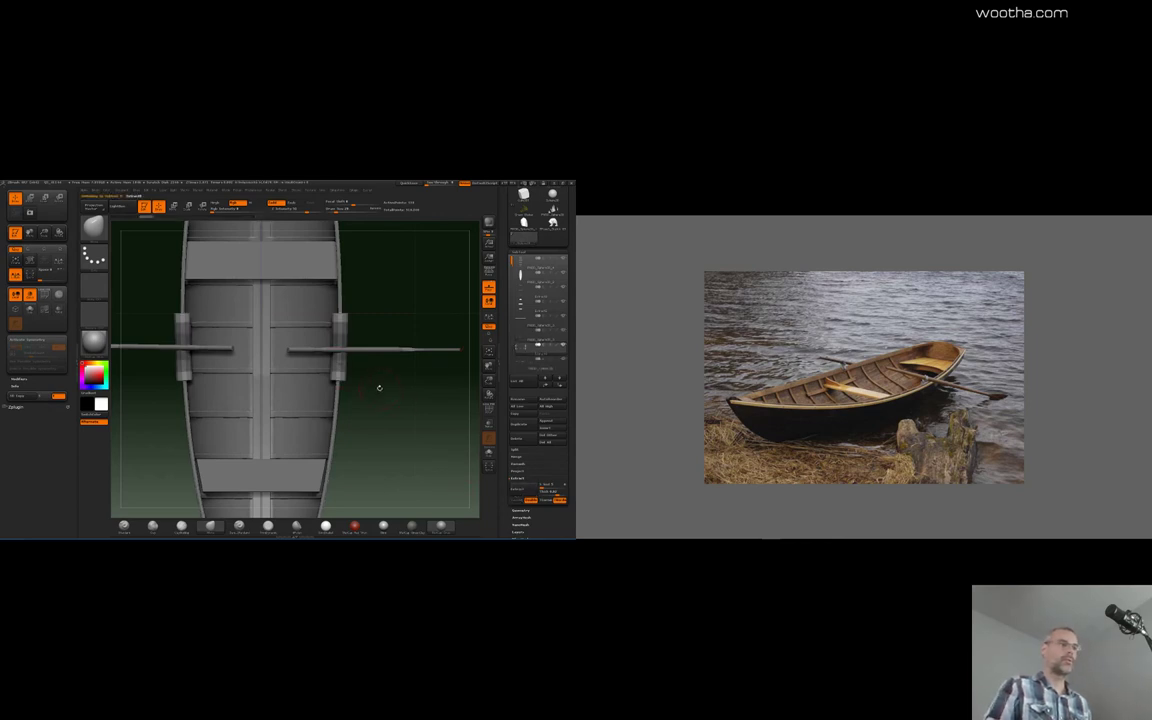
{"action": "mouse_move", "coordinate": [430, 336]}
{"action": "left_mouse_down", "text": "ctrl+shift"}
{"action": "mouse_move", "coordinate": [155, 338]}
{"action": "mouse_move", "coordinate": [154, 357]}
{"action": "mouse_move", "coordinate": [397, 343]}
{"action": "left_mouse_up", "text": "ctrl+shift"}
{"action": "mouse_move", "coordinate": [406, 422]}
{"action": "left_mouse_down"}
{"action": "mouse_move", "coordinate": [409, 357]}
{"action": "mouse_move", "coordinate": [430, 374]}
{"action": "mouse_move", "coordinate": [136, 369]}
{"action": "left_mouse_up"}
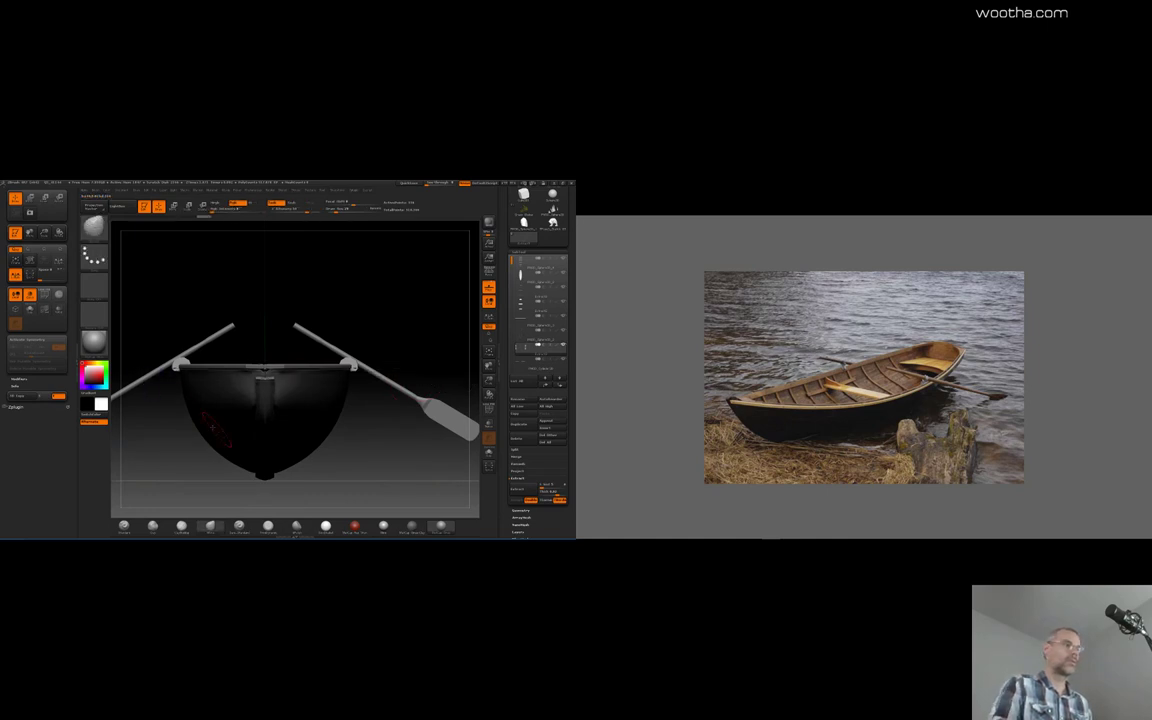
{"action": "mouse_move", "coordinate": [172, 445]}
{"action": "left_mouse_down", "text": "ctrl+shift"}
{"action": "mouse_move", "coordinate": [173, 327]}
{"action": "mouse_move", "coordinate": [432, 330]}
{"action": "mouse_move", "coordinate": [437, 361]}
{"action": "left_mouse_up", "text": "ctrl+shift"}
{"action": "left_click_drag", "start_coordinate": [355, 306], "coordinate": [357, 448], "text": "ctrl+shift"}
{"action": "mouse_move", "coordinate": [411, 340]}
{"action": "left_mouse_down"}
{"action": "mouse_move", "coordinate": [411, 410]}
{"action": "mouse_move", "coordinate": [408, 353]}
{"action": "left_mouse_up"}
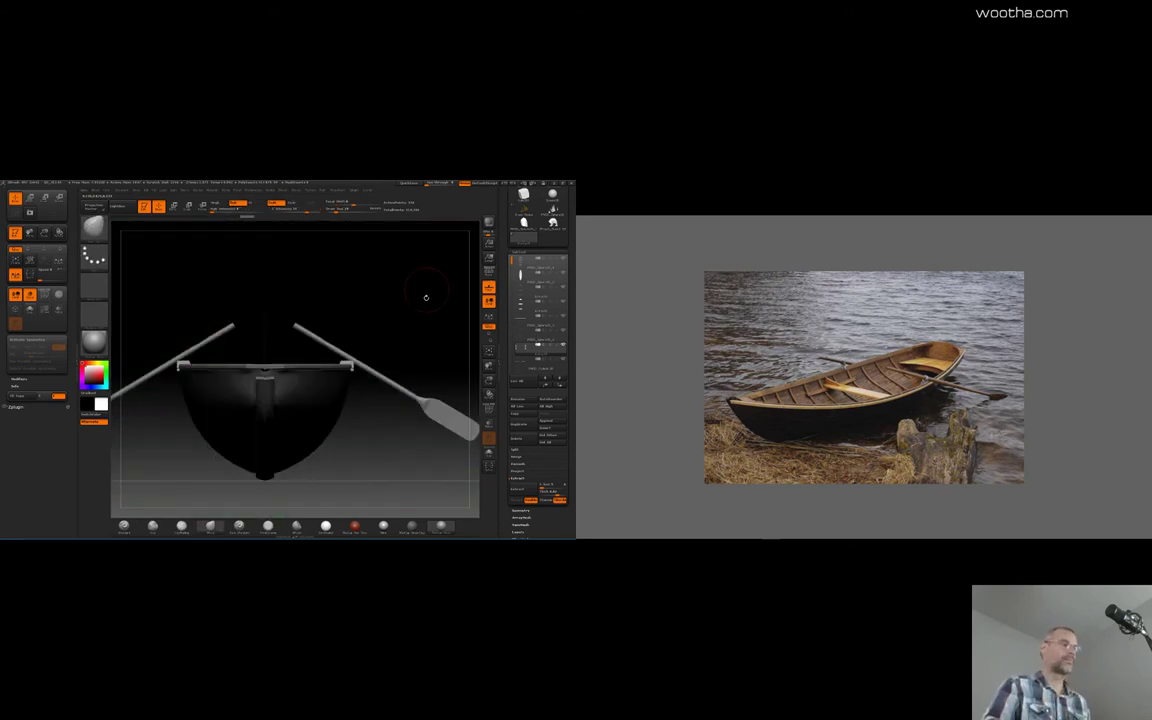
{"action": "left_click_drag", "start_coordinate": [425, 297], "coordinate": [427, 381]}
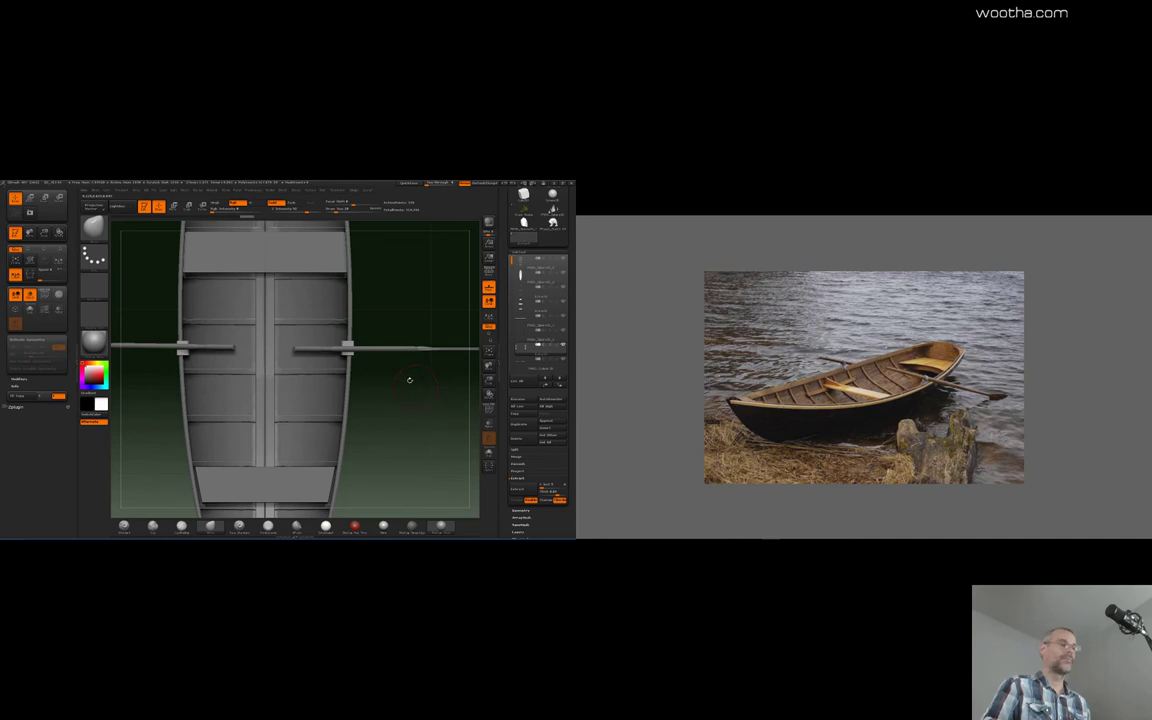
Insert a small cylinder mesh on the support block beside the oar, with symmetry on for both sides
{"action": "mouse_move", "coordinate": [398, 392]}
{"action": "left_mouse_down"}
{"action": "mouse_move", "coordinate": [404, 329]}
{"action": "mouse_move", "coordinate": [398, 411]}
{"action": "left_mouse_up"}
{"action": "key", "text": "b"}
{"action": "key", "text": "i"}
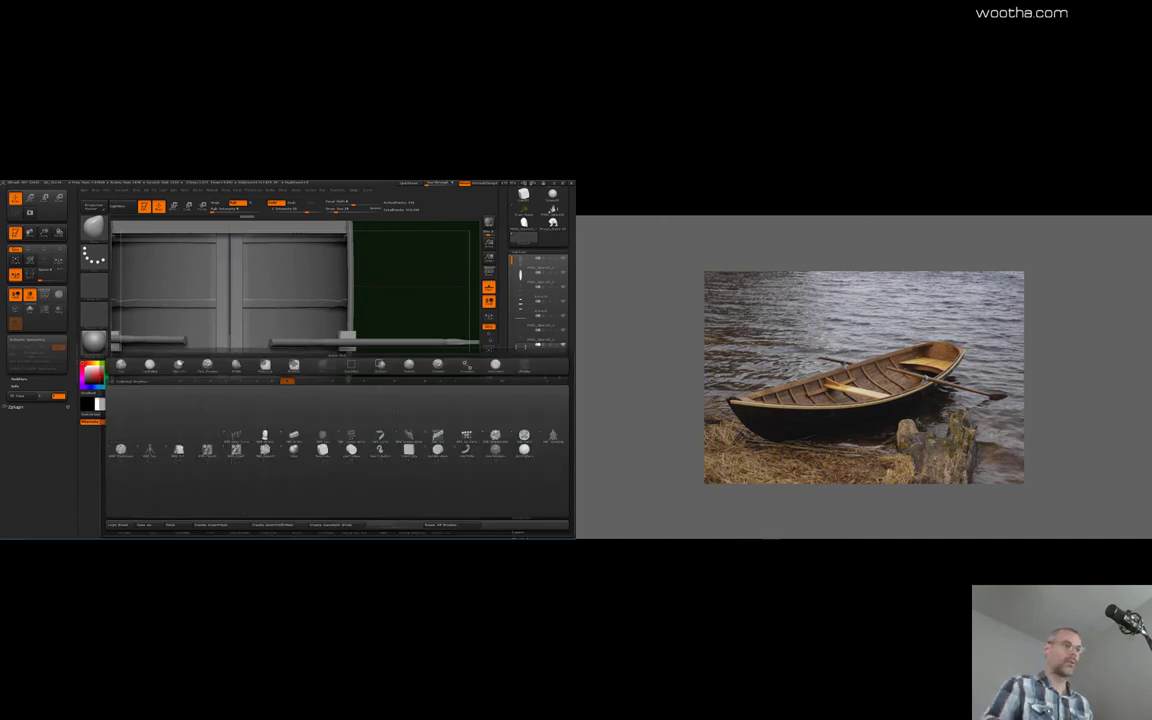
{"action": "left_click", "coordinate": [353, 452]}
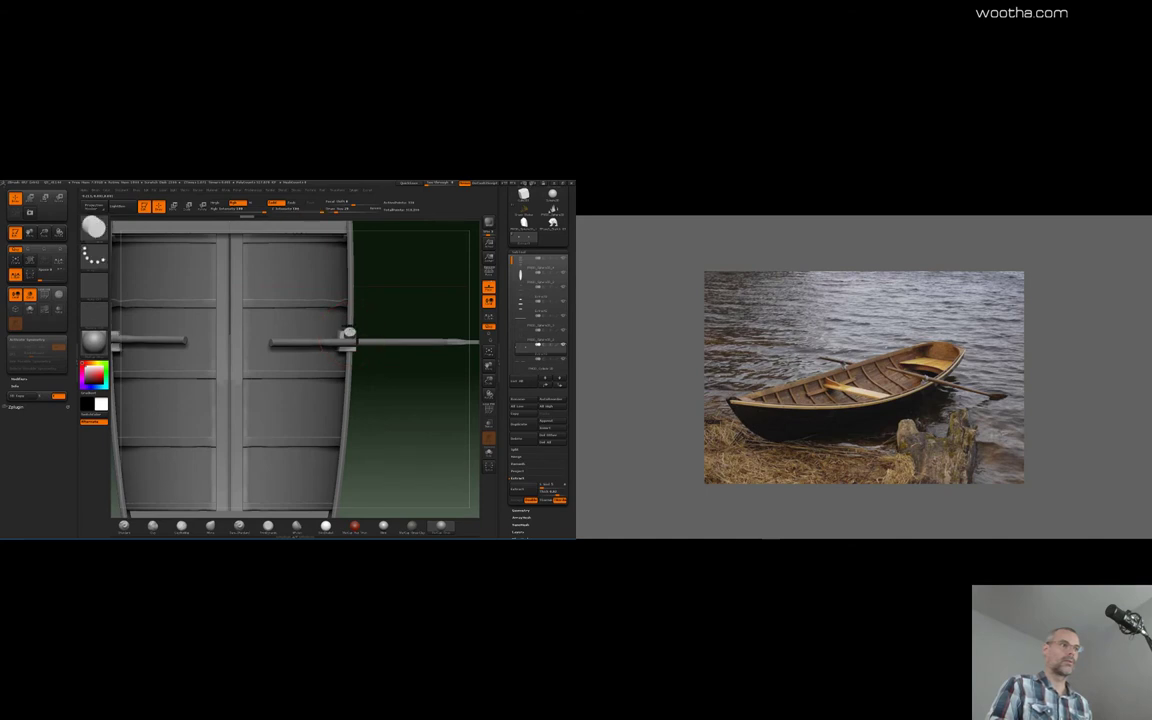
{"action": "key", "text": "x"}
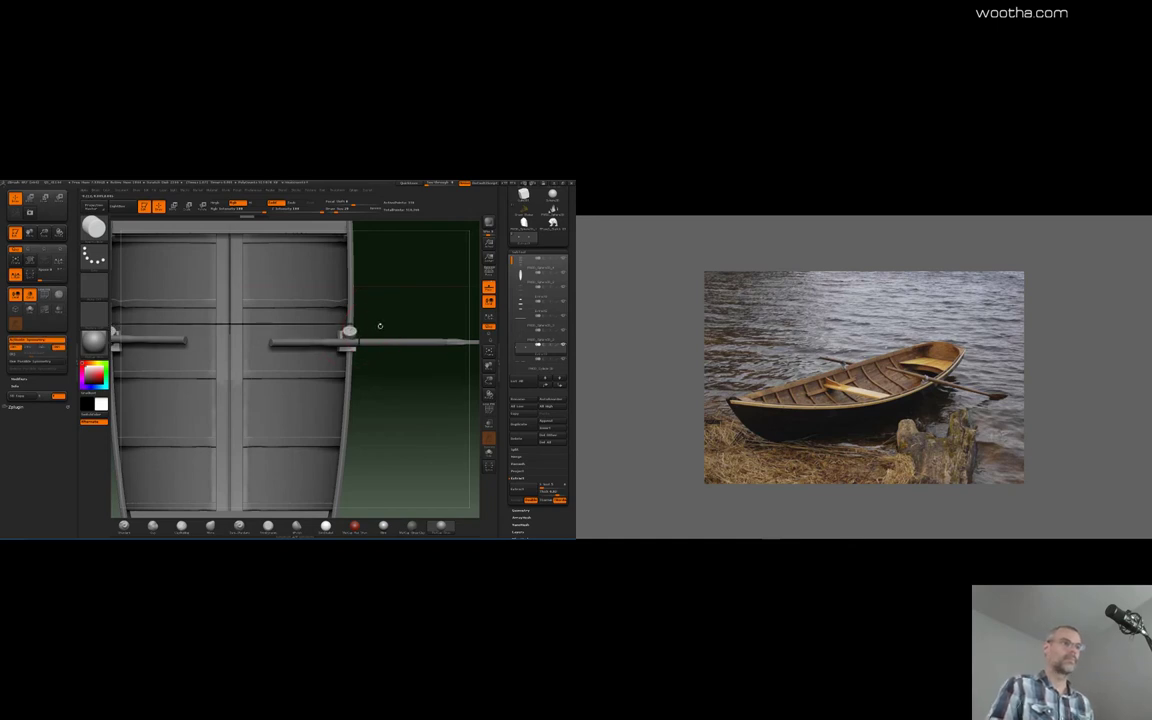
Rotate the inserted cylinders upright and move them over the support blocks so they line up with the oar shafts
{"action": "left_click_drag", "start_coordinate": [381, 327], "coordinate": [411, 290]}
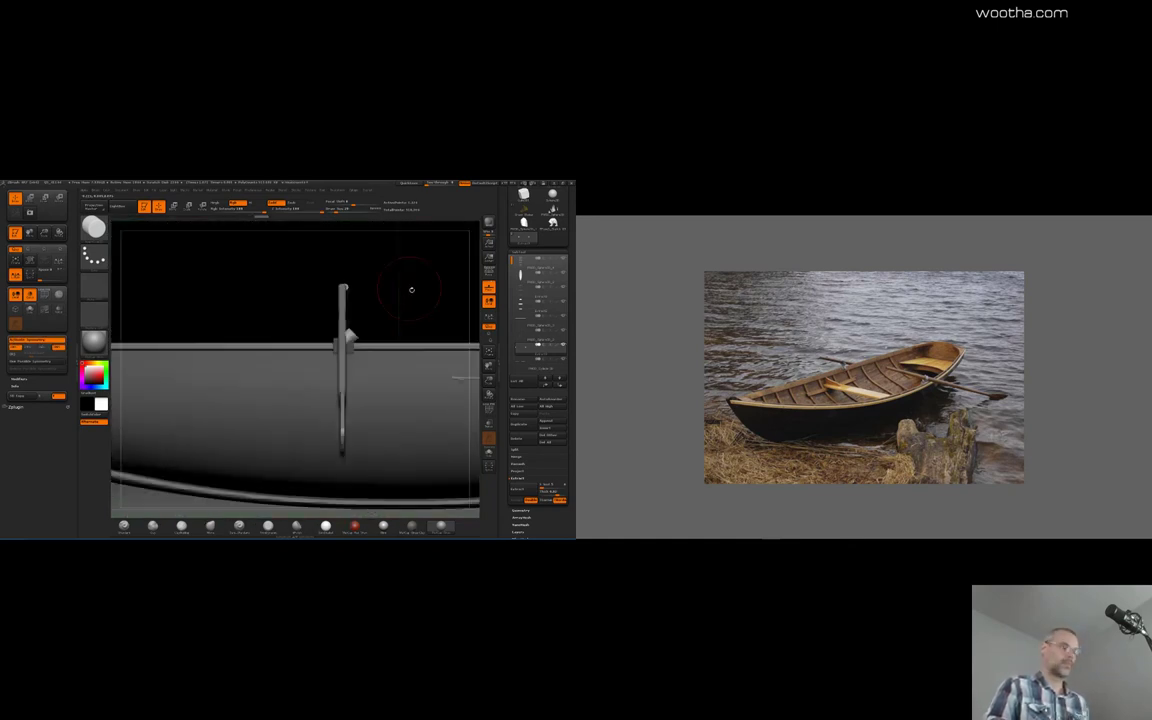
{"action": "key", "text": "r"}
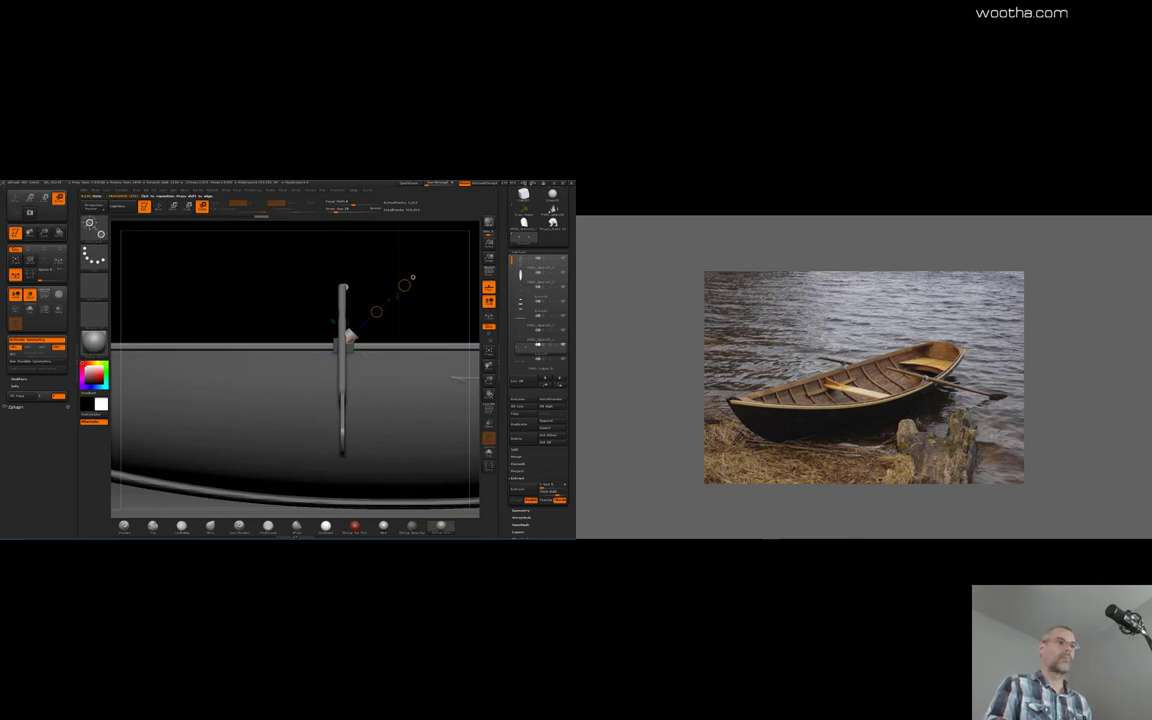
{"action": "left_click_drag", "start_coordinate": [405, 285], "coordinate": [428, 333]}
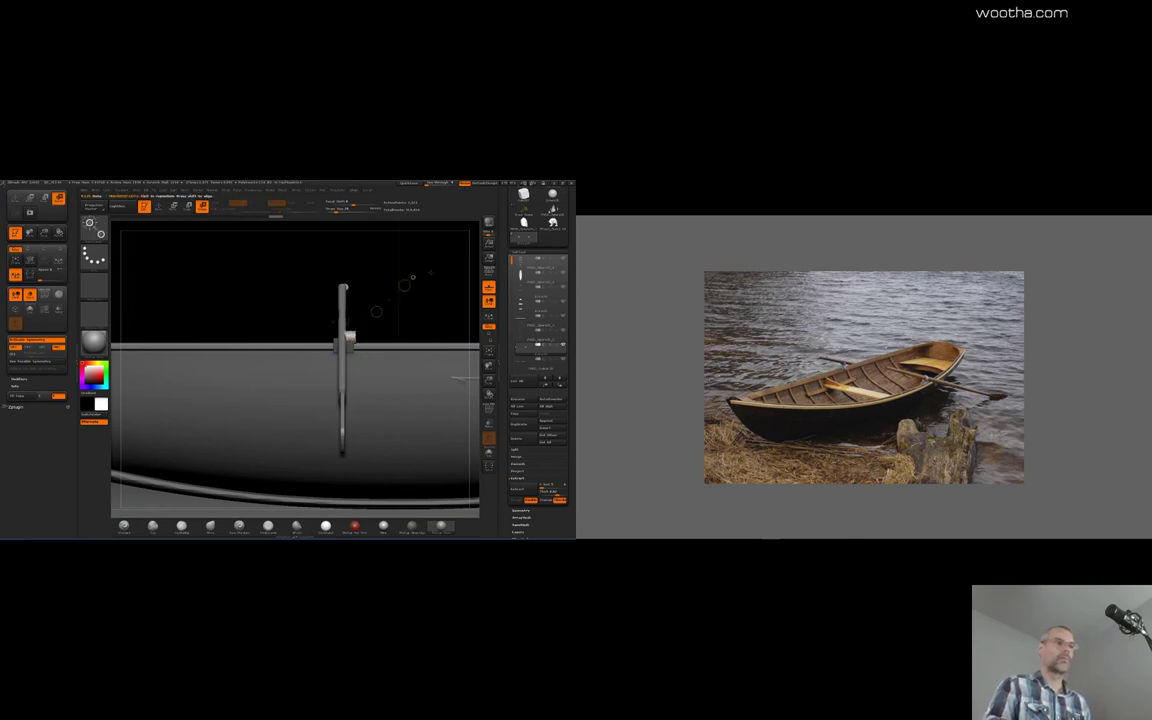
{"action": "left_click_drag", "start_coordinate": [428, 275], "coordinate": [372, 516]}
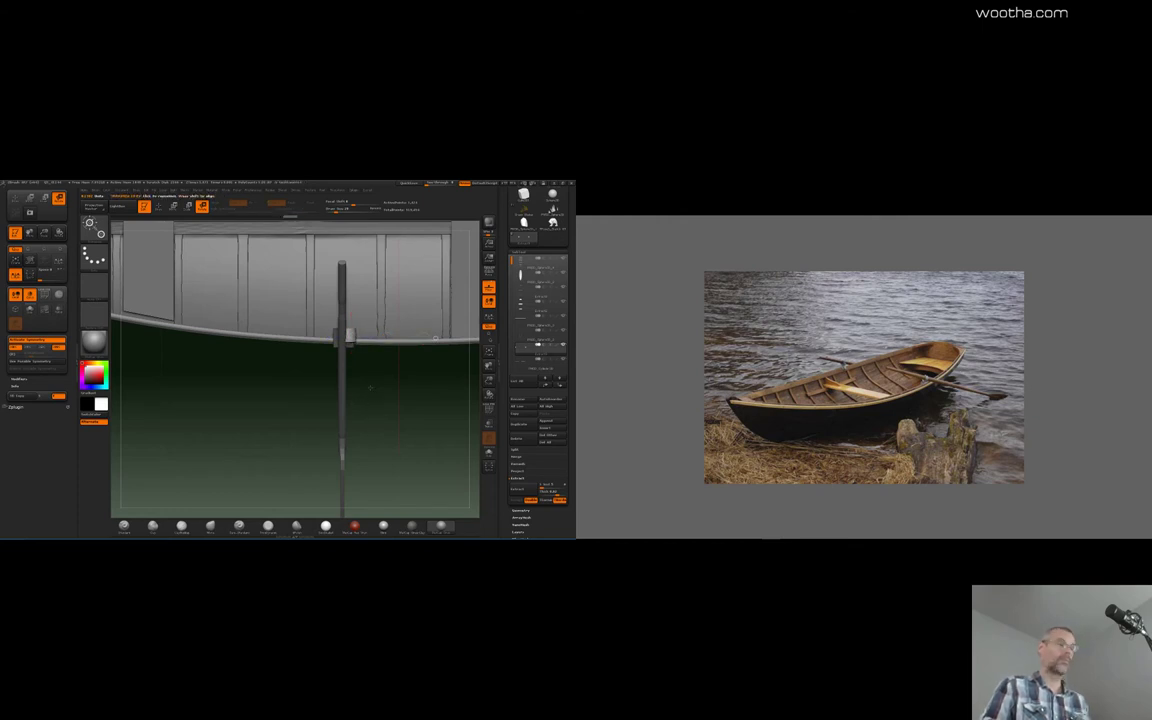
{"action": "key", "text": "w"}
{"action": "left_click_drag", "start_coordinate": [378, 328], "coordinate": [371, 329]}
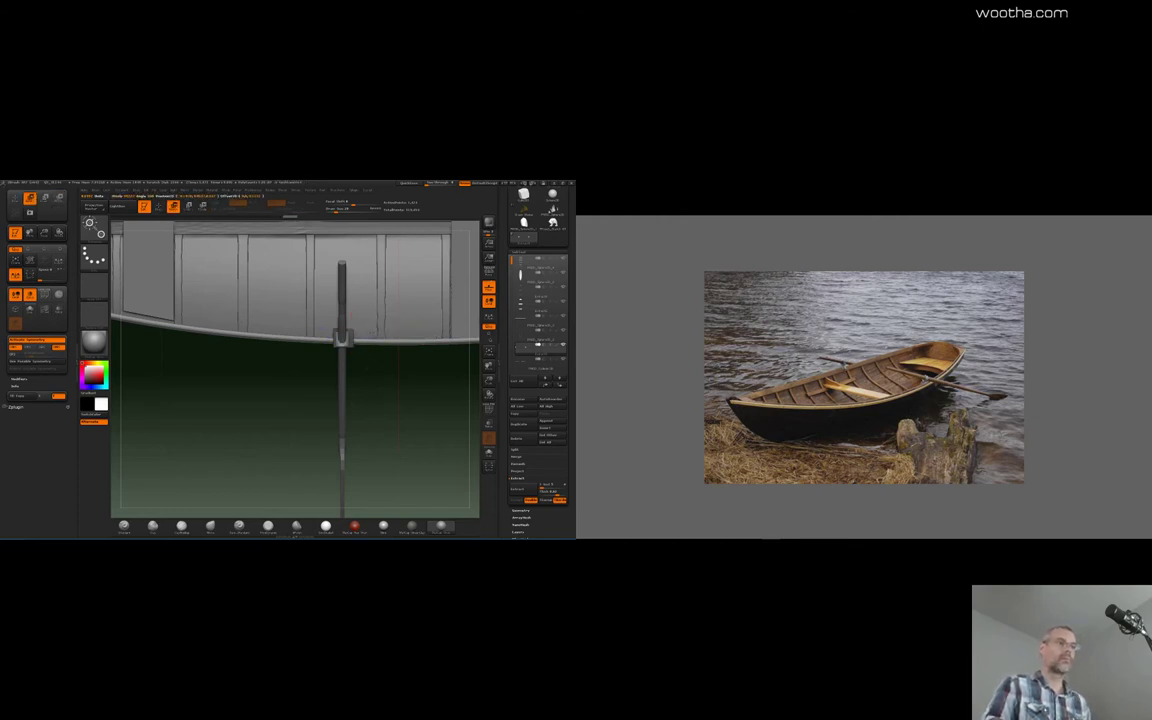
Tilt and fit the cylinders around the oar shafts so they follow the oars' slope on the rim
{"action": "left_click_drag", "start_coordinate": [440, 410], "coordinate": [400, 350]}
{"action": "left_click_drag", "start_coordinate": [347, 312], "coordinate": [201, 322]}
{"action": "mouse_move", "coordinate": [336, 322]}
{"action": "left_mouse_down"}
{"action": "mouse_move", "coordinate": [336, 273]}
{"action": "mouse_move", "coordinate": [336, 298]}
{"action": "mouse_move", "coordinate": [325, 281]}
{"action": "mouse_move", "coordinate": [335, 268]}
{"action": "left_mouse_up"}
{"action": "key", "text": "r"}
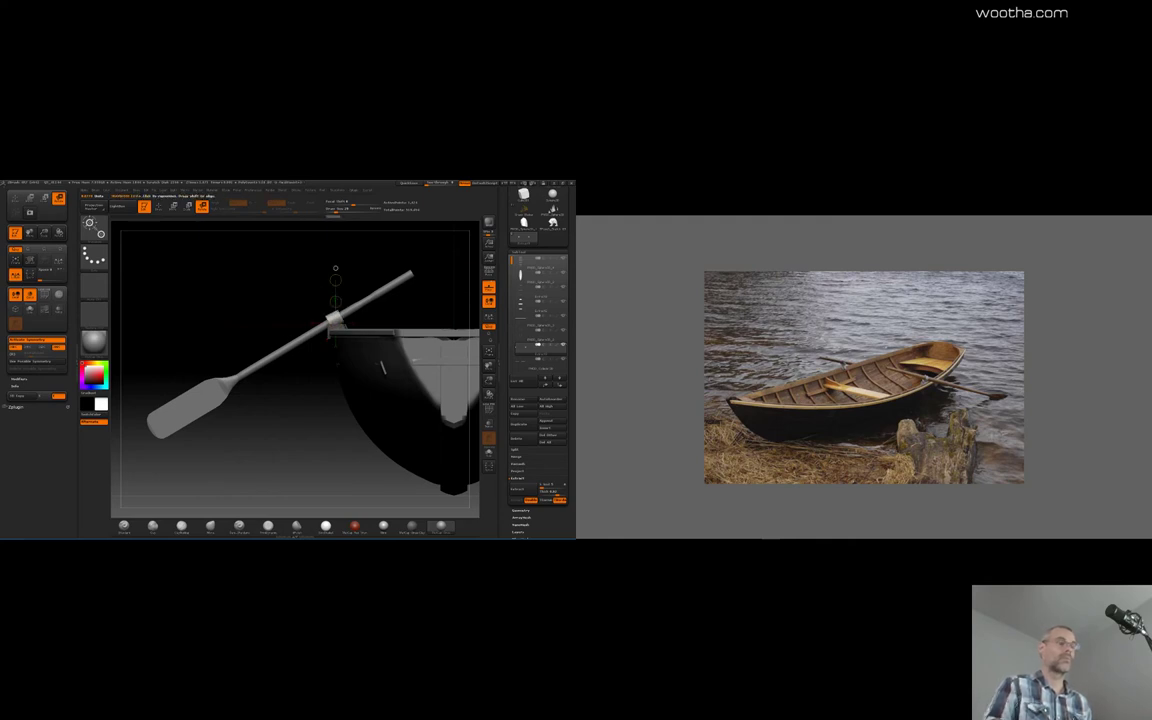
{"action": "left_click_drag", "start_coordinate": [398, 313], "coordinate": [398, 335], "text": "alt"}
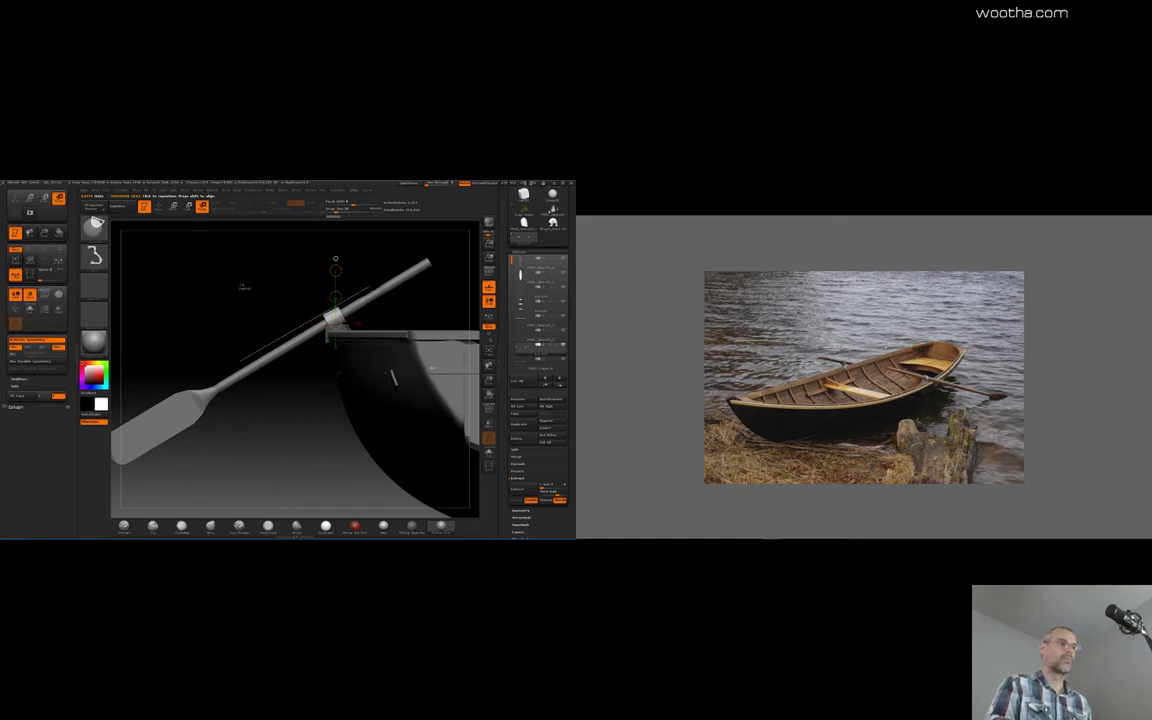
{"action": "left_click_drag", "start_coordinate": [240, 440], "coordinate": [293, 464]}
{"action": "left_click_drag", "start_coordinate": [400, 455], "coordinate": [255, 404], "text": "alt"}
{"action": "left_click_drag", "start_coordinate": [425, 435], "coordinate": [241, 238]}
{"action": "left_click_drag", "start_coordinate": [241, 238], "coordinate": [254, 280]}
{"action": "left_click_drag", "start_coordinate": [427, 425], "coordinate": [445, 428]}
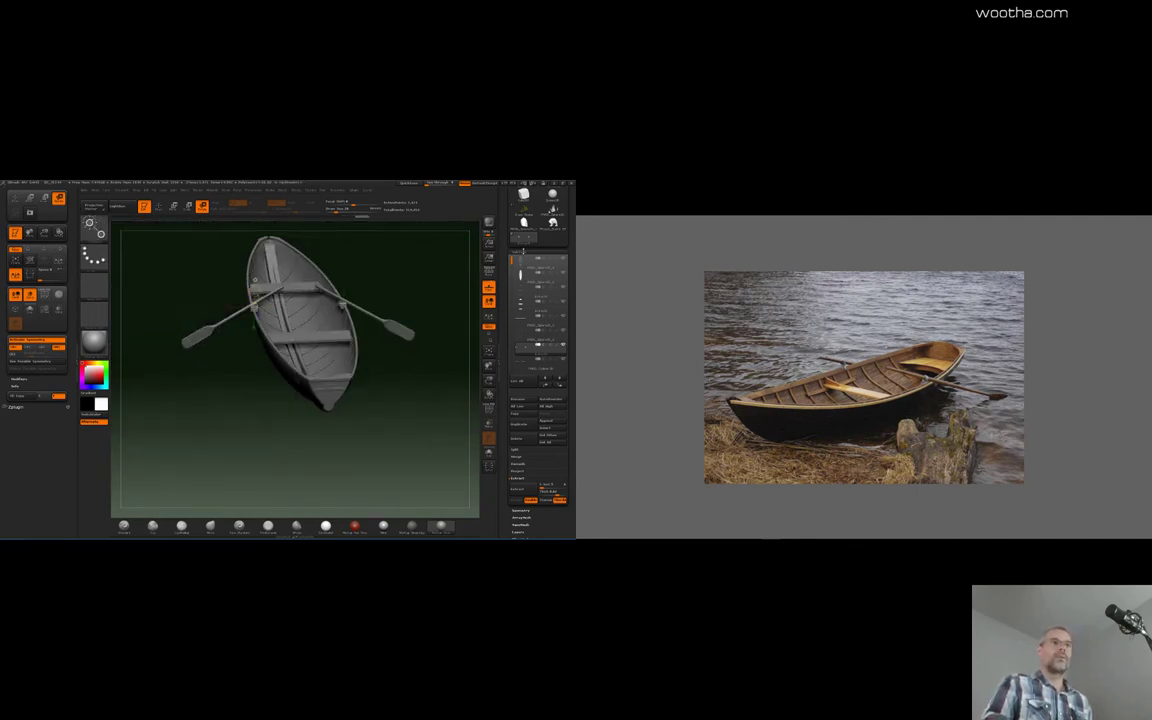
{"action": "left_click_drag", "start_coordinate": [445, 425], "coordinate": [445, 392]}
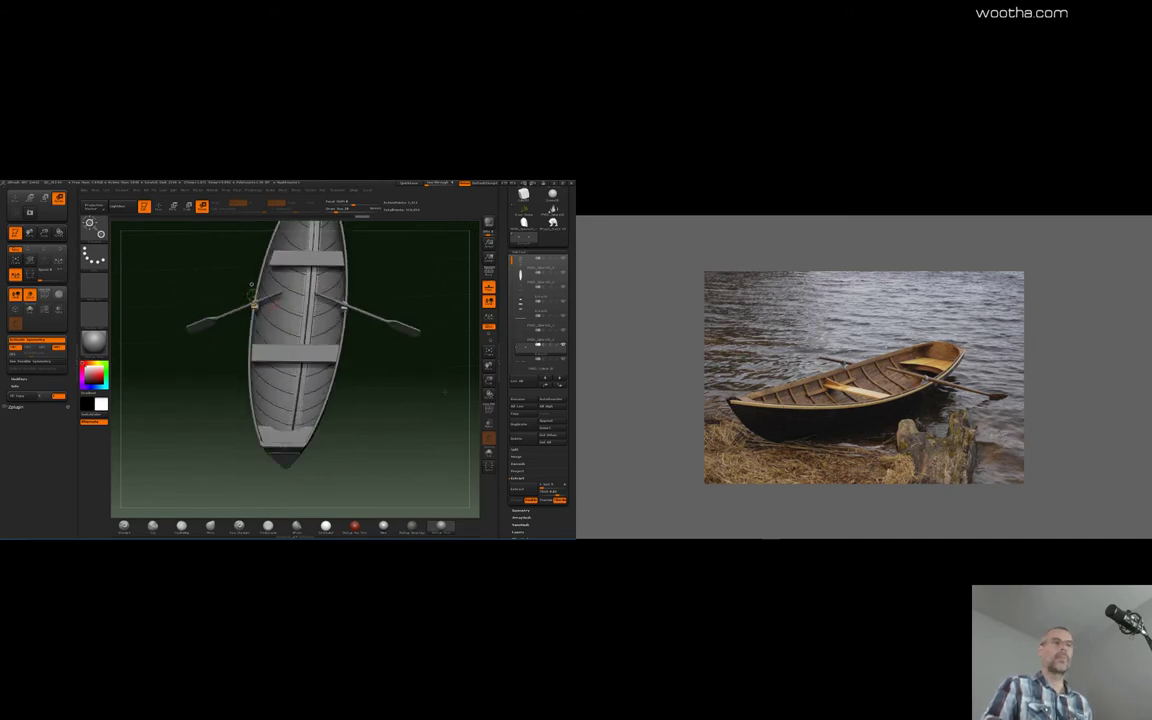
Save the boat tool under a new name in the Narrative Illustration folder
{"action": "left_click_drag", "start_coordinate": [572, 268], "coordinate": [572, 414]}
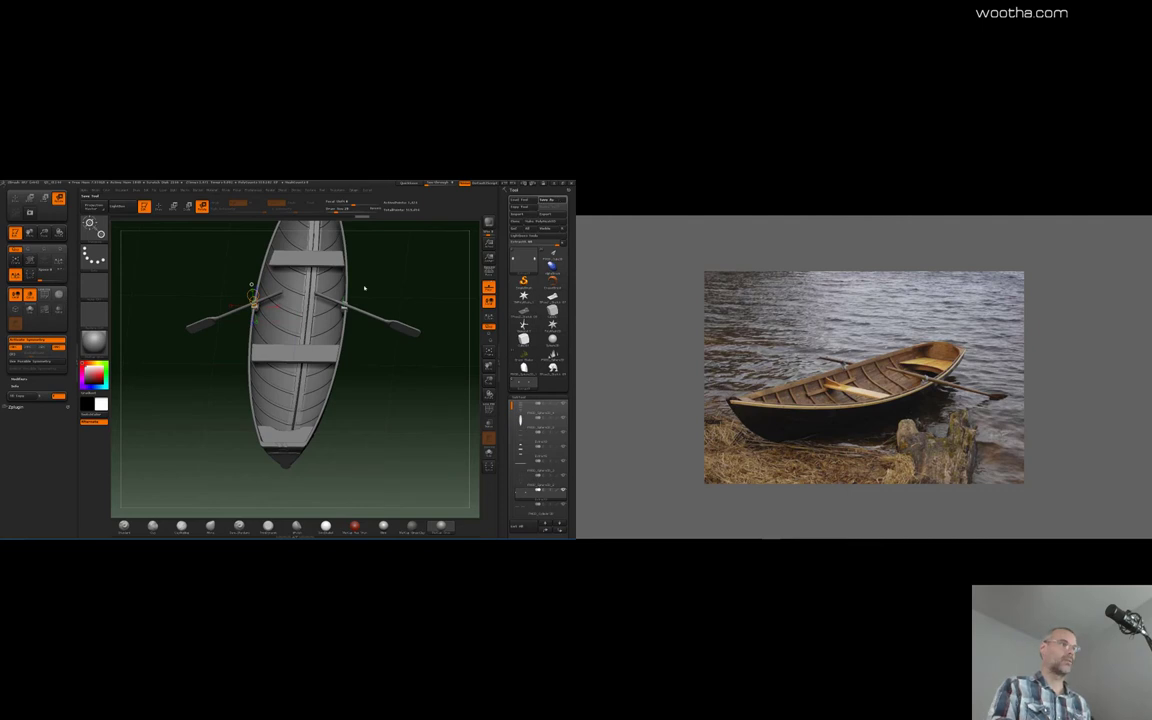
{"action": "key", "text": "ctrl+s"}
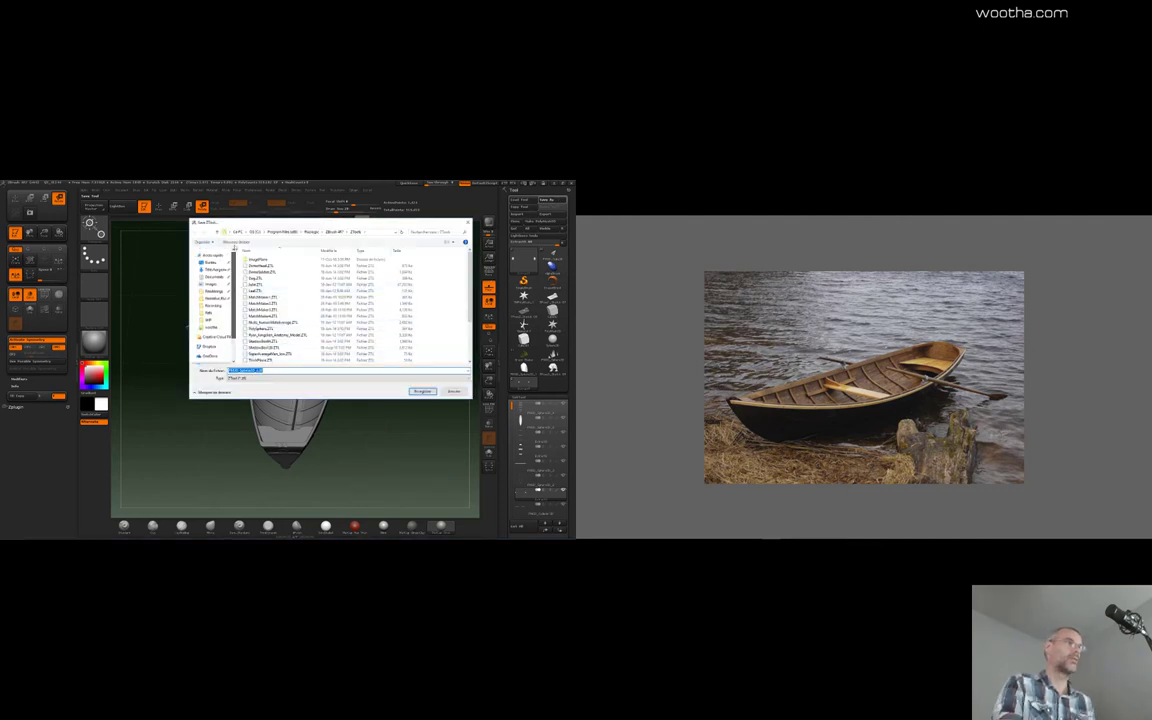
{"action": "left_click", "coordinate": [216, 298]}
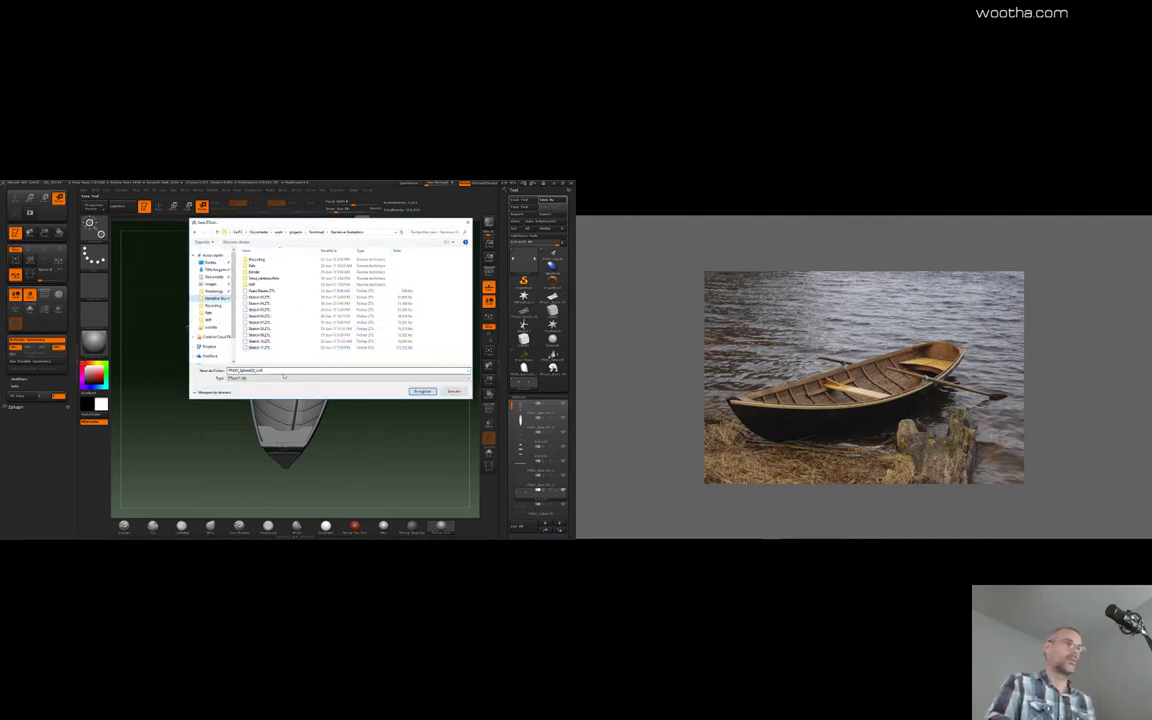
{"action": "left_click_drag", "start_coordinate": [274, 371], "coordinate": [212, 372]}
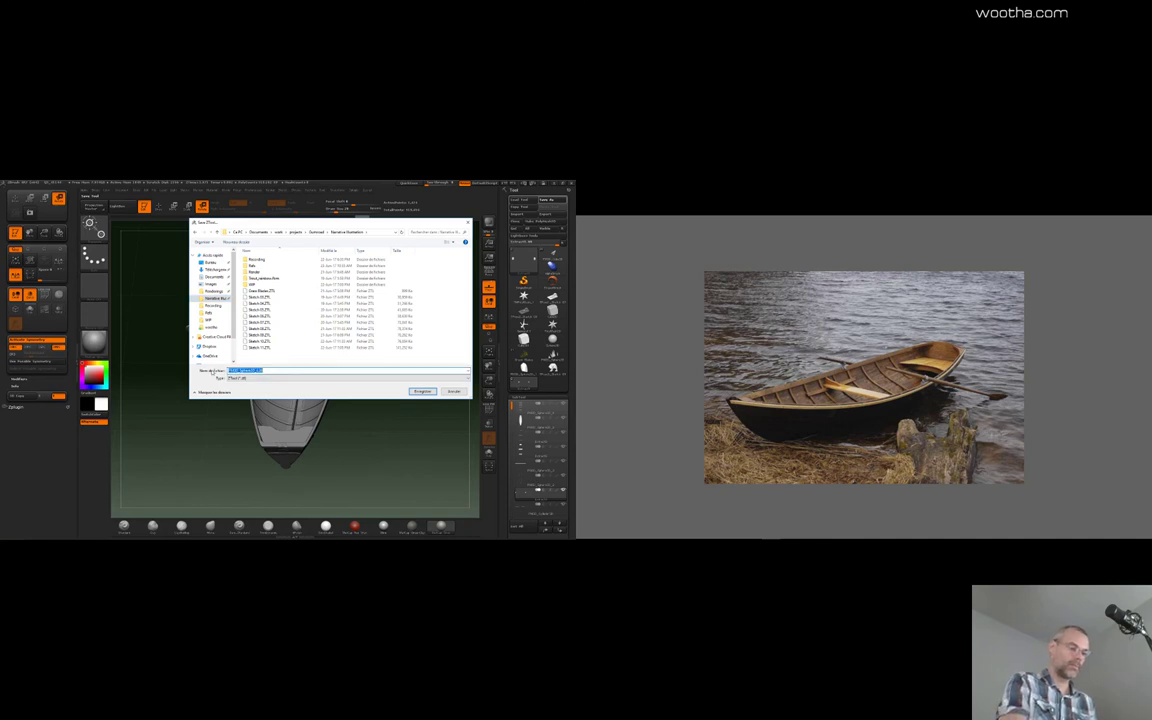
{"action": "key", "text": "Return"}
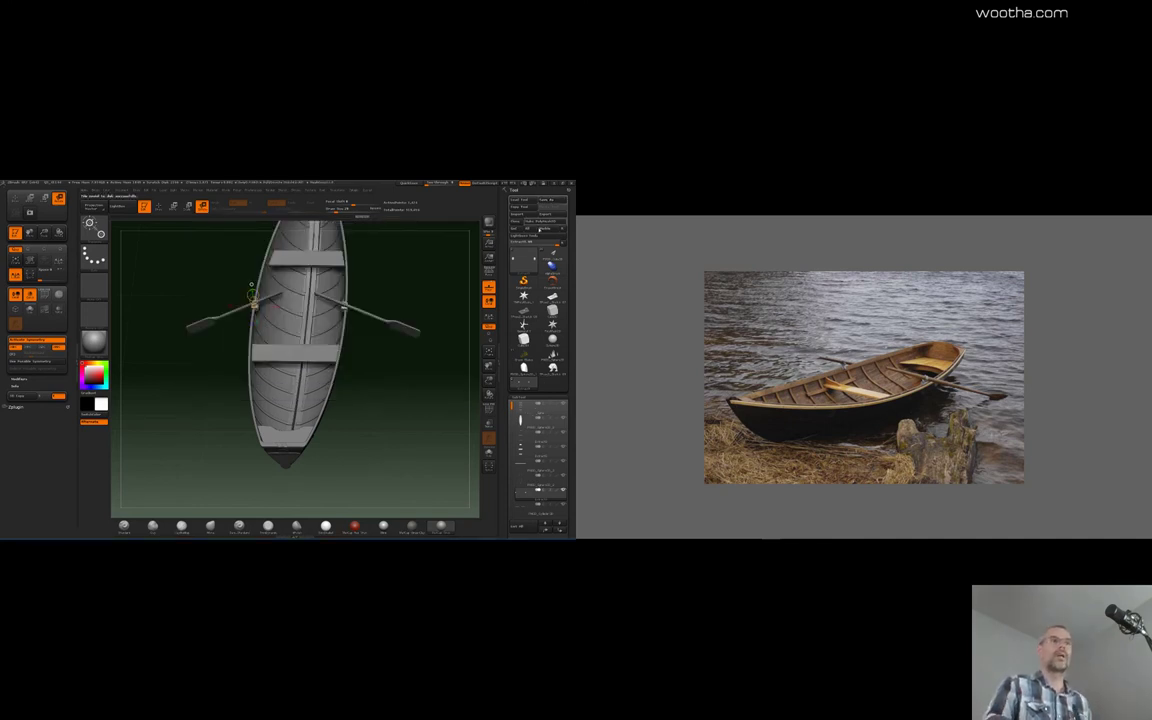
Merge all visible subtools into a single new tool and switch to the merged boat
{"action": "left_click", "coordinate": [519, 398]}
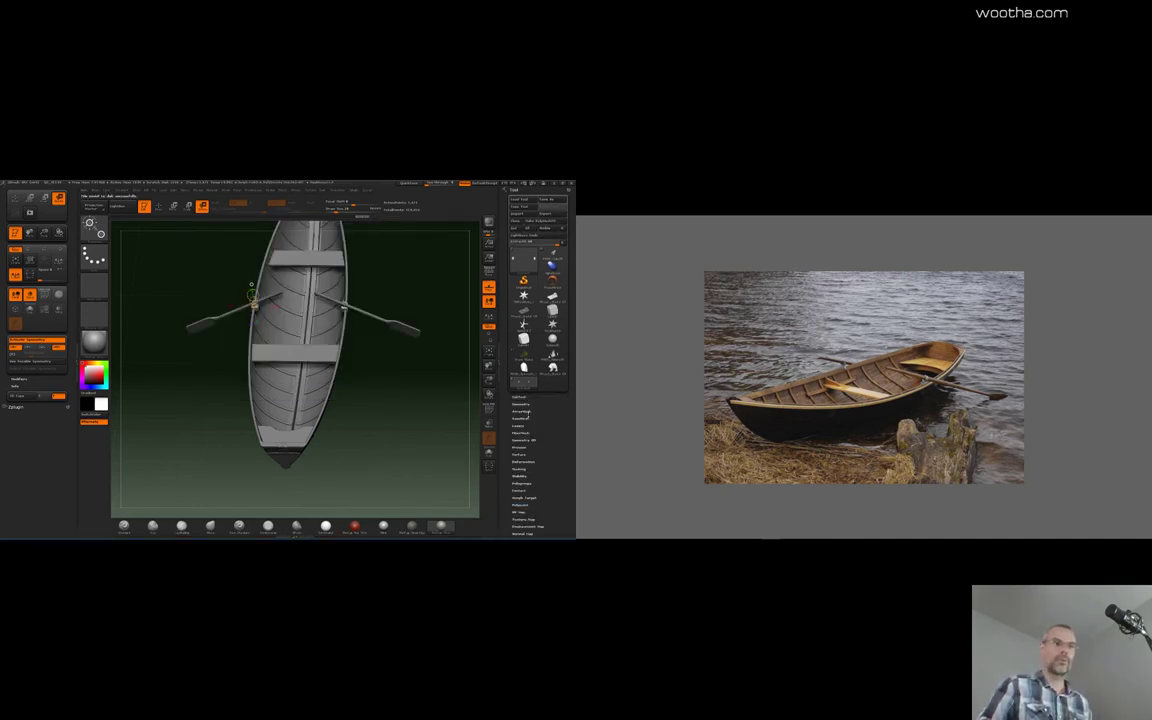
{"action": "left_click", "coordinate": [520, 399]}
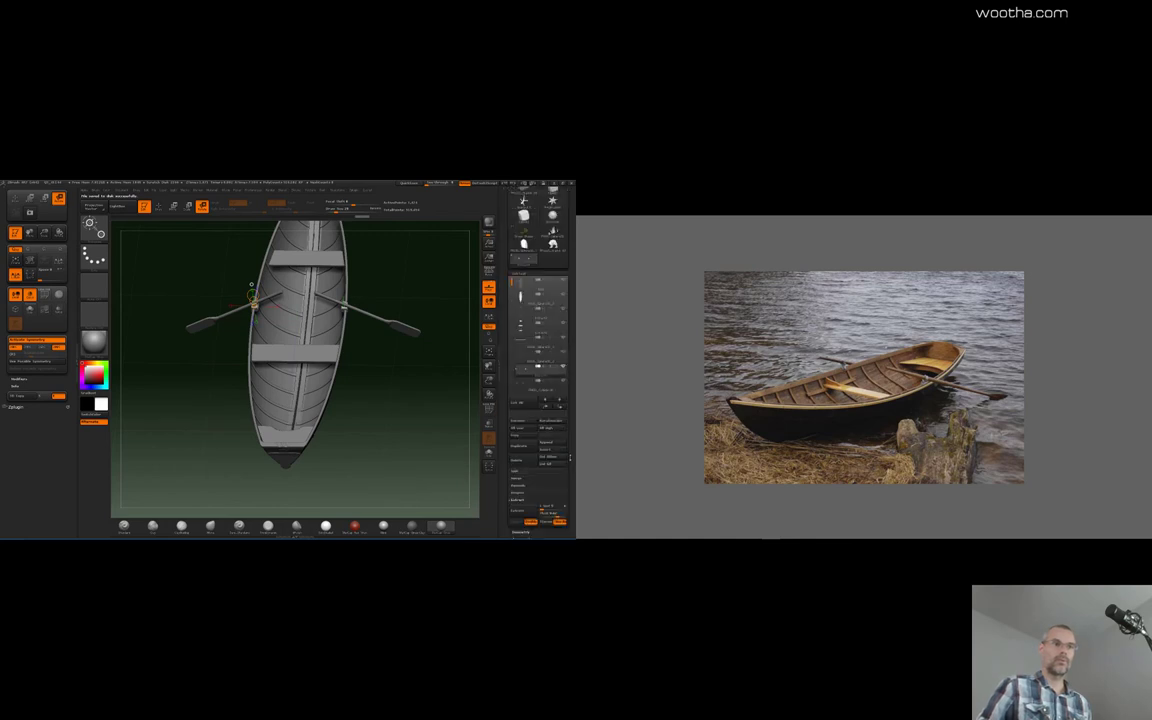
{"action": "left_click", "coordinate": [521, 483]}
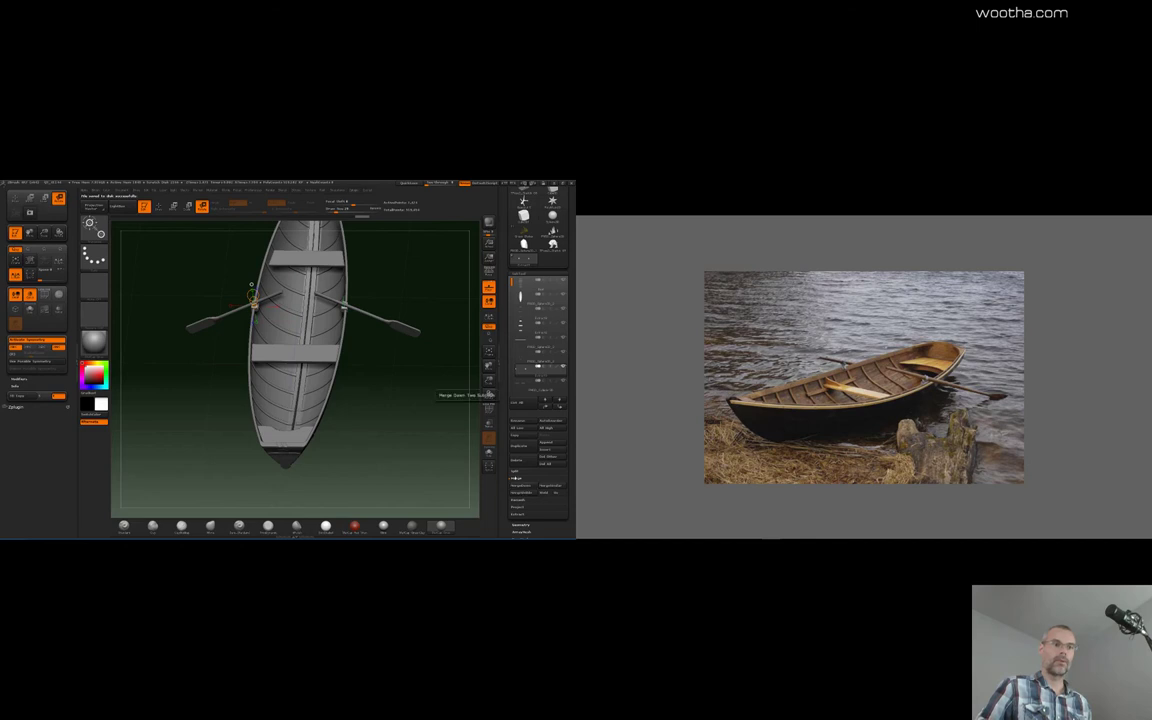
{"action": "left_click", "coordinate": [522, 492]}
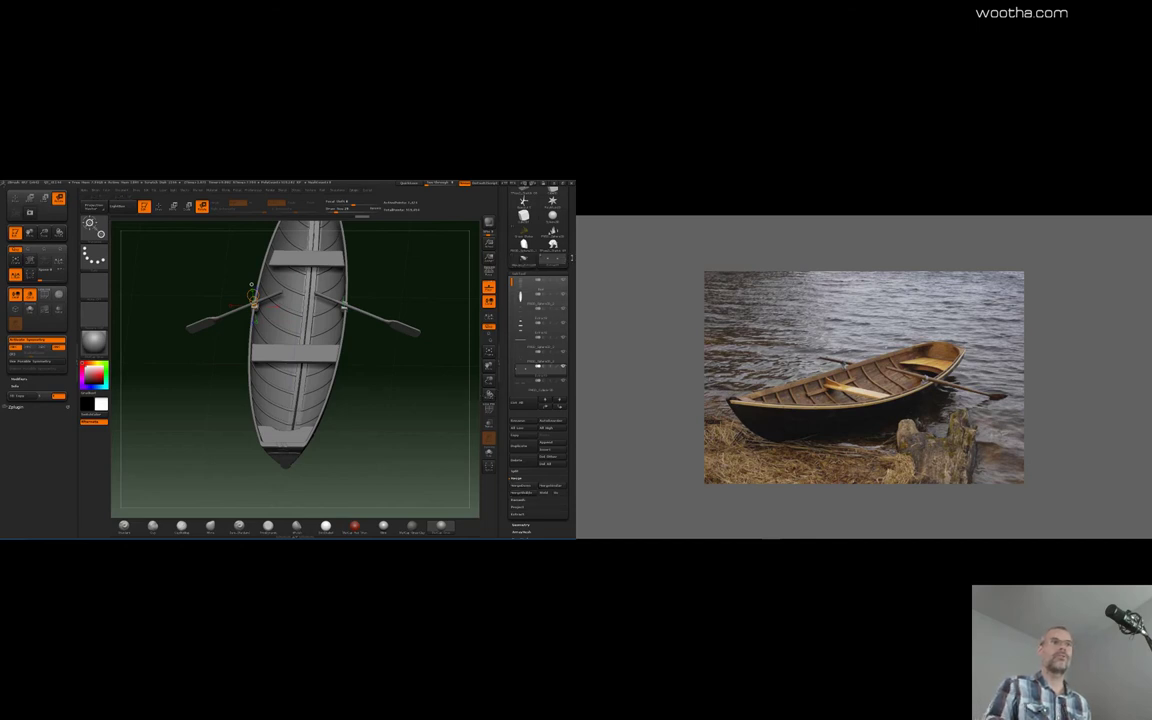
{"action": "left_click_drag", "start_coordinate": [512, 266], "coordinate": [513, 277]}
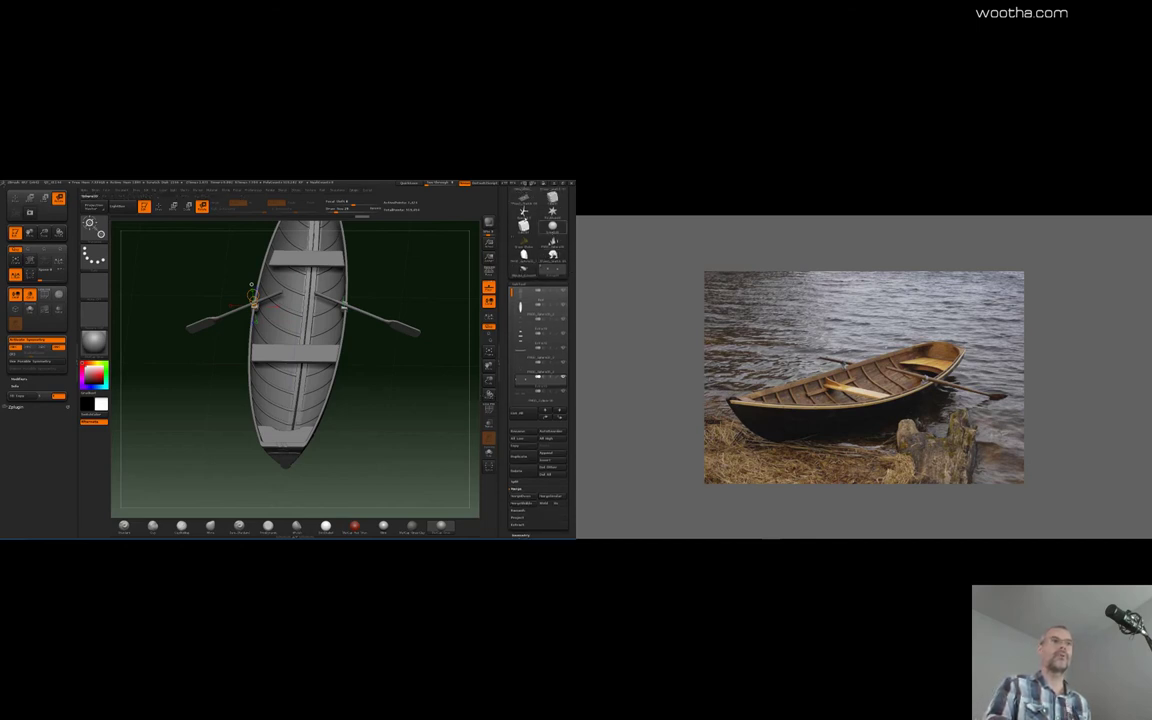
{"action": "left_click_drag", "start_coordinate": [440, 345], "coordinate": [436, 385], "text": "shift"}
{"action": "mouse_move", "coordinate": [196, 298]}
{"action": "left_mouse_down", "text": "alt"}
{"action": "mouse_move", "coordinate": [190, 228]}
{"action": "mouse_move", "coordinate": [192, 336]}
{"action": "mouse_move", "coordinate": [191, 284]}
{"action": "left_mouse_up", "text": "alt"}
{"action": "left_click", "coordinate": [524, 268]}
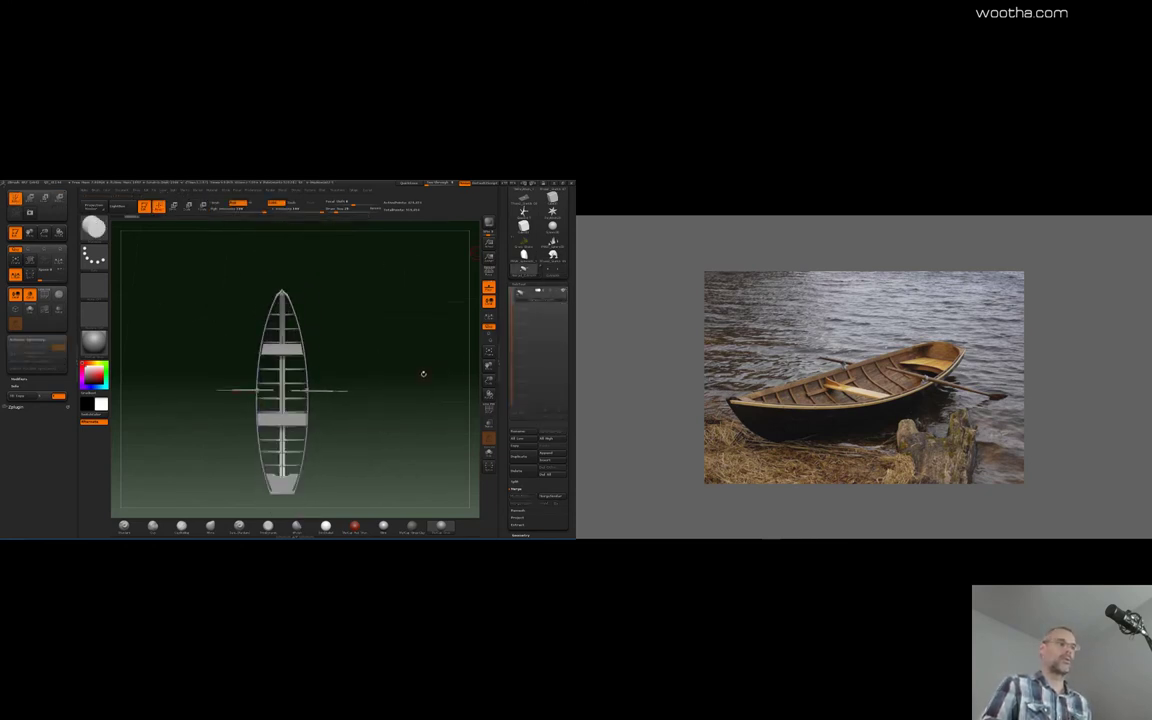
Turn on double-sided display for the merged boat so its inner hull surfaces show
{"action": "scroll", "coordinate": [544, 528], "scroll_direction": "down", "scroll_amount": 5}
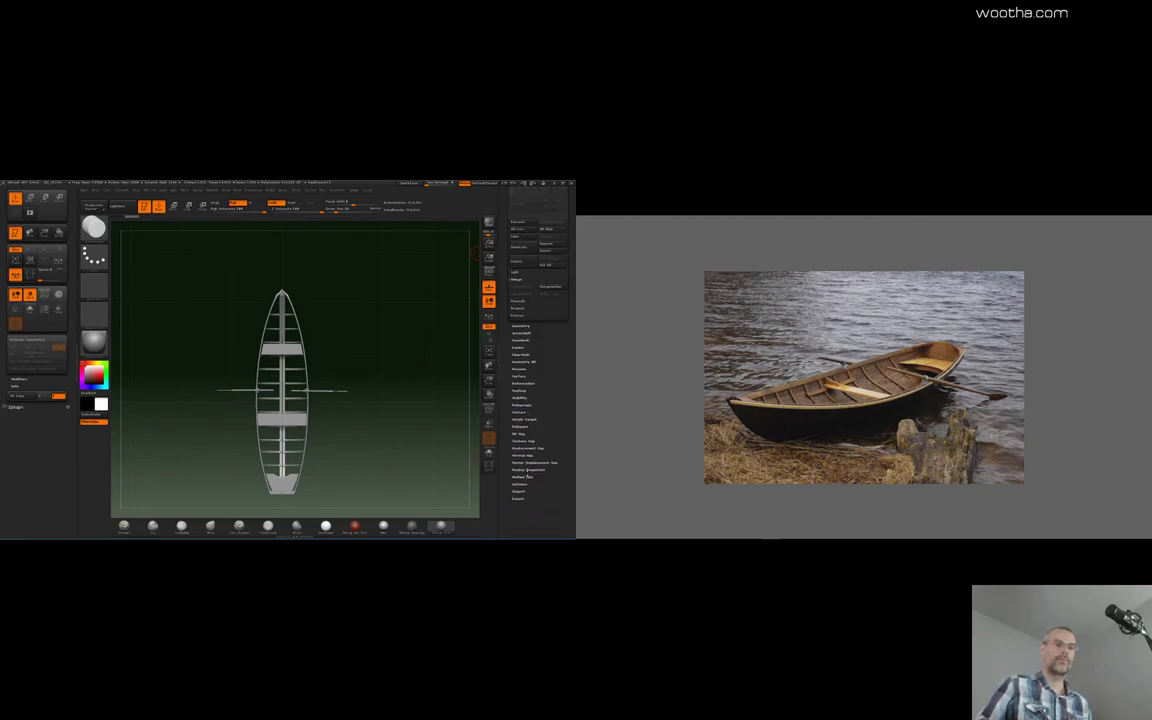
{"action": "left_click", "coordinate": [527, 469]}
{"action": "left_click", "coordinate": [338, 377], "text": "ctrl+shift"}
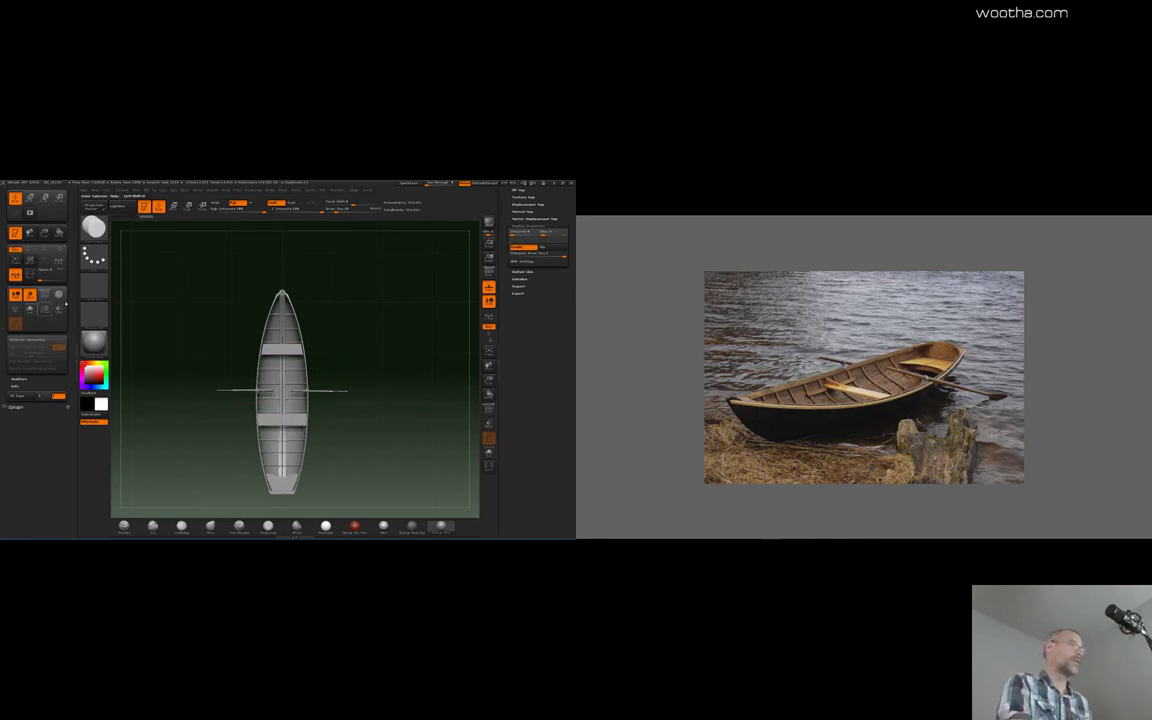
{"action": "left_click_drag", "start_coordinate": [69, 362], "coordinate": [69, 389]}
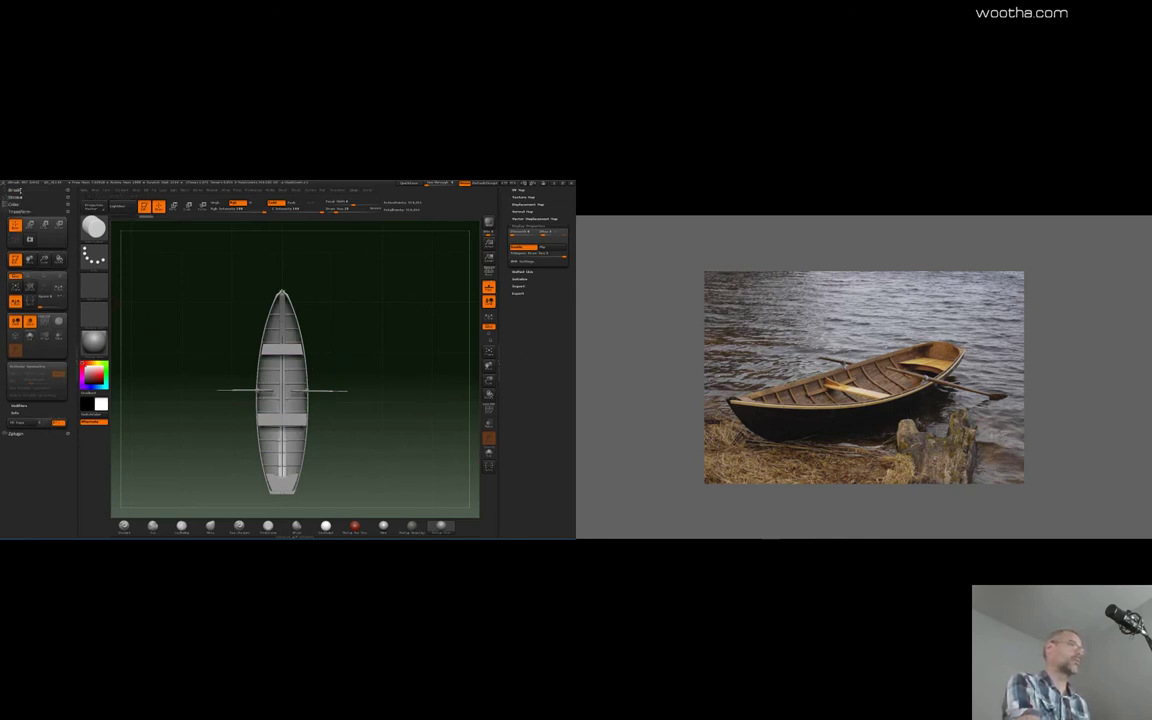
Create an InsertMesh brush from the merged boat, appending it to the current InsertMesh brush
{"action": "left_click", "coordinate": [16, 190]}
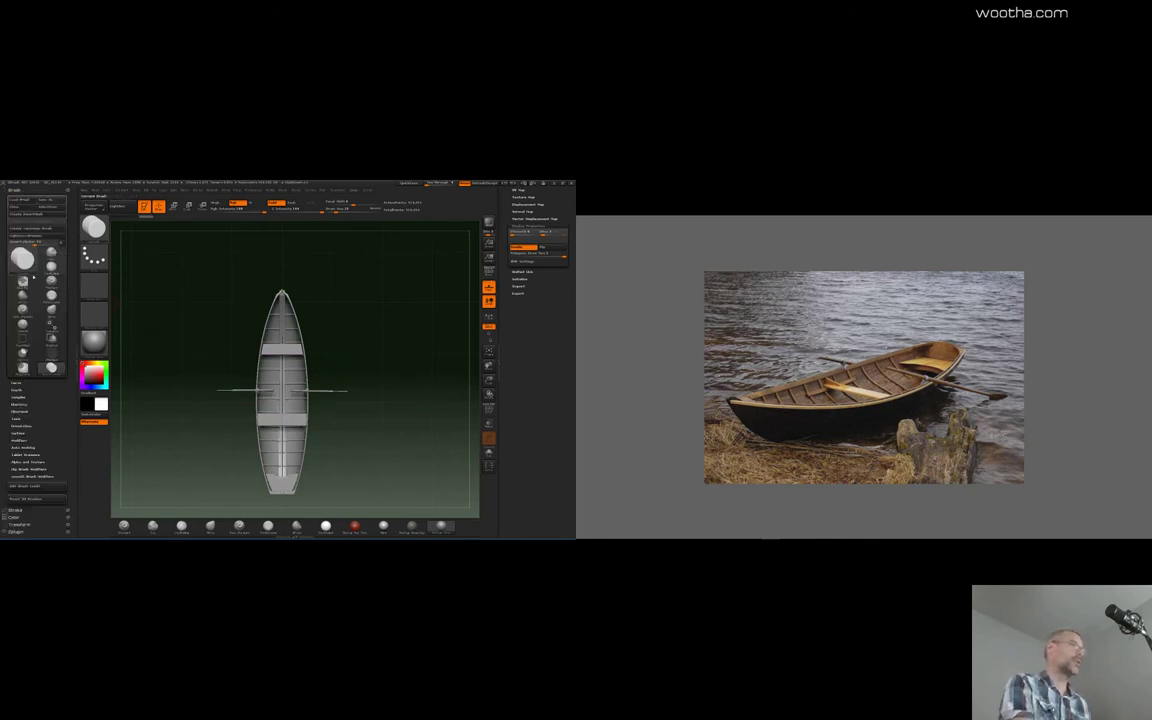
{"action": "left_click", "coordinate": [50, 214]}
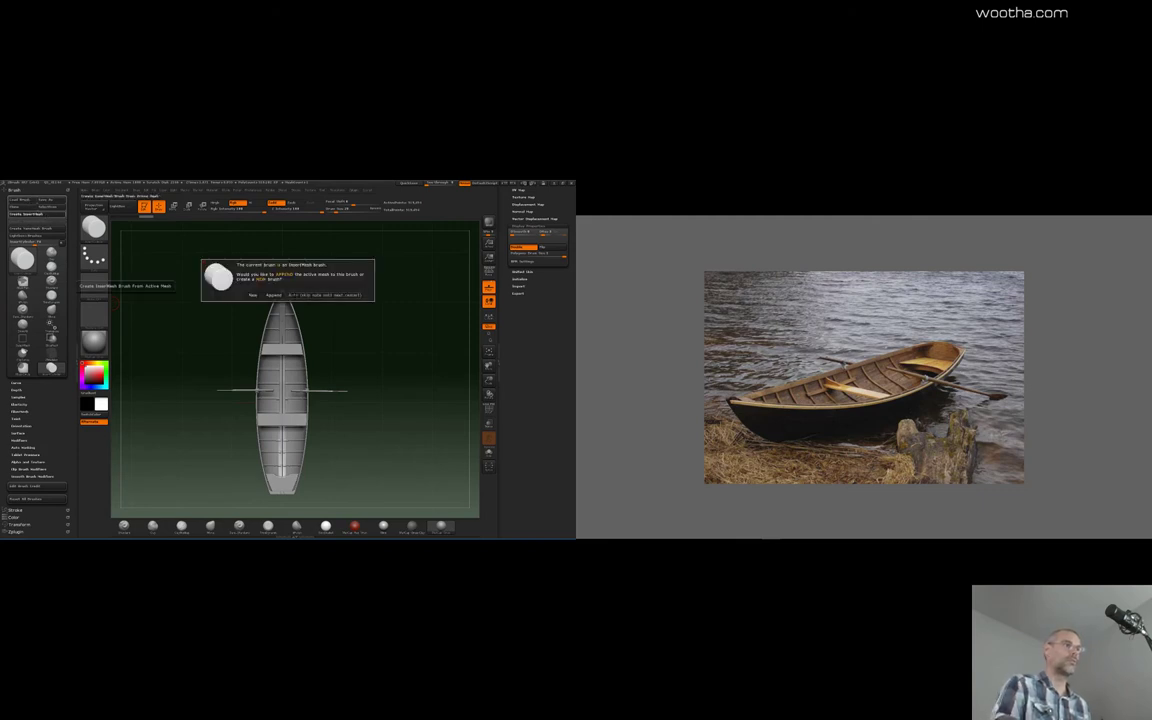
{"action": "left_click", "coordinate": [273, 295]}
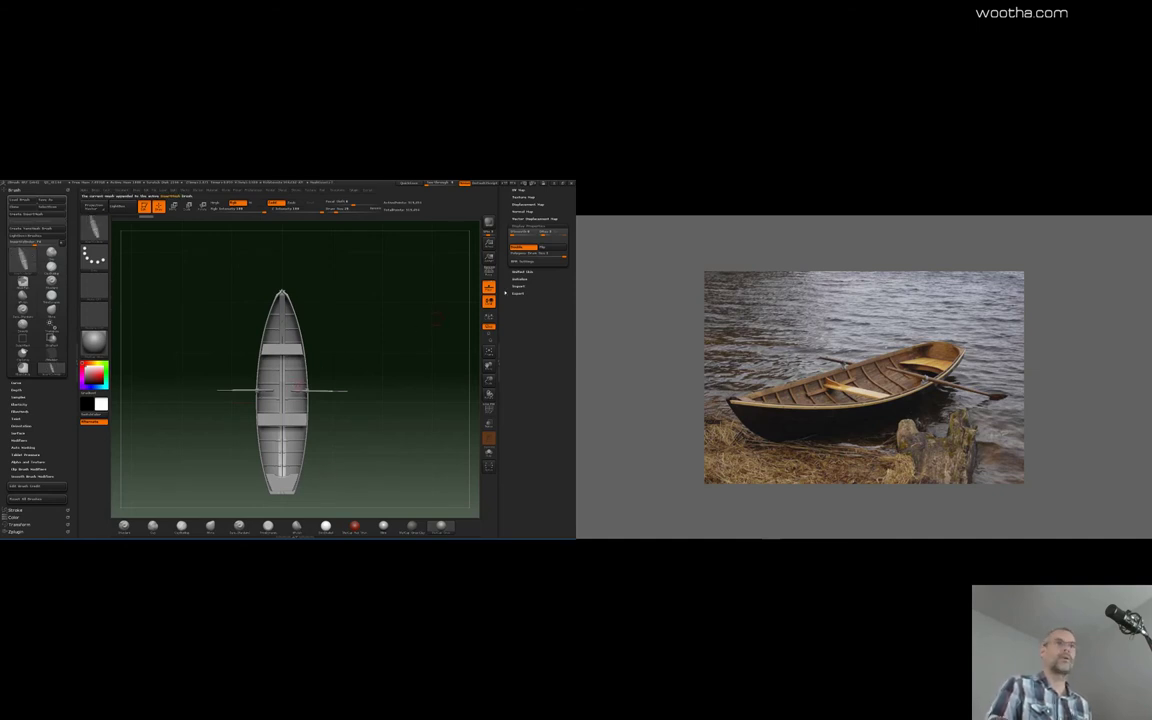
Switch to the full illustration scene tool that holds the old boat with the umbrella and figures
{"action": "left_click_drag", "start_coordinate": [548, 334], "coordinate": [550, 445]}
{"action": "left_click_drag", "start_coordinate": [550, 226], "coordinate": [552, 430]}
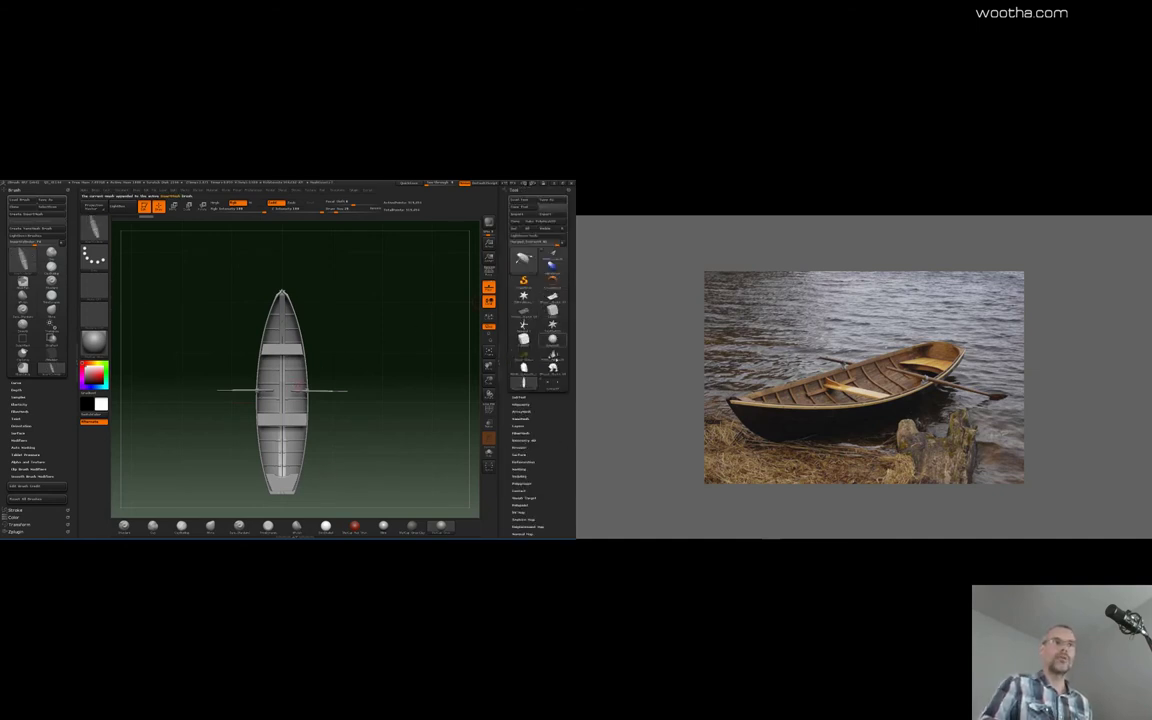
{"action": "mouse_move", "coordinate": [523, 340]}
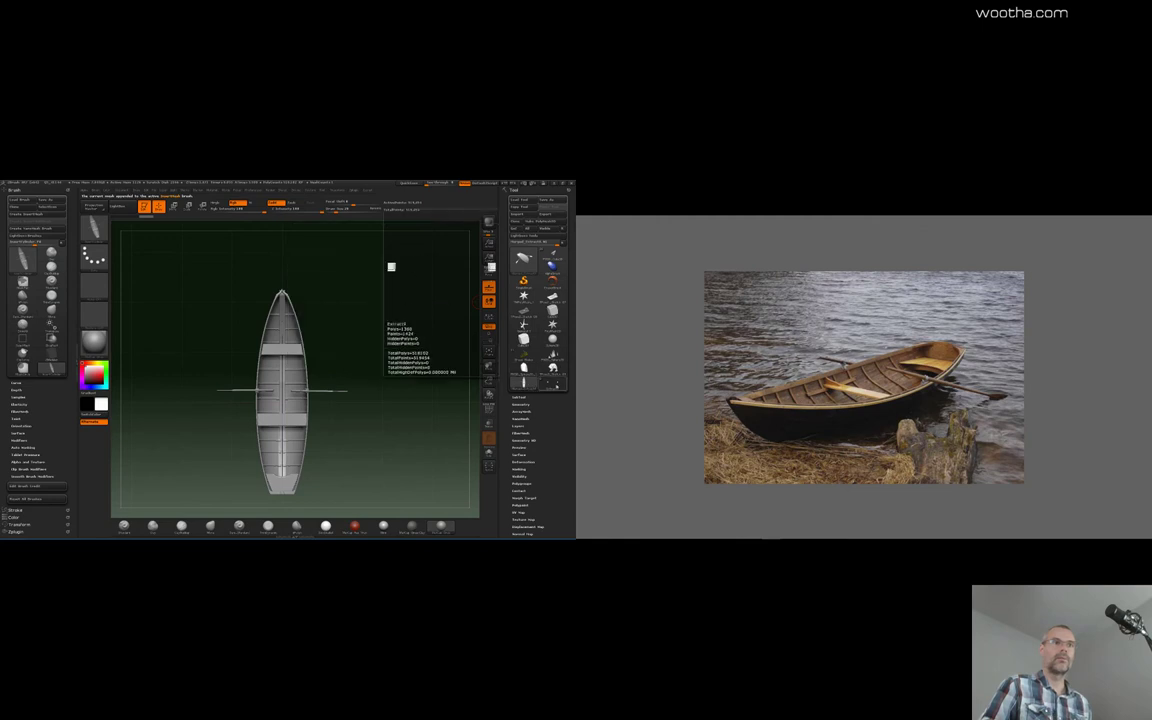
{"action": "mouse_move", "coordinate": [523, 366]}
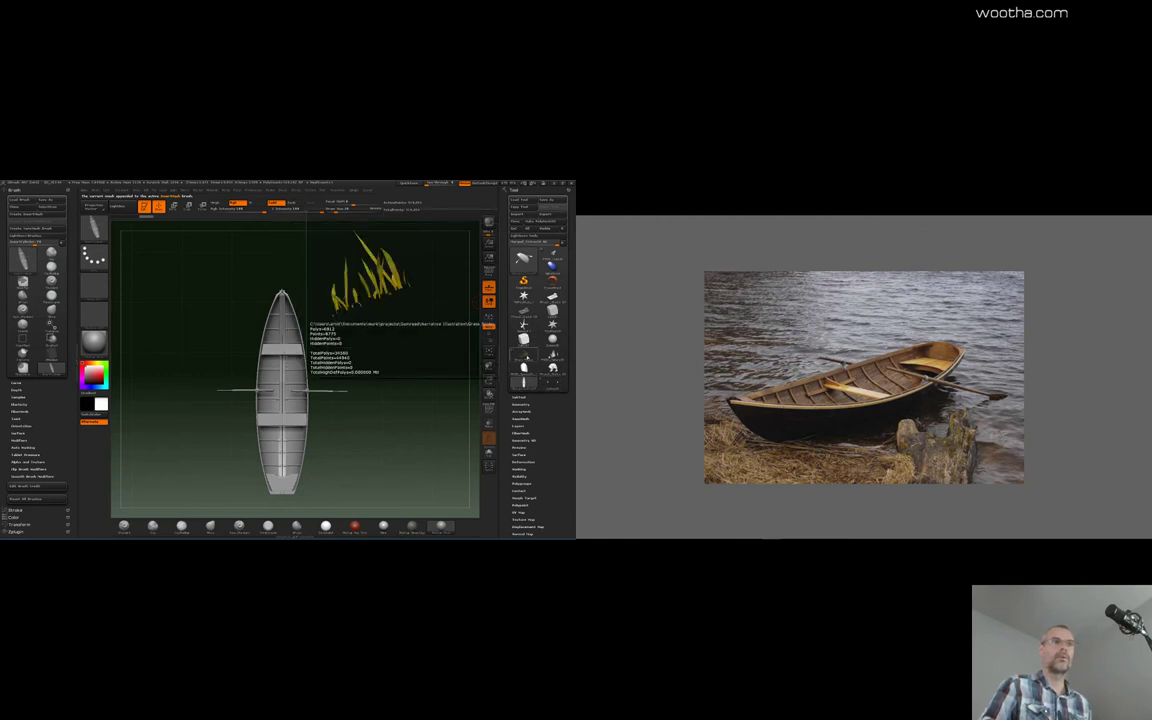
{"action": "mouse_move", "coordinate": [553, 258]}
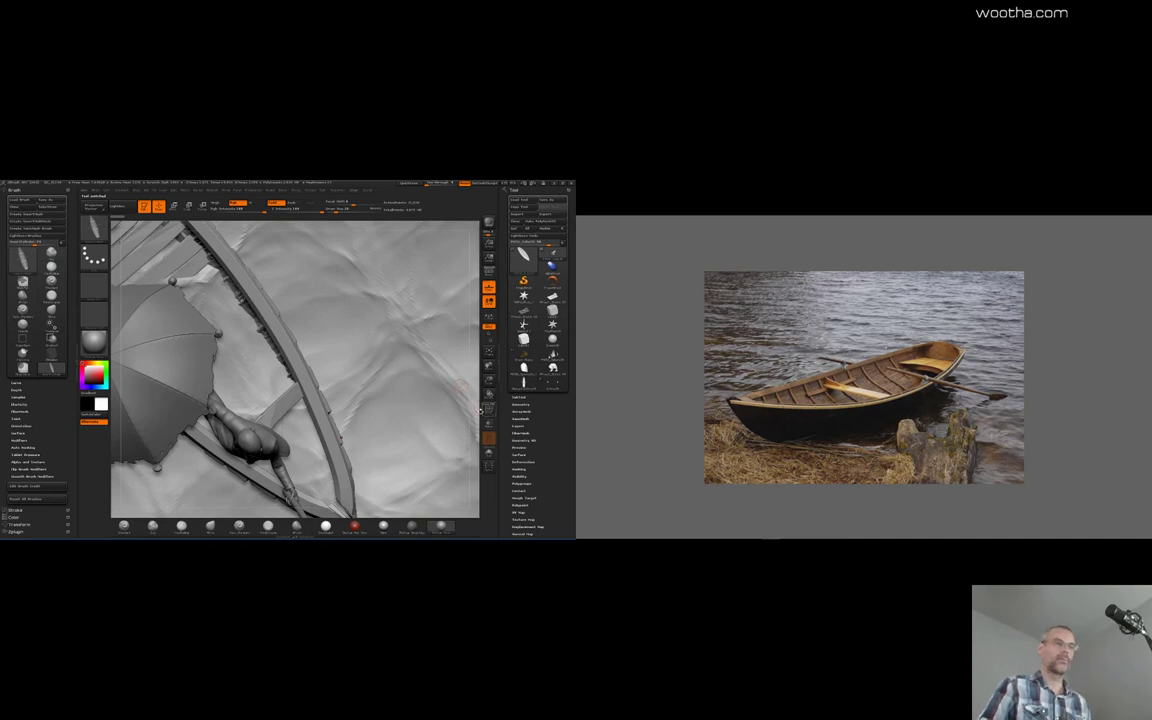
{"action": "left_click_drag", "start_coordinate": [476, 410], "coordinate": [464, 270], "text": "alt"}
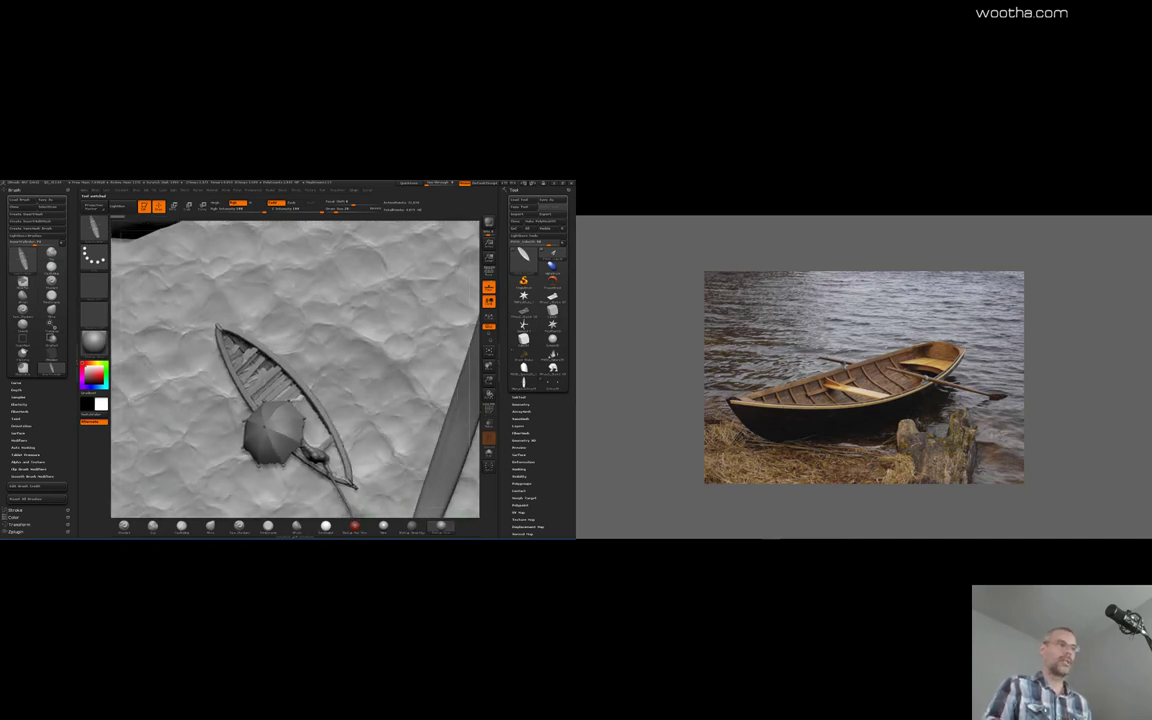
Insert the new rowboat on the water beside the old boat, matching its size and diagonal direction
{"action": "left_click_drag", "start_coordinate": [216, 288], "coordinate": [479, 517], "text": "ctrl+shift"}
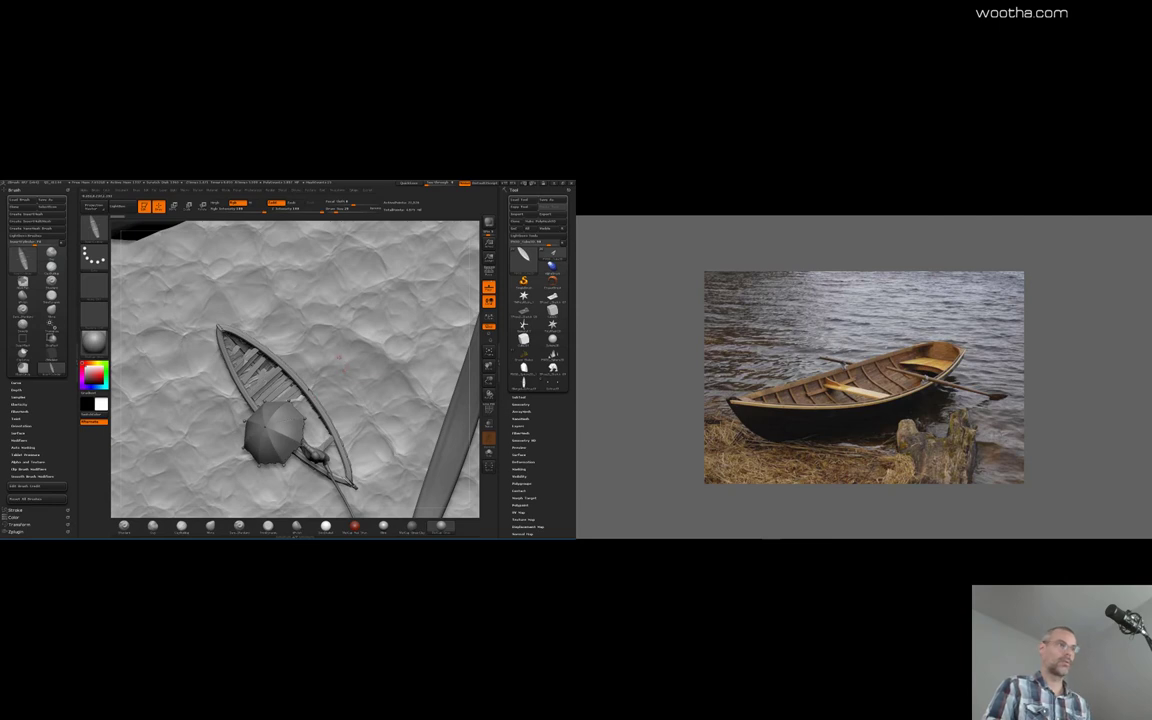
{"action": "mouse_move", "coordinate": [340, 357]}
{"action": "left_mouse_down"}
{"action": "mouse_move", "coordinate": [357, 376]}
{"action": "mouse_move", "coordinate": [413, 336]}
{"action": "left_mouse_up"}
{"action": "key", "text": "ctrl+z"}
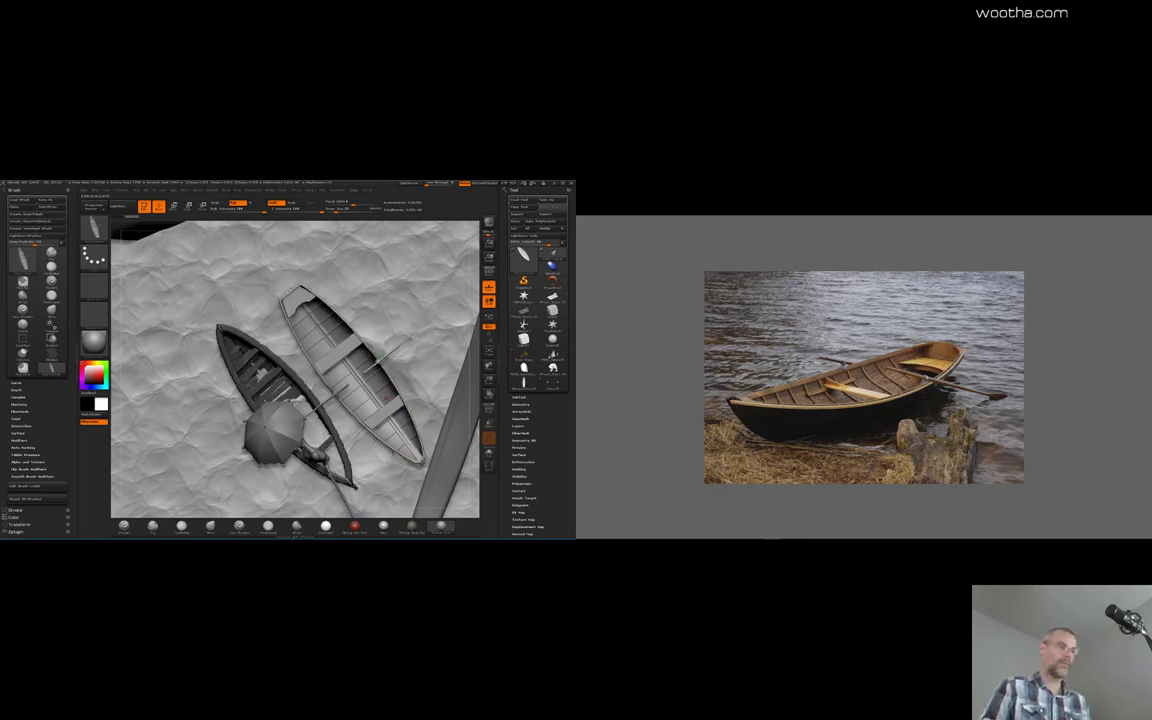
Try to reposition the inserted rowboat towards the old boat with the transpose line
{"action": "left_click", "coordinate": [52, 327]}
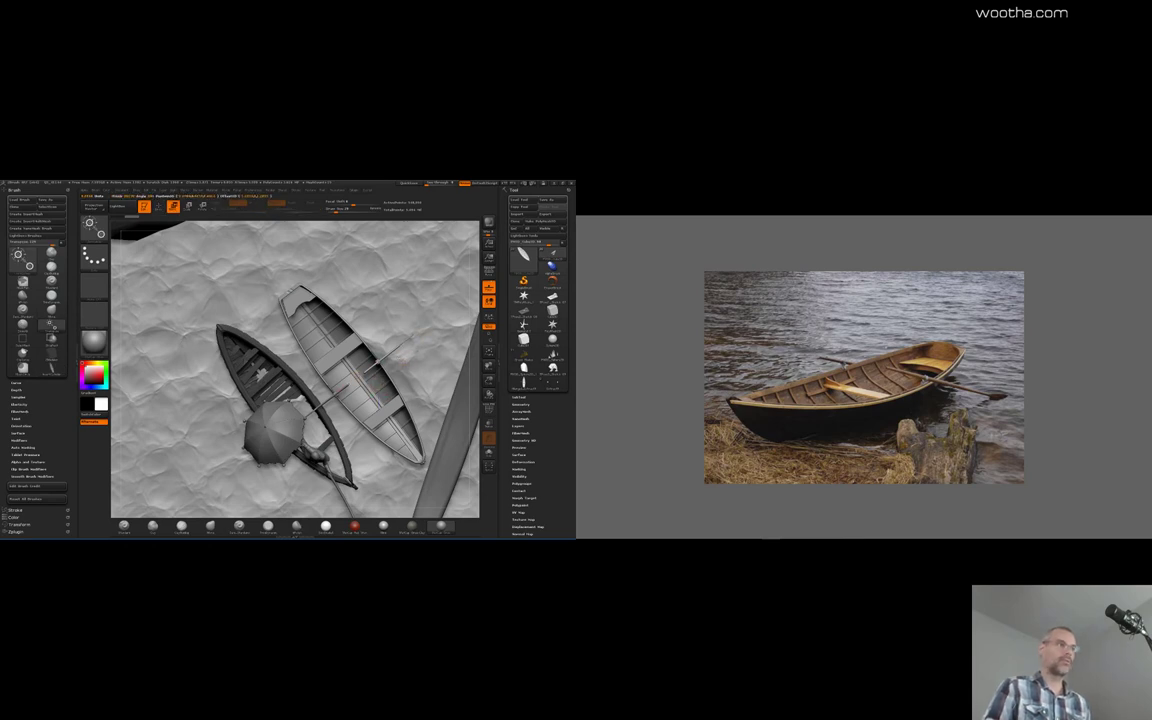
{"action": "left_click_drag", "start_coordinate": [358, 376], "coordinate": [288, 422]}
{"action": "key", "text": "ctrl+z"}
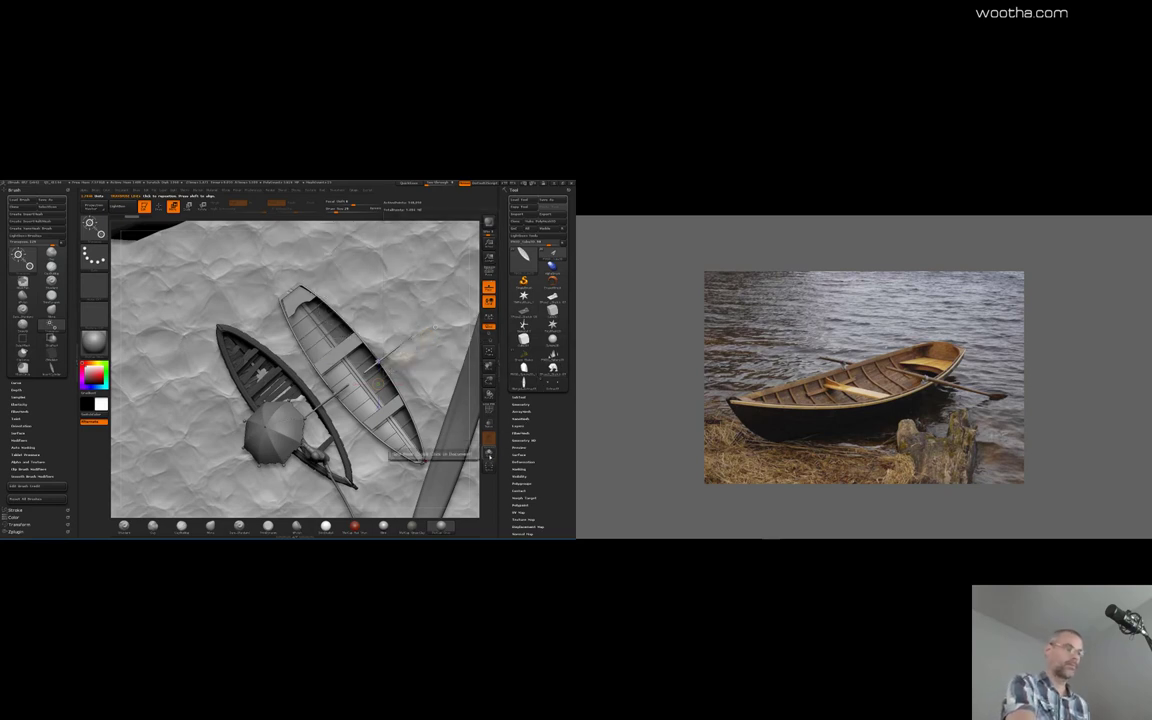
{"action": "key", "text": "q"}
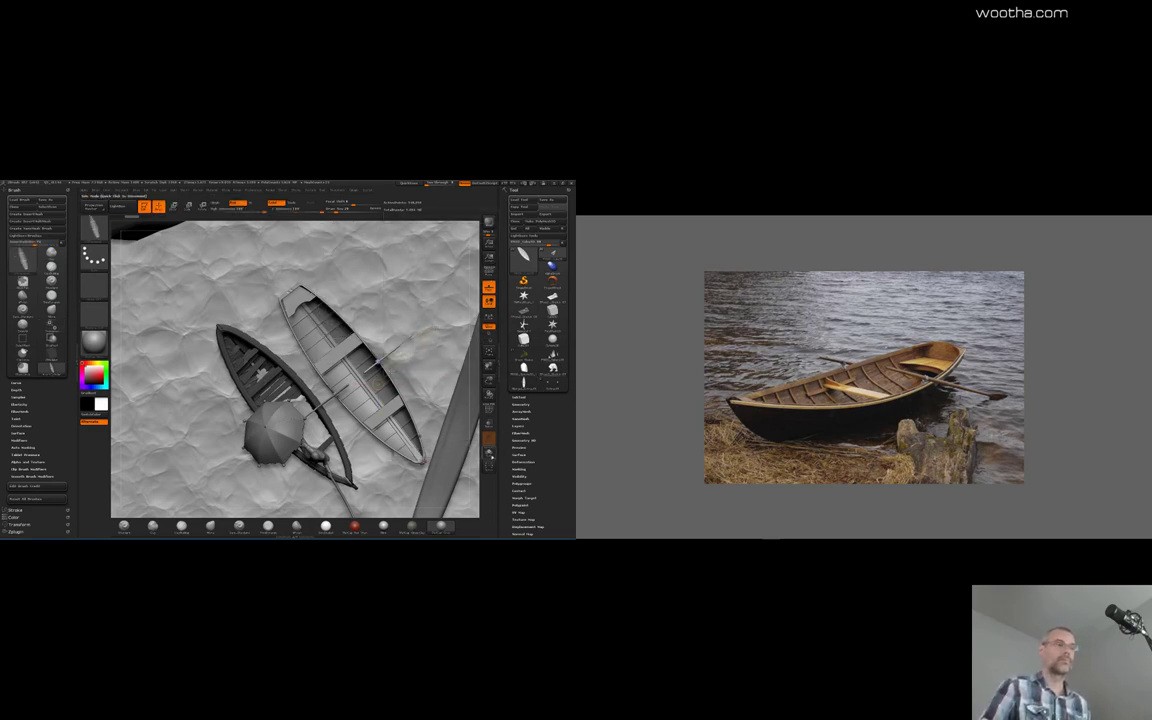
Solo the boat subtool, clear its mask and isolate the old boat's mesh by growing a partial selection to its connected parts
{"action": "left_click", "coordinate": [489, 452]}
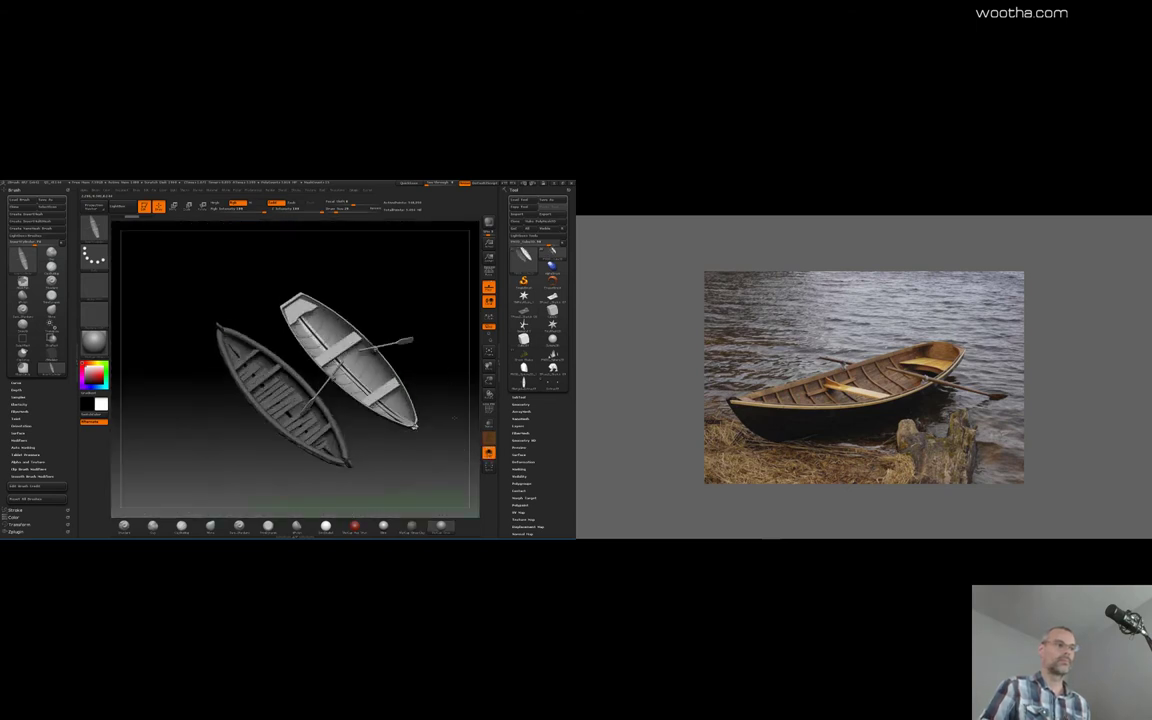
{"action": "left_click_drag", "start_coordinate": [461, 393], "coordinate": [443, 443], "text": "ctrl"}
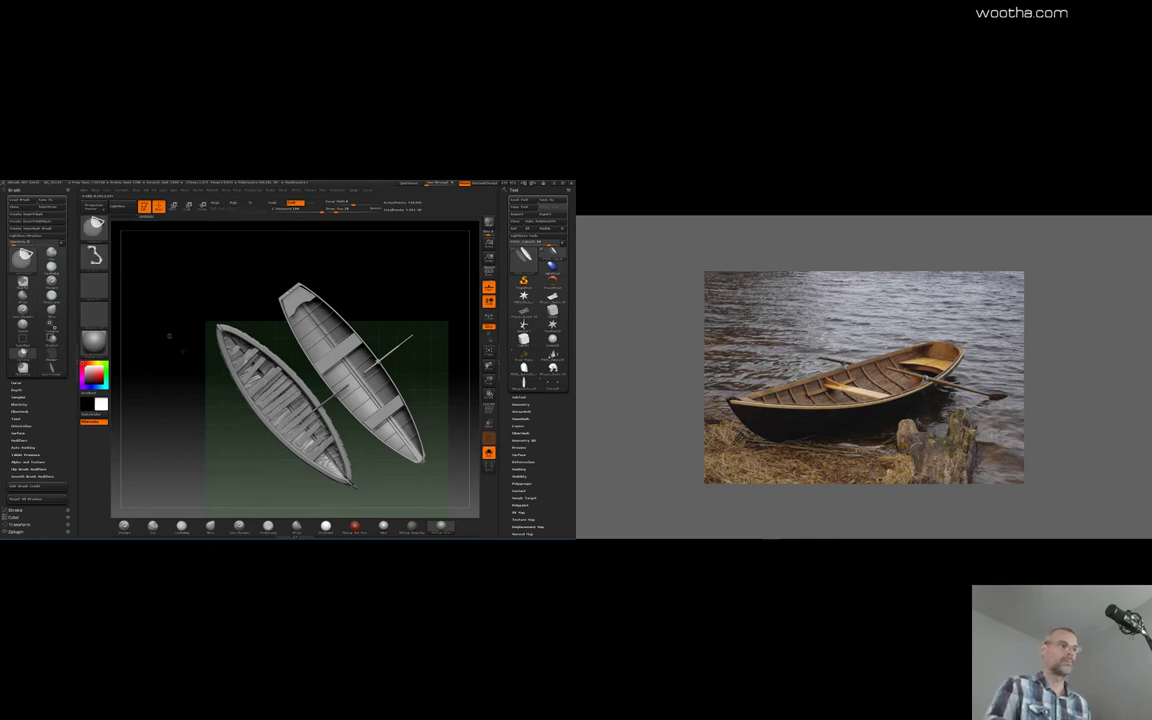
{"action": "left_click_drag", "start_coordinate": [169, 336], "coordinate": [285, 405], "text": "ctrl+shift"}
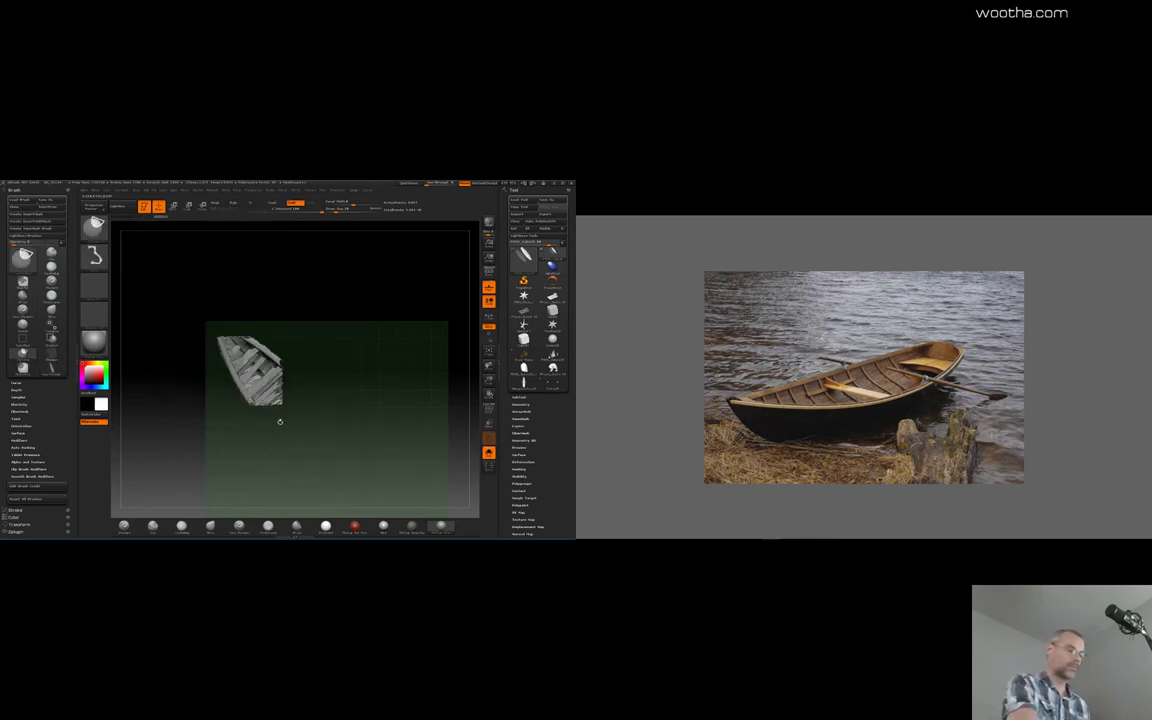
{"action": "key", "text": "ctrl+shift+a"}
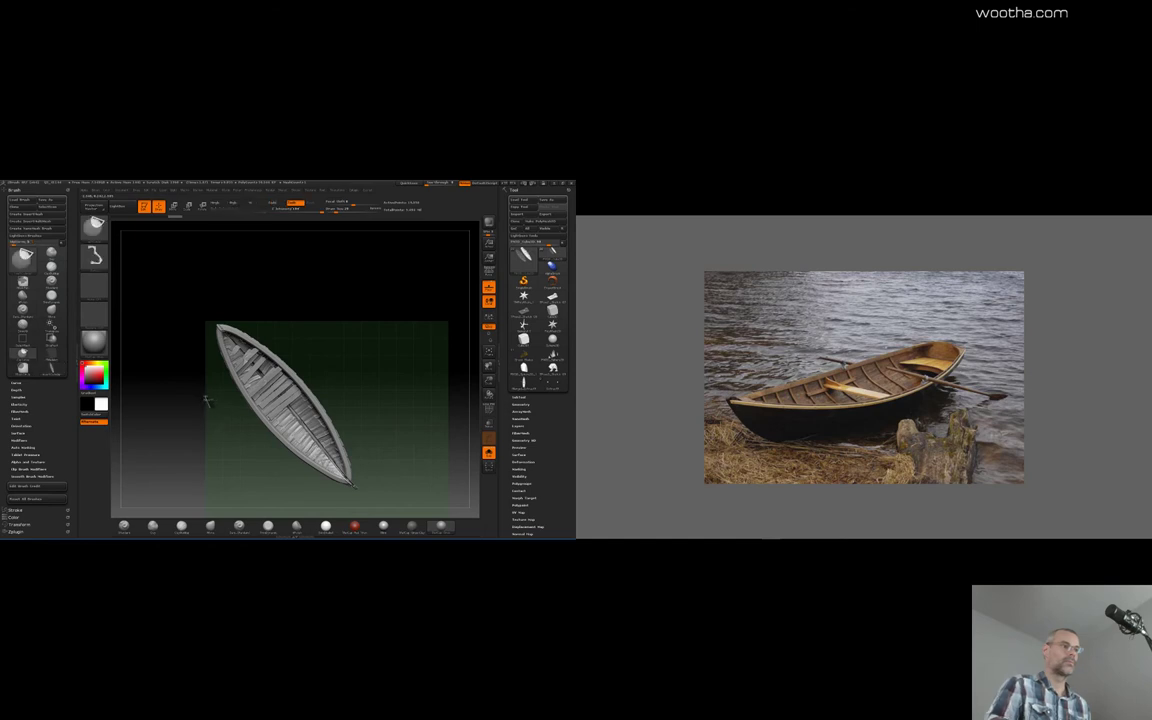
{"action": "left_click_drag", "start_coordinate": [204, 395], "coordinate": [325, 484], "text": "ctrl+shift"}
{"action": "left_click_drag", "start_coordinate": [170, 347], "coordinate": [209, 434], "text": "ctrl+shift"}
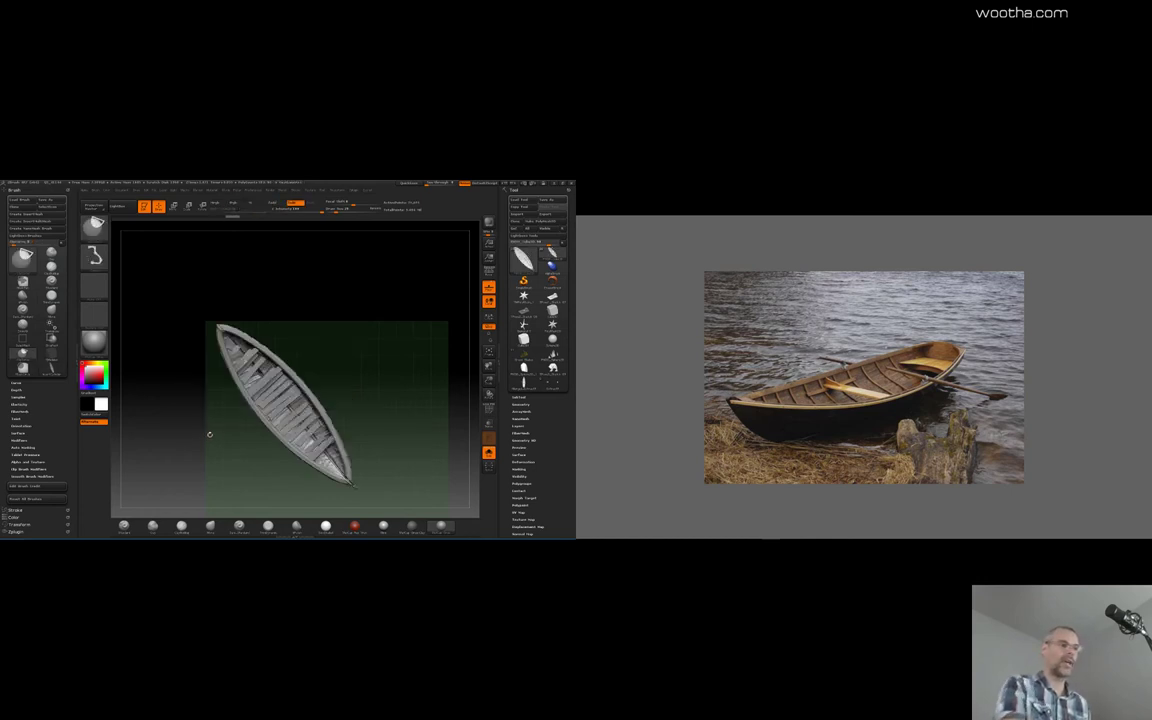
{"action": "left_click_drag", "start_coordinate": [409, 375], "coordinate": [397, 398]}
{"action": "left_click_drag", "start_coordinate": [414, 393], "coordinate": [411, 401], "text": "shift"}
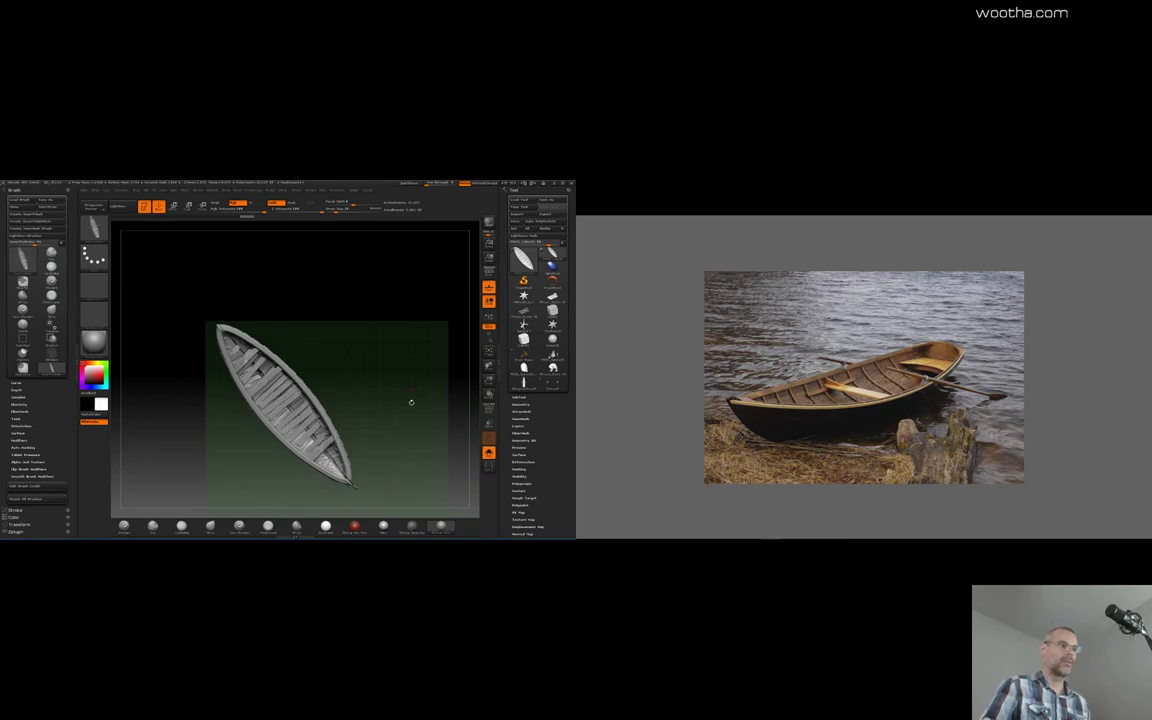
{"action": "left_click", "coordinate": [414, 413], "text": "ctrl"}
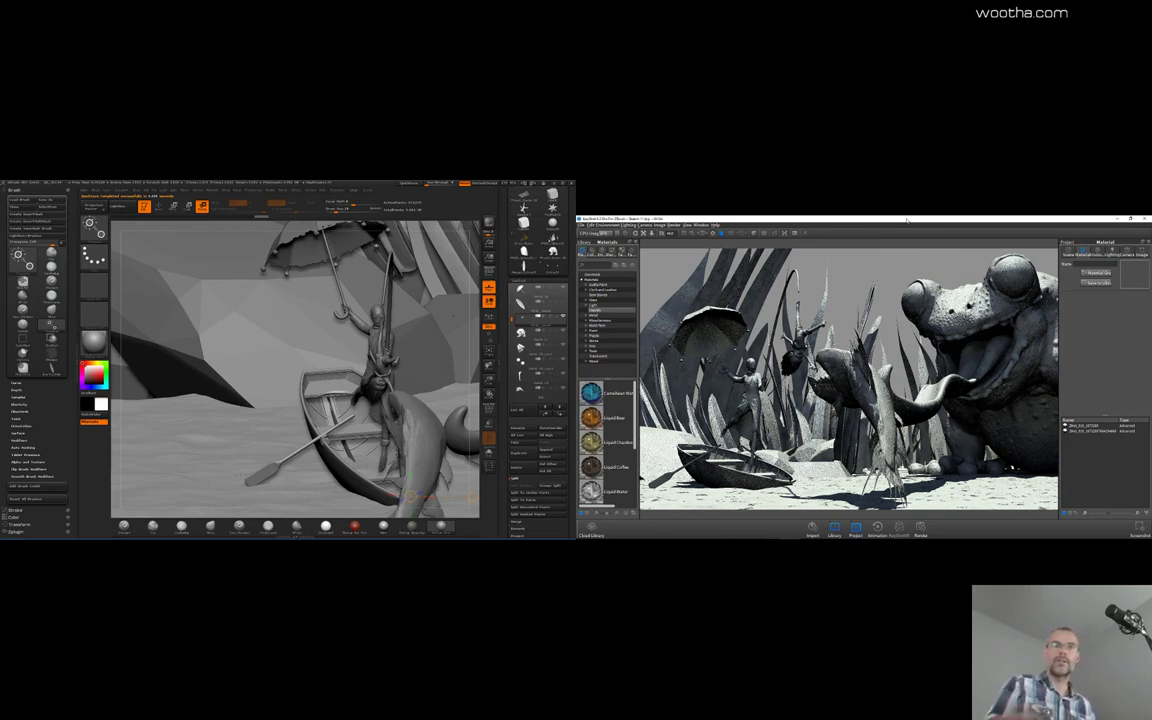
Switch to KeyShot and apply the Caribbean water material from the Liquids library to the ground surface under the boat
{"action": "left_click", "coordinate": [1069, 252]}
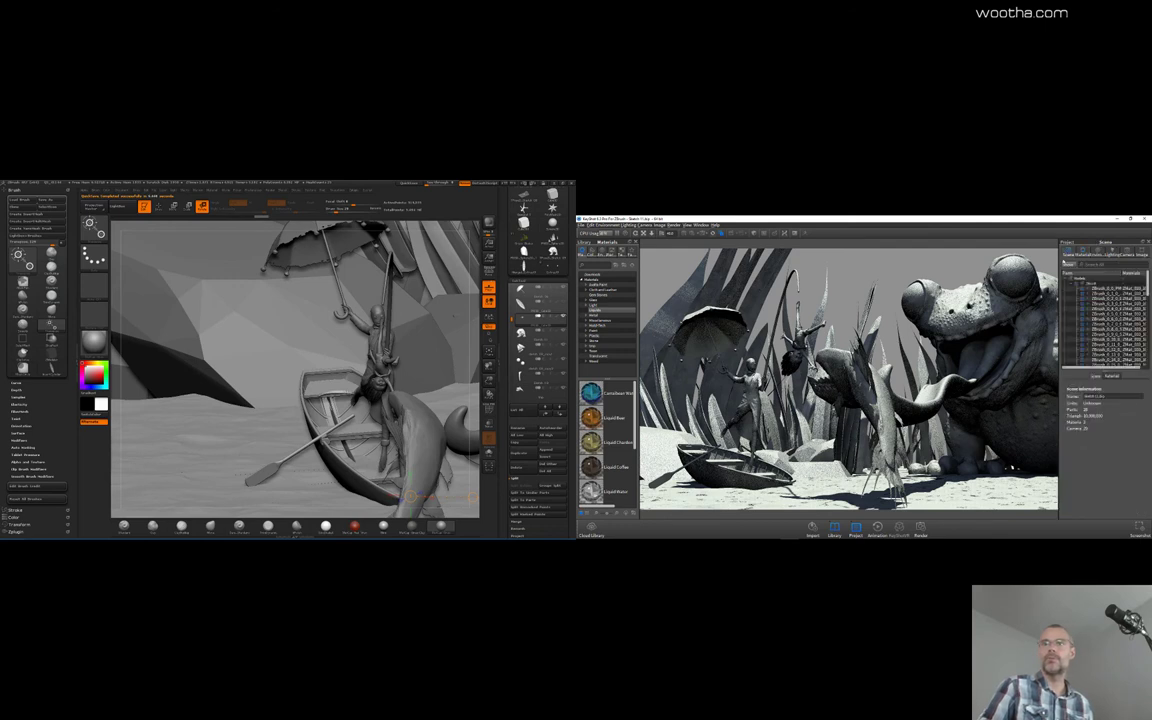
{"action": "left_click", "coordinate": [1012, 467]}
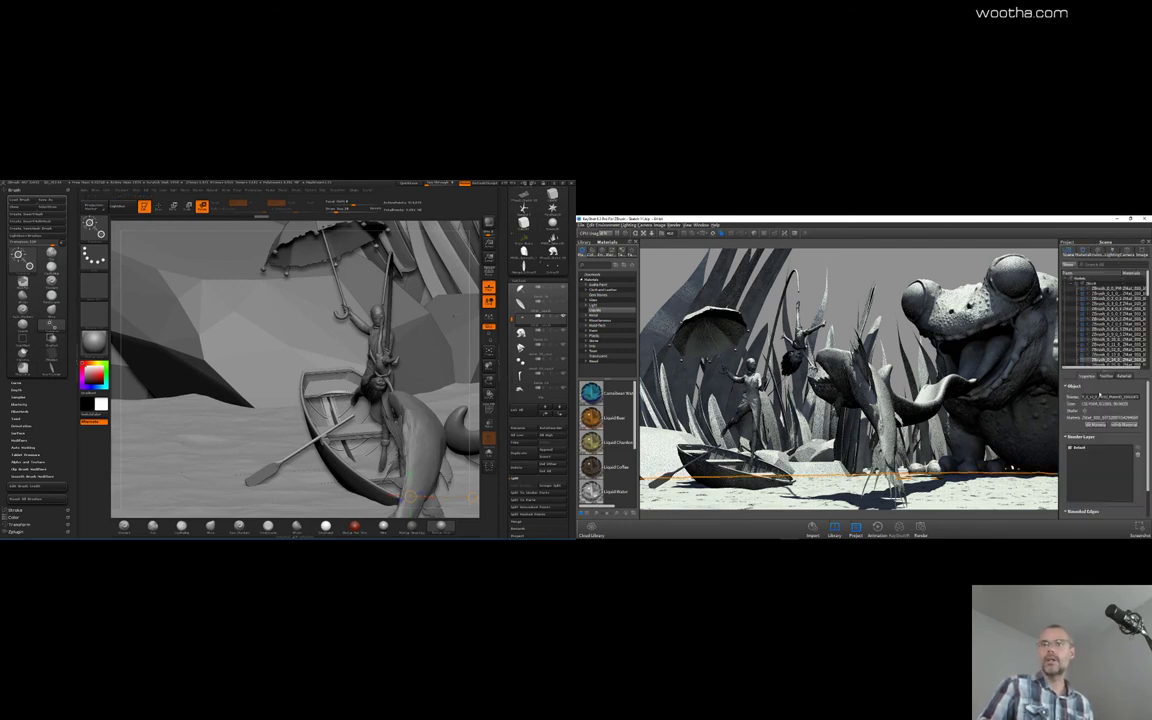
{"action": "left_click", "coordinate": [1080, 254]}
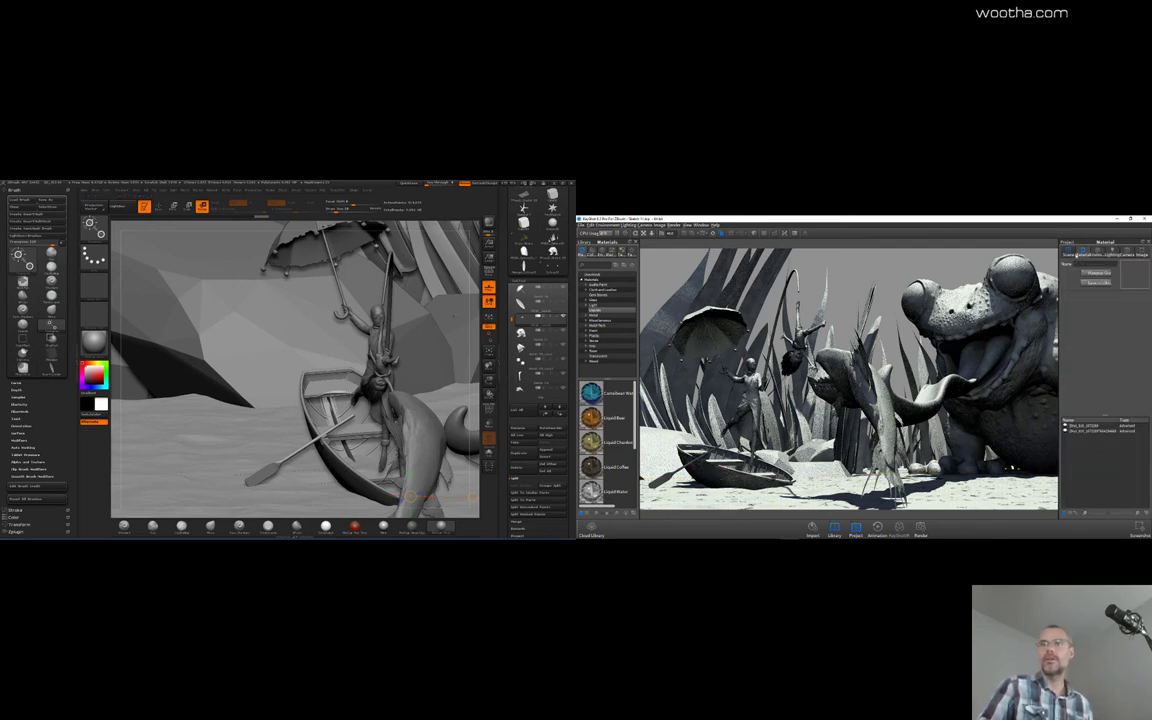
{"action": "left_click", "coordinate": [1068, 254]}
{"action": "left_click_drag", "start_coordinate": [612, 400], "coordinate": [646, 470]}
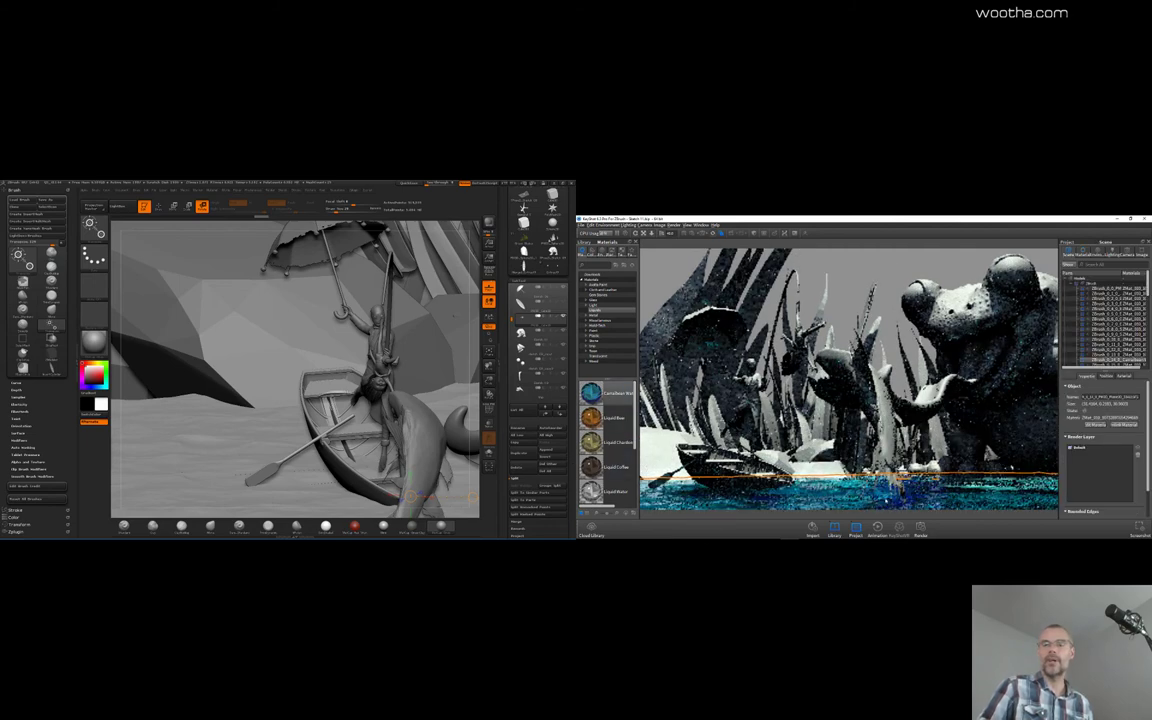
Change the material type of the shared scene material on the frog from Advanced to Diffuse
{"action": "left_click", "coordinate": [1104, 350]}
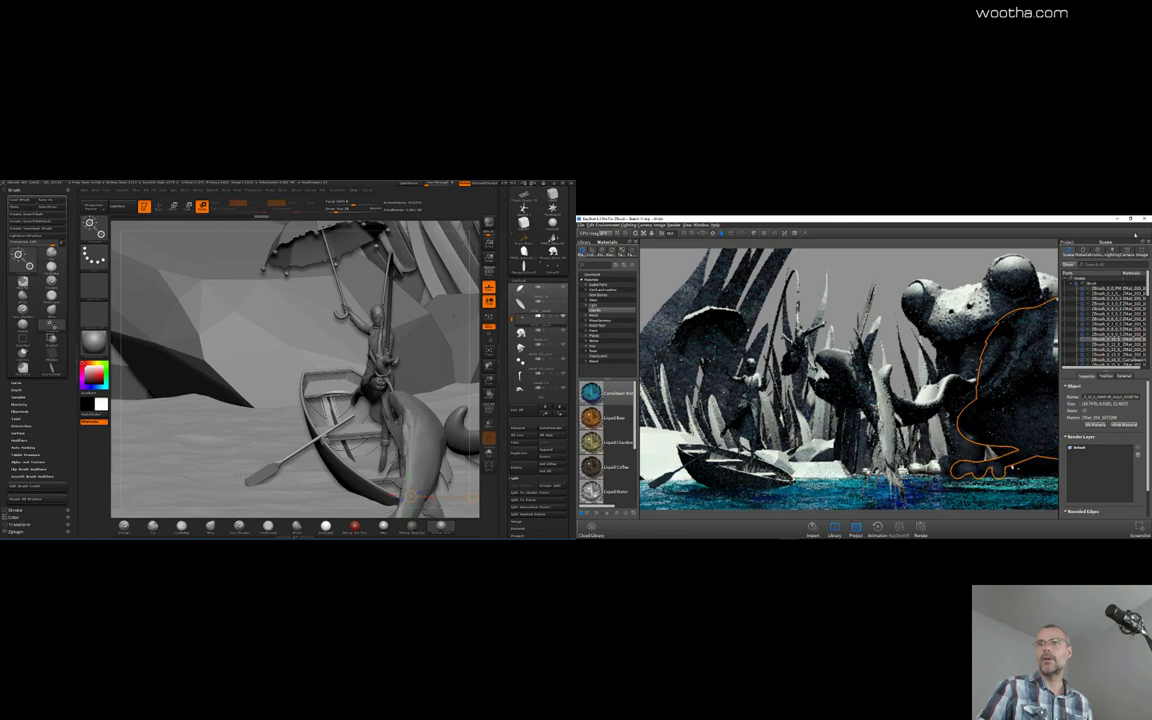
{"action": "left_click", "coordinate": [1083, 253]}
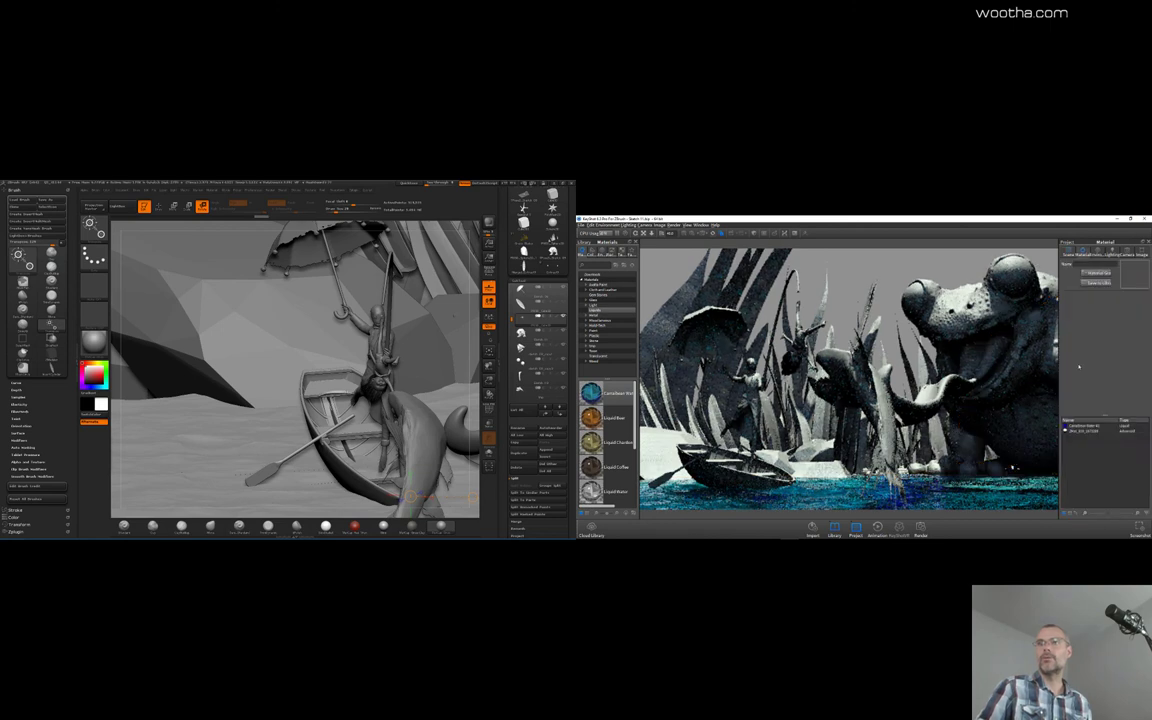
{"action": "left_click", "coordinate": [1080, 433]}
{"action": "left_click", "coordinate": [1124, 296]}
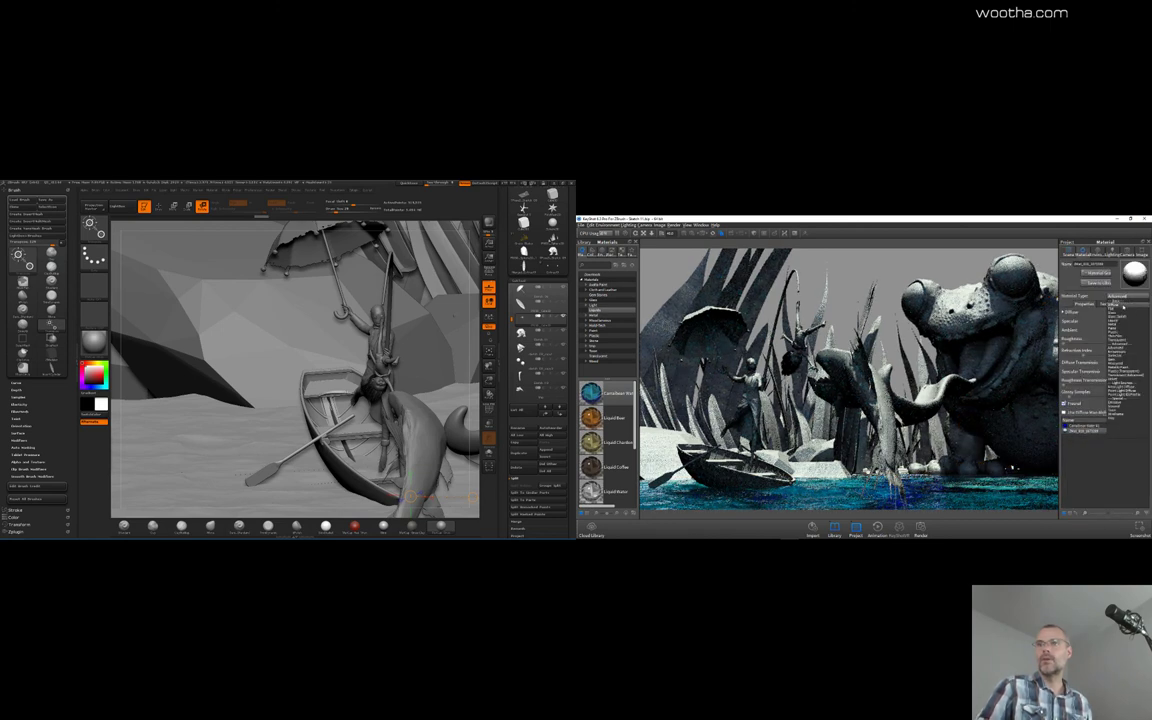
{"action": "left_click", "coordinate": [1115, 308]}
Turn off the Diffuse material's color texture and set its color value to 80
{"action": "left_click", "coordinate": [1107, 304]}
{"action": "left_click", "coordinate": [1076, 312]}
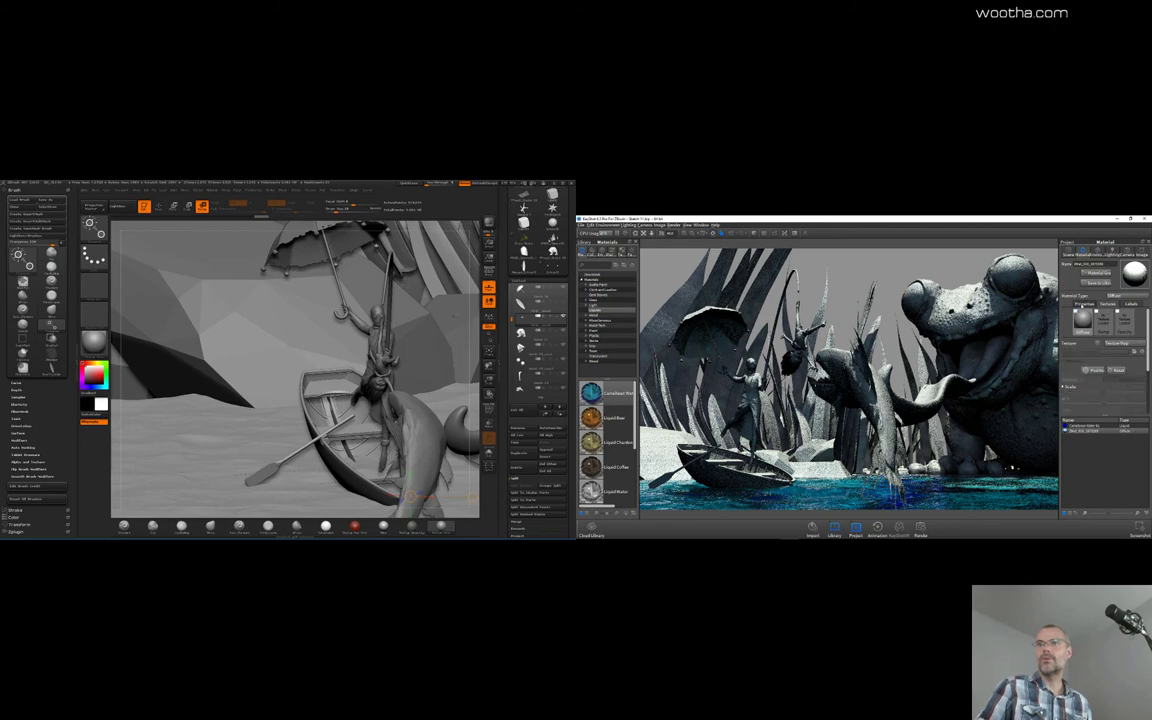
{"action": "left_click", "coordinate": [1084, 304]}
{"action": "left_click", "coordinate": [1140, 312]}
{"action": "left_click_drag", "start_coordinate": [1134, 330], "coordinate": [1051, 321]}
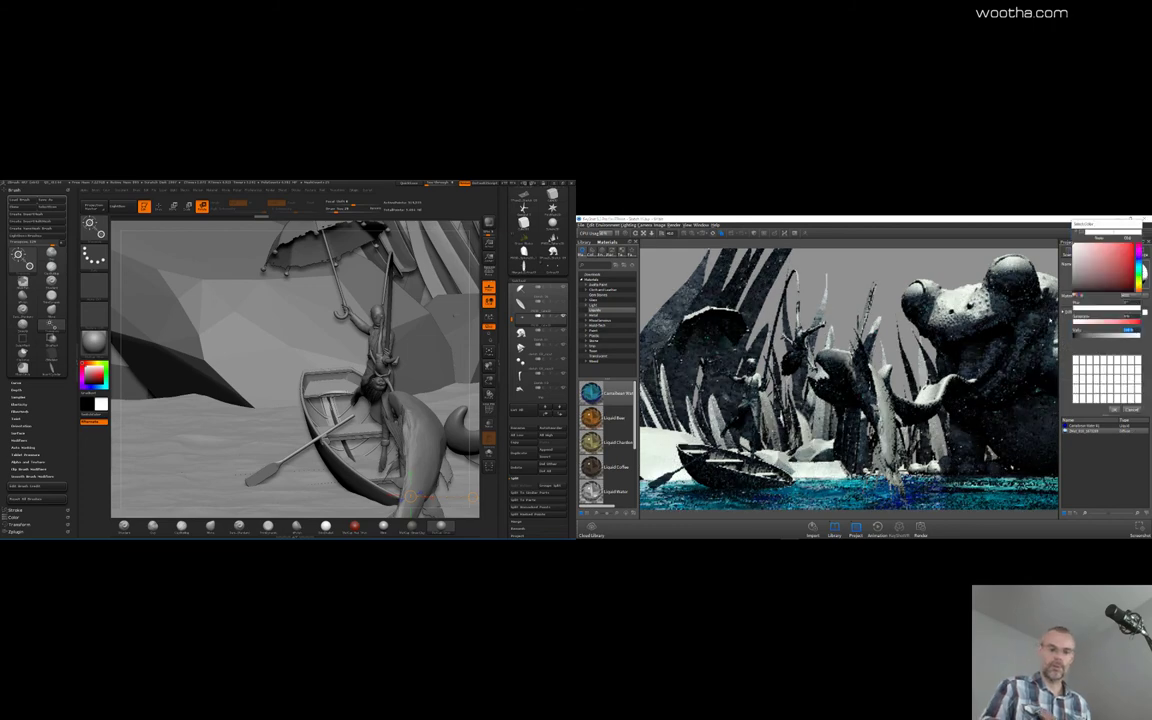
{"action": "type", "text": "80"}
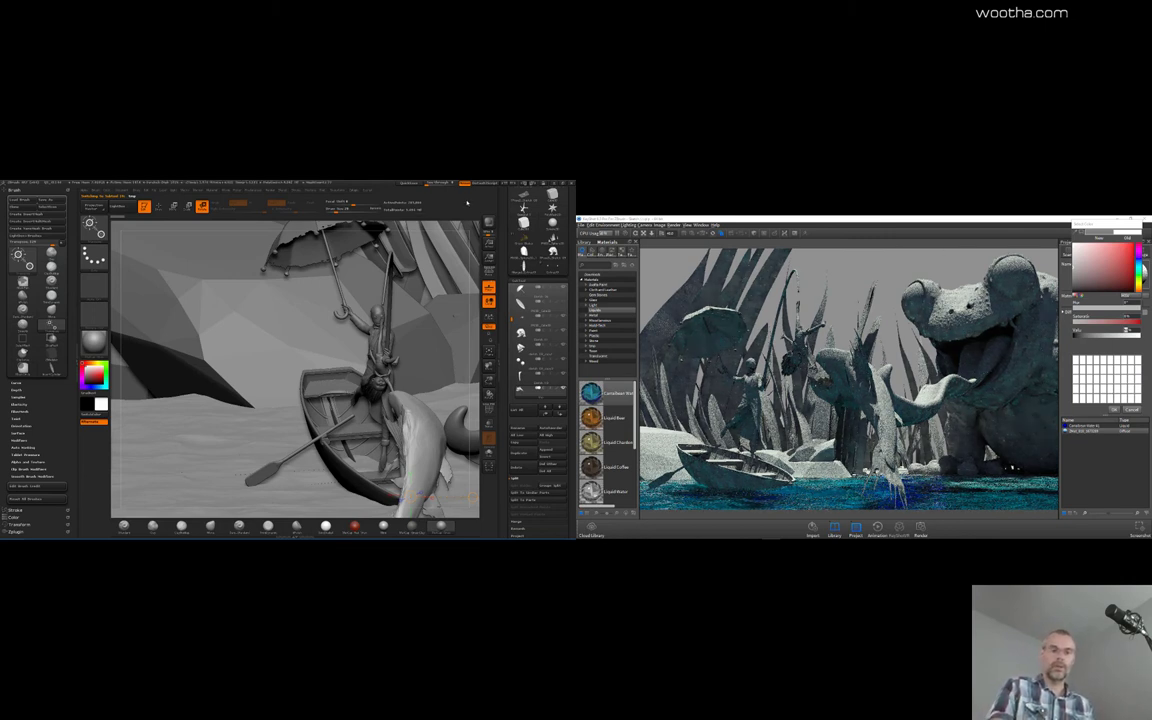
Switch back to ZBrush, quick-save the project and solo the fish subtool
{"action": "left_click", "coordinate": [410, 183]}
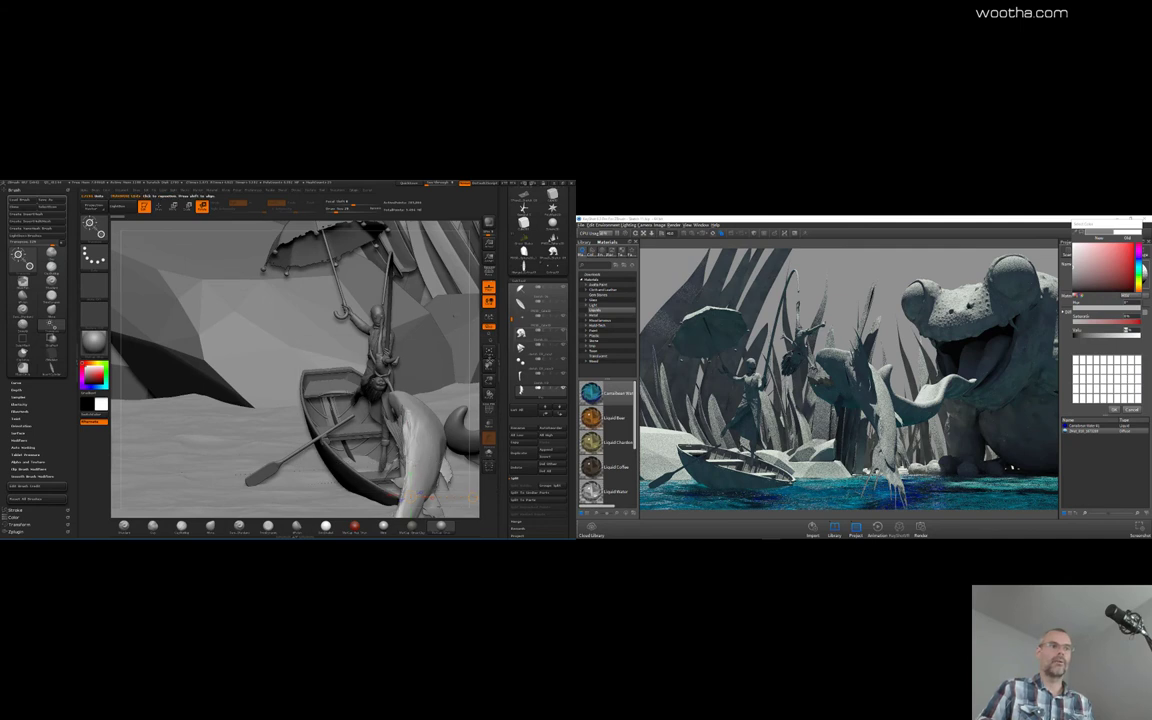
{"action": "left_click_drag", "start_coordinate": [474, 362], "coordinate": [477, 362]}
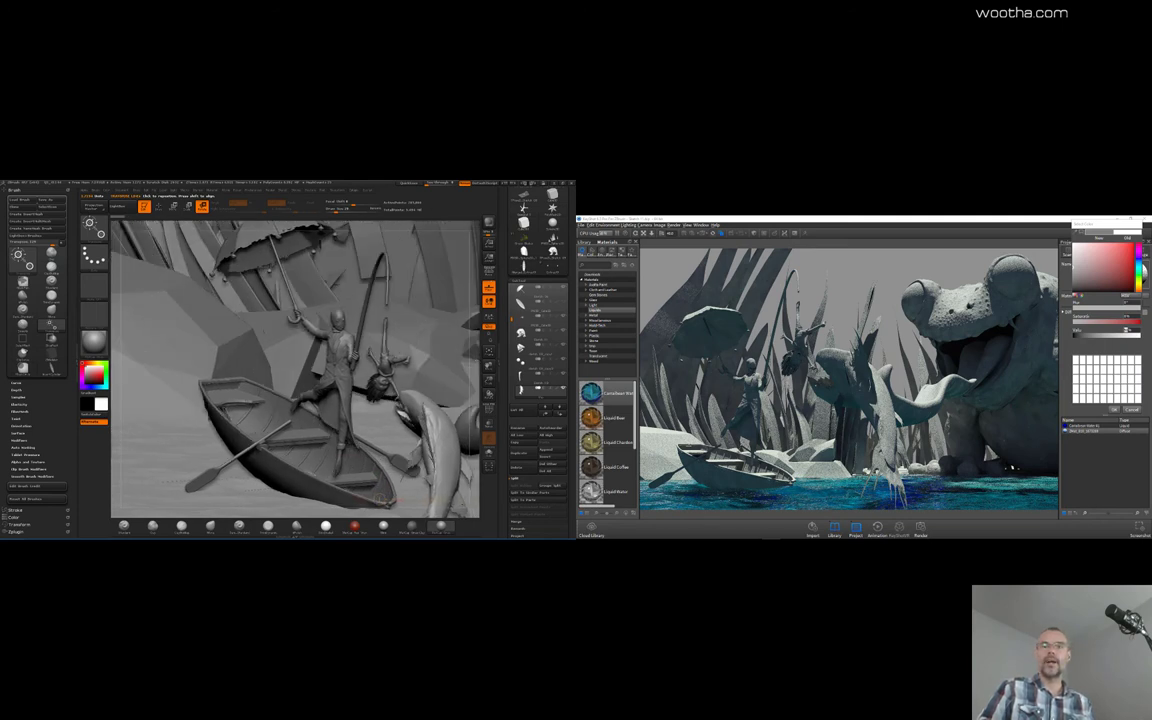
{"action": "key", "text": "super"}
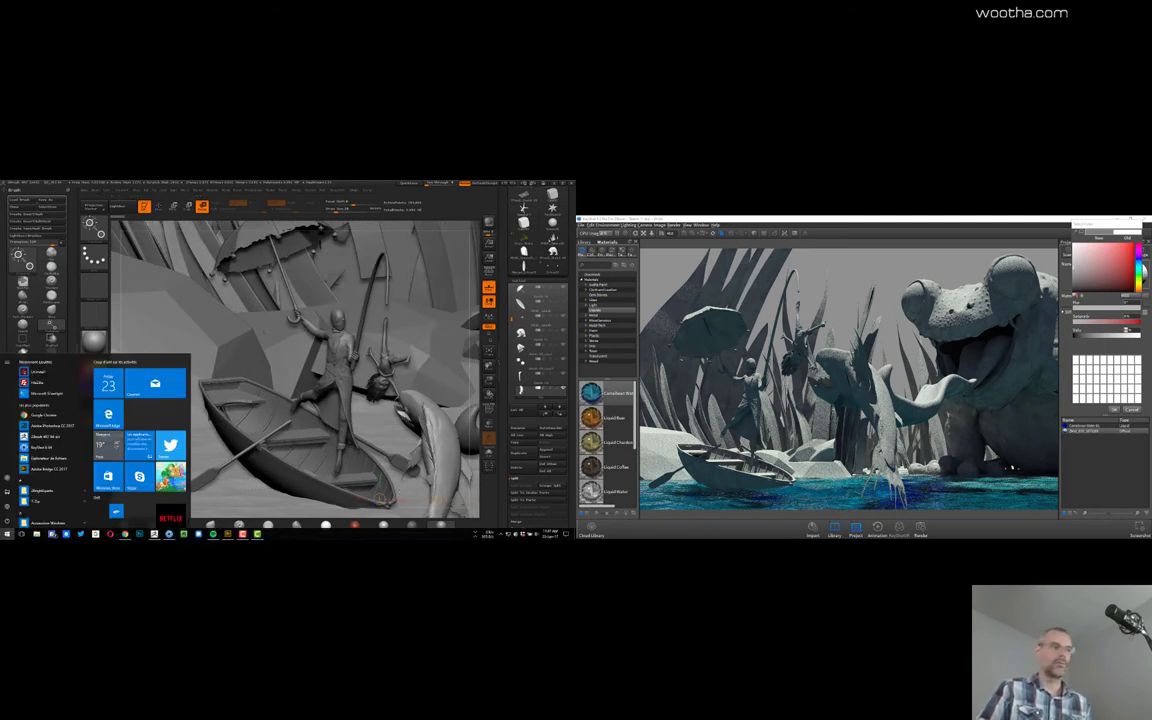
{"action": "key", "text": "super"}
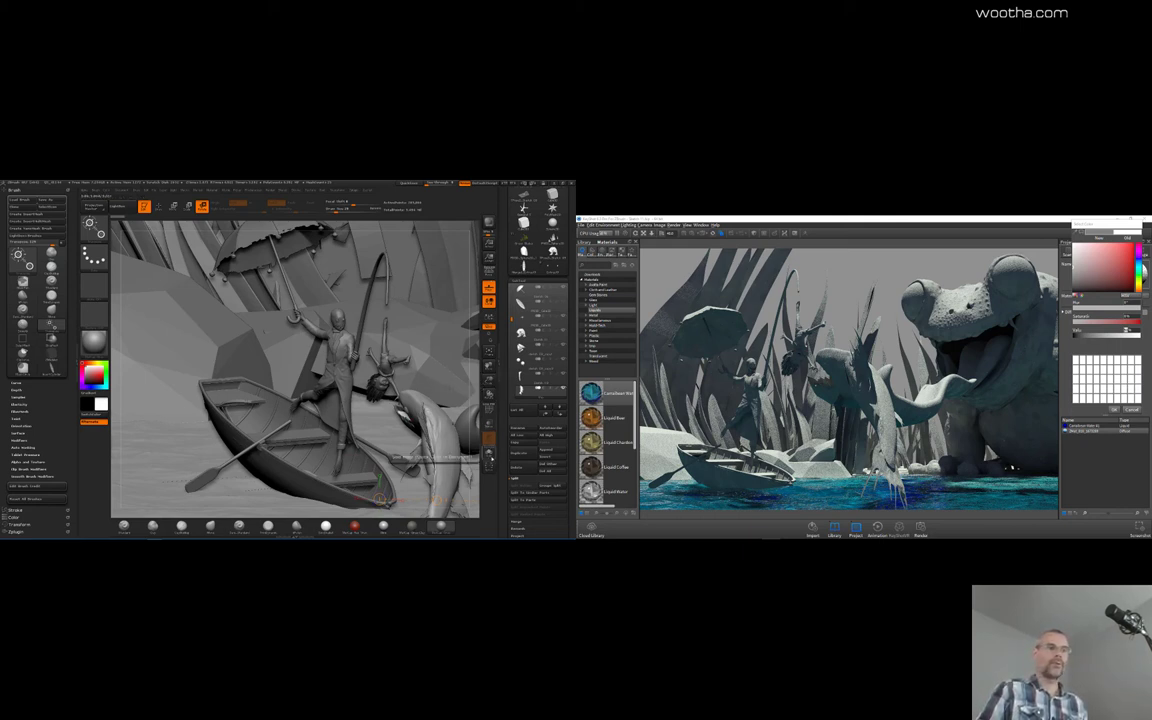
{"action": "left_click", "coordinate": [493, 456]}
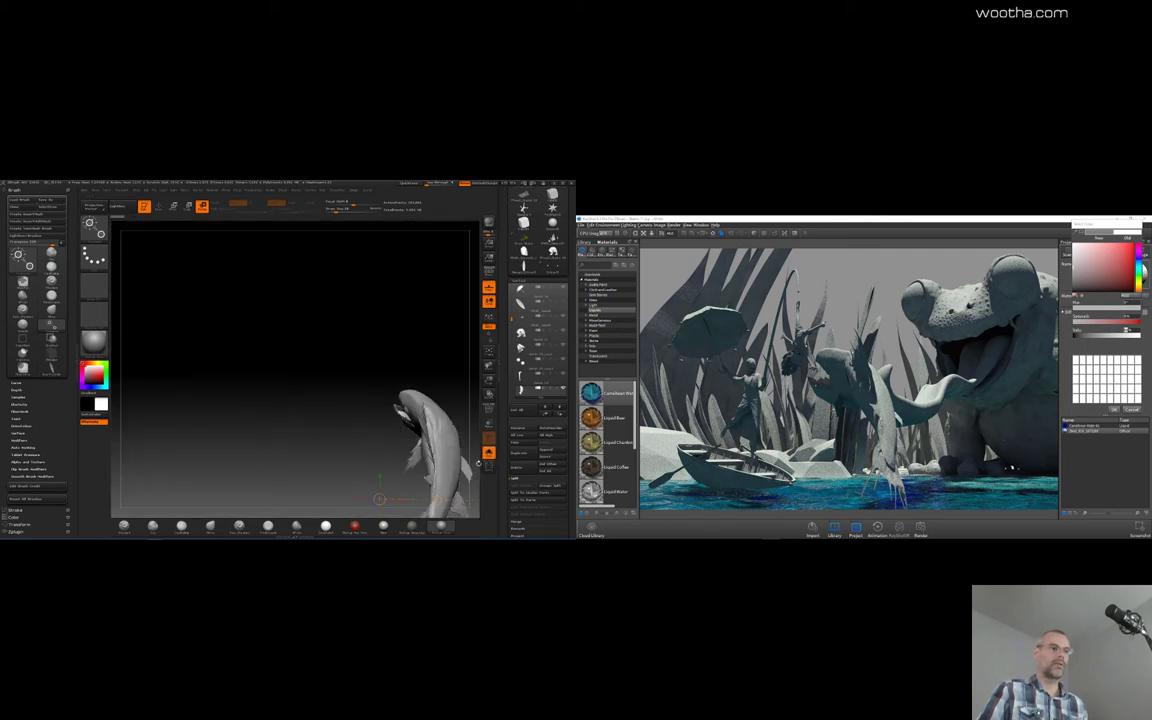
Bring back the full scene, solo the rowboat subtool and return to Draw mode
{"action": "left_click", "coordinate": [492, 455]}
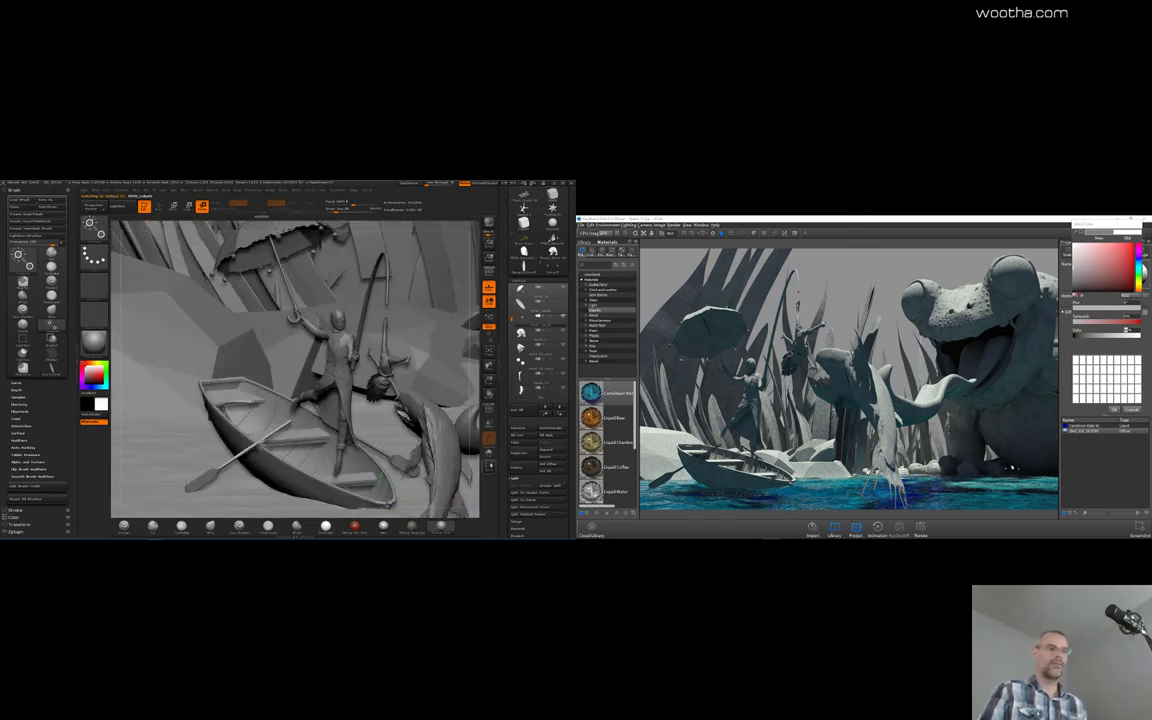
{"action": "left_click", "coordinate": [486, 455]}
{"action": "left_click_drag", "start_coordinate": [437, 500], "coordinate": [445, 469]}
{"action": "key", "text": "q"}
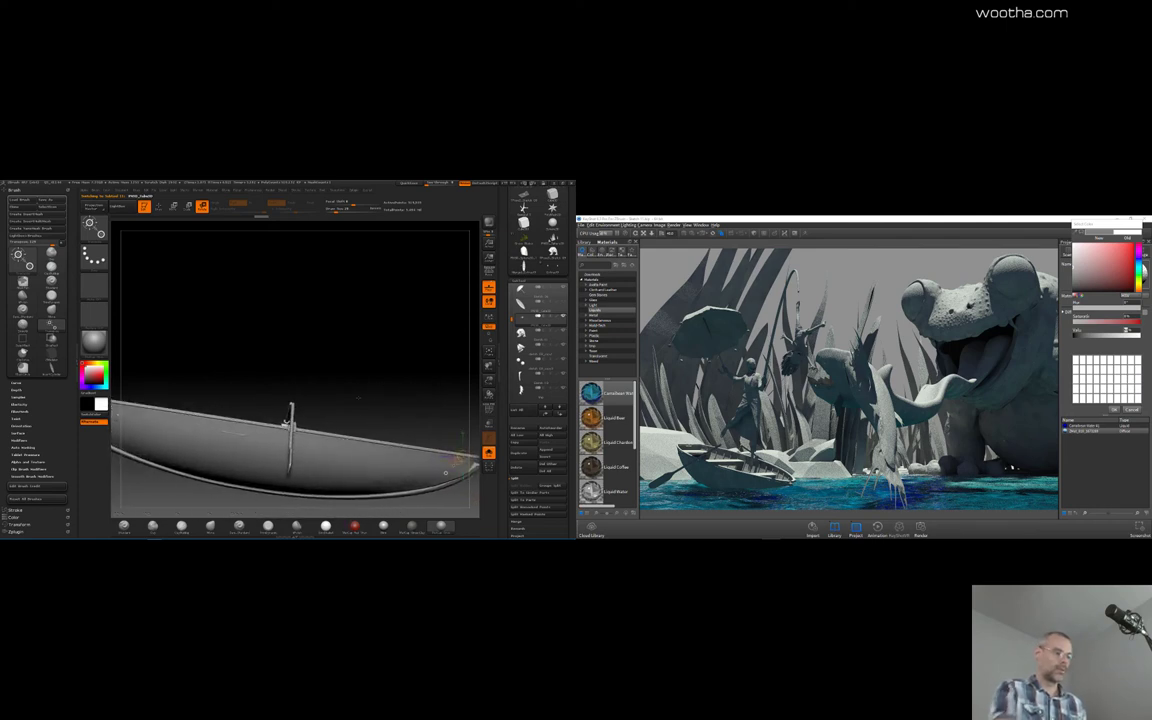
Hide the oar parts of the soloed rowboat and inspect the remaining hull and benches from the side and above
{"action": "left_click", "coordinate": [294, 416], "text": "ctrl+shift"}
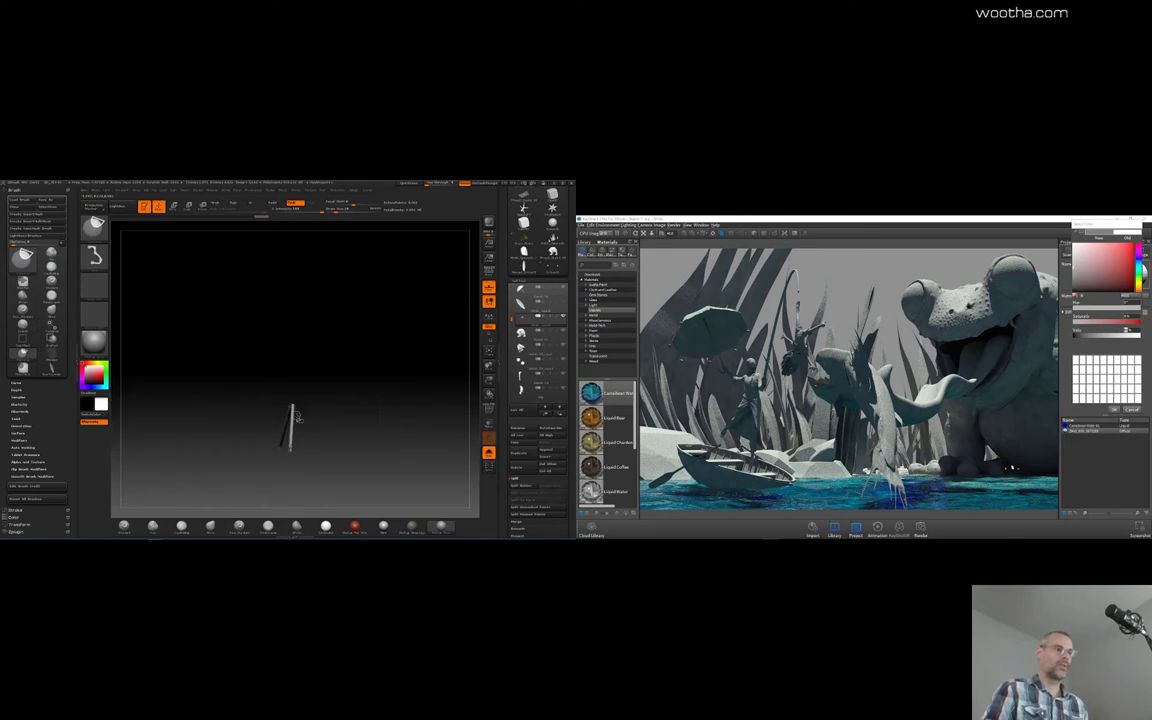
{"action": "left_click", "coordinate": [293, 400], "text": "ctrl+shift"}
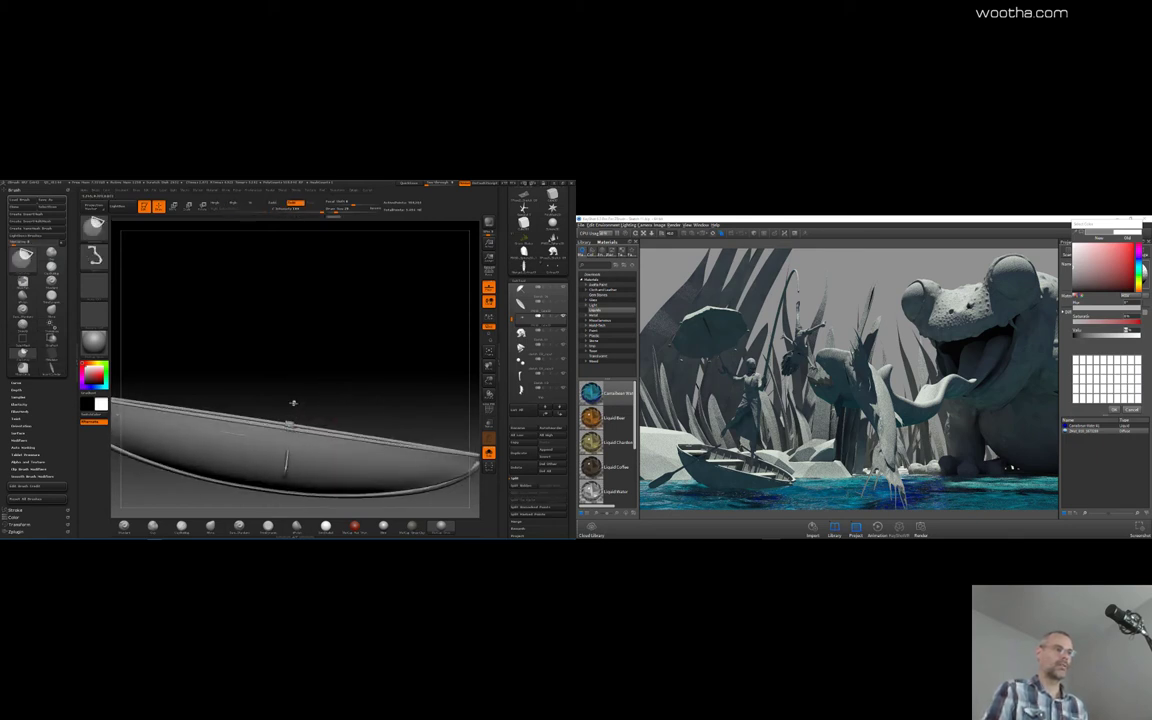
{"action": "left_click_drag", "start_coordinate": [321, 402], "coordinate": [321, 399], "text": "shift"}
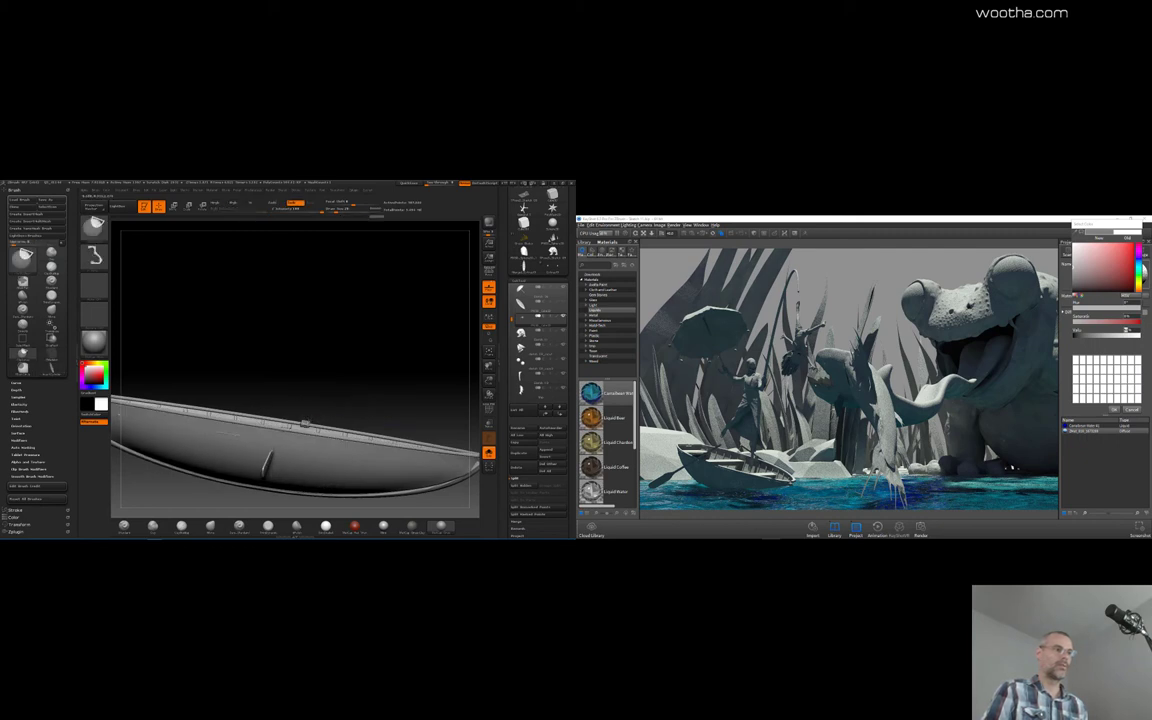
{"action": "mouse_move", "coordinate": [272, 376]}
{"action": "left_mouse_down"}
{"action": "mouse_move", "coordinate": [318, 426]}
{"action": "mouse_move", "coordinate": [346, 424]}
{"action": "left_mouse_up"}
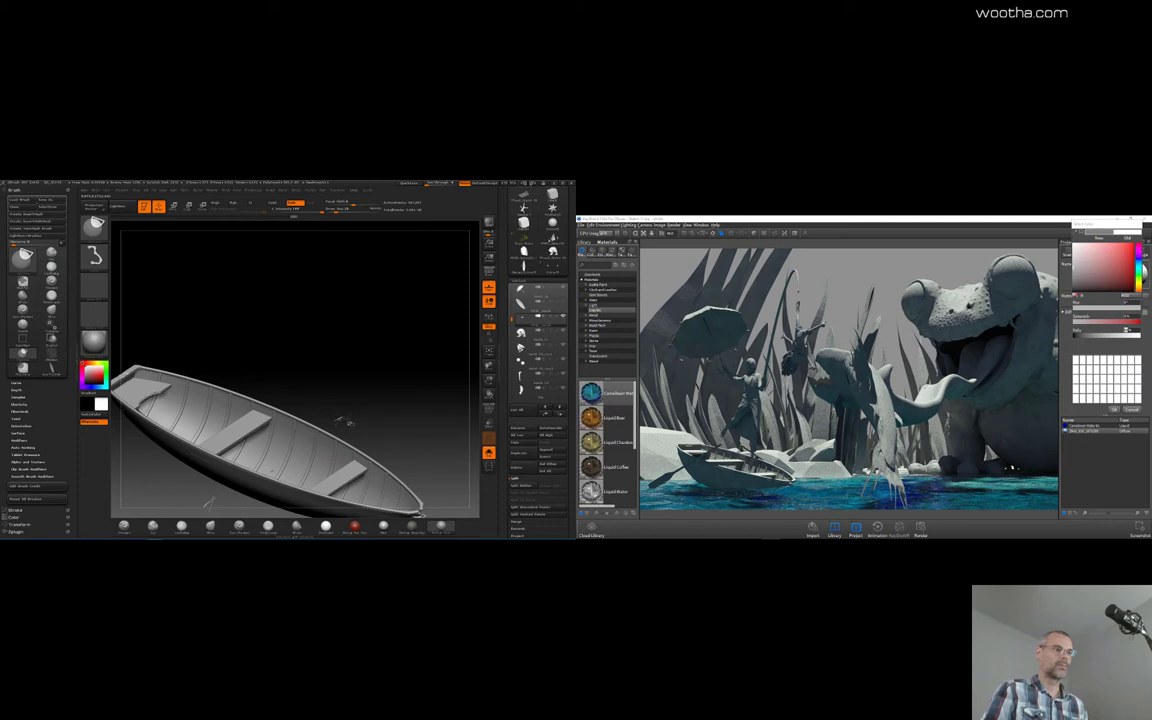
{"action": "mouse_move", "coordinate": [337, 419]}
{"action": "left_mouse_down"}
{"action": "mouse_move", "coordinate": [272, 416]}
{"action": "mouse_move", "coordinate": [240, 360]}
{"action": "mouse_move", "coordinate": [272, 376]}
{"action": "mouse_move", "coordinate": [288, 463]}
{"action": "mouse_move", "coordinate": [268, 470]}
{"action": "left_mouse_up"}
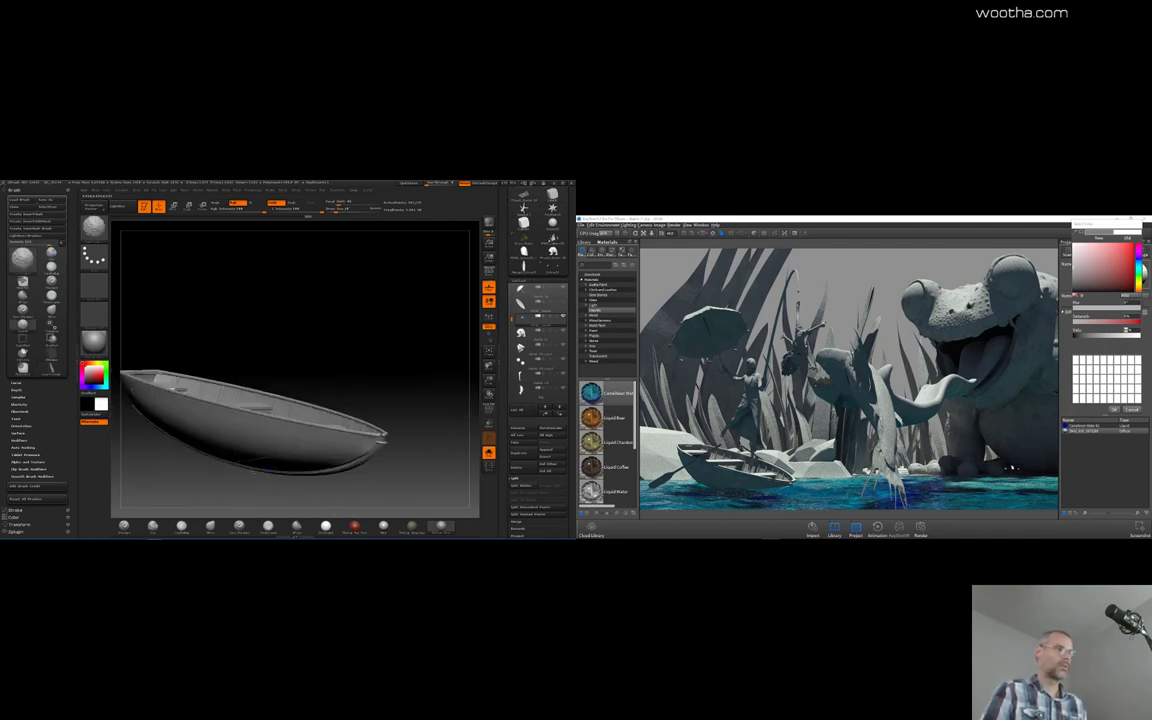
{"action": "left_click_drag", "start_coordinate": [440, 412], "coordinate": [401, 432]}
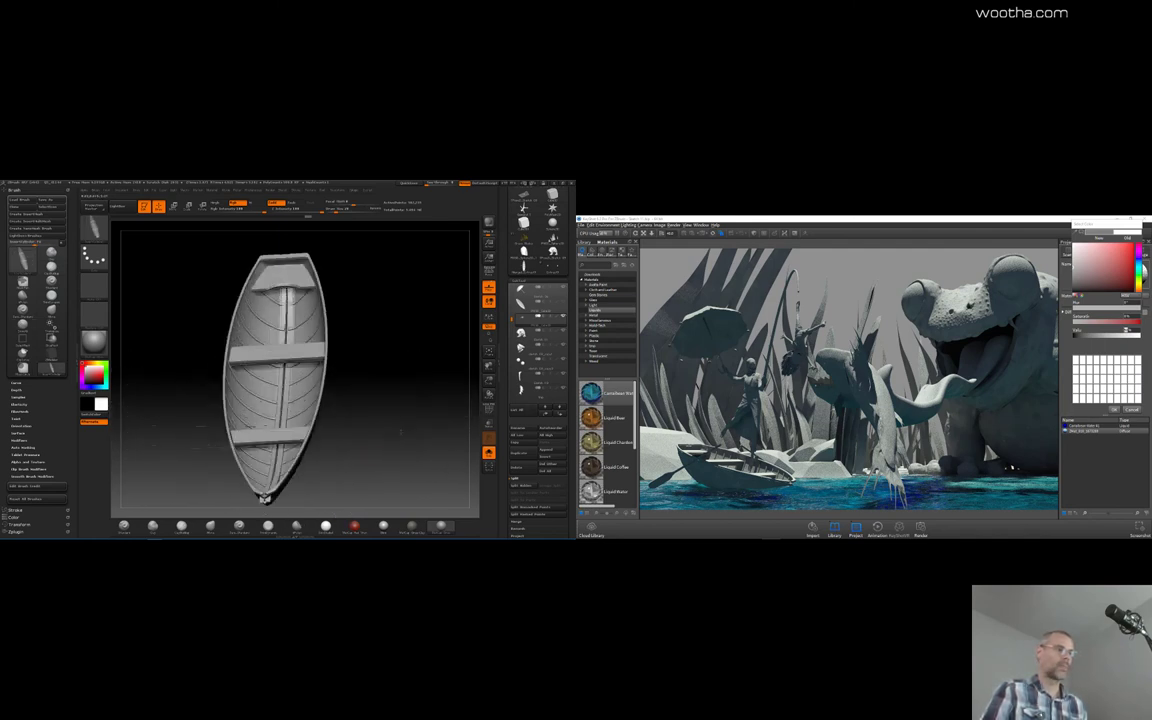
{"action": "left_click_drag", "start_coordinate": [264, 496], "coordinate": [436, 425]}
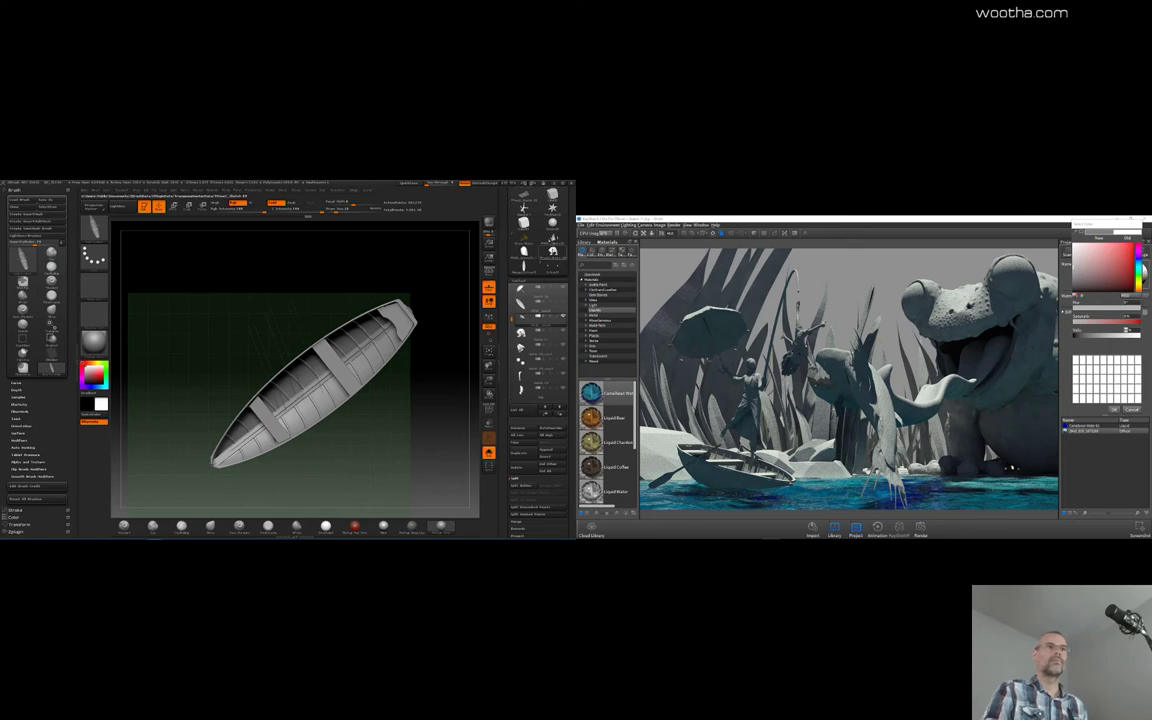
Load the separate multi-subtool boat model with its oars and turn off Solo to show all its parts
{"action": "left_click", "coordinate": [551, 273]}
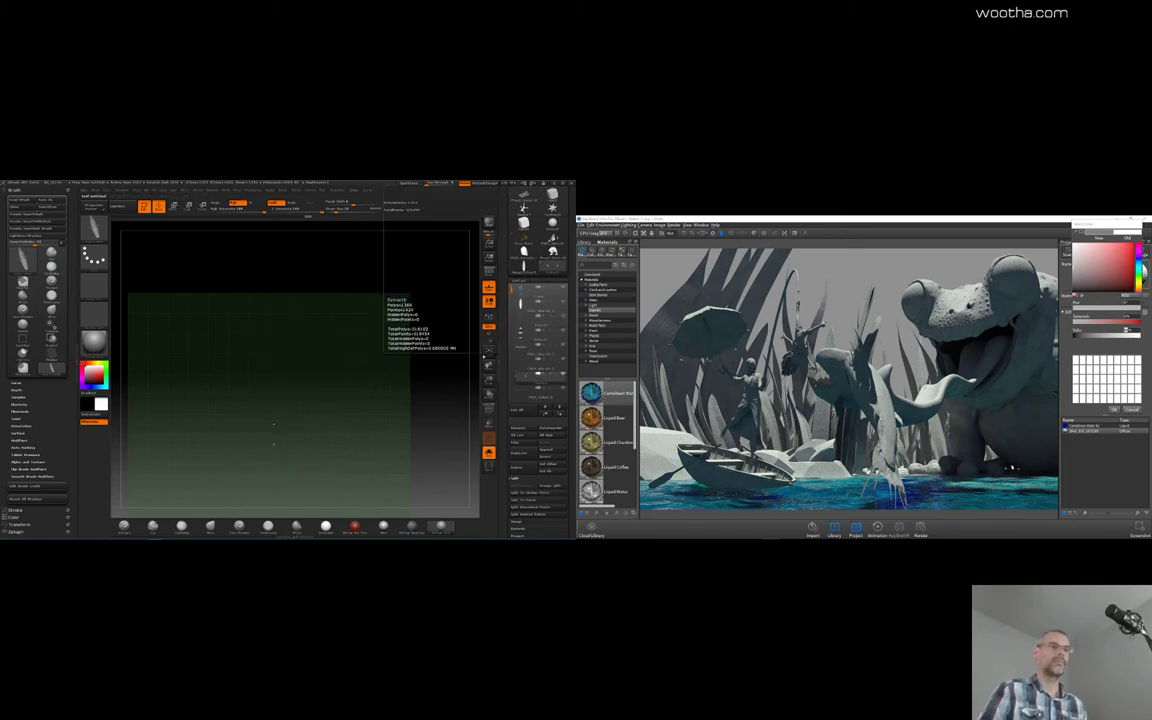
{"action": "key", "text": "f"}
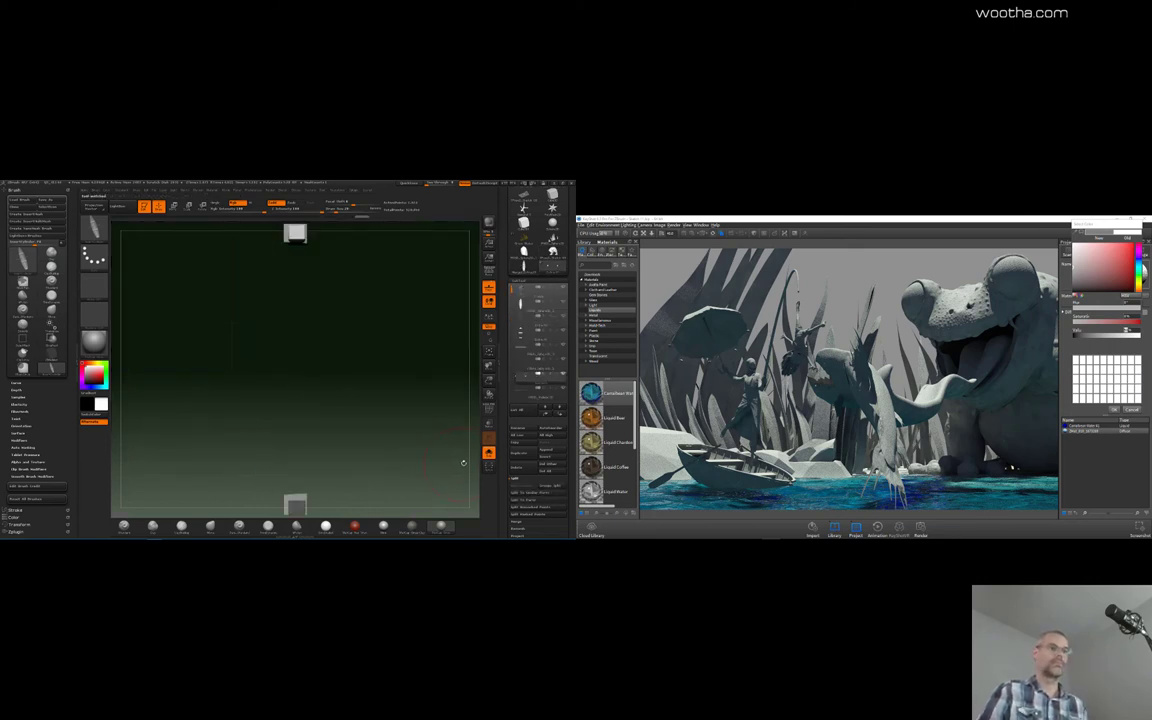
{"action": "left_click", "coordinate": [489, 456]}
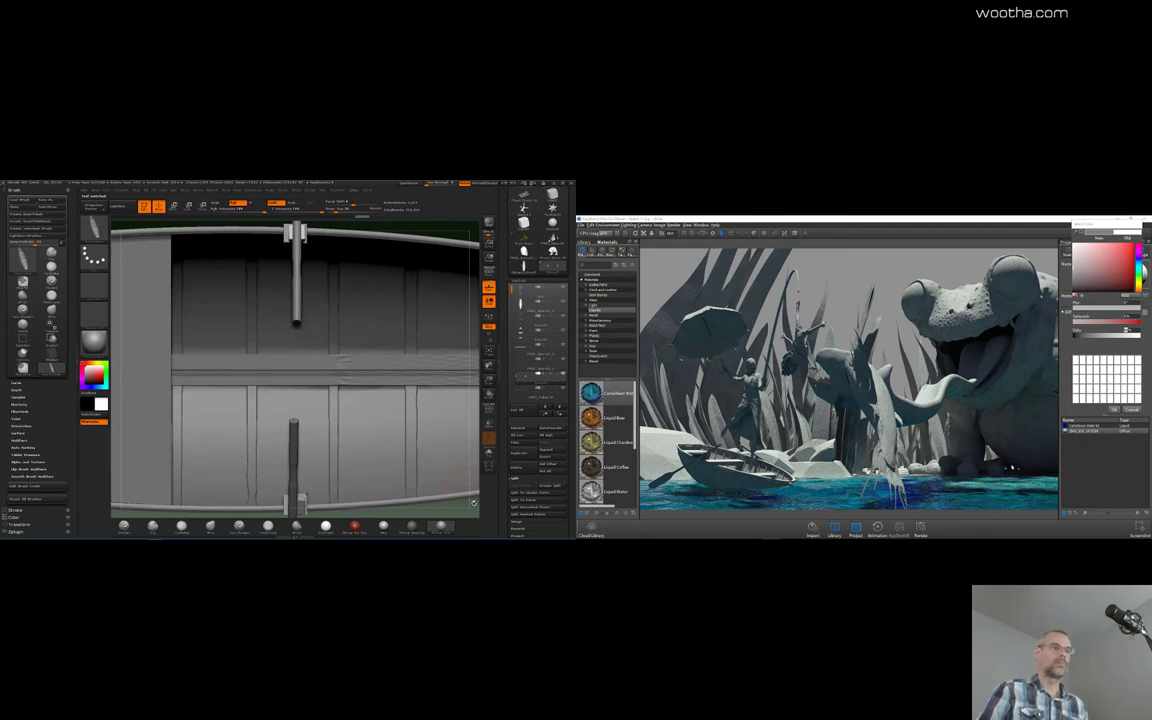
{"action": "left_click_drag", "start_coordinate": [473, 503], "coordinate": [470, 425], "text": "alt"}
{"action": "left_click_drag", "start_coordinate": [400, 490], "coordinate": [457, 476], "text": "shift"}
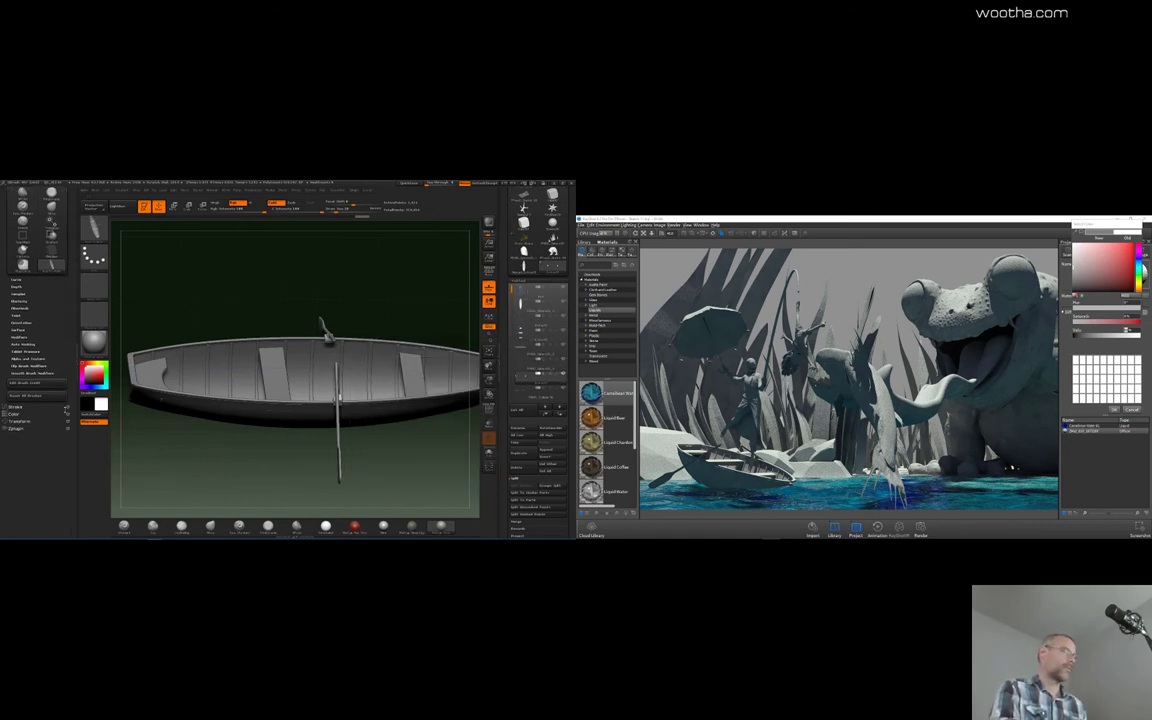
{"action": "left_click", "coordinate": [24, 416]}
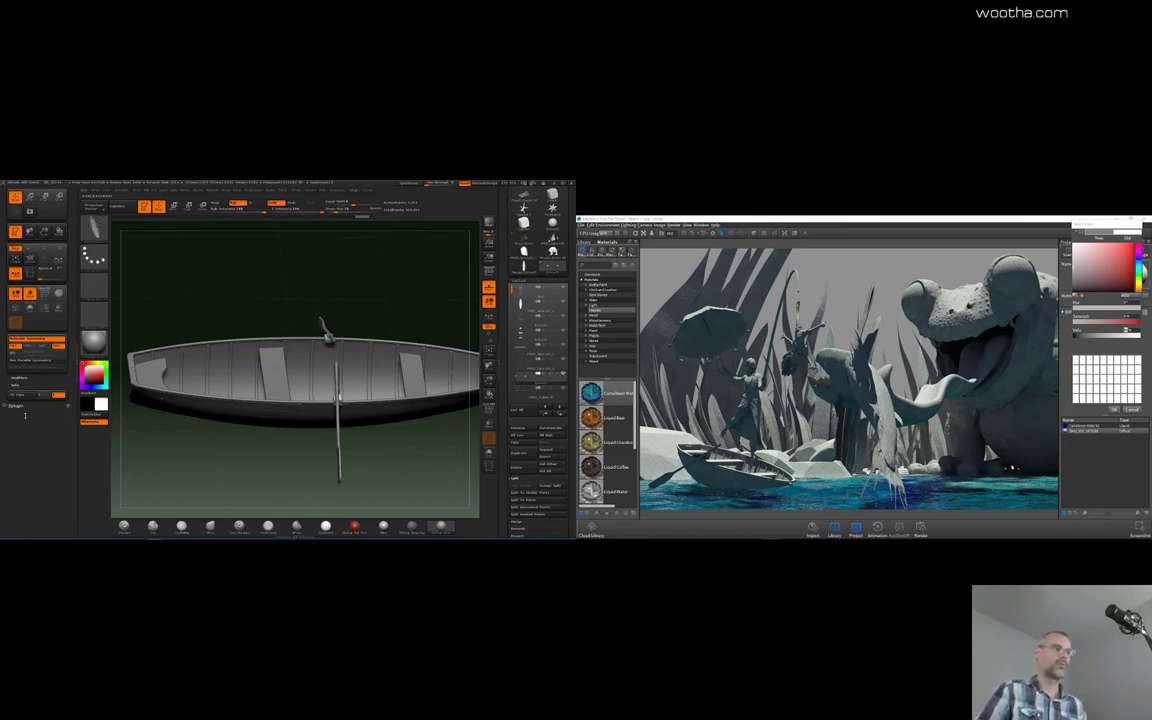
Try to end the KeyShot task from Task Manager's memory-sorted process list, and cancel the save prompt
{"action": "key", "text": "ctrl+shift+Escape"}
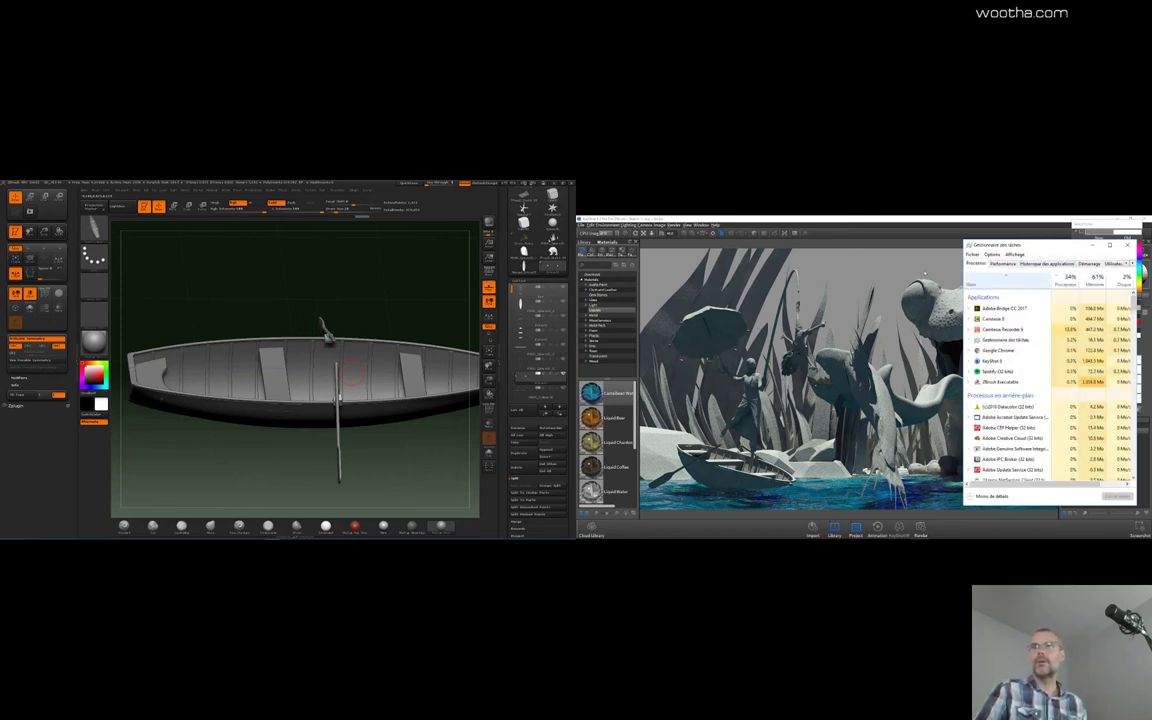
{"action": "left_click", "coordinate": [1005, 361]}
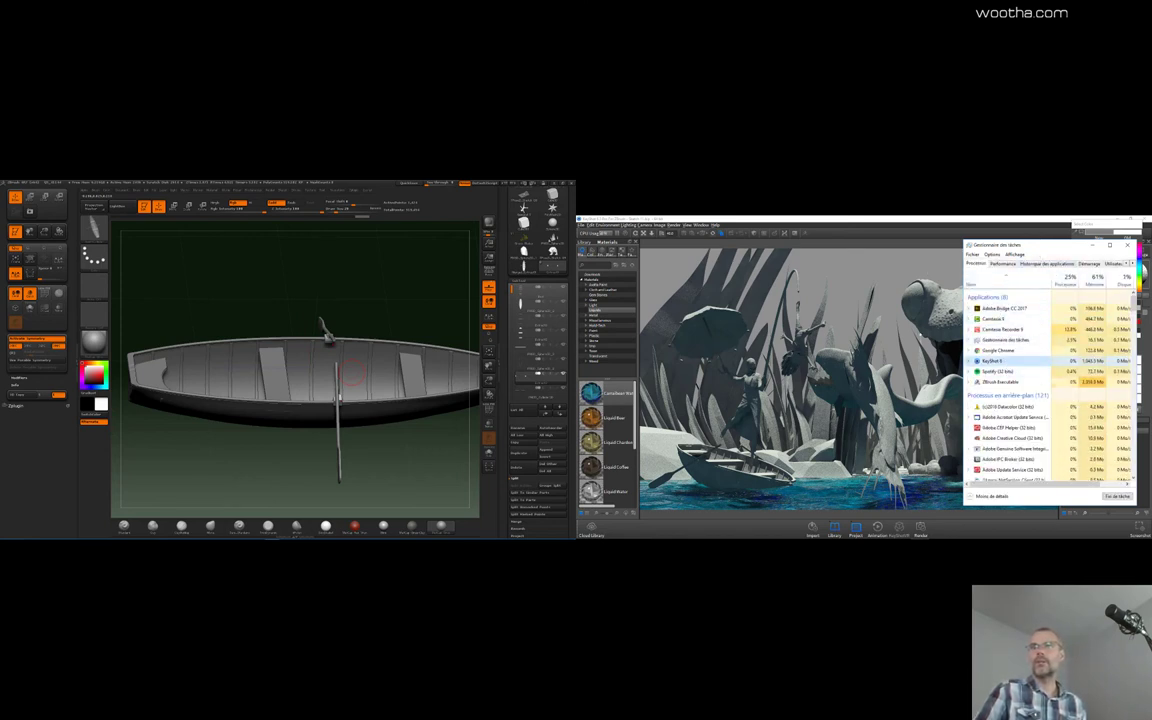
{"action": "left_click_drag", "start_coordinate": [1034, 245], "coordinate": [975, 244]}
{"action": "left_click", "coordinate": [1012, 284]}
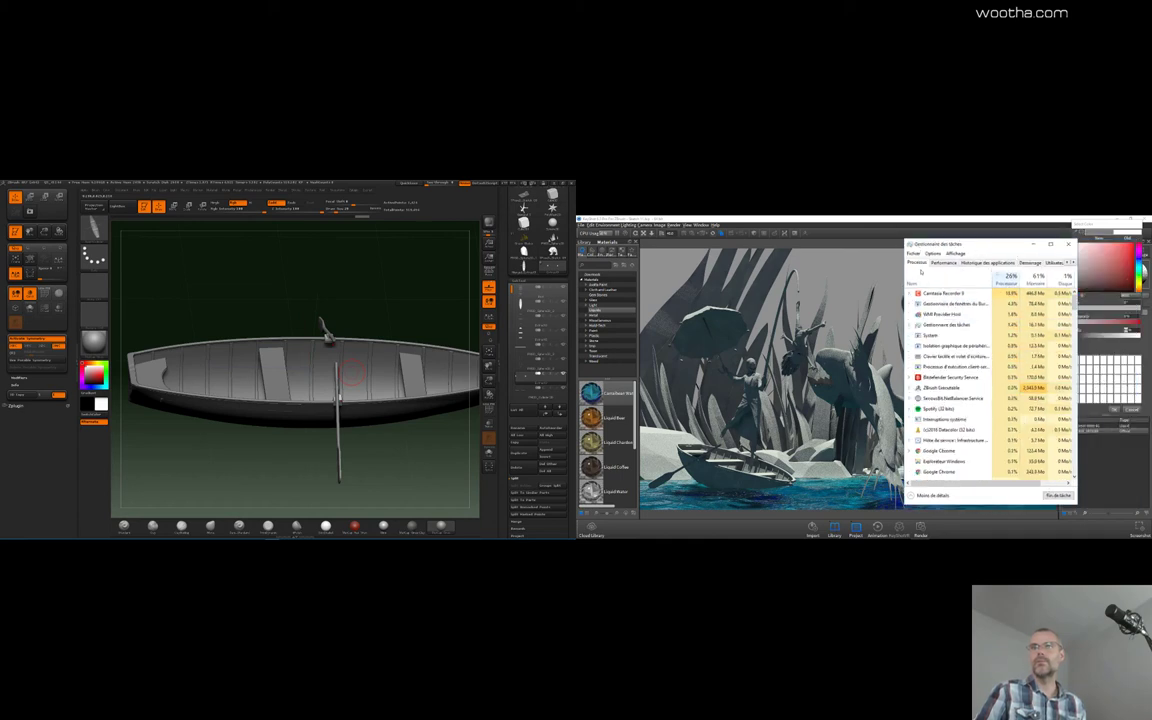
{"action": "left_click", "coordinate": [1008, 280]}
{"action": "left_click", "coordinate": [1008, 280]}
{"action": "left_click", "coordinate": [1035, 280]}
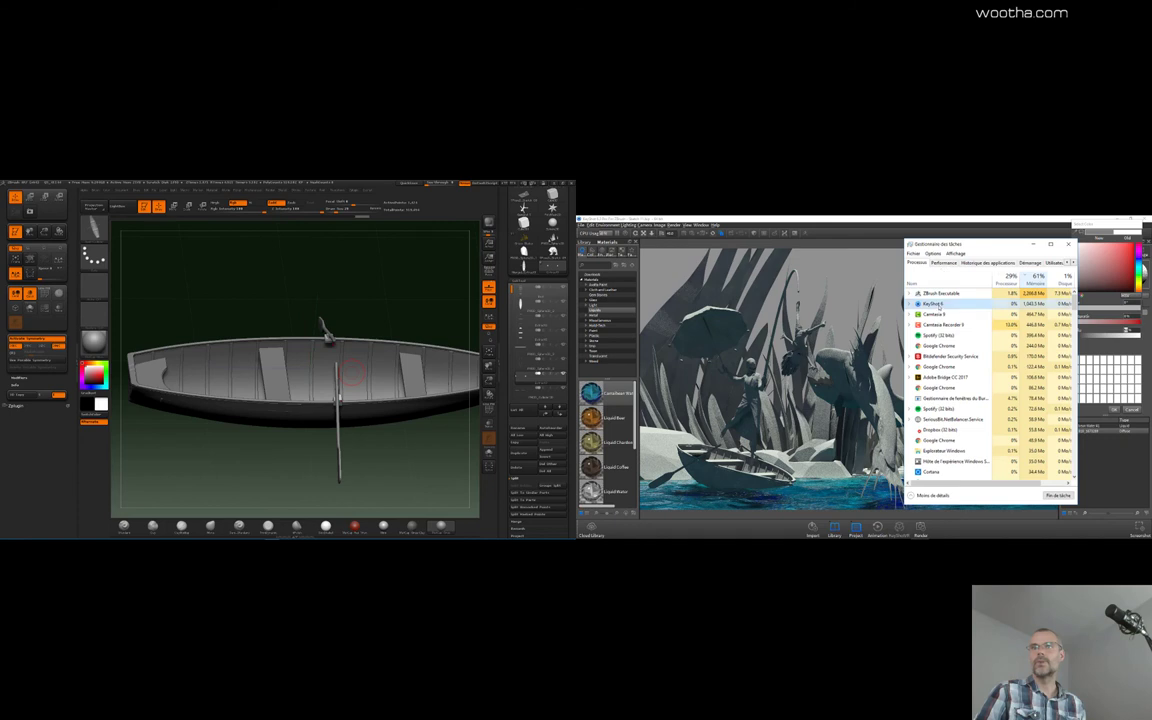
{"action": "left_click", "coordinate": [1057, 495]}
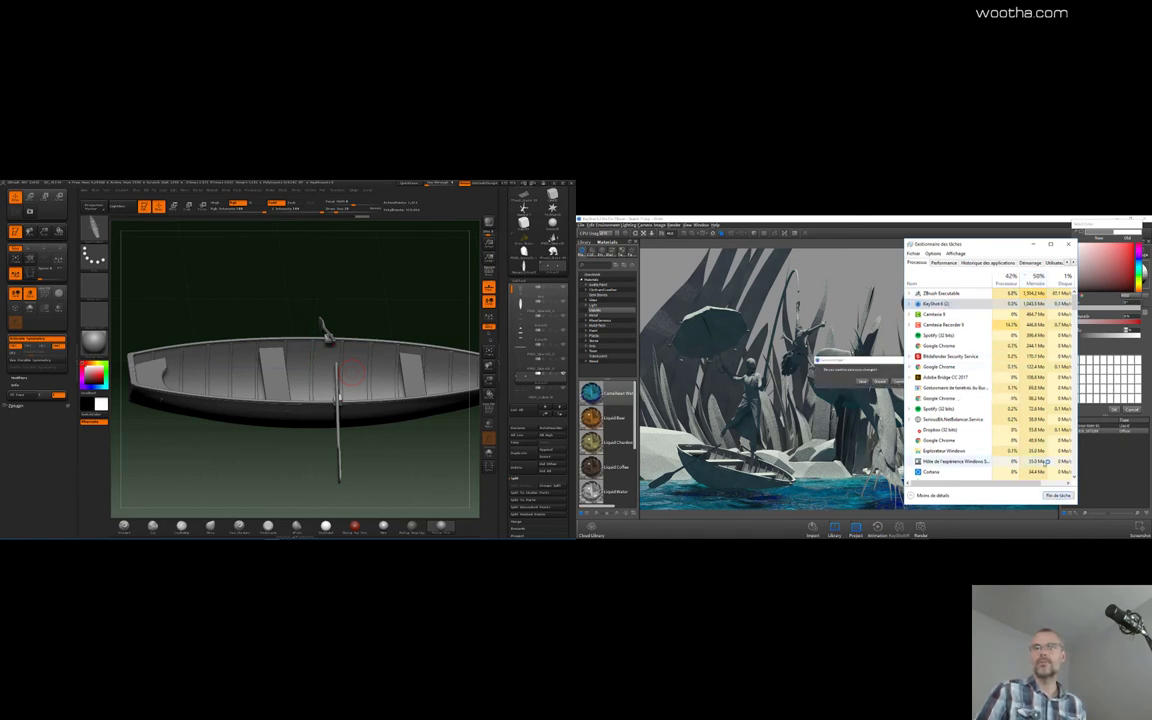
{"action": "left_click", "coordinate": [1069, 244]}
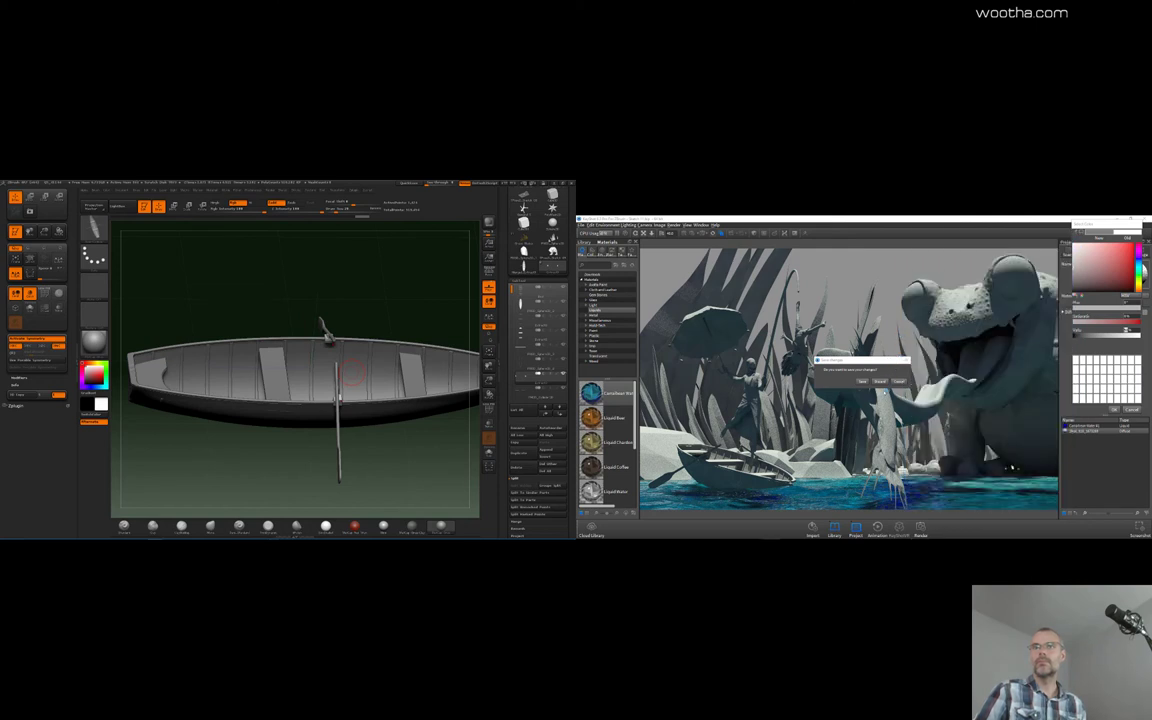
{"action": "left_click_drag", "start_coordinate": [879, 360], "coordinate": [892, 356]}
{"action": "left_click", "coordinate": [915, 379]}
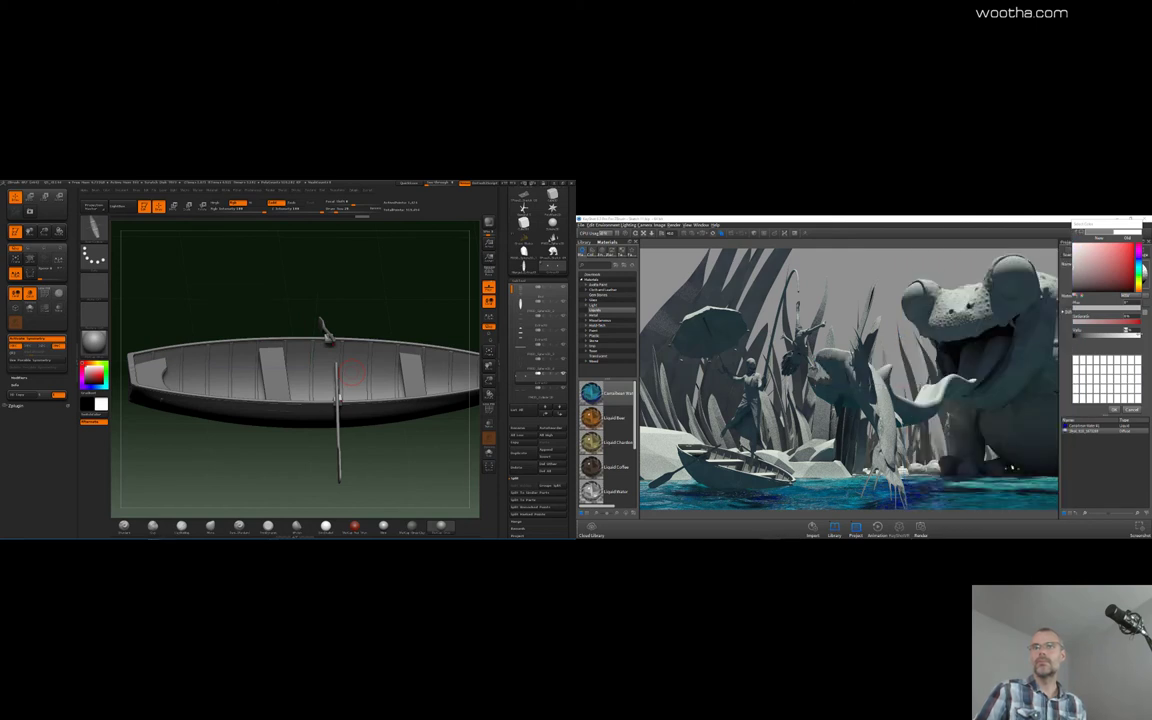
In KeyShot, discard the pending color edit and darken the shared Diffuse material's color from white to grey
{"action": "left_click", "coordinate": [1131, 411]}
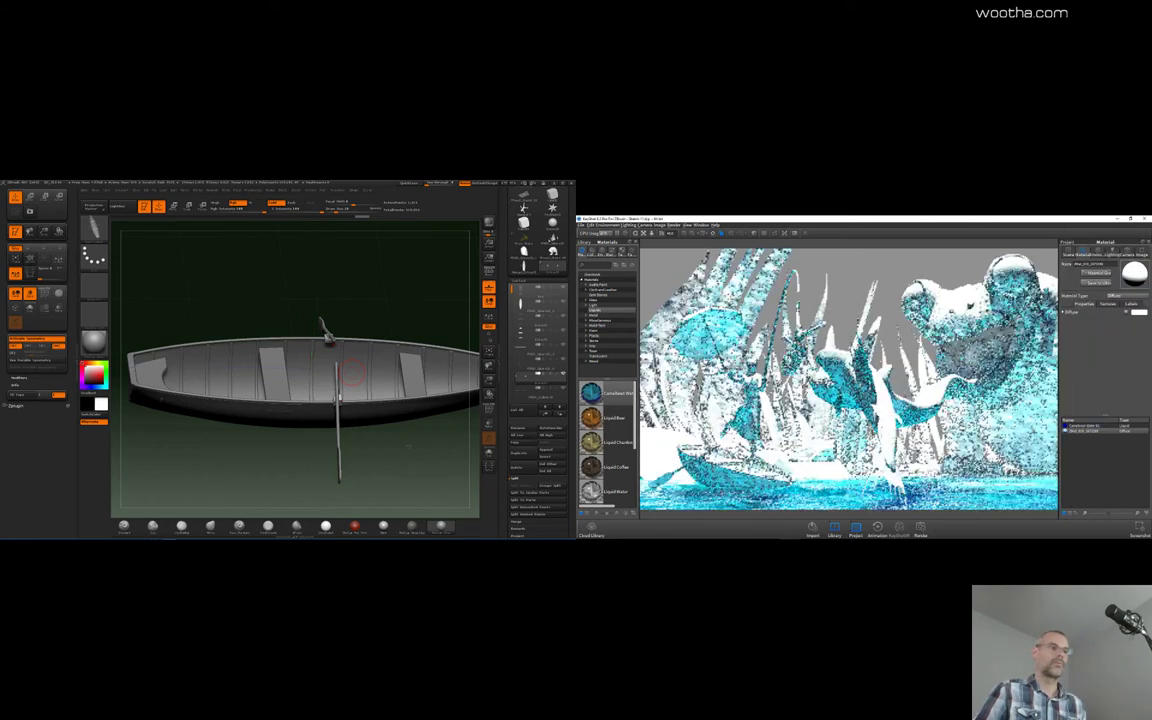
{"action": "left_click_drag", "start_coordinate": [390, 460], "coordinate": [375, 462]}
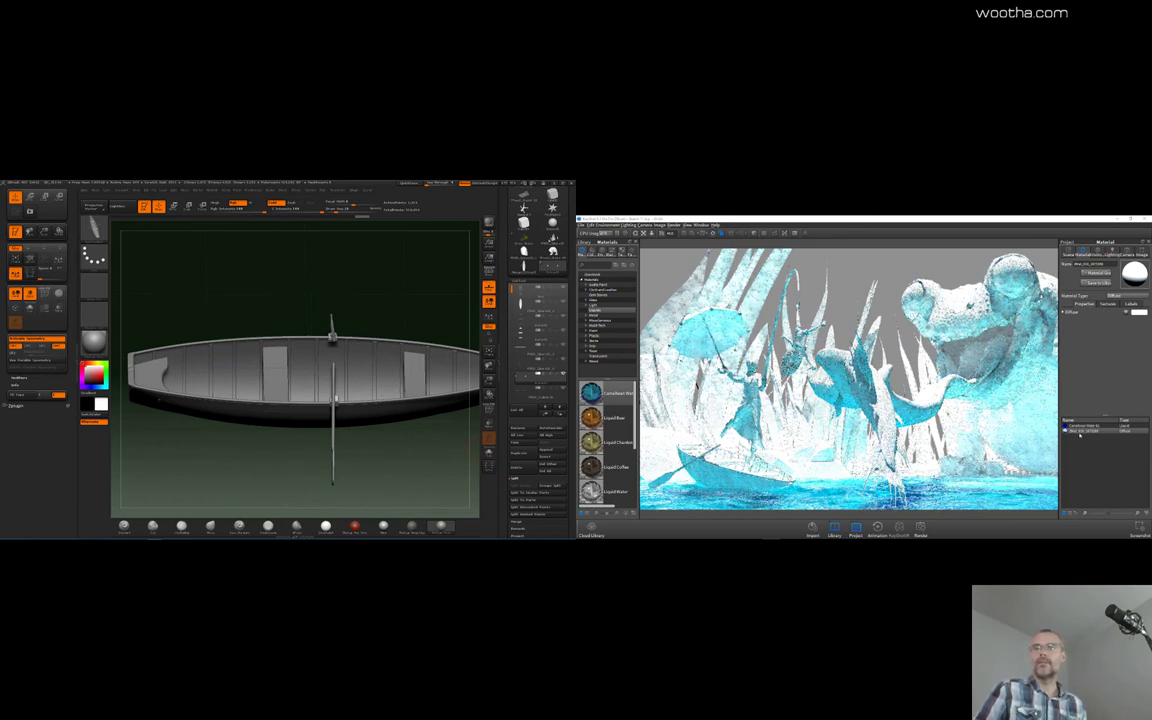
{"action": "left_click", "coordinate": [1110, 304]}
{"action": "left_click", "coordinate": [1083, 305]}
{"action": "left_click", "coordinate": [1140, 314]}
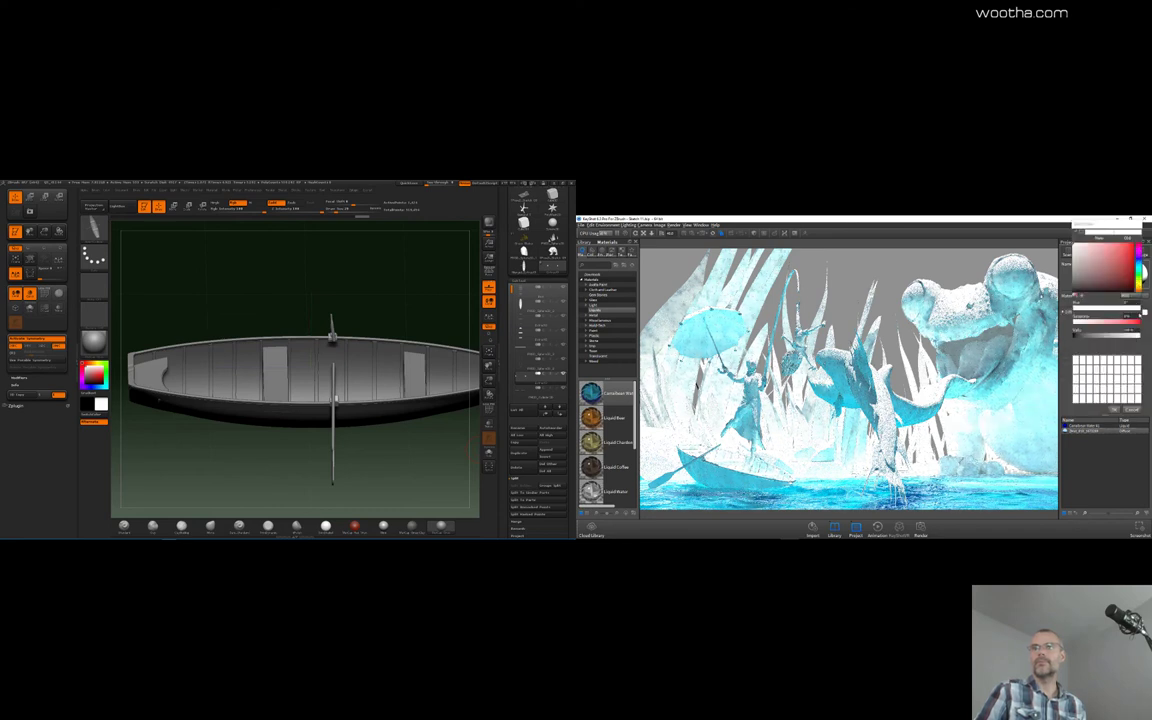
{"action": "left_click_drag", "start_coordinate": [1135, 330], "coordinate": [1091, 328]}
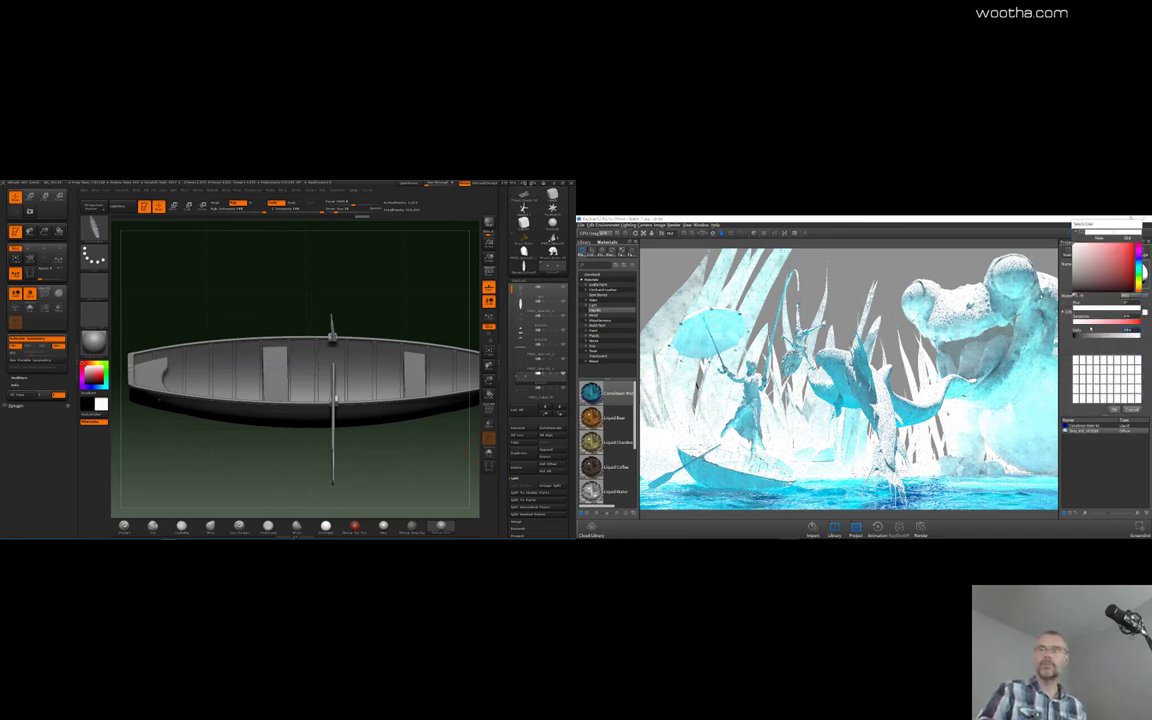
{"action": "left_click", "coordinate": [1114, 410]}
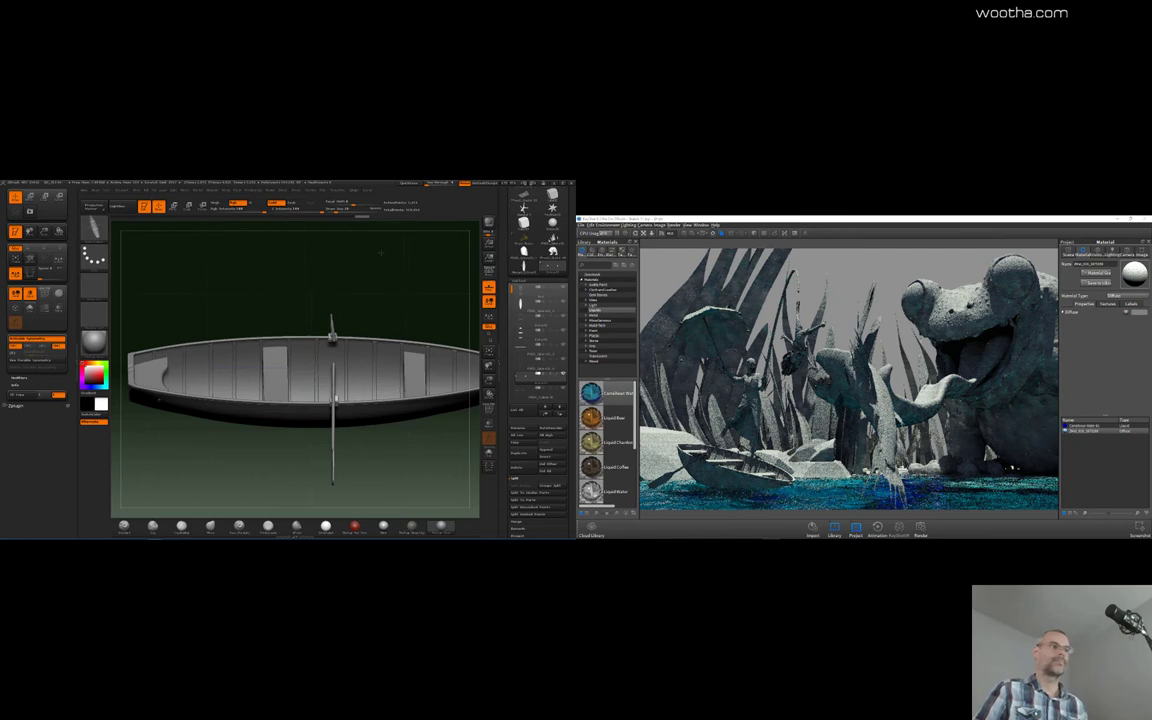
Switch back to ZBrush, merge the boat's subtools with Transpose Master's TPoseMesh, and transfer them back with TPose|SubT
{"action": "left_click_drag", "start_coordinate": [378, 247], "coordinate": [384, 252]}
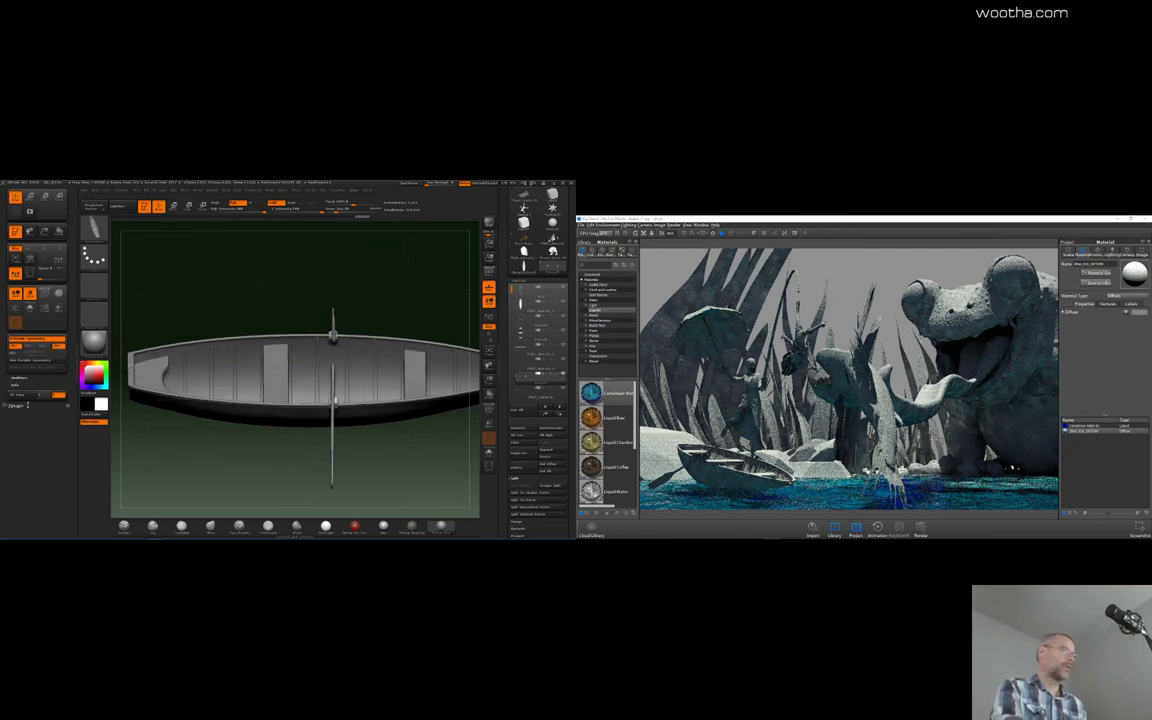
{"action": "left_click", "coordinate": [18, 405]}
{"action": "left_click", "coordinate": [32, 284]}
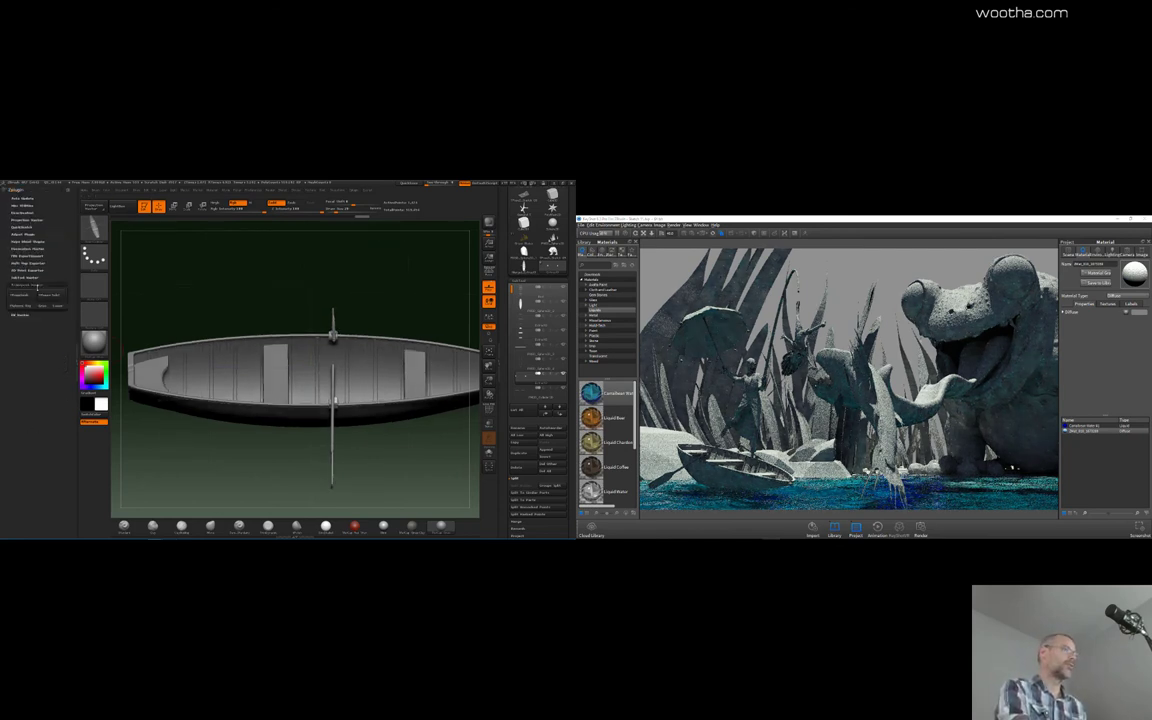
{"action": "left_click", "coordinate": [20, 295]}
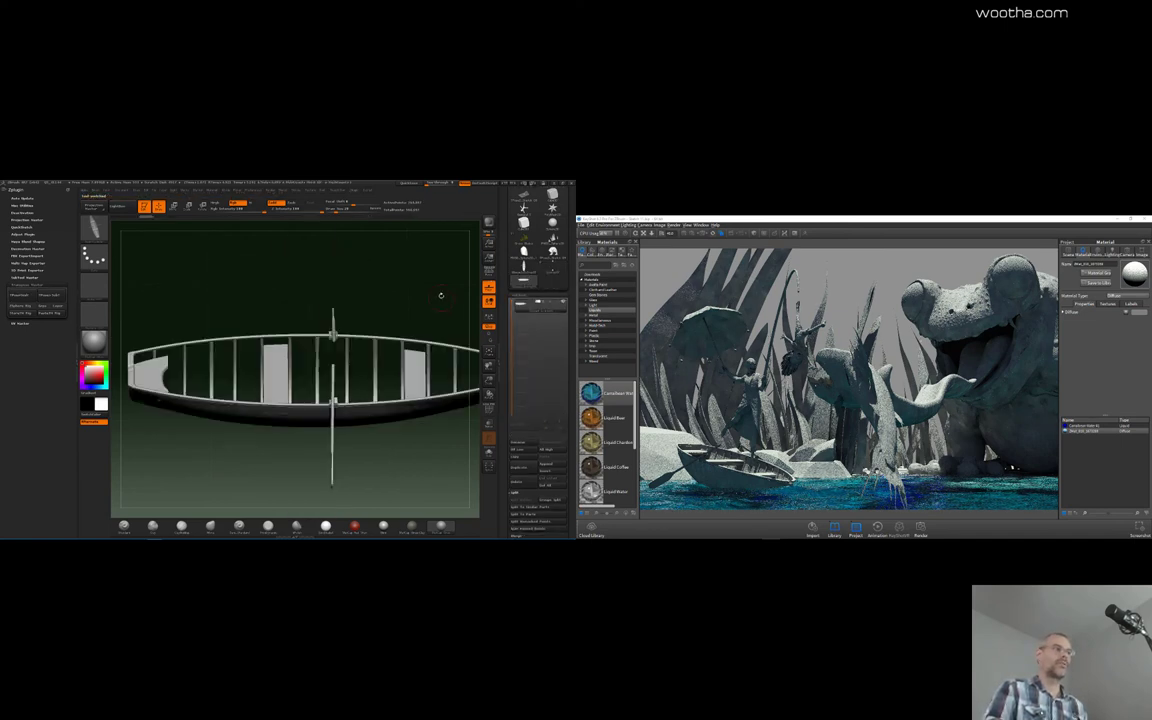
{"action": "left_click_drag", "start_coordinate": [183, 296], "coordinate": [182, 307]}
{"action": "left_click", "coordinate": [53, 297]}
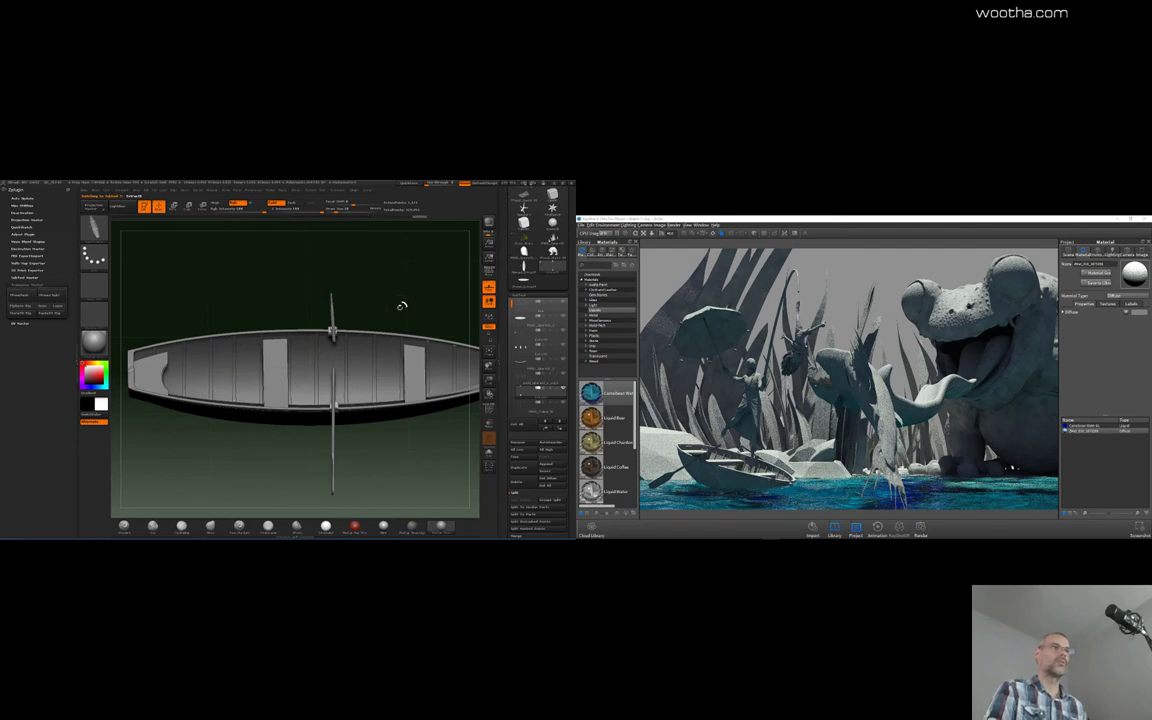
{"action": "mouse_move", "coordinate": [404, 298]}
{"action": "left_mouse_down"}
{"action": "mouse_move", "coordinate": [370, 272]}
{"action": "mouse_move", "coordinate": [403, 299]}
{"action": "left_mouse_up"}
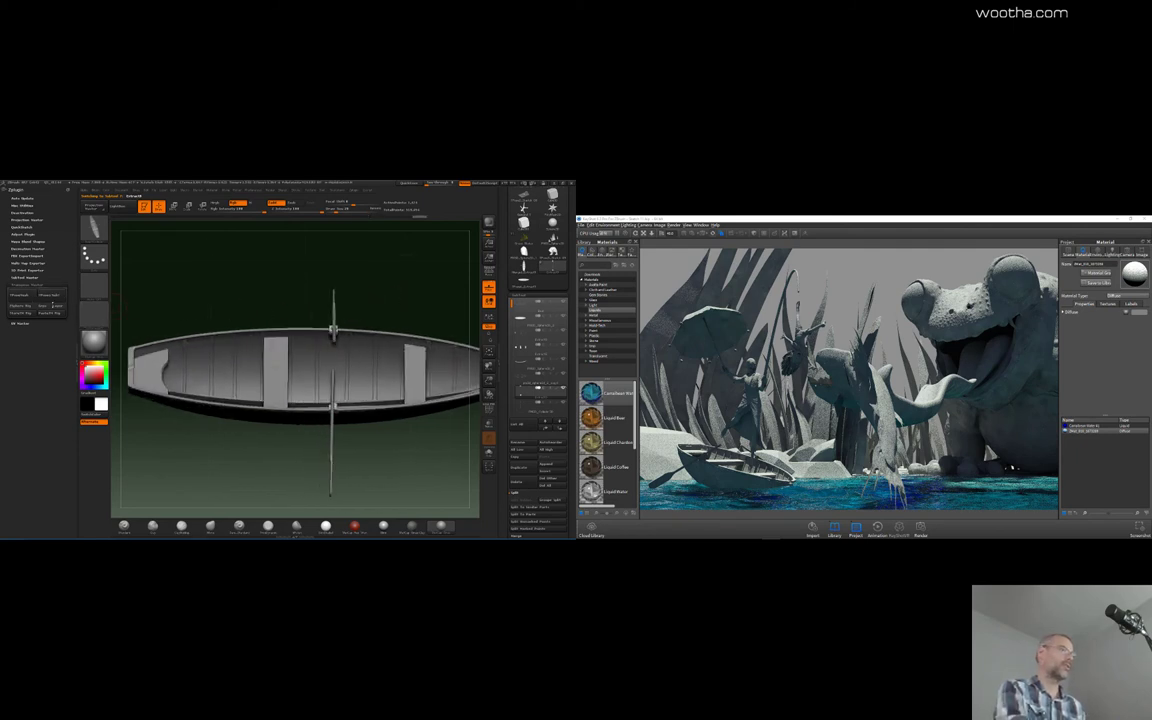
Generate a merged TPoseMesh of the whole boat with its oars again using Transpose Master
{"action": "key", "text": "Up"}
{"action": "key", "text": "Up"}
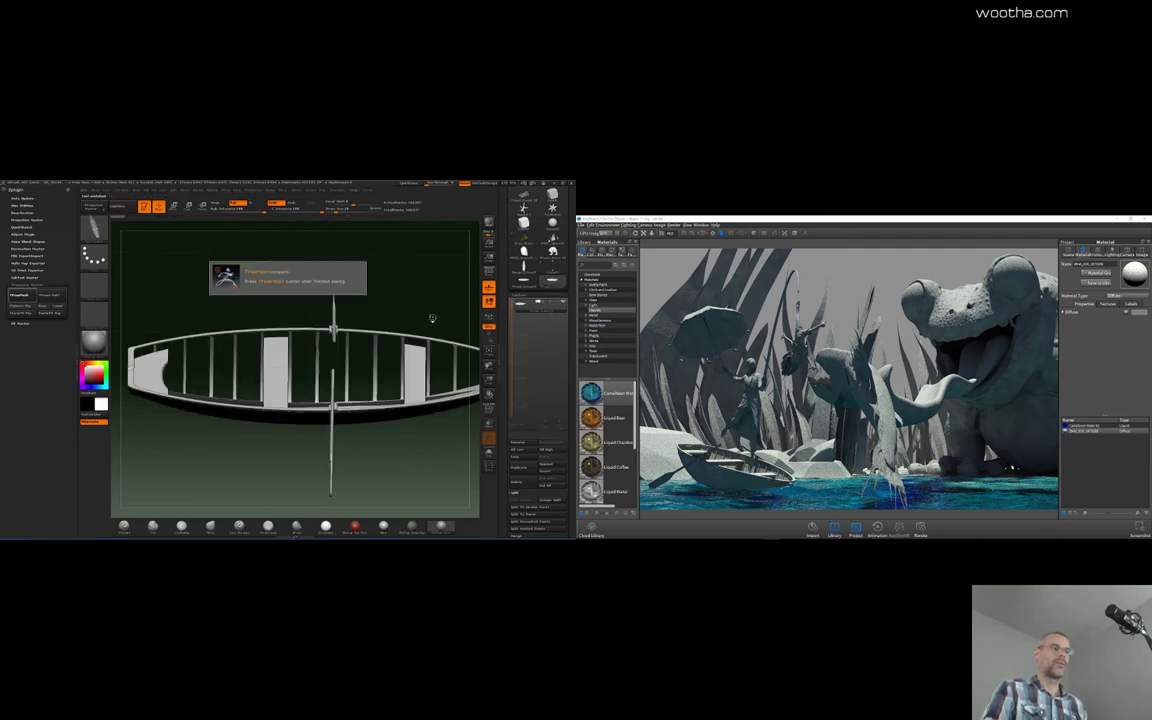
{"action": "left_click_drag", "start_coordinate": [427, 297], "coordinate": [429, 286]}
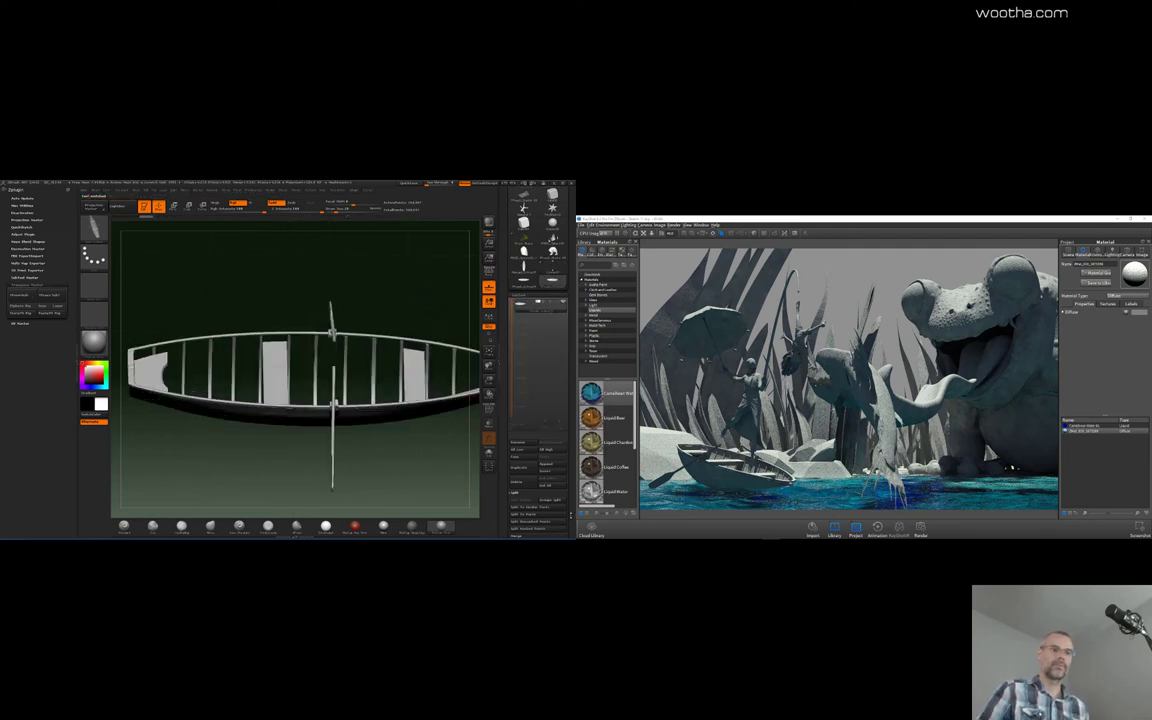
Hide the oars of the merged TPoseMesh, leaving only the boat hull in side view, and show its Deformation settings
{"action": "left_click_drag", "start_coordinate": [571, 516], "coordinate": [562, 427]}
{"action": "left_click", "coordinate": [530, 335]}
{"action": "left_click_drag", "start_coordinate": [530, 335], "coordinate": [530, 244]}
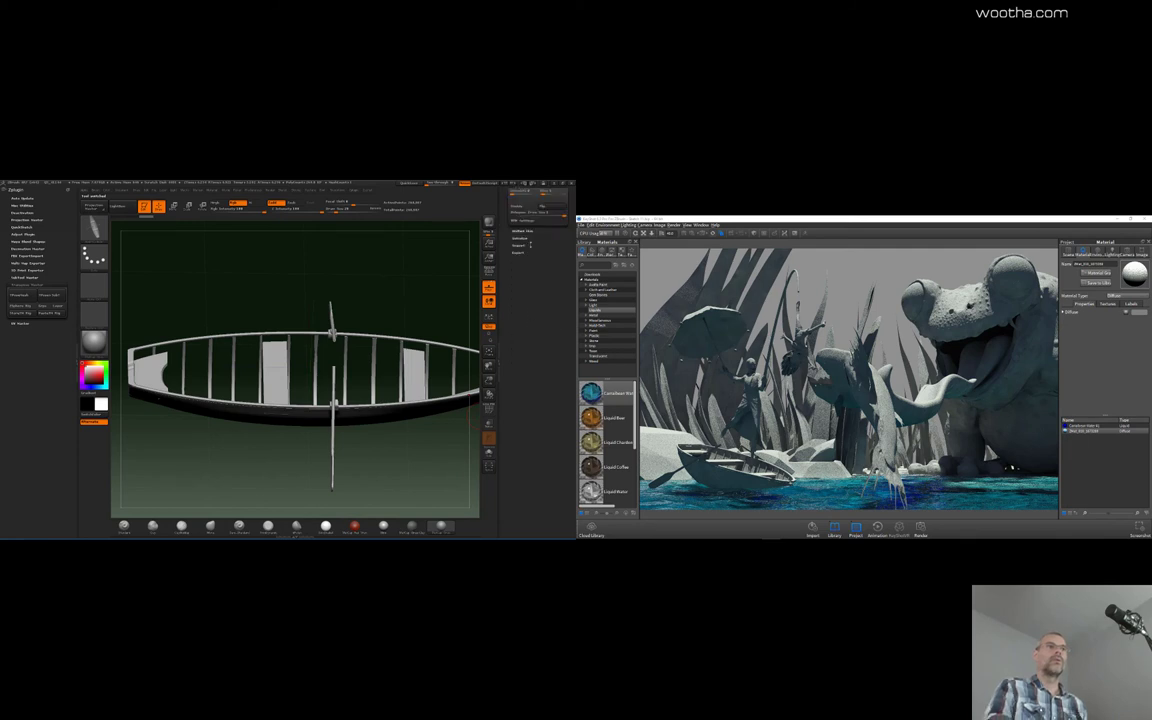
{"action": "left_click", "coordinate": [525, 207]}
{"action": "left_click_drag", "start_coordinate": [398, 305], "coordinate": [386, 458]}
{"action": "left_click", "coordinate": [377, 324], "text": "ctrl+shift"}
{"action": "left_click", "coordinate": [349, 337], "text": "ctrl+shift"}
{"action": "left_click_drag", "start_coordinate": [558, 301], "coordinate": [558, 440]}
{"action": "left_click", "coordinate": [522, 260]}
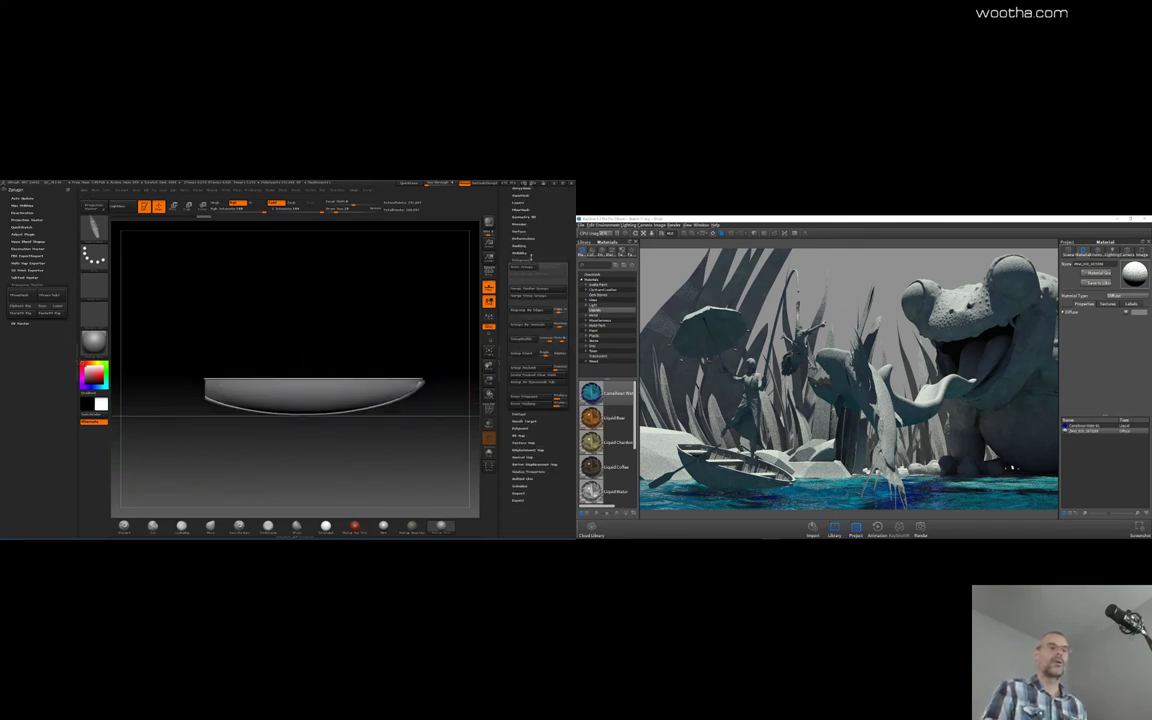
{"action": "left_click_drag", "start_coordinate": [541, 468], "coordinate": [539, 460]}
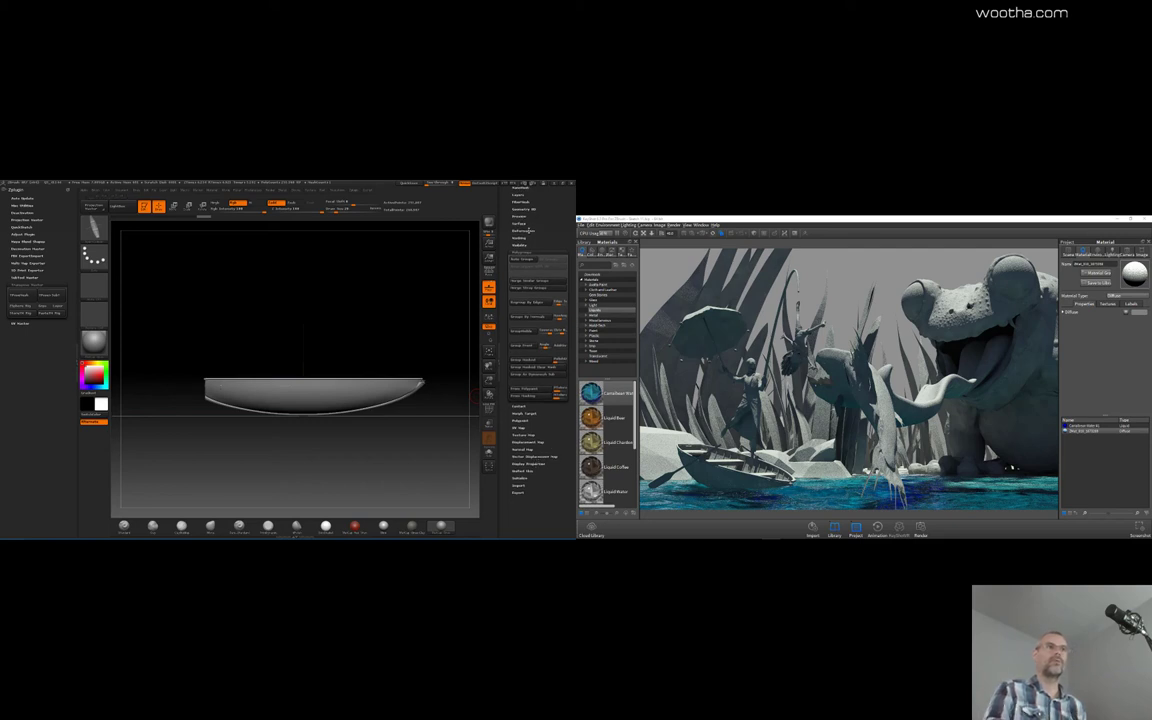
{"action": "left_click_drag", "start_coordinate": [529, 231], "coordinate": [529, 230]}
{"action": "left_click", "coordinate": [519, 230]}
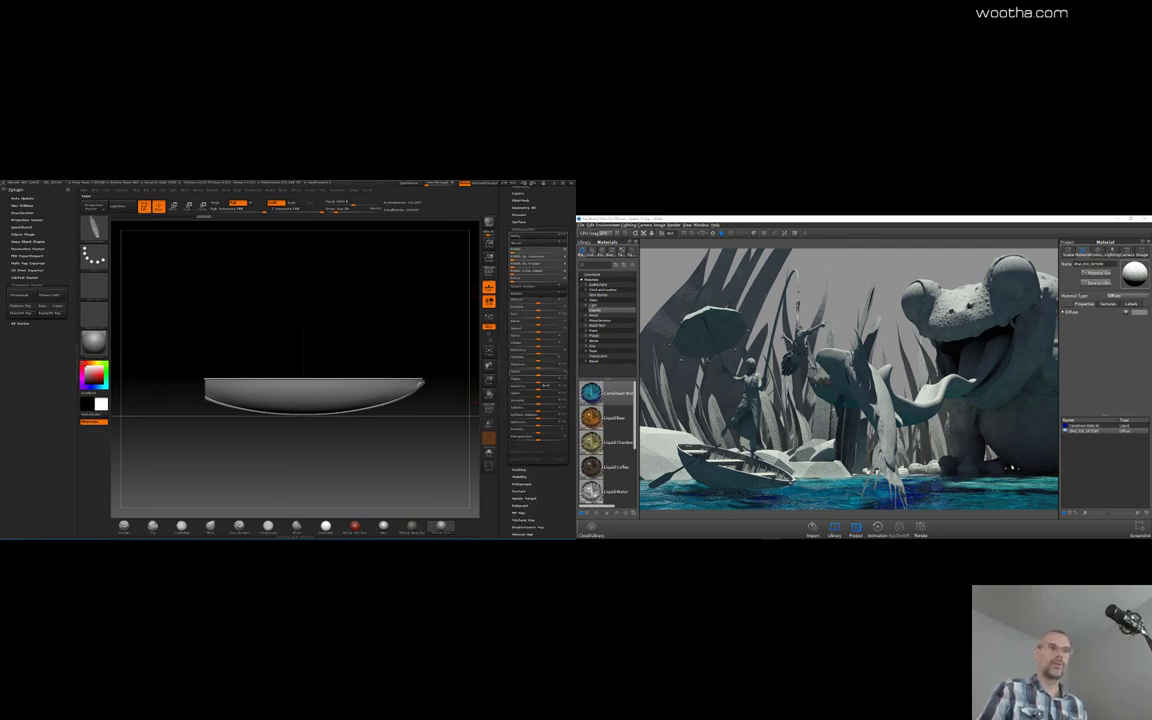
Try reshaping the boat hull with small Spherize deformations, and undo them
{"action": "left_click_drag", "start_coordinate": [458, 442], "coordinate": [459, 469]}
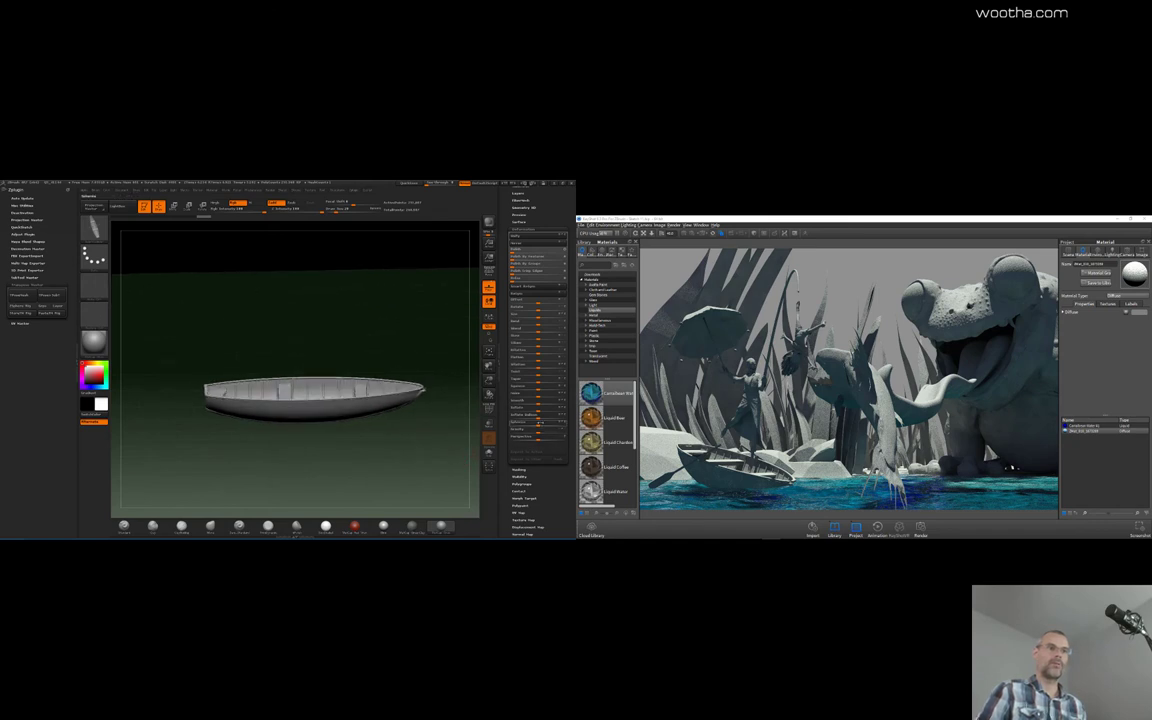
{"action": "left_click_drag", "start_coordinate": [539, 424], "coordinate": [543, 425]}
{"action": "mouse_move", "coordinate": [540, 425]}
{"action": "left_mouse_down"}
{"action": "mouse_move", "coordinate": [553, 426]}
{"action": "mouse_move", "coordinate": [543, 426]}
{"action": "left_mouse_up"}
{"action": "key", "text": "ctrl+z"}
{"action": "key", "text": "ctrl+z"}
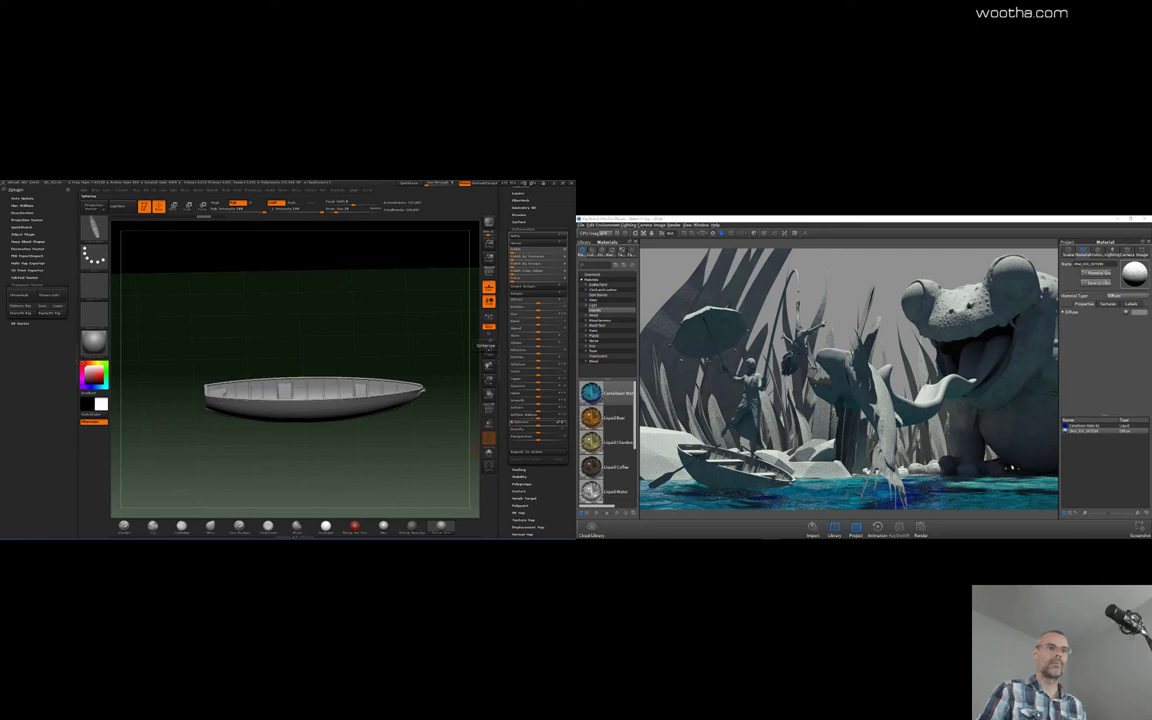
Try bending the boat's ends strongly upward with the Gravity deformation, and undo it
{"action": "left_click_drag", "start_coordinate": [538, 431], "coordinate": [533, 429]}
{"action": "left_click_drag", "start_coordinate": [447, 432], "coordinate": [462, 464]}
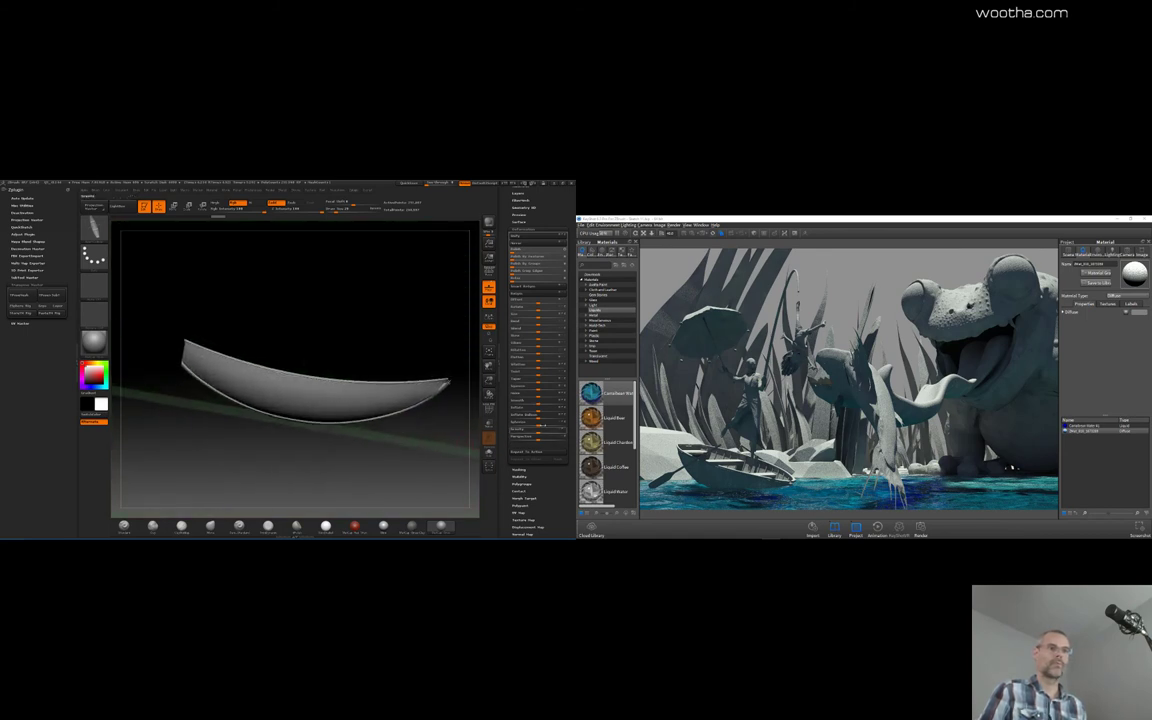
{"action": "key", "text": "ctrl+z"}
Try negative and positive Spherize deformations on the tilted boat hull, undoing the attempts
{"action": "left_click_drag", "start_coordinate": [539, 423], "coordinate": [537, 424]}
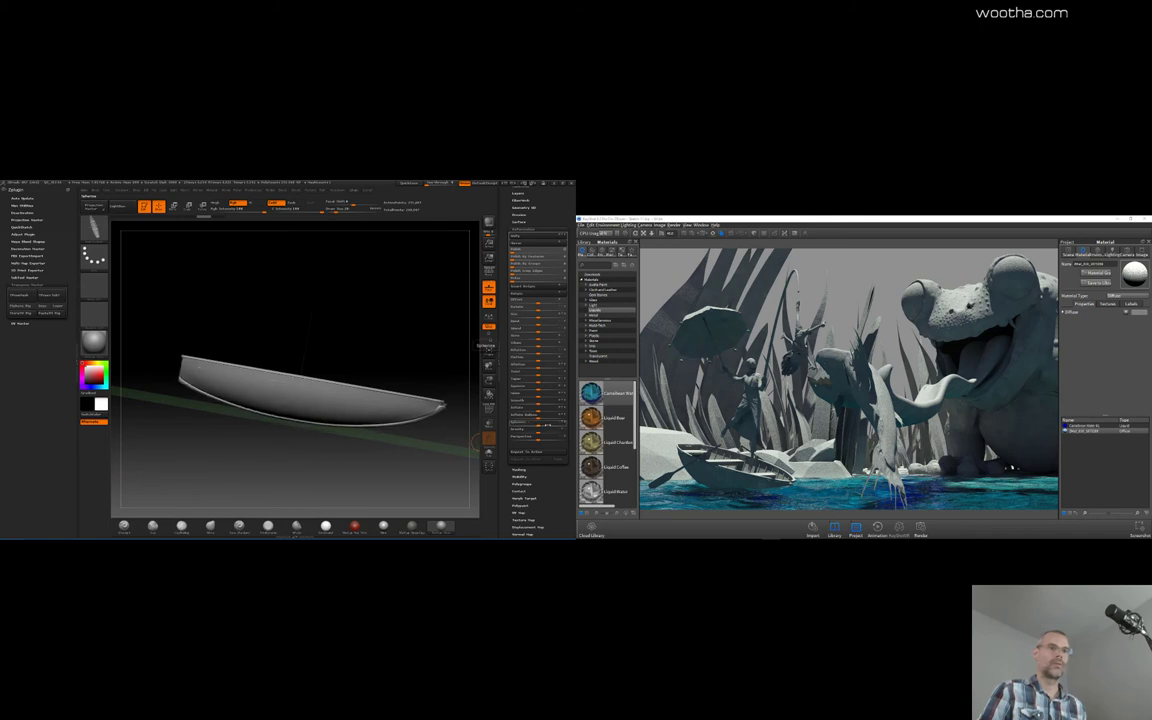
{"action": "left_click_drag", "start_coordinate": [458, 446], "coordinate": [464, 468]}
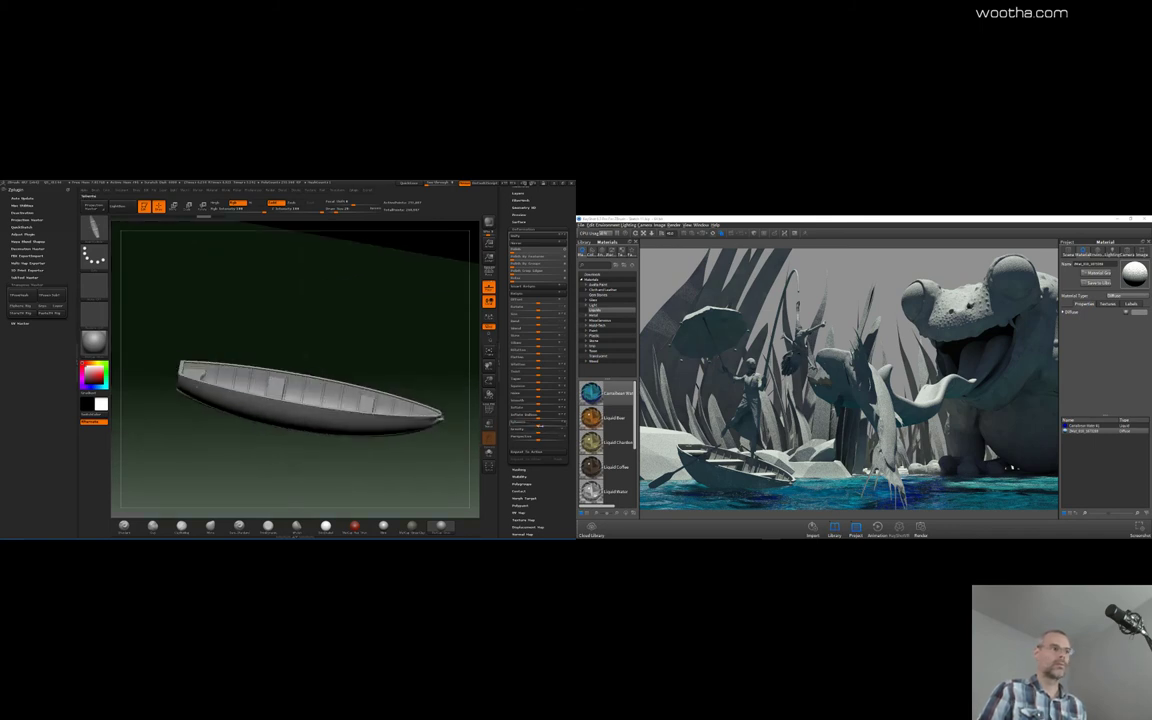
{"action": "left_click_drag", "start_coordinate": [539, 424], "coordinate": [531, 426]}
{"action": "key", "text": "ctrl+z"}
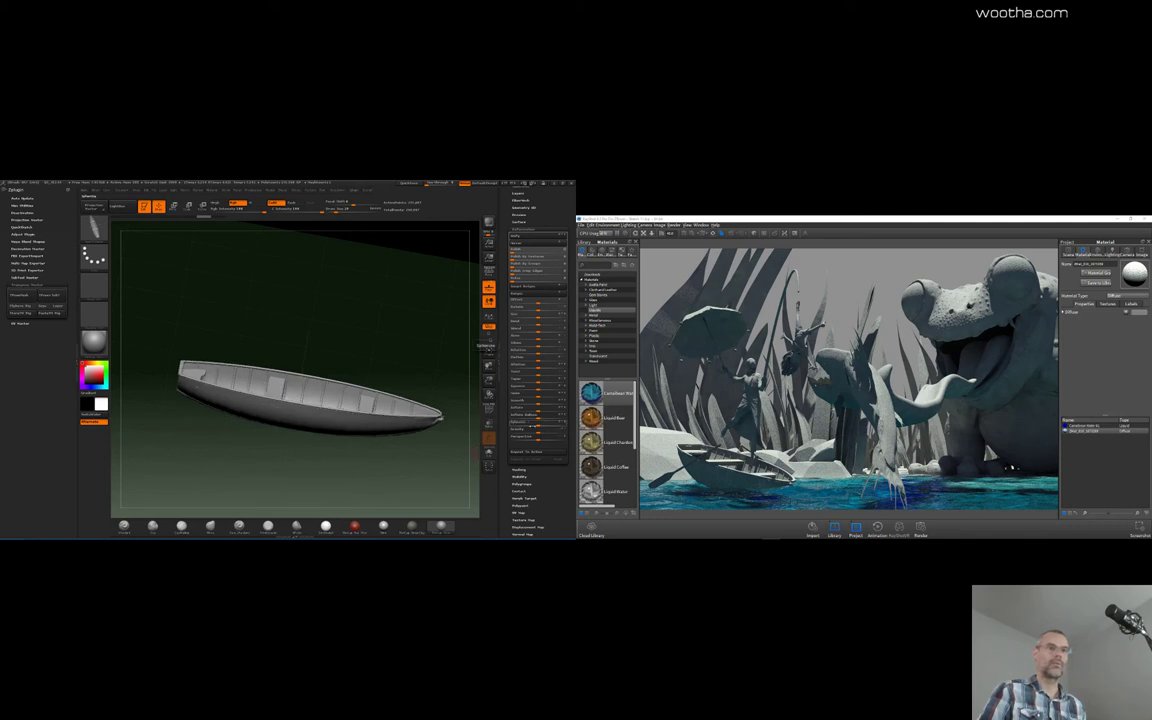
{"action": "left_click_drag", "start_coordinate": [534, 425], "coordinate": [560, 424]}
{"action": "key", "text": "ctrl+z"}
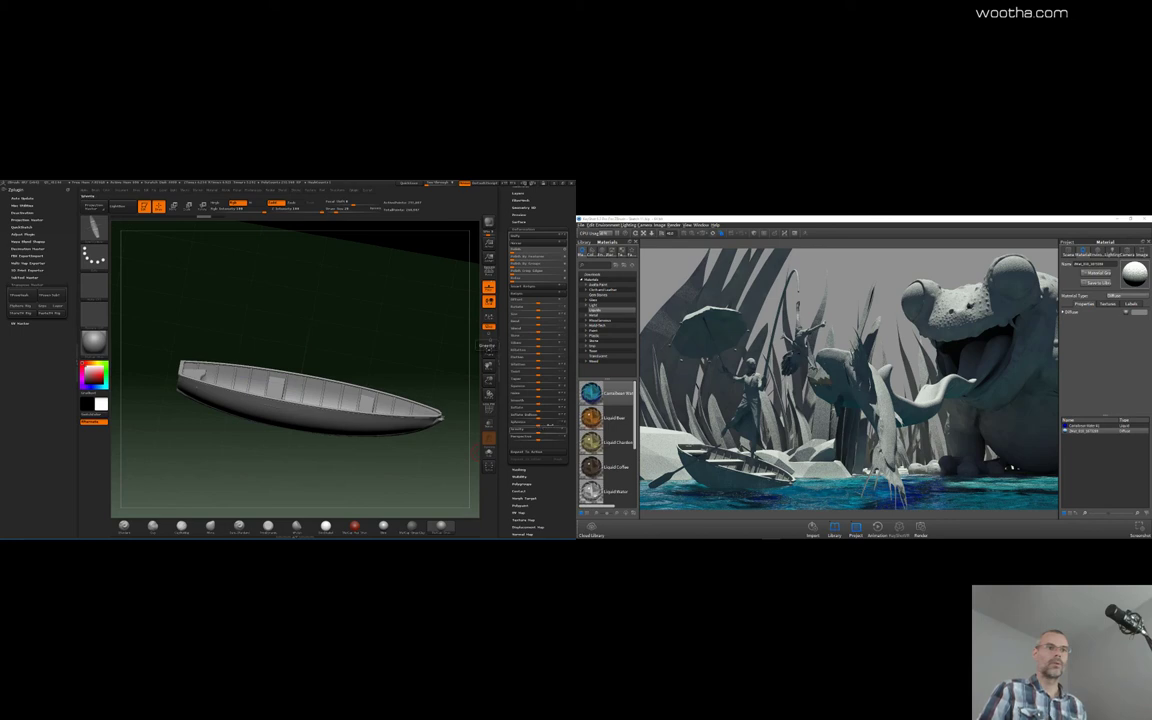
Curve the boat's ends slightly upward with the Gravity deformation and transfer the change to the subtools with TPose|SubT
{"action": "left_click_drag", "start_coordinate": [539, 432], "coordinate": [532, 433]}
{"action": "left_click_drag", "start_coordinate": [422, 478], "coordinate": [429, 464], "text": "shift"}
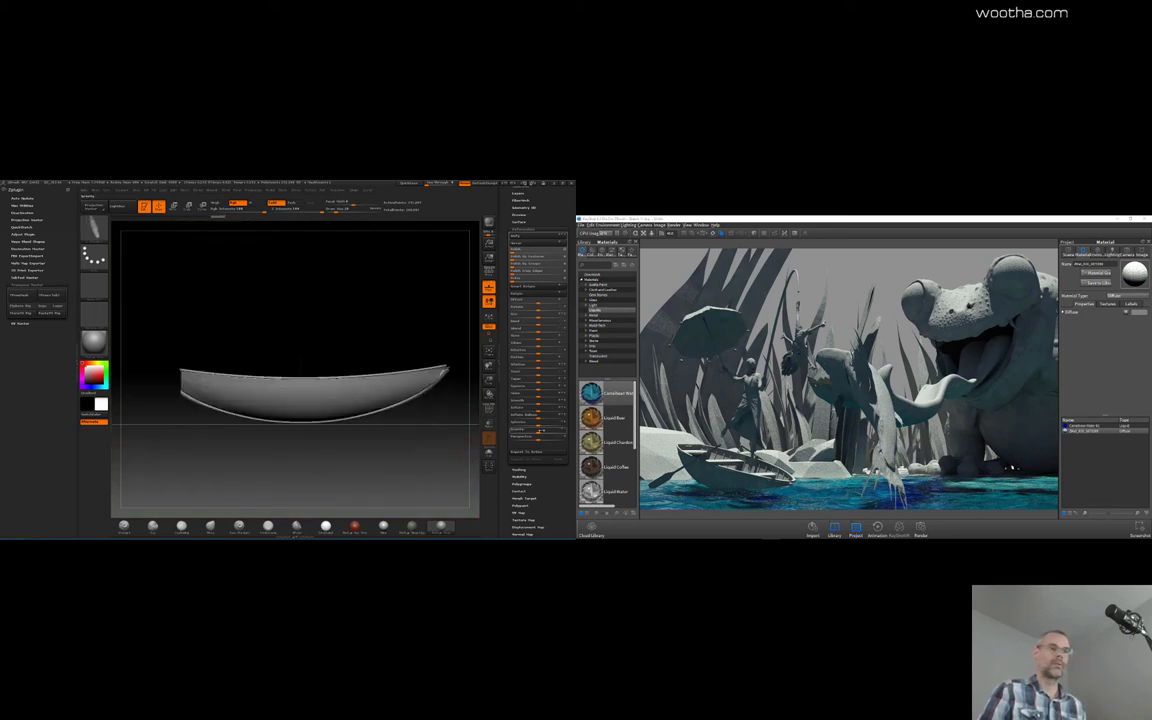
{"action": "left_click_drag", "start_coordinate": [540, 432], "coordinate": [540, 433]}
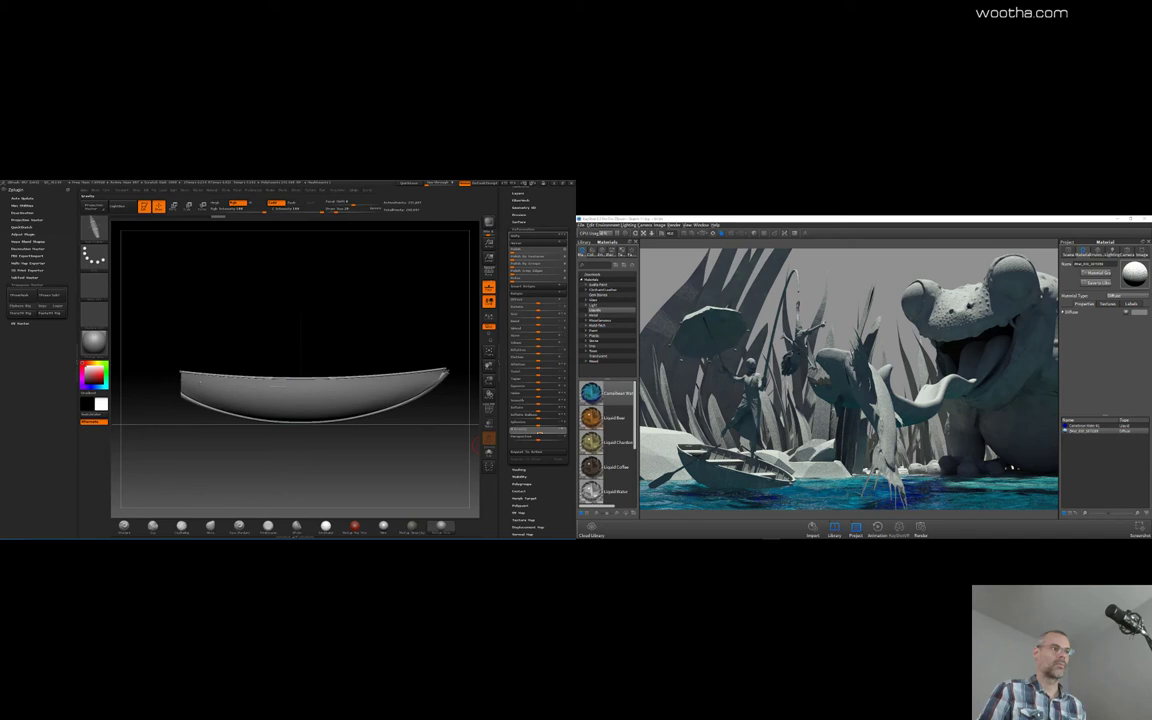
{"action": "mouse_move", "coordinate": [424, 453]}
{"action": "left_mouse_down"}
{"action": "mouse_move", "coordinate": [429, 468]}
{"action": "mouse_move", "coordinate": [419, 445]}
{"action": "mouse_move", "coordinate": [418, 455]}
{"action": "mouse_move", "coordinate": [429, 437]}
{"action": "left_mouse_up"}
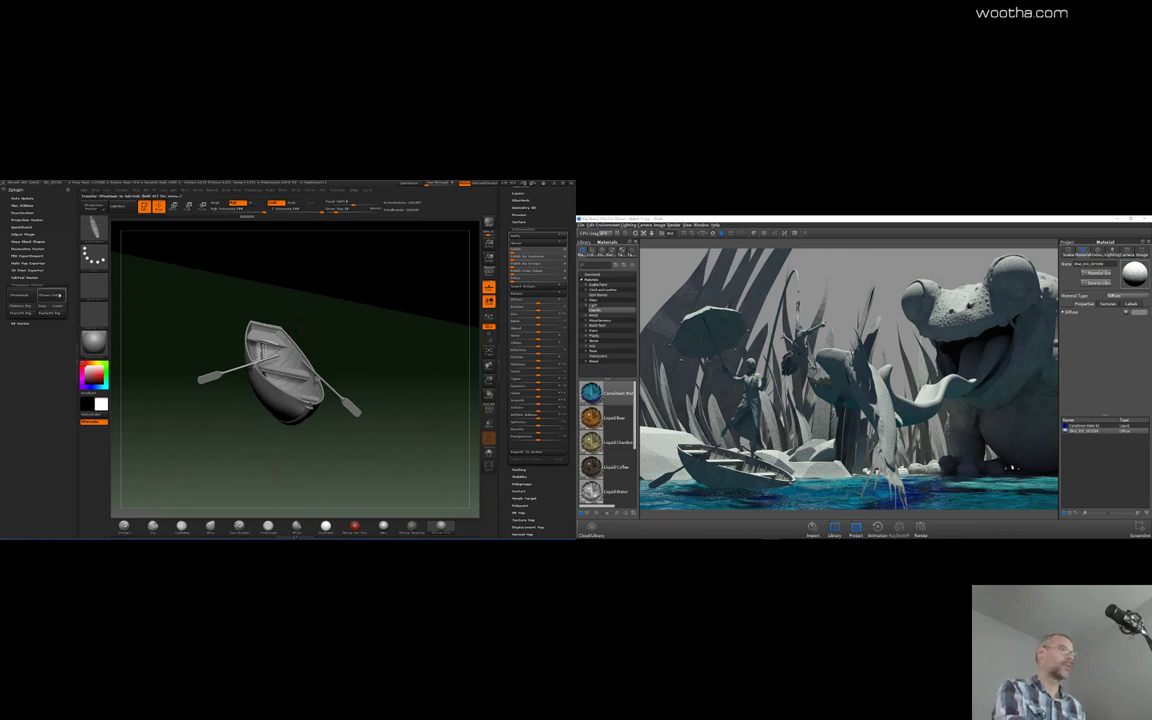
{"action": "left_click", "coordinate": [50, 294]}
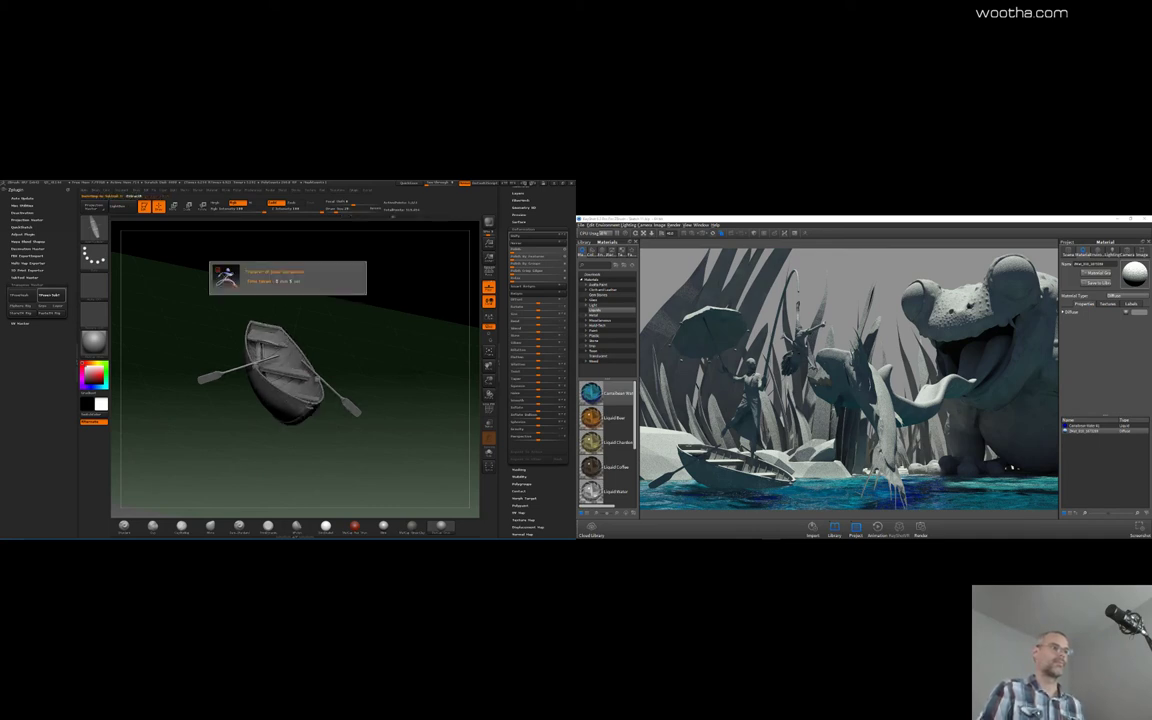
Merge the boat's visible subtools into one new tool with MergeVisible and select the merged boat, framed from above
{"action": "left_click_drag", "start_coordinate": [385, 435], "coordinate": [442, 357]}
{"action": "left_click_drag", "start_coordinate": [552, 212], "coordinate": [552, 266]}
{"action": "left_click", "coordinate": [526, 257]}
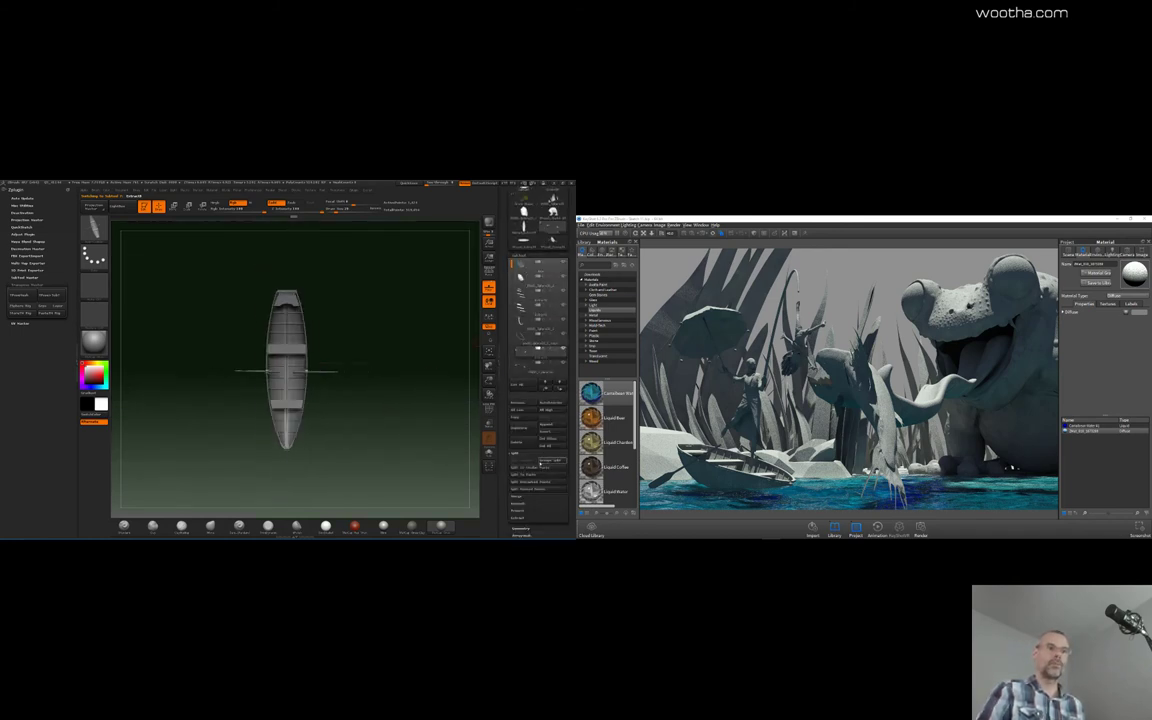
{"action": "left_click", "coordinate": [519, 498]}
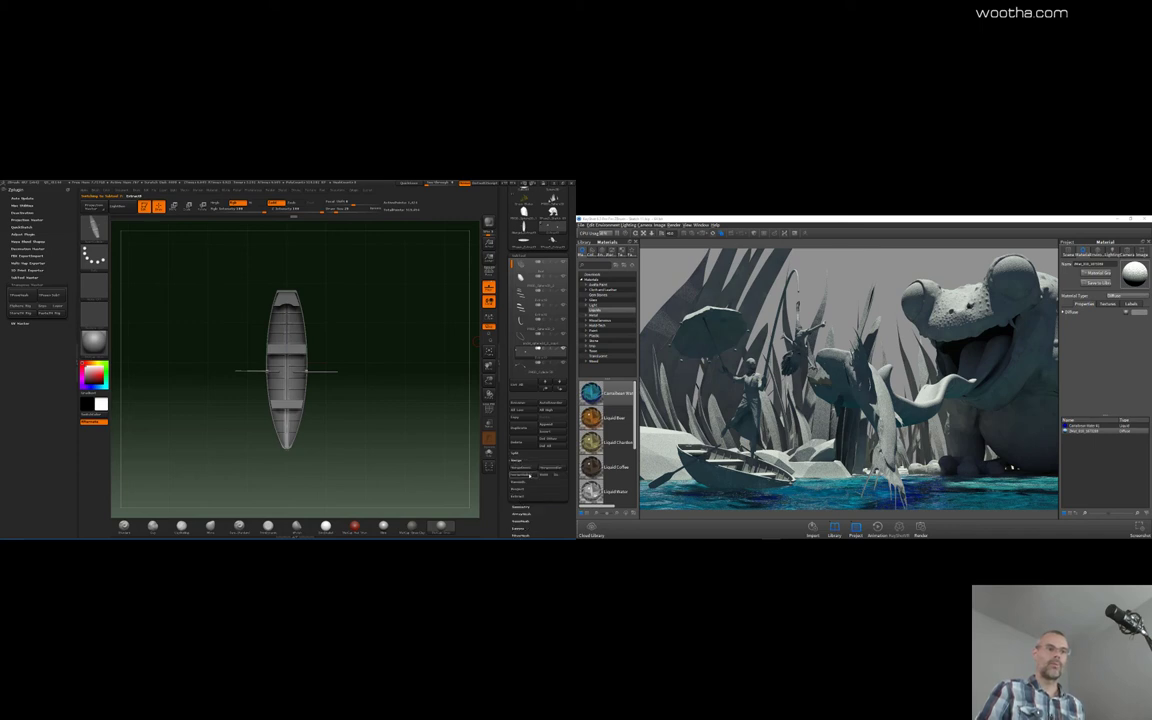
{"action": "left_click", "coordinate": [530, 475]}
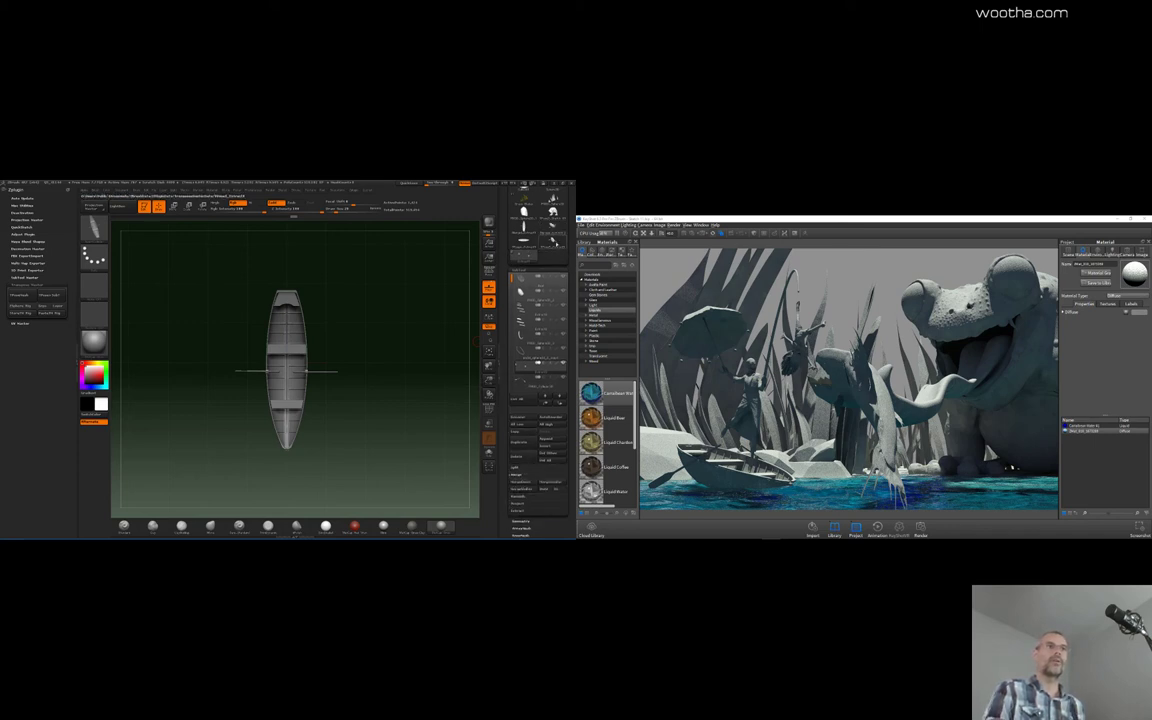
{"action": "left_click", "coordinate": [521, 300]}
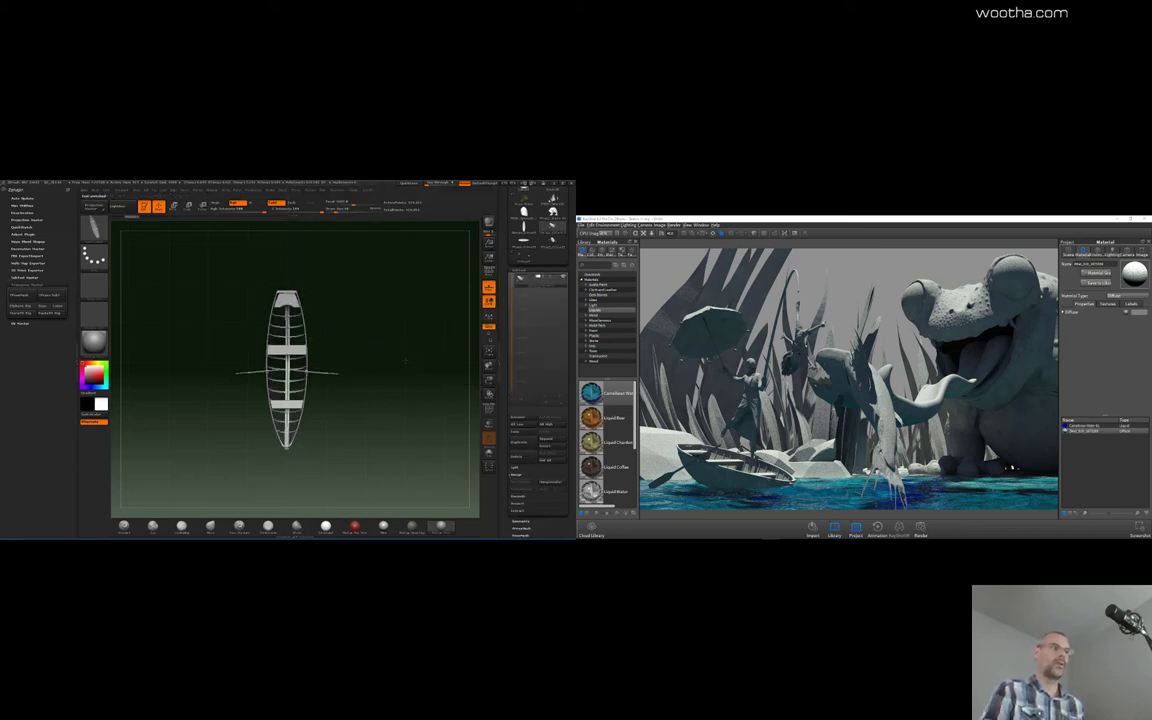
{"action": "left_click_drag", "start_coordinate": [399, 361], "coordinate": [410, 425]}
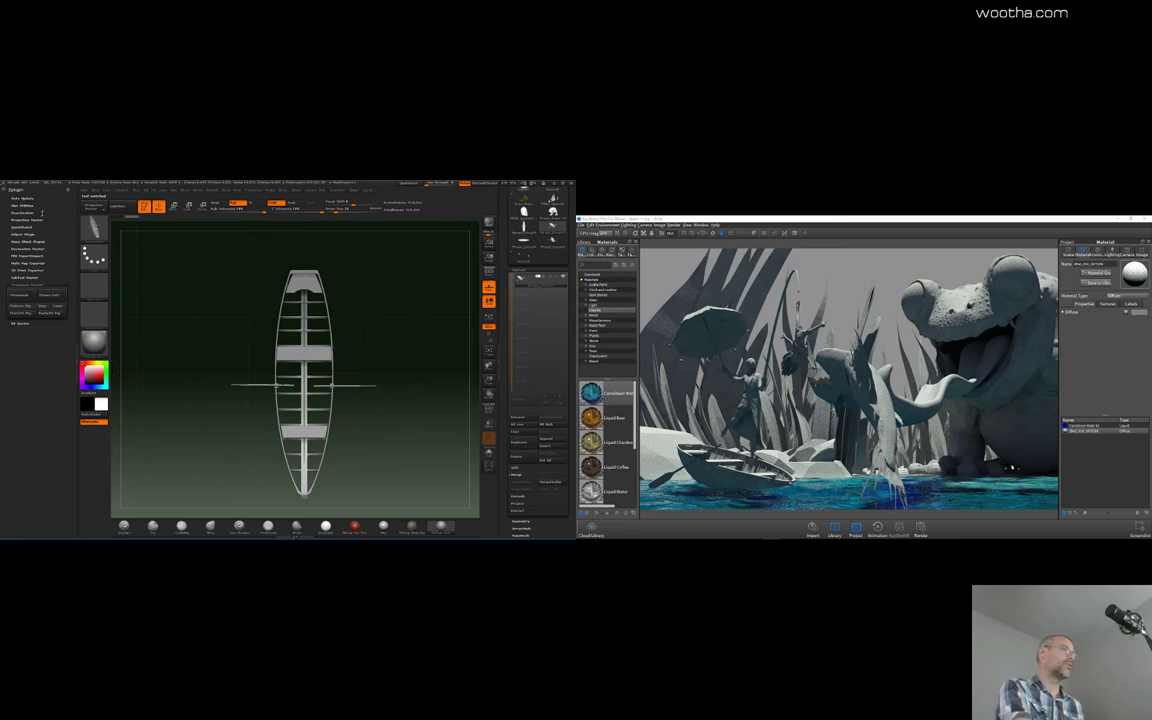
Append the merged boat to the active InsertMesh brush and choose the newest boat mesh for insertion
{"action": "left_click_drag", "start_coordinate": [42, 213], "coordinate": [41, 480]}
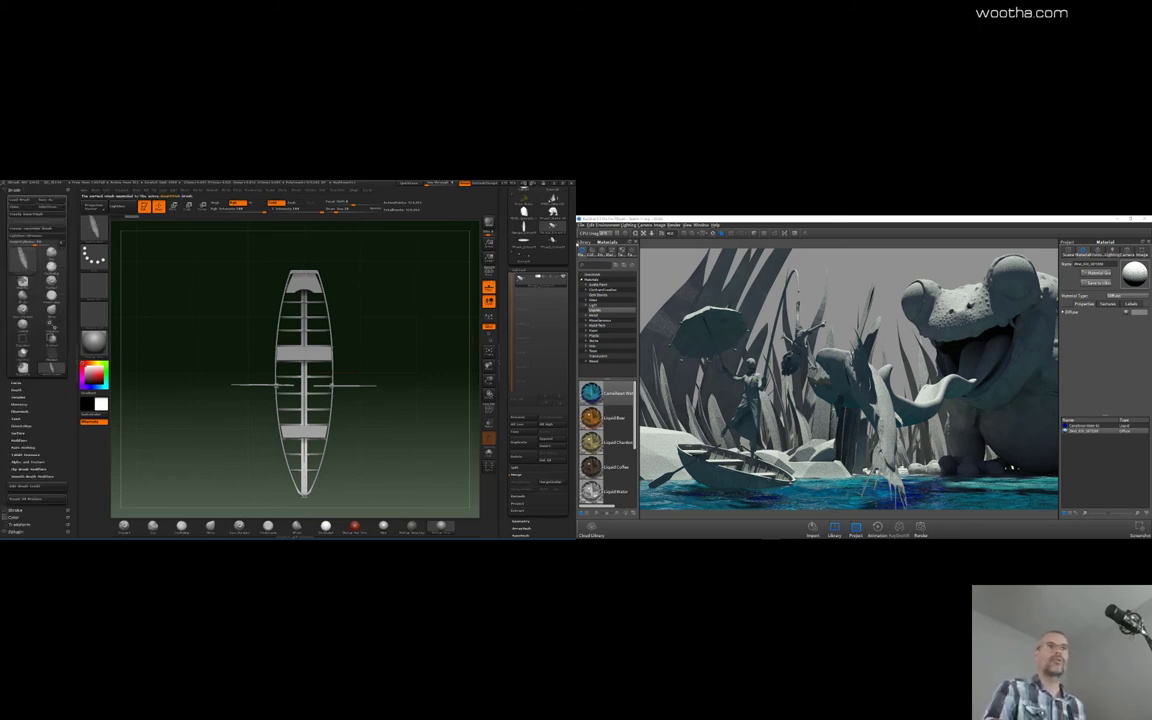
{"action": "left_click_drag", "start_coordinate": [572, 249], "coordinate": [571, 289]}
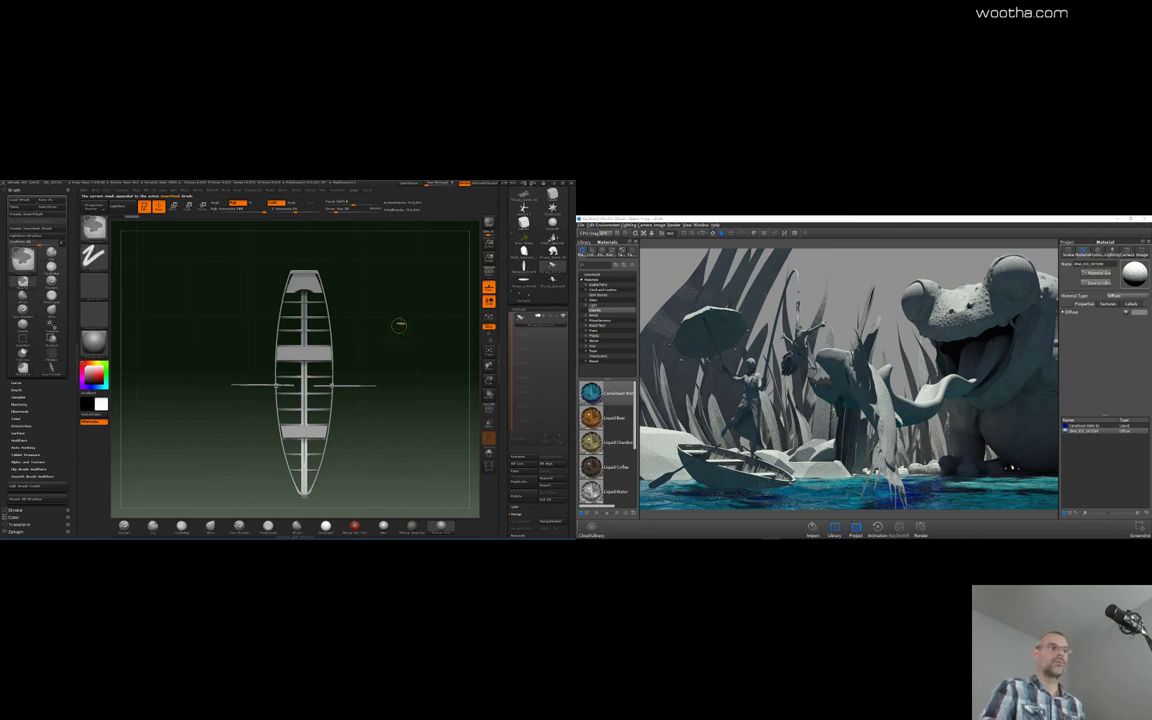
{"action": "mouse_move", "coordinate": [440, 447]}
{"action": "left_mouse_down"}
{"action": "mouse_move", "coordinate": [350, 441]}
{"action": "mouse_move", "coordinate": [440, 435]}
{"action": "left_mouse_up"}
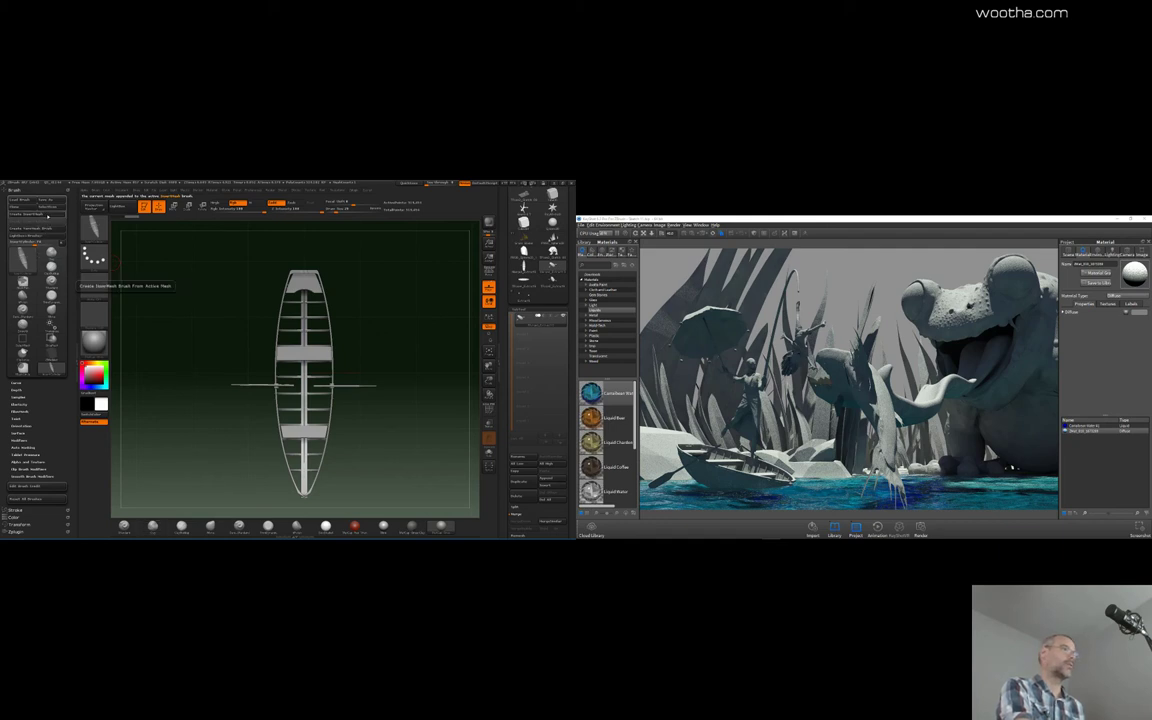
{"action": "key", "text": "m"}
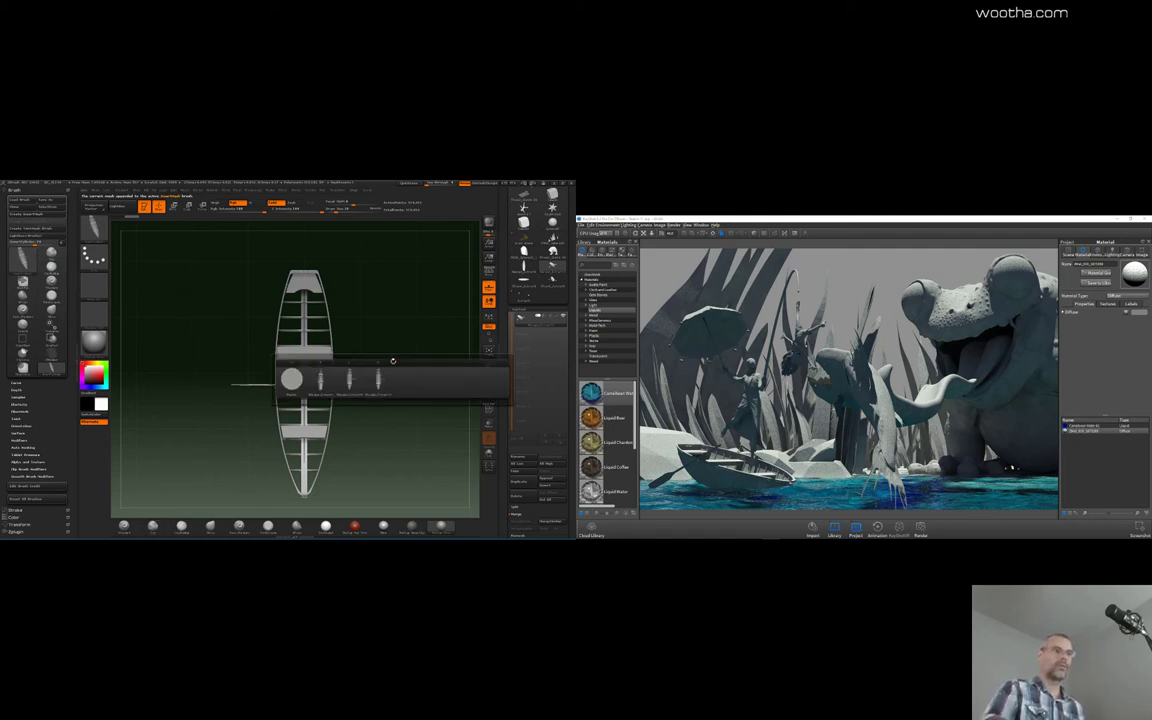
{"action": "left_click", "coordinate": [378, 380]}
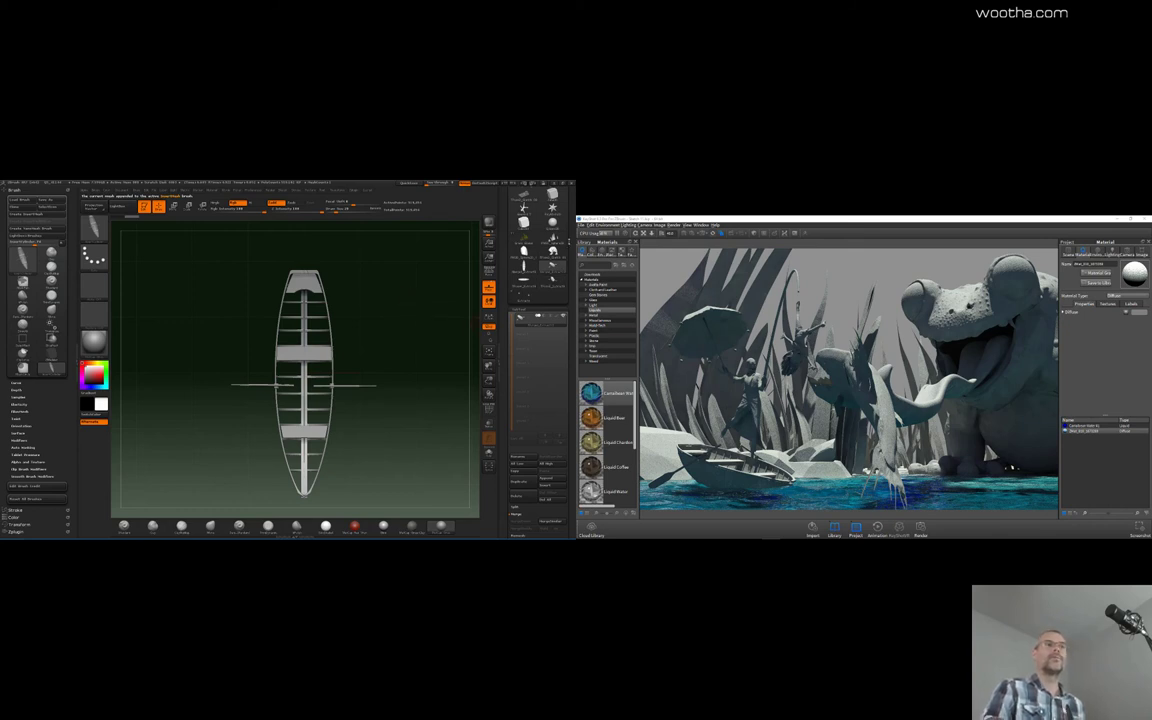
Select the full illustration scene tool and frame the old boat with the umbrella figure from above
{"action": "left_click_drag", "start_coordinate": [568, 192], "coordinate": [567, 221]}
{"action": "scroll", "coordinate": [569, 228], "scroll_direction": "up", "scroll_amount": 2}
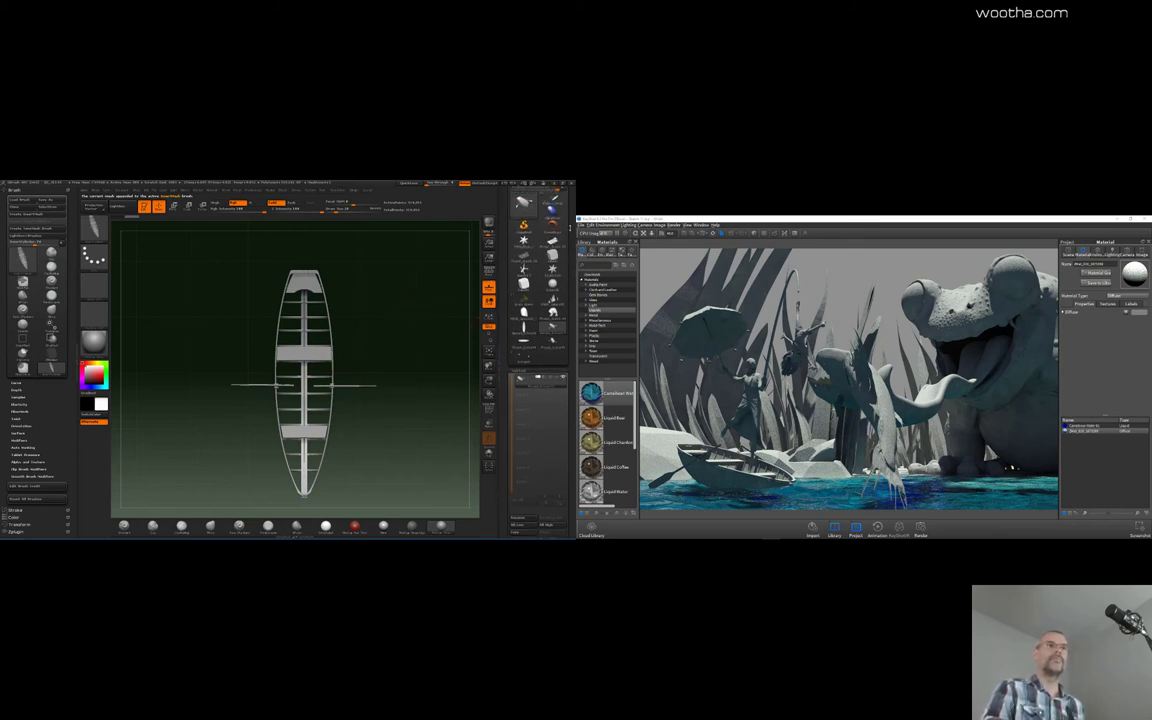
{"action": "left_click", "coordinate": [523, 328]}
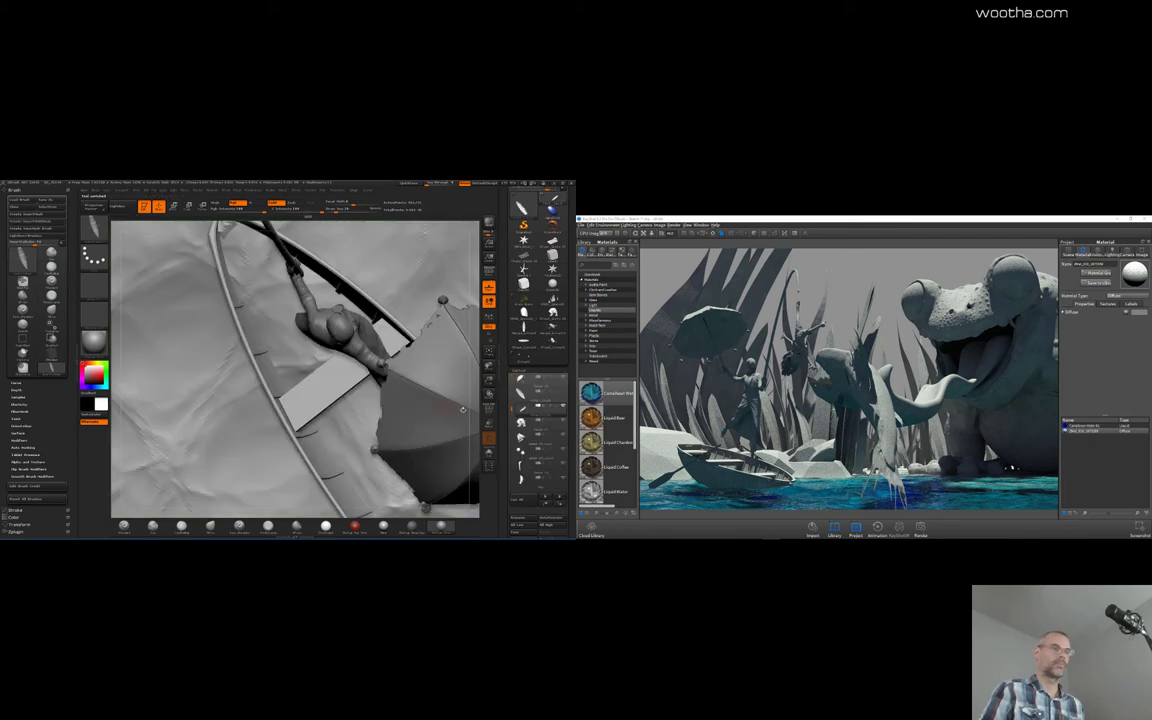
{"action": "left_click_drag", "start_coordinate": [478, 428], "coordinate": [376, 325], "text": "alt"}
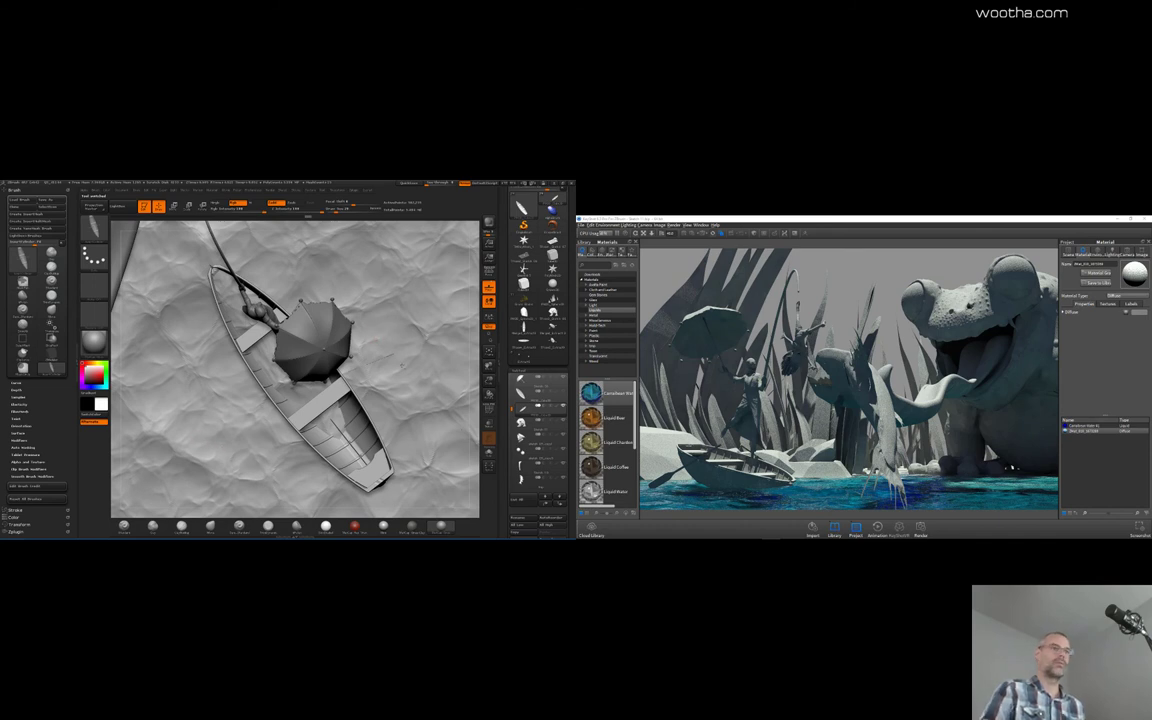
{"action": "left_click_drag", "start_coordinate": [474, 367], "coordinate": [497, 340], "text": "alt"}
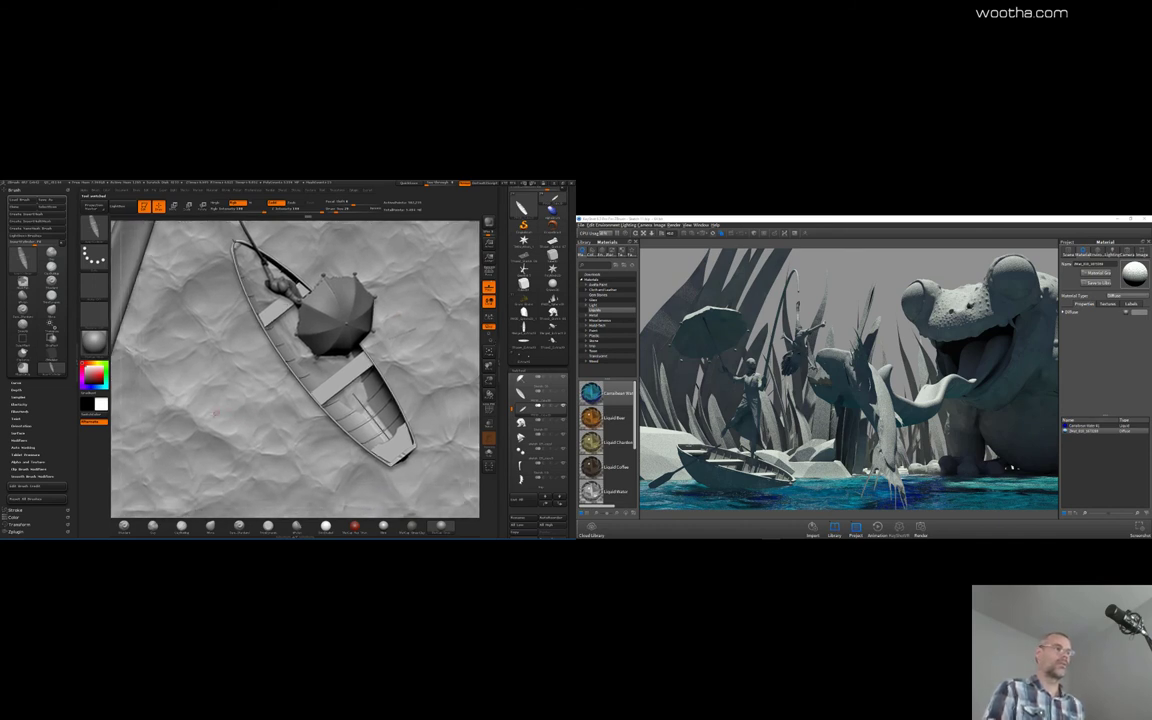
Try inserting the new boat mesh on the water beside the old boat and splitting it off, and undo the insertion
{"action": "mouse_move", "coordinate": [219, 429]}
{"action": "left_mouse_down"}
{"action": "mouse_move", "coordinate": [180, 310]}
{"action": "mouse_move", "coordinate": [147, 300]}
{"action": "left_mouse_up"}
{"action": "key", "text": "ctrl+z"}
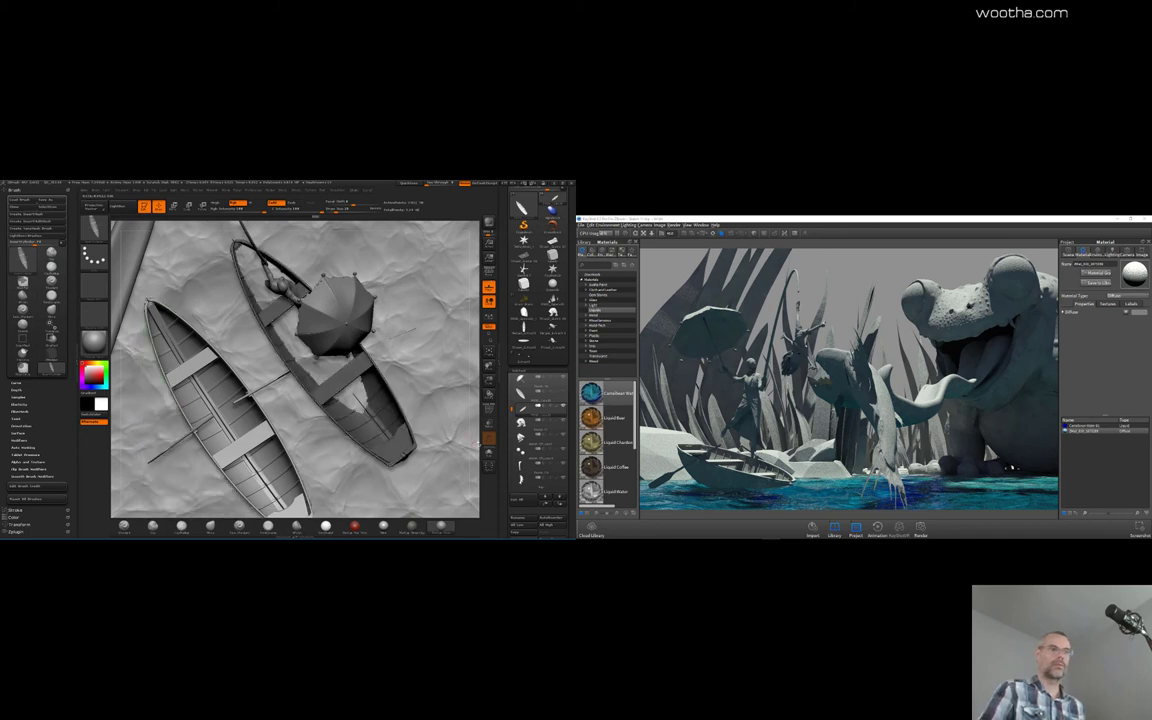
{"action": "left_click_drag", "start_coordinate": [477, 443], "coordinate": [477, 402], "text": "alt"}
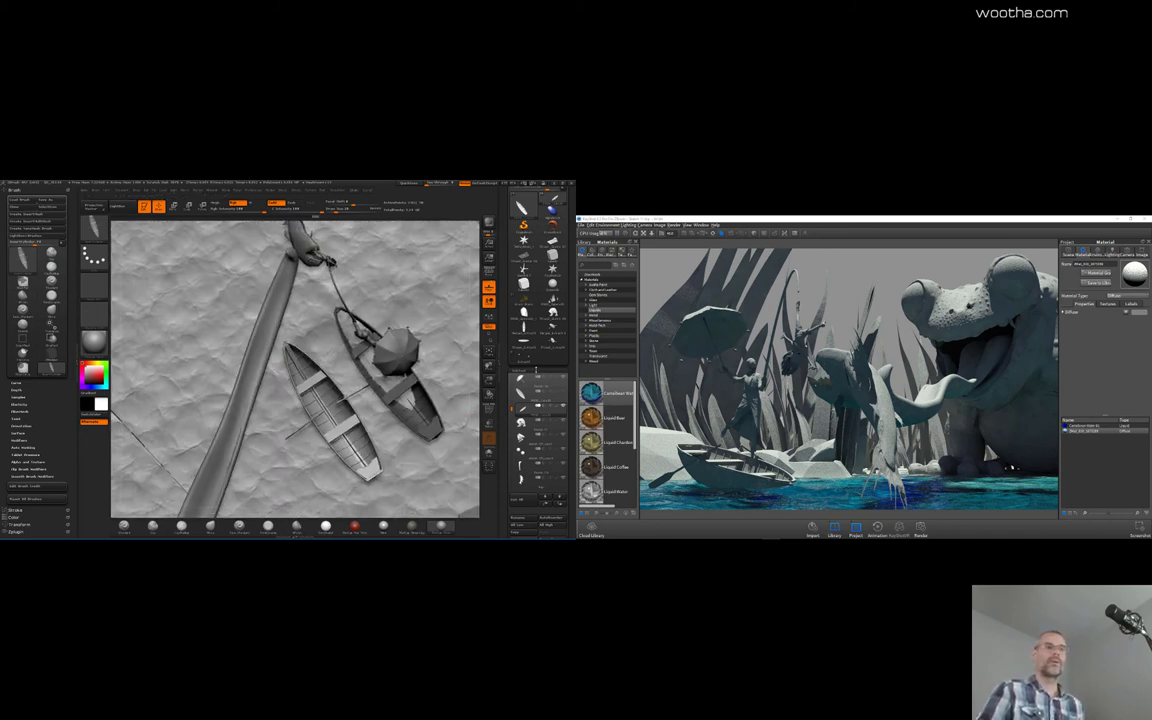
{"action": "left_click", "coordinate": [536, 370]}
{"action": "left_click", "coordinate": [524, 370]}
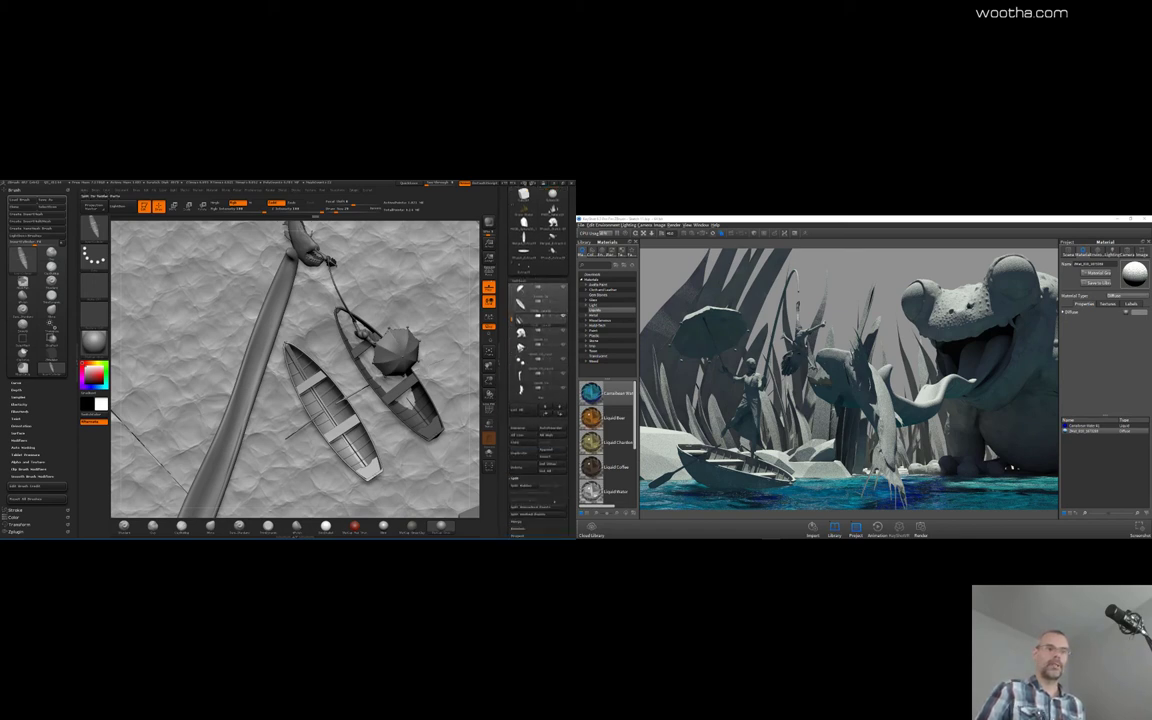
{"action": "left_click", "coordinate": [519, 484]}
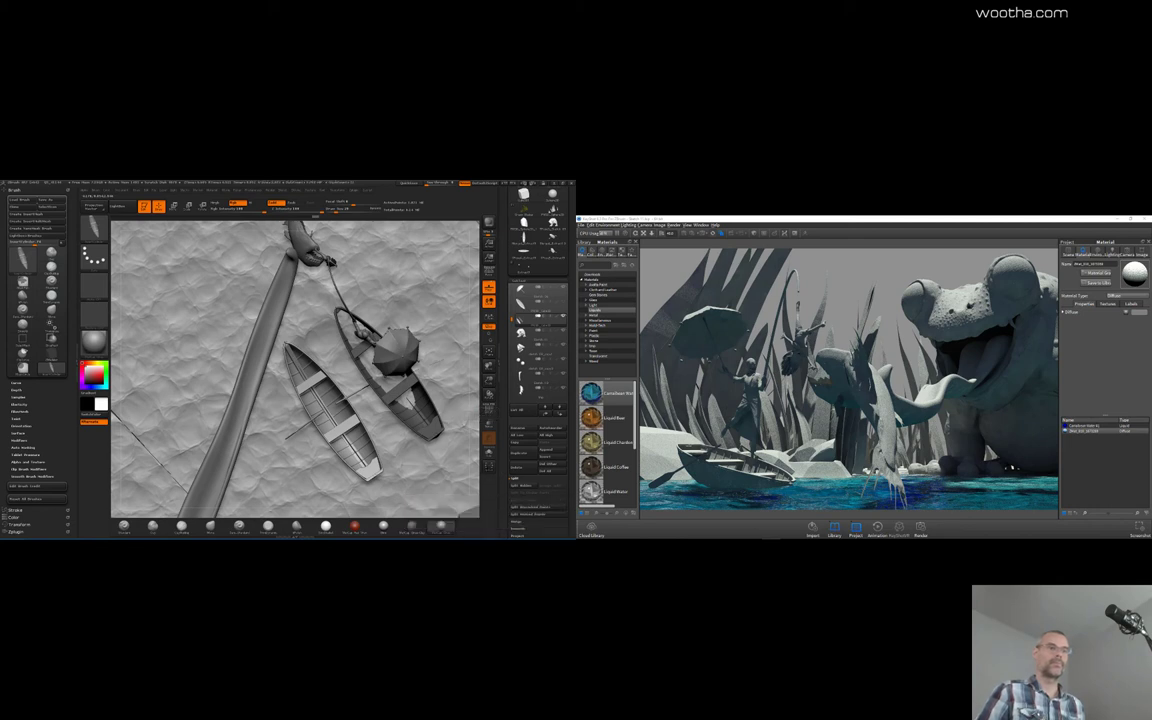
{"action": "key", "text": "ctrl+z"}
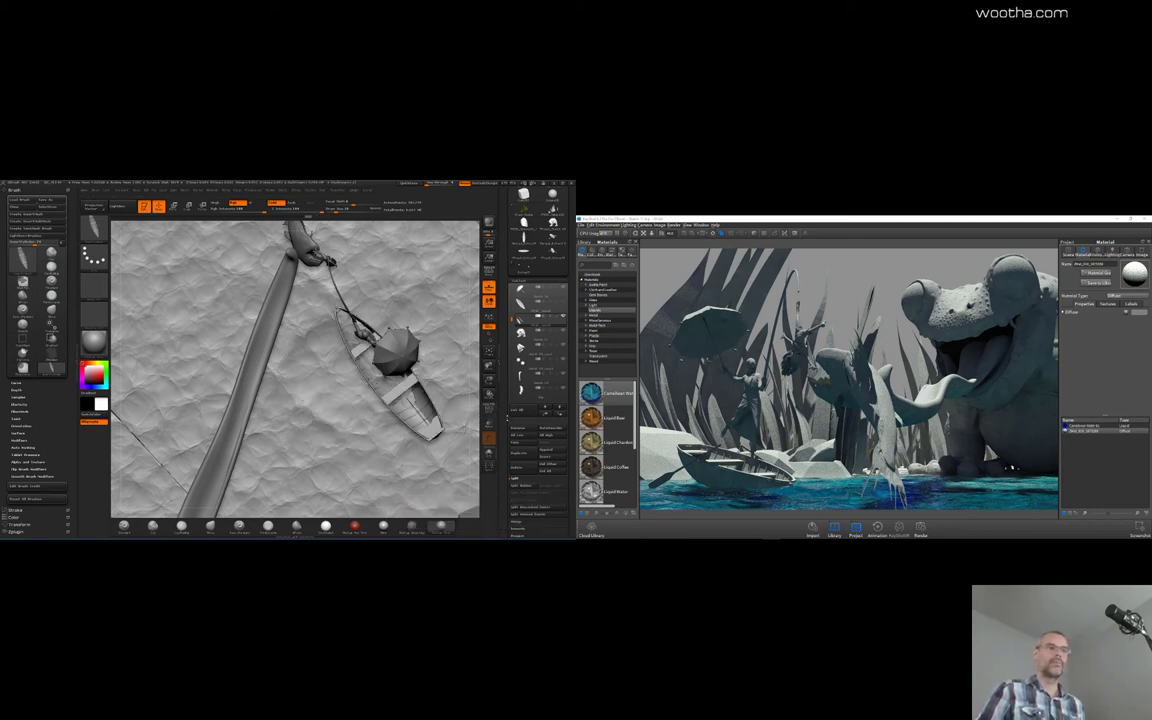
Isolate the old boat subtool and unhide its oars
{"action": "left_click", "coordinate": [489, 452]}
{"action": "left_click_drag", "start_coordinate": [463, 473], "coordinate": [424, 461], "text": "alt"}
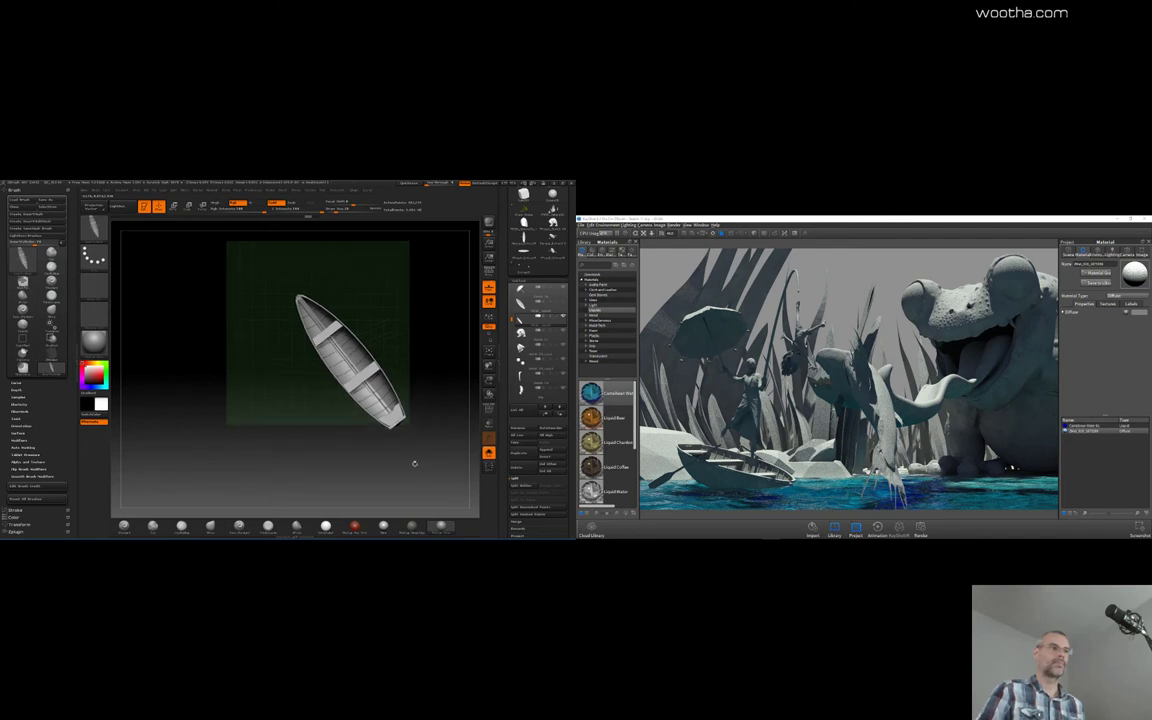
{"action": "left_click", "coordinate": [331, 449], "text": "ctrl+shift"}
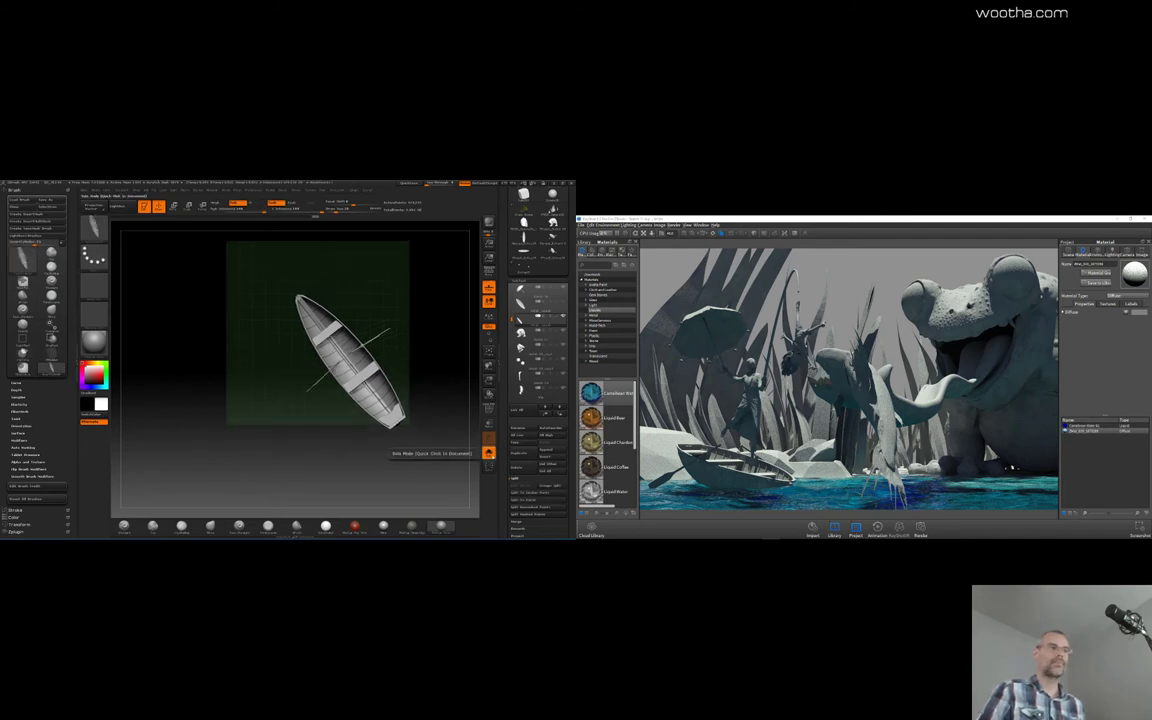
Show the full scene, insert the new boat mesh on the water beside the old boat, and separate it with Split Masked Points
{"action": "left_click", "coordinate": [488, 452]}
{"action": "left_click_drag", "start_coordinate": [264, 410], "coordinate": [310, 475]}
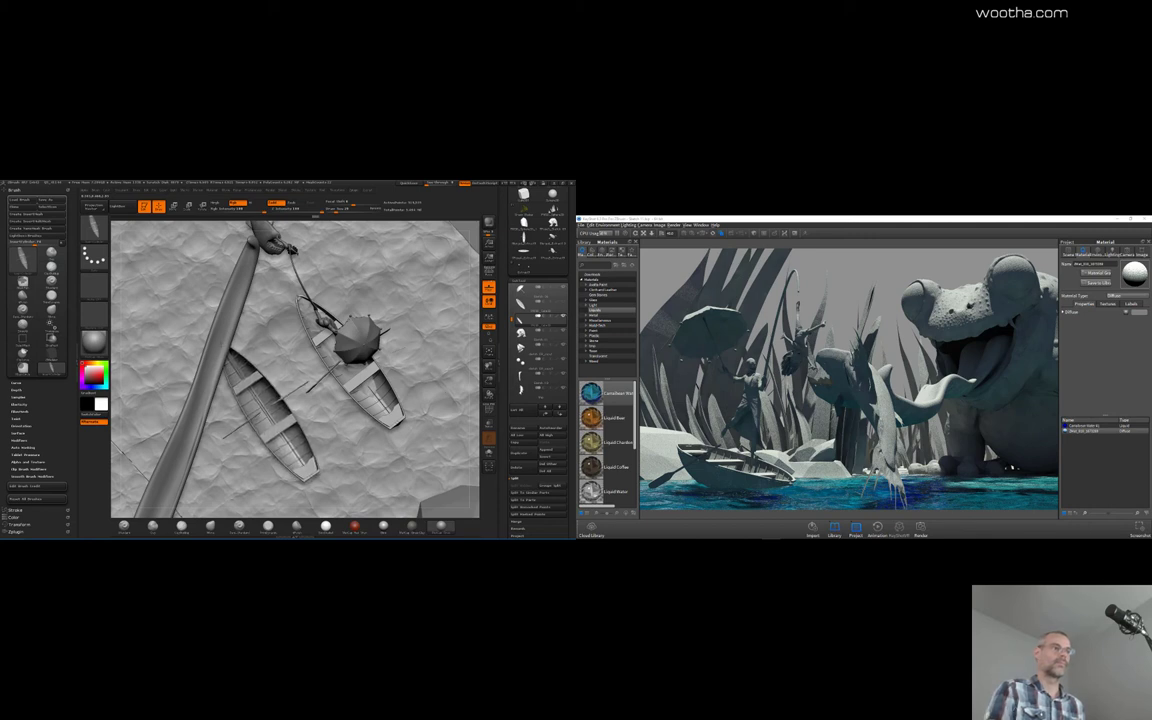
{"action": "left_click", "coordinate": [537, 517]}
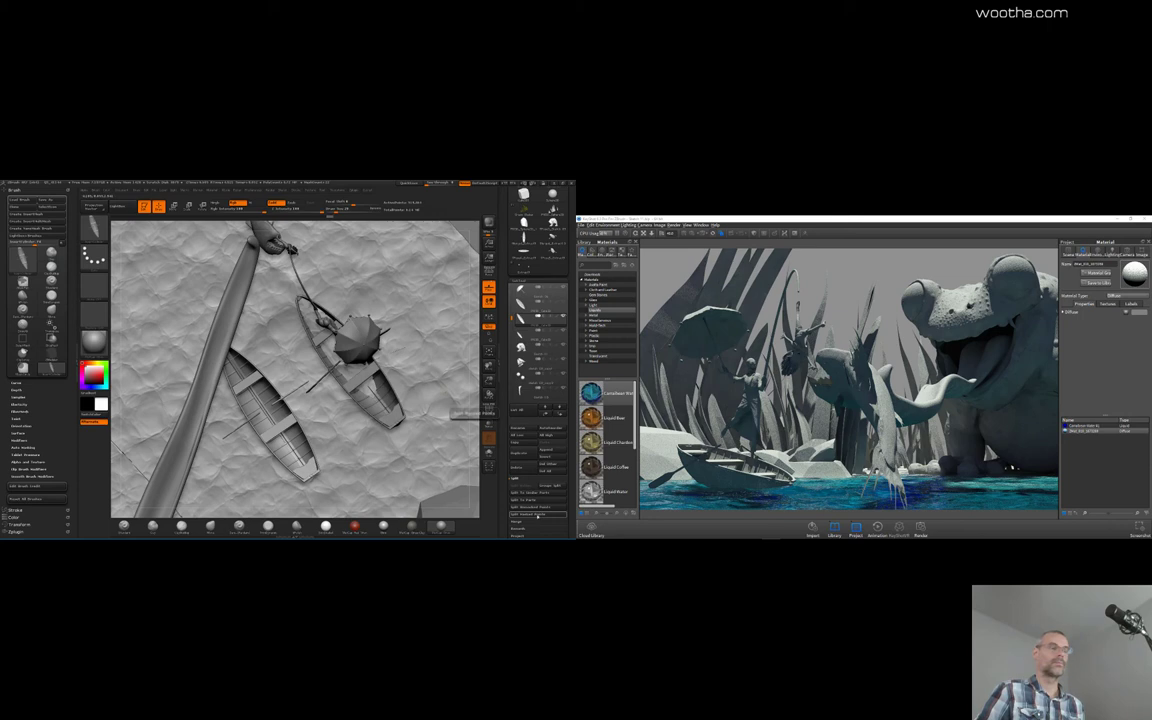
Move the new boat over the old one in top view and rotate it to match the old boat's direction
{"action": "key", "text": "w"}
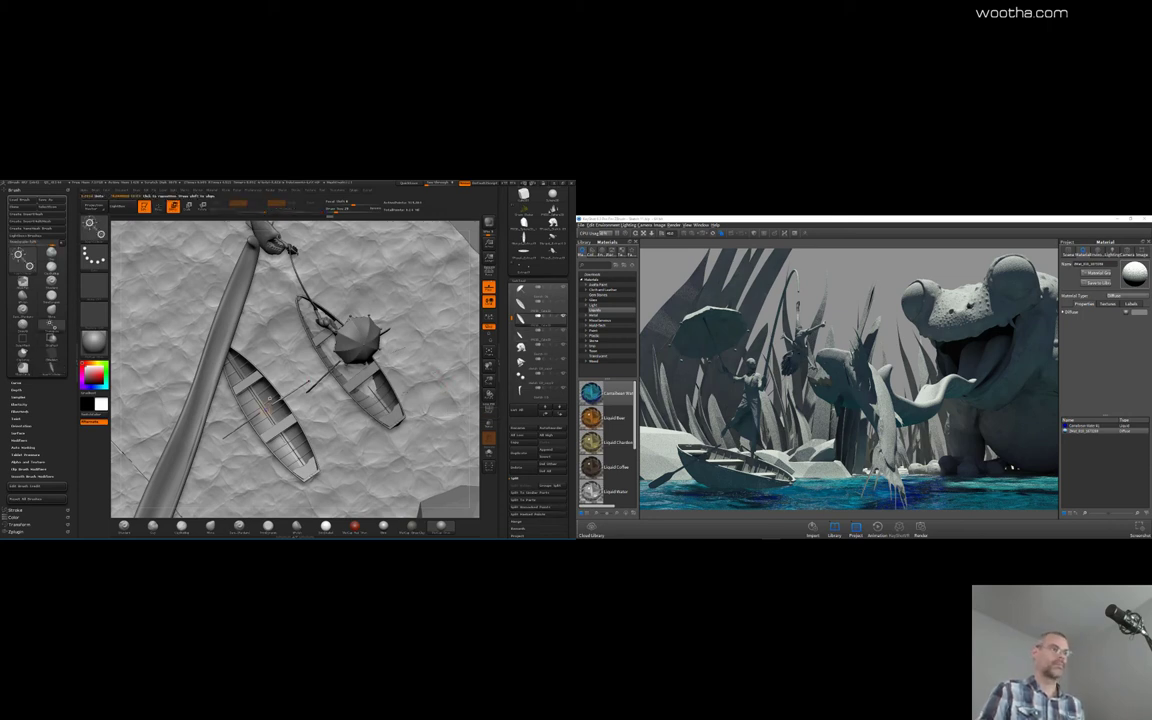
{"action": "left_click_drag", "start_coordinate": [318, 408], "coordinate": [388, 355]}
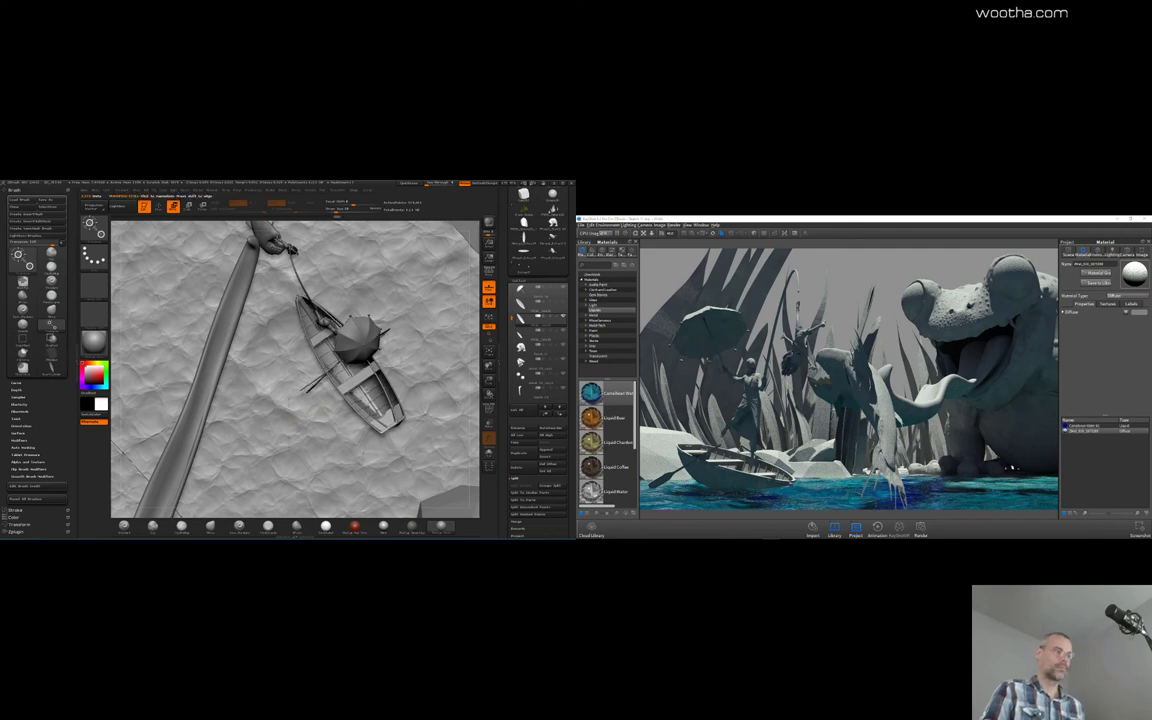
{"action": "key", "text": "r"}
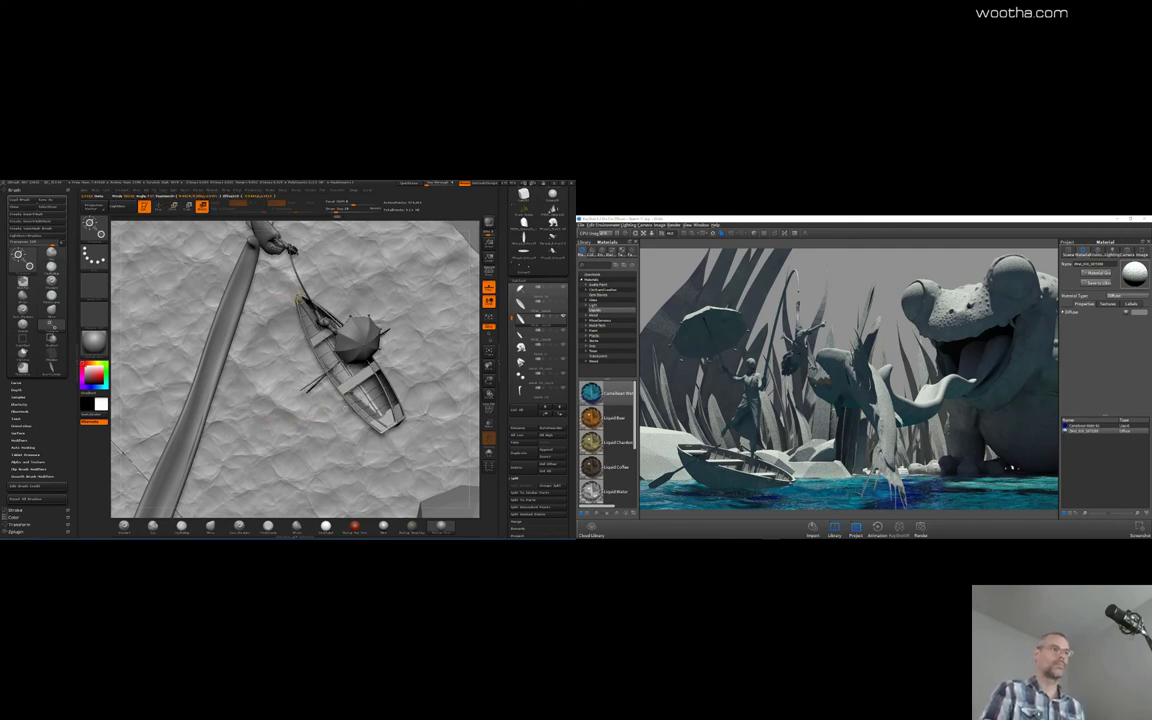
{"action": "left_click_drag", "start_coordinate": [344, 394], "coordinate": [351, 391]}
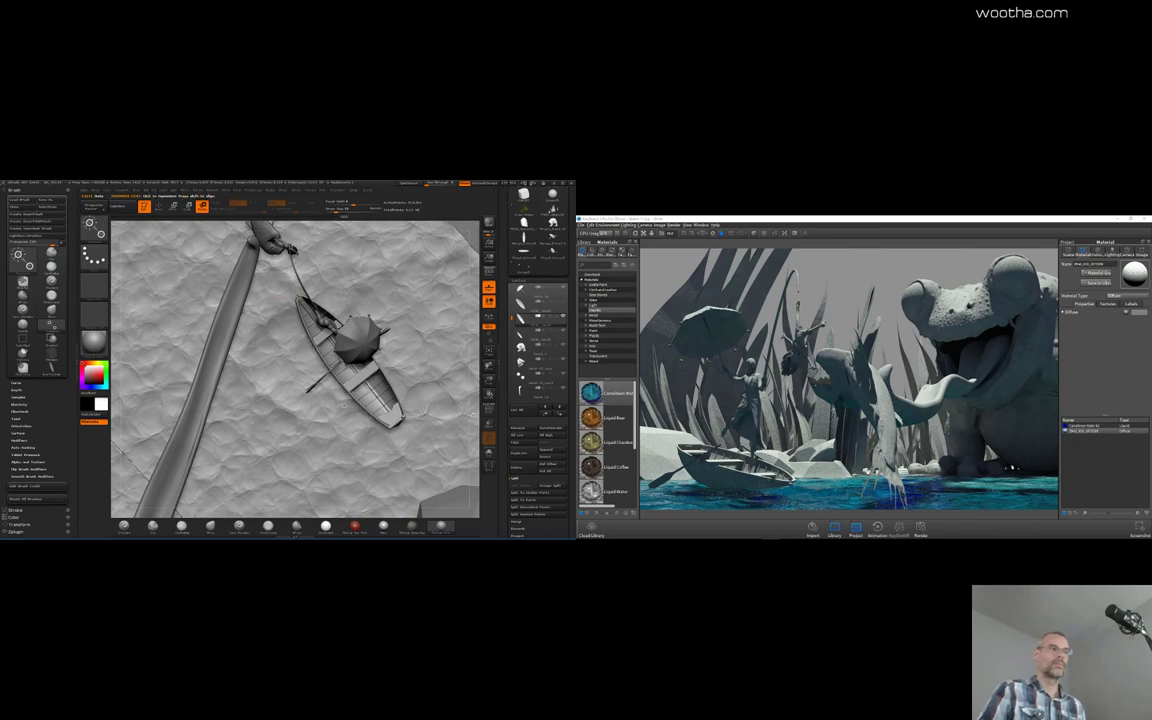
Adjust the new boat's height and tilt in side view so it sits at the waterline beneath the umbrella figure
{"action": "left_click_drag", "start_coordinate": [473, 414], "coordinate": [333, 414]}
{"action": "key", "text": "w"}
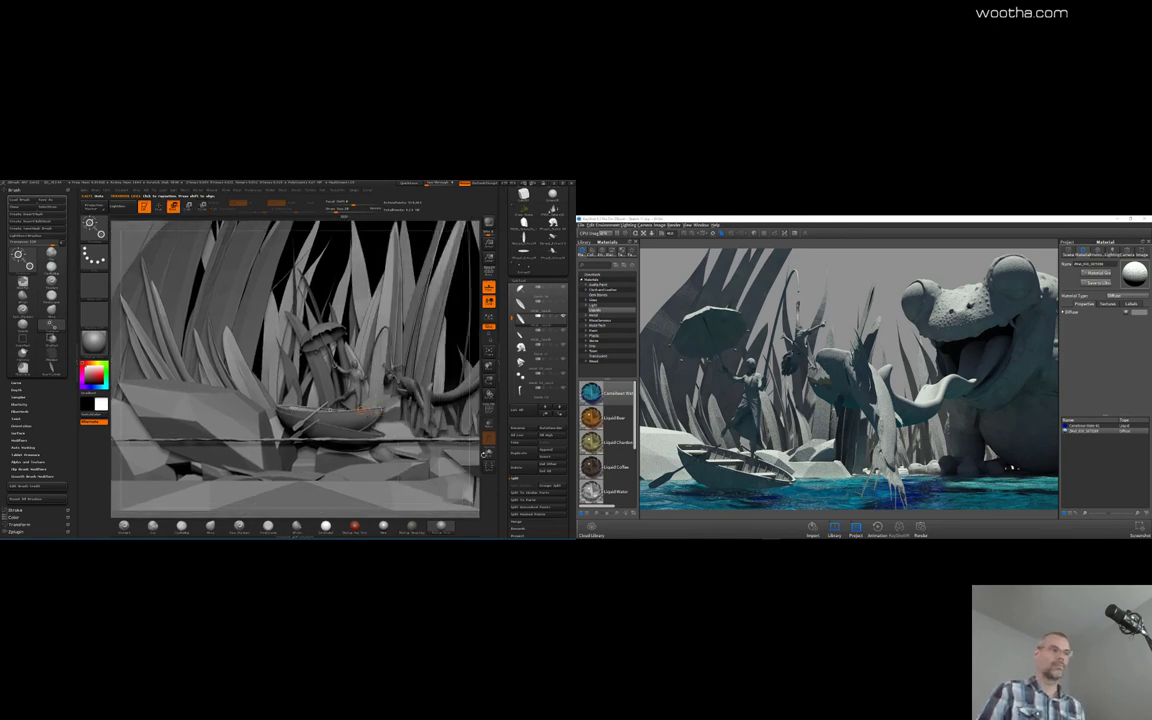
{"action": "left_click_drag", "start_coordinate": [484, 454], "coordinate": [546, 454]}
{"action": "left_click_drag", "start_coordinate": [475, 454], "coordinate": [459, 412]}
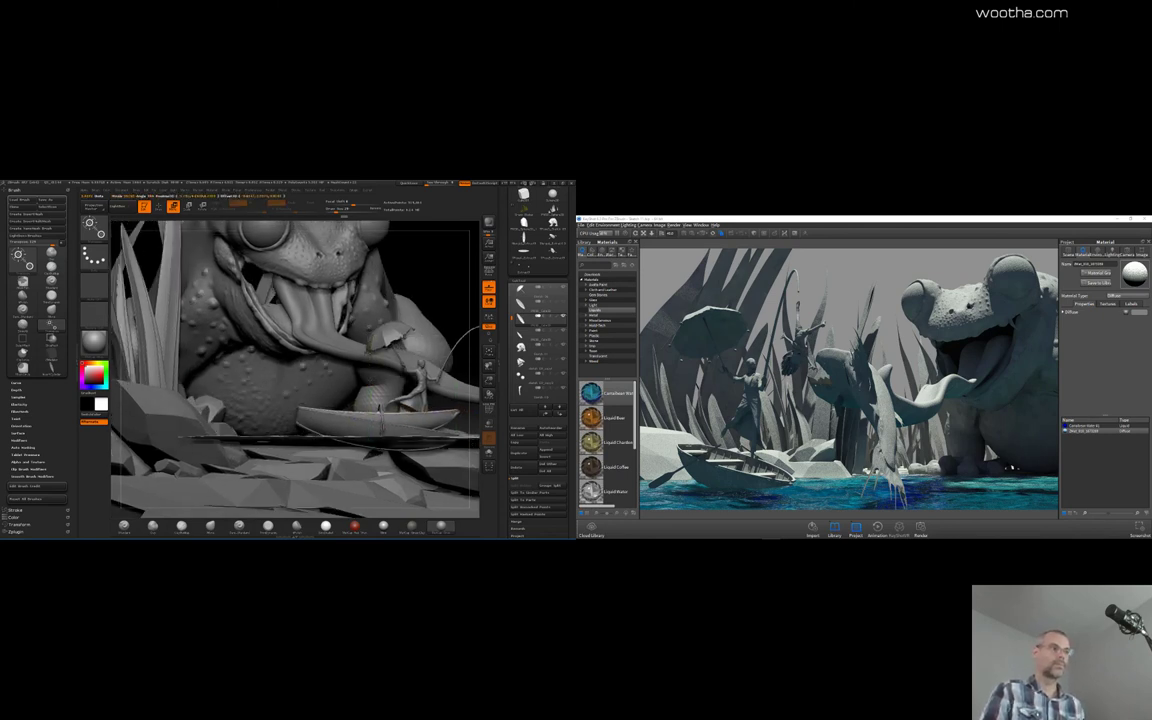
{"action": "key", "text": "w"}
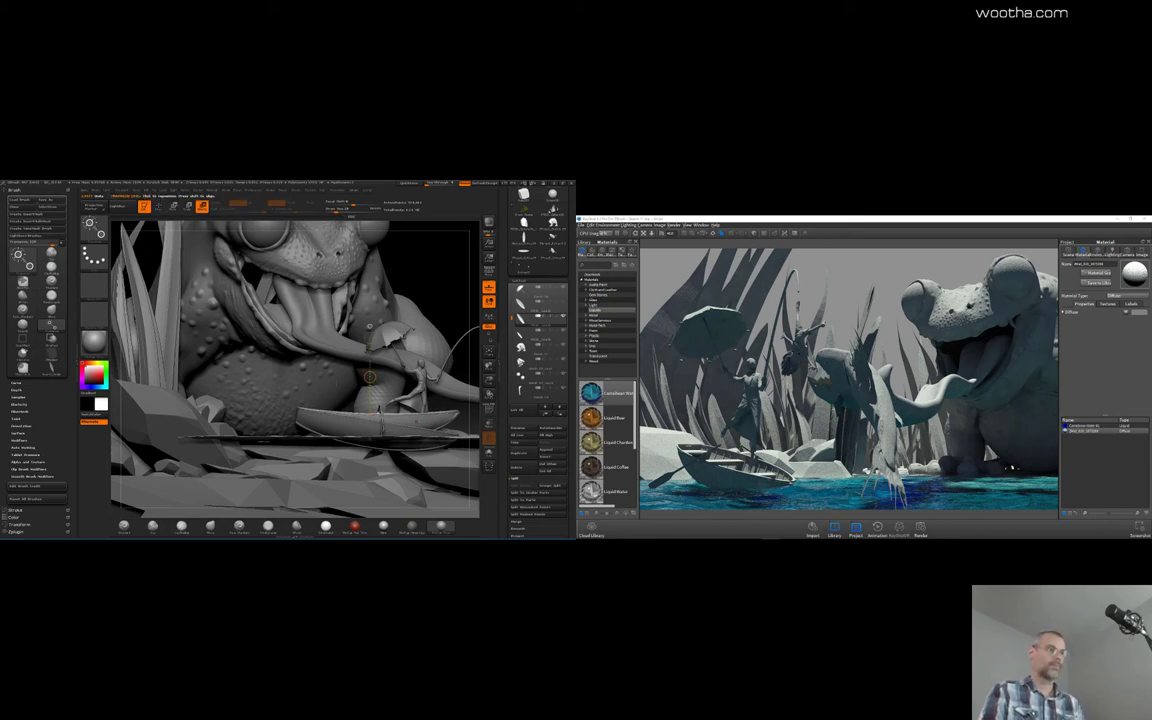
{"action": "mouse_move", "coordinate": [302, 410]}
{"action": "left_mouse_down"}
{"action": "mouse_move", "coordinate": [441, 407]}
{"action": "mouse_move", "coordinate": [443, 433]}
{"action": "left_mouse_up"}
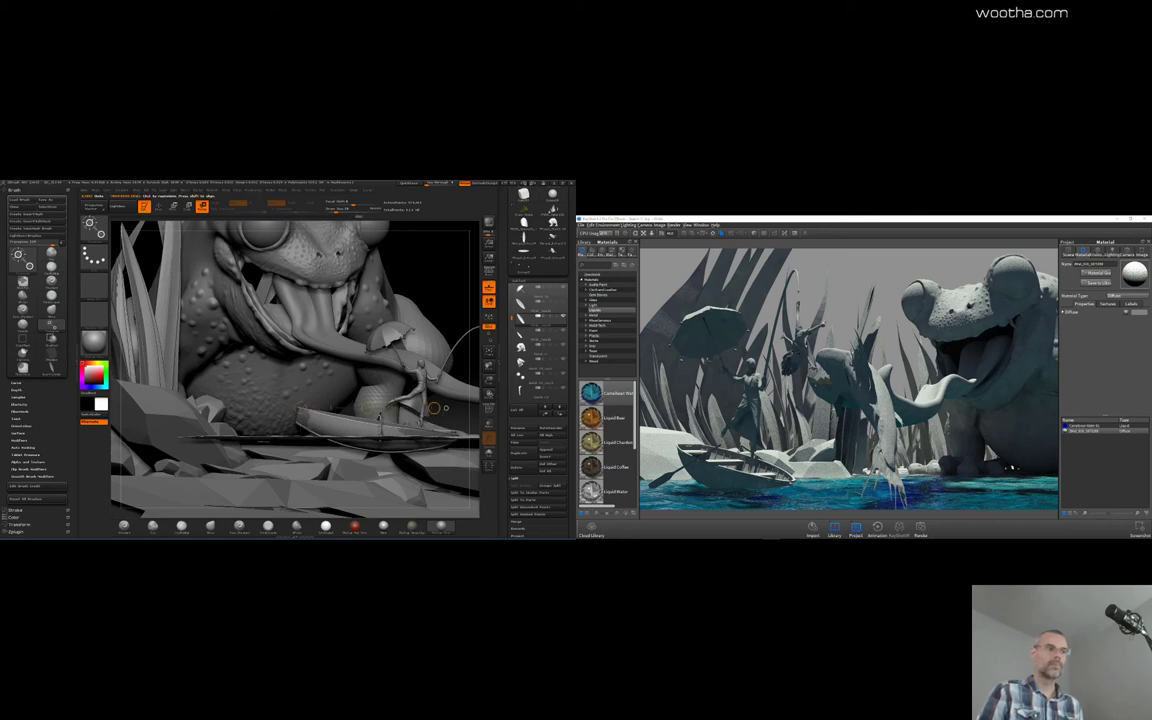
{"action": "left_click_drag", "start_coordinate": [435, 408], "coordinate": [452, 371]}
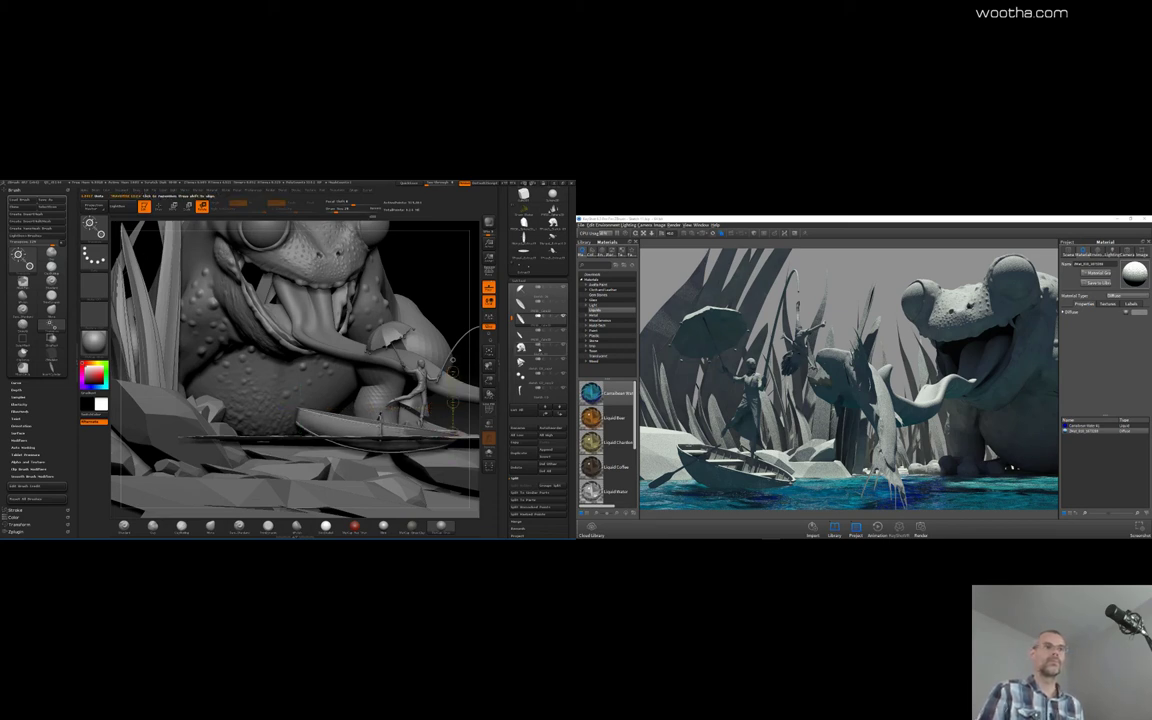
{"action": "mouse_move", "coordinate": [476, 401]}
{"action": "left_mouse_down"}
{"action": "mouse_move", "coordinate": [471, 420]}
{"action": "mouse_move", "coordinate": [441, 408]}
{"action": "mouse_move", "coordinate": [474, 400]}
{"action": "left_mouse_up"}
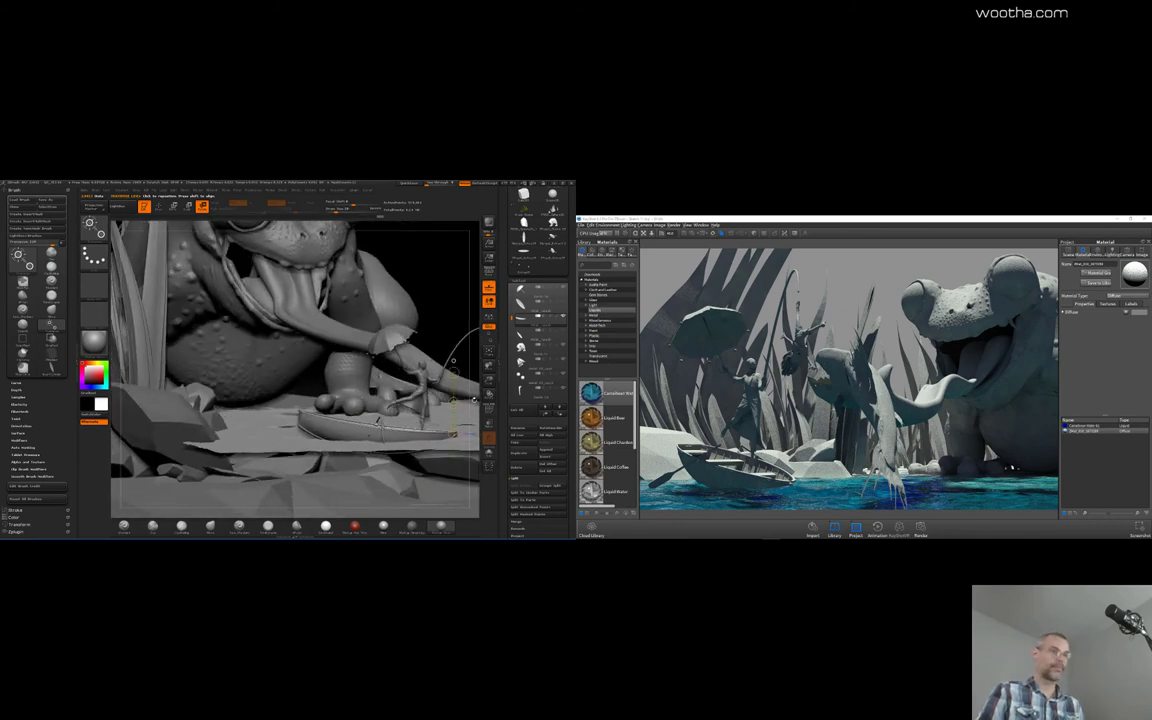
Refine the new boat's position and rotation under the figure, and send the scene to KeyShot with BPR
{"action": "key", "text": "w"}
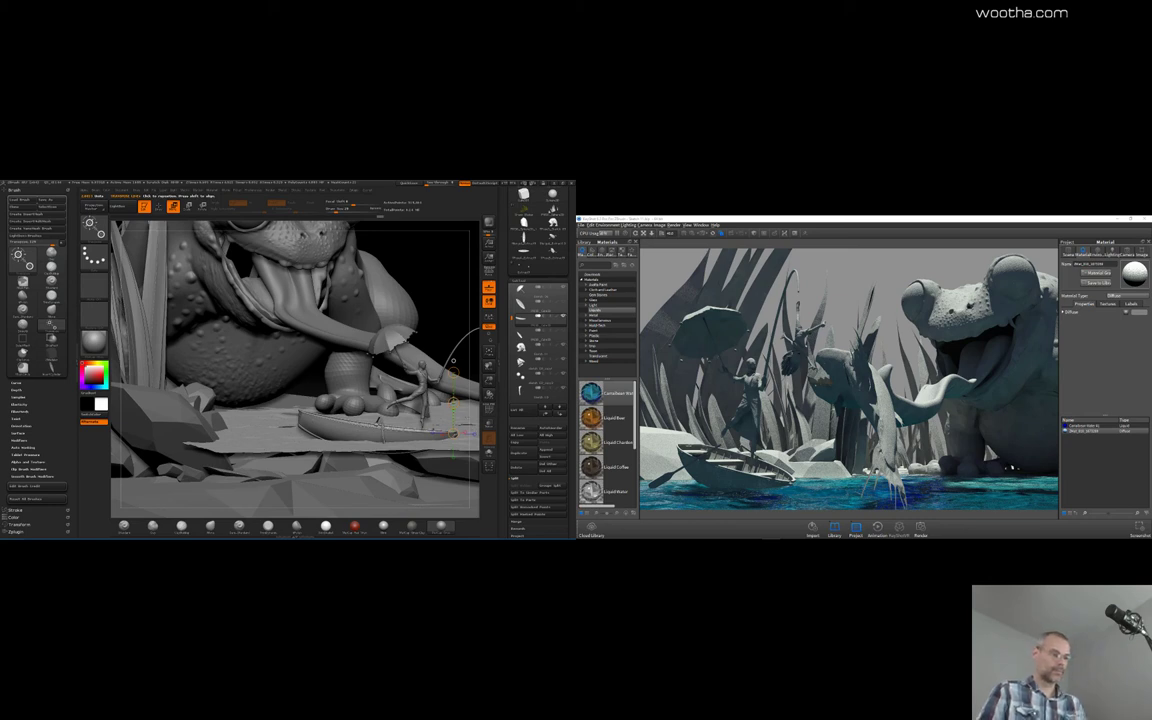
{"action": "key", "text": "r"}
{"action": "left_click_drag", "start_coordinate": [453, 361], "coordinate": [301, 410]}
{"action": "left_click_drag", "start_coordinate": [472, 413], "coordinate": [474, 428]}
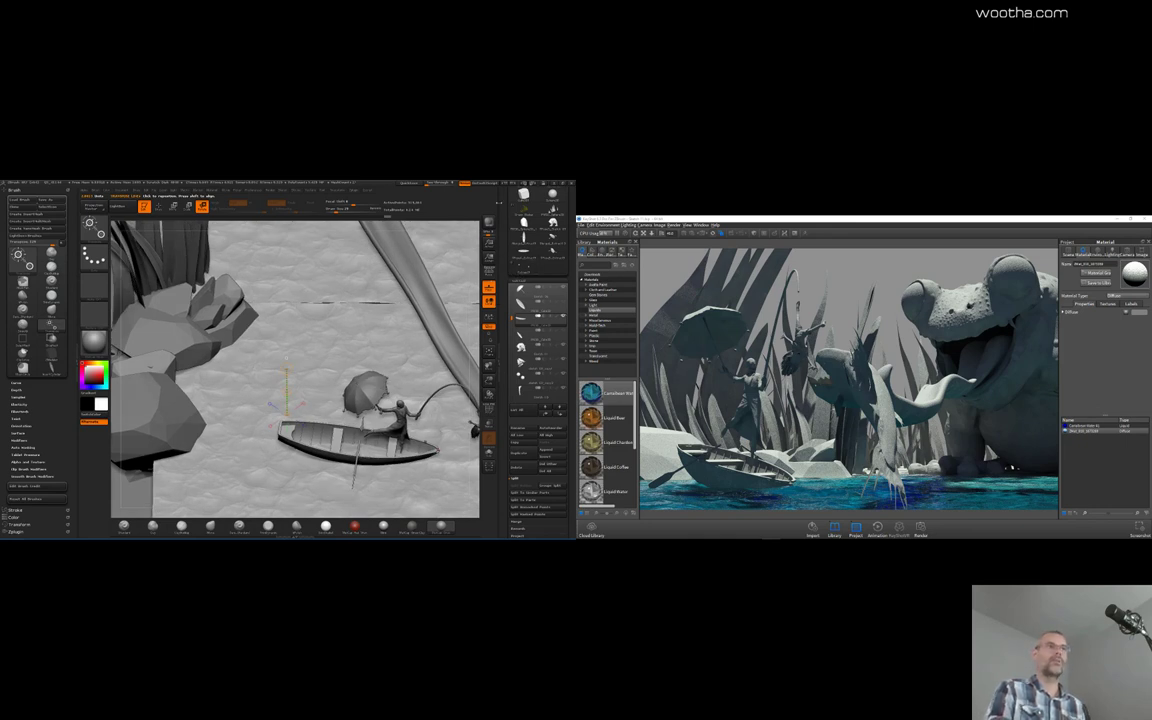
{"action": "left_click", "coordinate": [490, 227]}
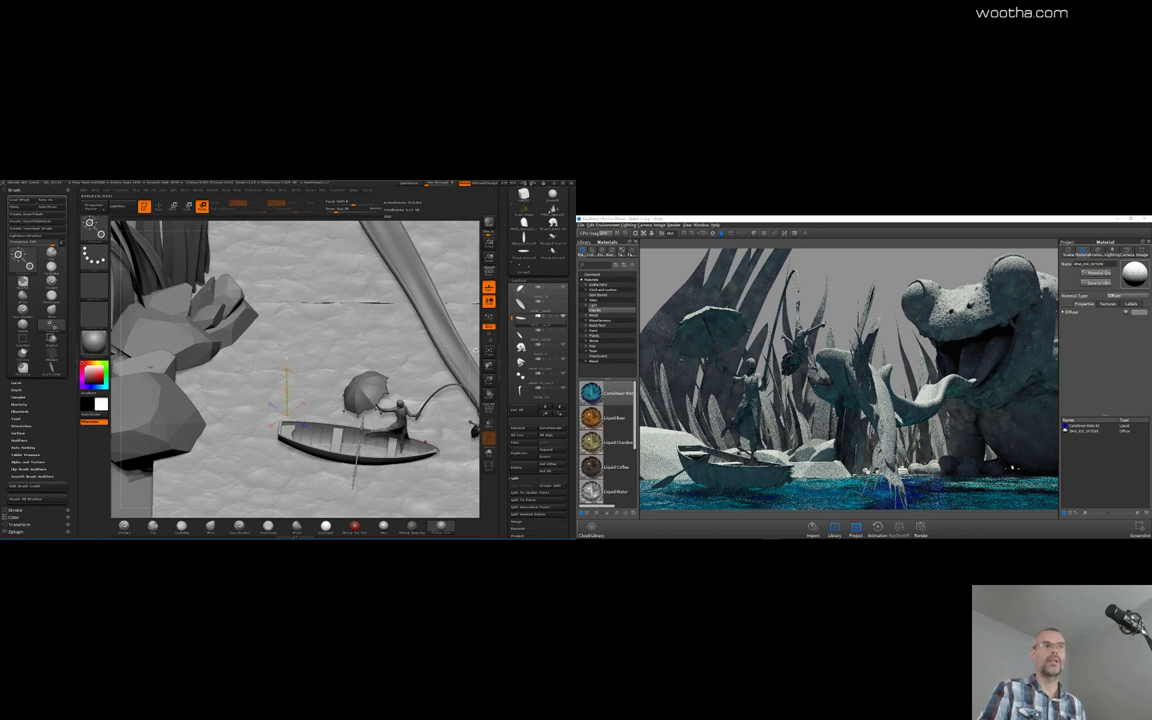
Roll the boat about its long axis in end view to angle its interior toward the camera, and update the KeyShot render
{"action": "left_click_drag", "start_coordinate": [475, 360], "coordinate": [475, 353]}
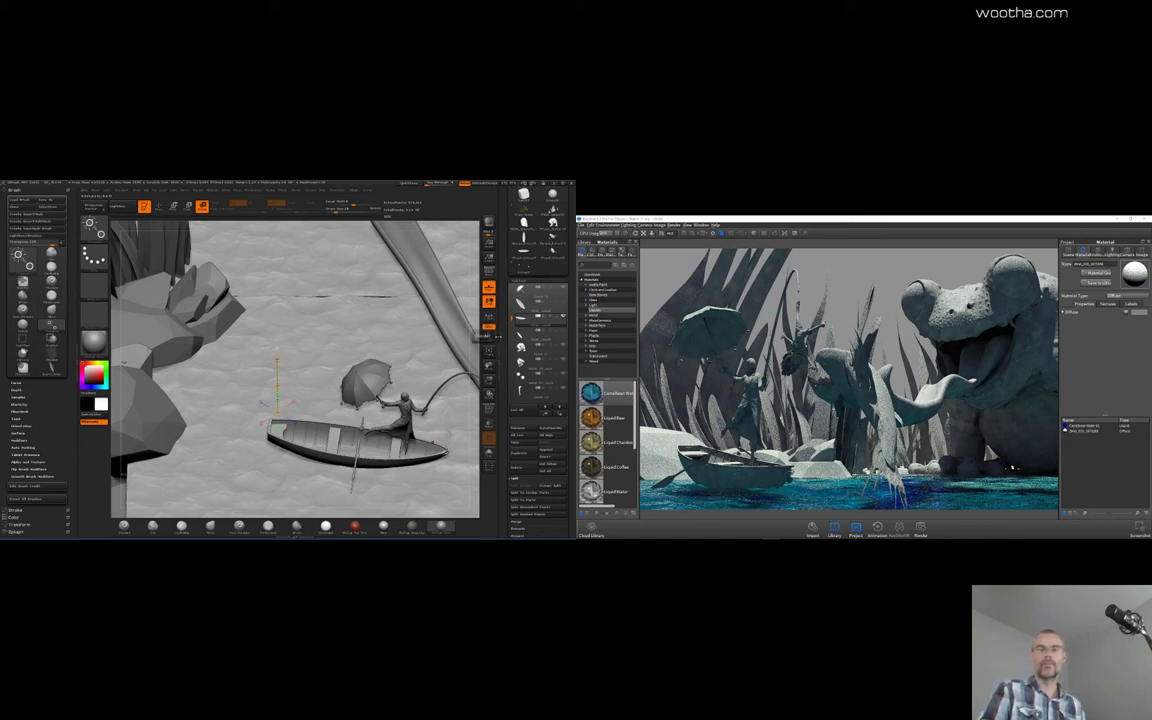
{"action": "left_click_drag", "start_coordinate": [476, 484], "coordinate": [215, 427]}
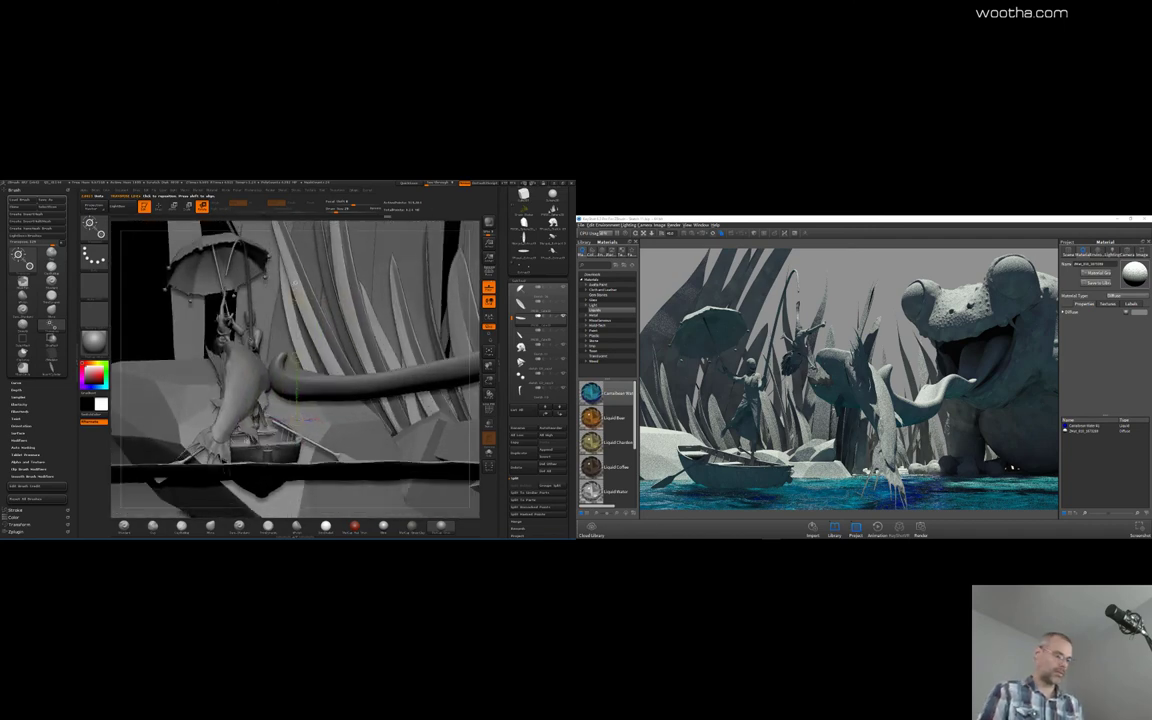
{"action": "key", "text": "w"}
{"action": "left_click_drag", "start_coordinate": [226, 472], "coordinate": [156, 448]}
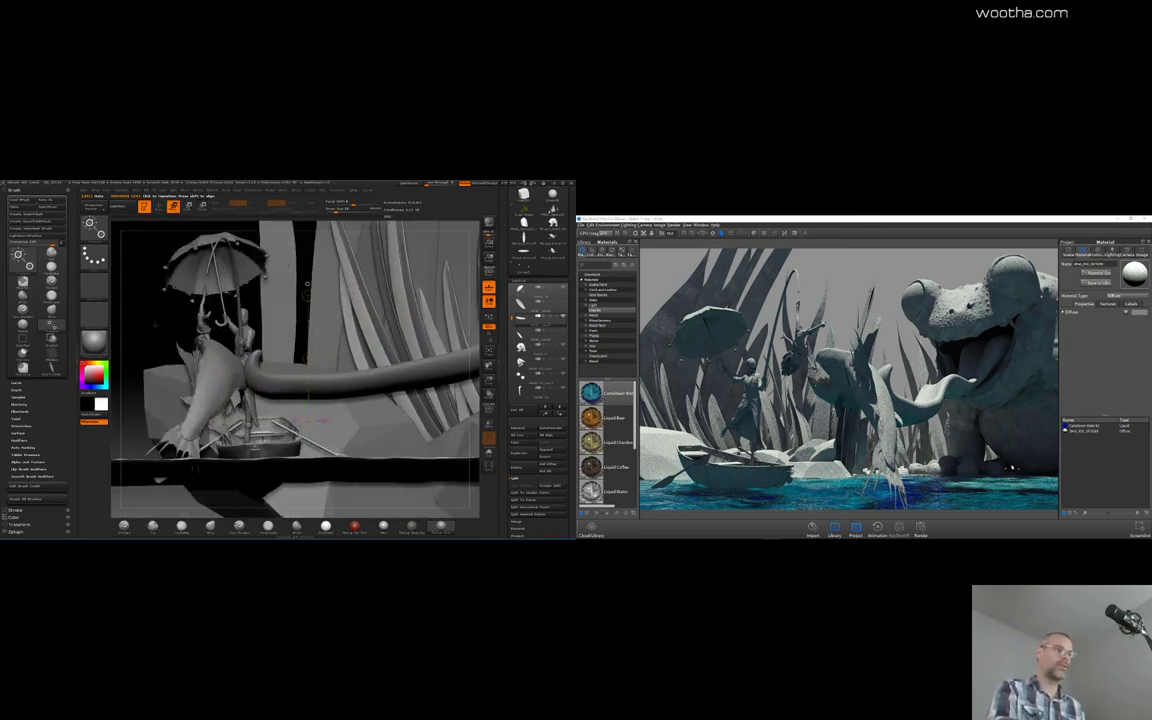
{"action": "left_click_drag", "start_coordinate": [140, 403], "coordinate": [156, 408]}
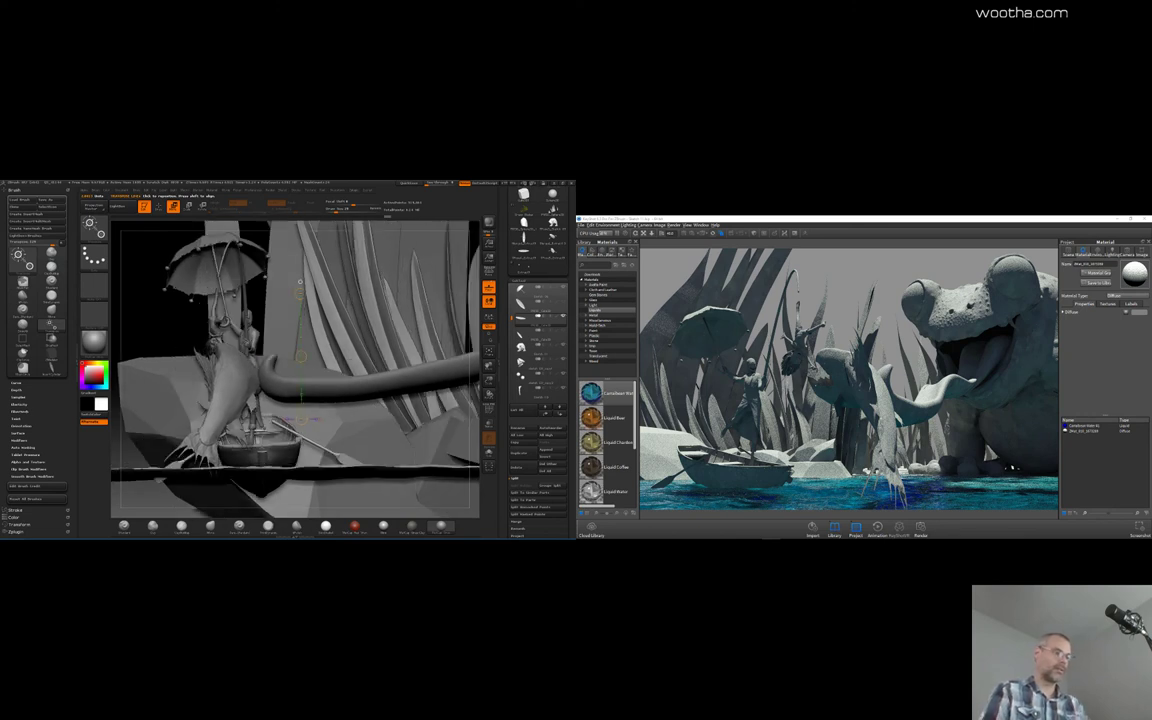
{"action": "key", "text": "r"}
{"action": "left_click_drag", "start_coordinate": [300, 282], "coordinate": [265, 346]}
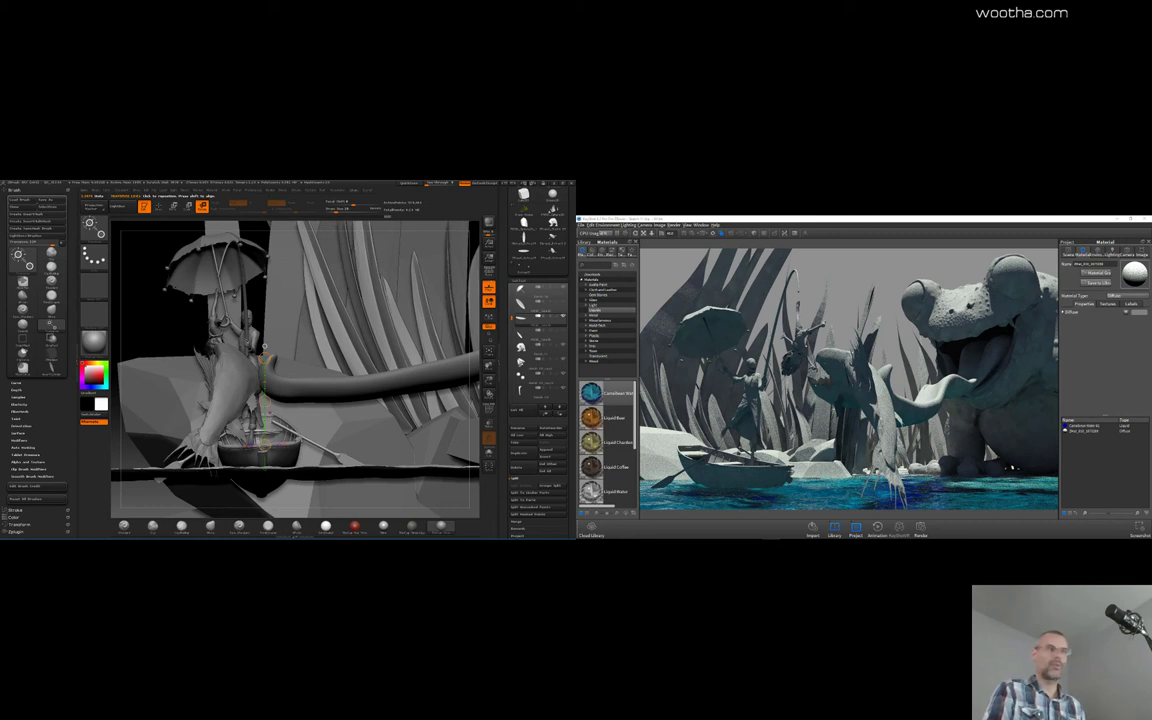
{"action": "left_click_drag", "start_coordinate": [265, 346], "coordinate": [264, 346]}
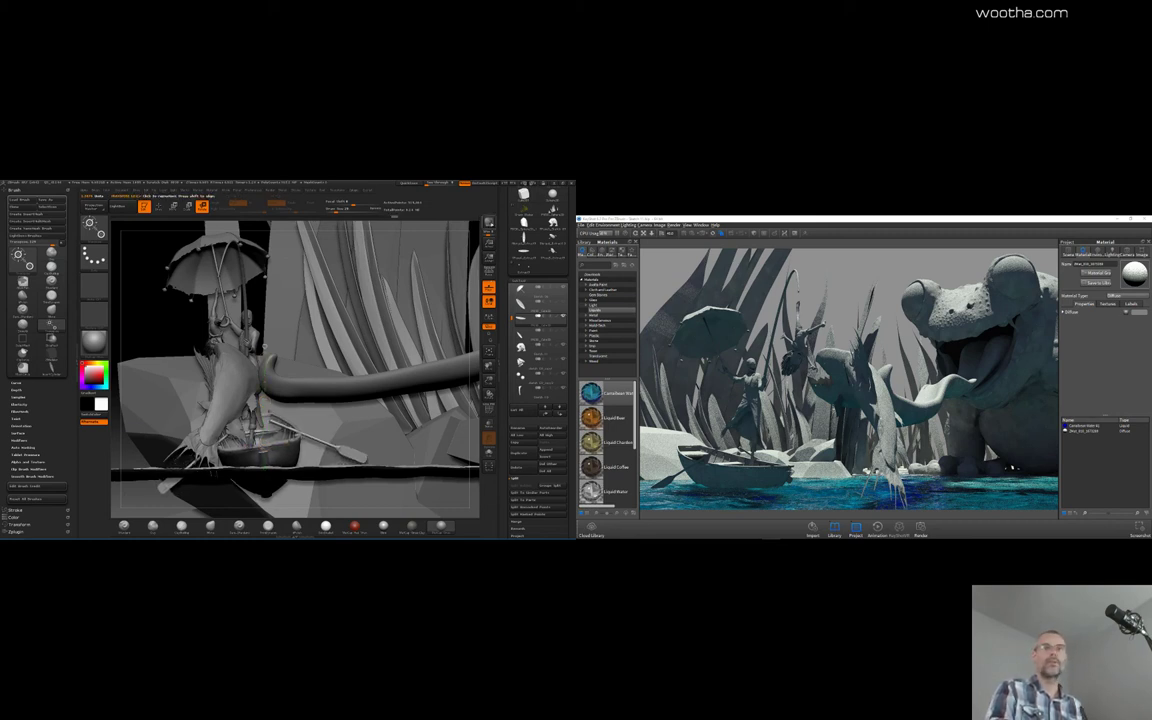
{"action": "left_click", "coordinate": [488, 224]}
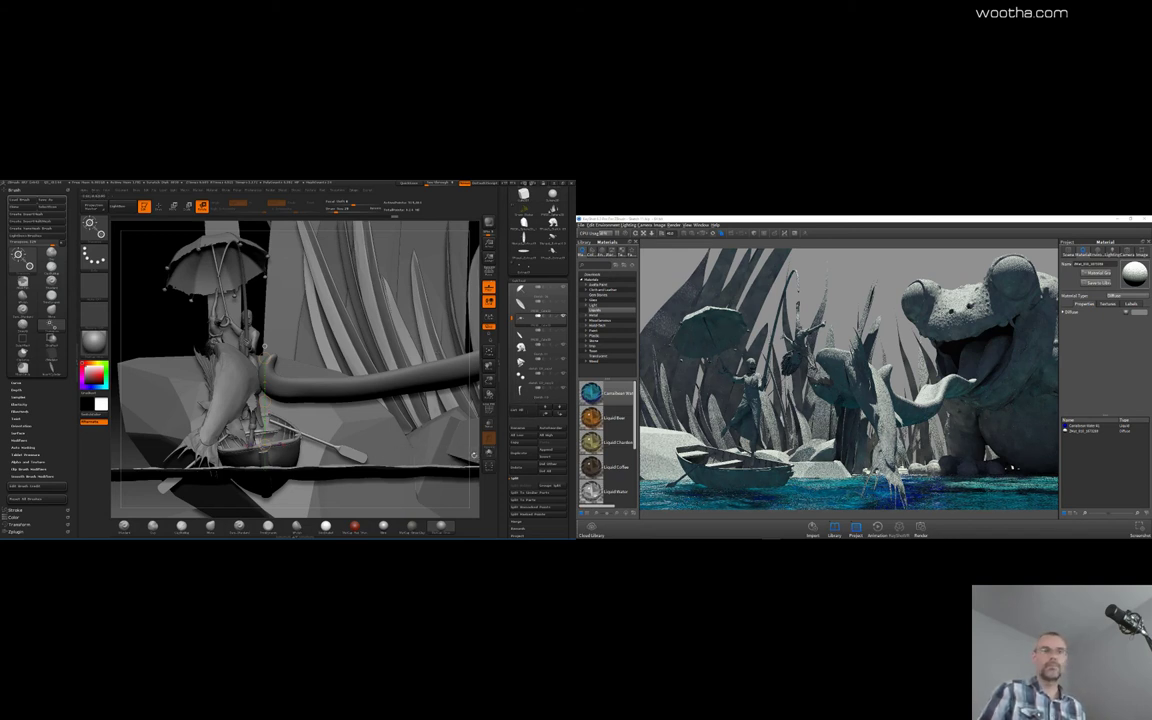
Scale the boat slightly along a vertical transpose line at its bow, and update the KeyShot render
{"action": "left_click_drag", "start_coordinate": [474, 455], "coordinate": [491, 452]}
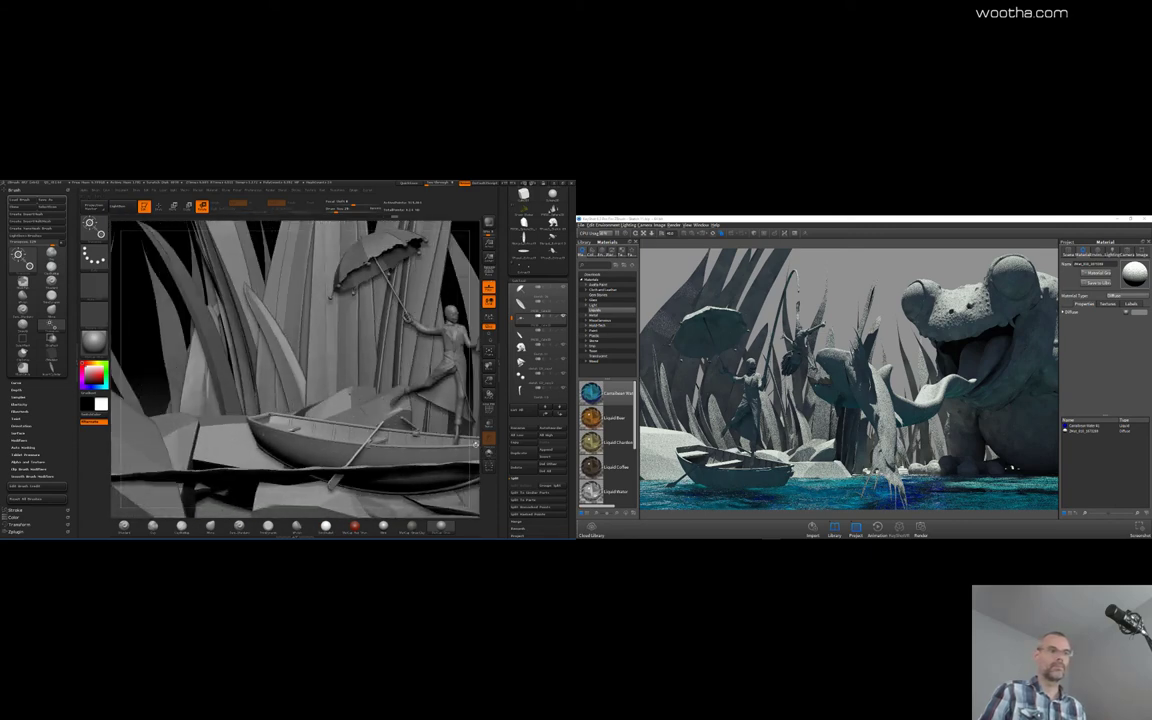
{"action": "left_click_drag", "start_coordinate": [440, 408], "coordinate": [417, 323]}
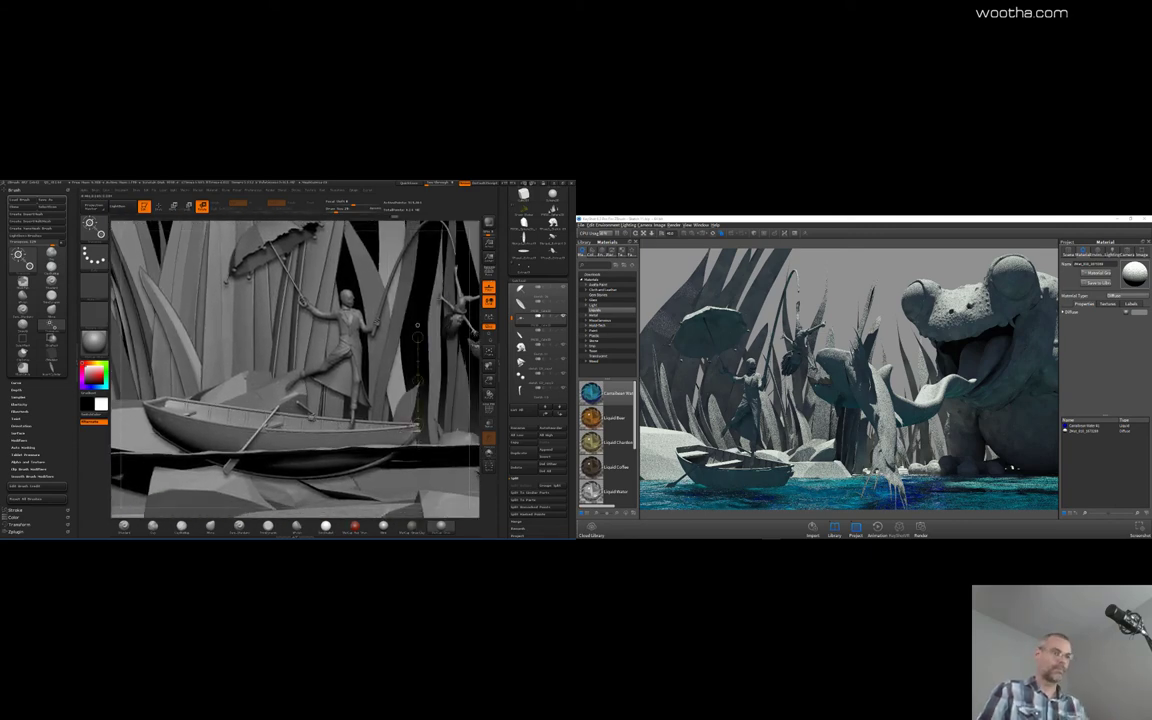
{"action": "key", "text": "e"}
{"action": "left_click_drag", "start_coordinate": [476, 414], "coordinate": [480, 426]}
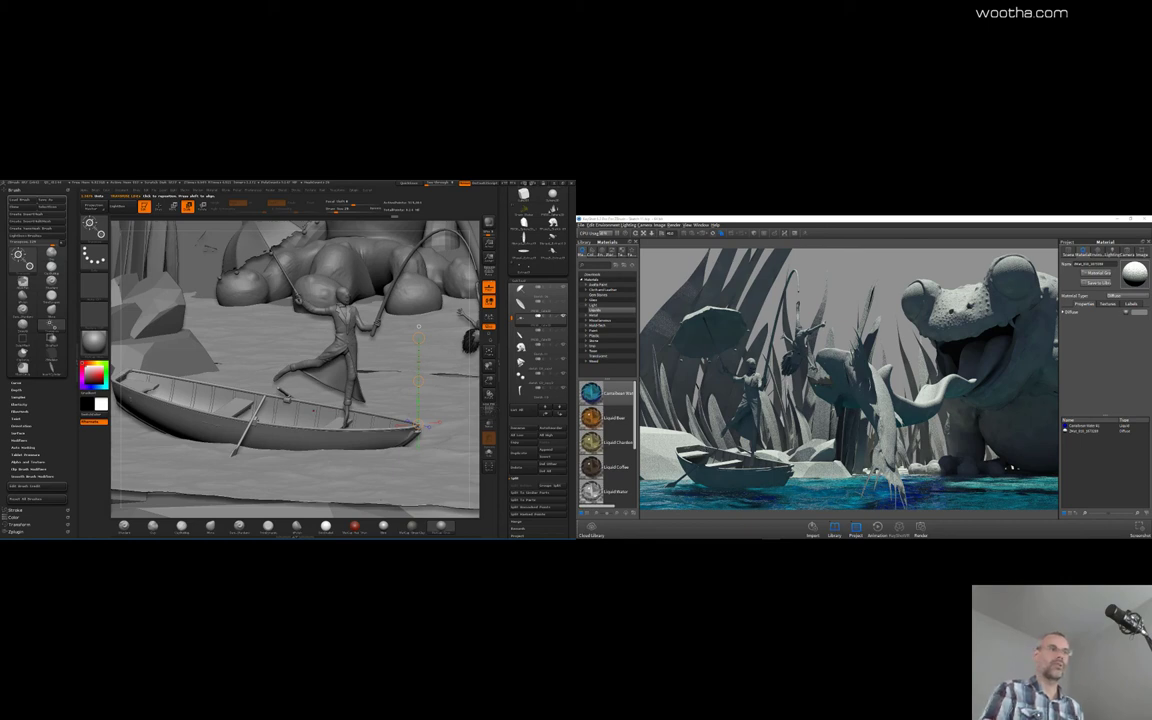
{"action": "left_click_drag", "start_coordinate": [419, 338], "coordinate": [419, 328]}
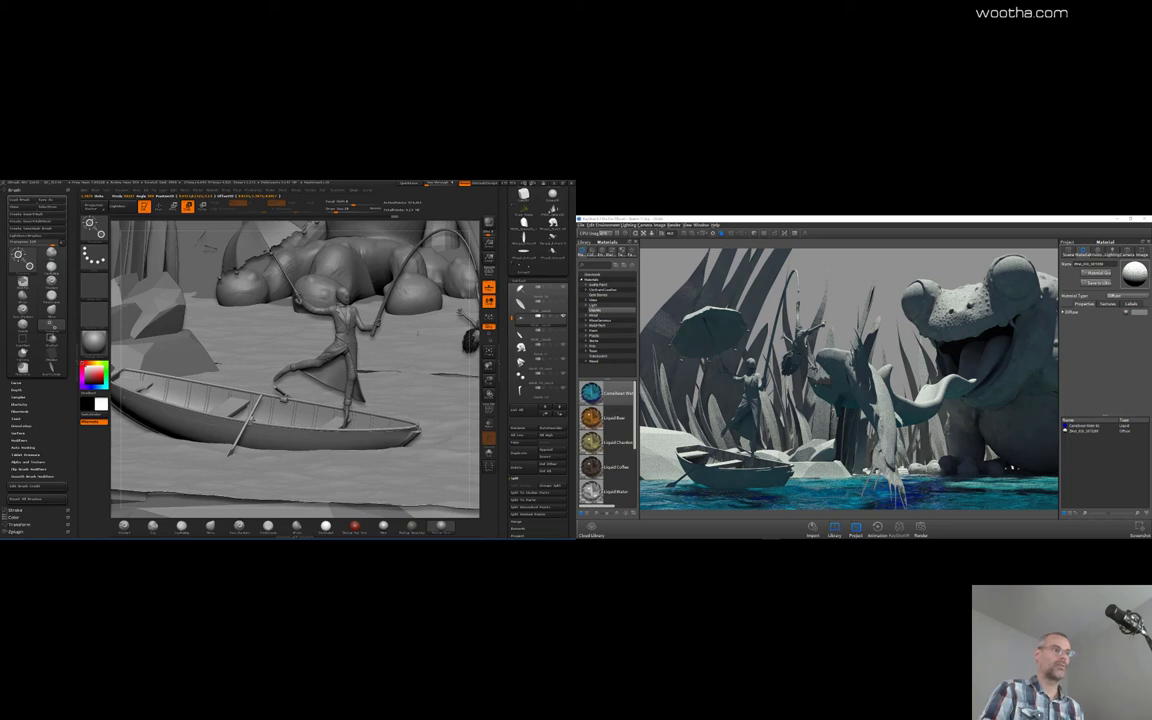
{"action": "left_click", "coordinate": [489, 223]}
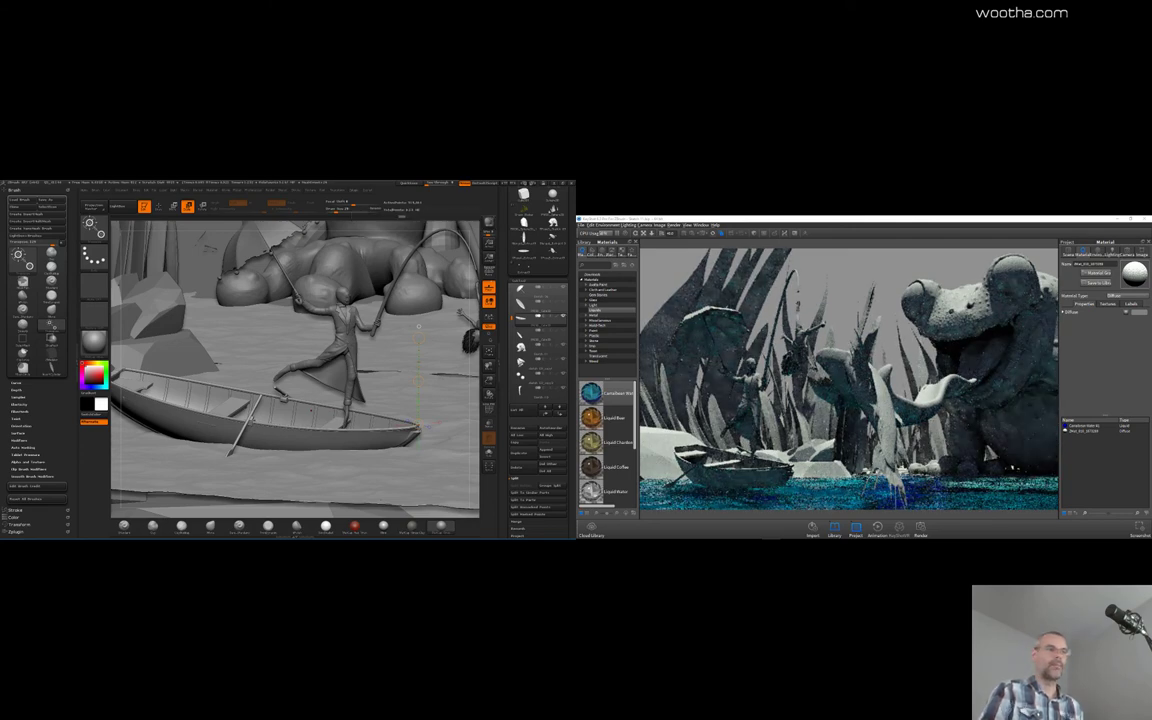
Fine-tune the boat's tilt and placement beneath the figure's feet with small transpose adjustments, updating the KeyShot render after each change
{"action": "key", "text": "r"}
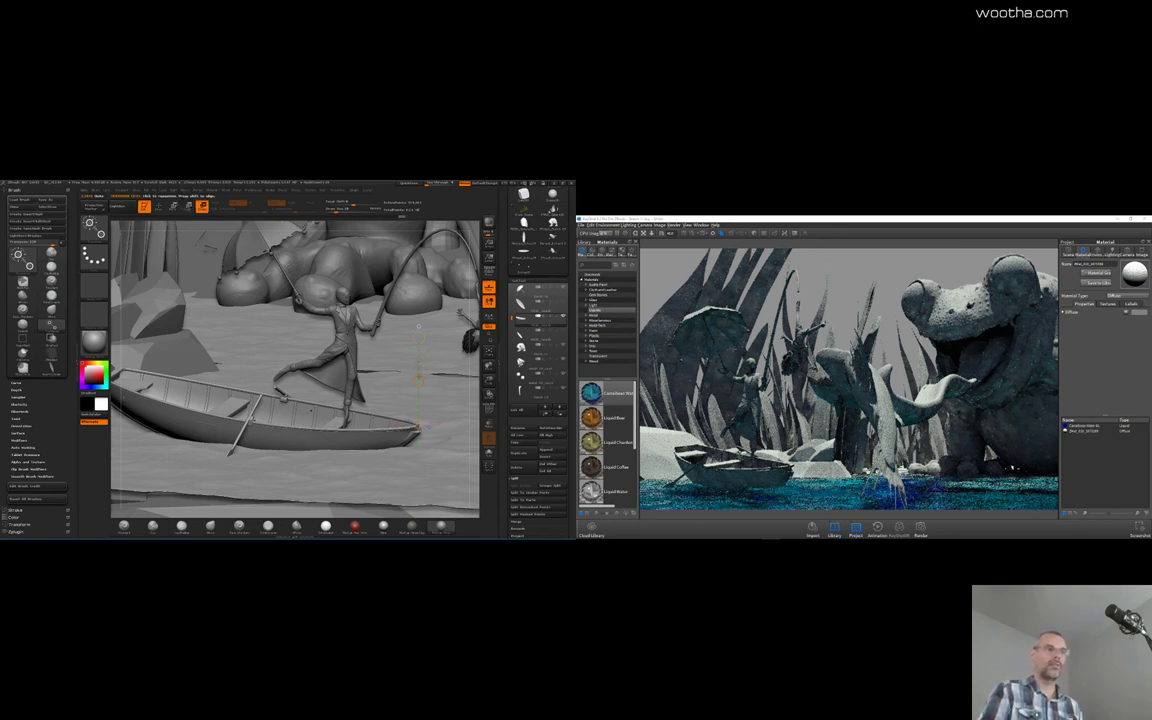
{"action": "left_click_drag", "start_coordinate": [421, 380], "coordinate": [418, 380]}
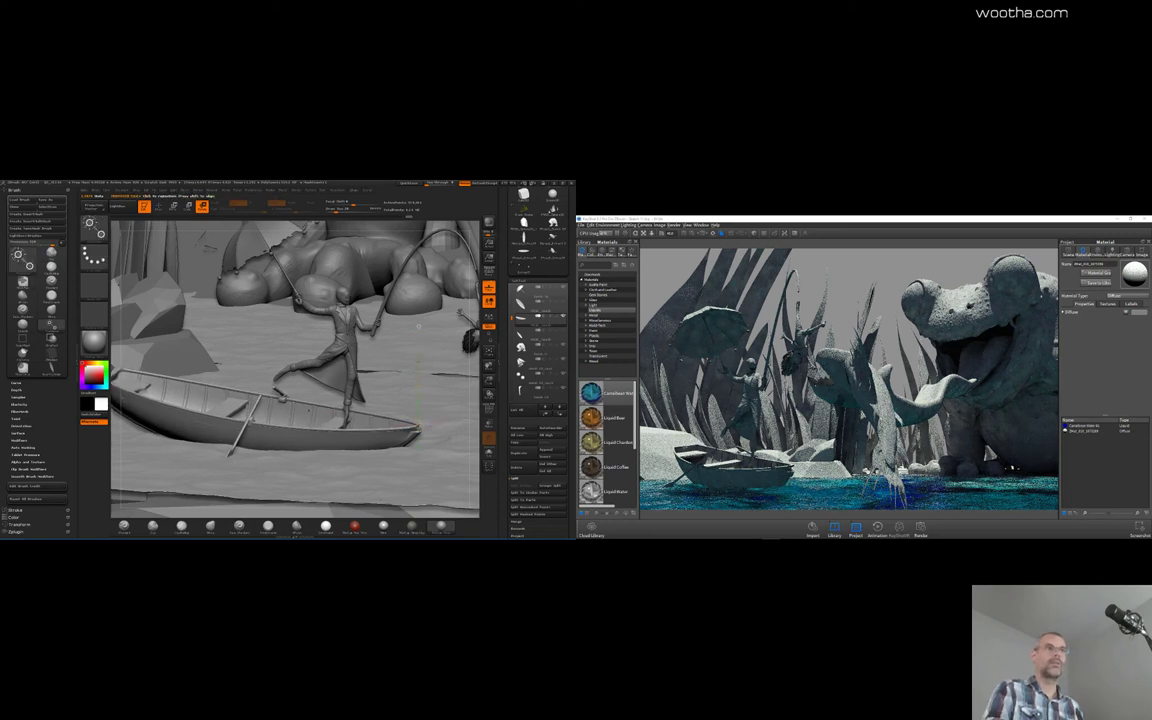
{"action": "key", "text": "shift+r"}
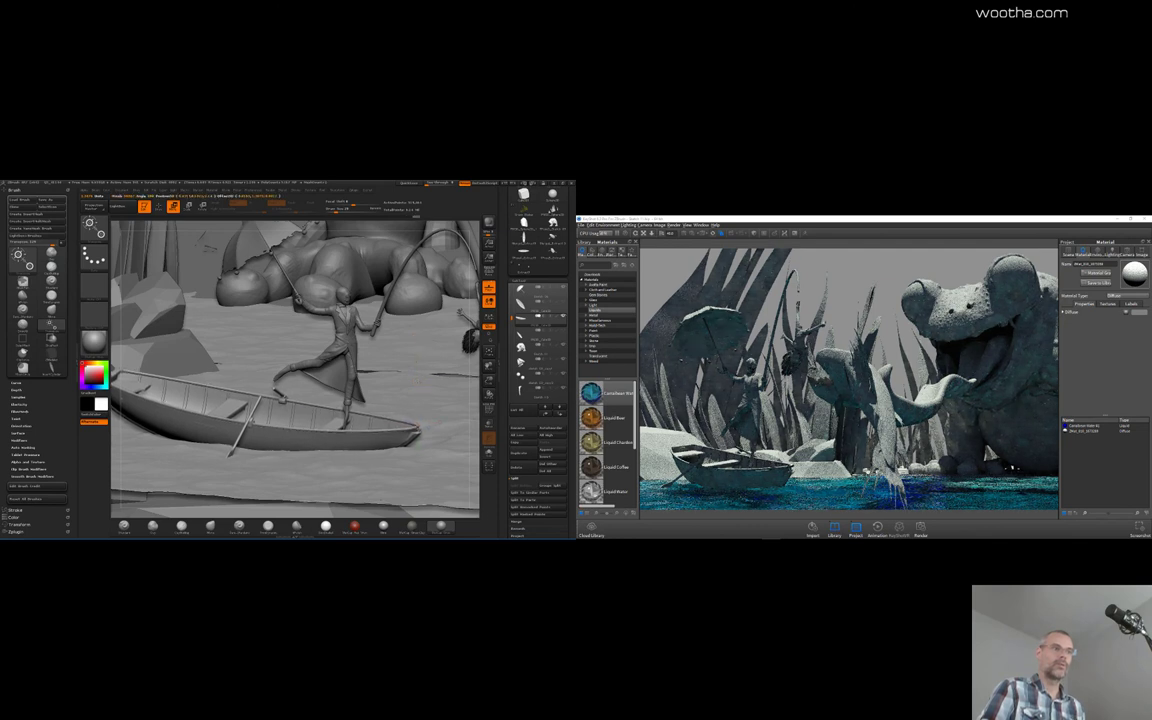
{"action": "left_click", "coordinate": [489, 223]}
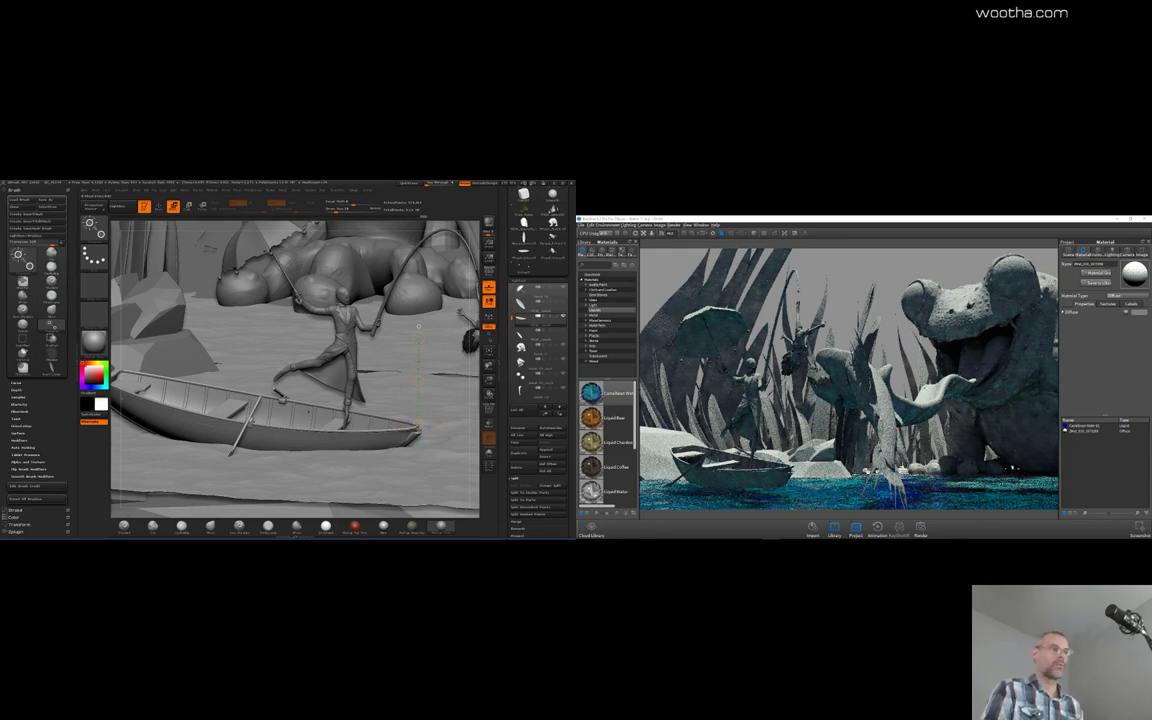
{"action": "left_click_drag", "start_coordinate": [478, 399], "coordinate": [493, 399]}
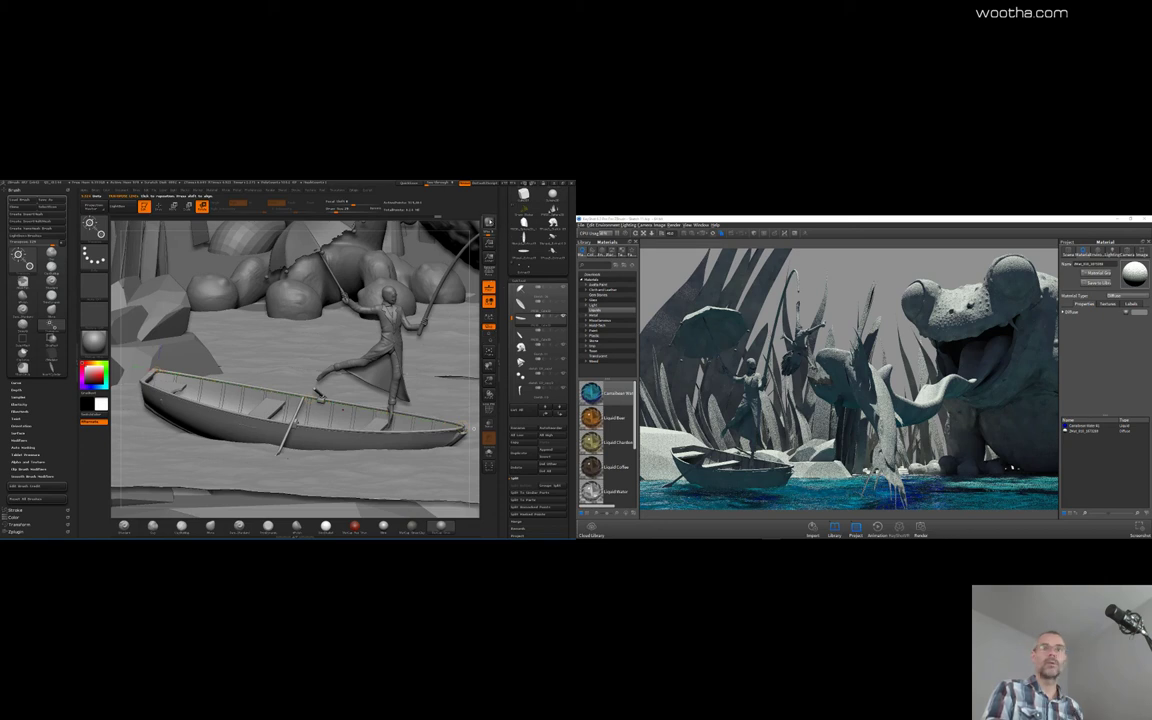
{"action": "left_click", "coordinate": [490, 223]}
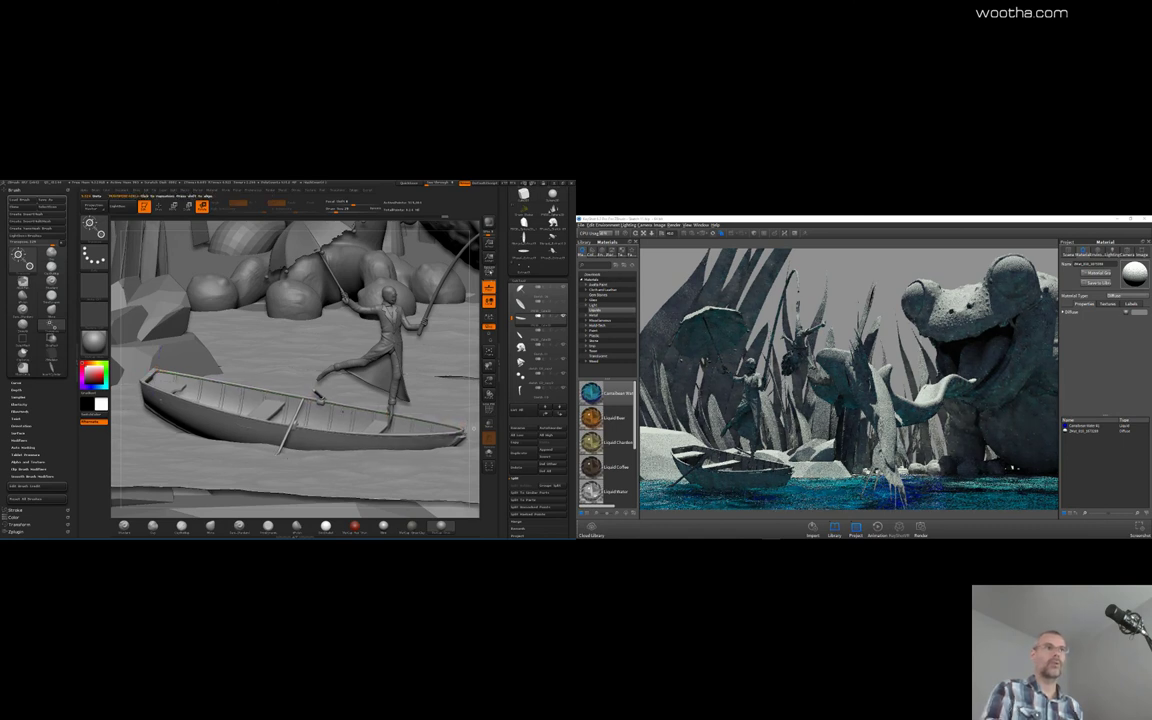
Rotate the boat slightly in top view to adjust its heading beneath the figure, and update the KeyShot render with BPR
{"action": "left_click", "coordinate": [489, 223]}
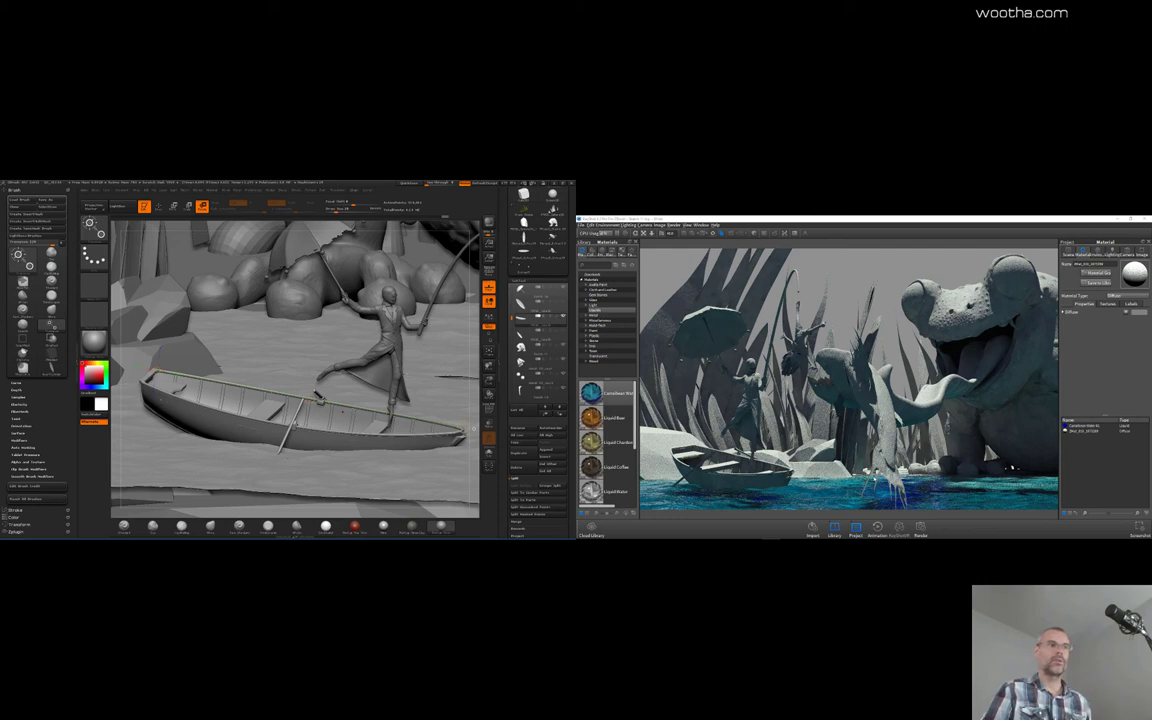
{"action": "left_click_drag", "start_coordinate": [473, 378], "coordinate": [473, 430]}
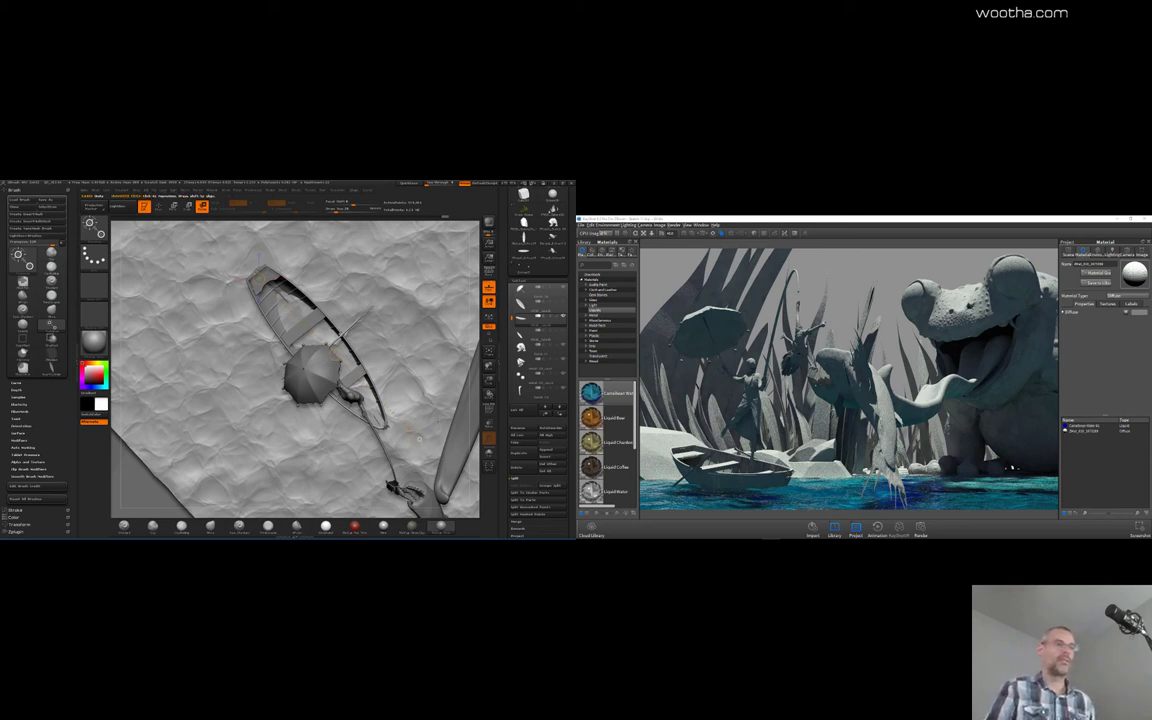
{"action": "left_click_drag", "start_coordinate": [411, 431], "coordinate": [404, 437]}
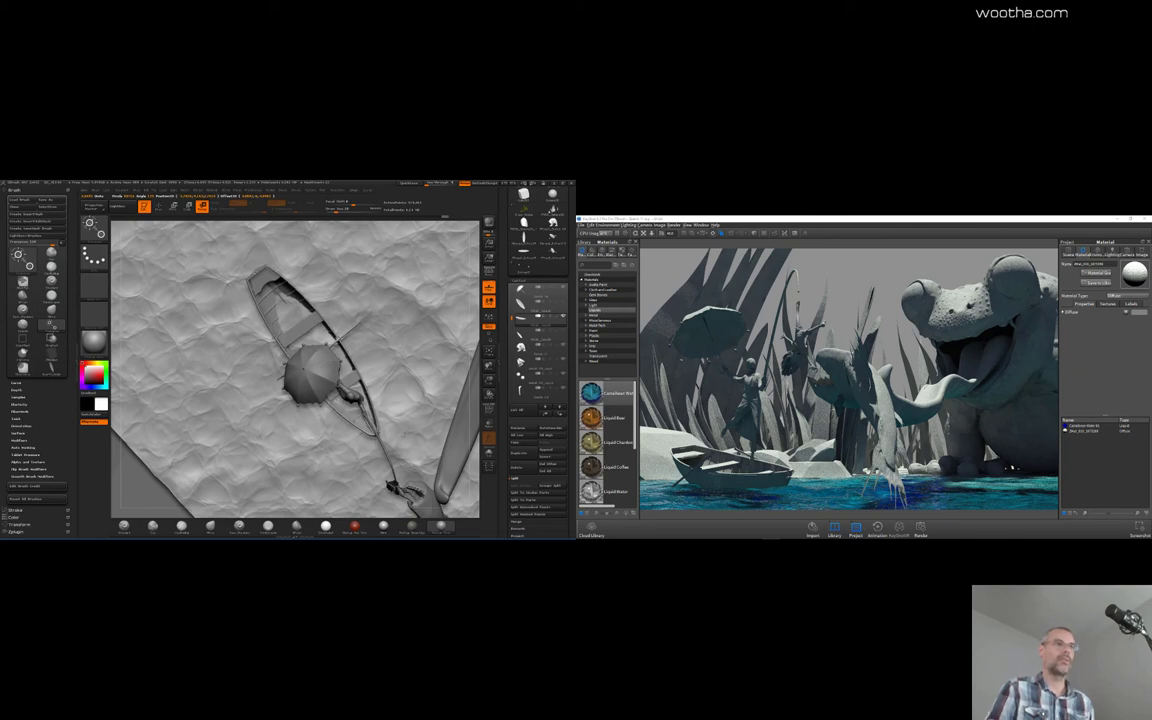
{"action": "left_click", "coordinate": [489, 223]}
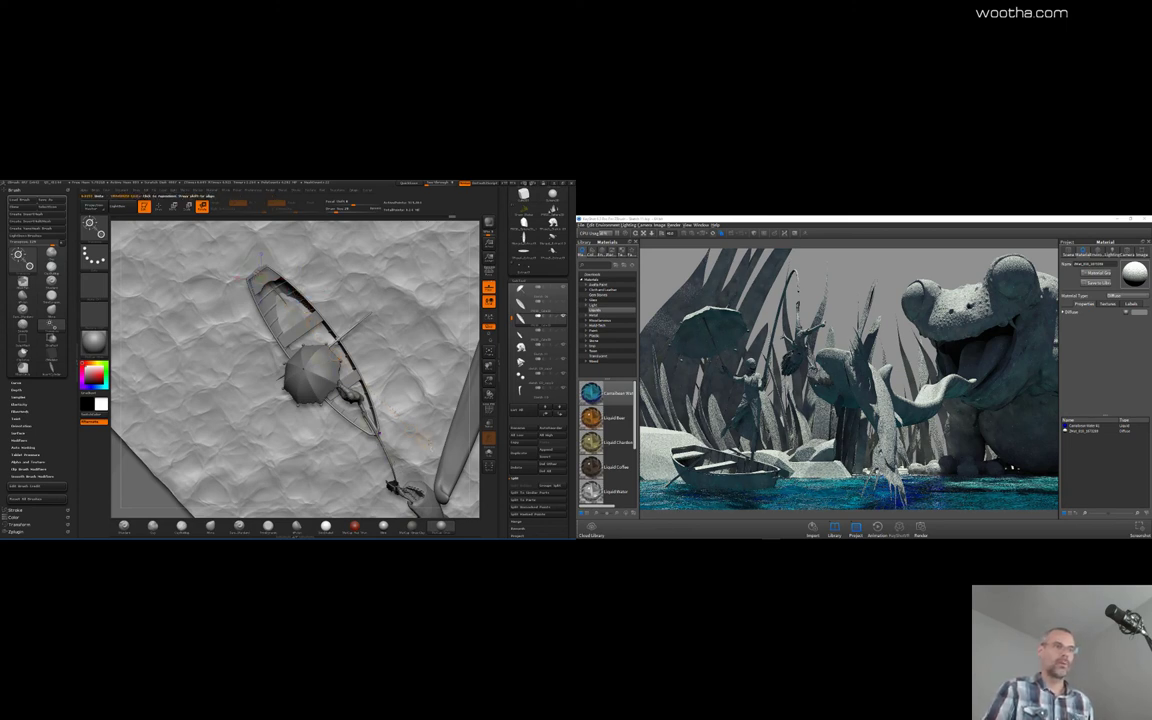
Shift the boat slightly in top view with Transpose Move, and resend the scene to KeyShot
{"action": "key", "text": "w"}
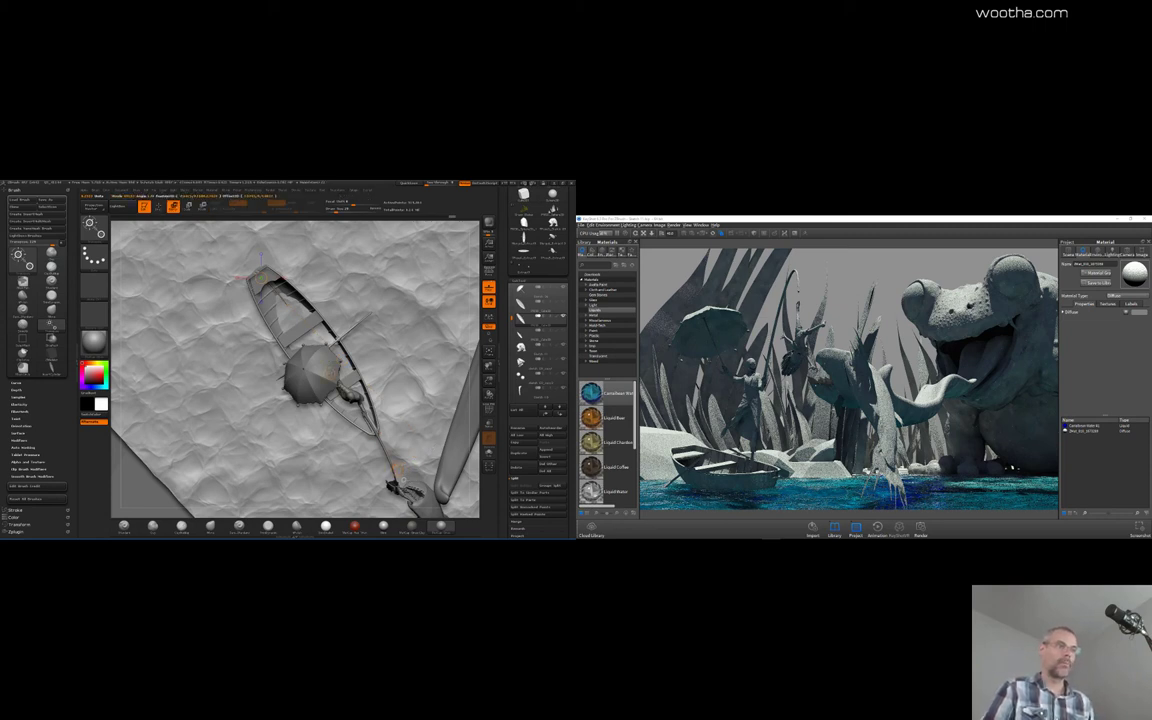
{"action": "key", "text": "q"}
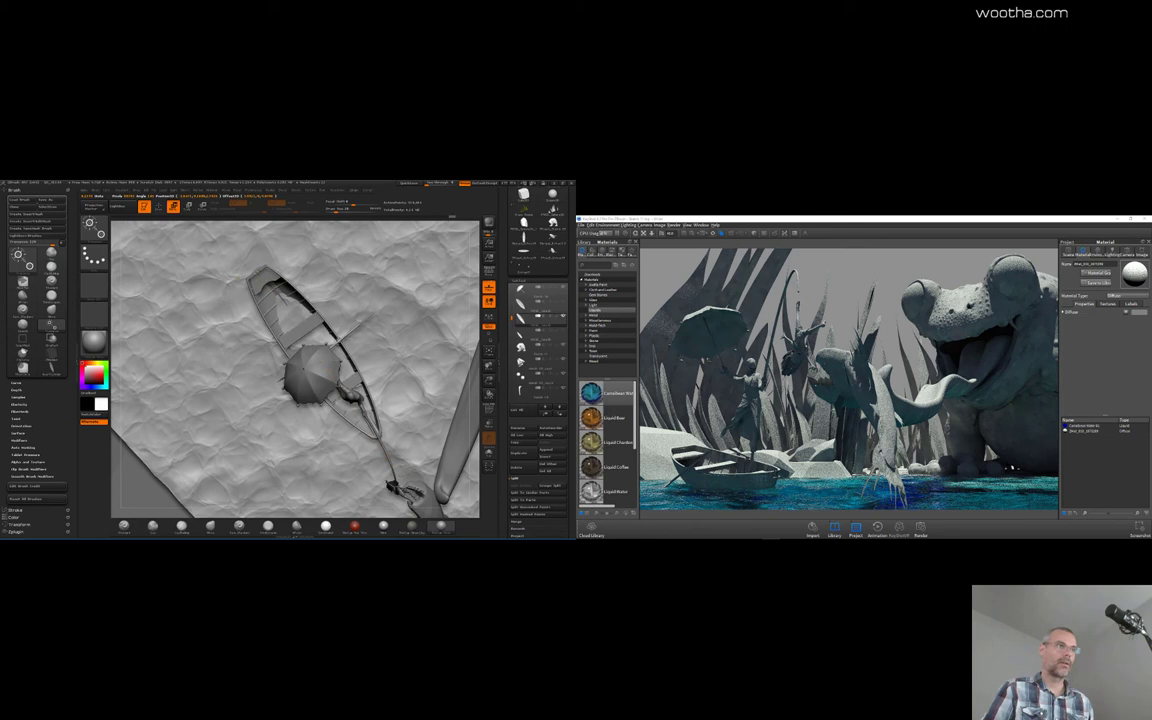
{"action": "left_click_drag", "start_coordinate": [335, 345], "coordinate": [341, 356]}
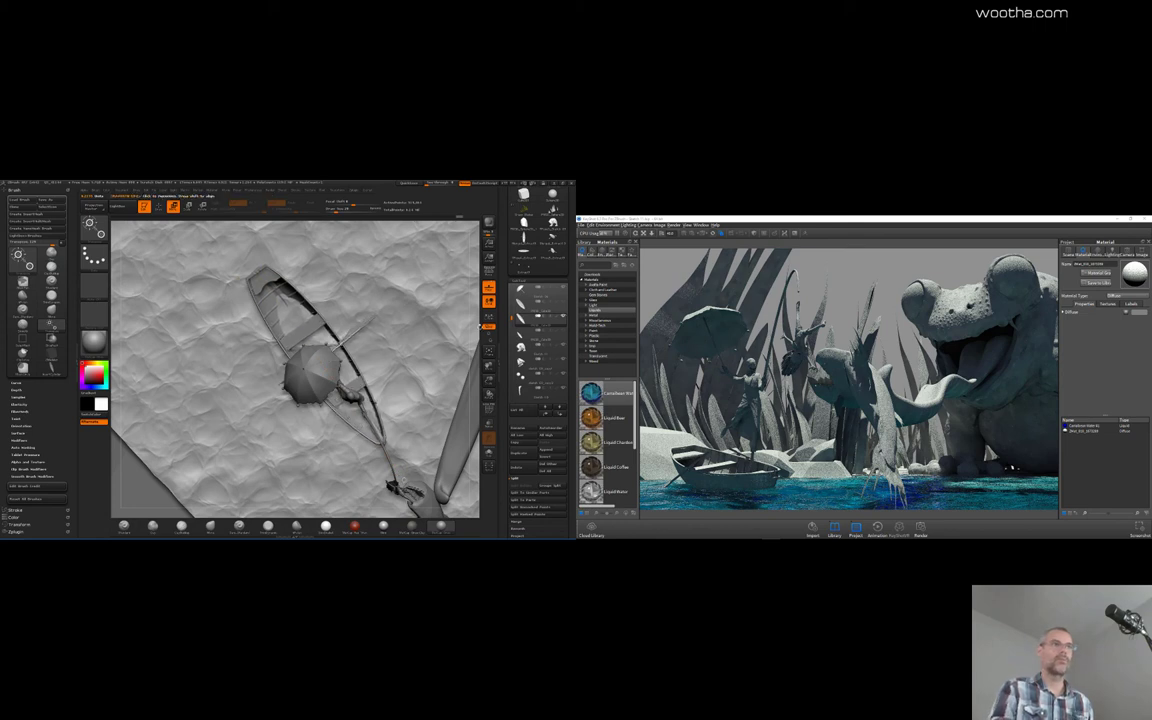
{"action": "left_click", "coordinate": [489, 227]}
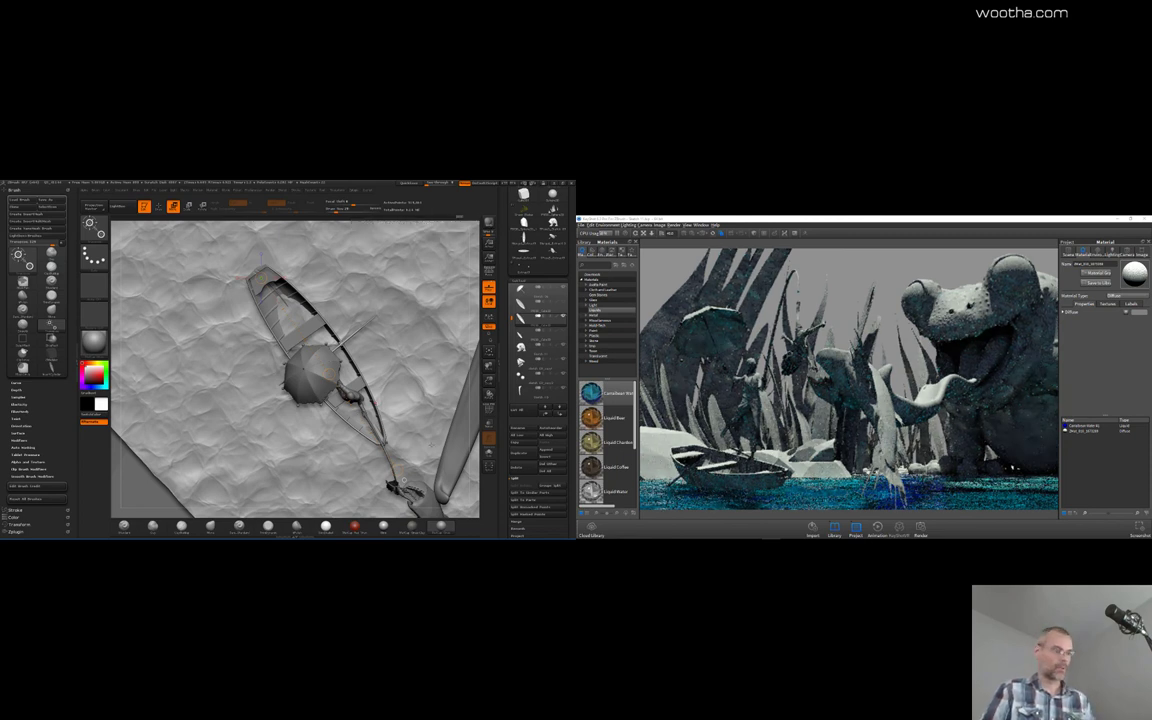
Turn the boat a little from above with Transpose Rotate, and refresh the KeyShot render
{"action": "key", "text": "r"}
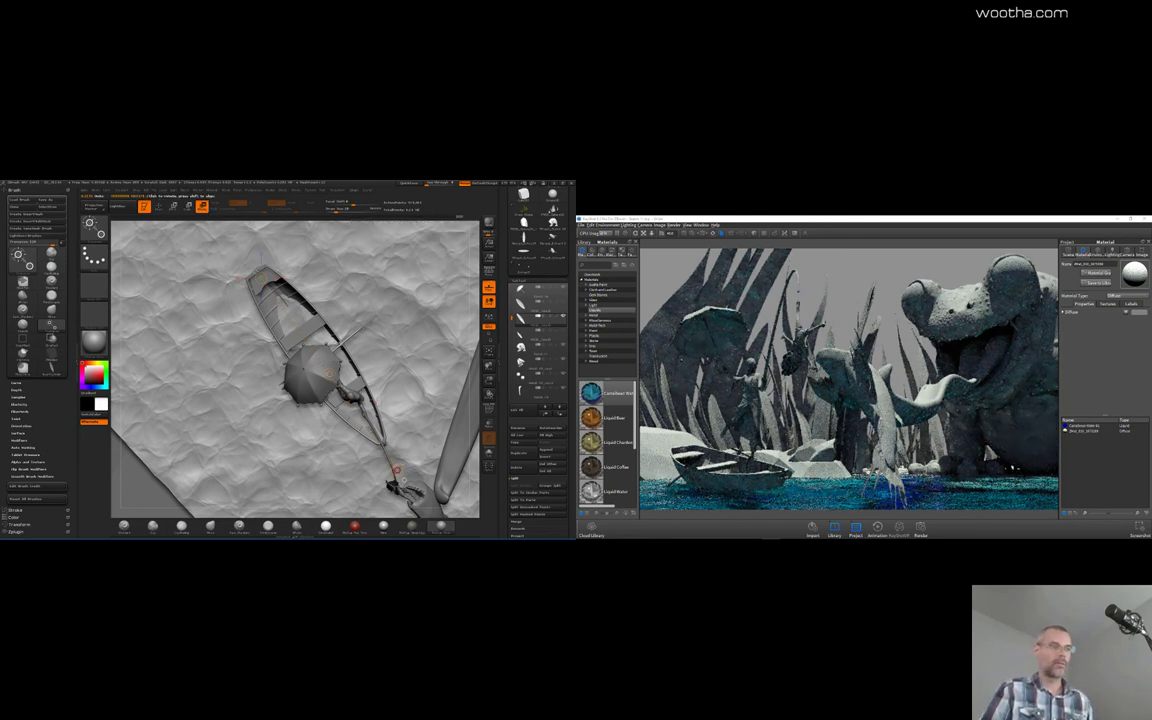
{"action": "left_click_drag", "start_coordinate": [397, 470], "coordinate": [480, 310]}
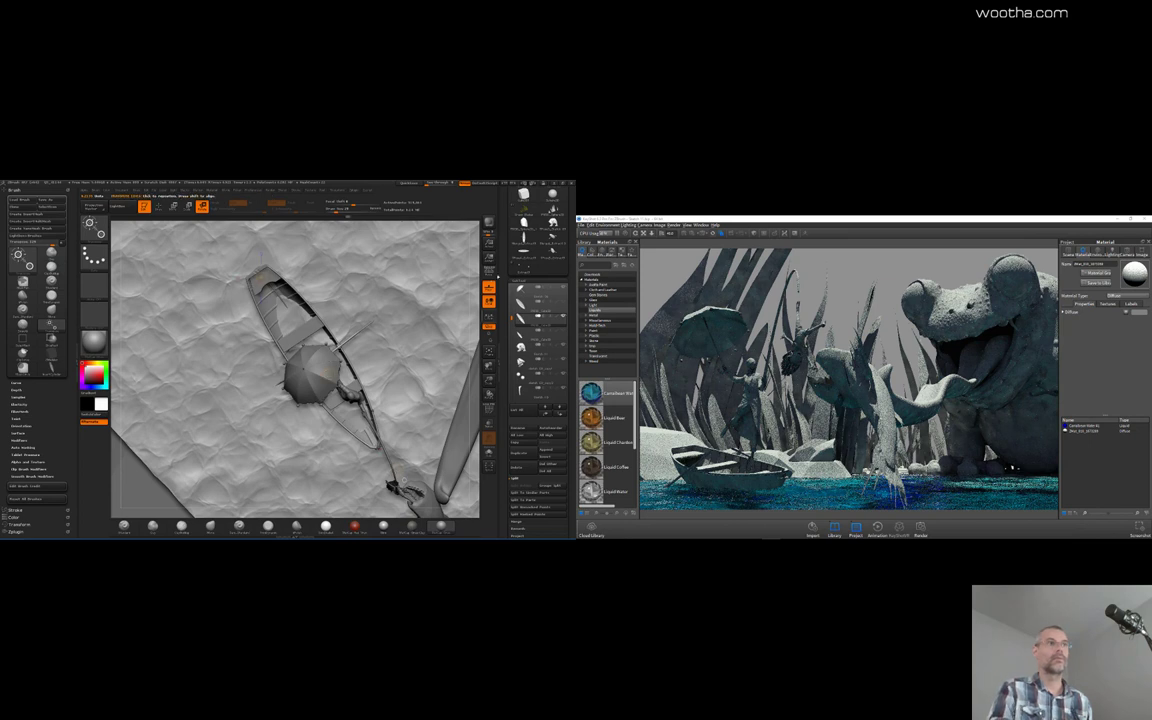
{"action": "left_click", "coordinate": [489, 223]}
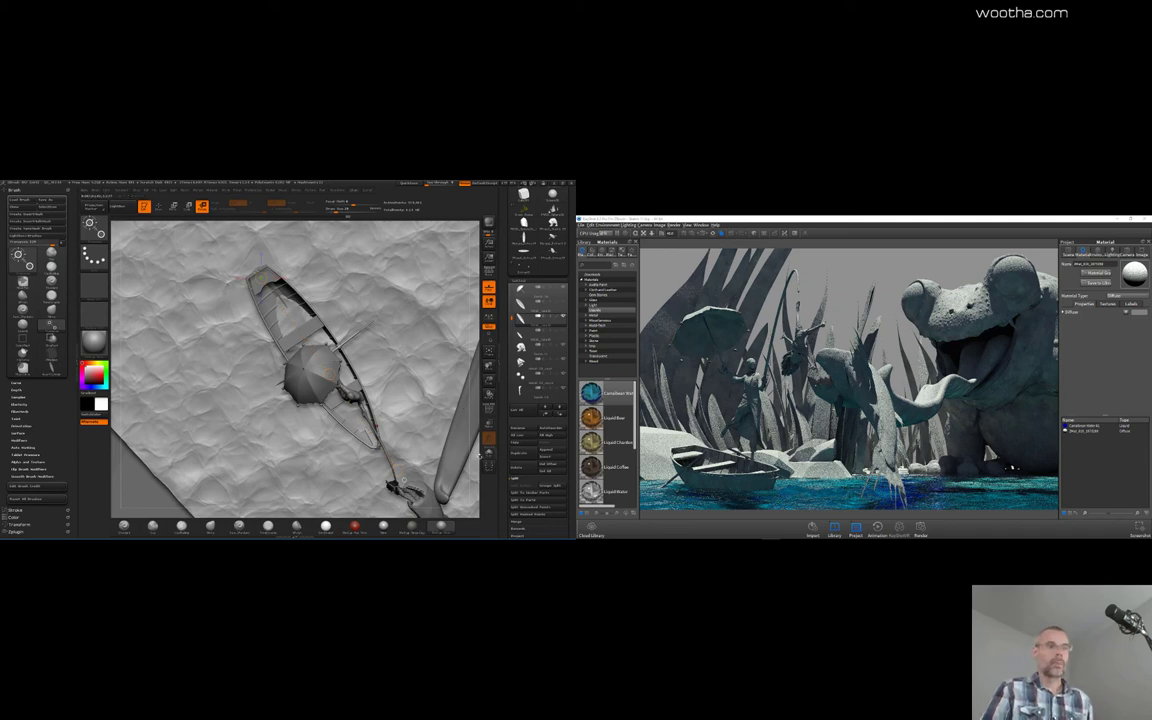
Mask the hull except for the tip of the bow, reshape the tip with Transpose Move in Solo mode, and update the KeyShot render
{"action": "left_click_drag", "start_coordinate": [472, 496], "coordinate": [473, 402]}
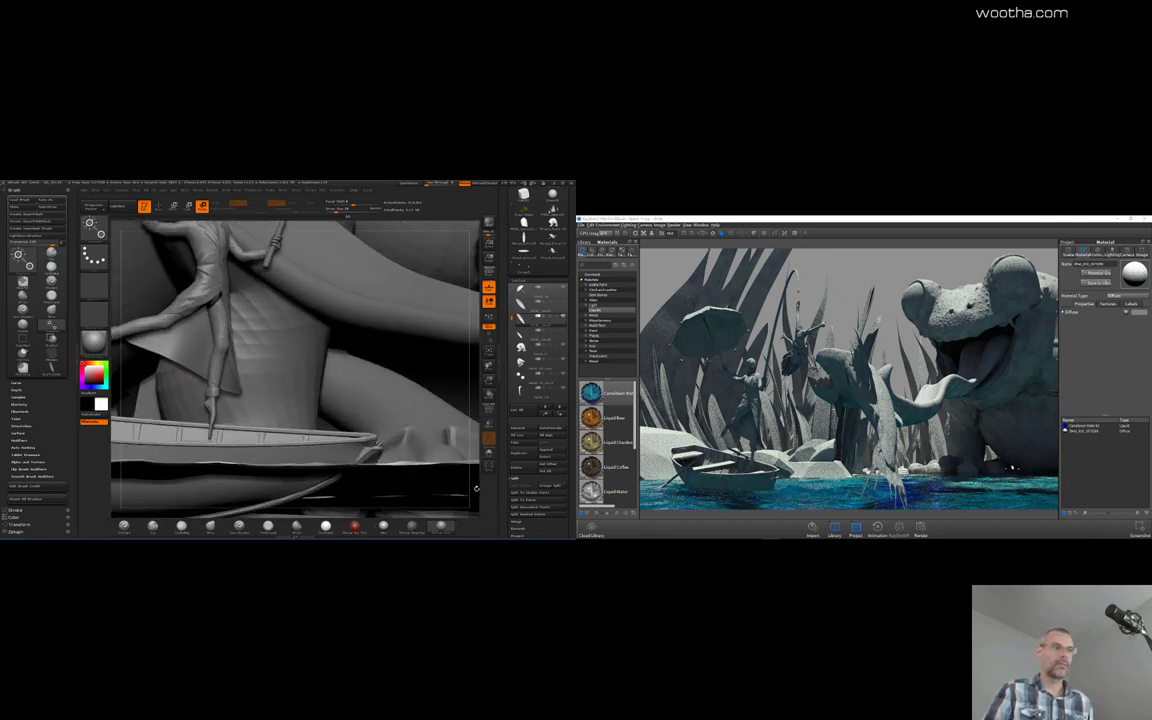
{"action": "left_click_drag", "start_coordinate": [370, 456], "coordinate": [392, 491], "text": "ctrl"}
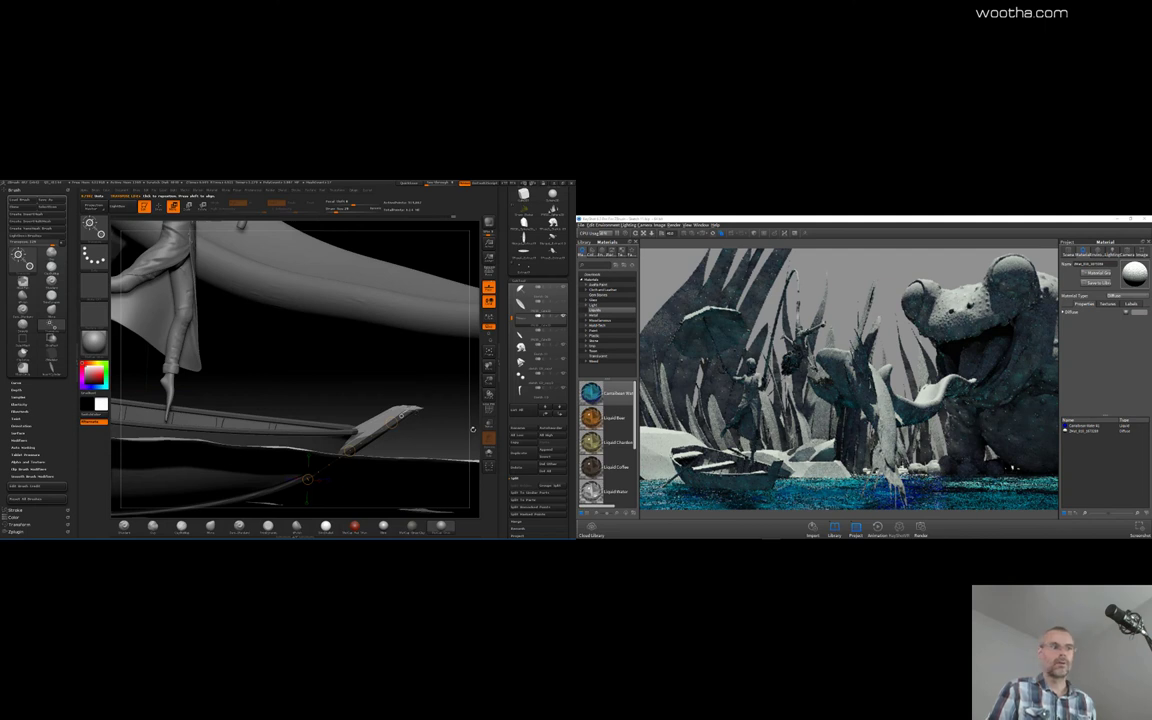
{"action": "mouse_move", "coordinate": [475, 428]}
{"action": "left_mouse_down"}
{"action": "mouse_move", "coordinate": [394, 453]}
{"action": "mouse_move", "coordinate": [457, 421]}
{"action": "left_mouse_up"}
{"action": "left_click", "coordinate": [489, 453]}
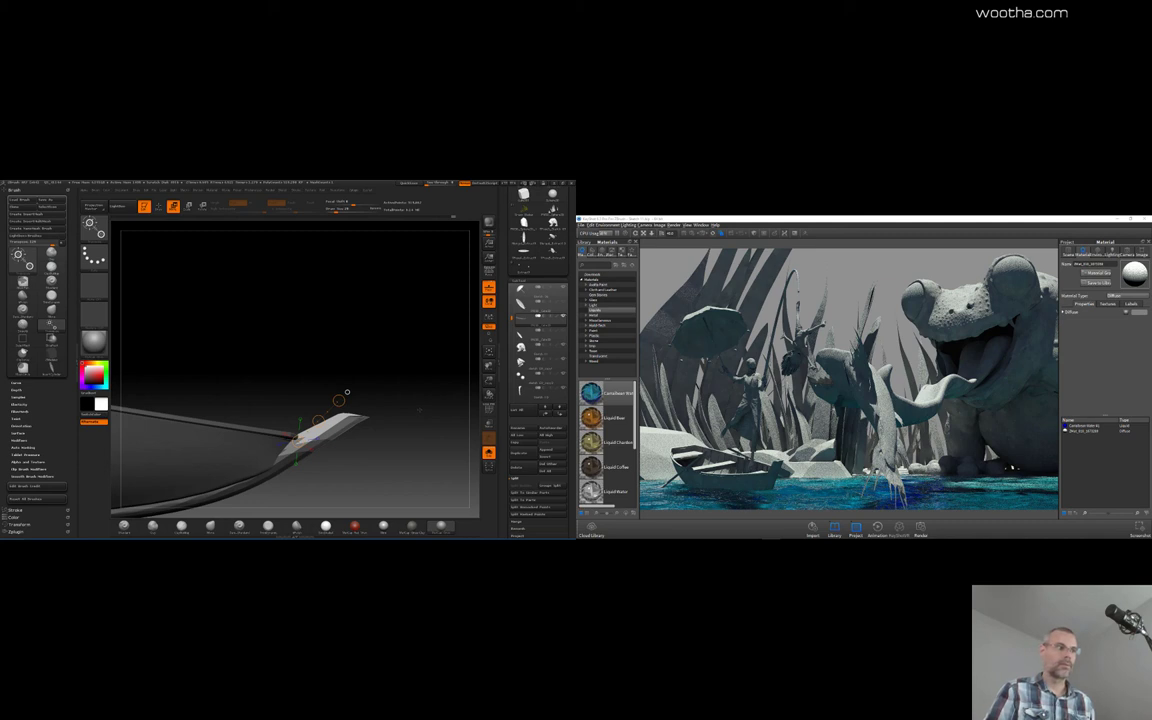
{"action": "left_click_drag", "start_coordinate": [338, 400], "coordinate": [359, 414]}
{"action": "left_click", "coordinate": [490, 457]}
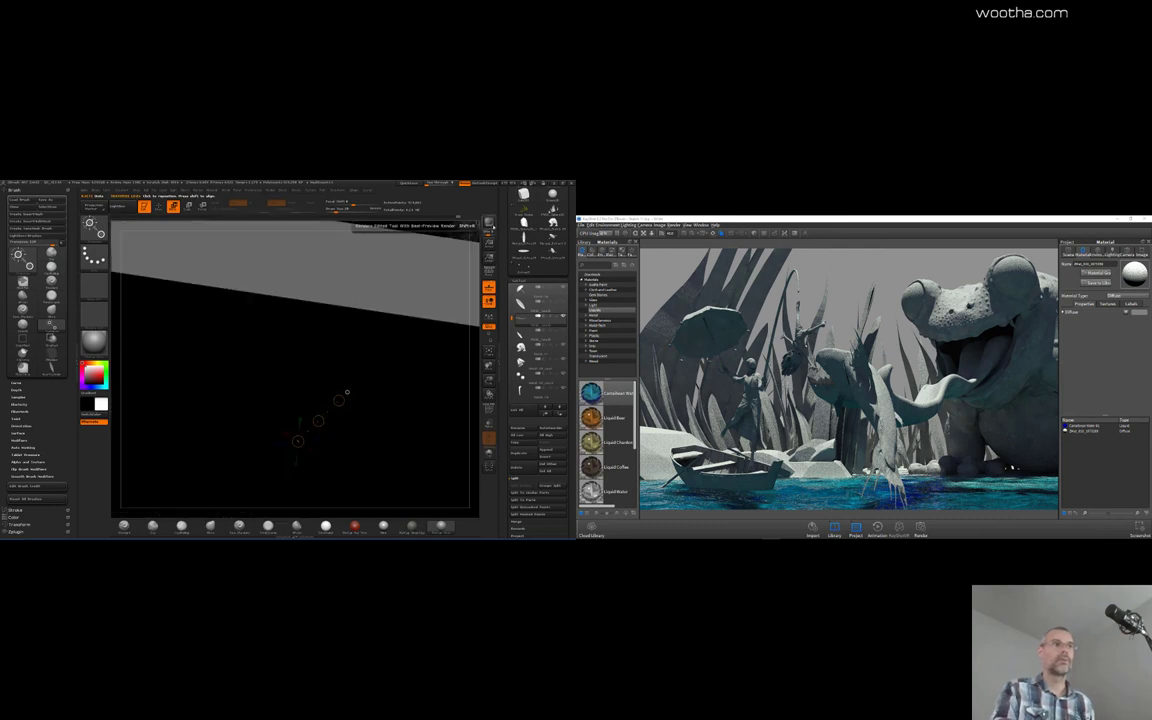
{"action": "left_click", "coordinate": [489, 224]}
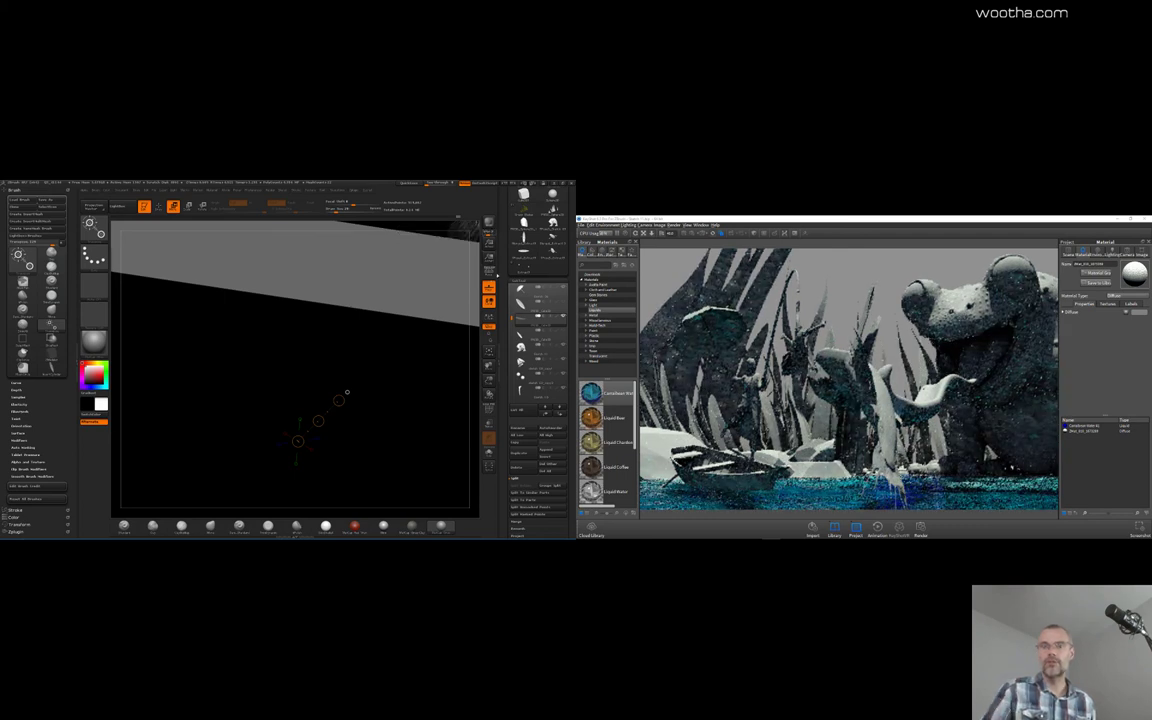
Move the figure's standing foot down onto the boat's seat with Transpose Move, and update the KeyShot render
{"action": "mouse_move", "coordinate": [540, 304]}
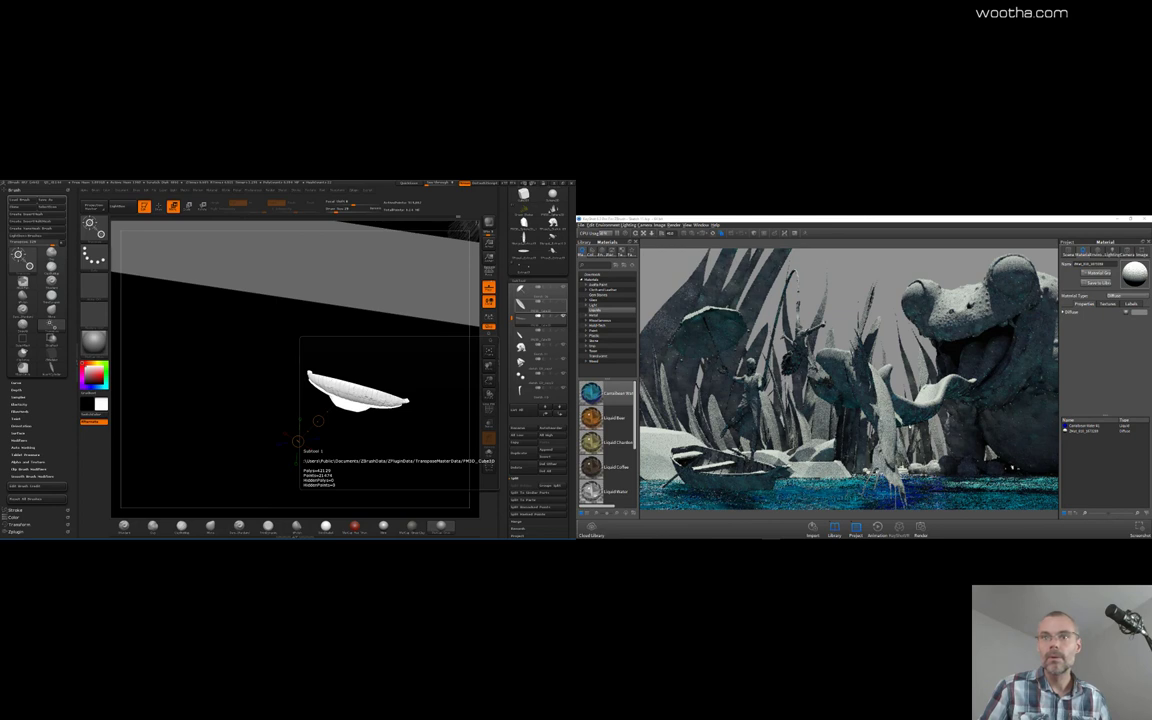
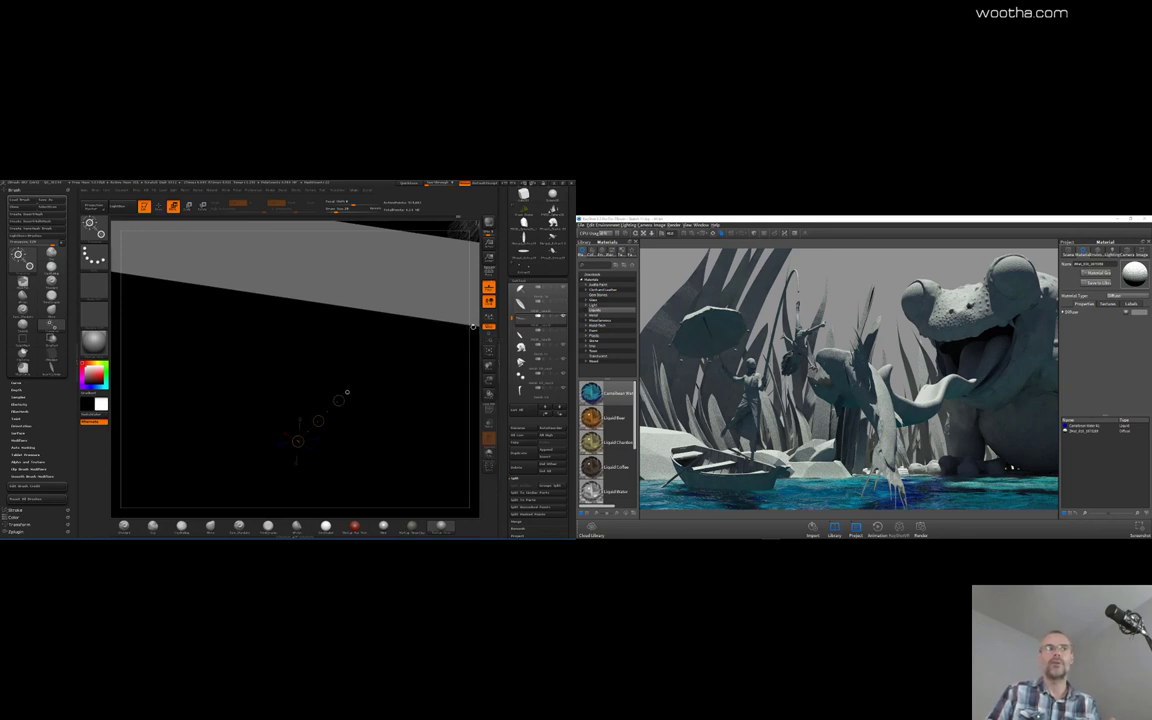
{"action": "left_click_drag", "start_coordinate": [473, 345], "coordinate": [473, 338]}
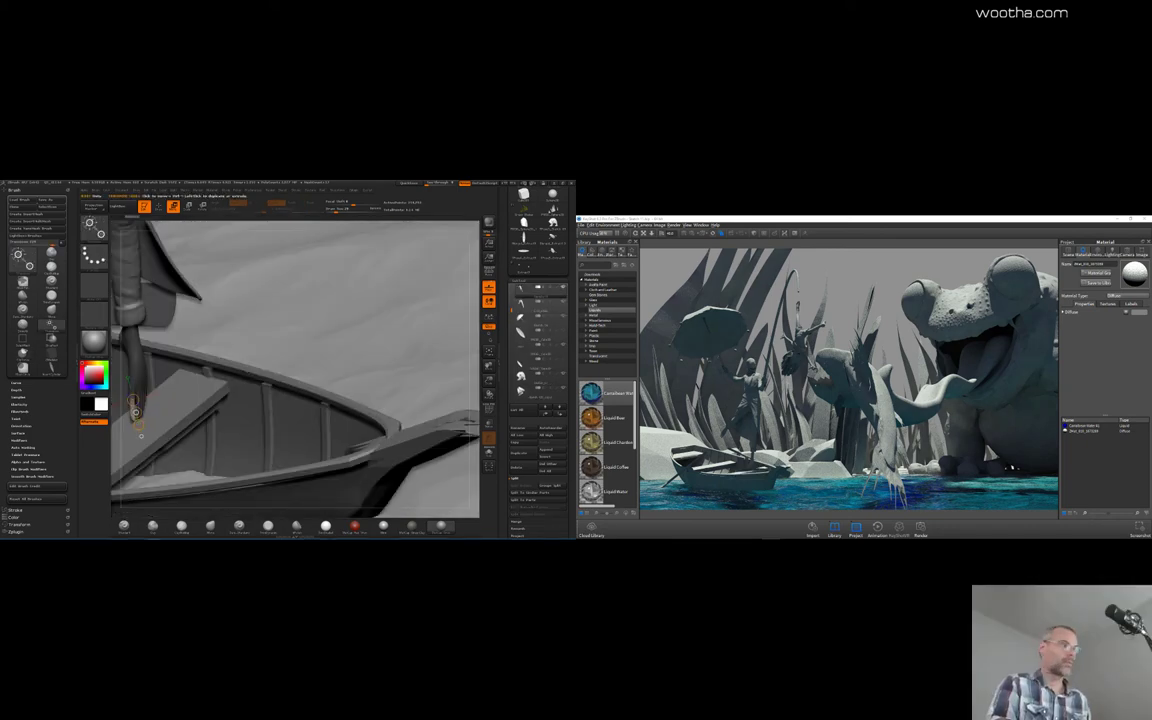
{"action": "left_click_drag", "start_coordinate": [132, 430], "coordinate": [250, 410], "text": "alt"}
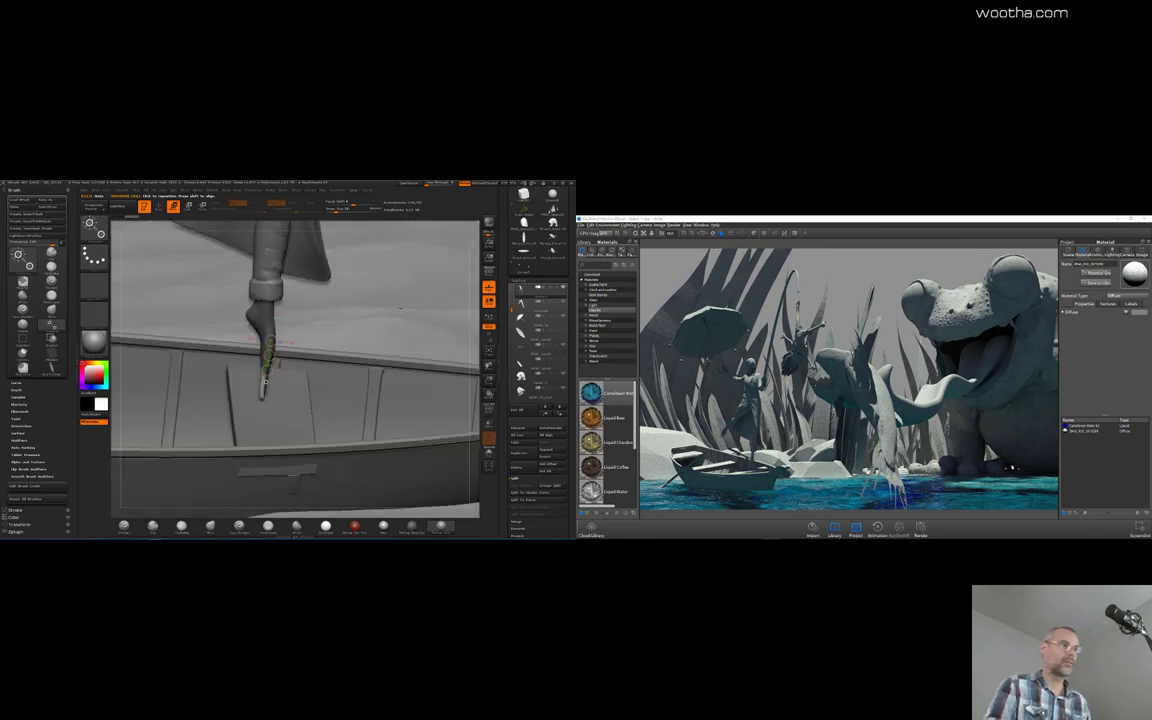
{"action": "left_click_drag", "start_coordinate": [264, 374], "coordinate": [262, 397]}
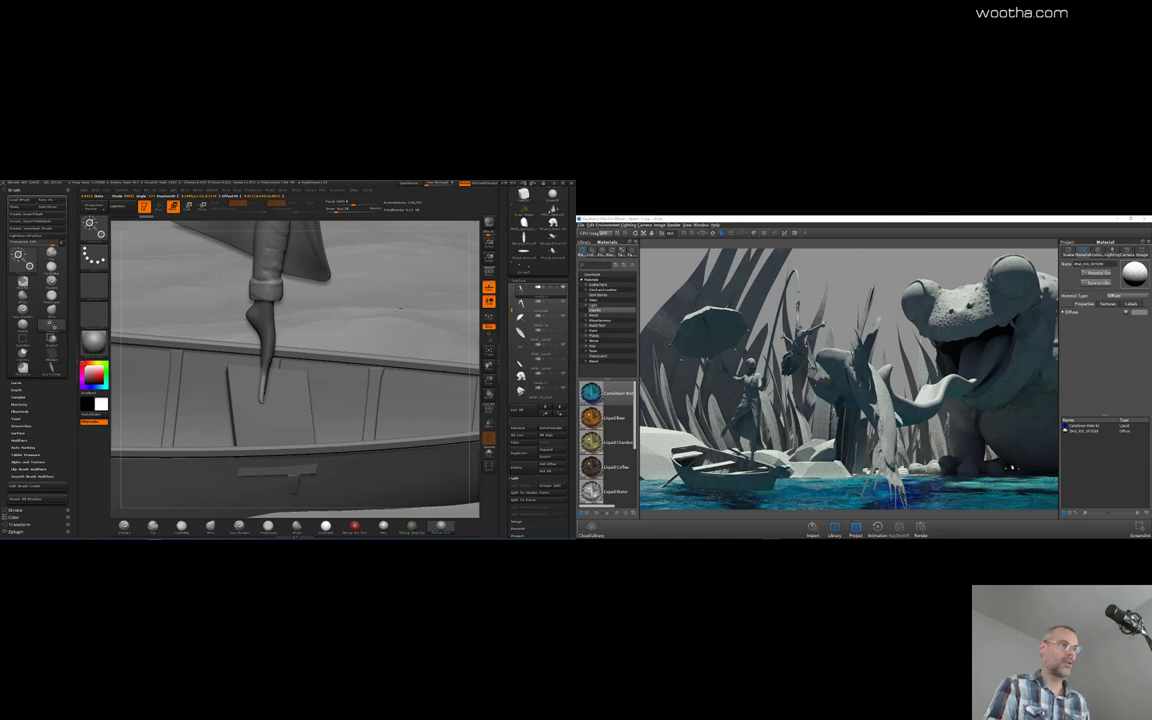
{"action": "left_click_drag", "start_coordinate": [474, 386], "coordinate": [446, 386]}
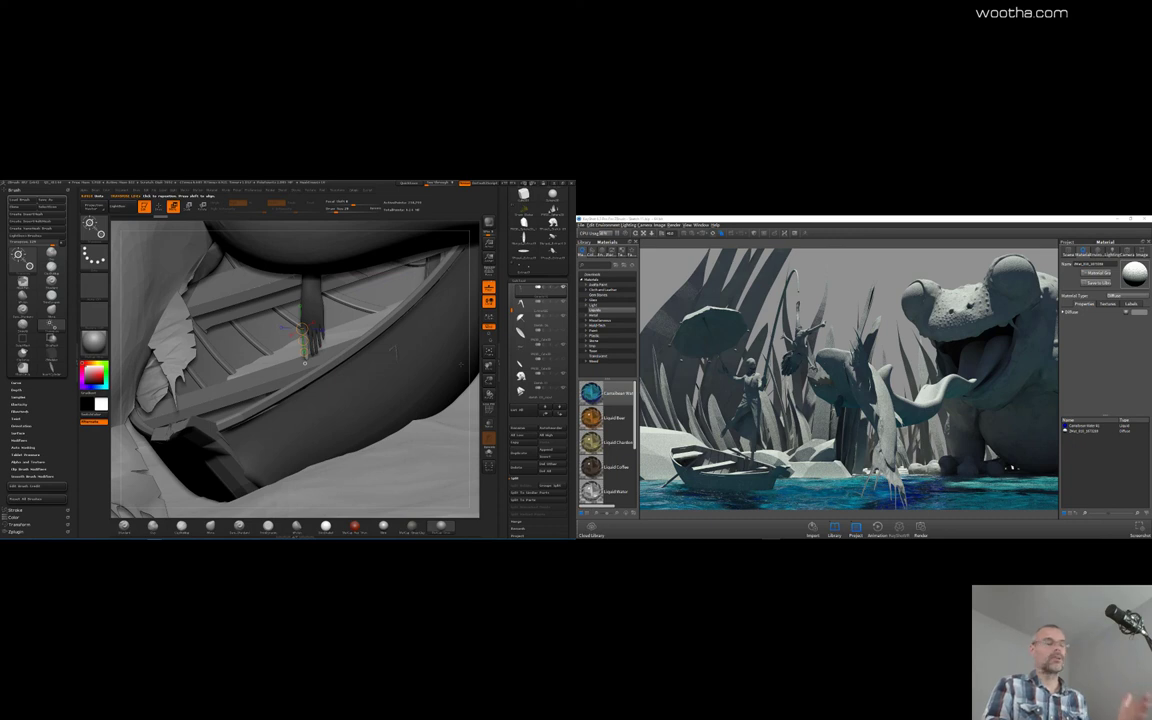
{"action": "mouse_move", "coordinate": [476, 365]}
{"action": "left_mouse_down"}
{"action": "mouse_move", "coordinate": [440, 375]}
{"action": "mouse_move", "coordinate": [480, 383]}
{"action": "left_mouse_up"}
{"action": "left_click", "coordinate": [480, 382]}
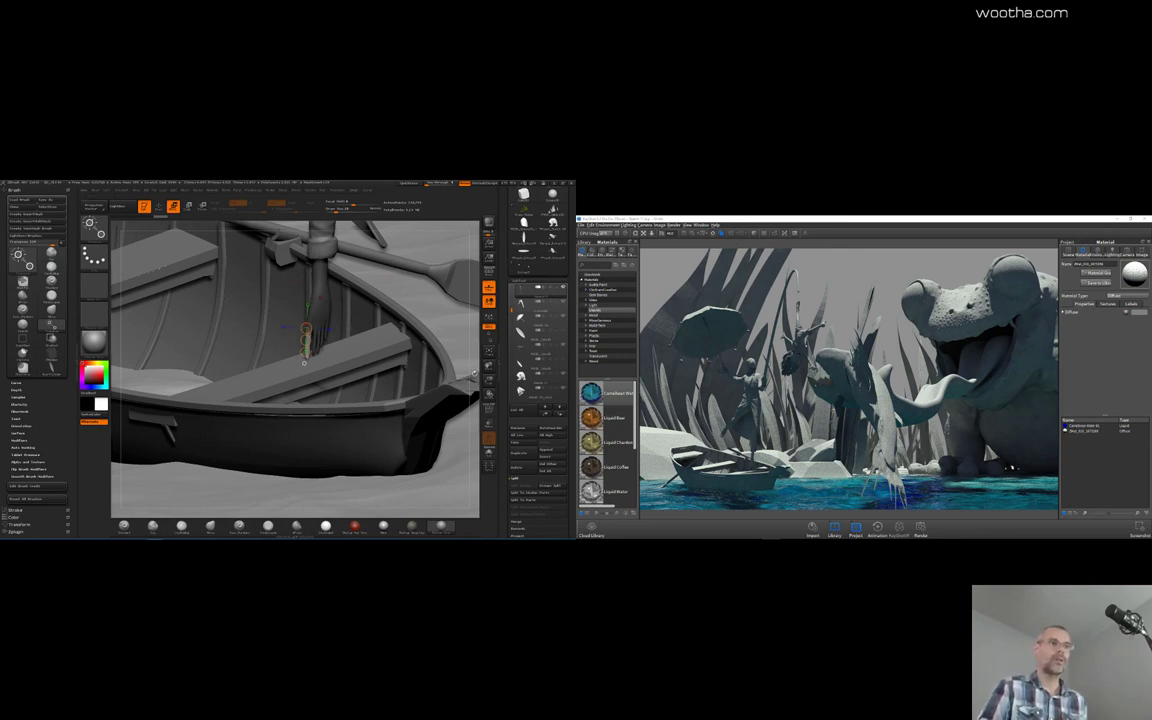
{"action": "left_click_drag", "start_coordinate": [475, 370], "coordinate": [473, 367]}
{"action": "left_click", "coordinate": [475, 376]}
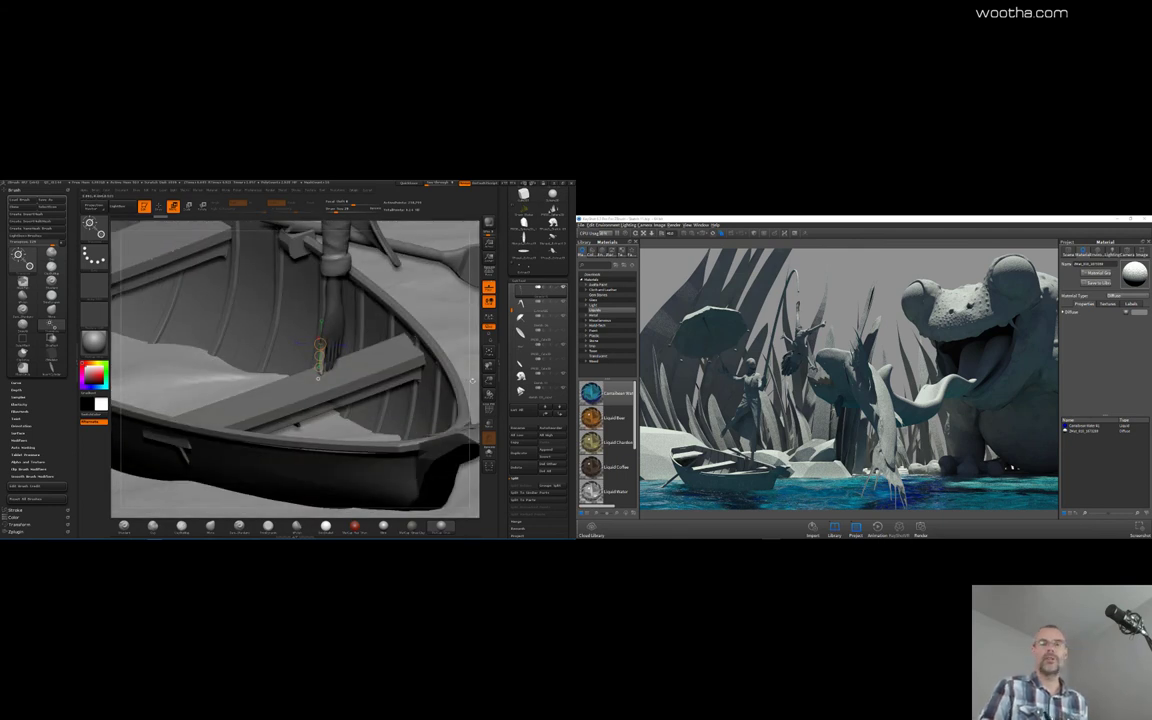
{"action": "left_click_drag", "start_coordinate": [472, 380], "coordinate": [473, 380]}
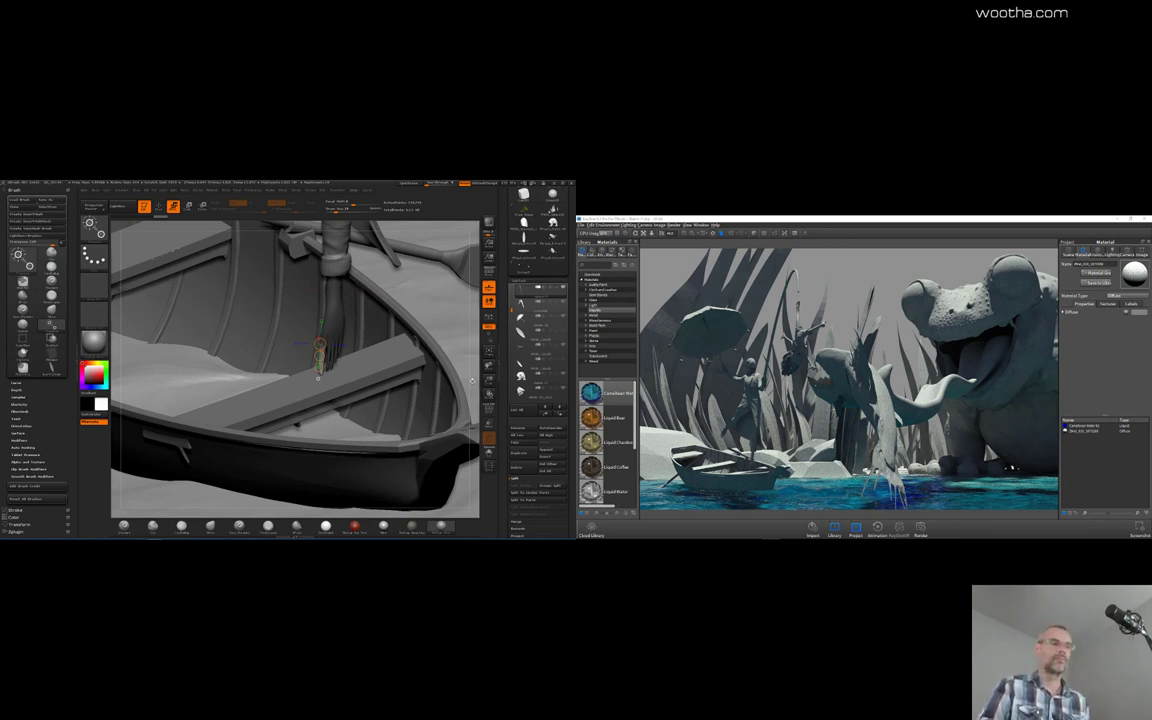
{"action": "left_click", "coordinate": [489, 222]}
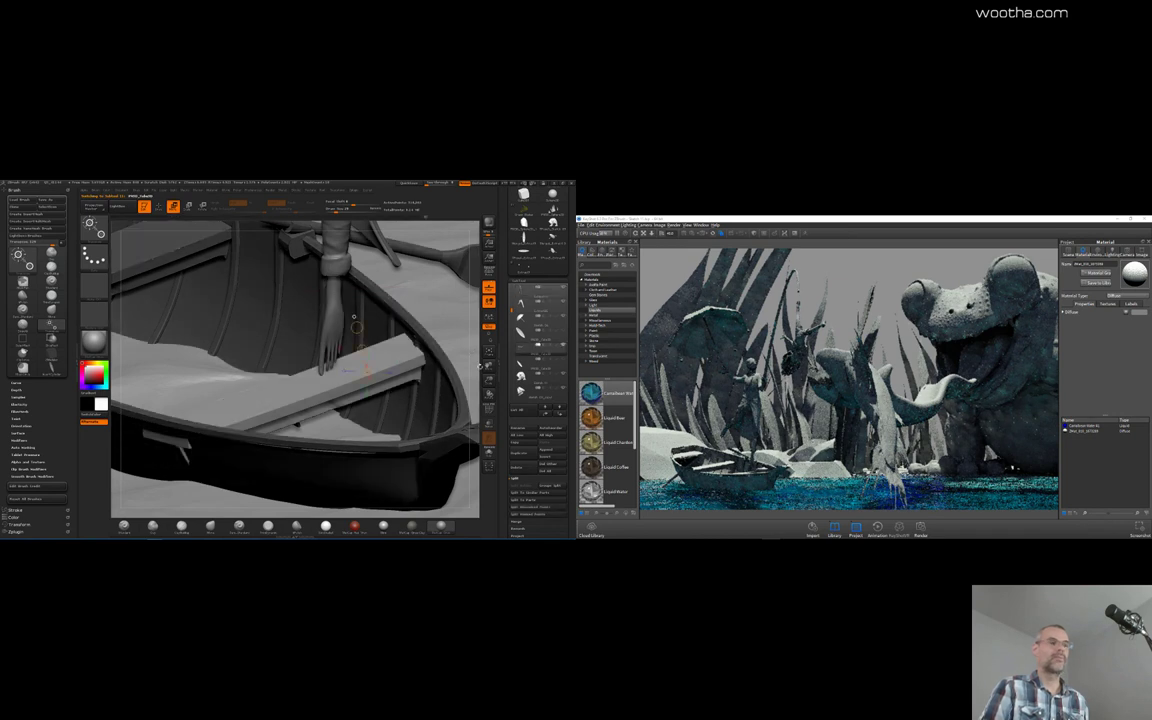
Isolate the figure's leg mesh to clear the mask around its foot, and restore the full scene
{"action": "left_click", "coordinate": [334, 326], "text": "alt"}
{"action": "left_click", "coordinate": [489, 452]}
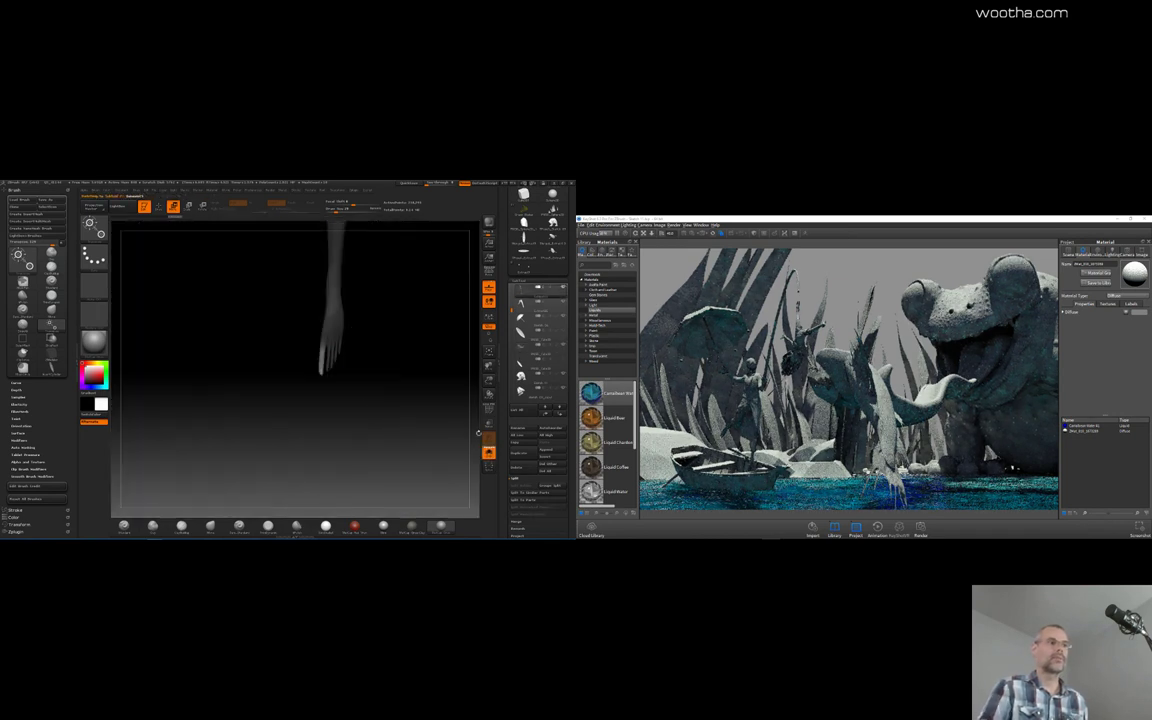
{"action": "mouse_move", "coordinate": [436, 336]}
{"action": "left_mouse_down", "text": "ctrl"}
{"action": "mouse_move", "coordinate": [446, 416]}
{"action": "mouse_move", "coordinate": [463, 254]}
{"action": "left_mouse_up", "text": "ctrl"}
{"action": "left_click", "coordinate": [489, 452]}
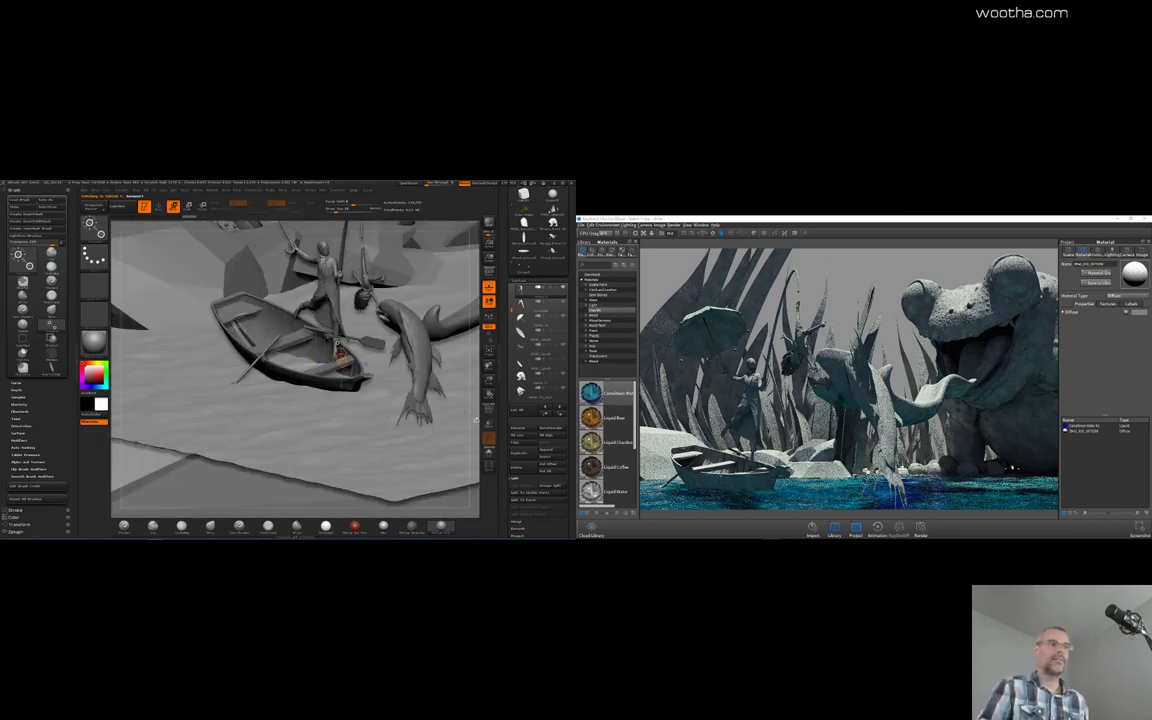
{"action": "left_click_drag", "start_coordinate": [476, 420], "coordinate": [460, 369], "text": "alt"}
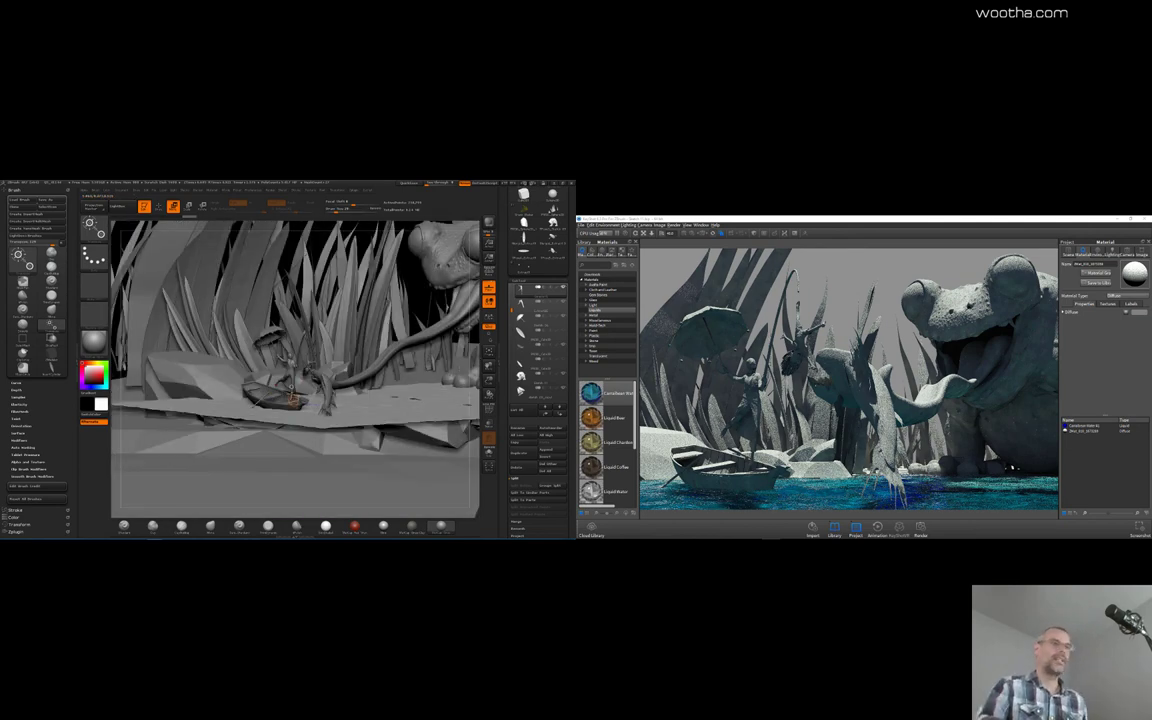
{"action": "left_click_drag", "start_coordinate": [466, 344], "coordinate": [425, 380], "text": "alt"}
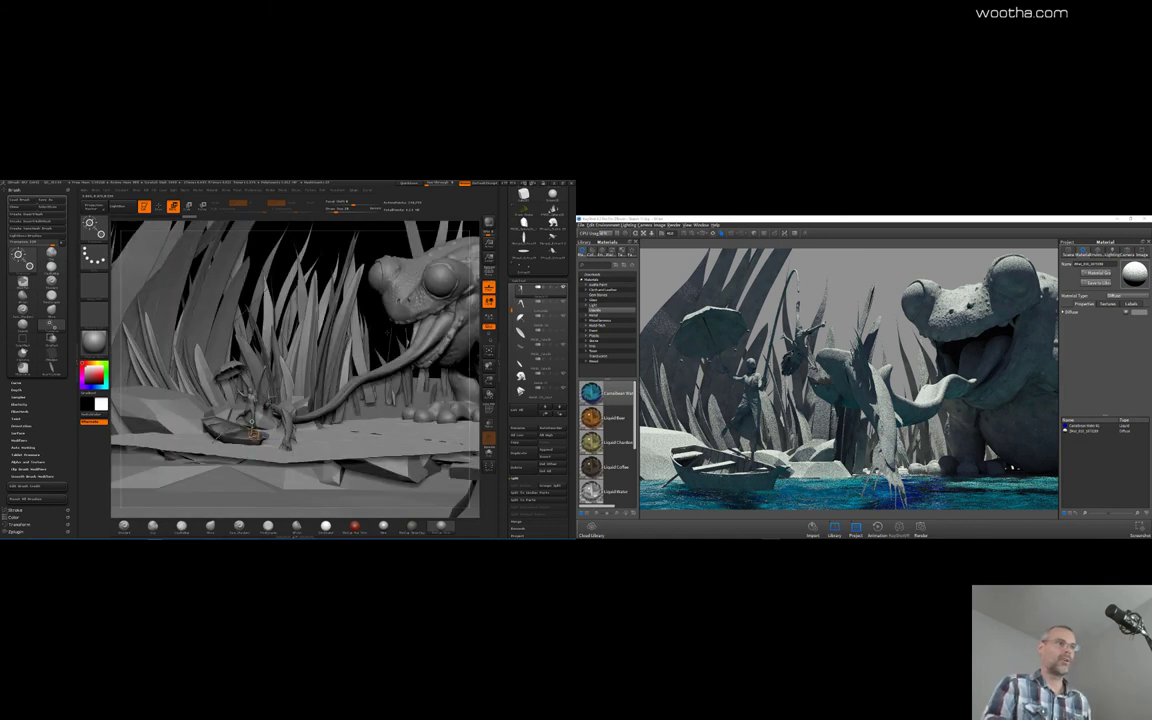
{"action": "left_click_drag", "start_coordinate": [253, 433], "coordinate": [255, 434]}
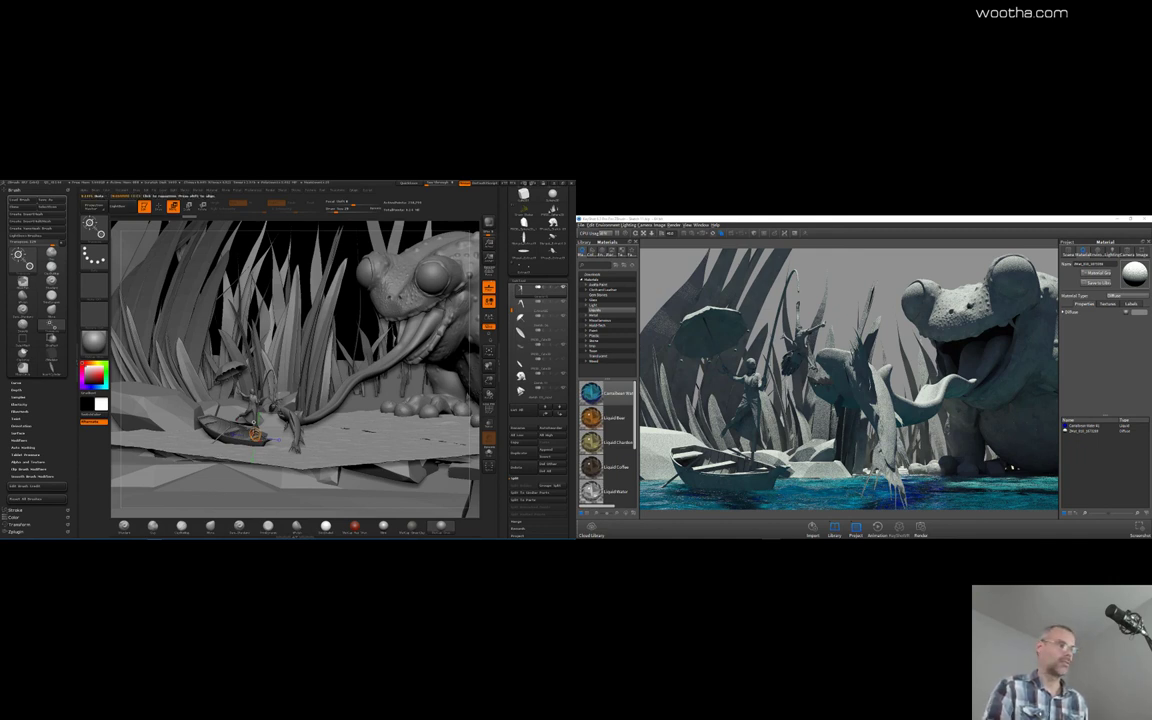
Select the rowboat, show it in Solo mode, and mask every part except the near oar
{"action": "left_click", "coordinate": [233, 433], "text": "alt"}
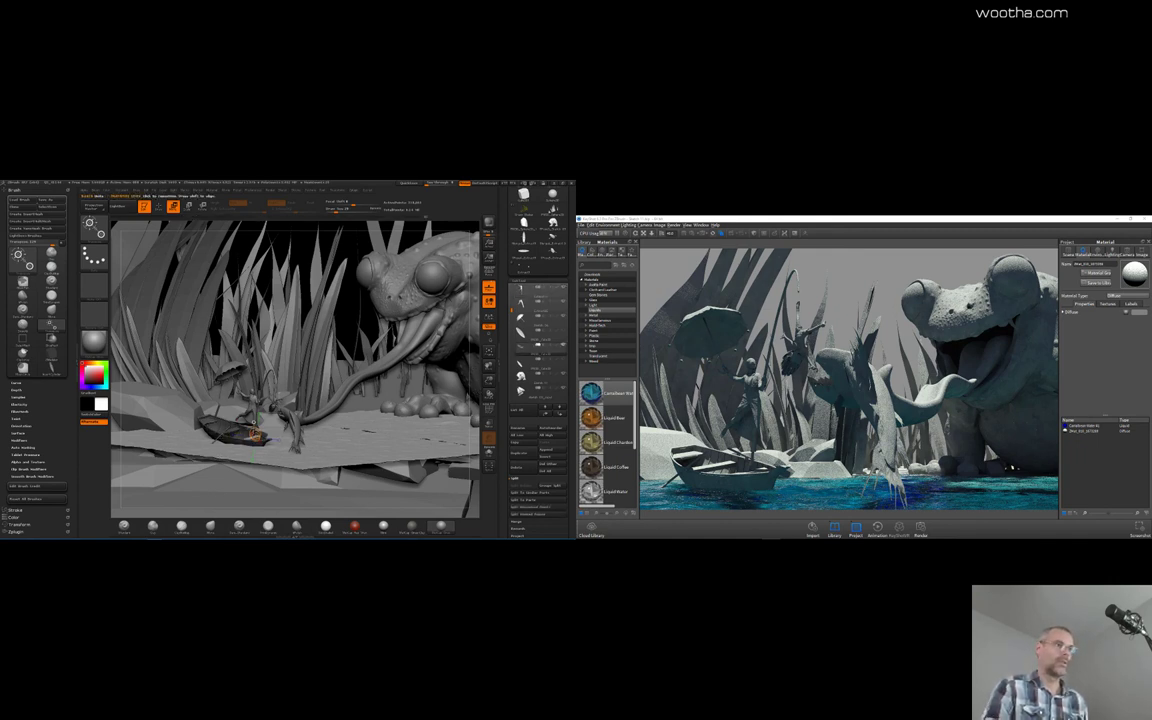
{"action": "left_click", "coordinate": [488, 453]}
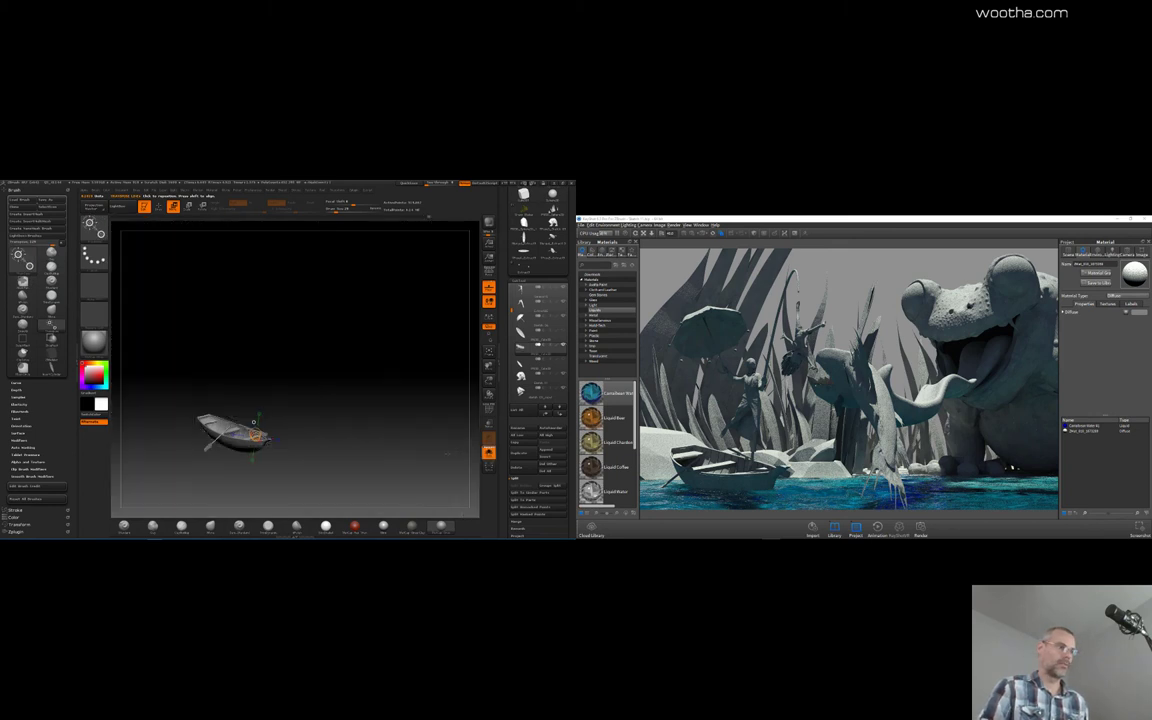
{"action": "left_click_drag", "start_coordinate": [345, 403], "coordinate": [376, 340]}
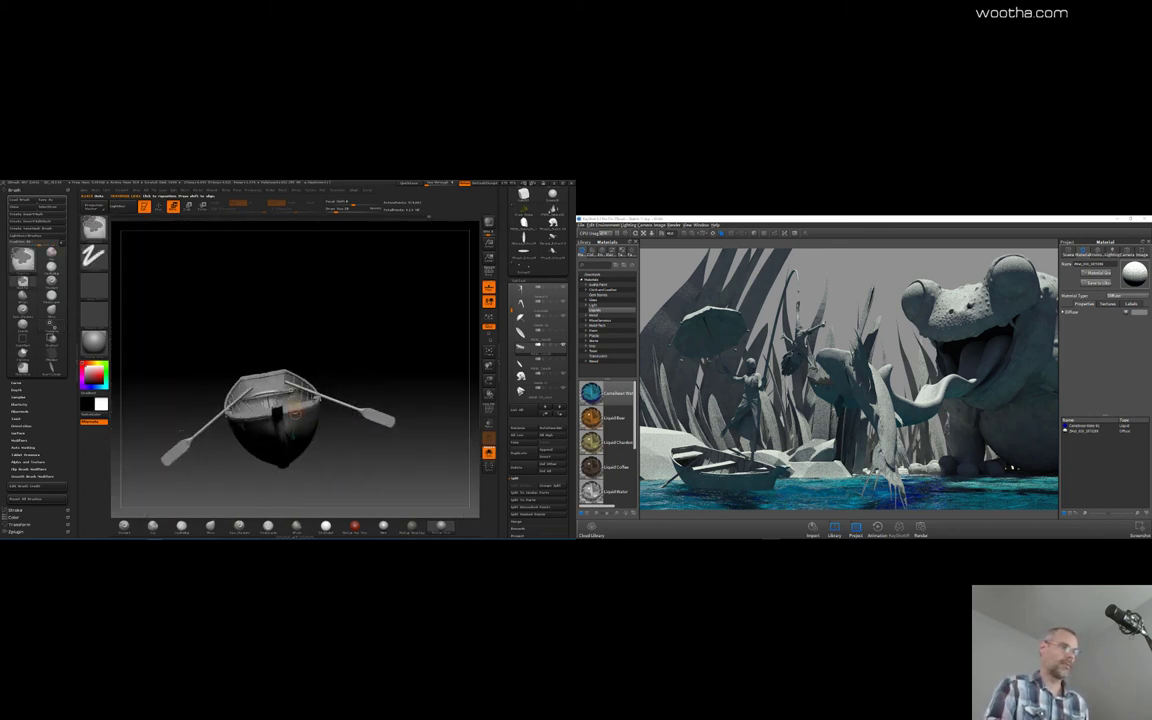
{"action": "left_click_drag", "start_coordinate": [175, 420], "coordinate": [202, 470], "text": "ctrl+shift"}
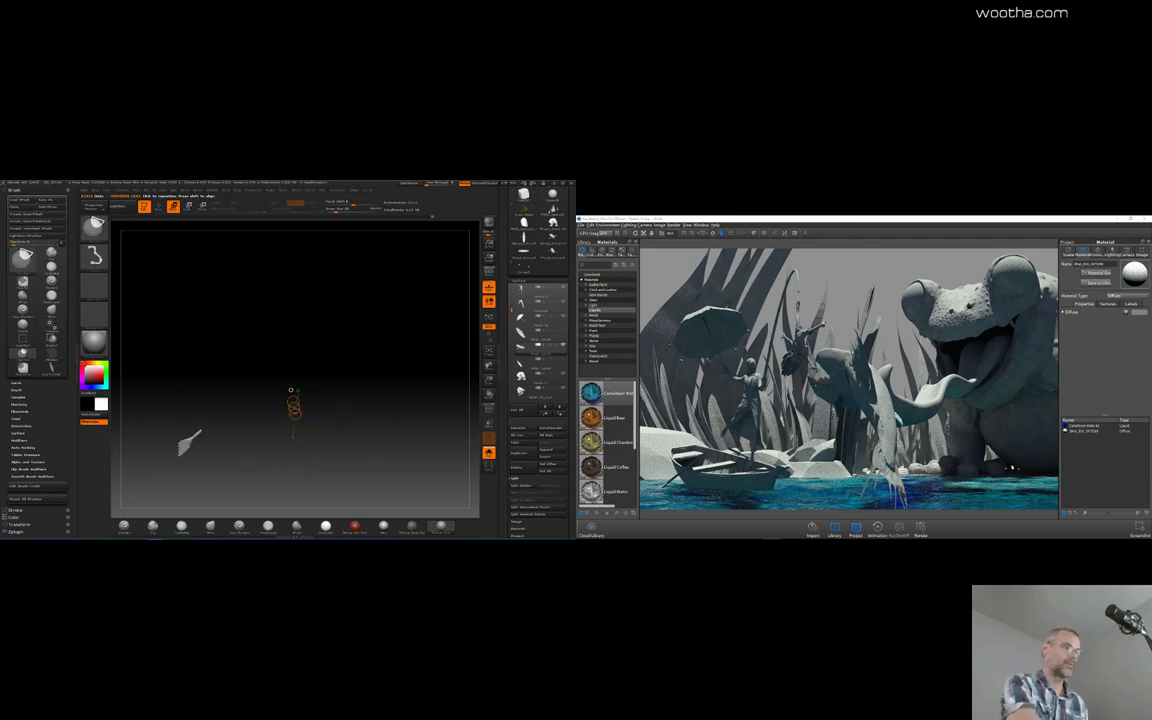
{"action": "key", "text": "ctrl+shift+a"}
{"action": "left_click", "coordinate": [218, 360], "text": "ctrl"}
{"action": "left_click", "coordinate": [218, 360], "text": "ctrl+shift"}
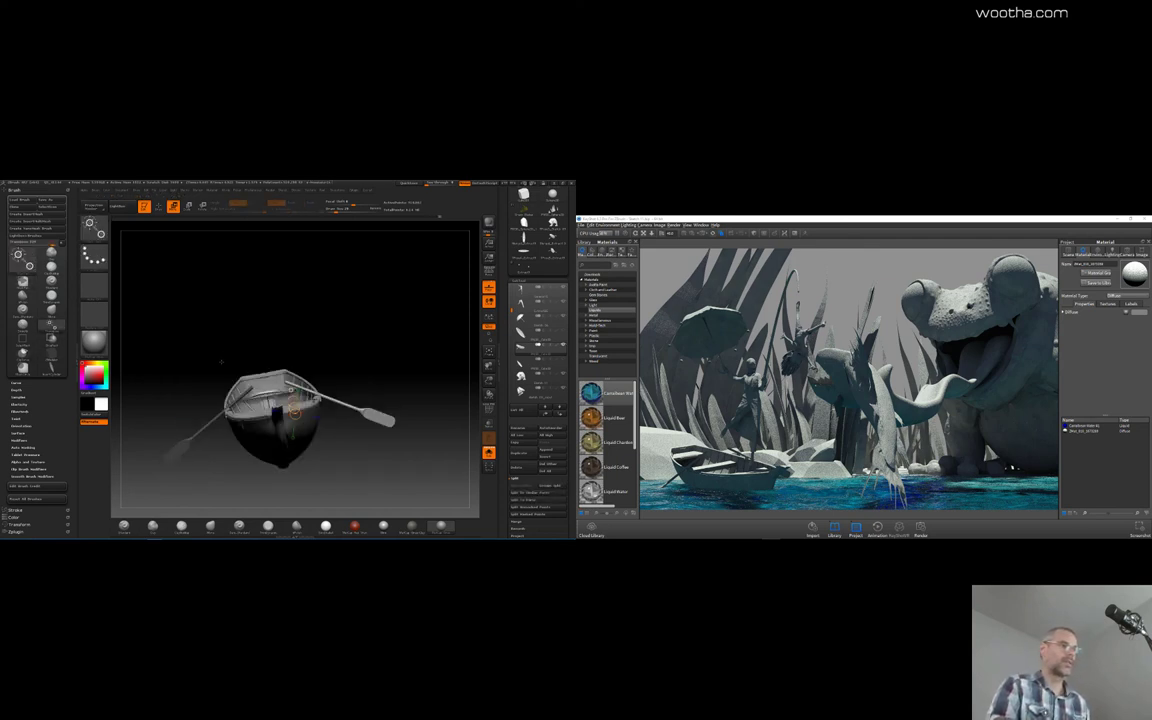
{"action": "left_click", "coordinate": [217, 357], "text": "ctrl"}
{"action": "left_click_drag", "start_coordinate": [217, 356], "coordinate": [268, 300], "text": "alt"}
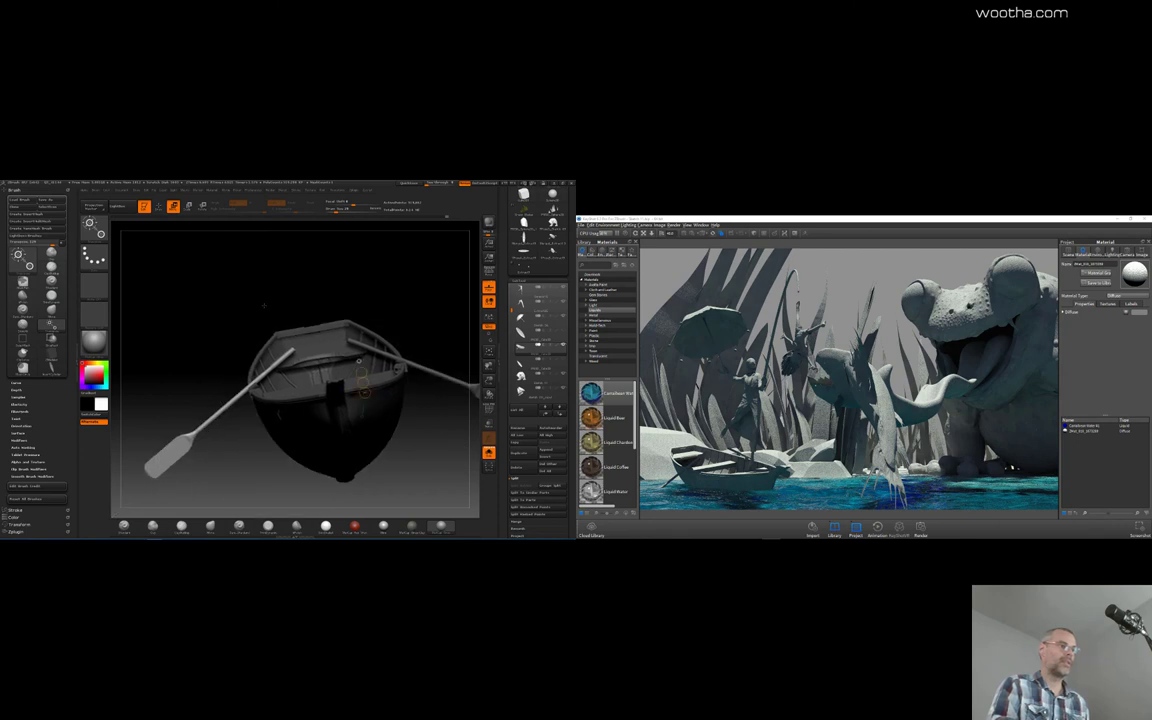
Isolate the boat's oarlocks, unmask the one under the near oar, and show the whole boat again
{"action": "left_click_drag", "start_coordinate": [189, 376], "coordinate": [200, 342]}
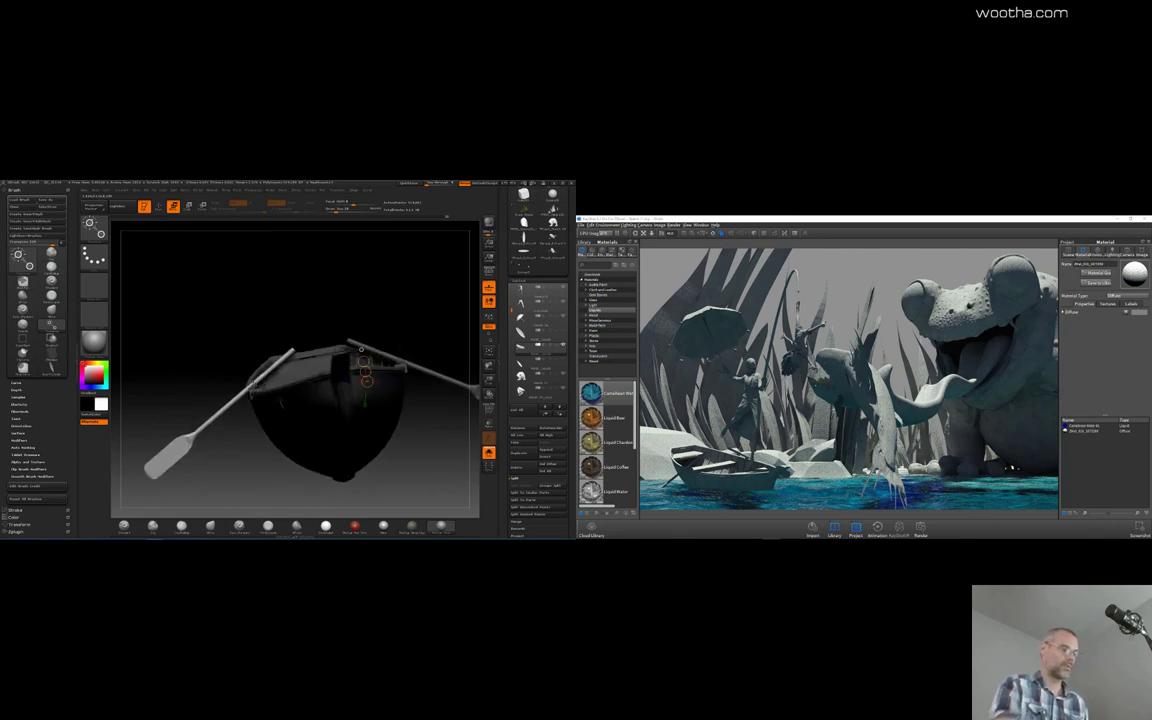
{"action": "key", "text": "q"}
{"action": "left_click", "coordinate": [254, 388], "text": "ctrl+shift"}
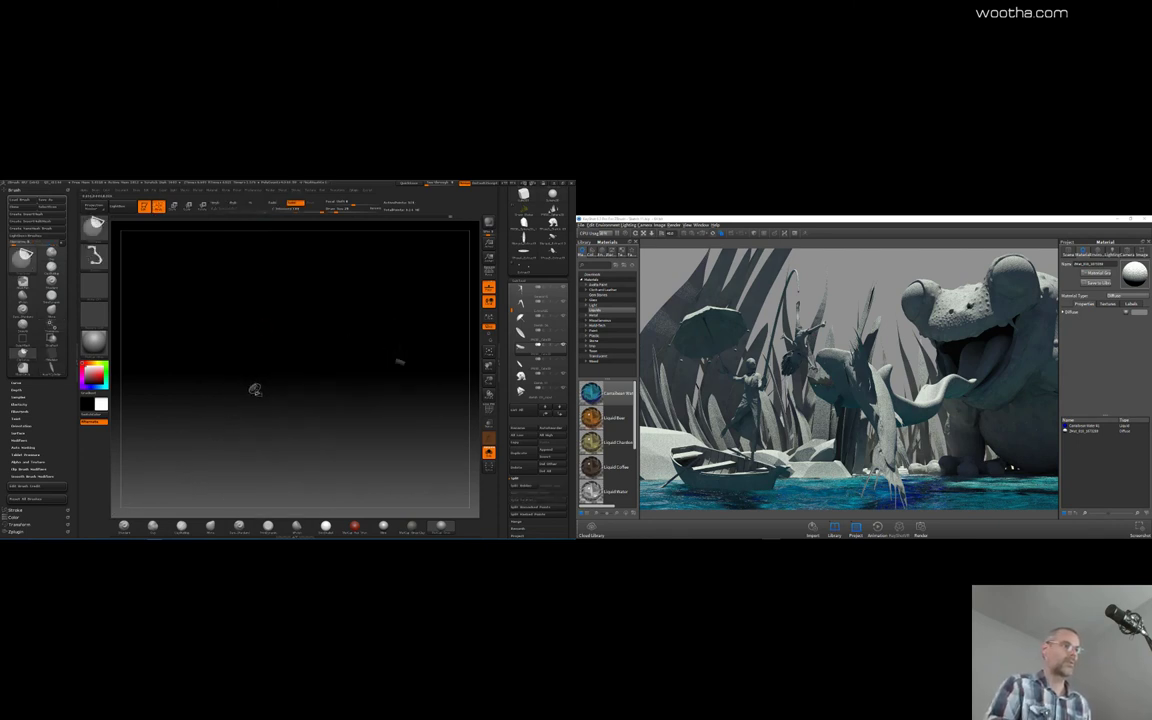
{"action": "left_click_drag", "start_coordinate": [220, 355], "coordinate": [272, 419], "text": "ctrl+alt"}
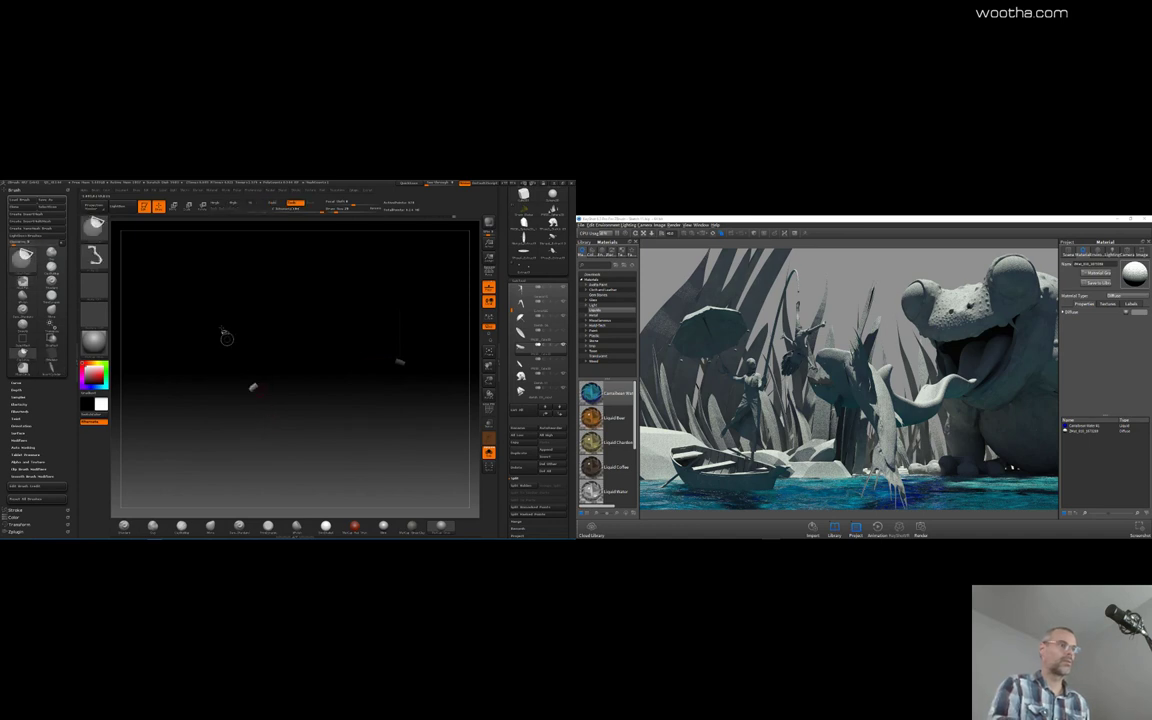
{"action": "left_click", "coordinate": [224, 333], "text": "ctrl+shift"}
{"action": "key", "text": "w"}
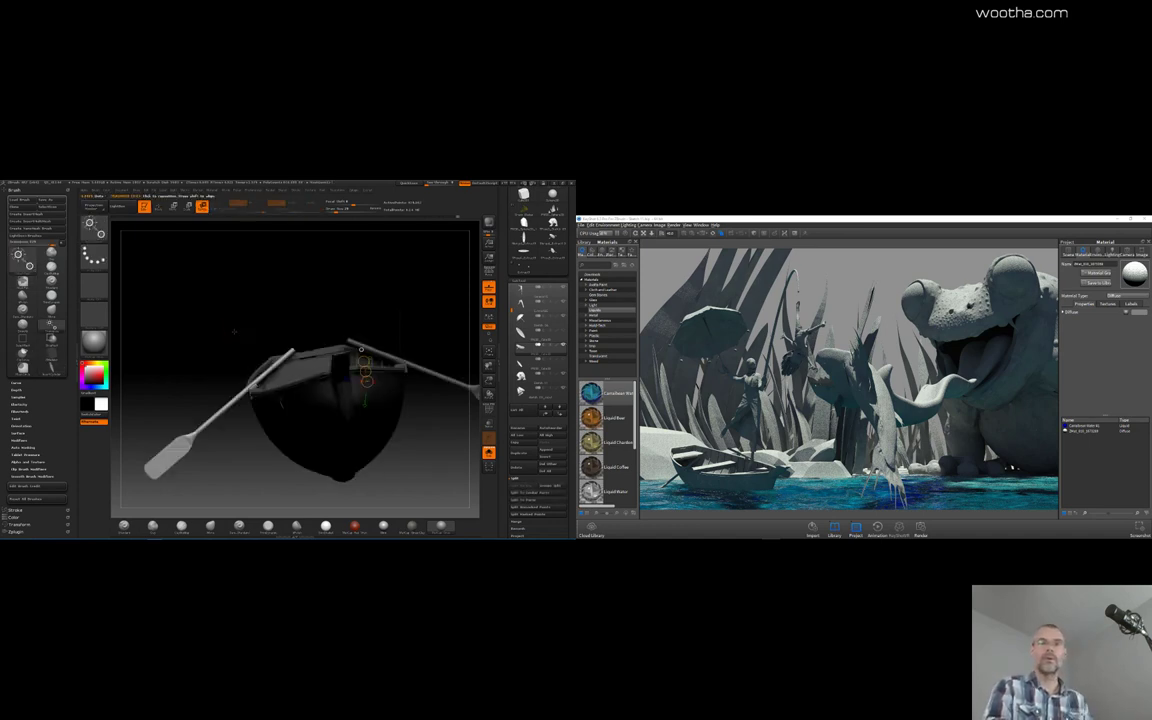
Set a Transpose Rotate line at the near oarlock for turning the oar, restore the full scene, and update the KeyShot render
{"action": "mouse_move", "coordinate": [231, 333]}
{"action": "left_mouse_down"}
{"action": "mouse_move", "coordinate": [231, 318]}
{"action": "mouse_move", "coordinate": [232, 340]}
{"action": "left_mouse_up"}
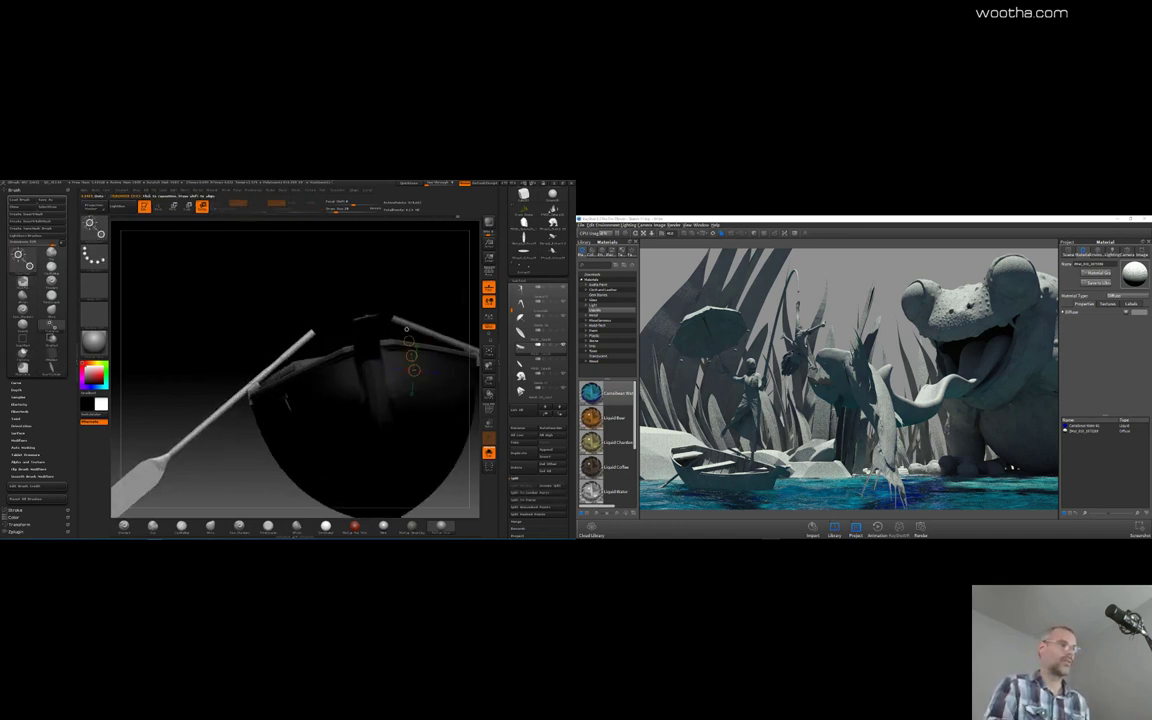
{"action": "left_click_drag", "start_coordinate": [253, 388], "coordinate": [210, 342]}
{"action": "left_click", "coordinate": [489, 453]}
{"action": "left_click", "coordinate": [489, 226]}
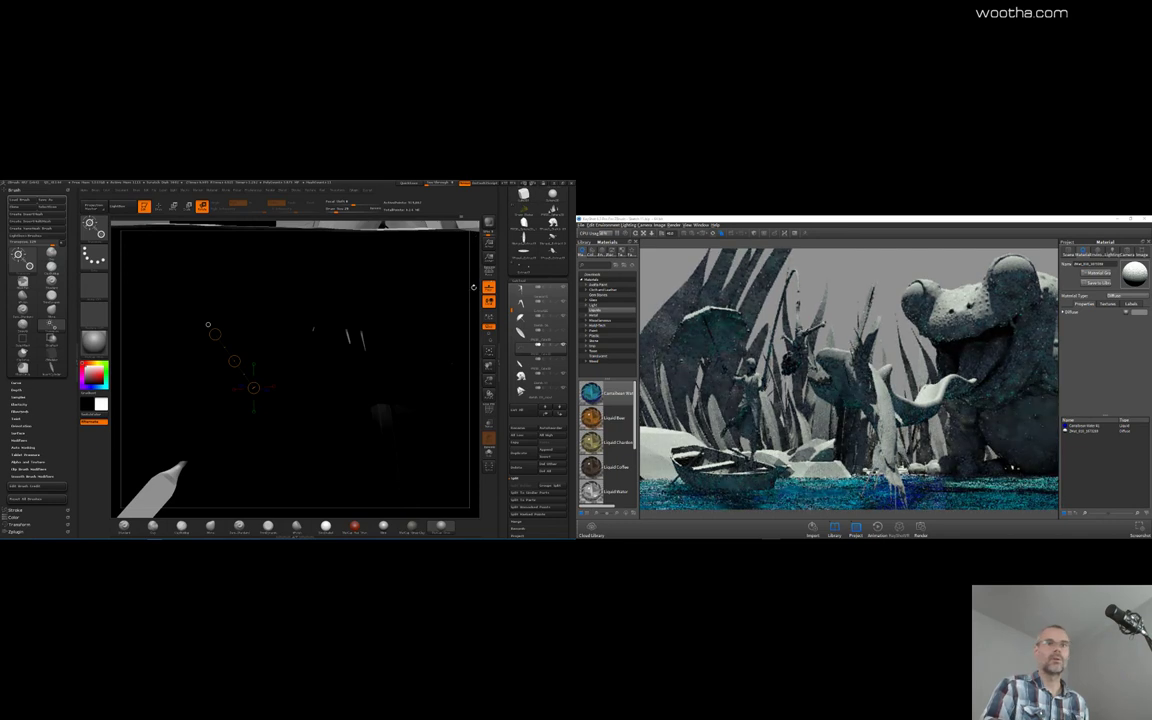
{"action": "left_click_drag", "start_coordinate": [473, 287], "coordinate": [478, 341]}
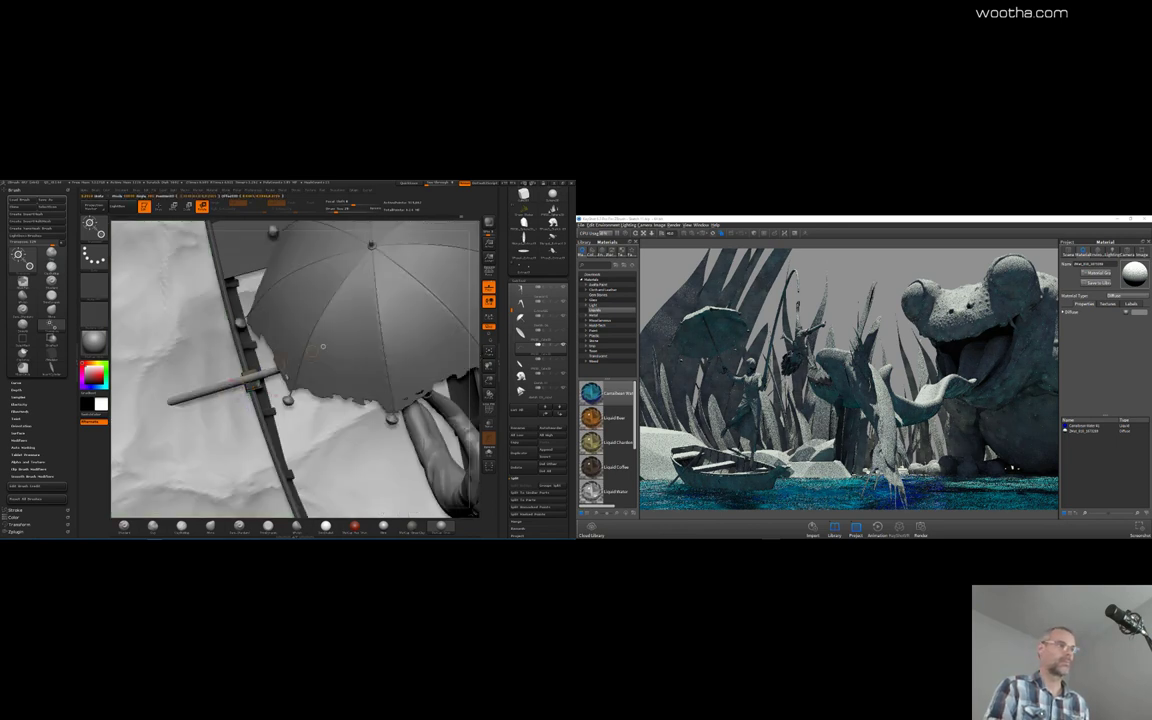
Adjust the near oar's angle across the boat's rim with Transpose Rotate
{"action": "left_click_drag", "start_coordinate": [322, 343], "coordinate": [315, 348]}
{"action": "left_click_drag", "start_coordinate": [248, 374], "coordinate": [250, 388]}
{"action": "mouse_move", "coordinate": [314, 338]}
{"action": "left_mouse_down"}
{"action": "mouse_move", "coordinate": [323, 347]}
{"action": "mouse_move", "coordinate": [313, 350]}
{"action": "left_mouse_up"}
{"action": "key", "text": "ctrl+z"}
{"action": "left_click_drag", "start_coordinate": [471, 392], "coordinate": [389, 374]}
{"action": "left_click_drag", "start_coordinate": [270, 373], "coordinate": [273, 372]}
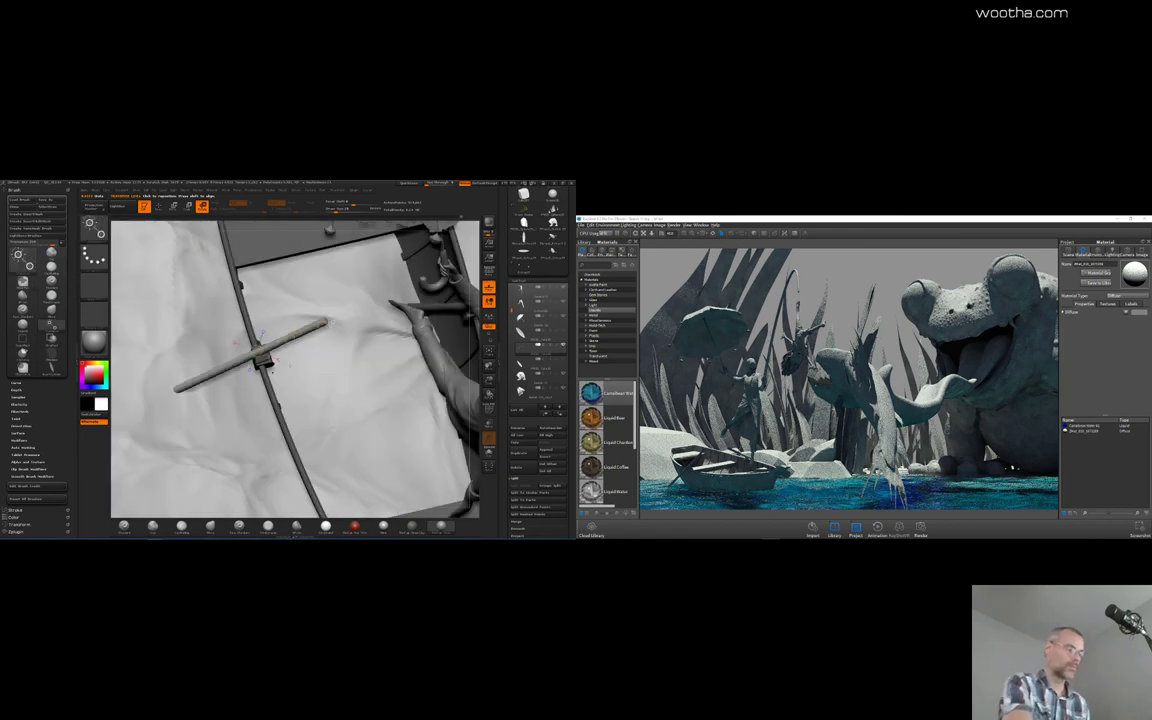
Isolate the oarlocks in Solo mode, adjust the mask around the near one, and show all boat parts again
{"action": "key", "text": "q"}
{"action": "left_click", "coordinate": [266, 366], "text": "ctrl+shift"}
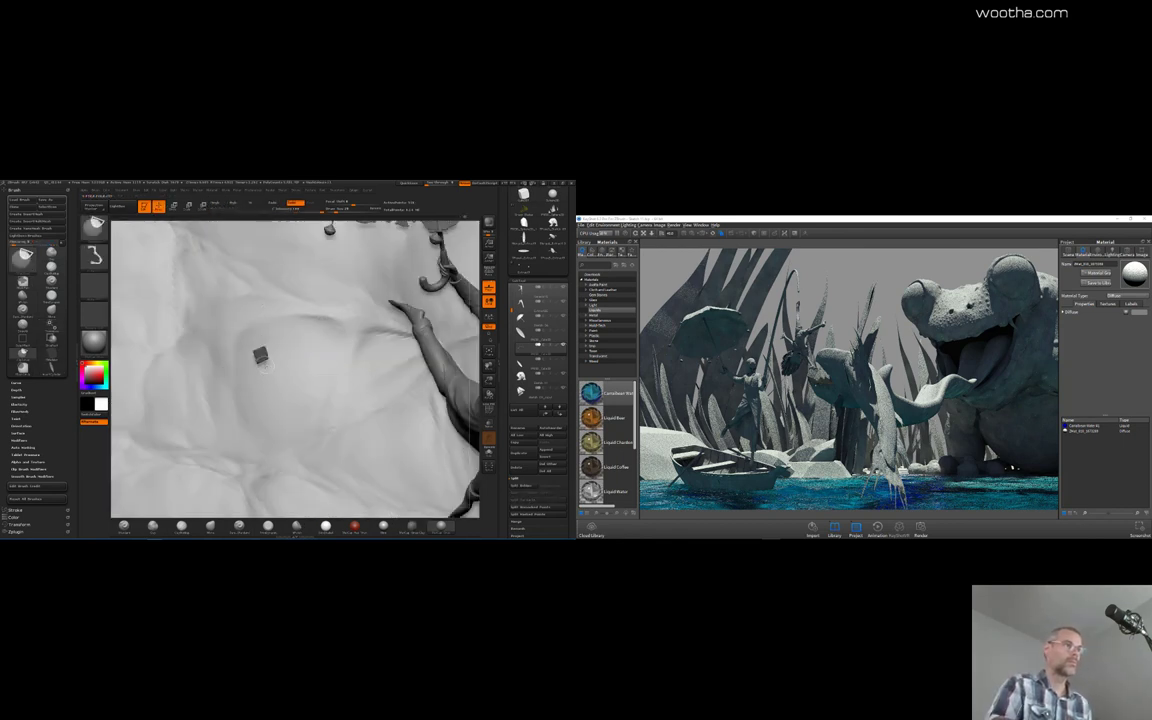
{"action": "key", "text": "b"}
{"action": "key", "text": "c"}
{"action": "key", "text": "t"}
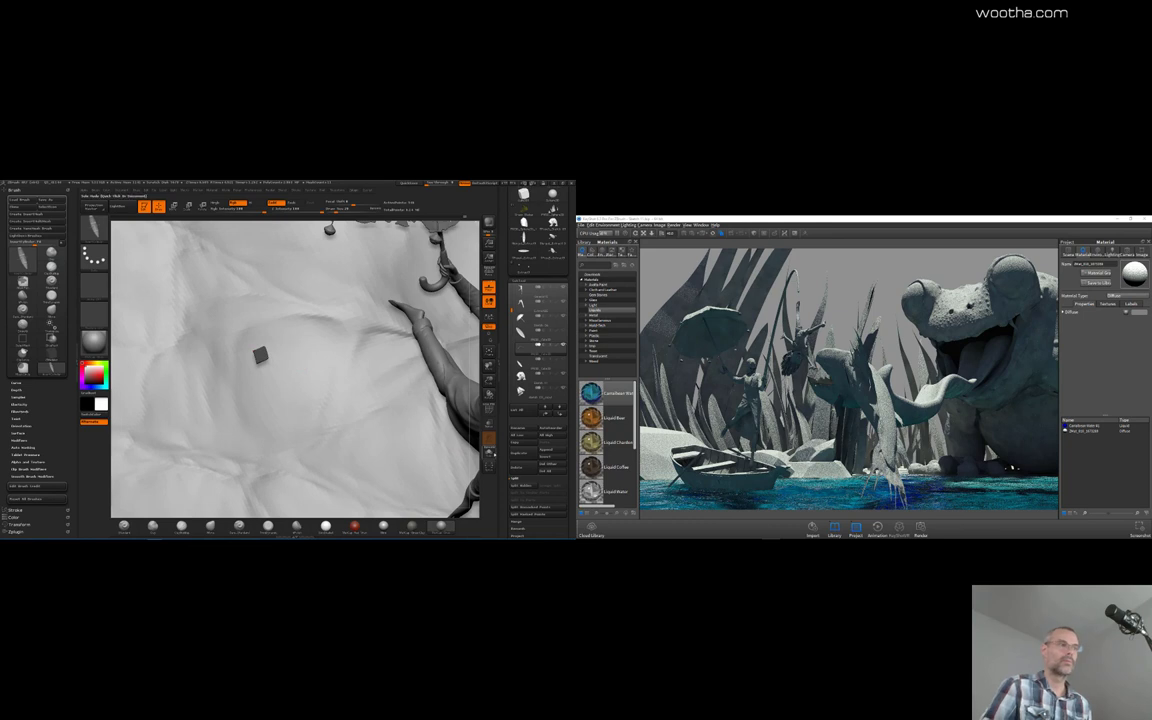
{"action": "left_click", "coordinate": [492, 454]}
{"action": "left_click_drag", "start_coordinate": [231, 319], "coordinate": [286, 394], "text": "ctrl"}
{"action": "left_click_drag", "start_coordinate": [288, 393], "coordinate": [300, 388]}
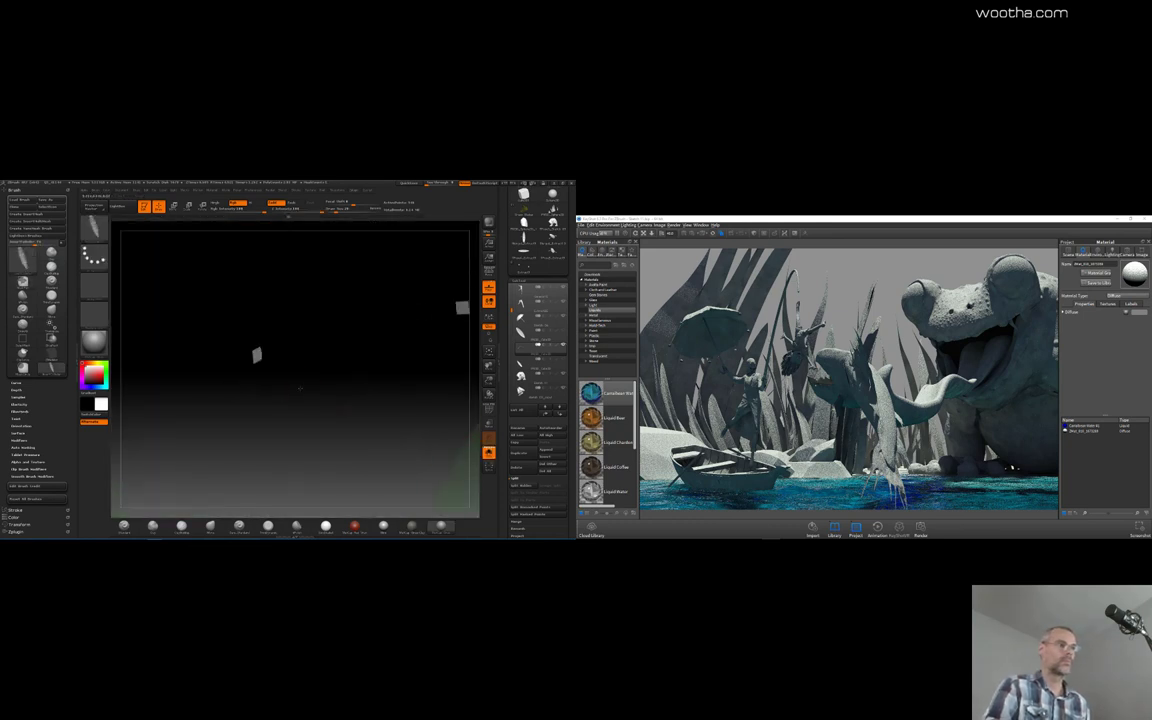
{"action": "left_click", "coordinate": [316, 352], "text": "ctrl+shift"}
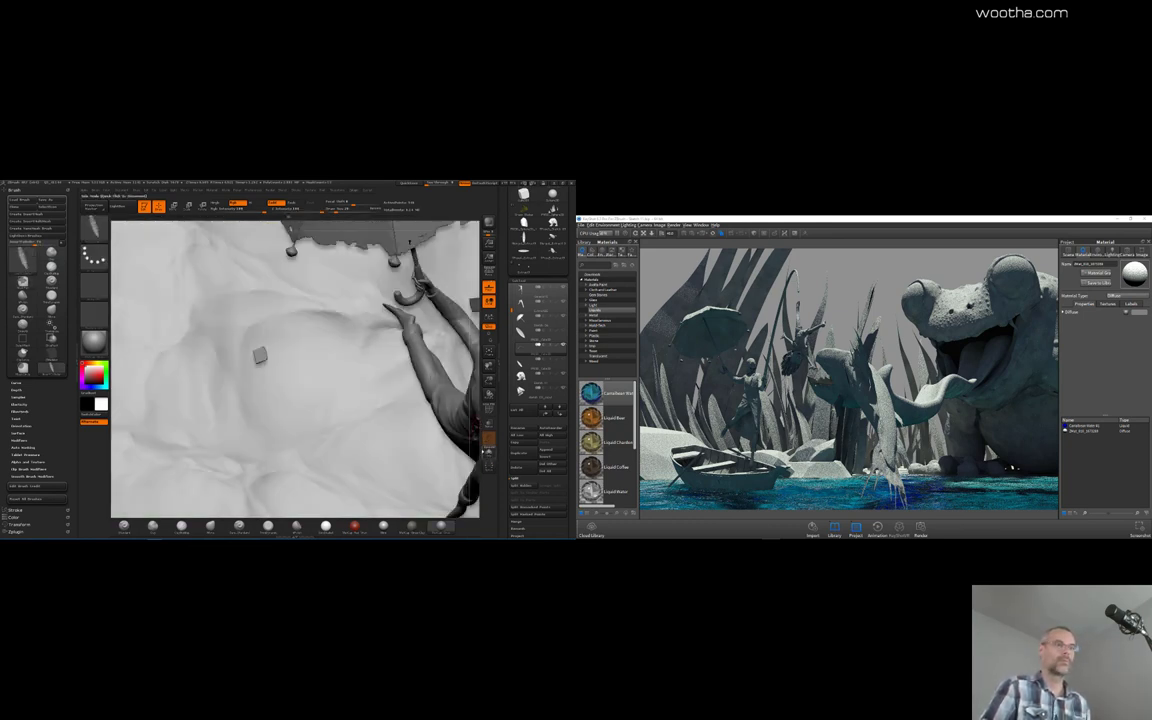
{"action": "left_click", "coordinate": [488, 453]}
{"action": "left_click", "coordinate": [382, 441], "text": "ctrl+shift"}
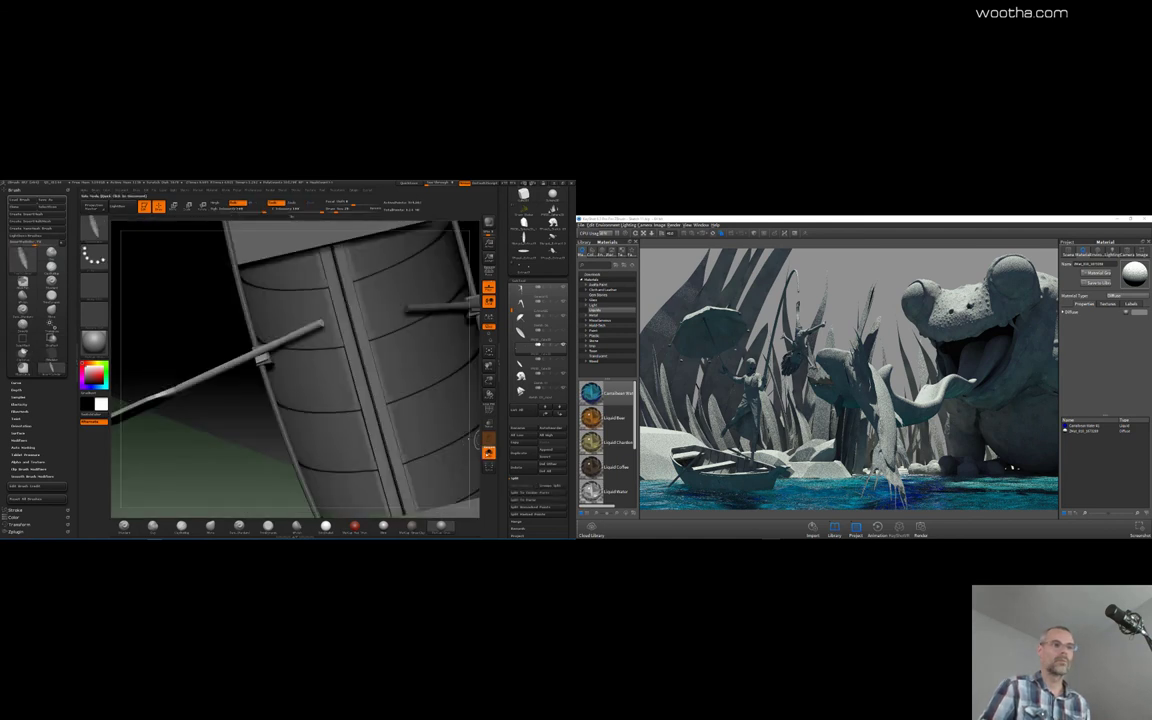
Restore the full scene, return to Edit mode with drawing active, and save the file
{"action": "left_click", "coordinate": [488, 453]}
{"action": "key", "text": "t"}
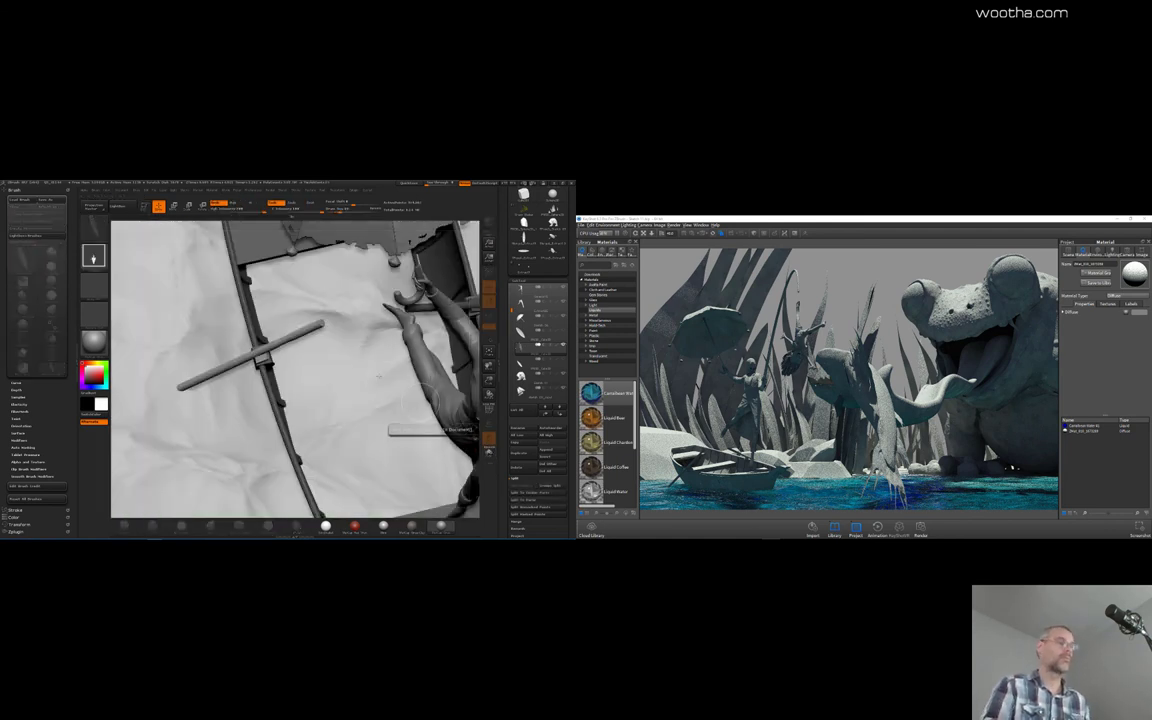
{"action": "key", "text": "r"}
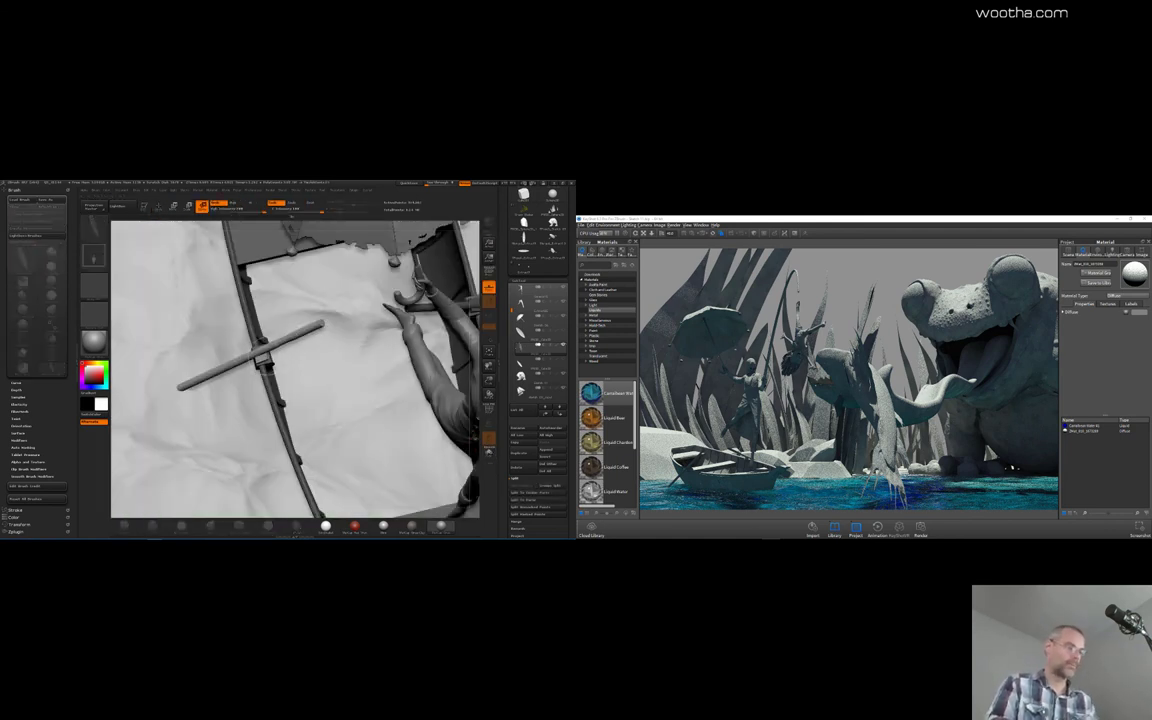
{"action": "key", "text": "q"}
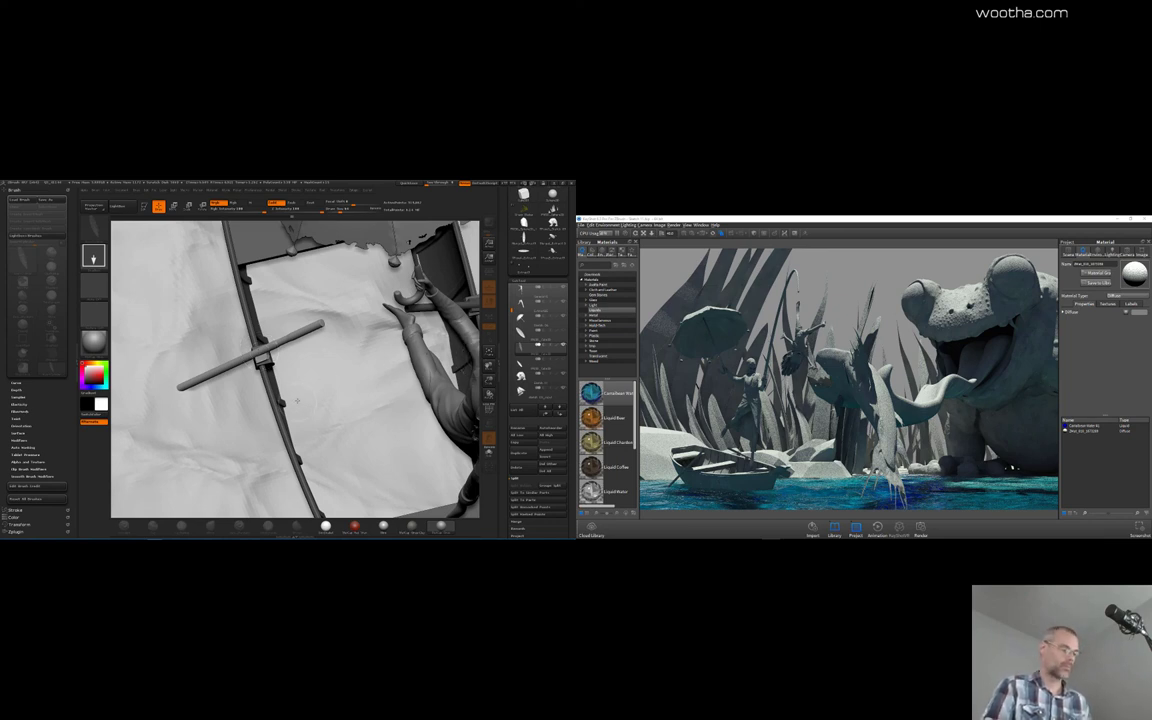
{"action": "key", "text": "t"}
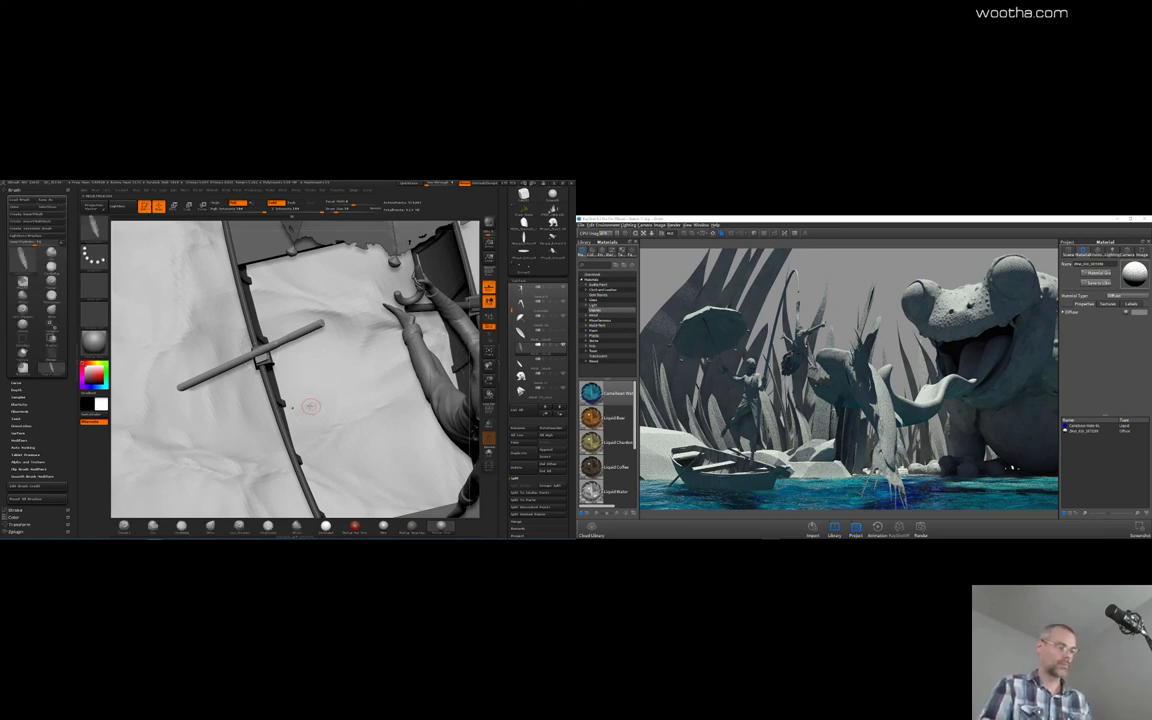
{"action": "key", "text": "ctrl+s"}
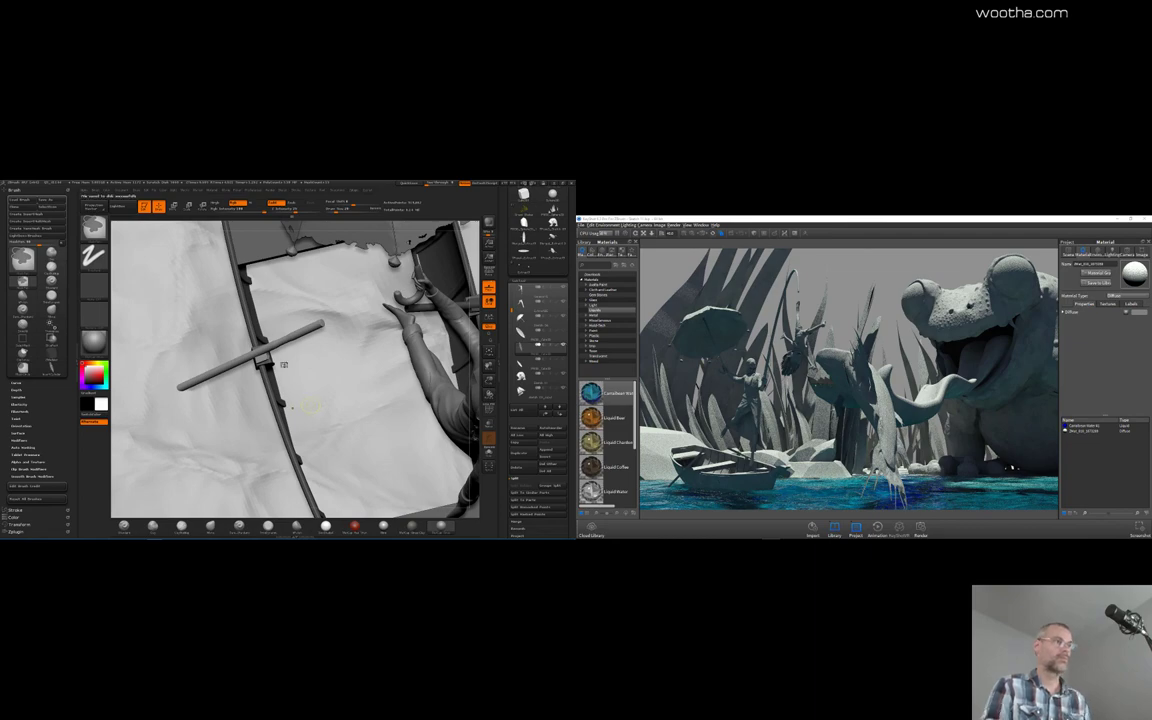